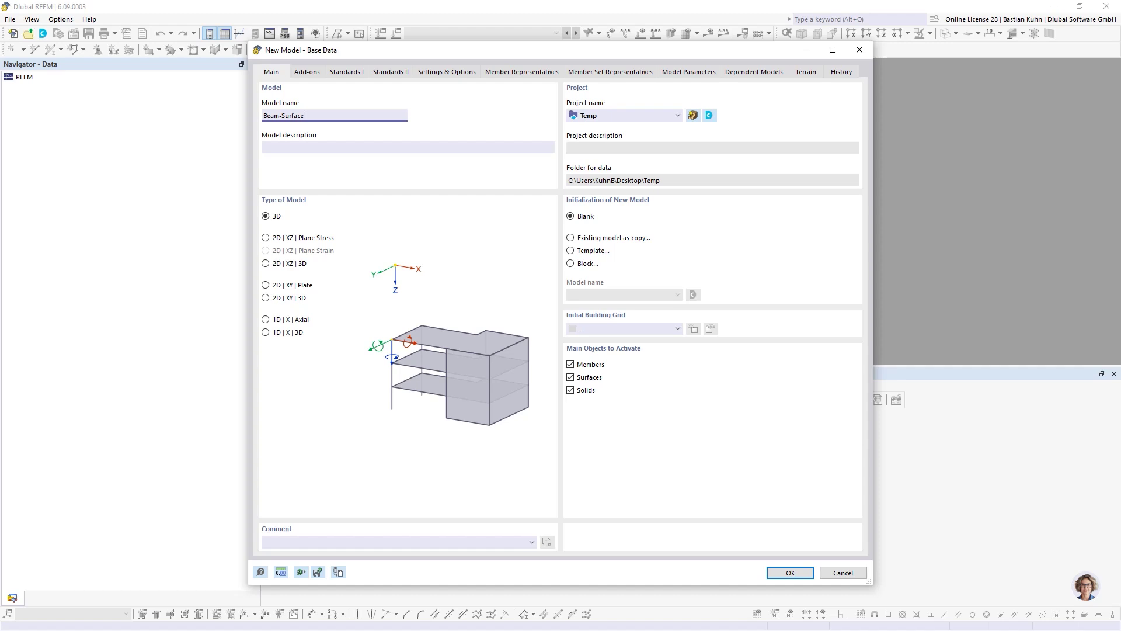
# Step: Activate the Timber Design add-on and set load case classification to EN 1990 | Timber with the DIN | 2012-08 national annex
pyautogui.click(310, 73)
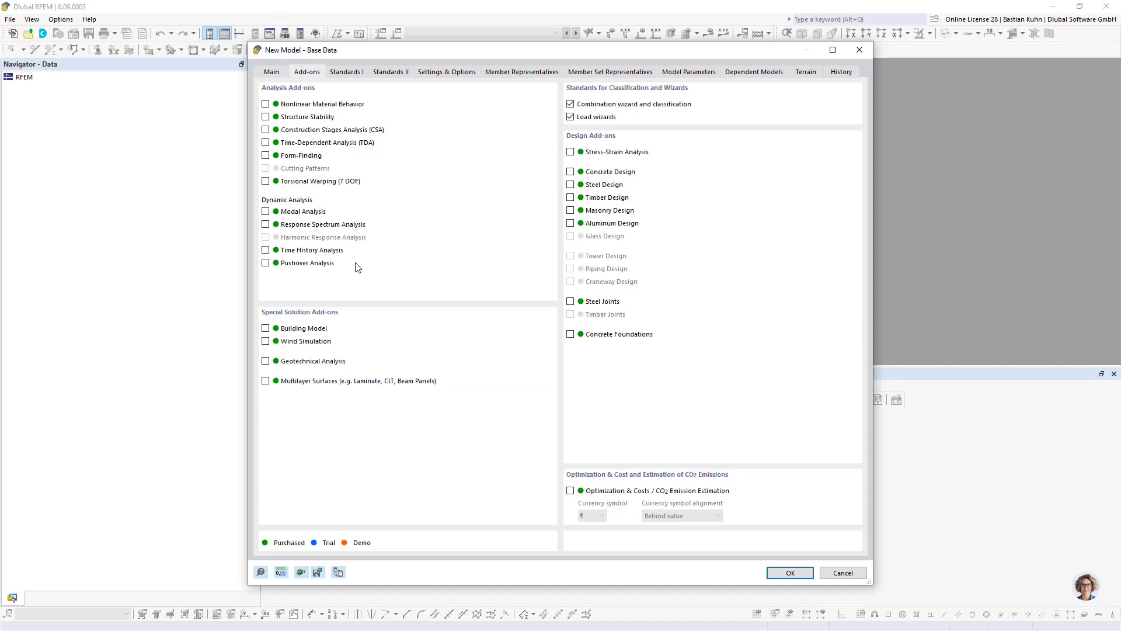
pyautogui.click(571, 198)
pyautogui.click(347, 73)
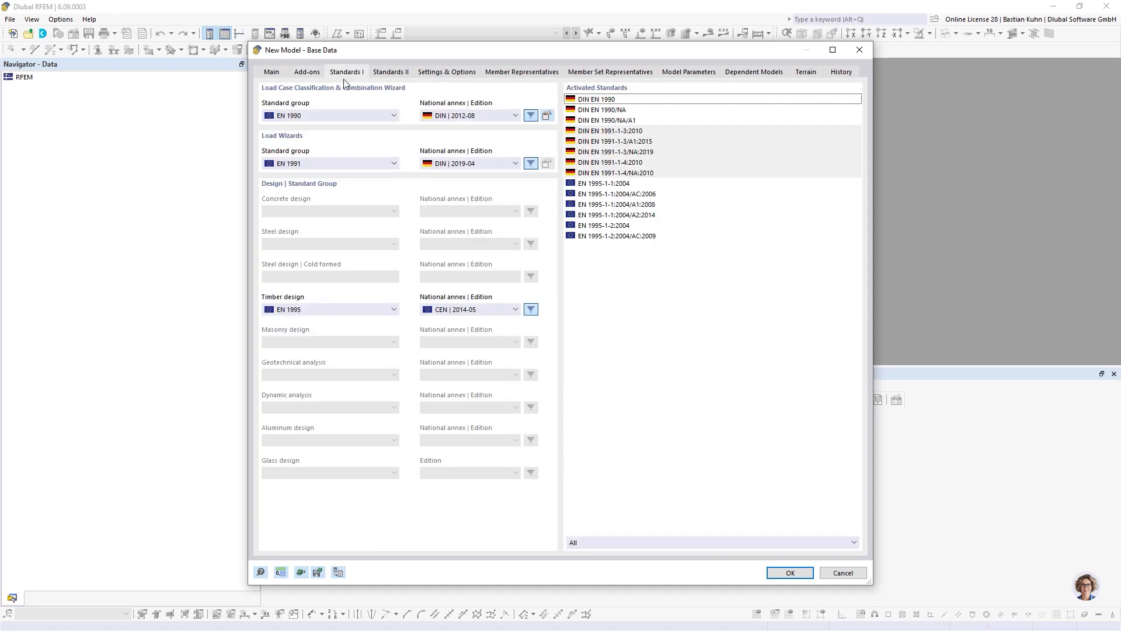
pyautogui.click(392, 116)
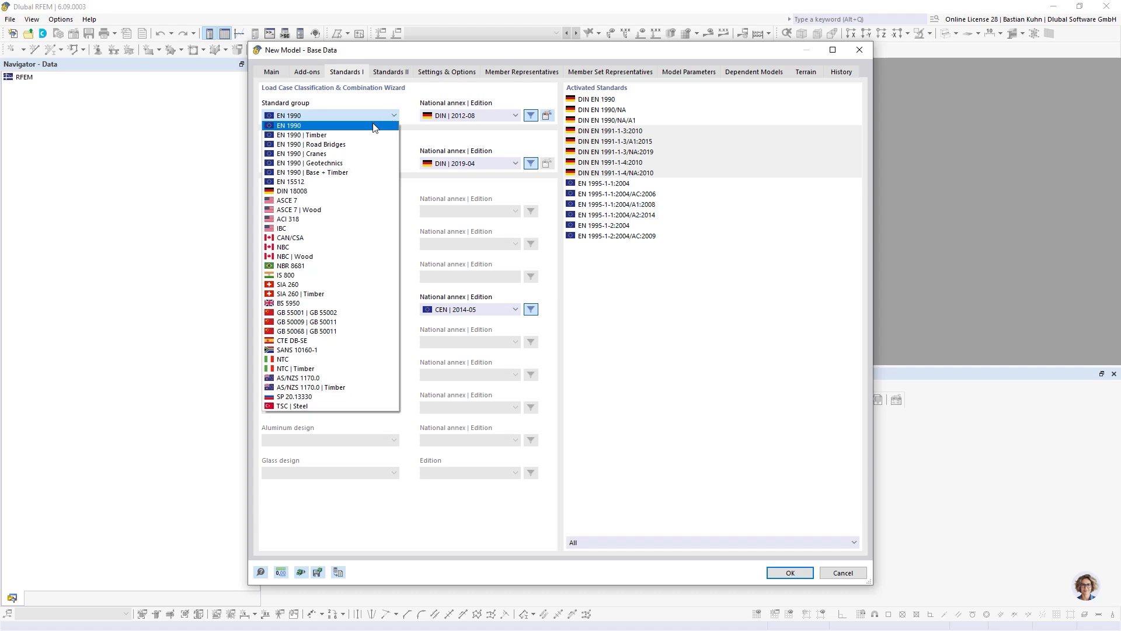
pyautogui.click(359, 136)
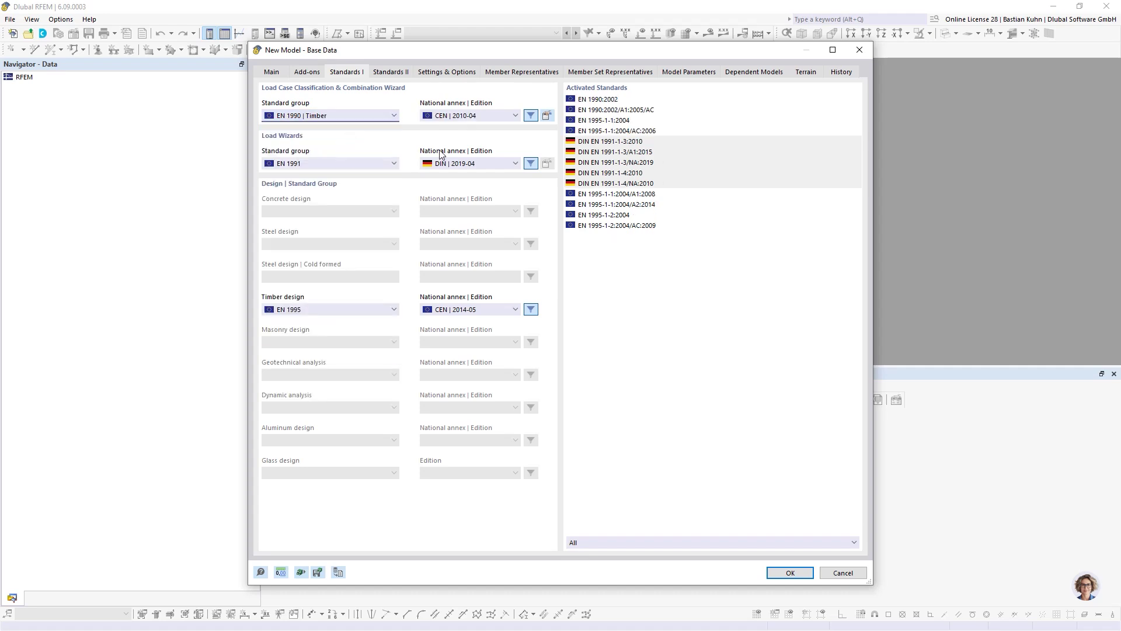
pyautogui.click(453, 117)
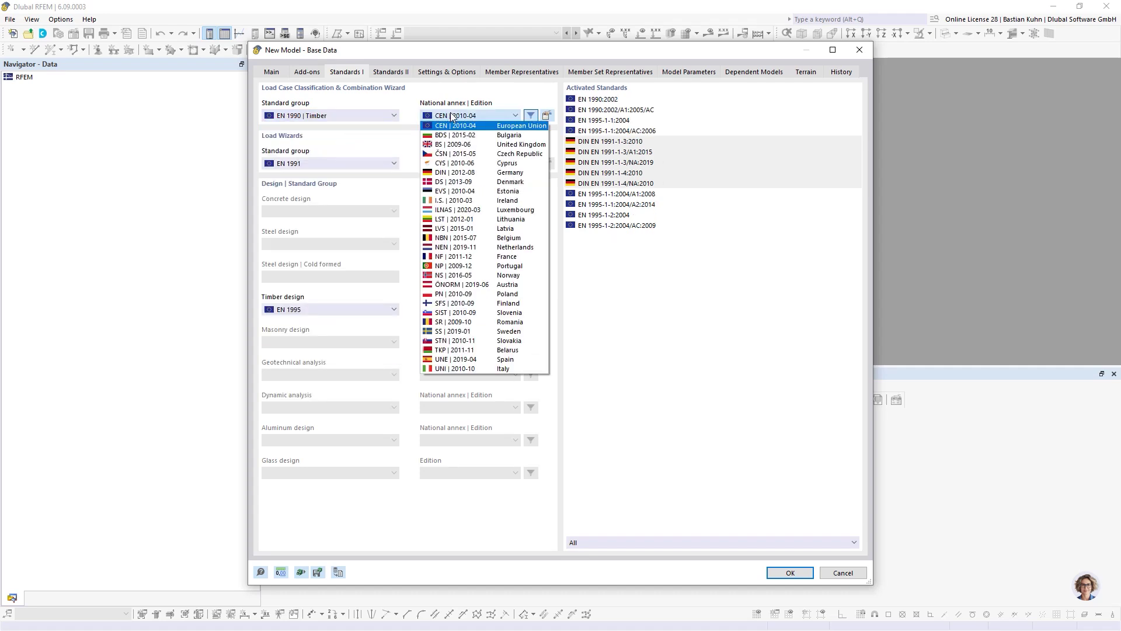
pyautogui.click(445, 173)
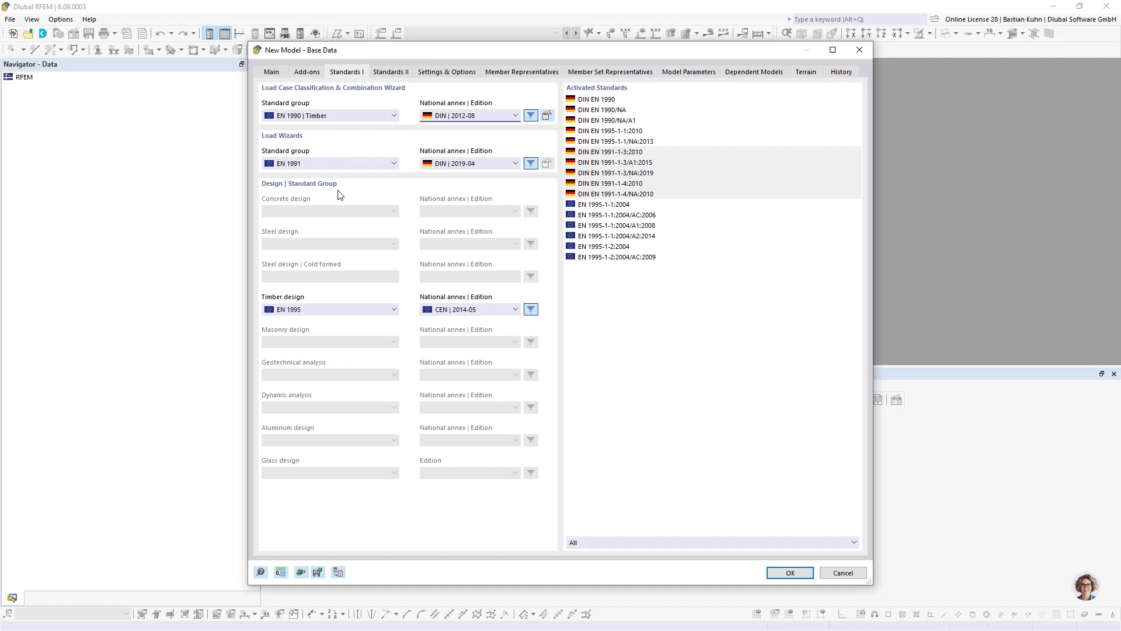
# Step: Set the timber design national annex to DIN | 2014-07 and create the model
pyautogui.click(463, 313)
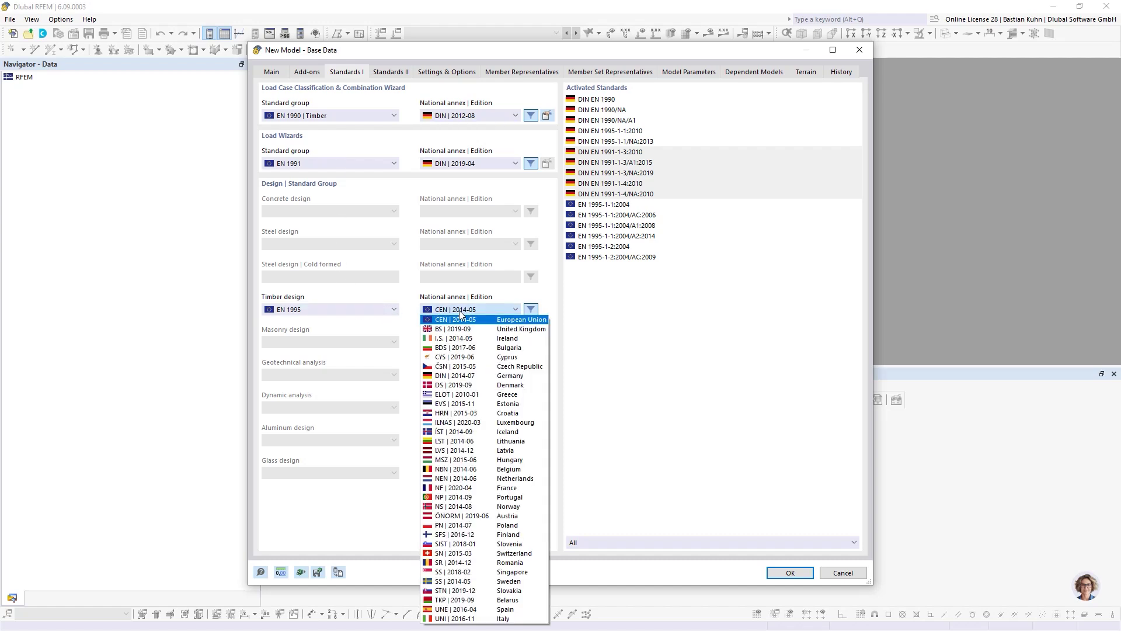
pyautogui.click(461, 375)
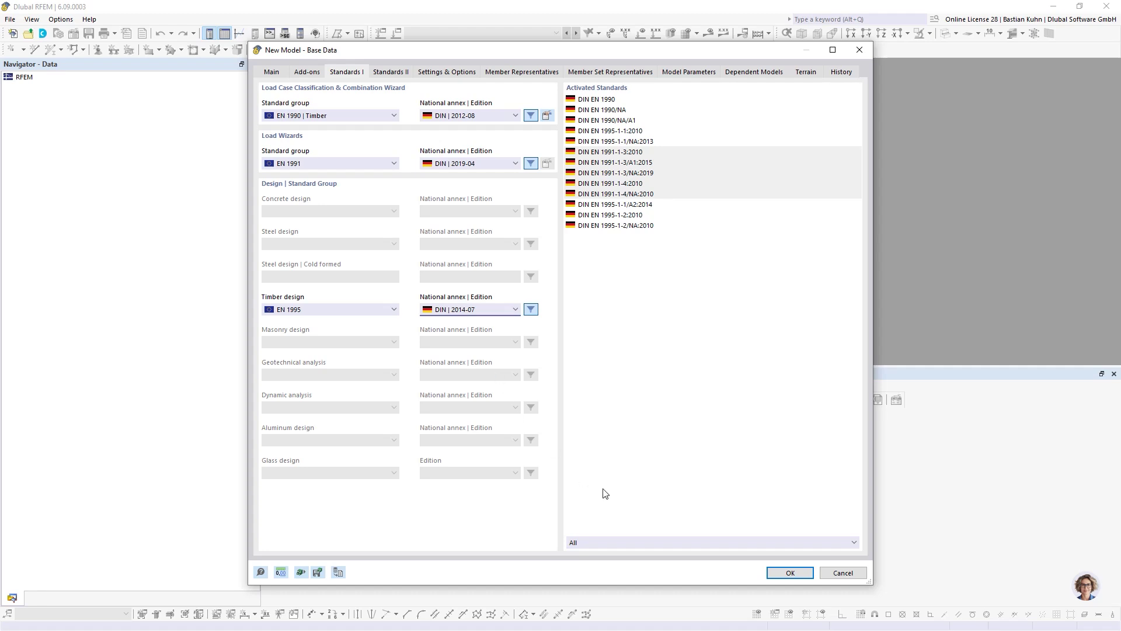
pyautogui.click(789, 572)
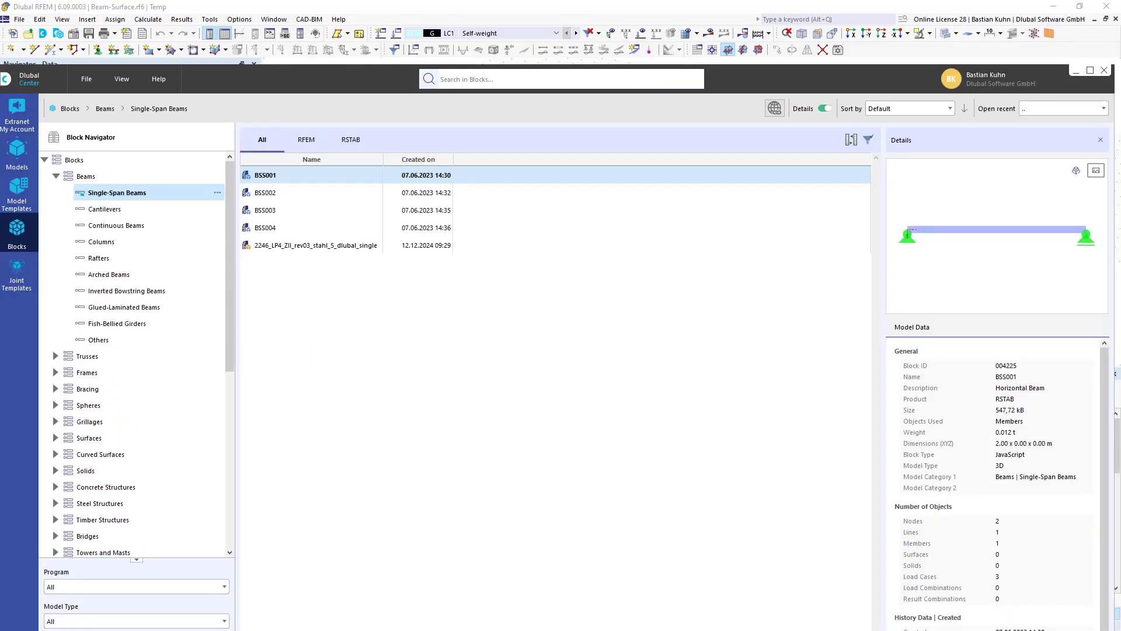
# Step: Preview block GLB-MS301 in the Glued-Laminated Beams category under Beams
pyautogui.moveTo(334, 76); pyautogui.dragTo(388, 33)
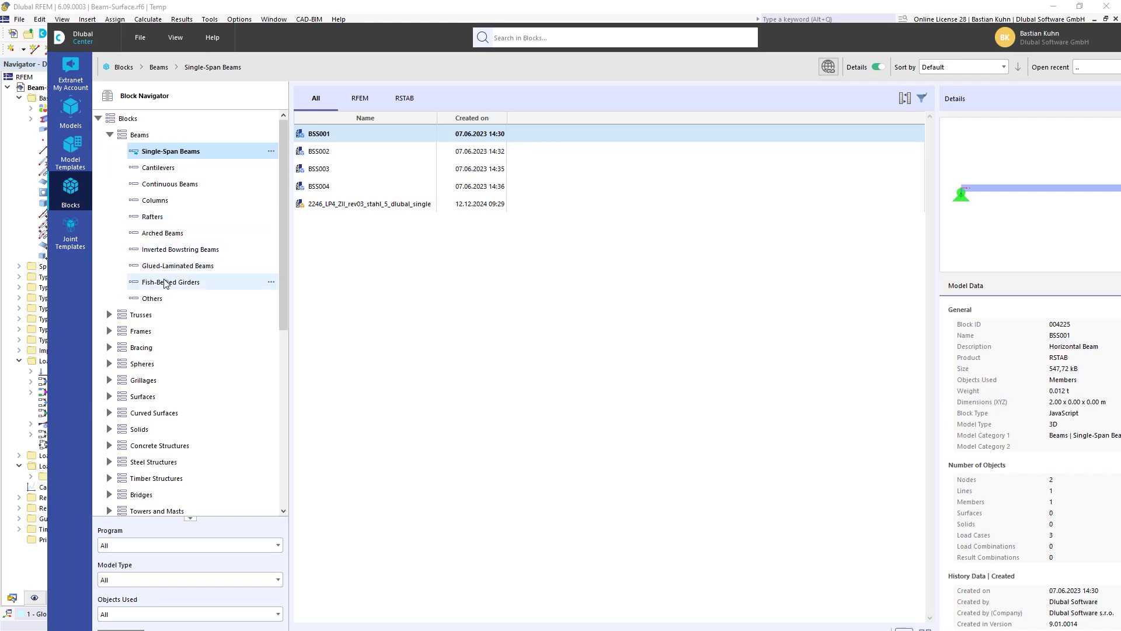
pyautogui.click(186, 266)
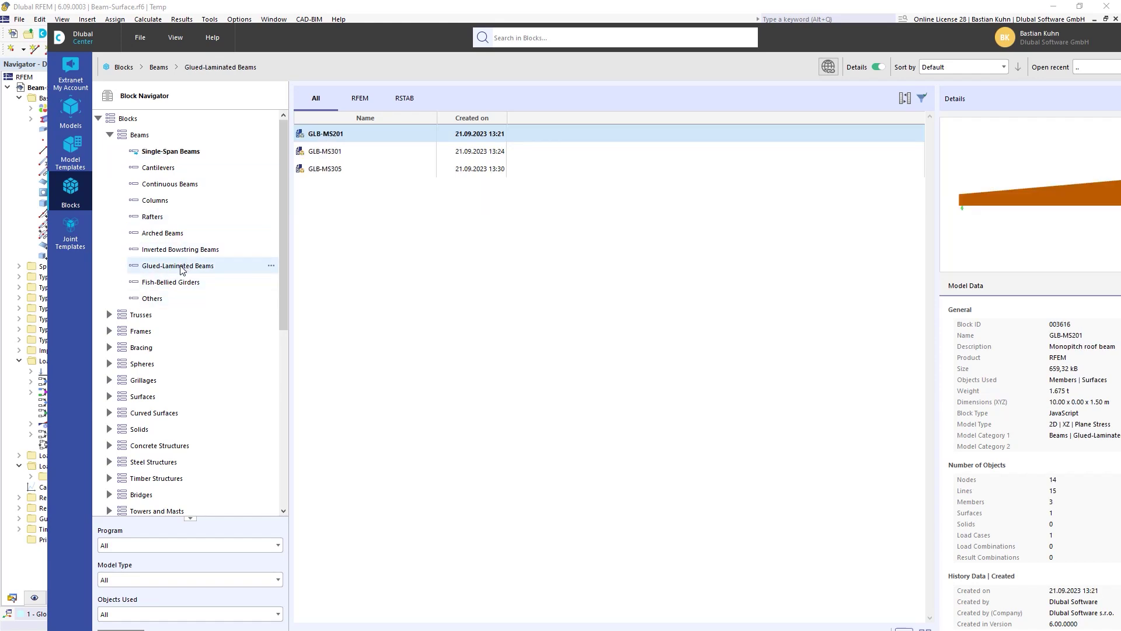
pyautogui.click(346, 156)
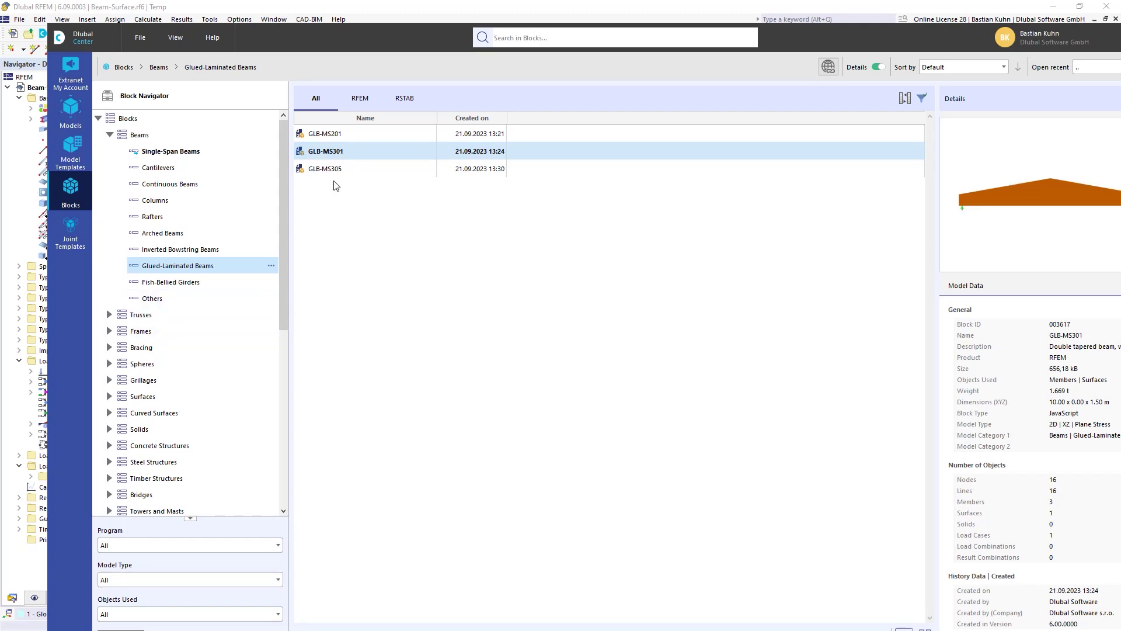
# Step: Look through the full list of block categories, from Beams down to Geotechnics
pyautogui.moveTo(284, 260); pyautogui.dragTo(276, 416)
pyautogui.scroll(3, 164, 313)
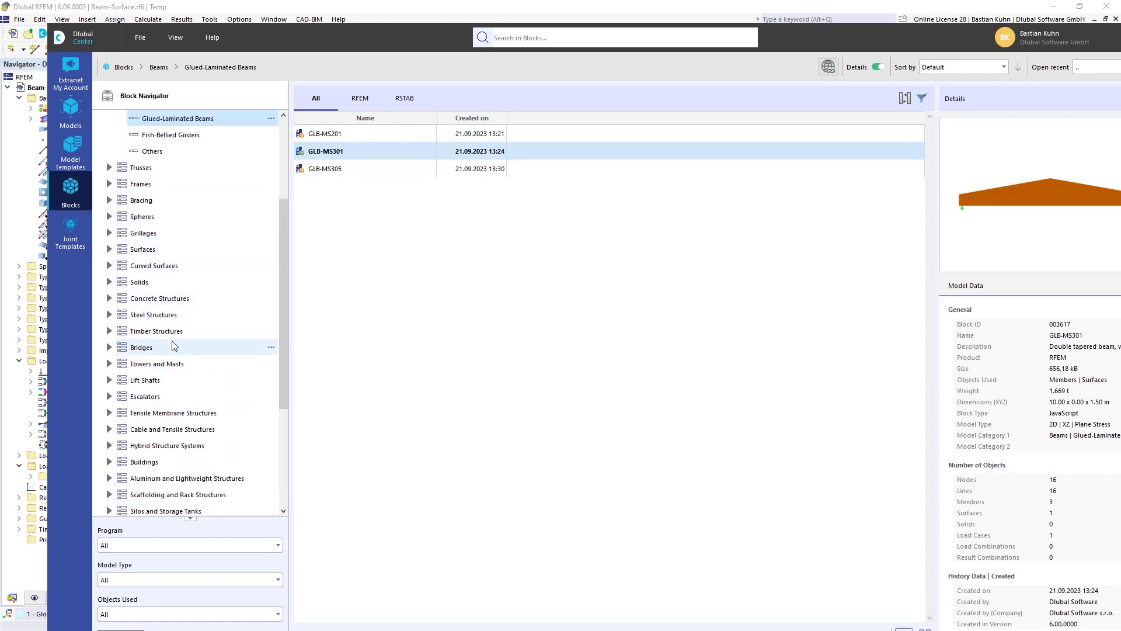
pyautogui.scroll(-4, 168, 356)
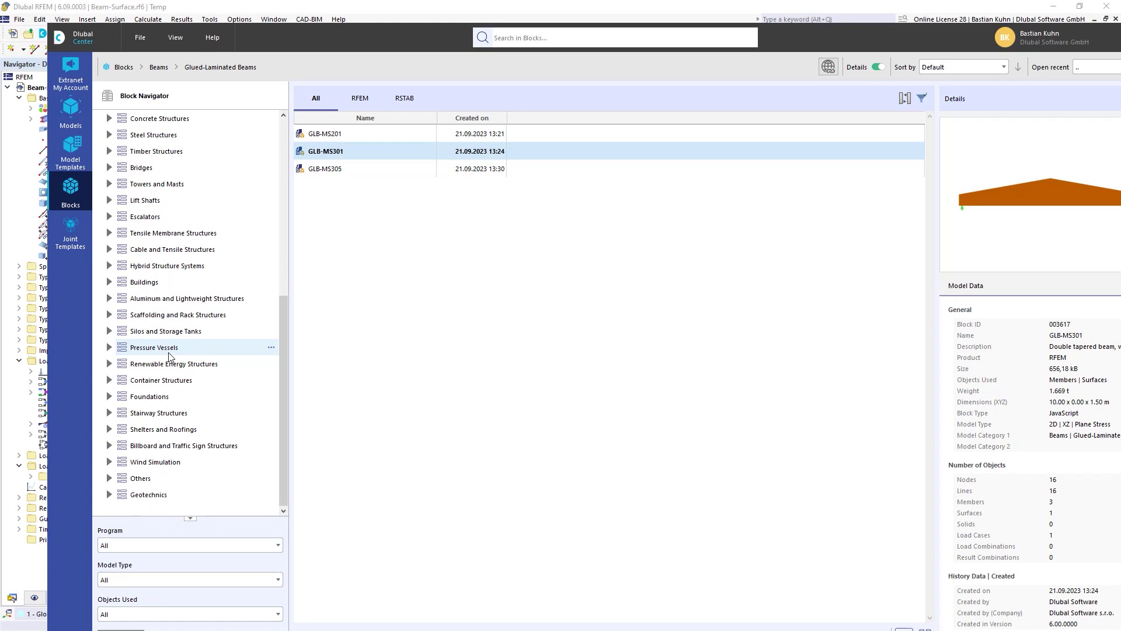
pyautogui.scroll(7, 197, 408)
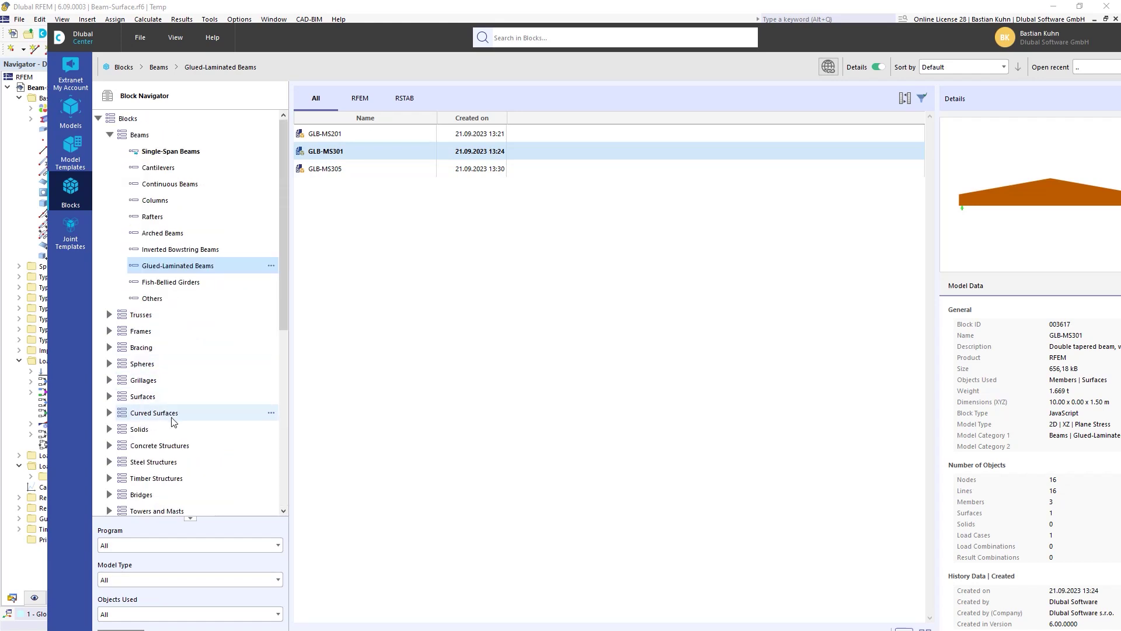
pyautogui.scroll(-7, 174, 420)
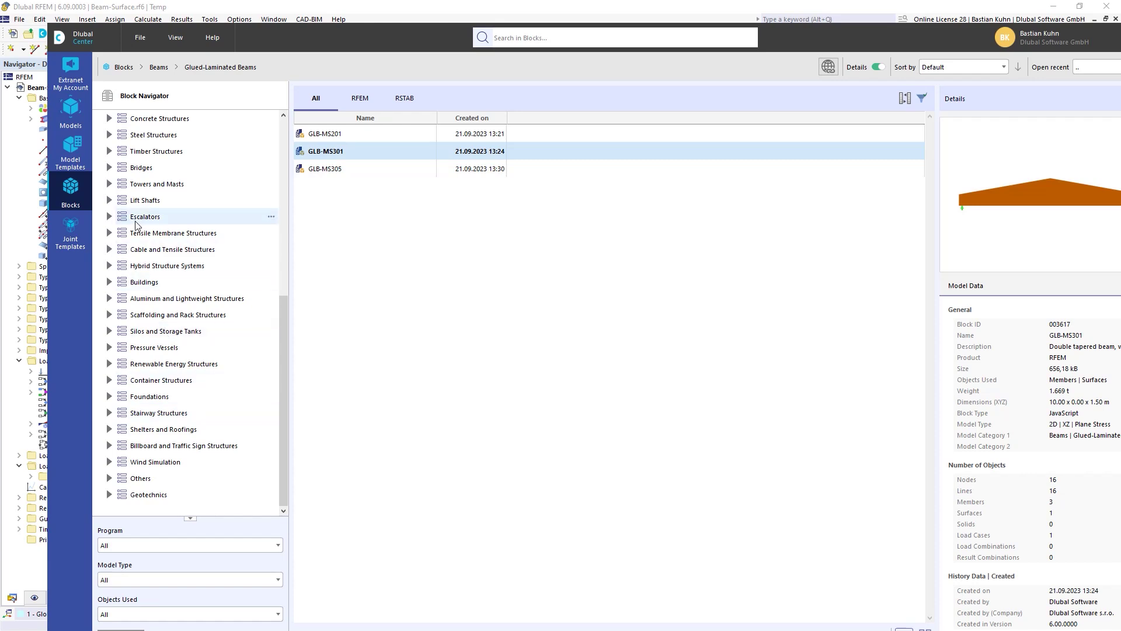
pyautogui.scroll(3, 151, 259)
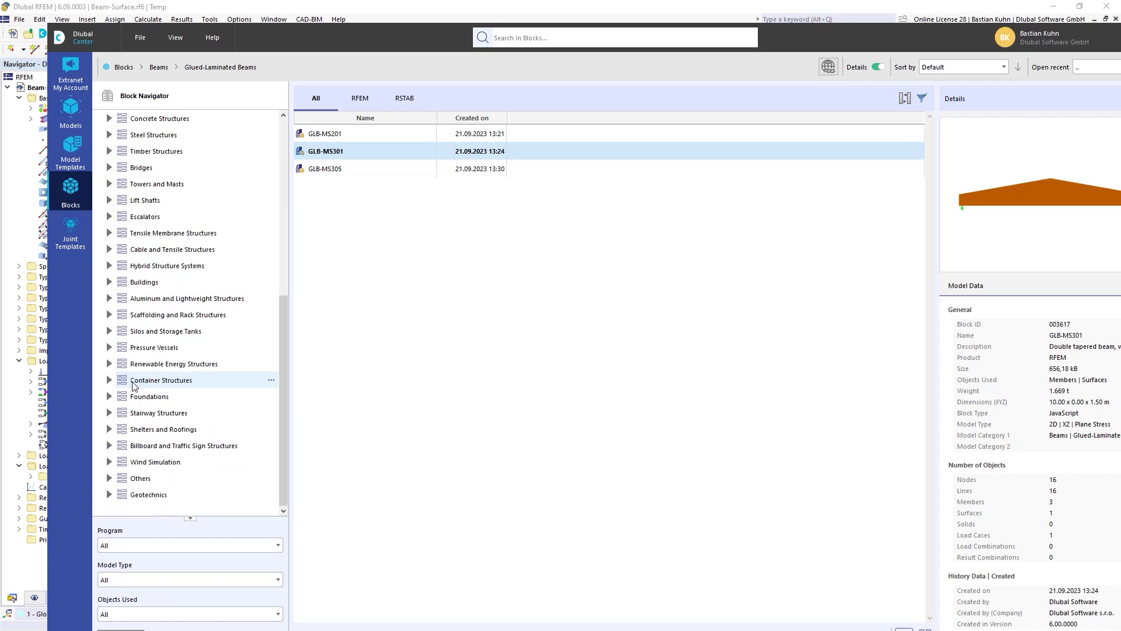
pyautogui.scroll(-3, 134, 389)
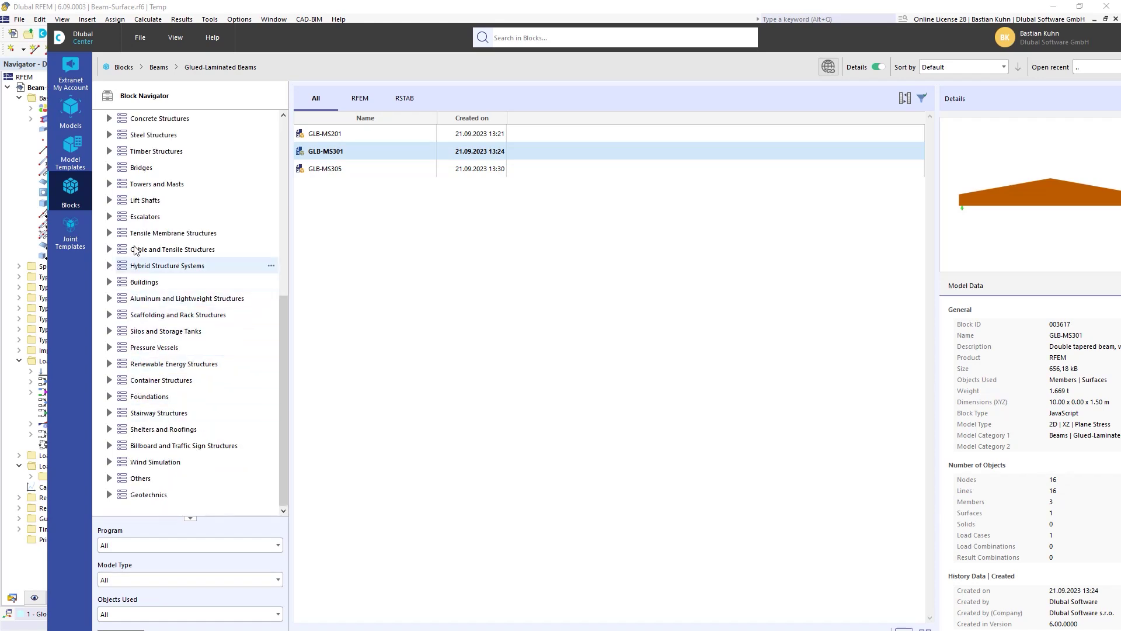
# Step: Preview timber structure blocks such as GLB0402, GLB0515 and GLB0517 under Glued Laminated Beams, plus the Fish-Bellied Girders category
pyautogui.click(109, 151)
pyautogui.click(177, 184)
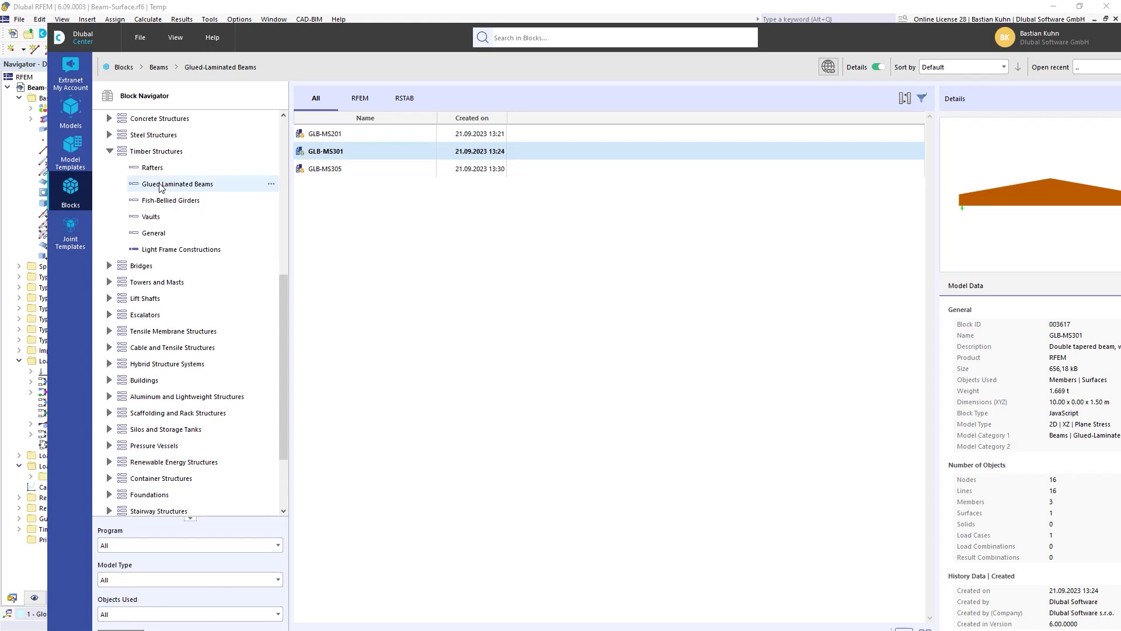
pyautogui.click(319, 296)
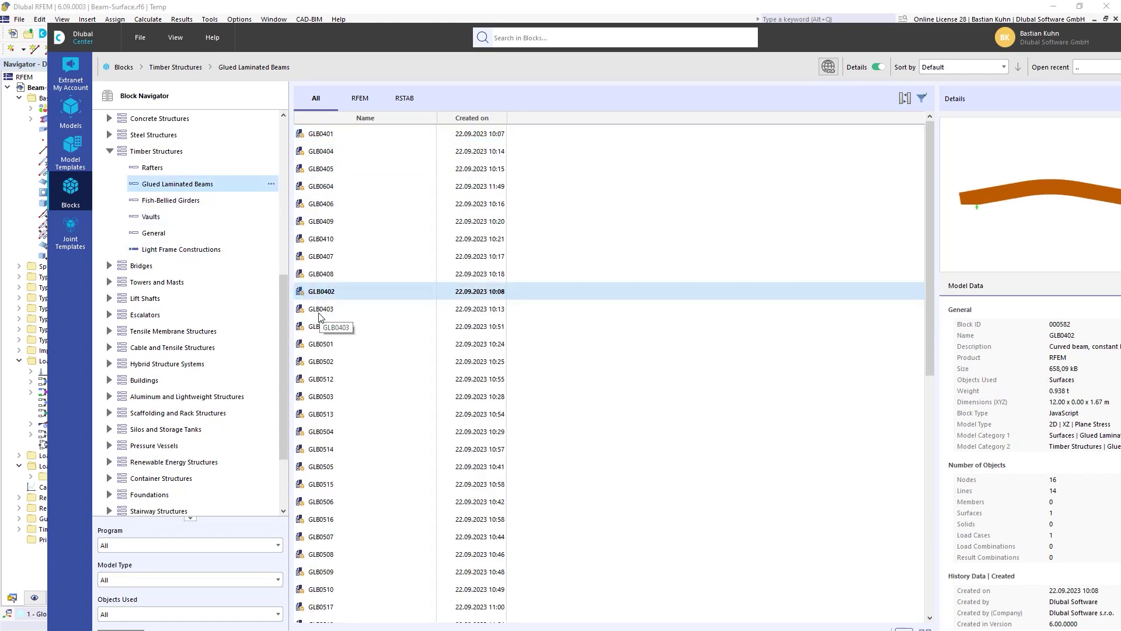
pyautogui.moveTo(885, 34); pyautogui.dragTo(762, 10)
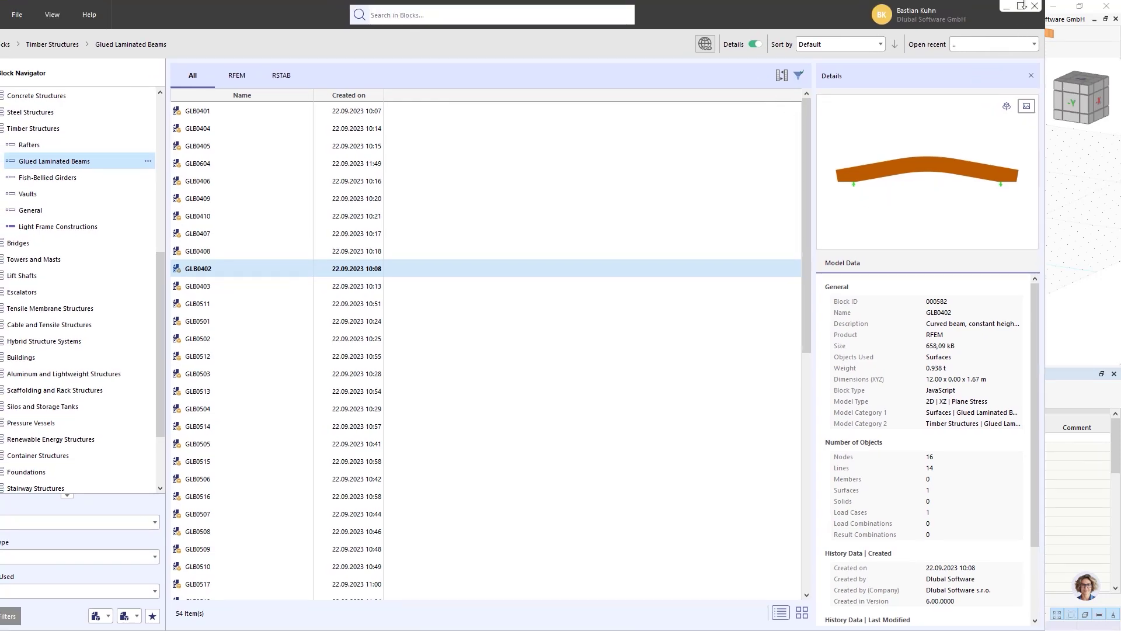
pyautogui.click(1021, 6)
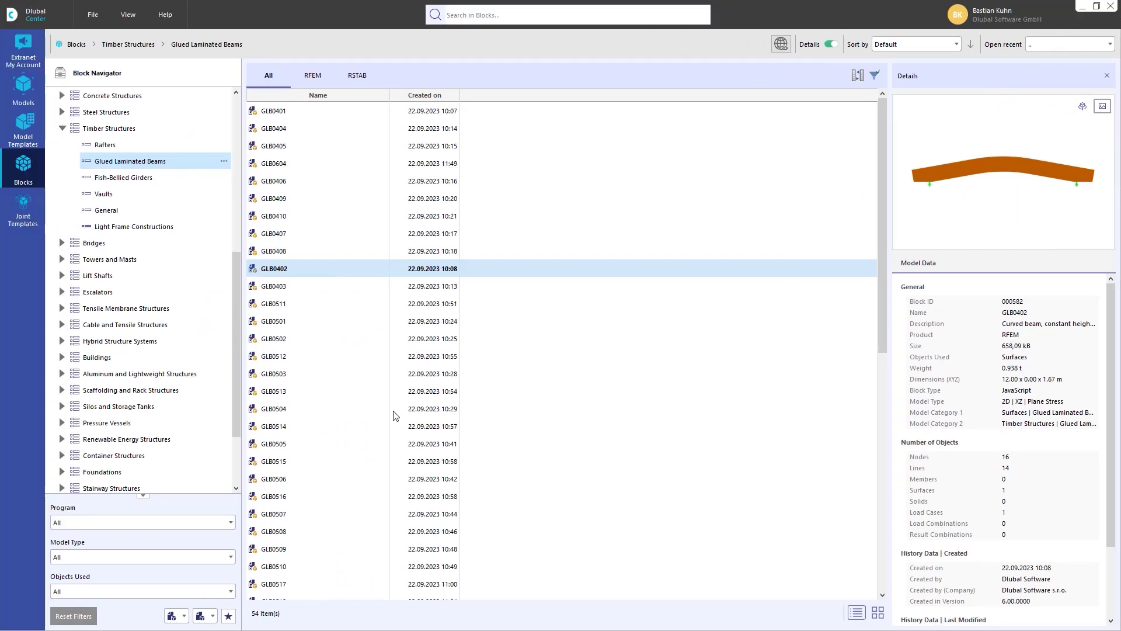
pyautogui.click(300, 462)
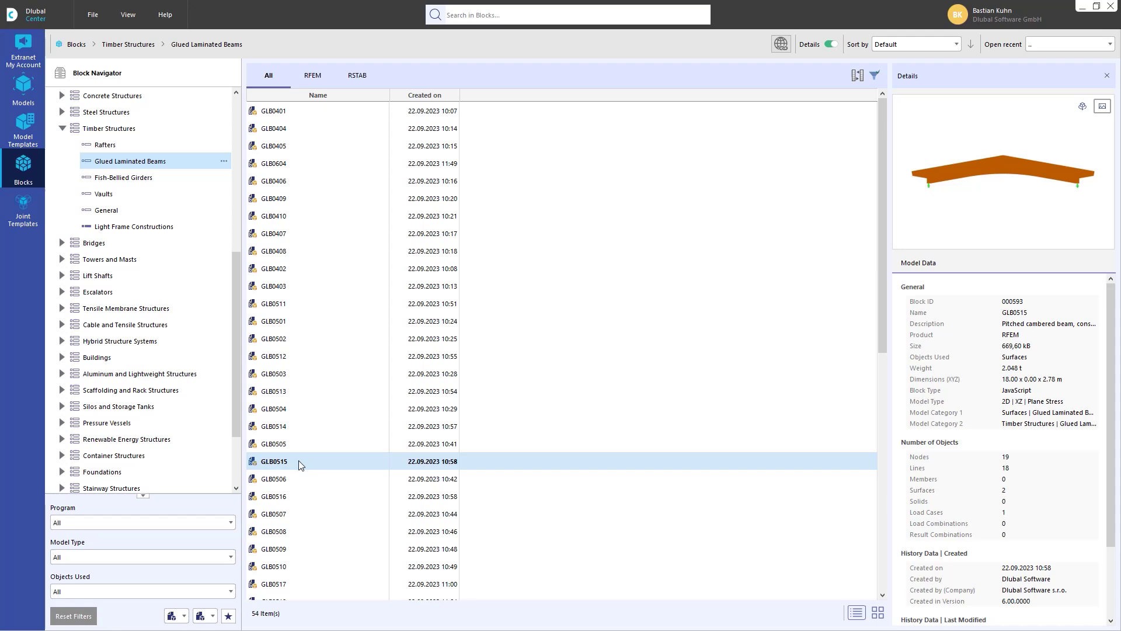
pyautogui.click(275, 531)
pyautogui.click(267, 590)
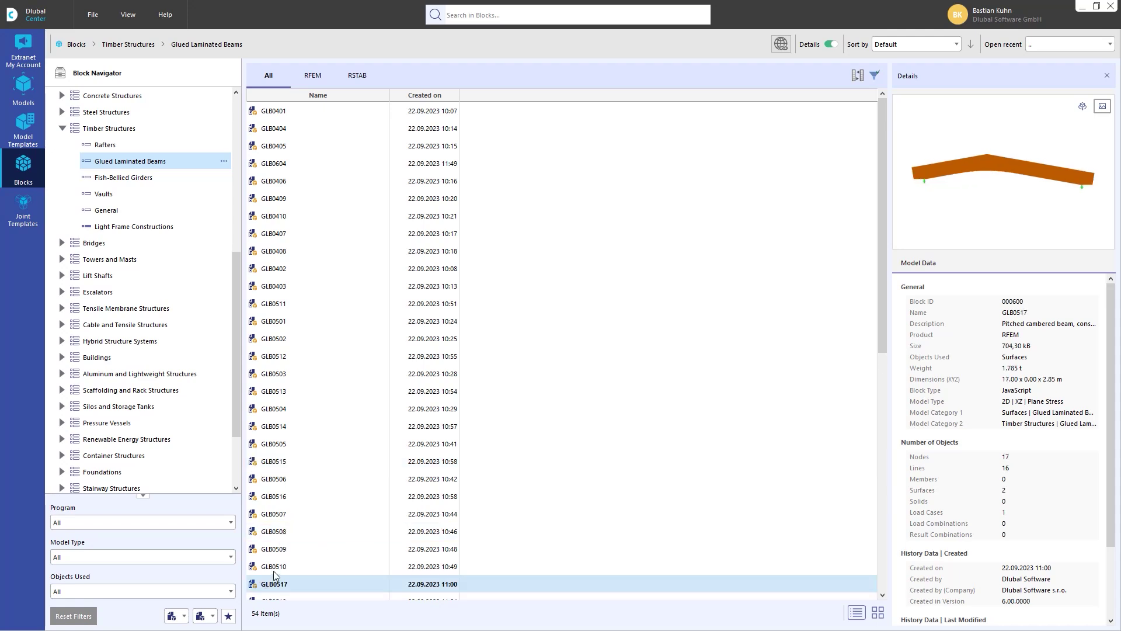
pyautogui.click(114, 178)
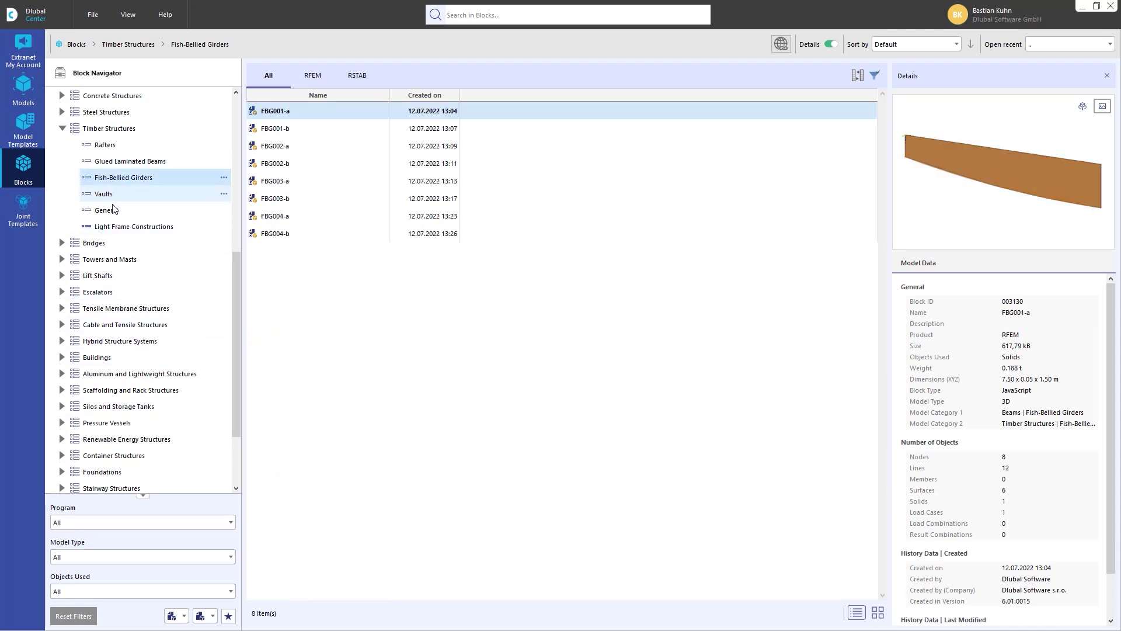
# Step: Load the double tapered beam block GLB-MS301 from Beams | Glued-Laminated Beams into the model
pyautogui.moveTo(237, 419); pyautogui.dragTo(234, 233)
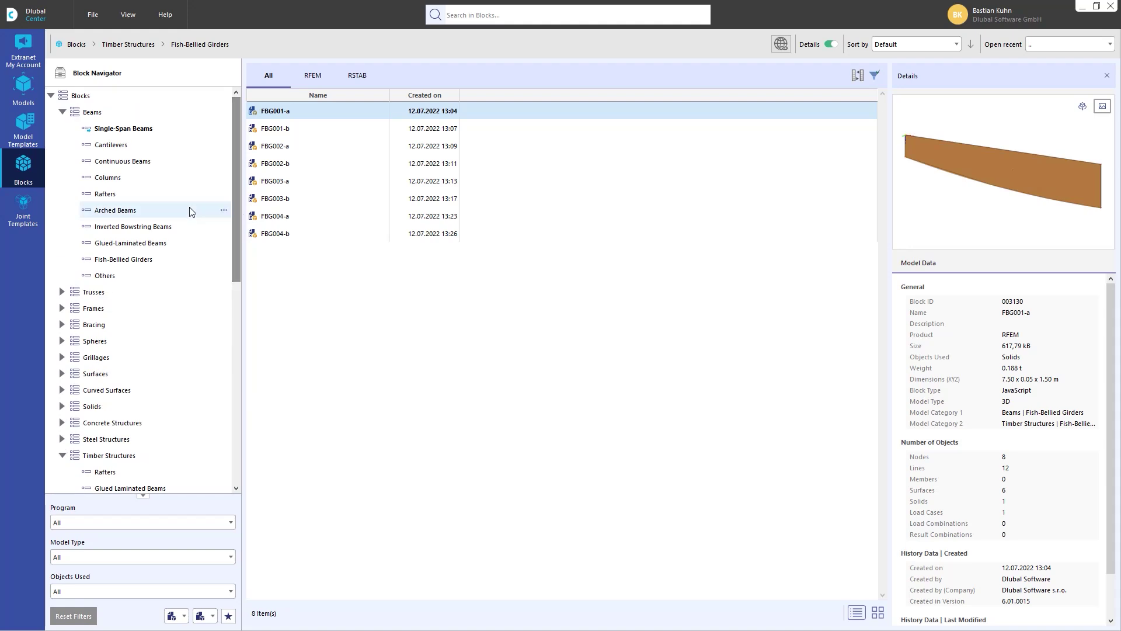
pyautogui.click(121, 244)
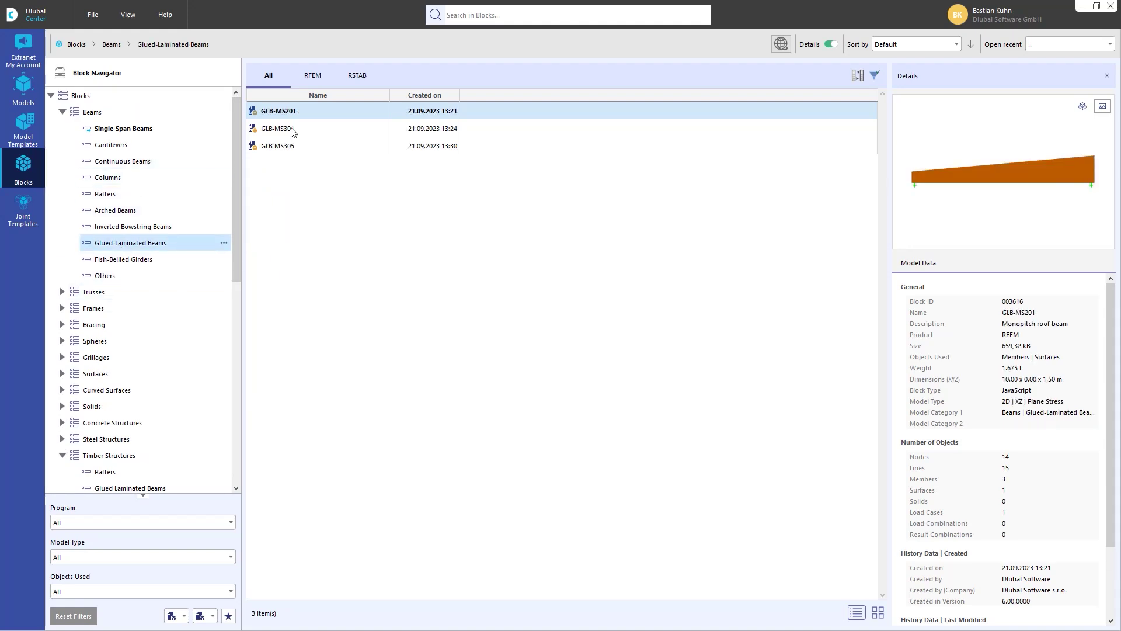
pyautogui.click(292, 132)
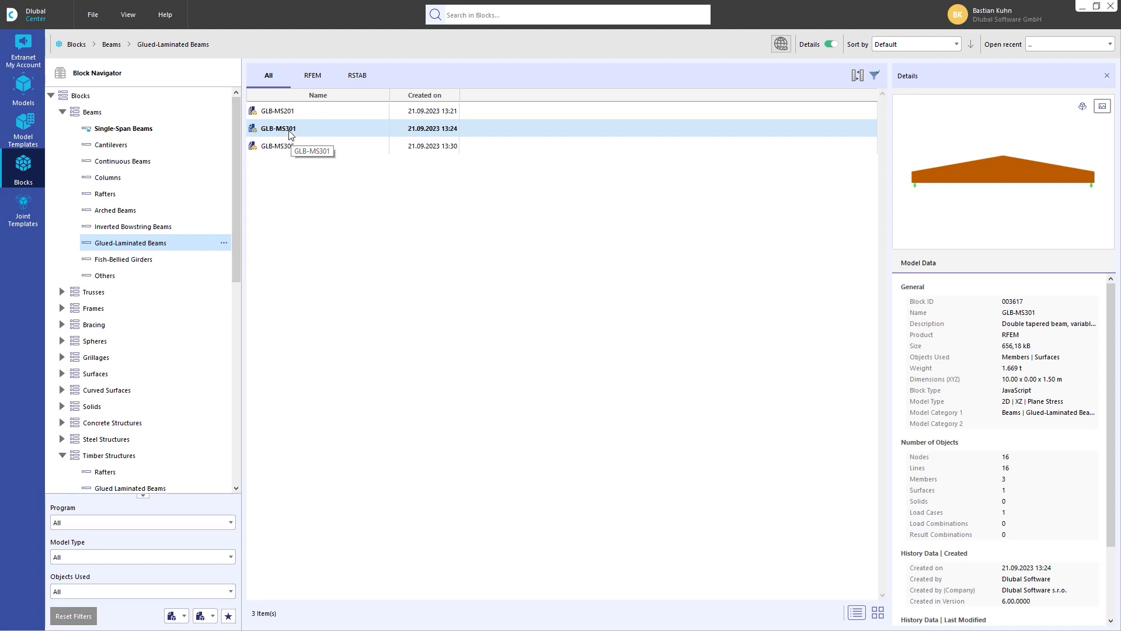
pyautogui.doubleClick(290, 133)
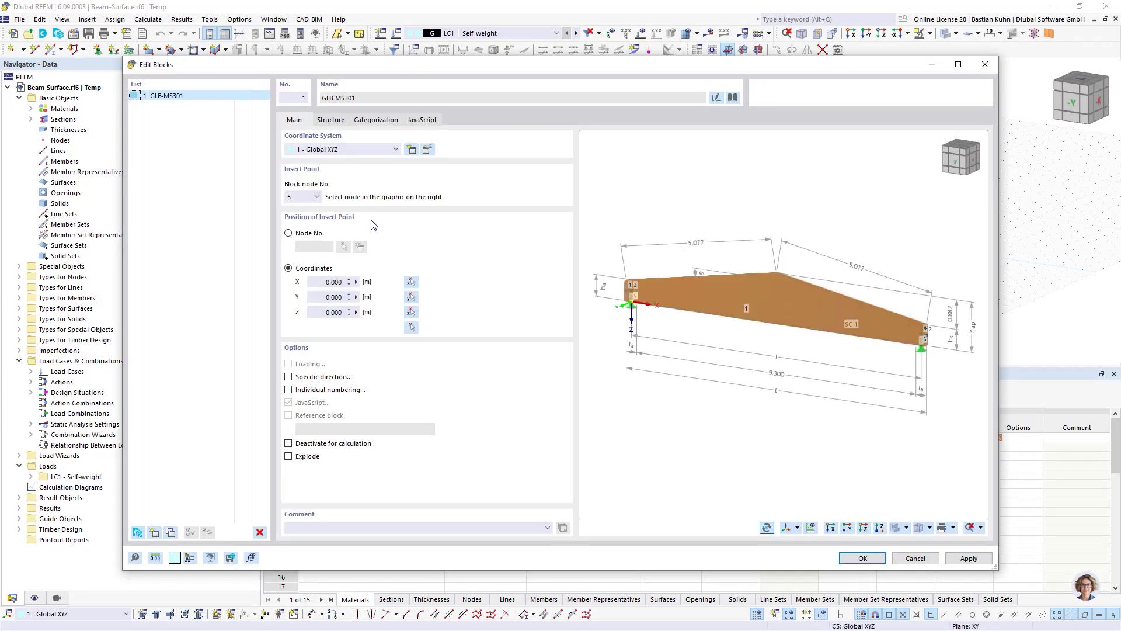
# Step: Display the block's structure parameters, choose Member as the model type and examine the beam preview up close
pyautogui.click(330, 120)
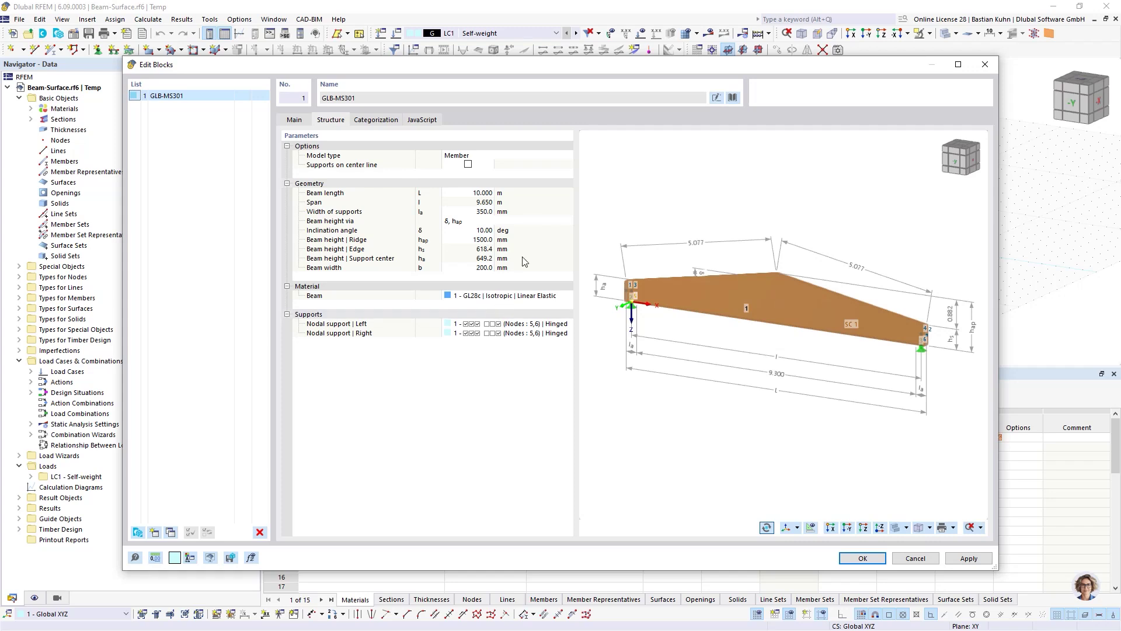
pyautogui.click(492, 156)
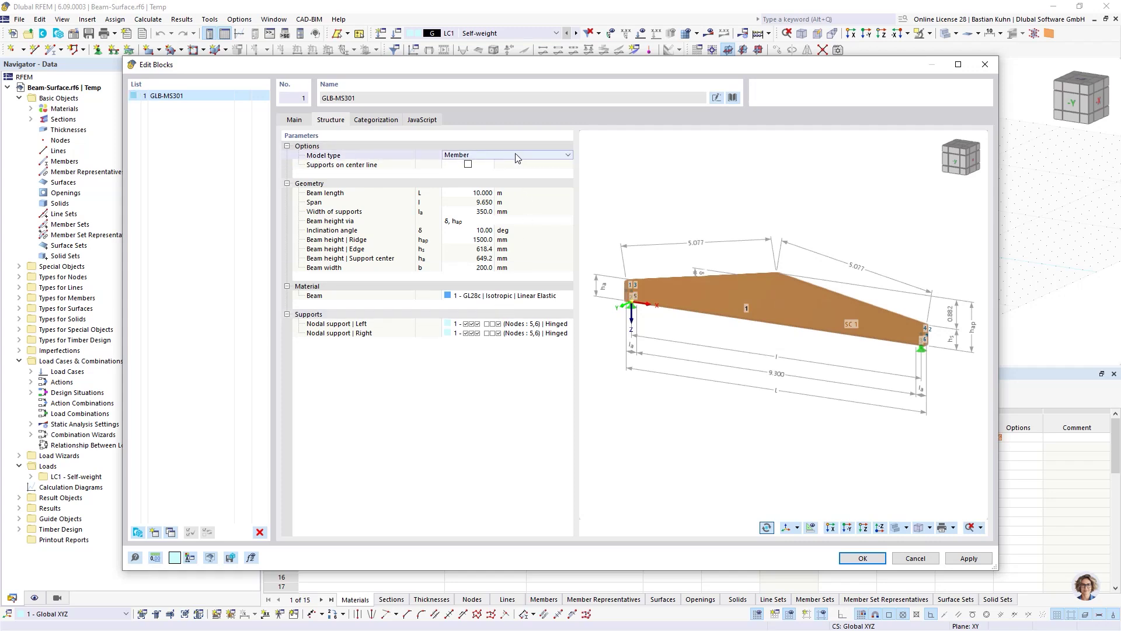
pyautogui.click(566, 156)
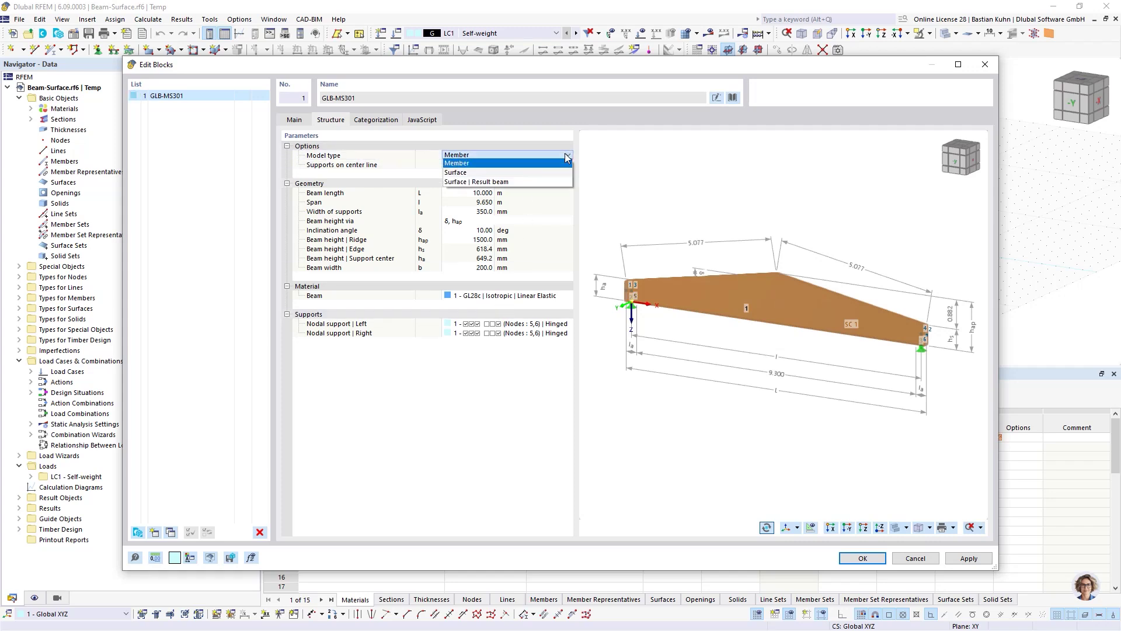
pyautogui.click(481, 164)
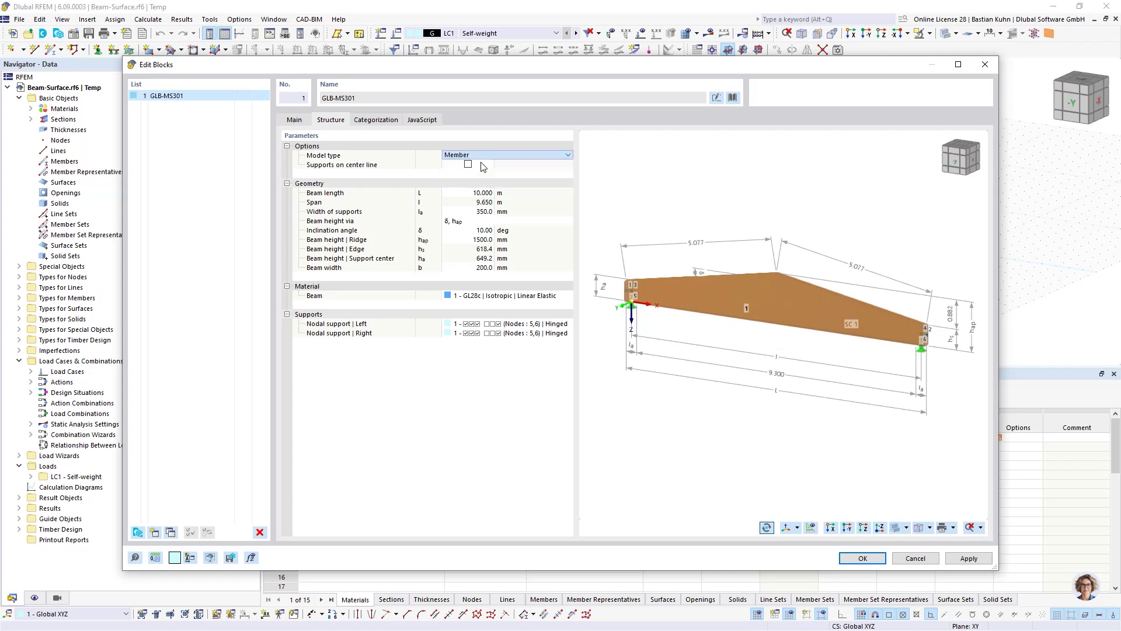
pyautogui.scroll(1, 655, 308)
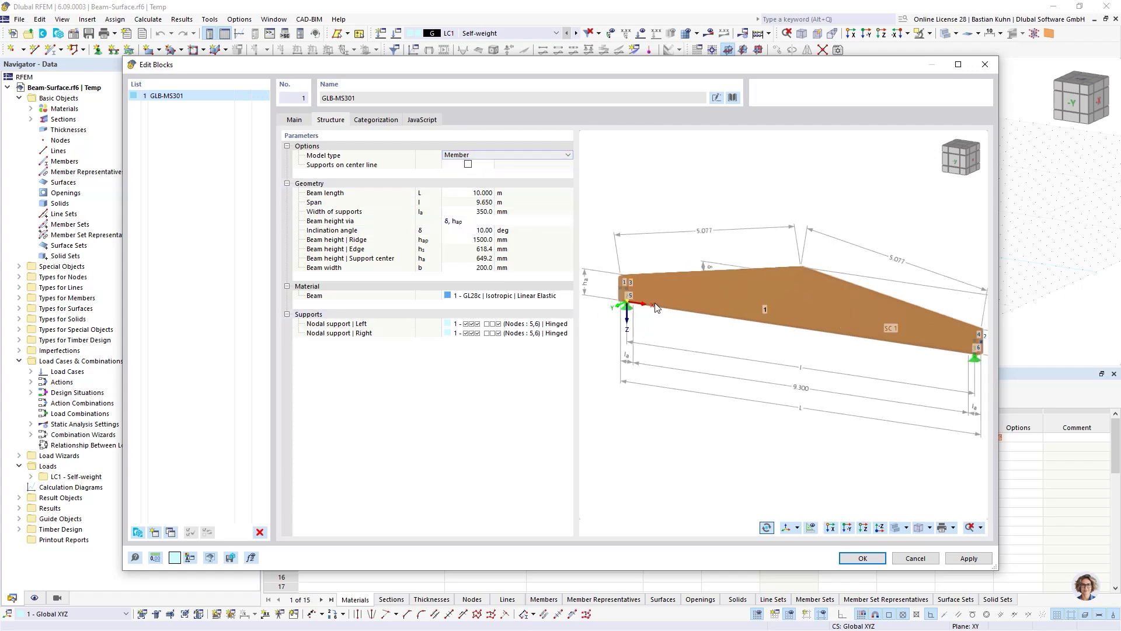
pyautogui.scroll(1, 655, 308)
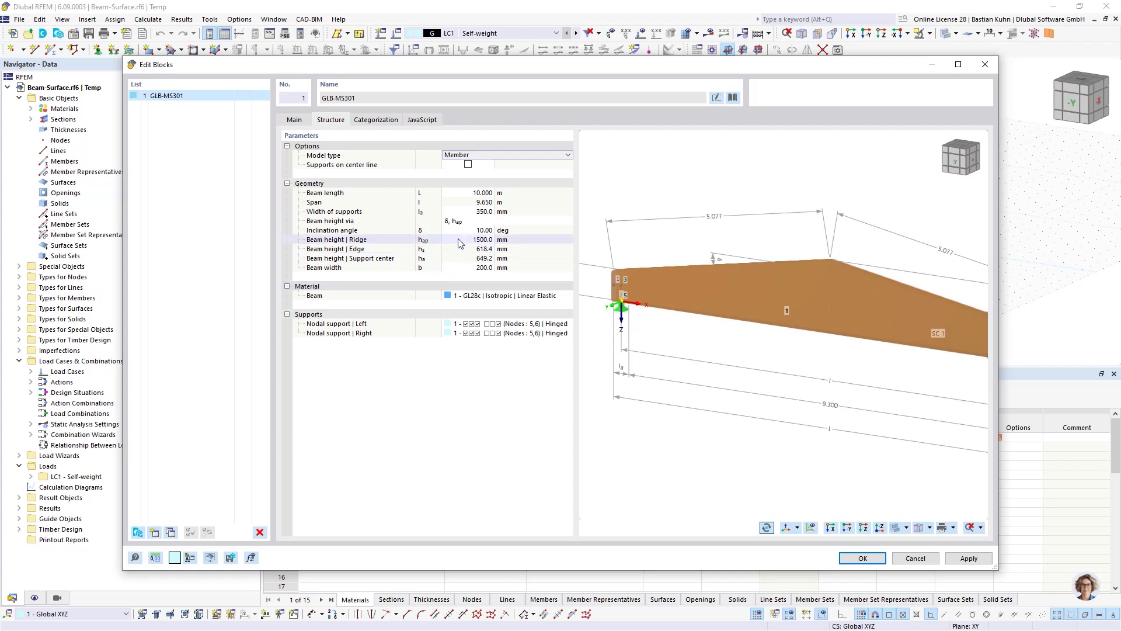
# Step: Set the block's beam length to 41 m and define the beam height via the ridge and edge heights (hap, hs)
pyautogui.click(471, 192)
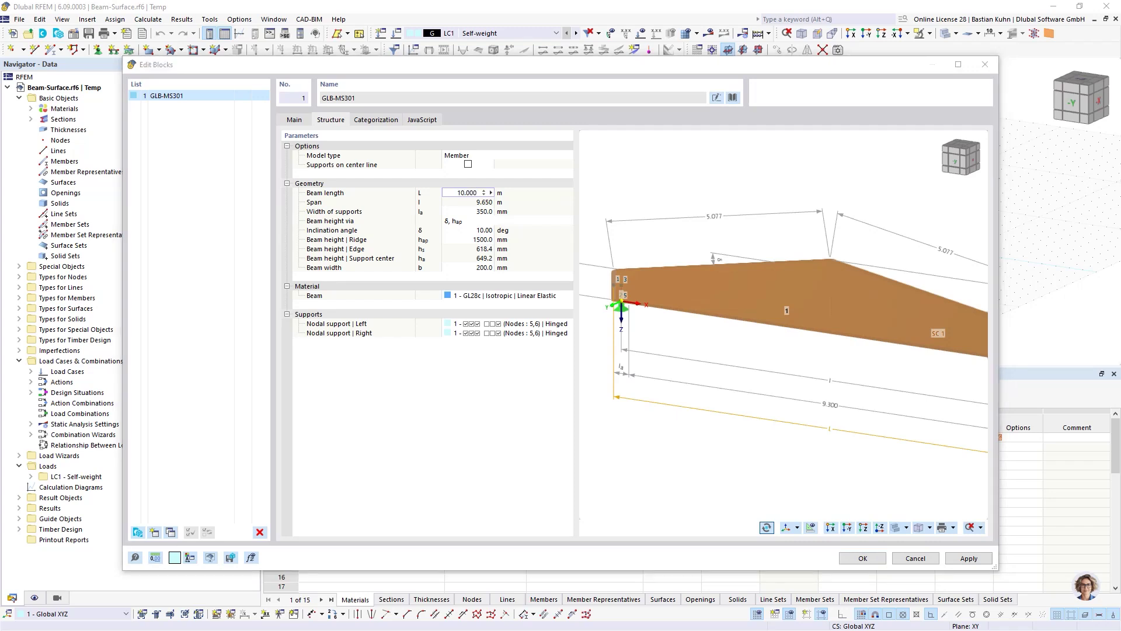
pyautogui.click(451, 194)
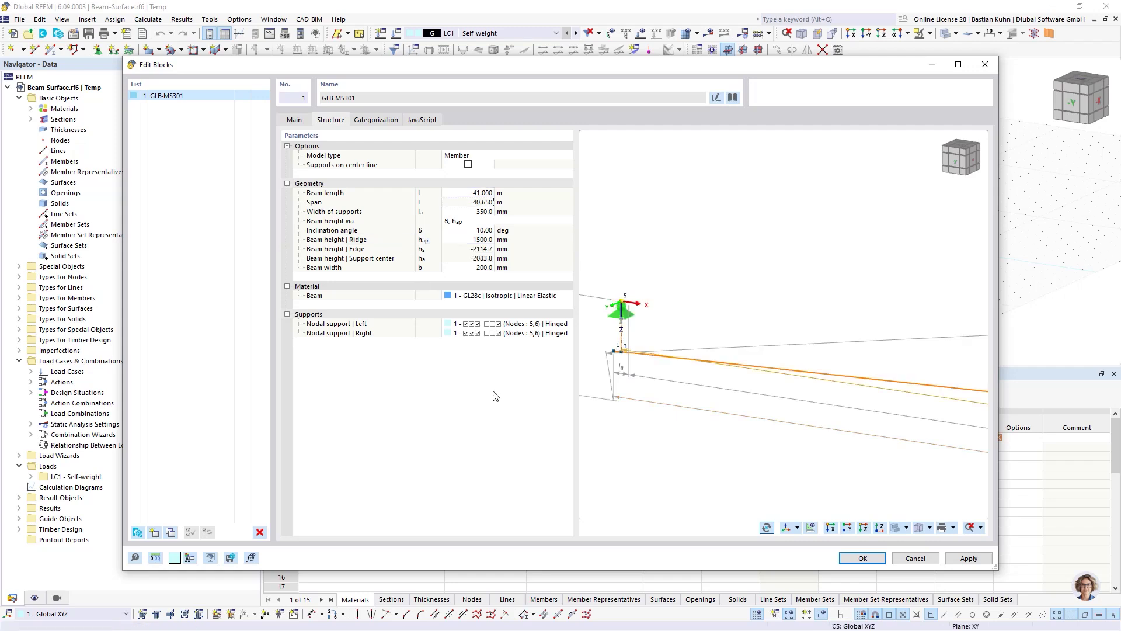
pyautogui.scroll(-1, 739, 316)
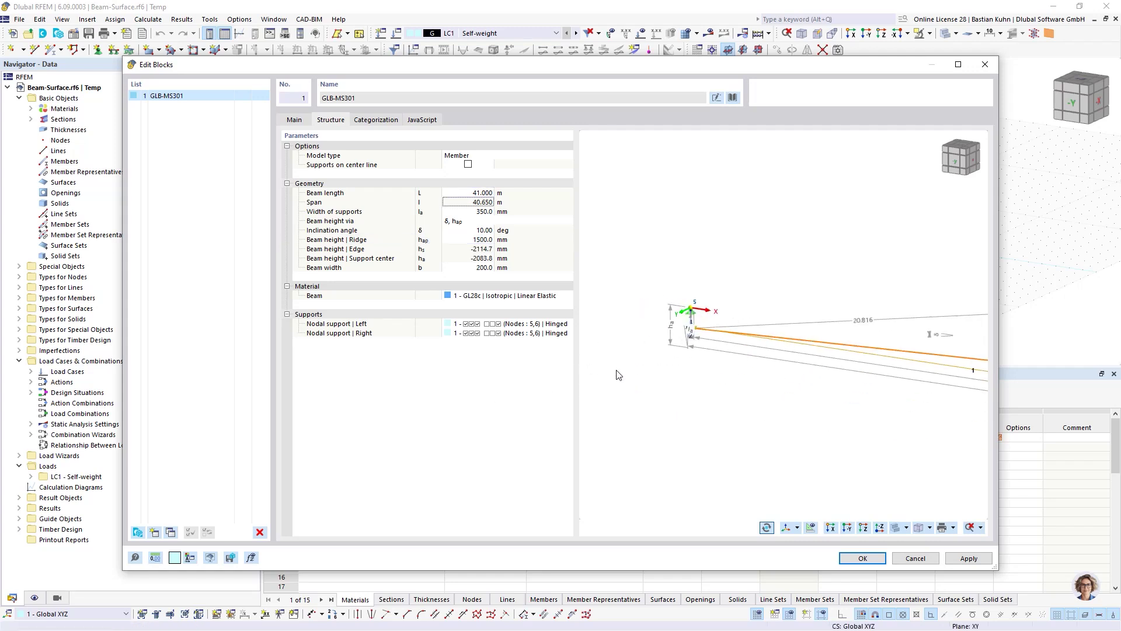
pyautogui.click(470, 225)
pyautogui.click(565, 222)
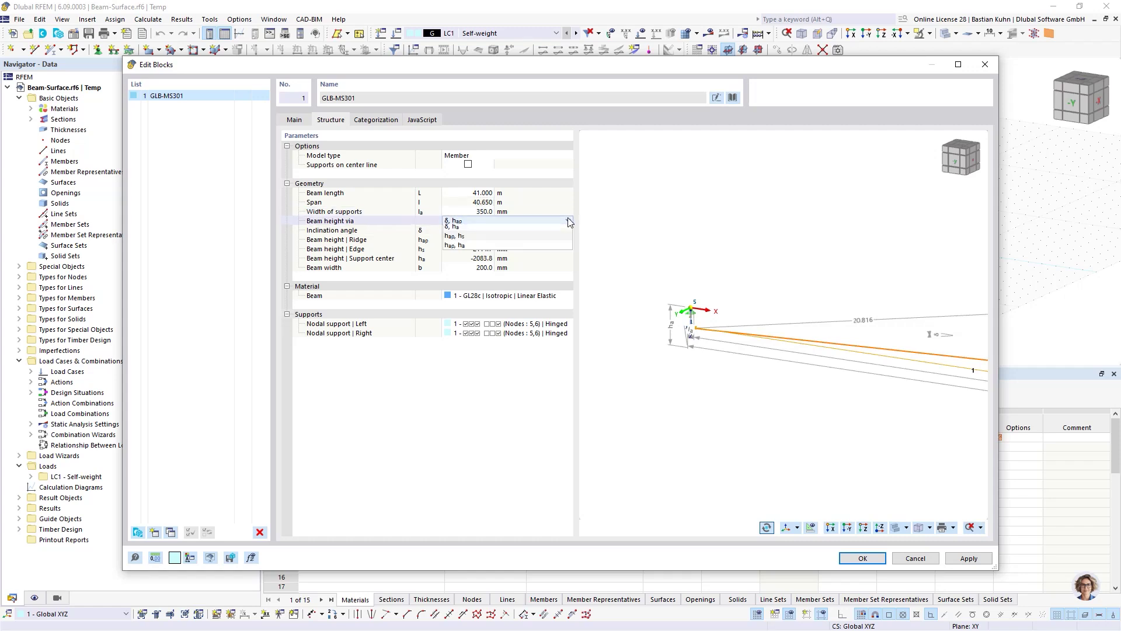
pyautogui.press('Escape')
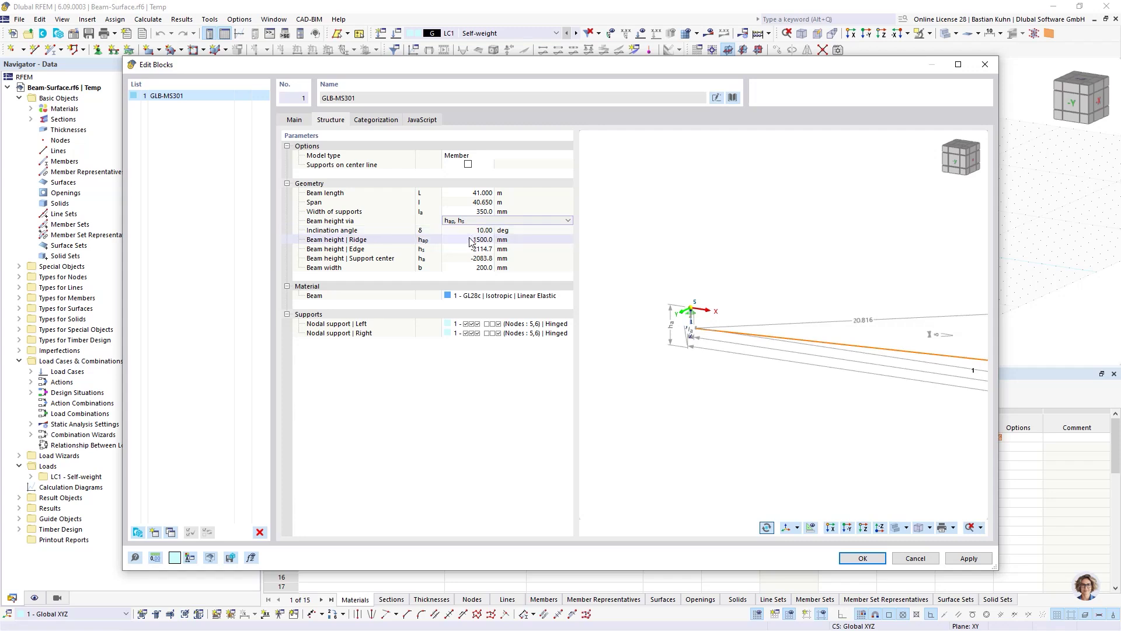
# Step: Set the beam's ridge height to 2410 mm, edge height to 1360 mm and width to 240 mm
pyautogui.click(470, 239)
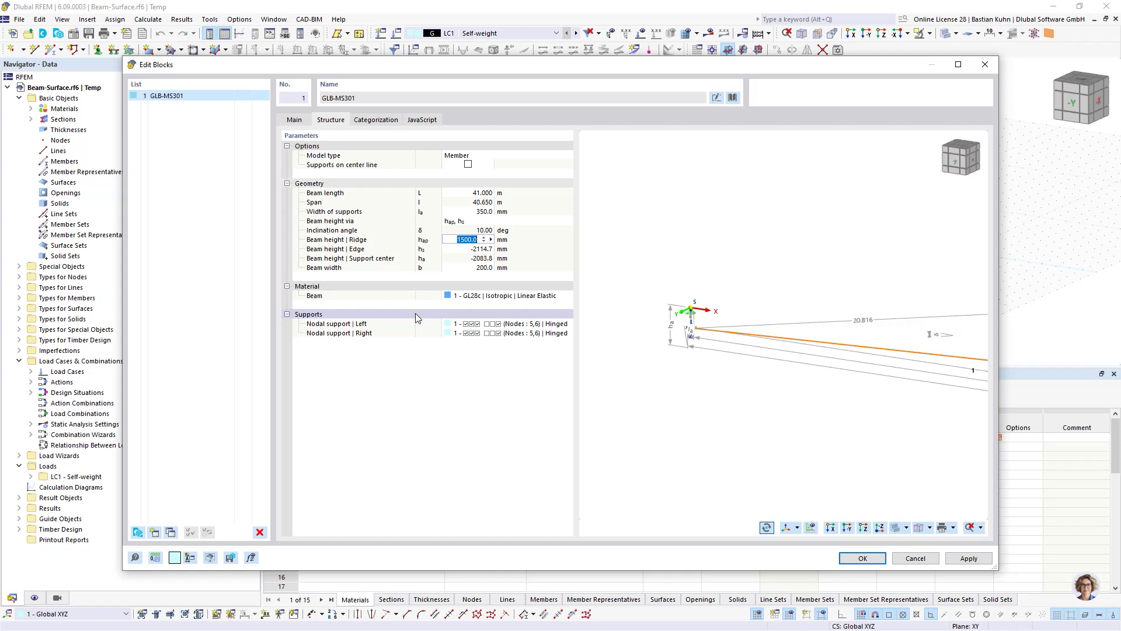
pyautogui.write('2410')
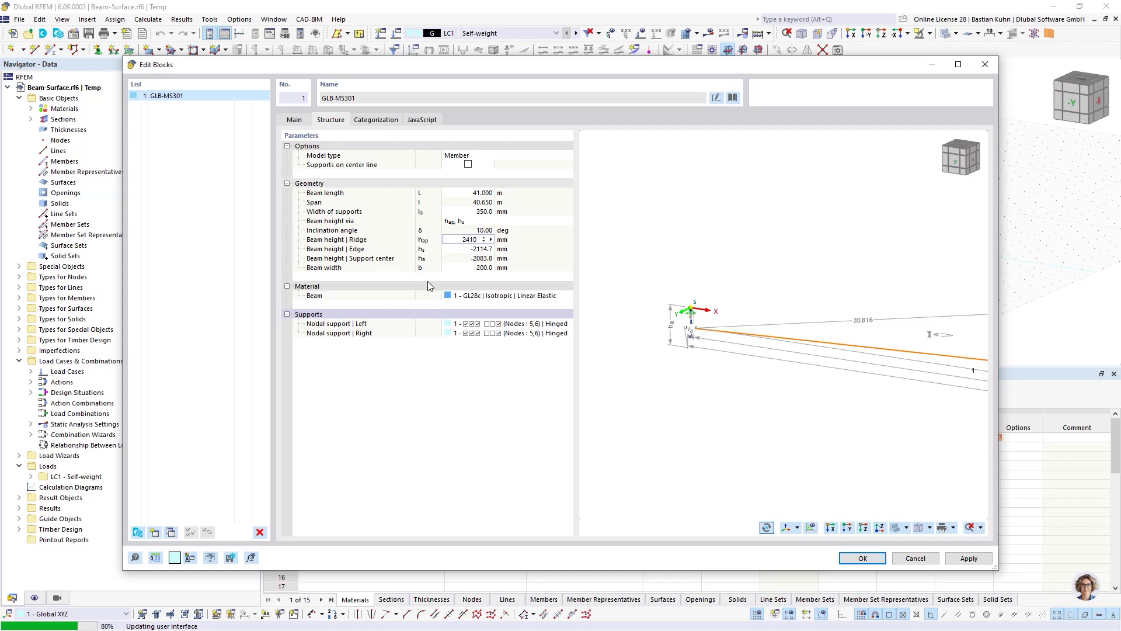
pyautogui.press('Tab')
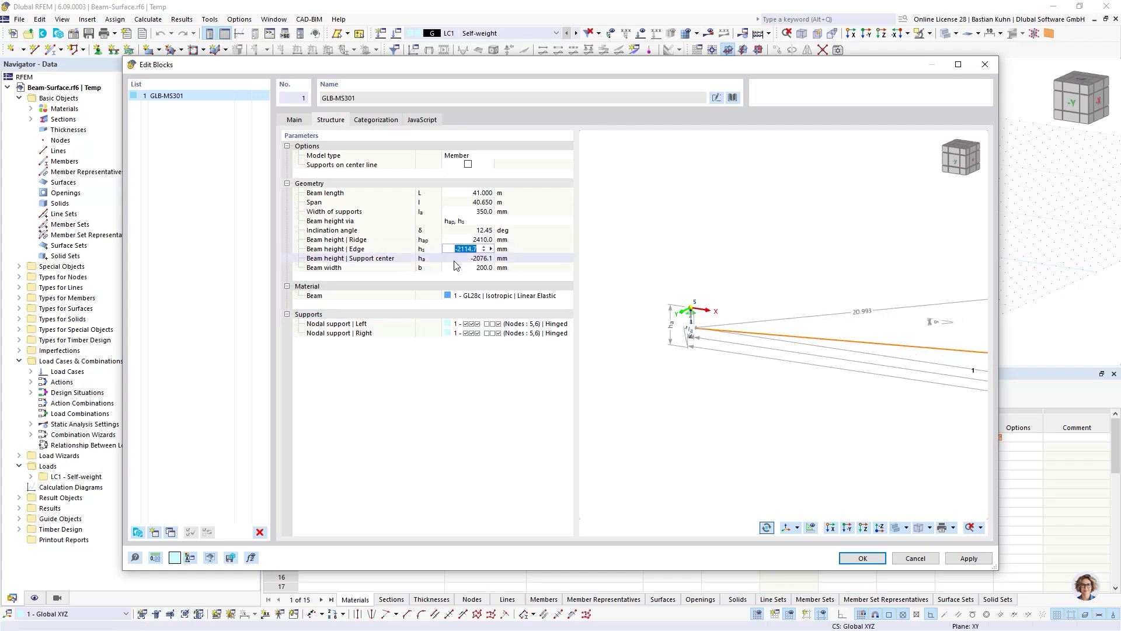
pyautogui.write('1360')
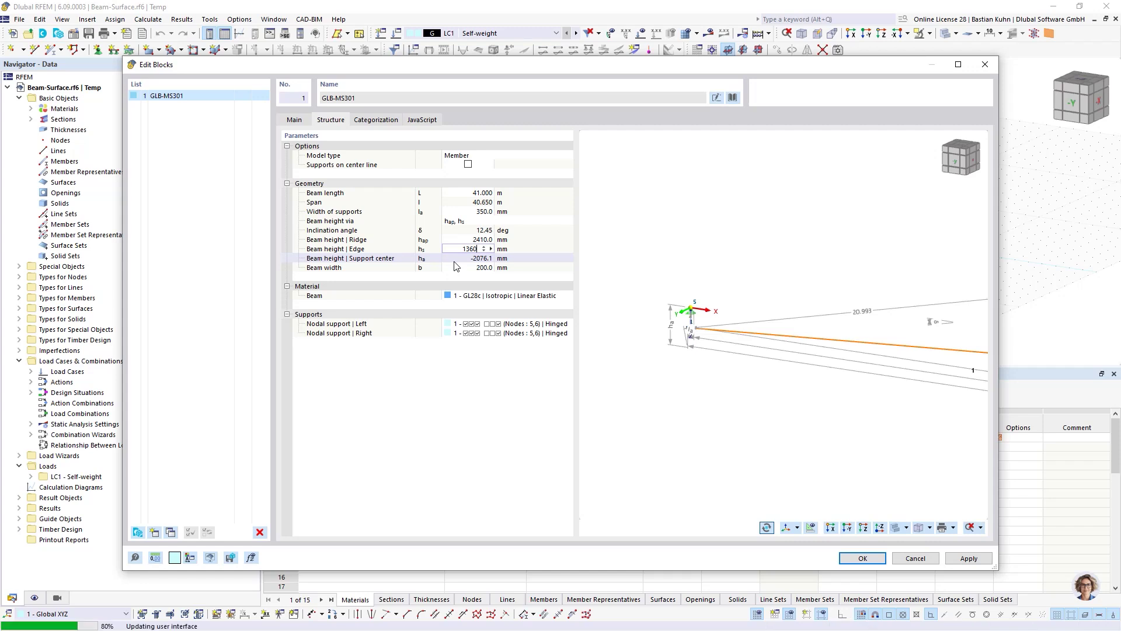
pyautogui.click(456, 267)
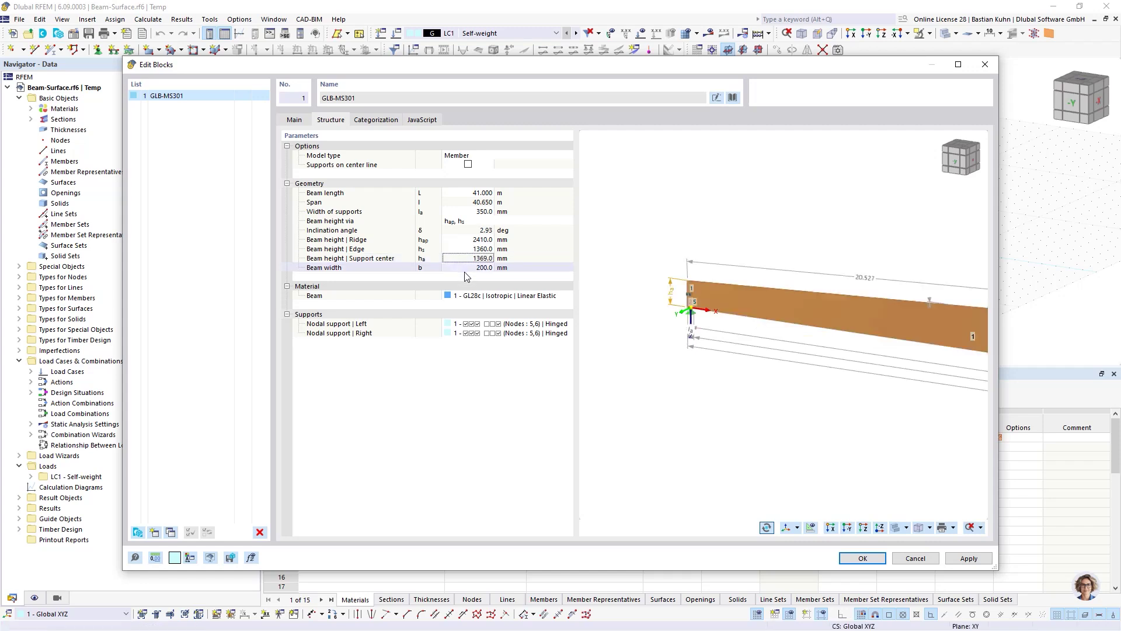
pyautogui.write('240')
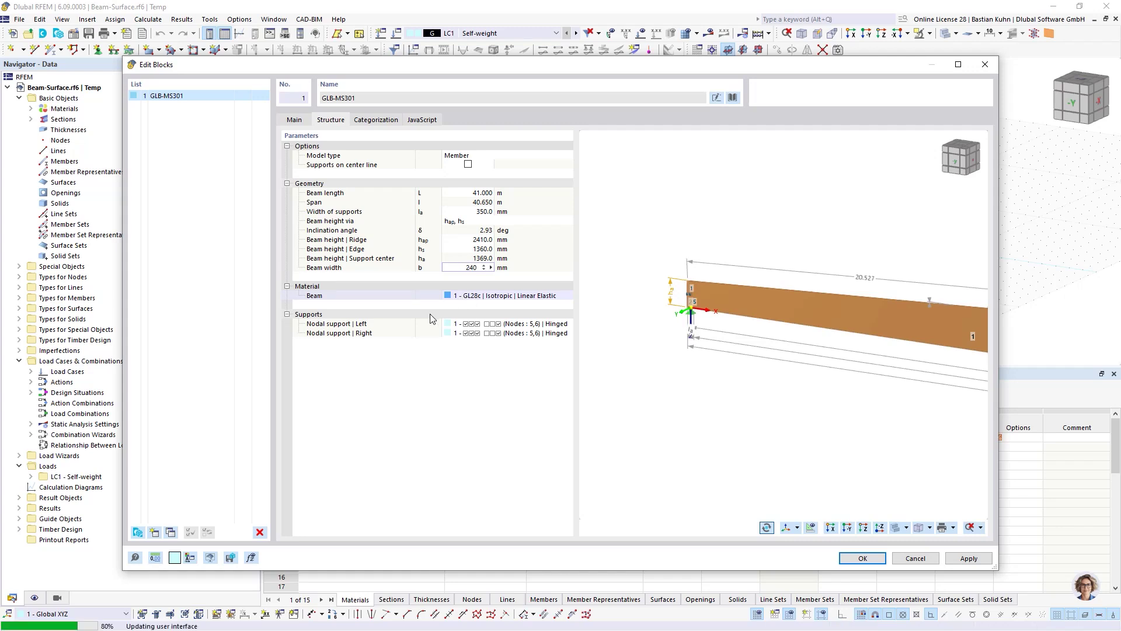
pyautogui.press('Return')
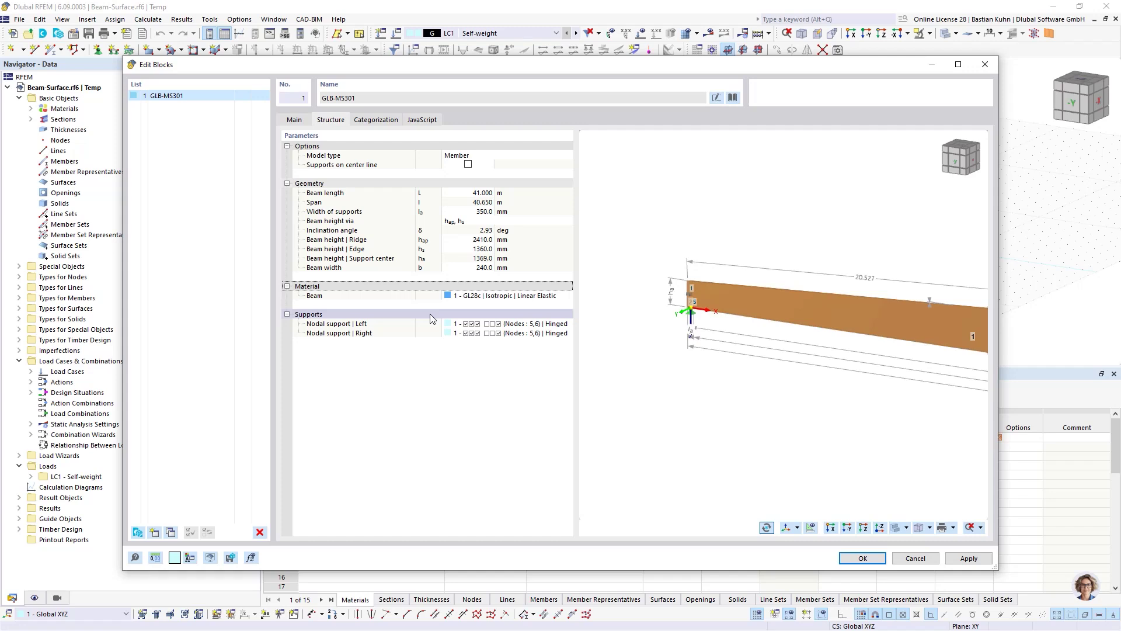
# Step: Create a new nodal support for the beam's left end with rotation φX also restrained
pyautogui.click(552, 325)
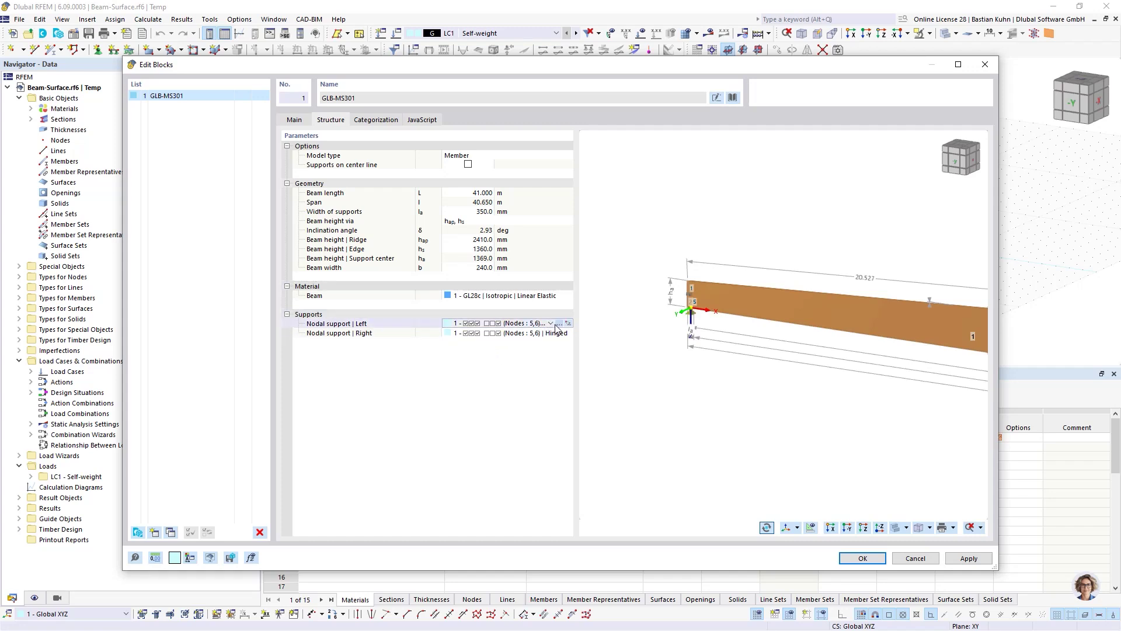
pyautogui.click(551, 323)
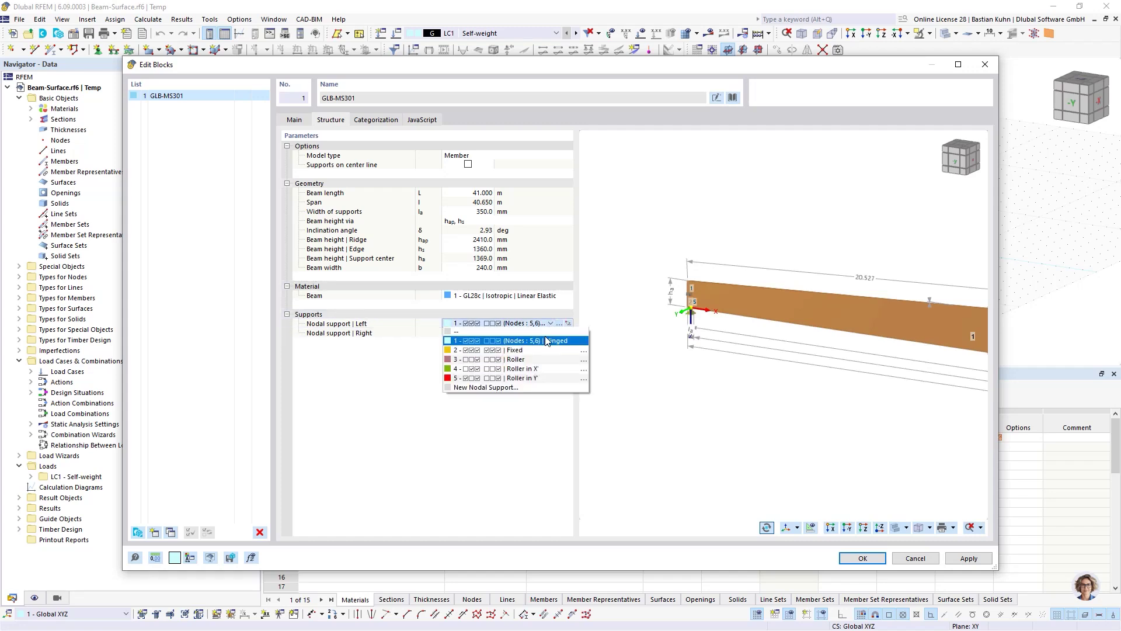
pyautogui.click(536, 388)
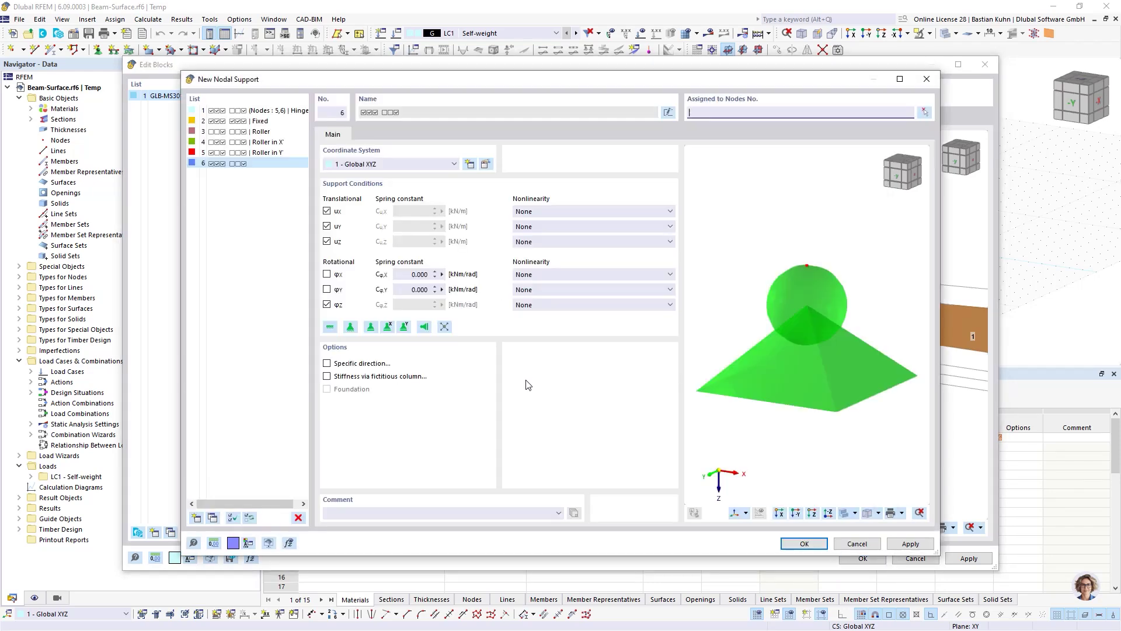
pyautogui.click(326, 274)
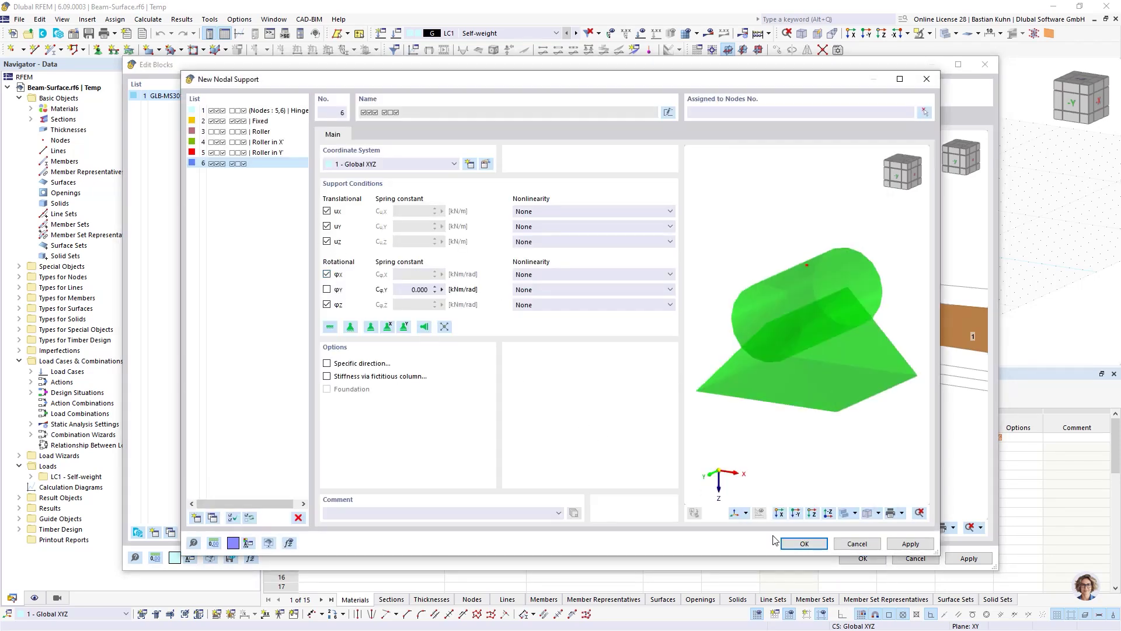
pyautogui.click(795, 544)
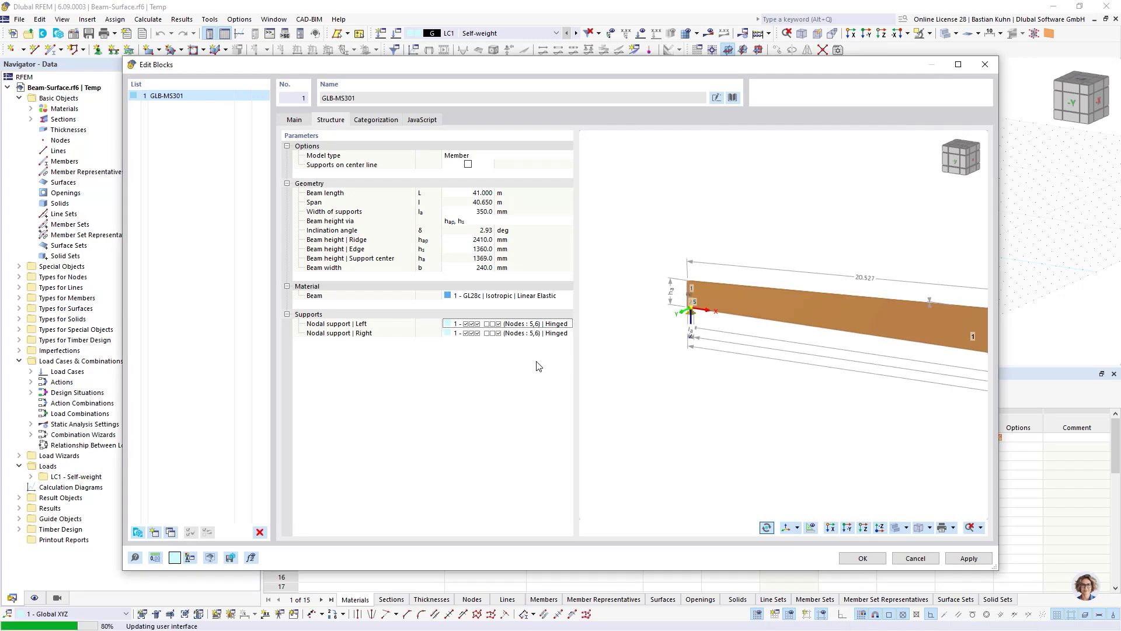
# Step: Edit the right nodal support, restraining rotation φX and toggling the uX restraint, and confirm the block to insert the beam
pyautogui.click(546, 333)
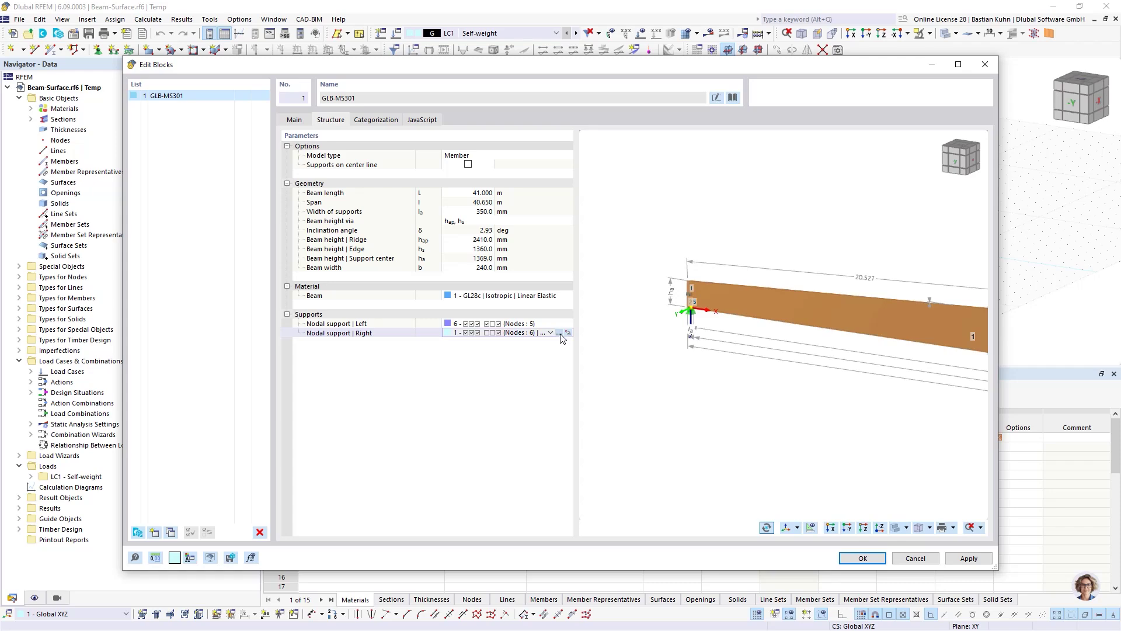
pyautogui.click(559, 333)
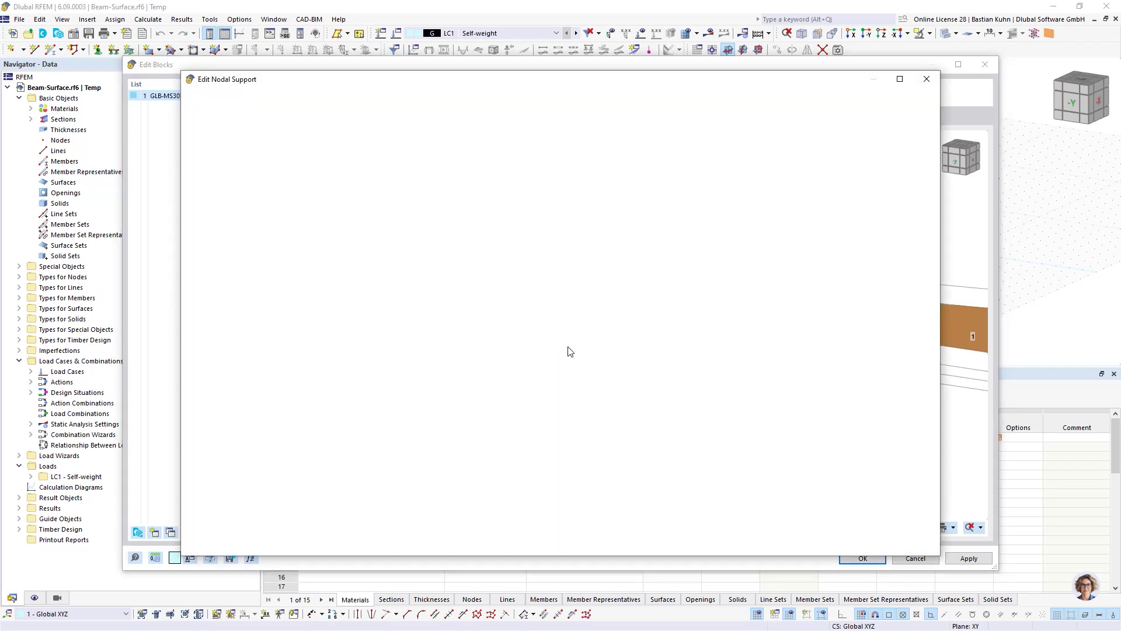
pyautogui.click(326, 274)
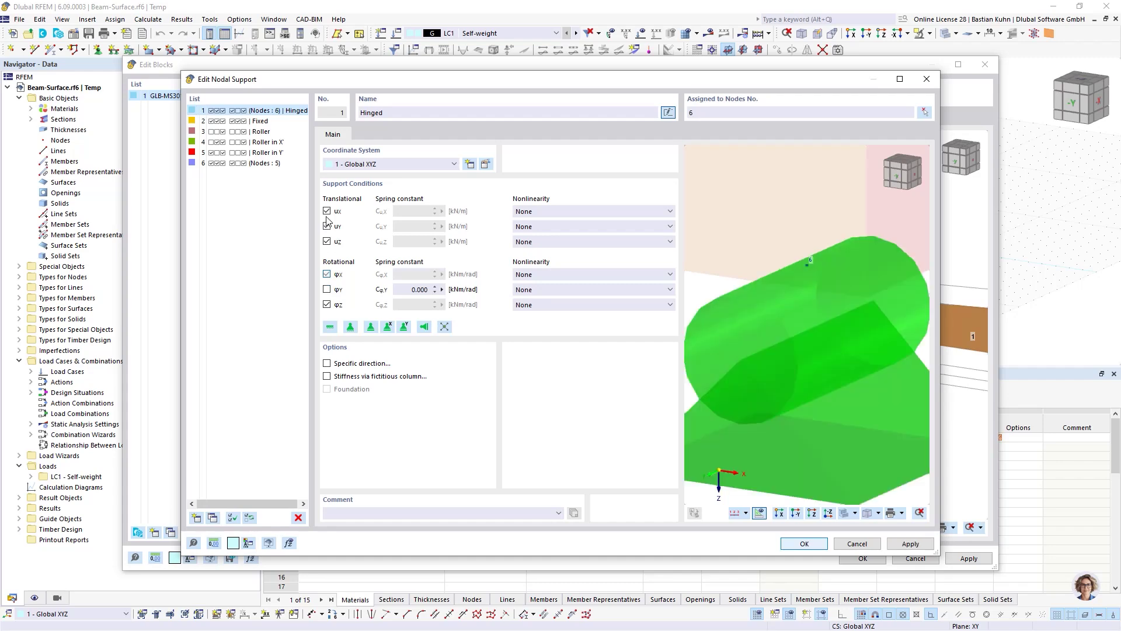
pyautogui.click(326, 211)
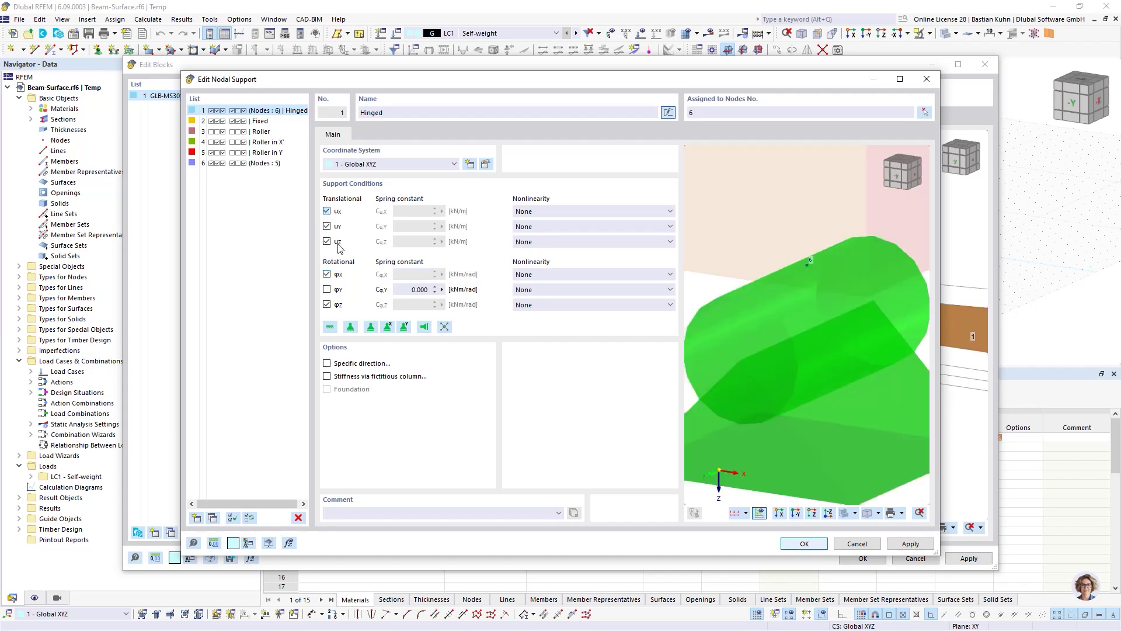
pyautogui.click(795, 544)
pyautogui.click(854, 563)
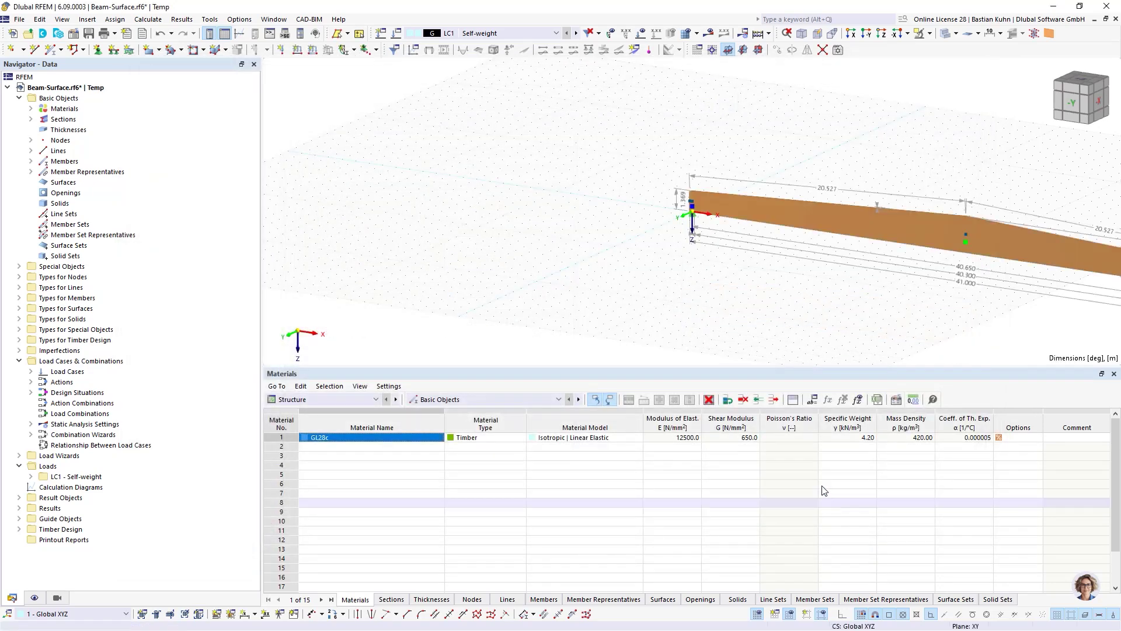
# Step: Set the number of work plane grid points dynamically according to the model size and hide the grid
pyautogui.scroll(-2, 867, 310)
pyautogui.moveTo(867, 310); pyautogui.dragTo(650, 250, button='middle')
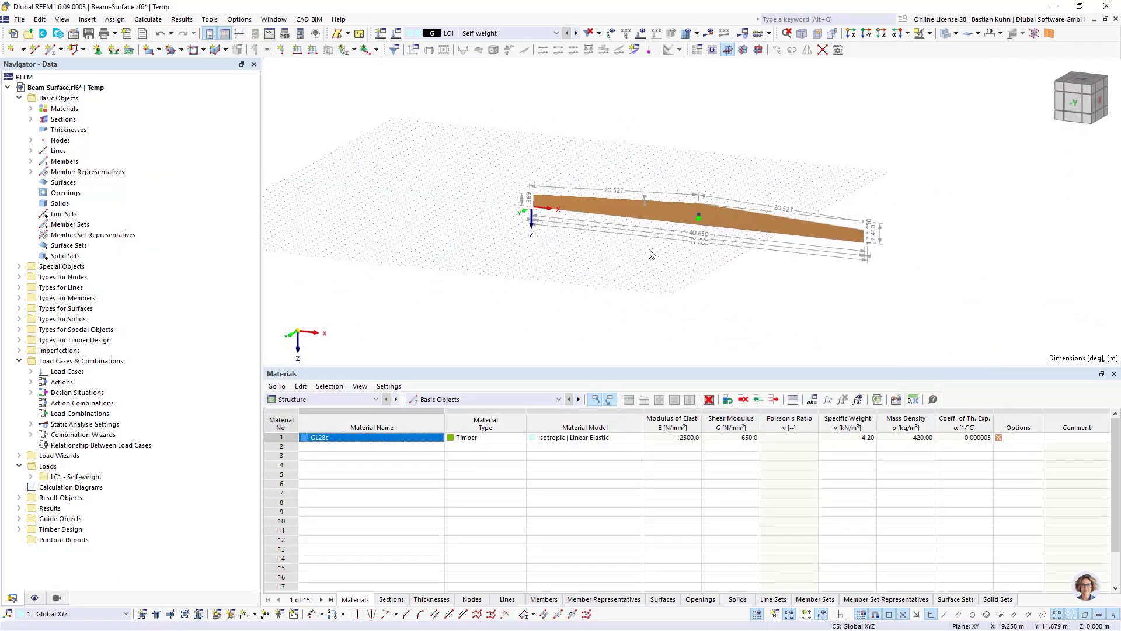
pyautogui.click(697, 50)
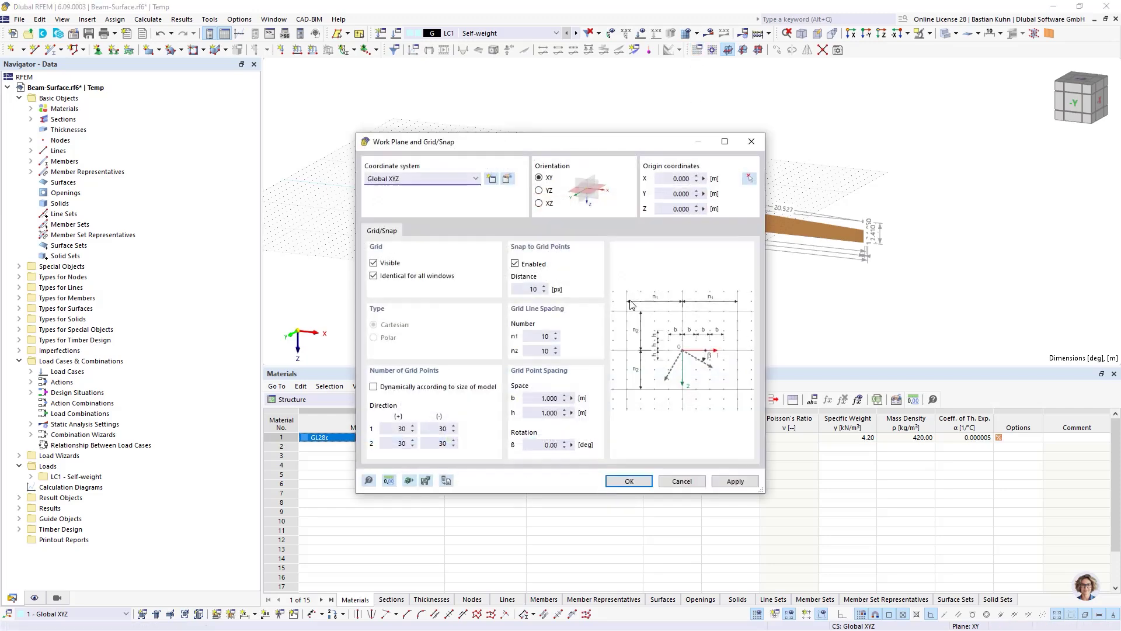
pyautogui.click(374, 387)
pyautogui.click(628, 482)
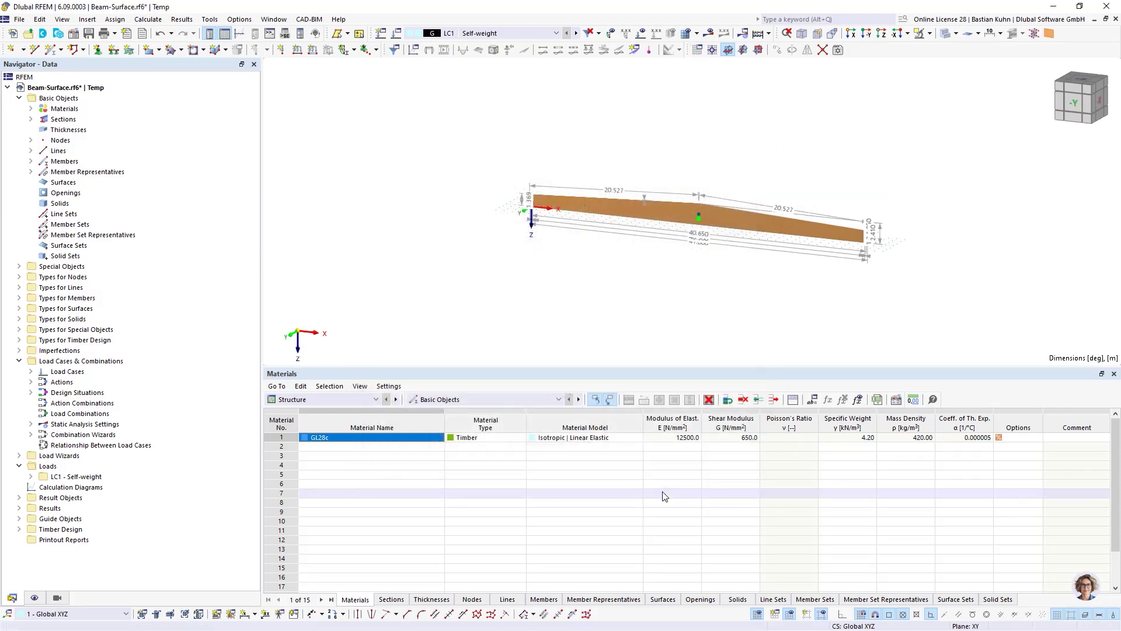
pyautogui.click(757, 615)
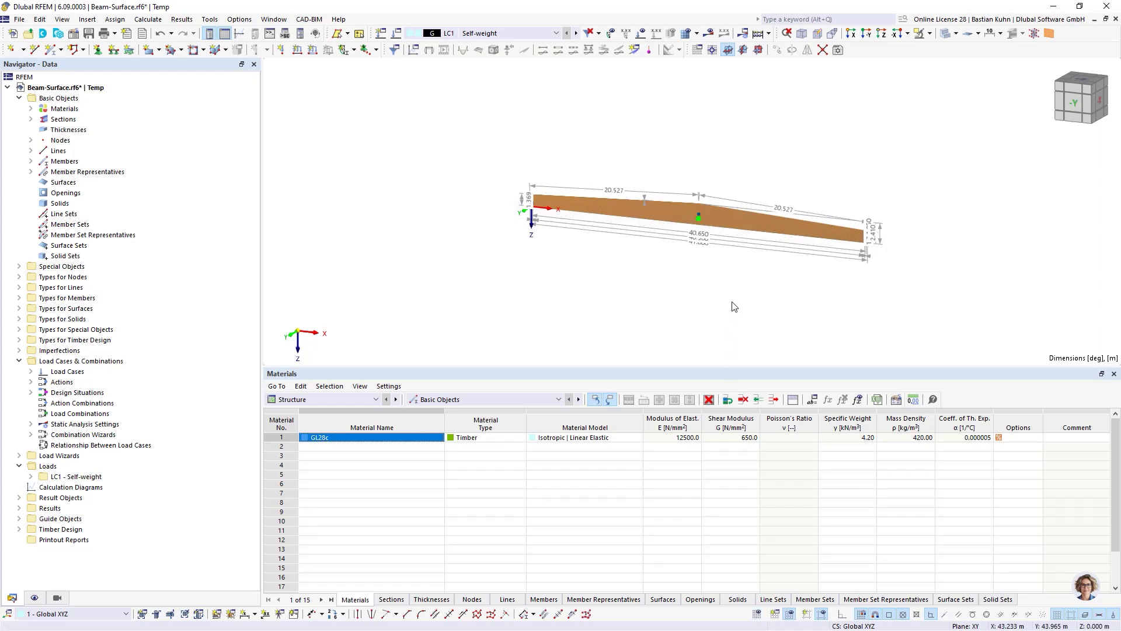
# Step: Apply a uniform member load of 3.0 kN/m in the ZL direction to the beam in load case LC1 Self-weight
pyautogui.scroll(3, 749, 252)
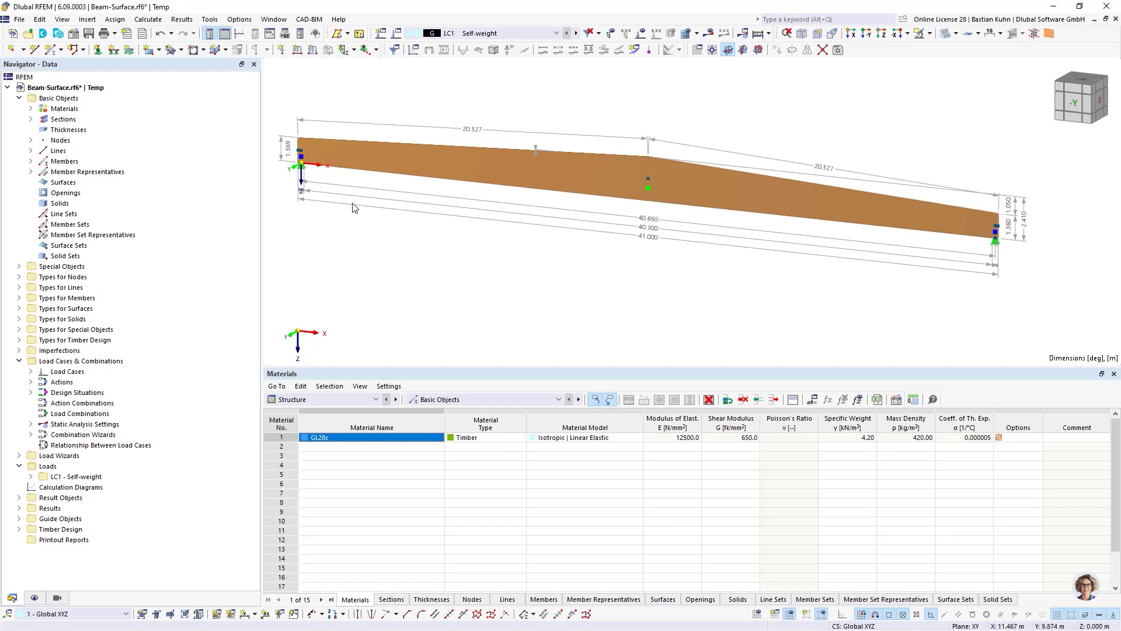
pyautogui.click(313, 50)
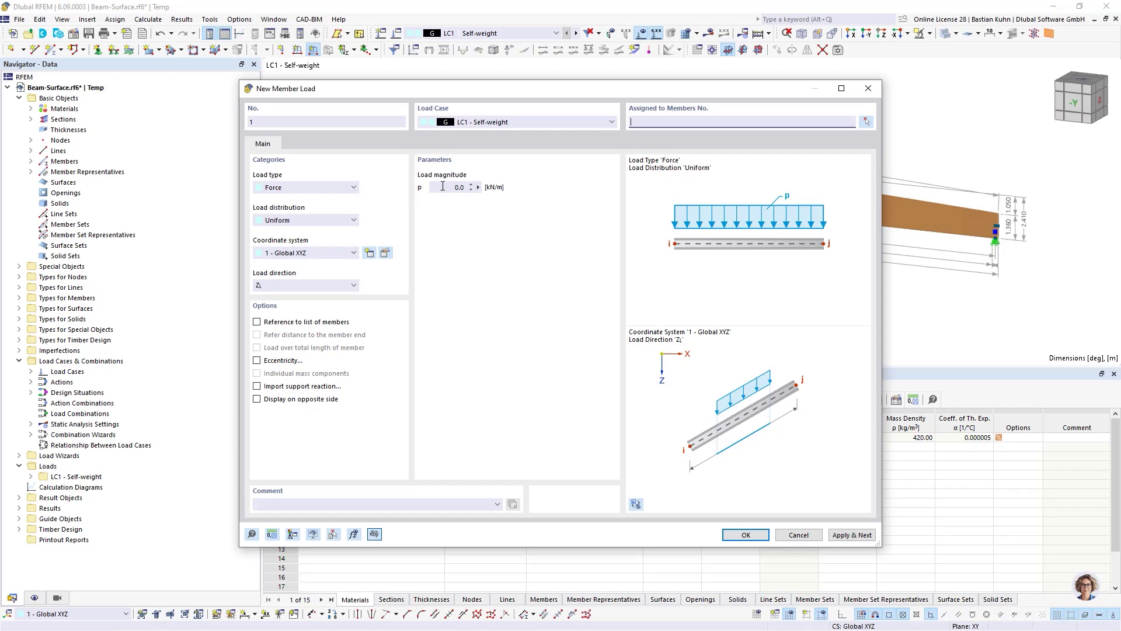
pyautogui.moveTo(443, 186); pyautogui.dragTo(523, 191)
pyautogui.click(746, 535)
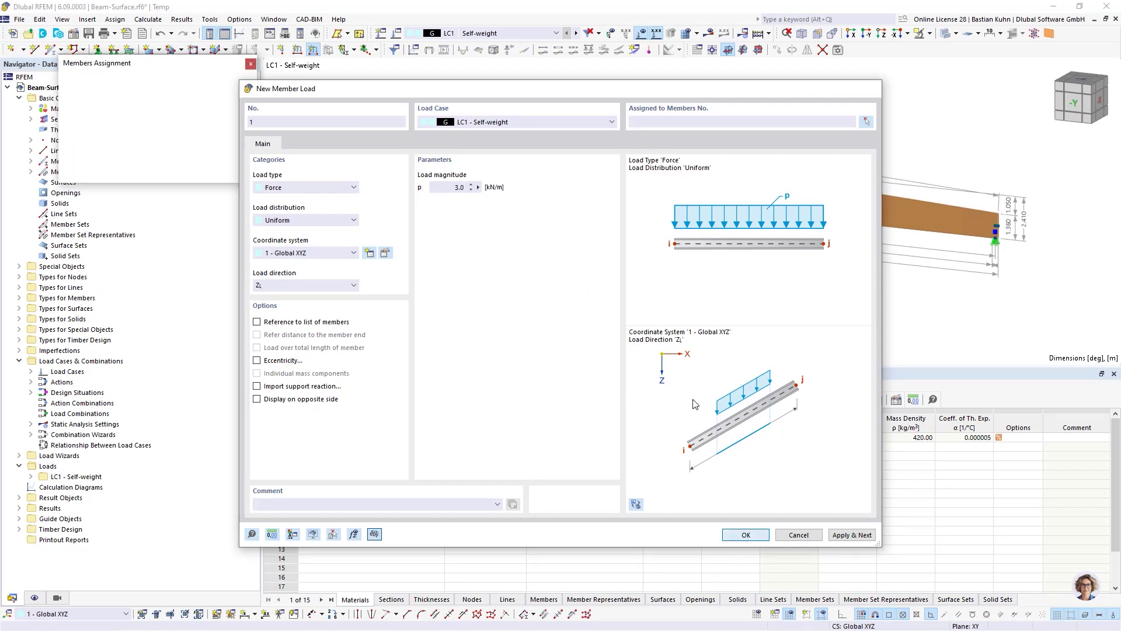
pyautogui.click(598, 160)
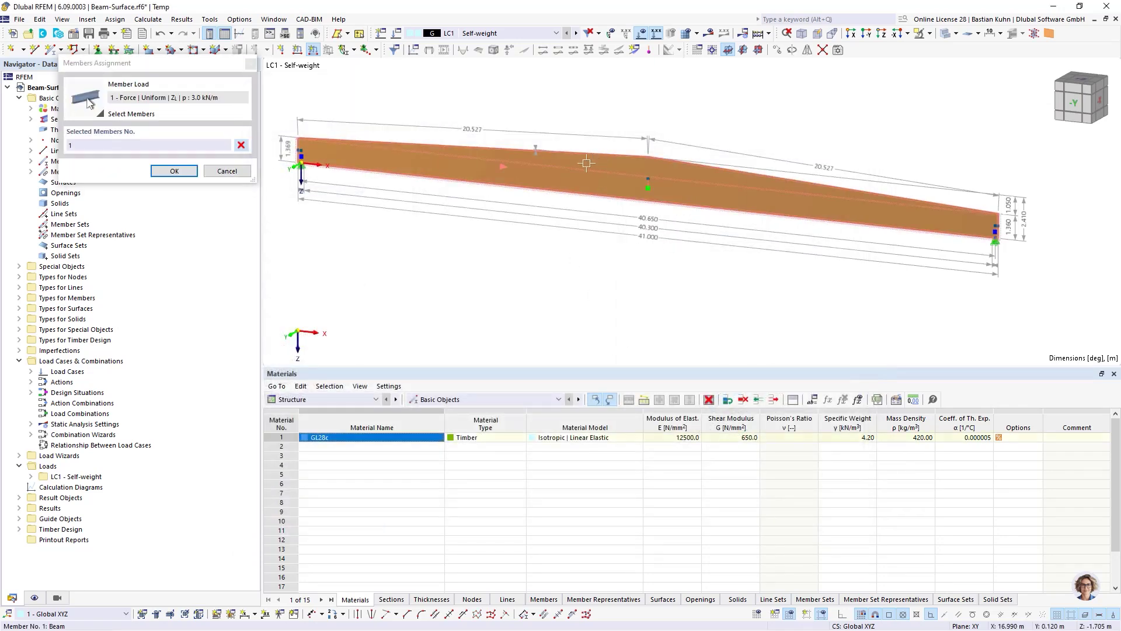
pyautogui.click(173, 170)
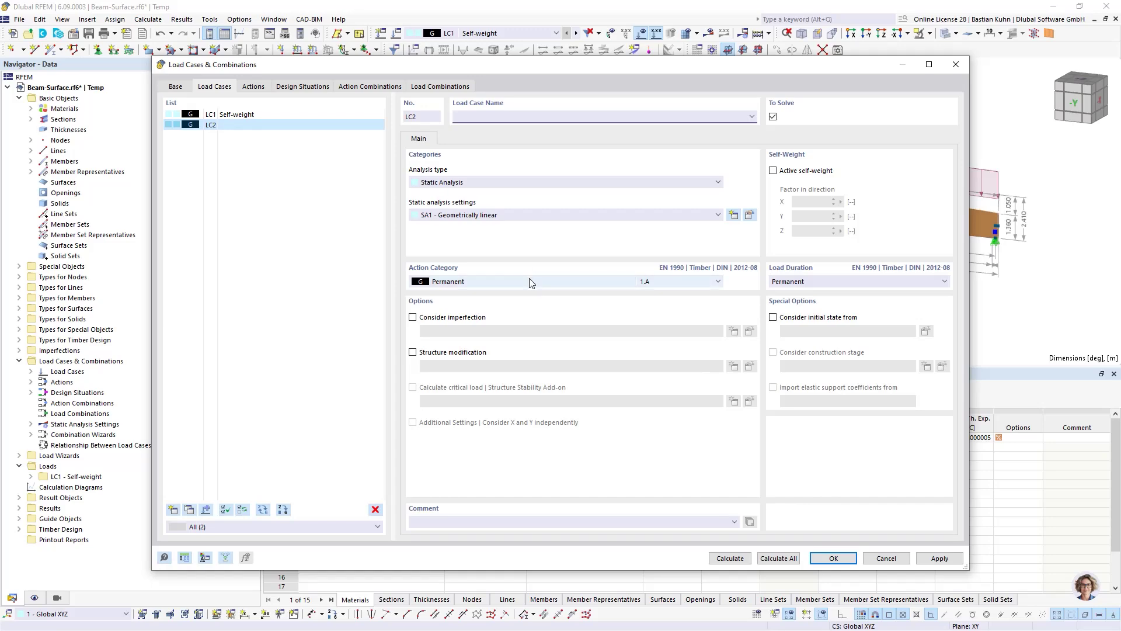
# Step: Add load case LC2 with the action category Snow/Ice loads - H <= 1000 m
pyautogui.click(528, 281)
pyautogui.click(523, 404)
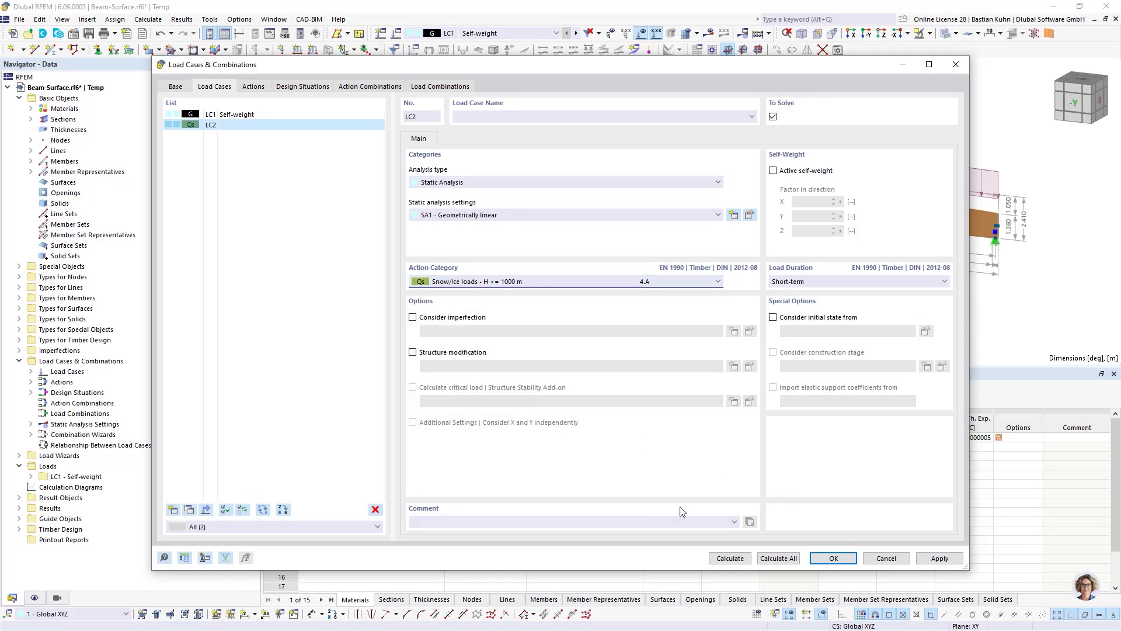
pyautogui.click(833, 559)
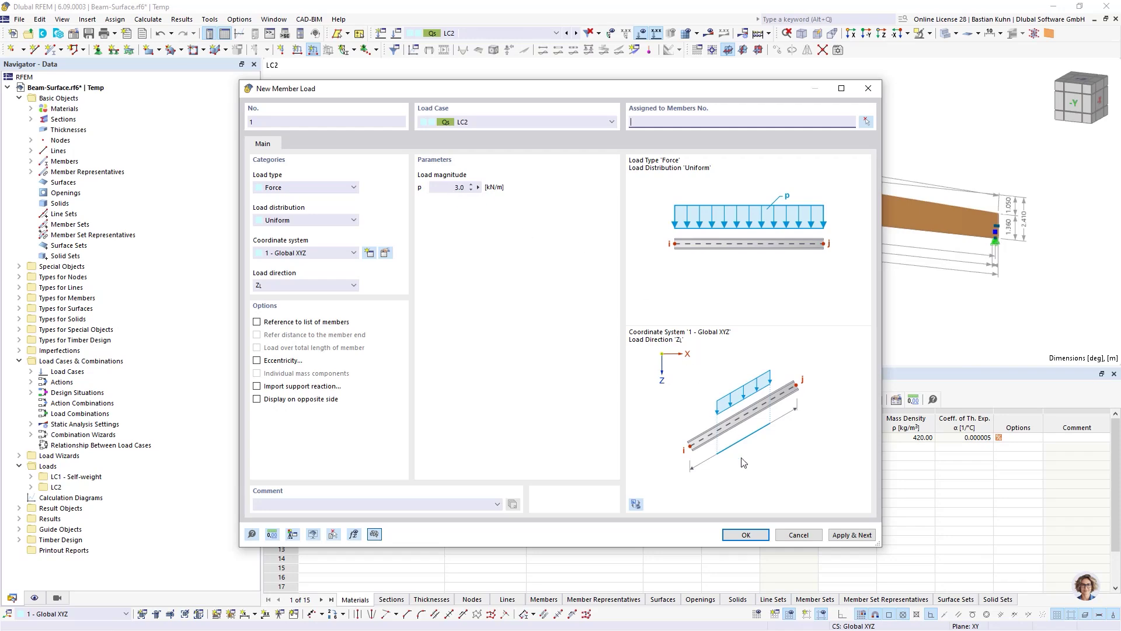
# Step: Apply a uniform 3.0 kN/m member load to the beam in load case LC2
pyautogui.click(744, 535)
pyautogui.click(666, 188)
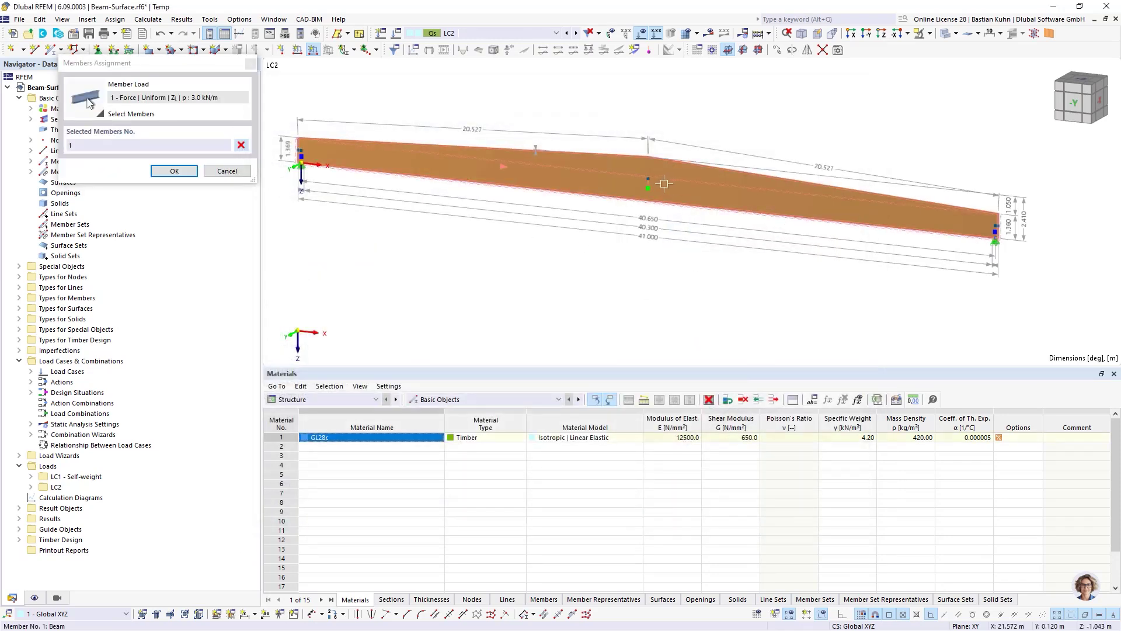
pyautogui.click(161, 171)
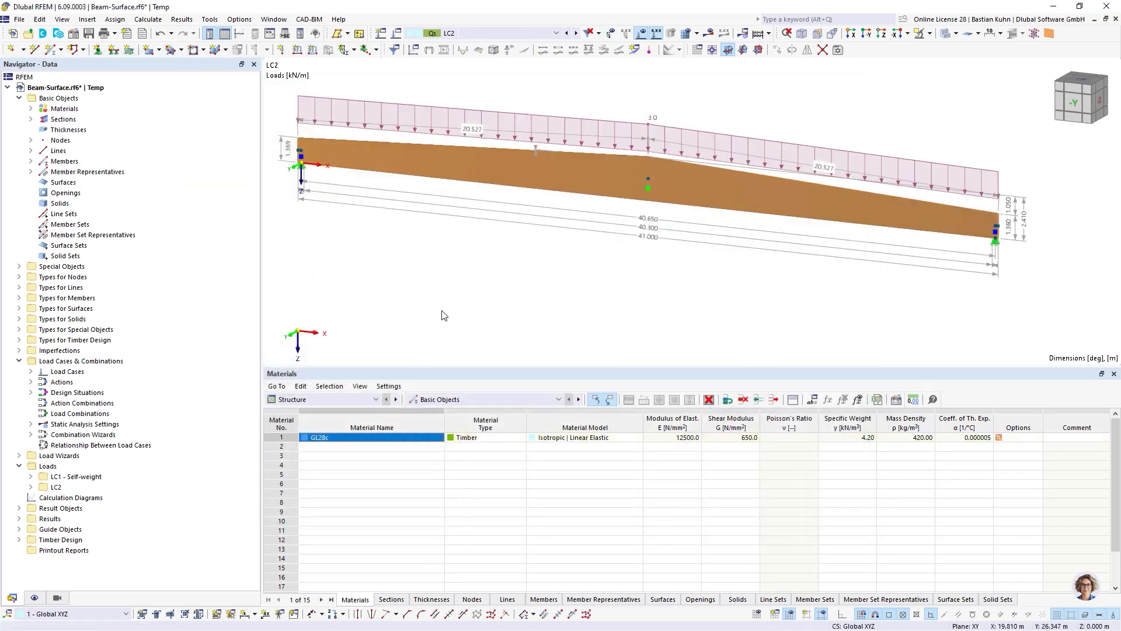
# Step: Delete the serviceability design situations DS2 to DS4 from the load cases and combinations
pyautogui.rightClick(97, 363)
pyautogui.click(119, 369)
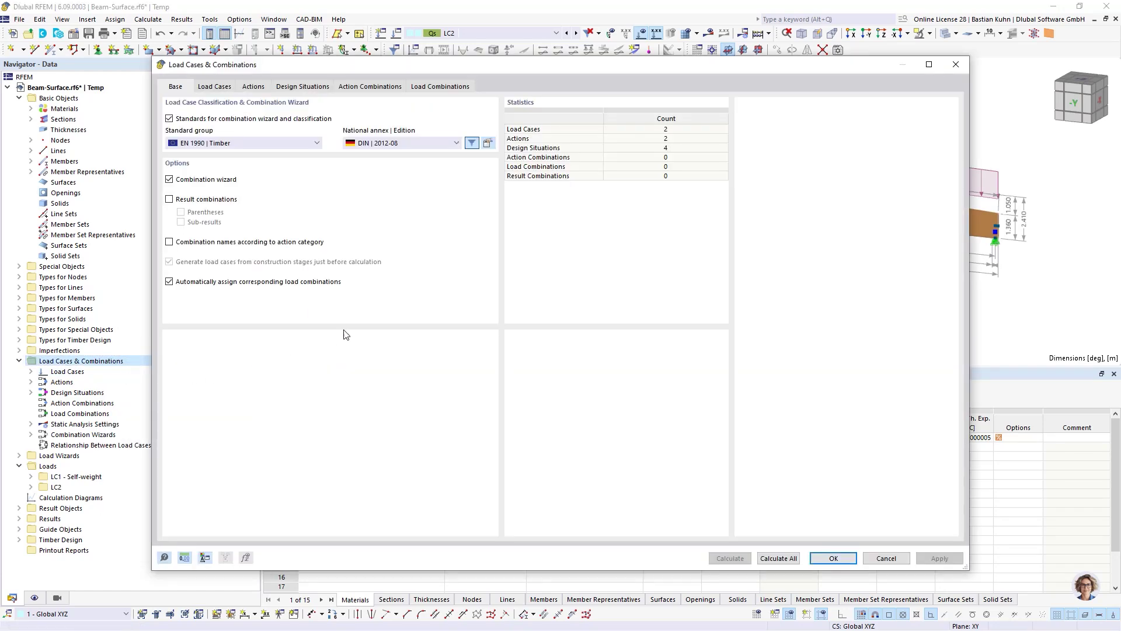
pyautogui.click(216, 88)
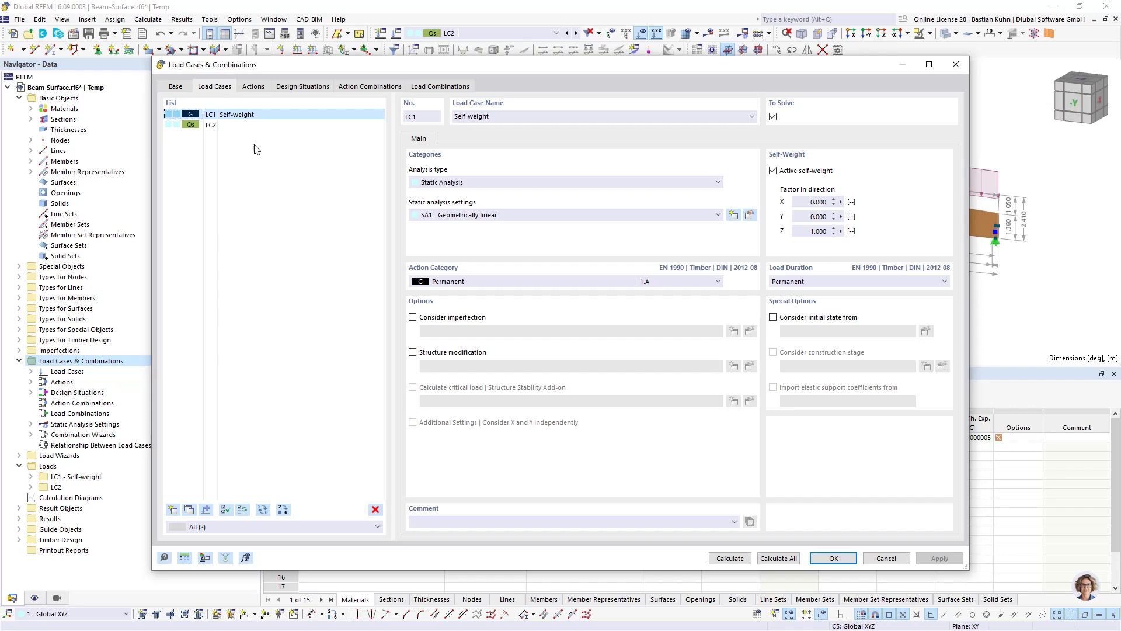
pyautogui.click(253, 88)
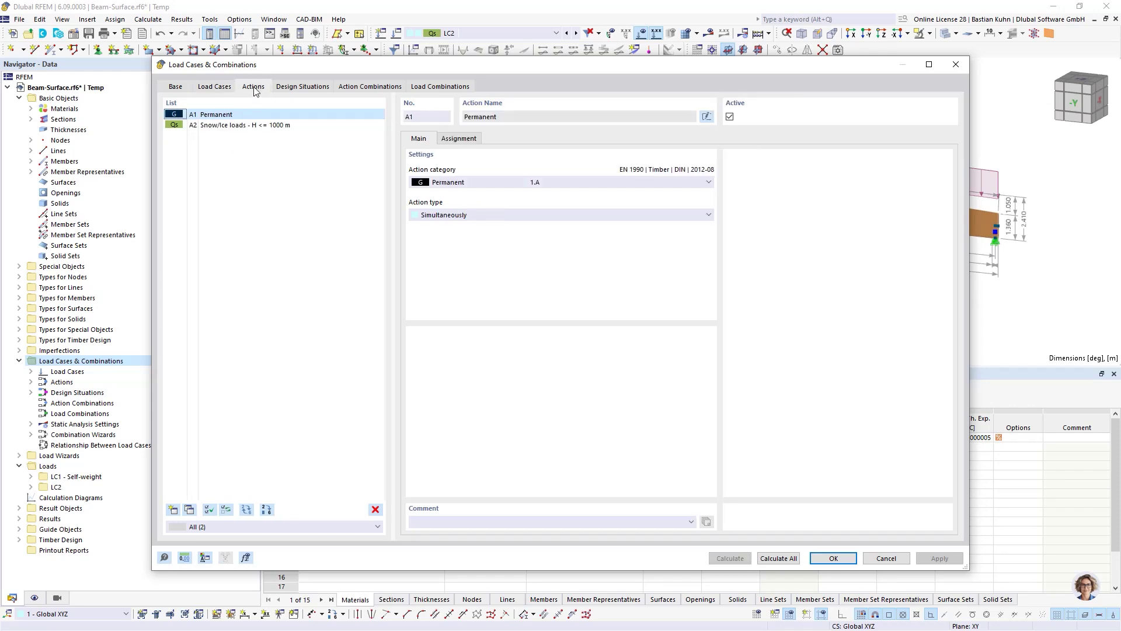
pyautogui.click(301, 87)
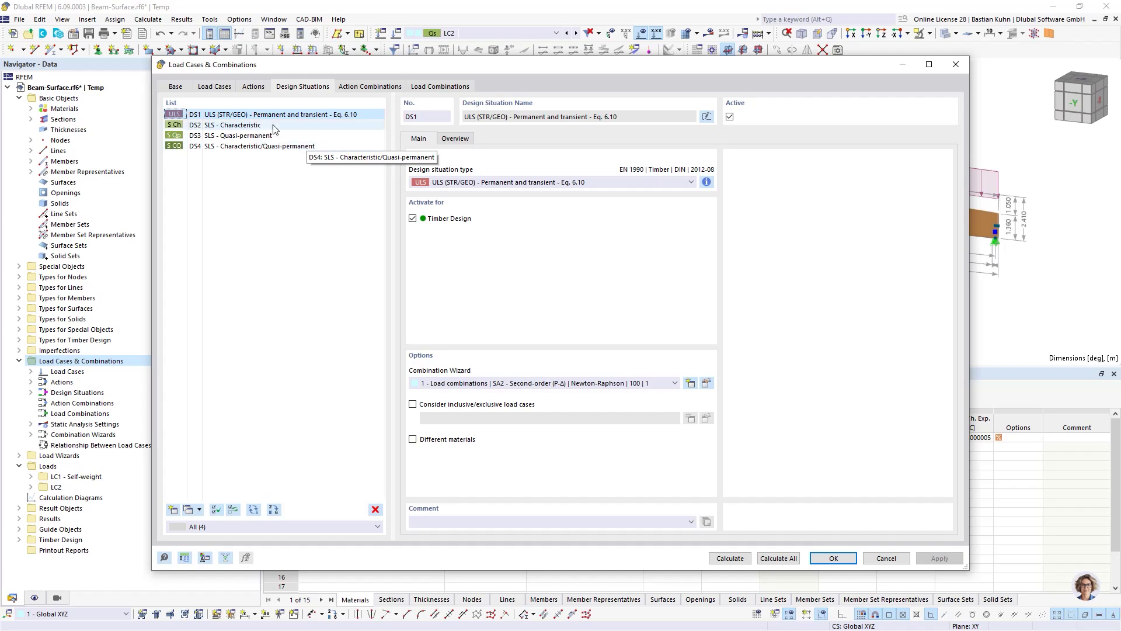
pyautogui.click(250, 125)
pyautogui.keyDown('shift'); pyautogui.click(251, 146); pyautogui.keyUp('shift')
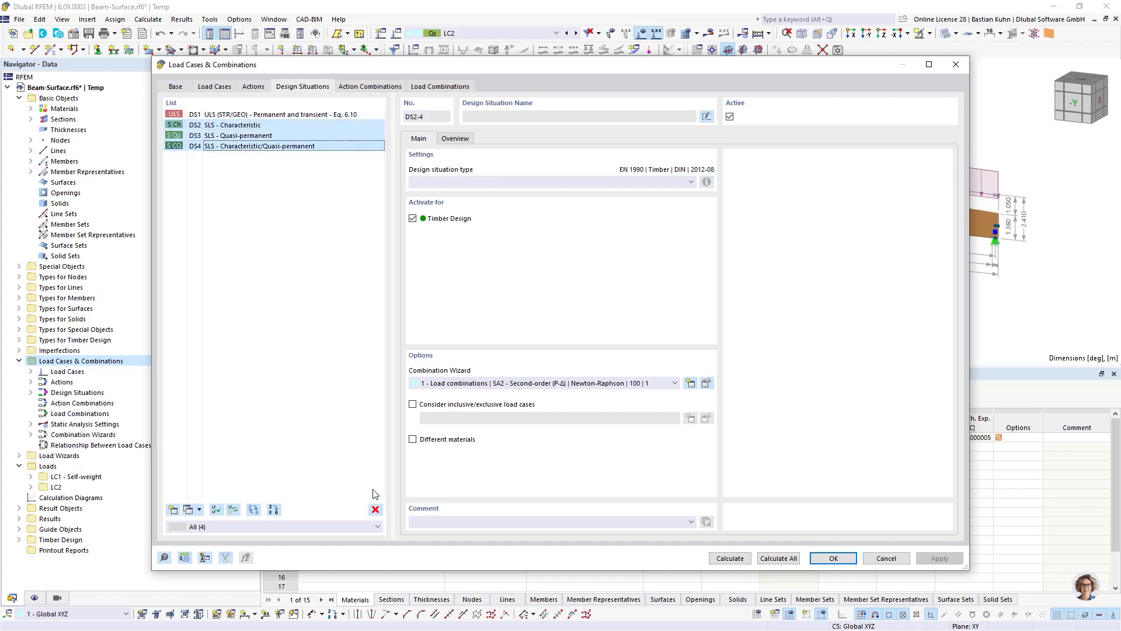
pyautogui.click(375, 510)
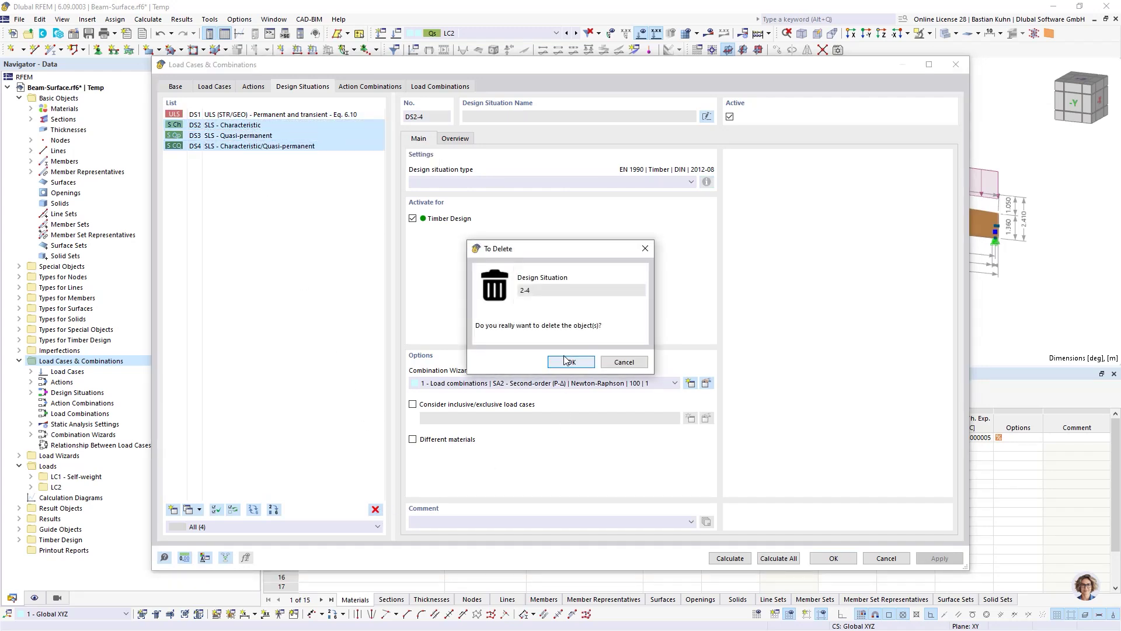
pyautogui.click(567, 363)
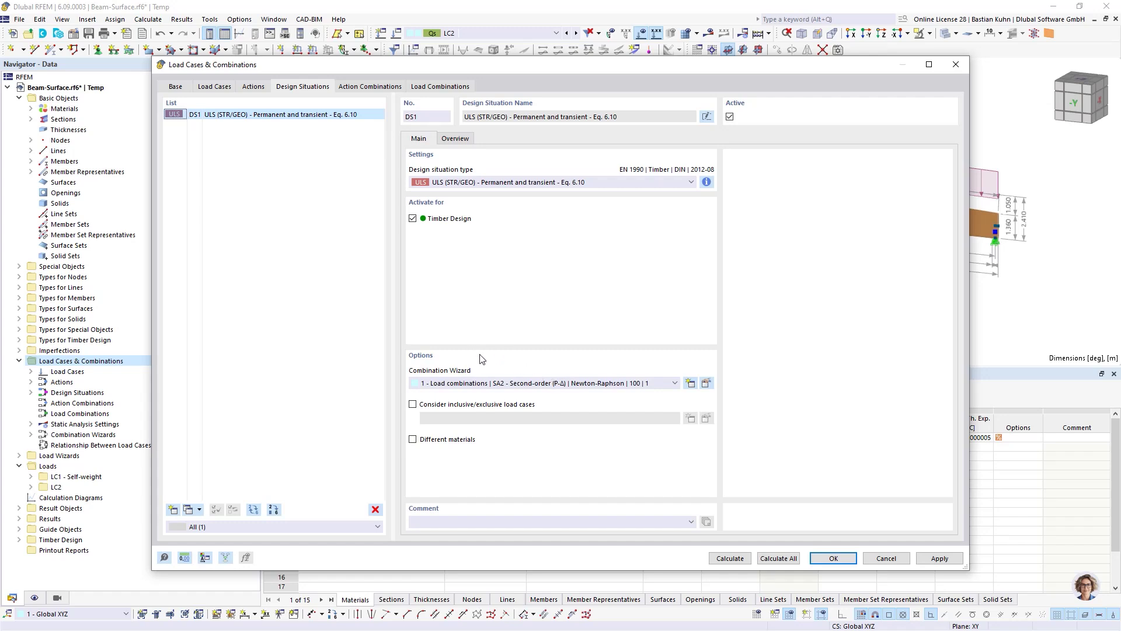
# Step: Assign the combination wizard "2 - Load combinations | SA1 - Geometrically linear" to design situation DS1 and generate the load combinations
pyautogui.click(516, 385)
pyautogui.click(514, 412)
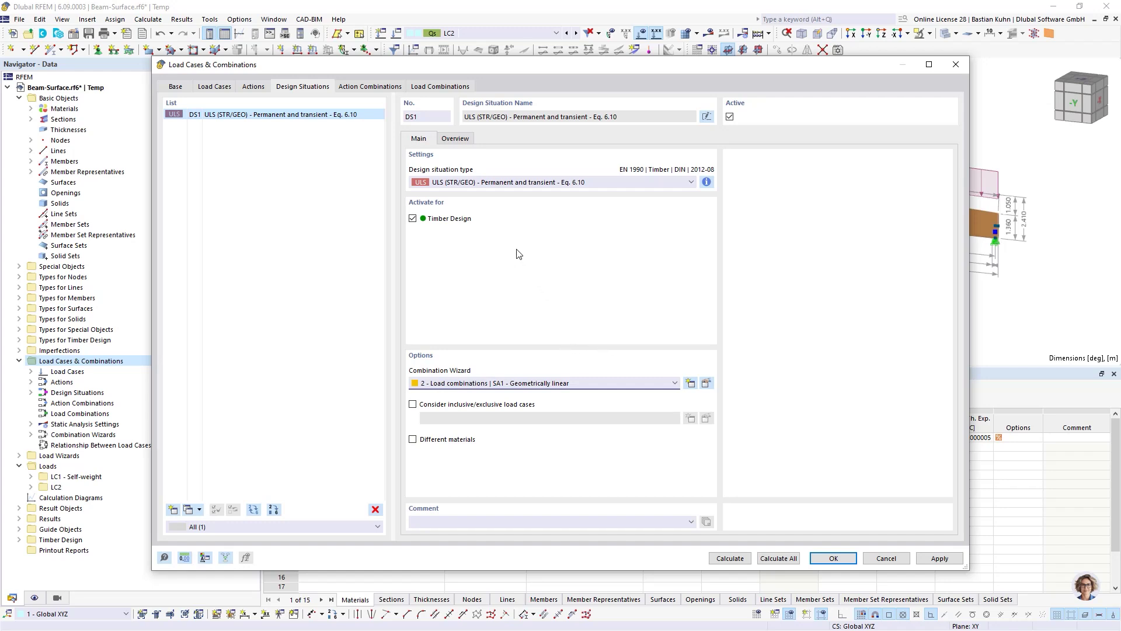
pyautogui.click(436, 87)
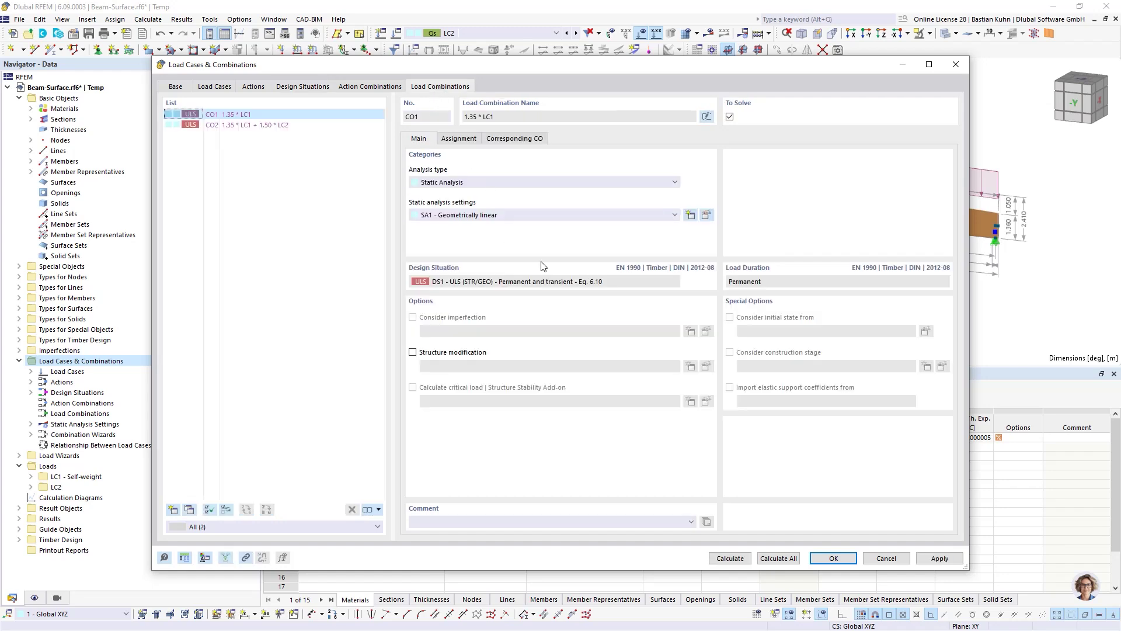
pyautogui.click(832, 558)
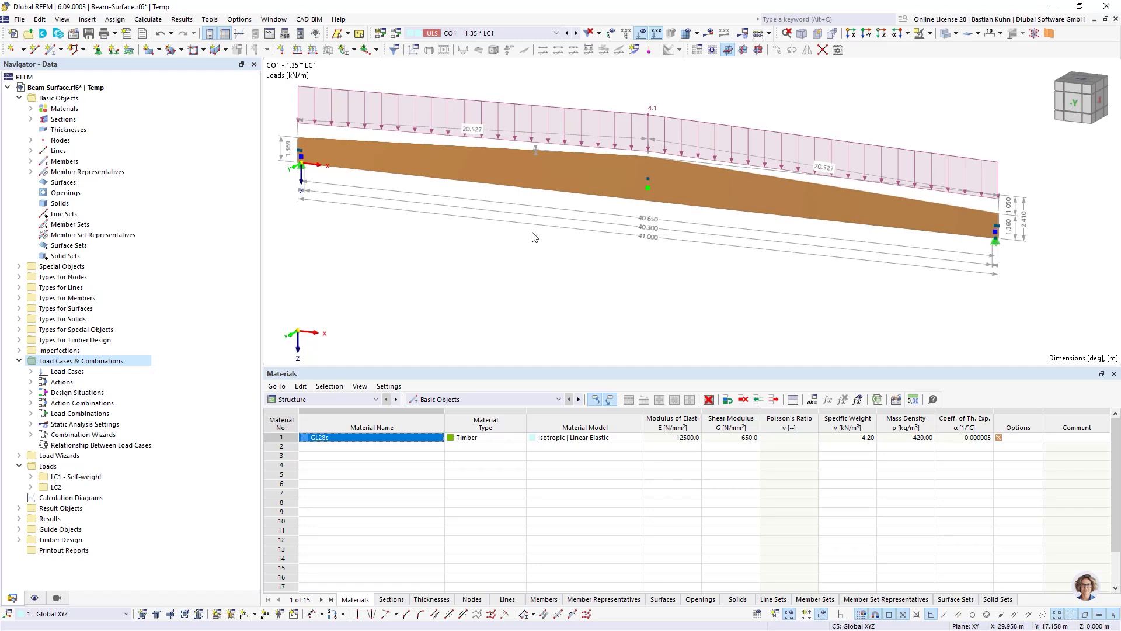
# Step: Create new effective lengths for the beam member, excluding flexural buckling about both the major and minor axes
pyautogui.click(557, 171)
pyautogui.doubleClick(557, 172)
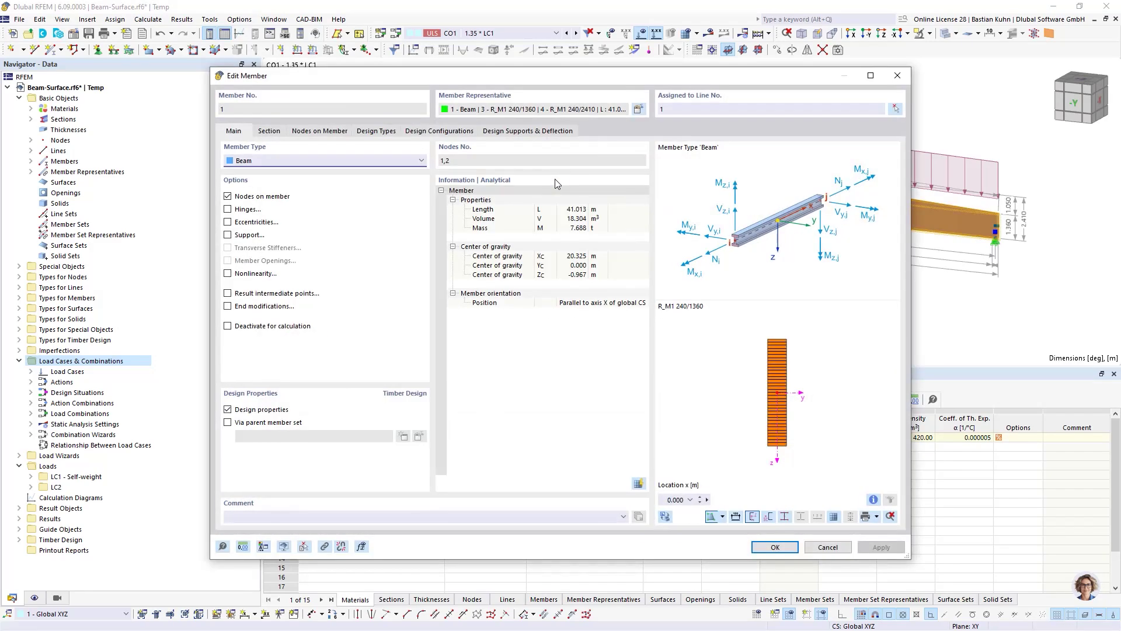
pyautogui.click(377, 132)
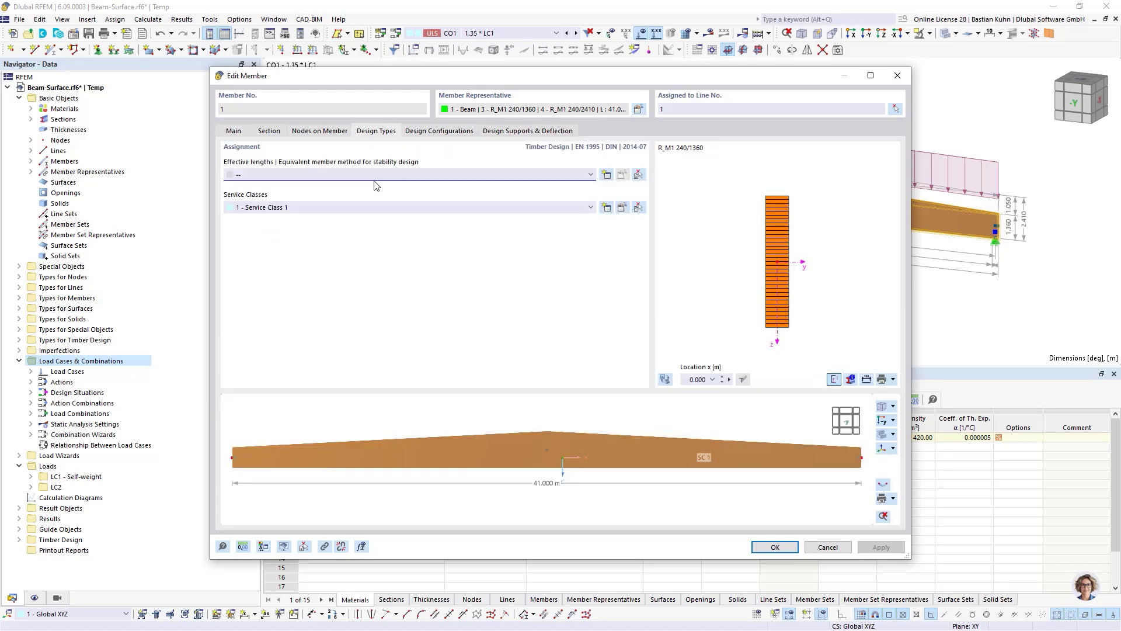
pyautogui.click(606, 174)
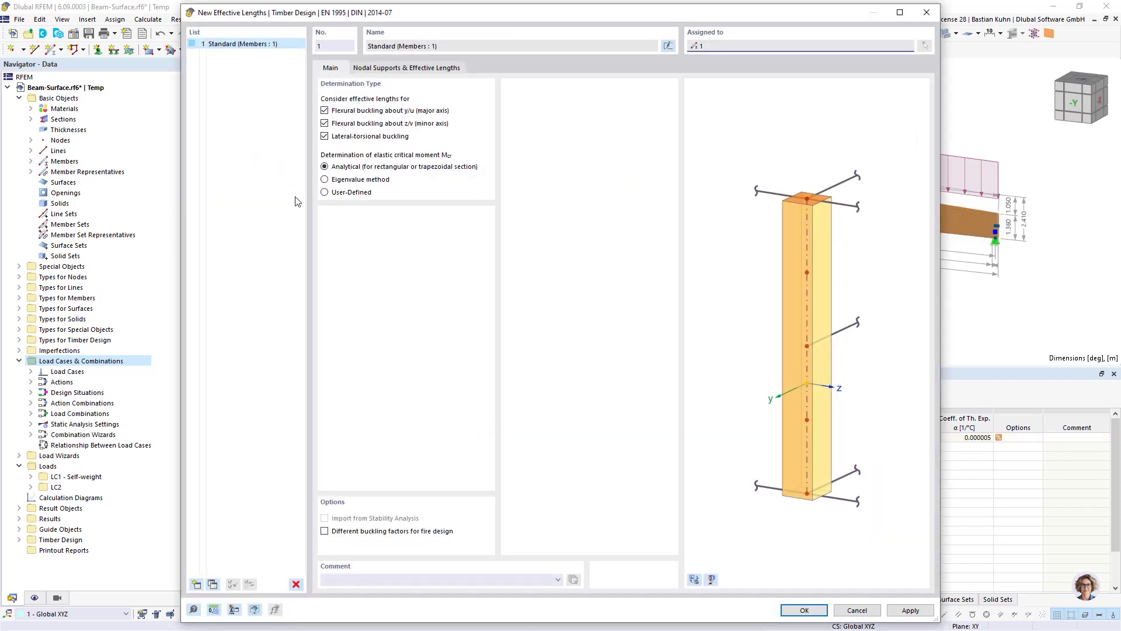
pyautogui.click(323, 122)
pyautogui.click(324, 111)
pyautogui.click(395, 69)
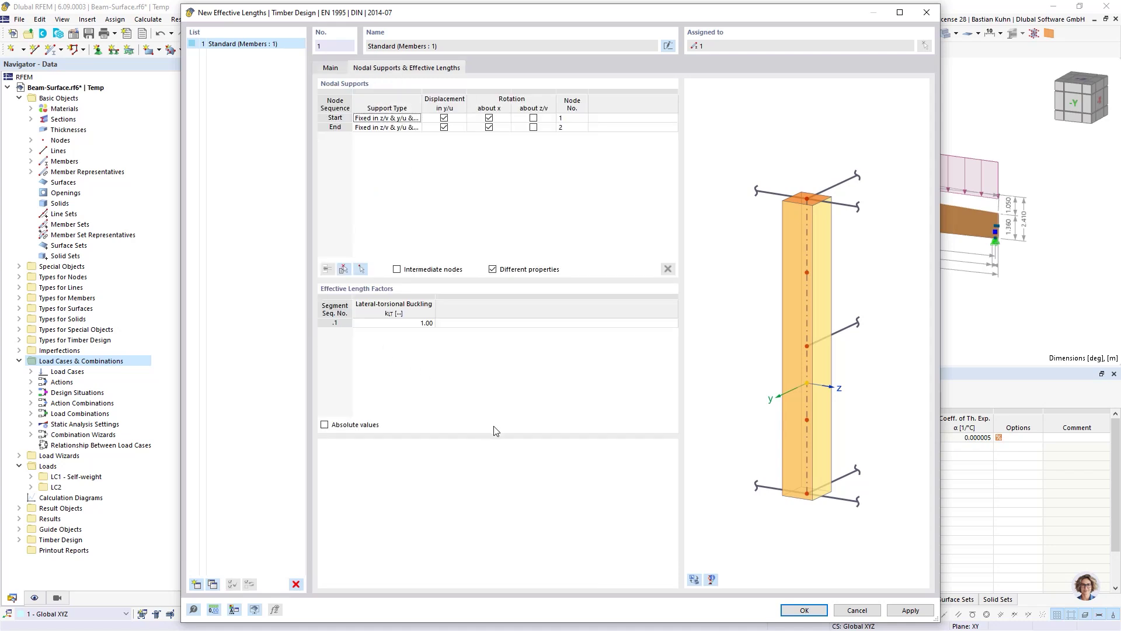
# Step: Try overwriting the beam's lateral-torsional buckling length with an absolute value of 4.4 m
pyautogui.click(412, 324)
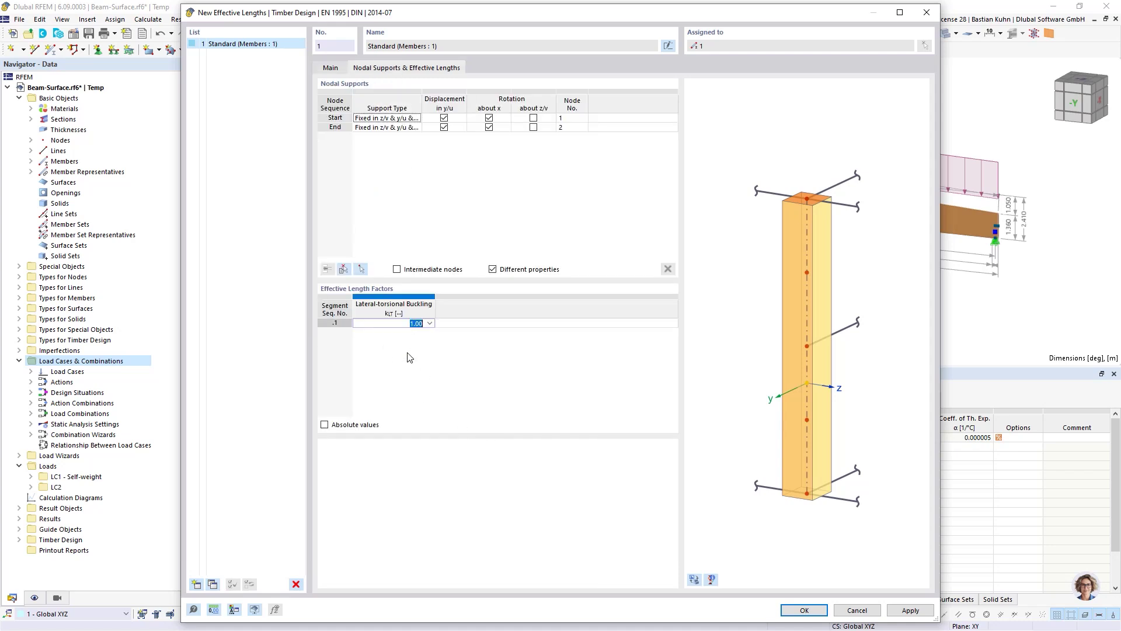
pyautogui.write('4,4')
pyautogui.click(325, 425)
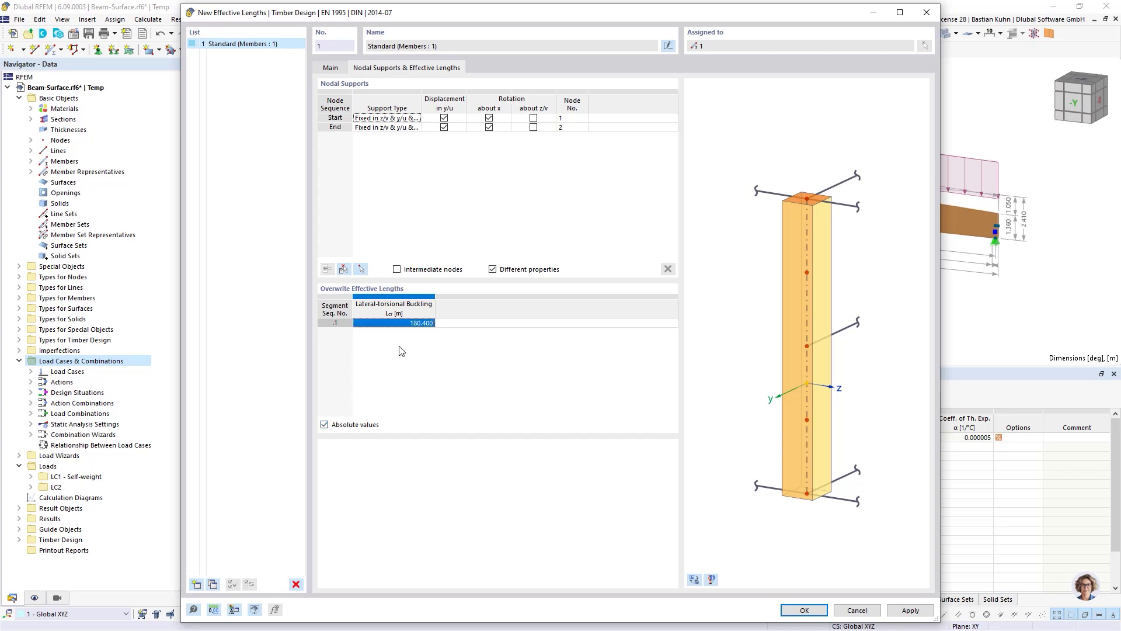
pyautogui.click(402, 324)
pyautogui.write('4,4')
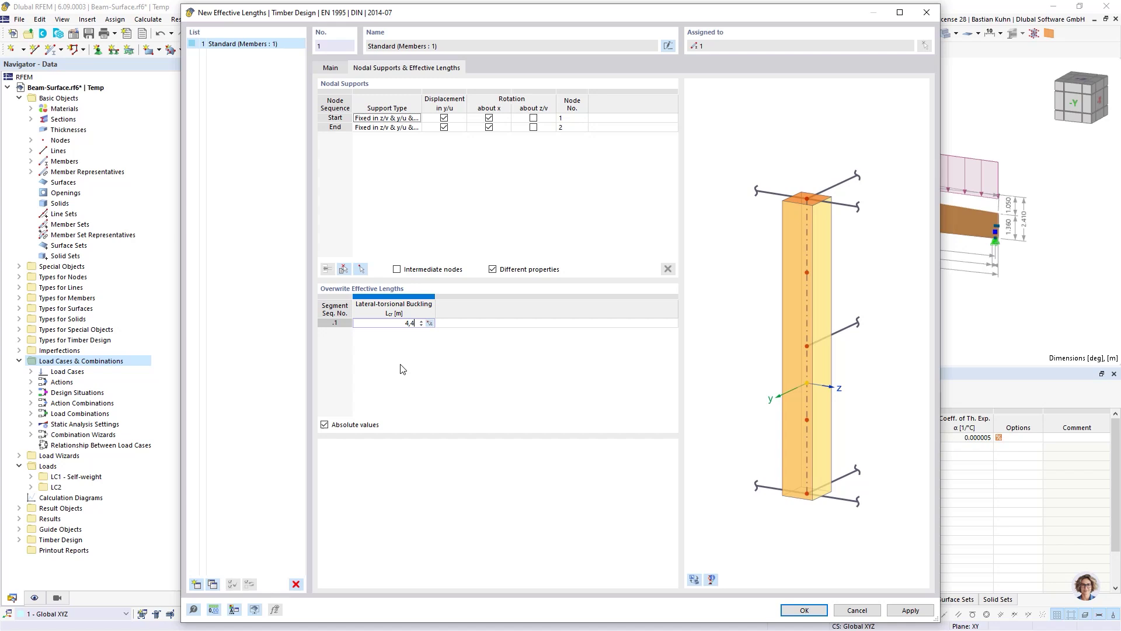
pyautogui.click(449, 324)
# Step: Show the actual beam model in the effective lengths preview and view it at an angle
pyautogui.click(693, 580)
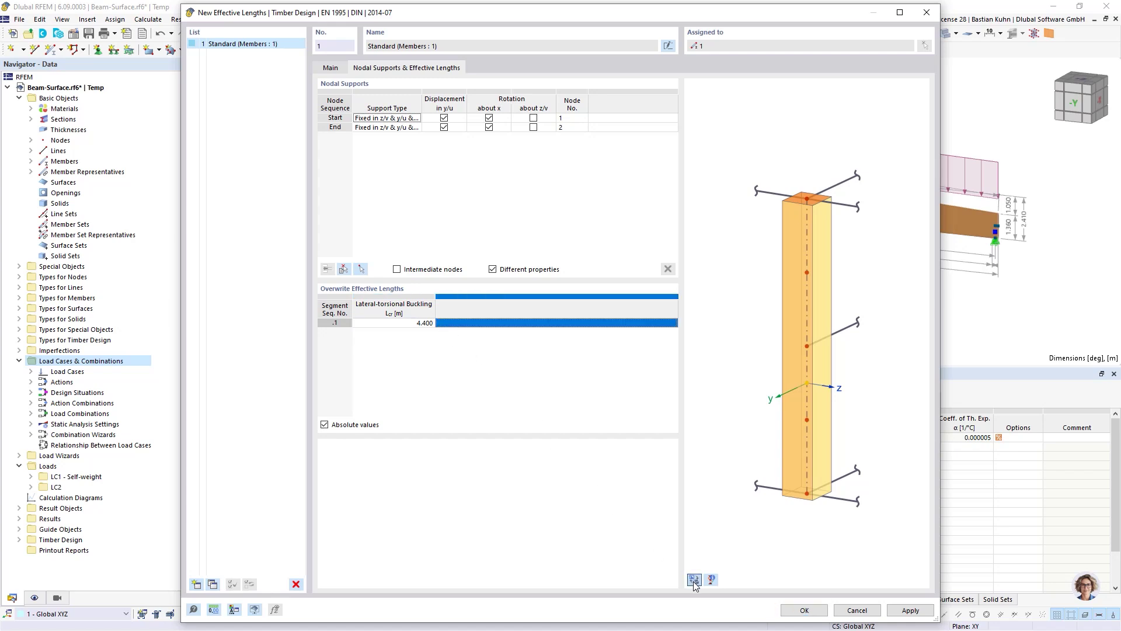
pyautogui.click(816, 307)
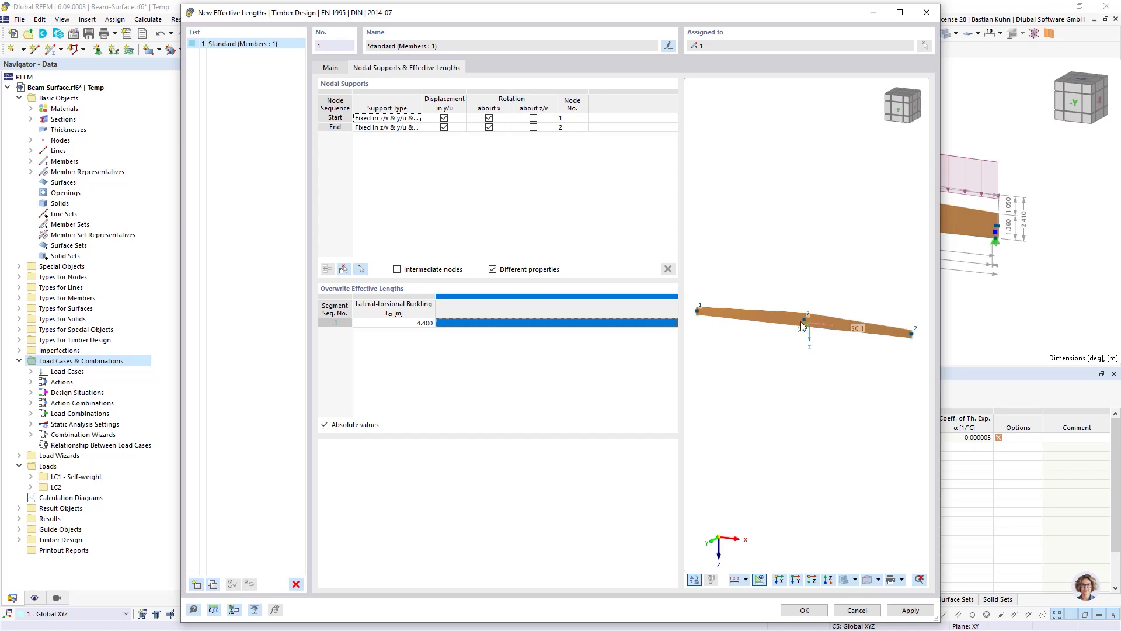
pyautogui.scroll(-1, 805, 362)
pyautogui.keyDown('ctrl'); pyautogui.moveTo(805, 363); pyautogui.dragTo(724, 343, button='middle'); pyautogui.keyUp('ctrl')
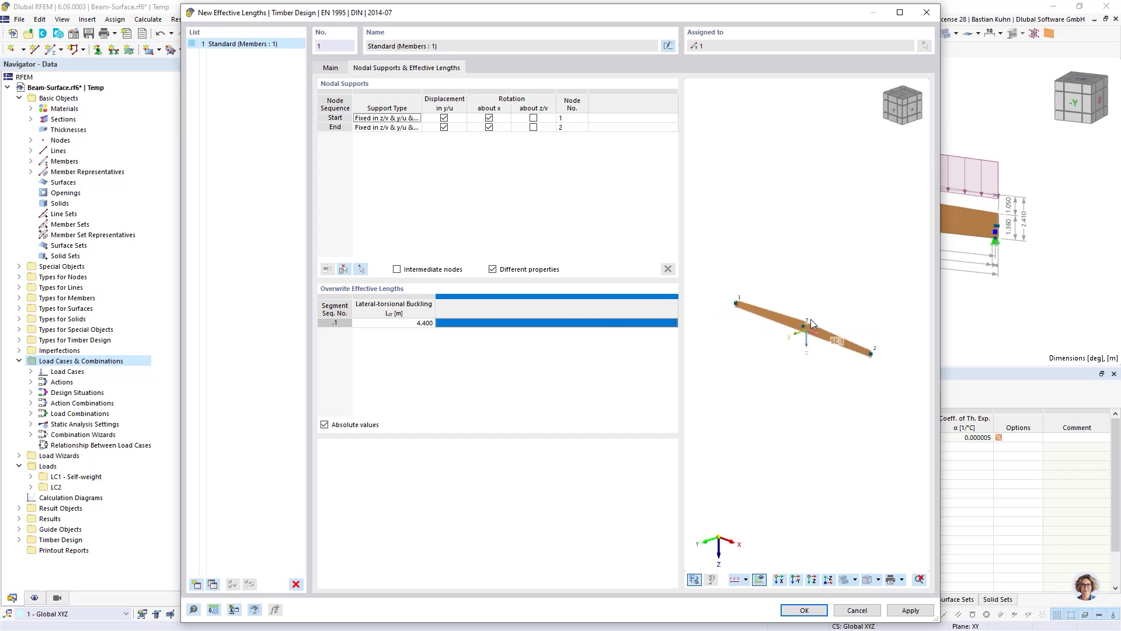
# Step: Switch off absolute values and set the lateral-torsional buckling factor to 1.00
pyautogui.click(325, 425)
pyautogui.click(409, 324)
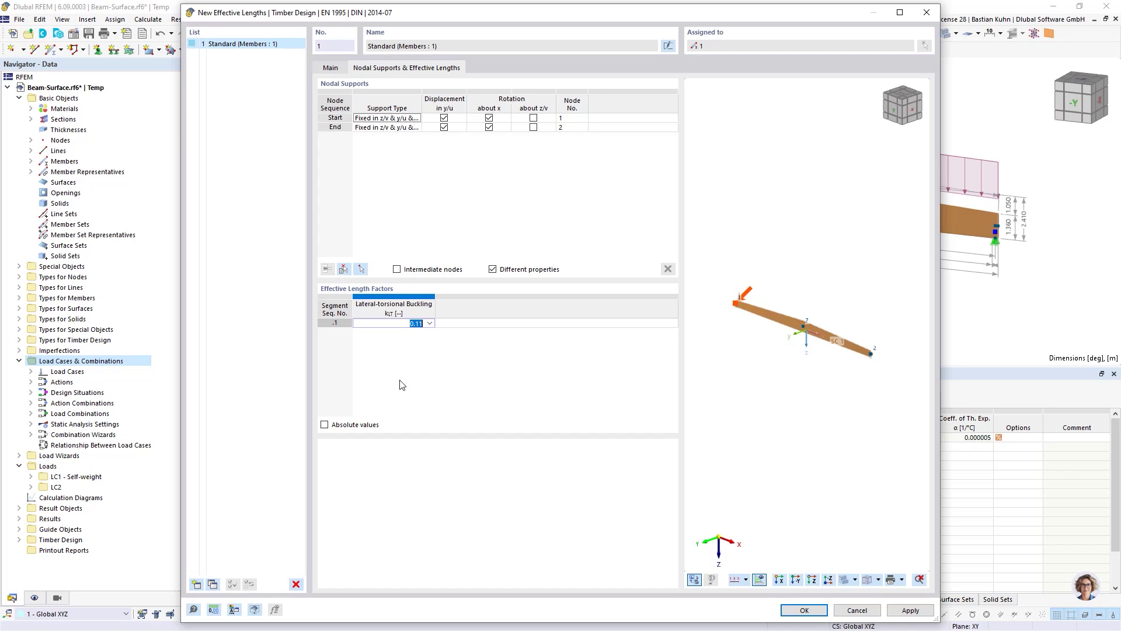
pyautogui.write('1')
pyautogui.click(491, 325)
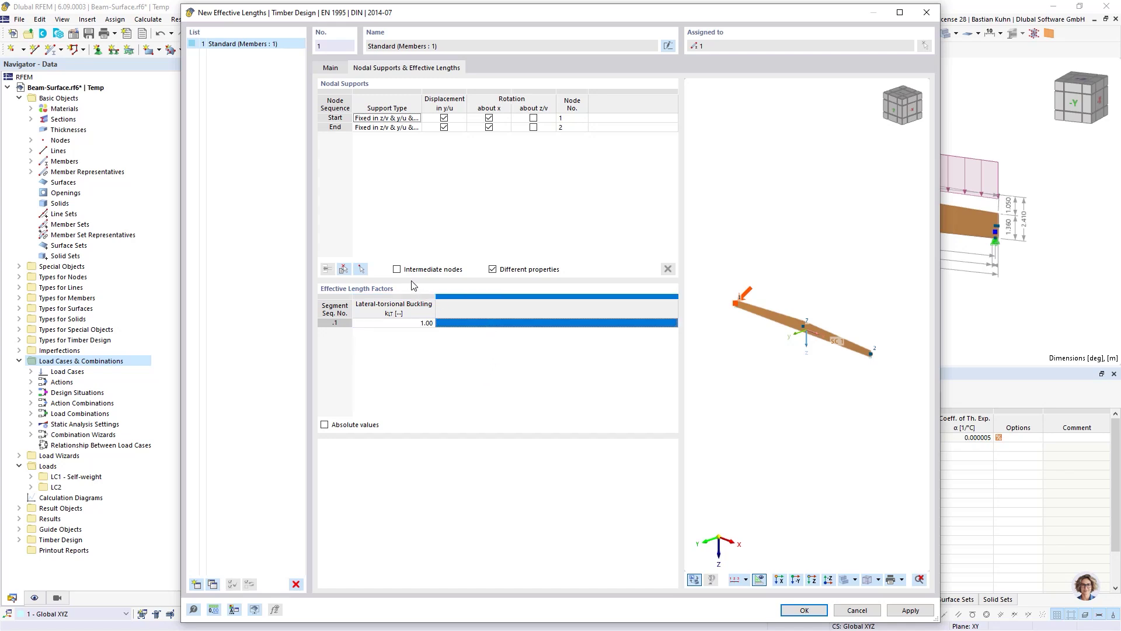
# Step: Insert two intermediate nodes in the nodal supports, fix the second one (node 7) against displacement in y/u, and accept the effective lengths
pyautogui.click(398, 269)
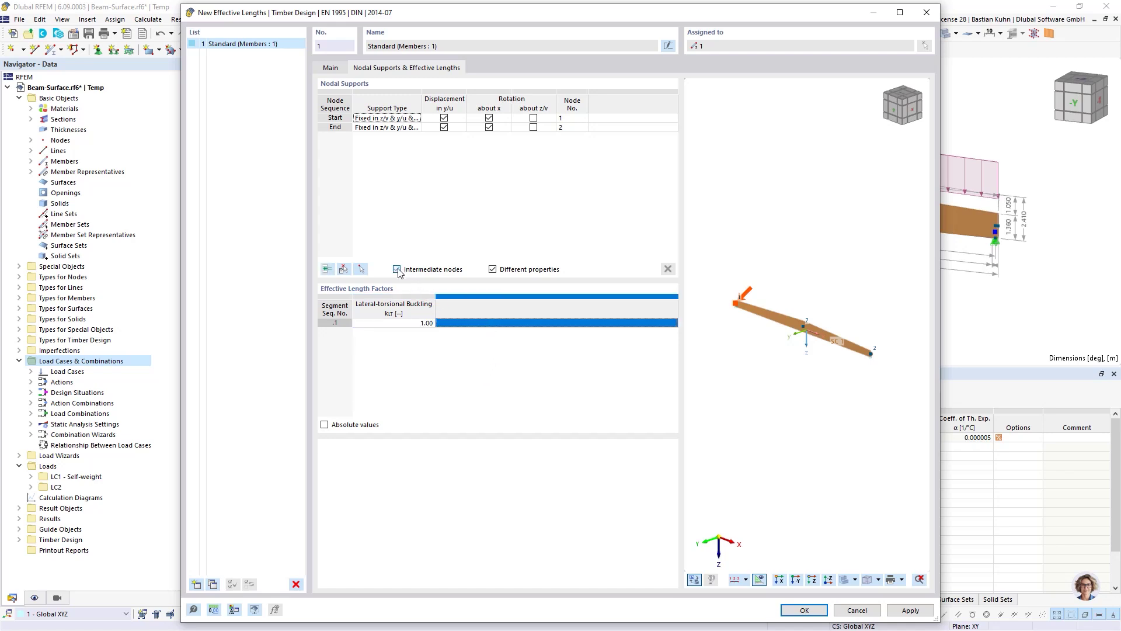
pyautogui.click(328, 269)
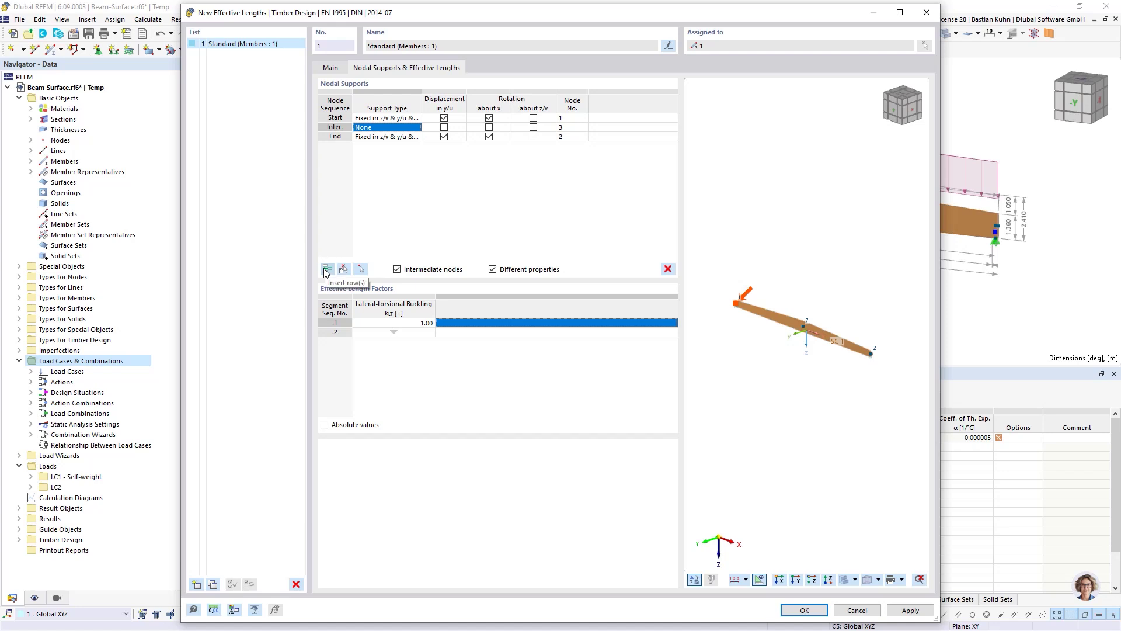
pyautogui.click(327, 270)
pyautogui.scroll(3, 804, 327)
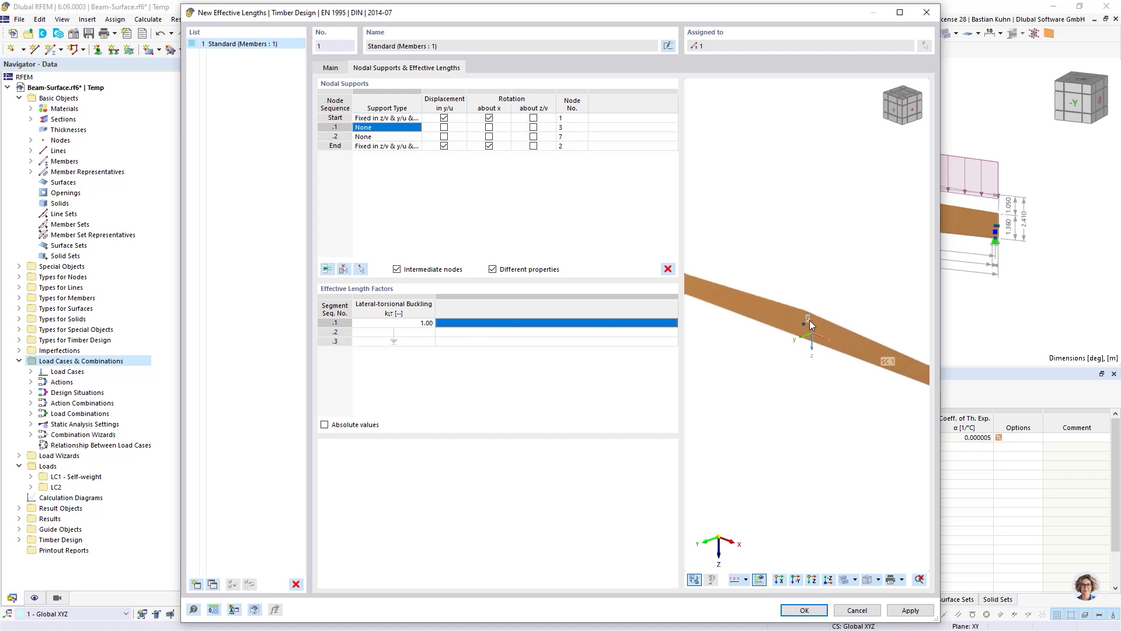
pyautogui.scroll(-2, 809, 321)
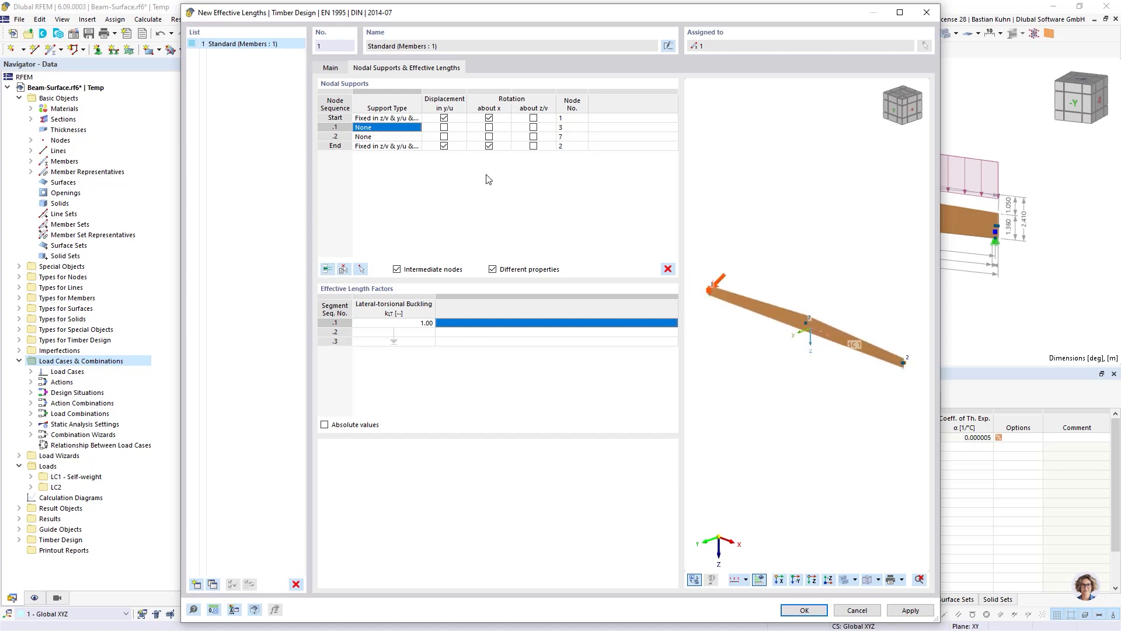
pyautogui.click(444, 136)
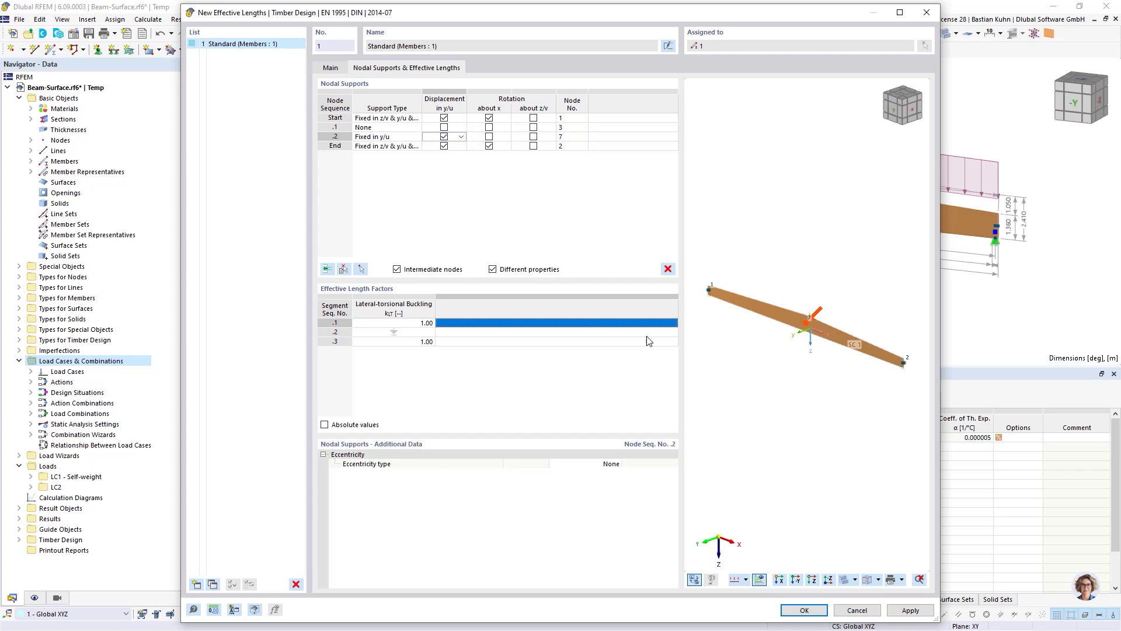
pyautogui.keyDown('ctrl'); pyautogui.moveTo(773, 381); pyautogui.dragTo(821, 317, button='middle'); pyautogui.keyUp('ctrl')
pyautogui.scroll(5, 818, 296)
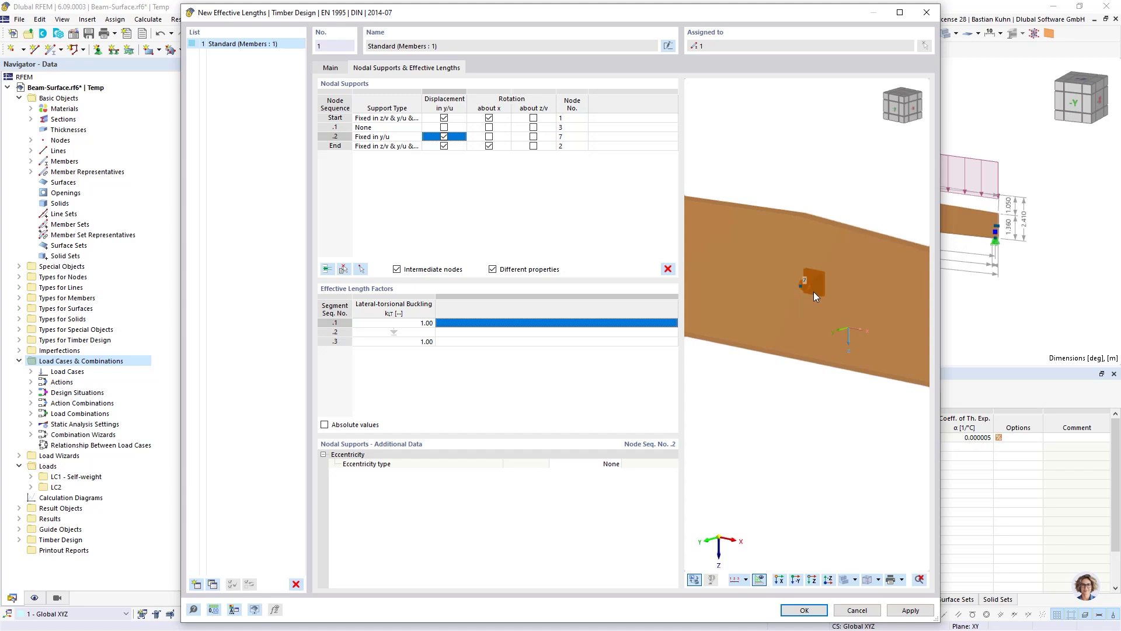
pyautogui.scroll(-2, 813, 285)
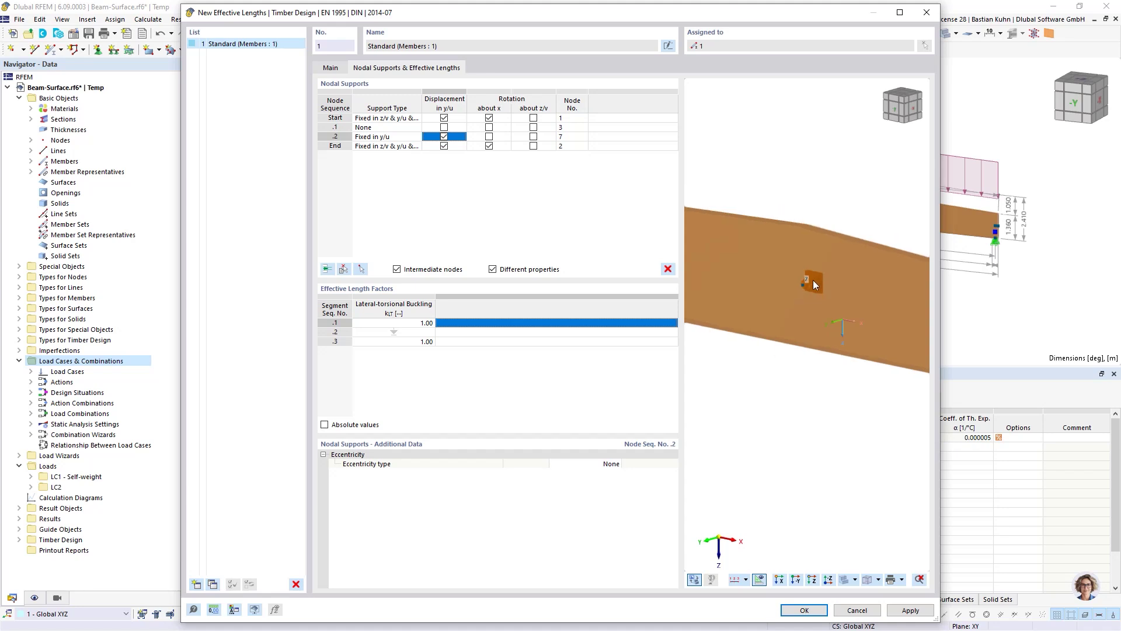
pyautogui.keyDown('ctrl'); pyautogui.moveTo(823, 293); pyautogui.dragTo(762, 285, button='middle'); pyautogui.keyUp('ctrl')
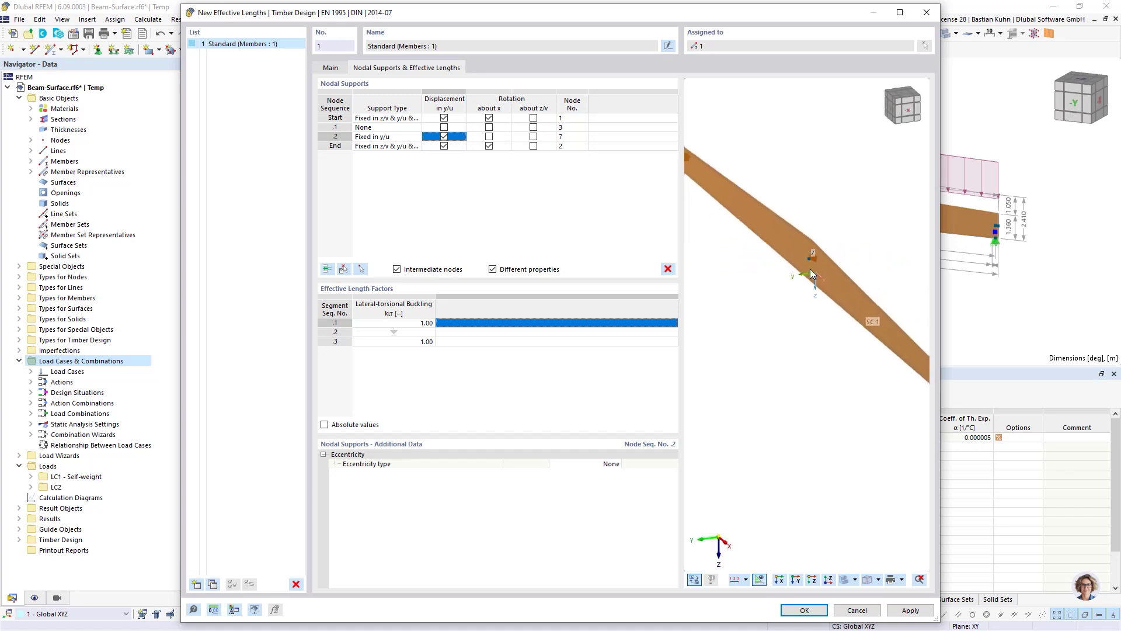
pyautogui.scroll(3, 815, 269)
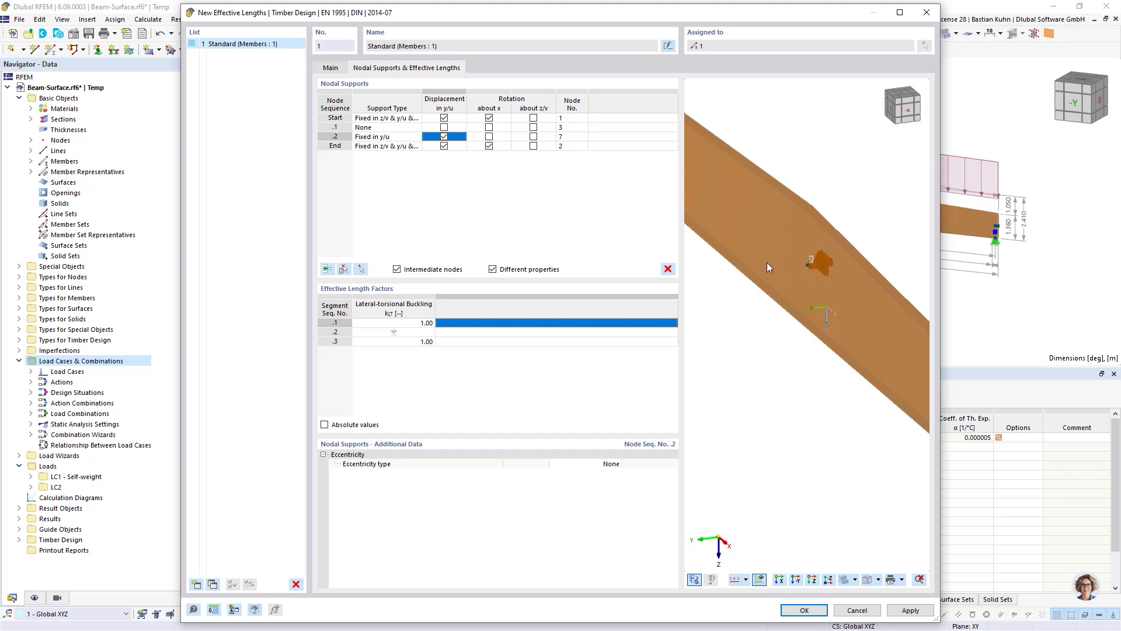
pyautogui.click(804, 611)
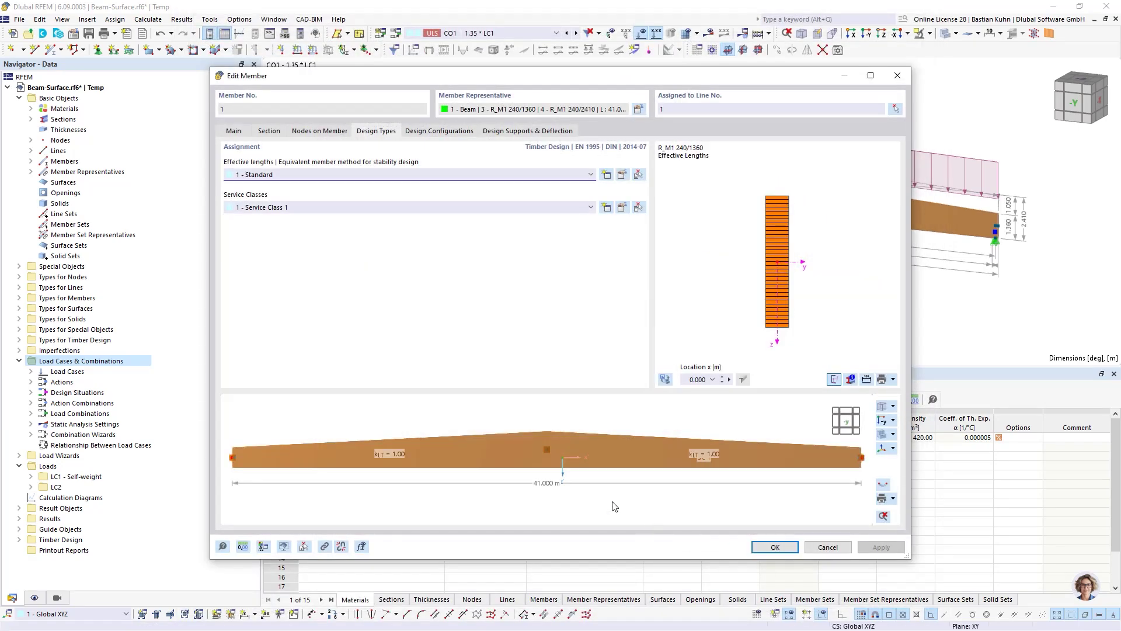
# Step: In the member's ultimate configuration, set the vertical position of positive transverse load application to the shear point
pyautogui.moveTo(615, 505); pyautogui.dragTo(581, 466, button='middle')
pyautogui.rightClick(581, 466)
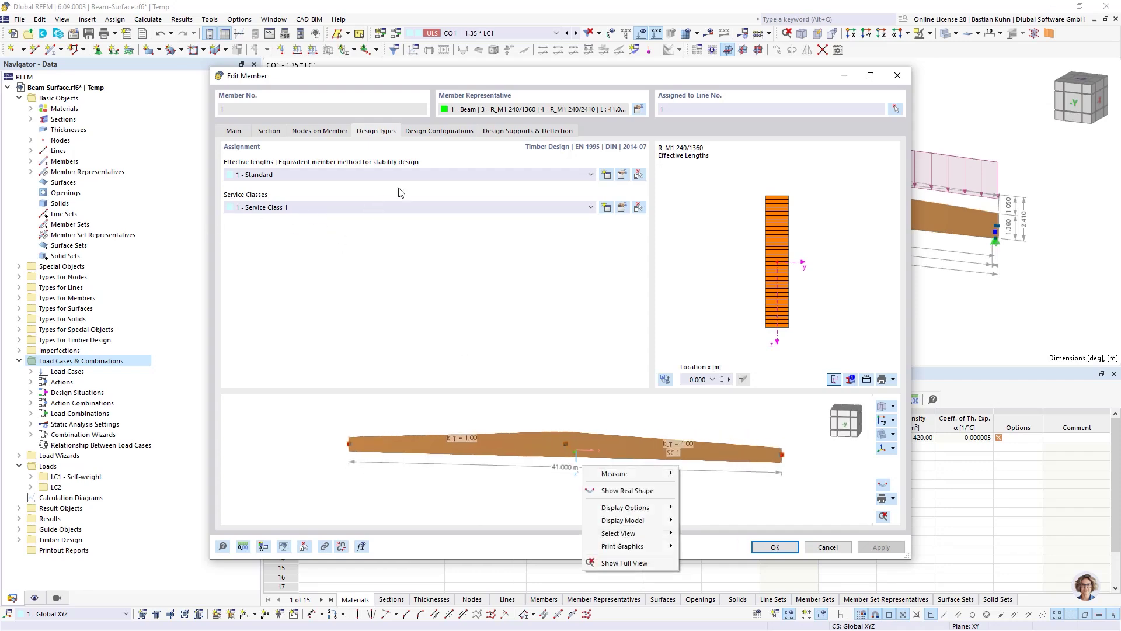
pyautogui.click(439, 130)
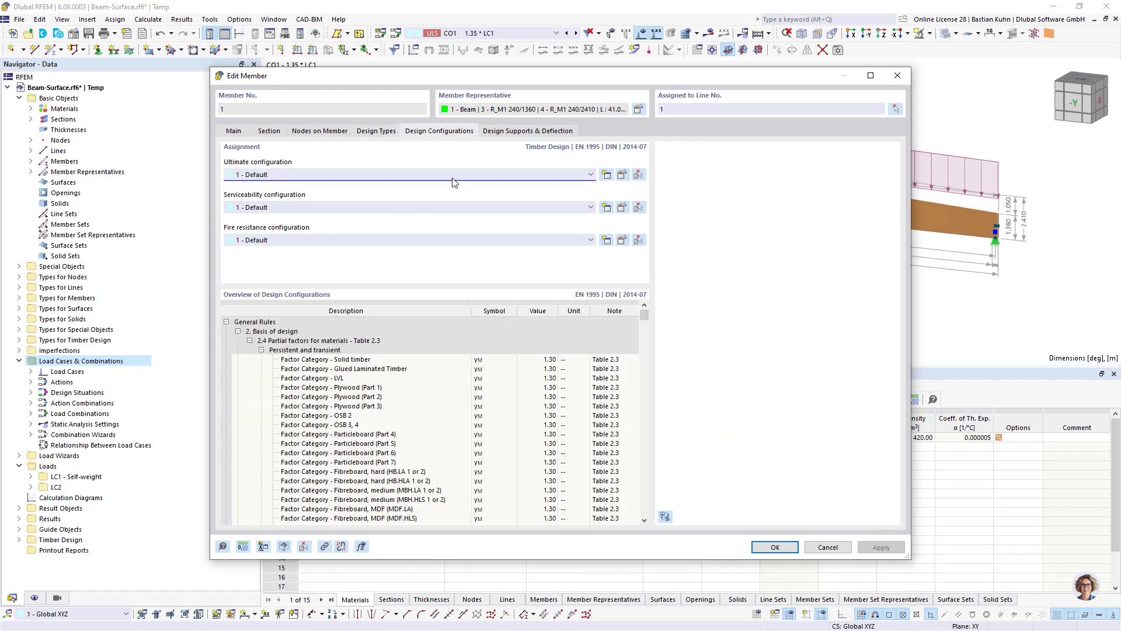
pyautogui.click(623, 175)
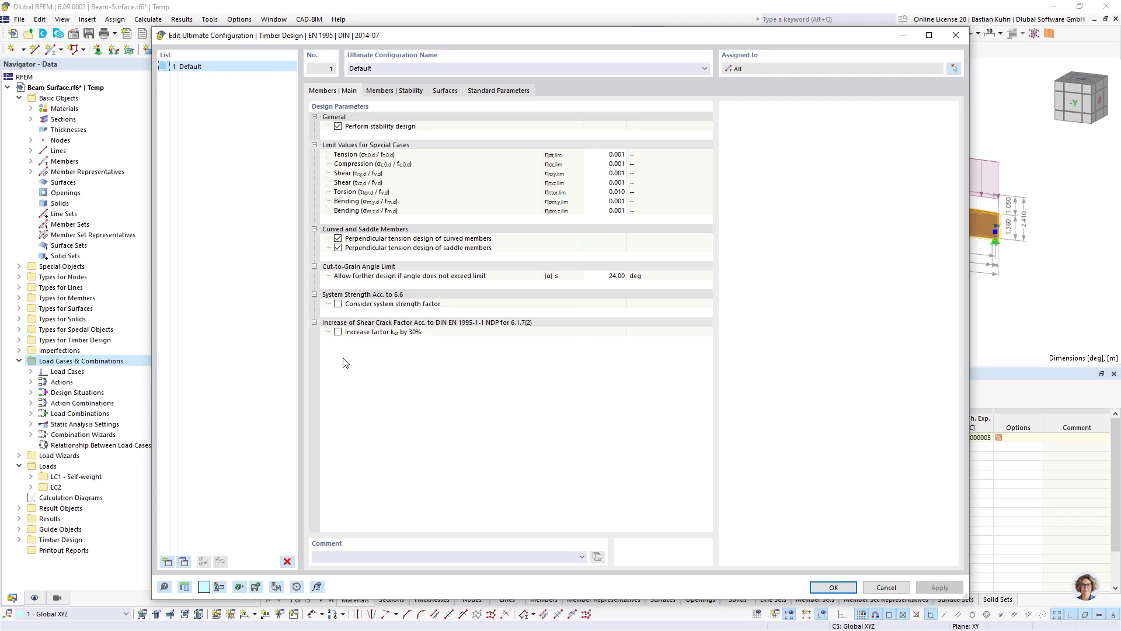
pyautogui.click(408, 90)
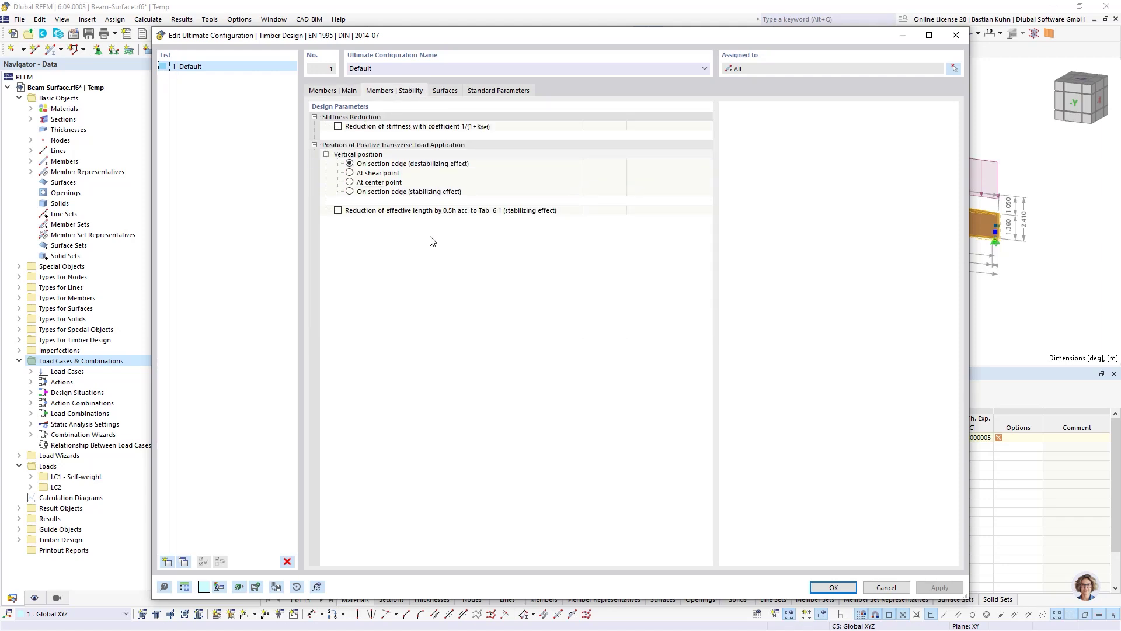
pyautogui.click(350, 173)
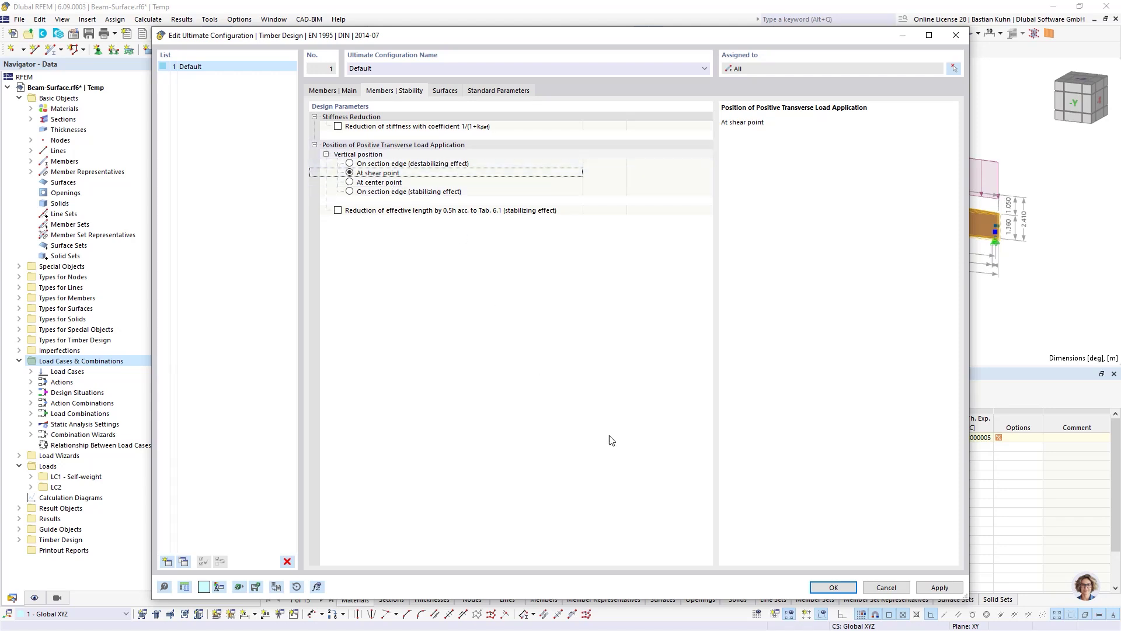
pyautogui.click(833, 587)
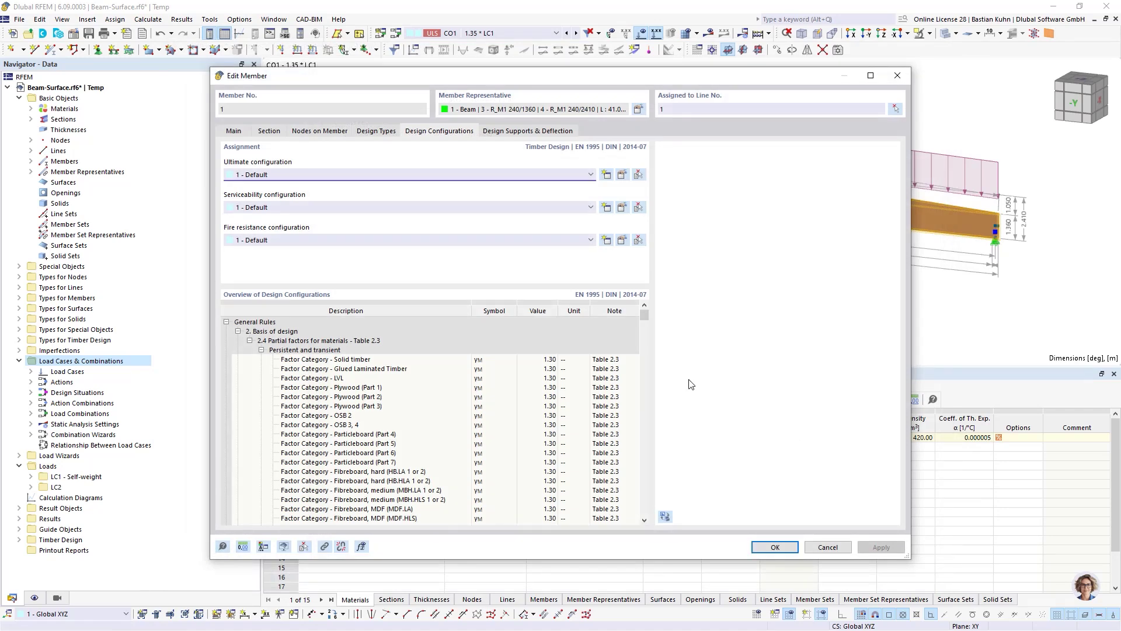
# Step: Create a timber design support at the member start with 200 mm support length and a 1.75 factor for glue-laminated softwood on discrete supports
pyautogui.click(537, 132)
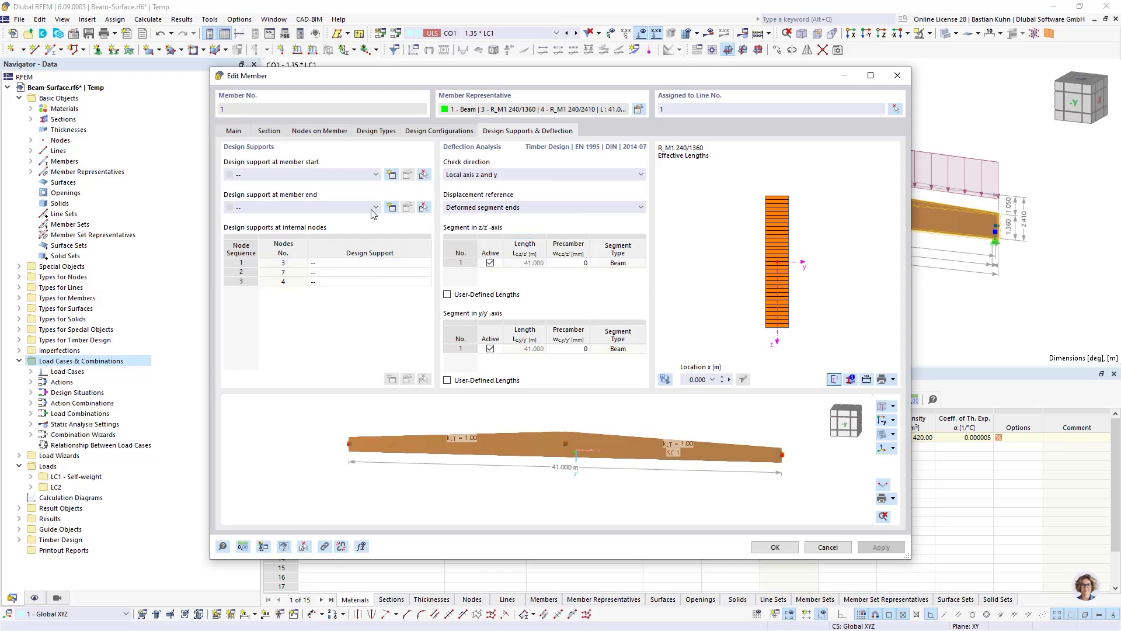
pyautogui.click(391, 174)
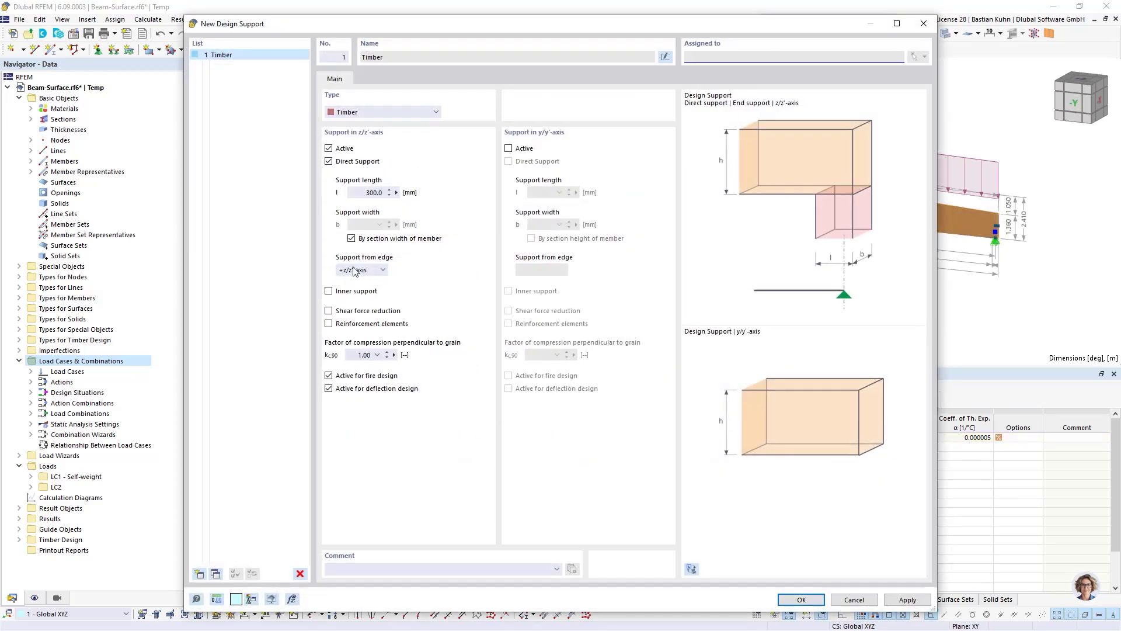
pyautogui.doubleClick(372, 192)
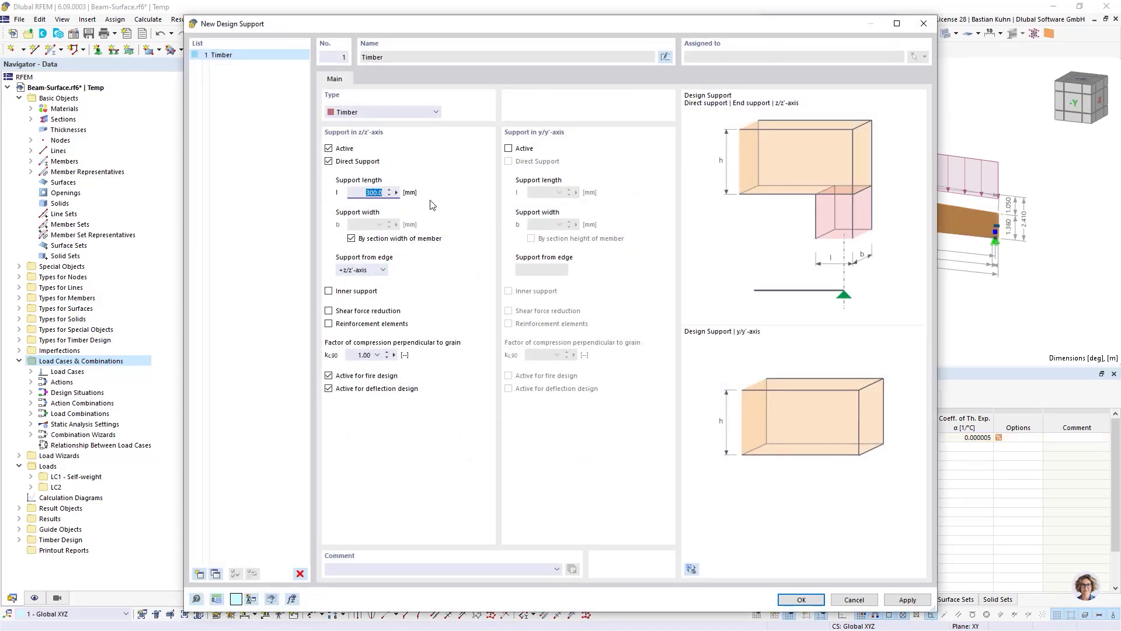
pyautogui.write('200')
pyautogui.click(377, 355)
pyautogui.click(376, 413)
pyautogui.click(377, 355)
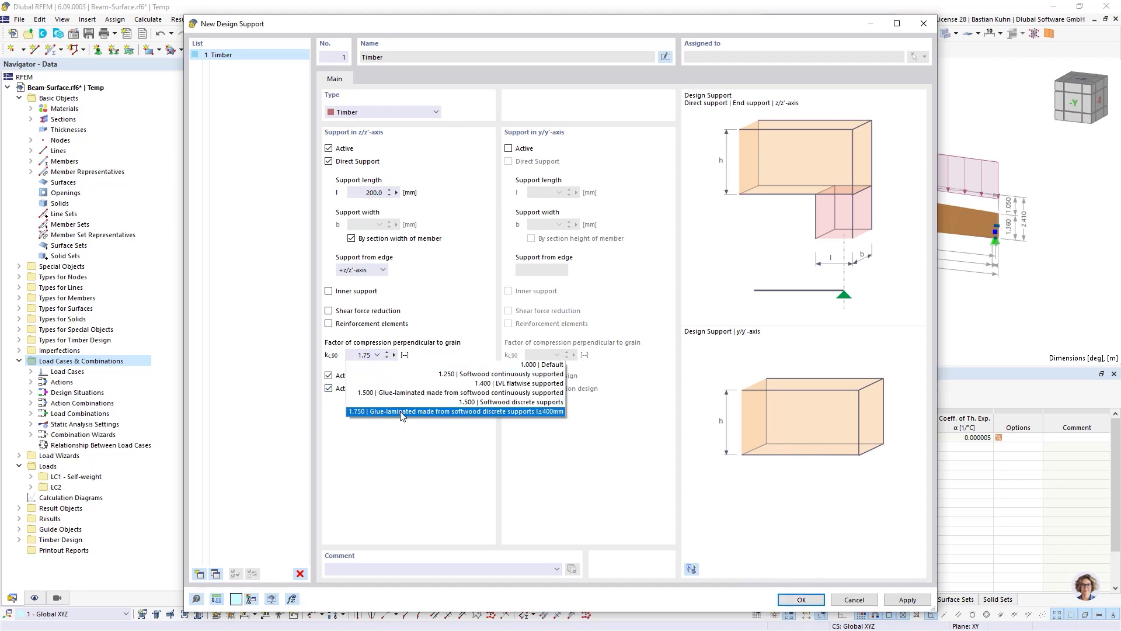
pyautogui.click(409, 463)
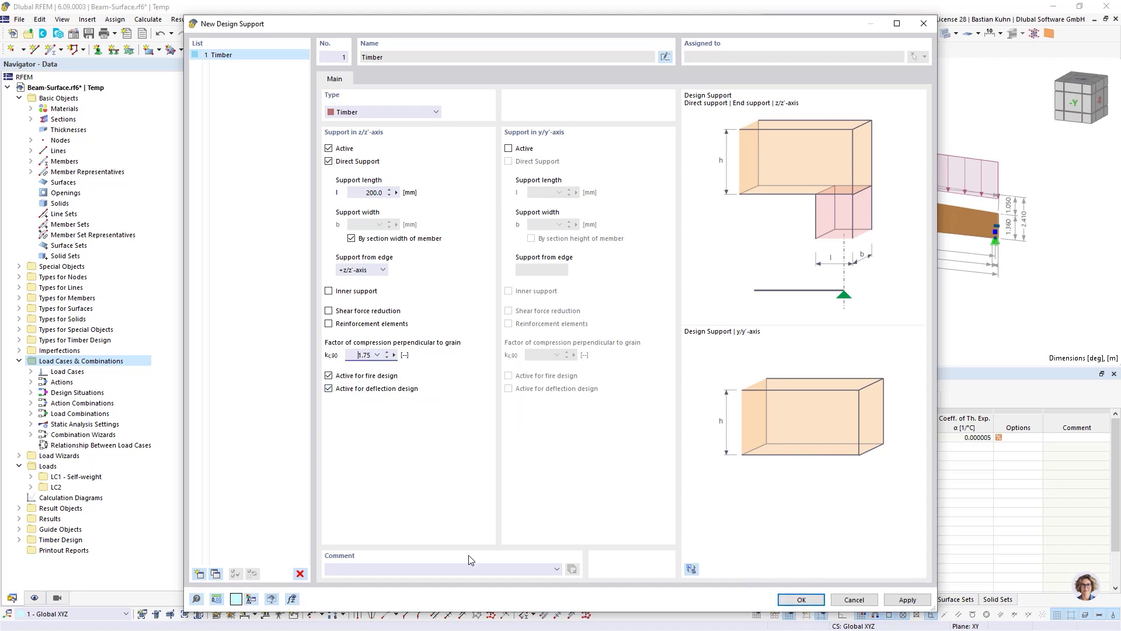
pyautogui.click(800, 600)
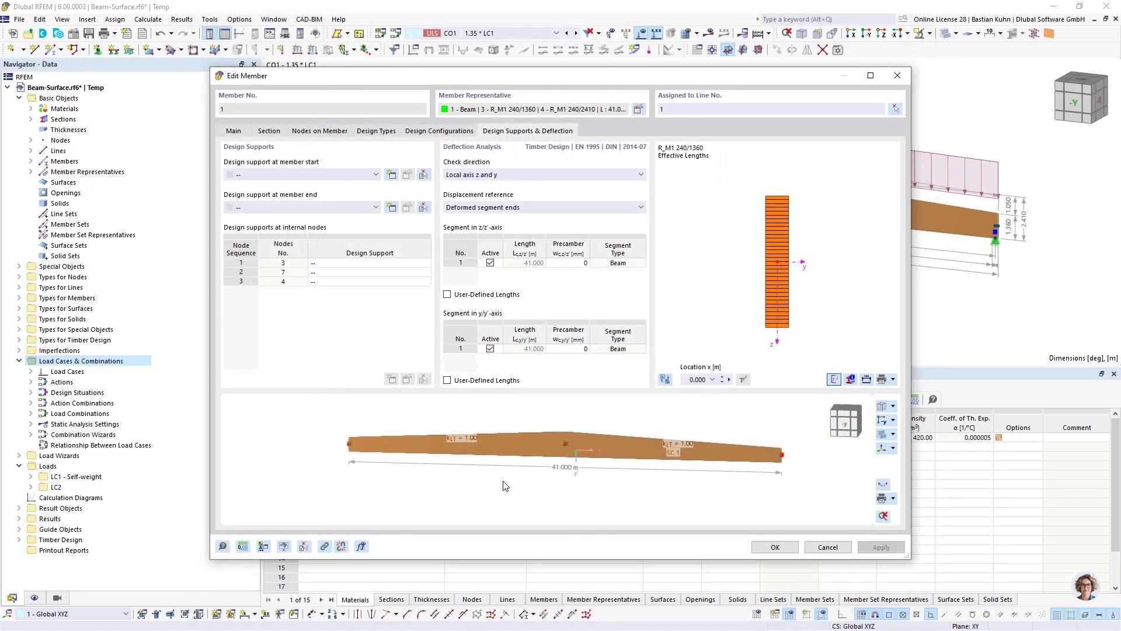
# Step: Assign the same timber design support to the member end, check it in the preview, and accept the member's settings
pyautogui.click(324, 206)
pyautogui.click(320, 227)
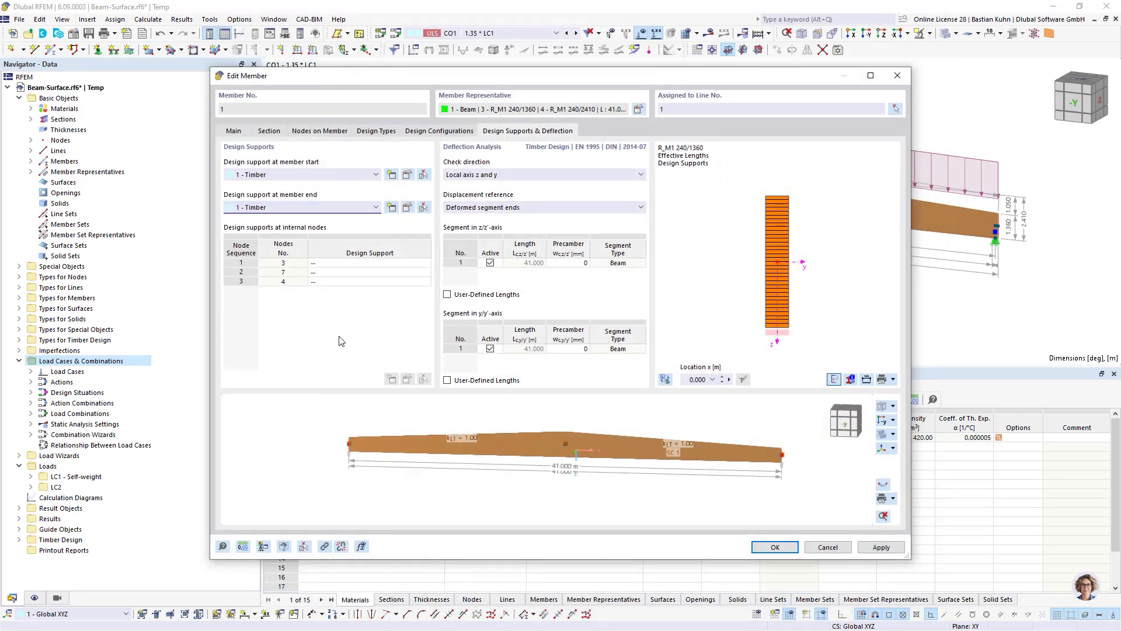
pyautogui.scroll(3, 774, 475)
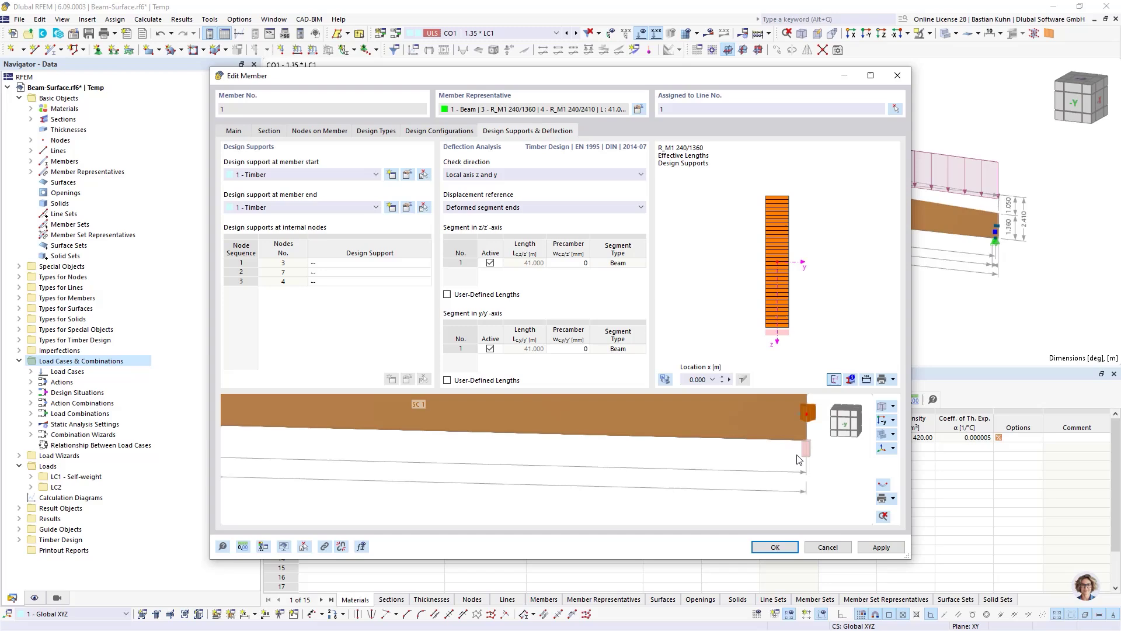
pyautogui.click(776, 554)
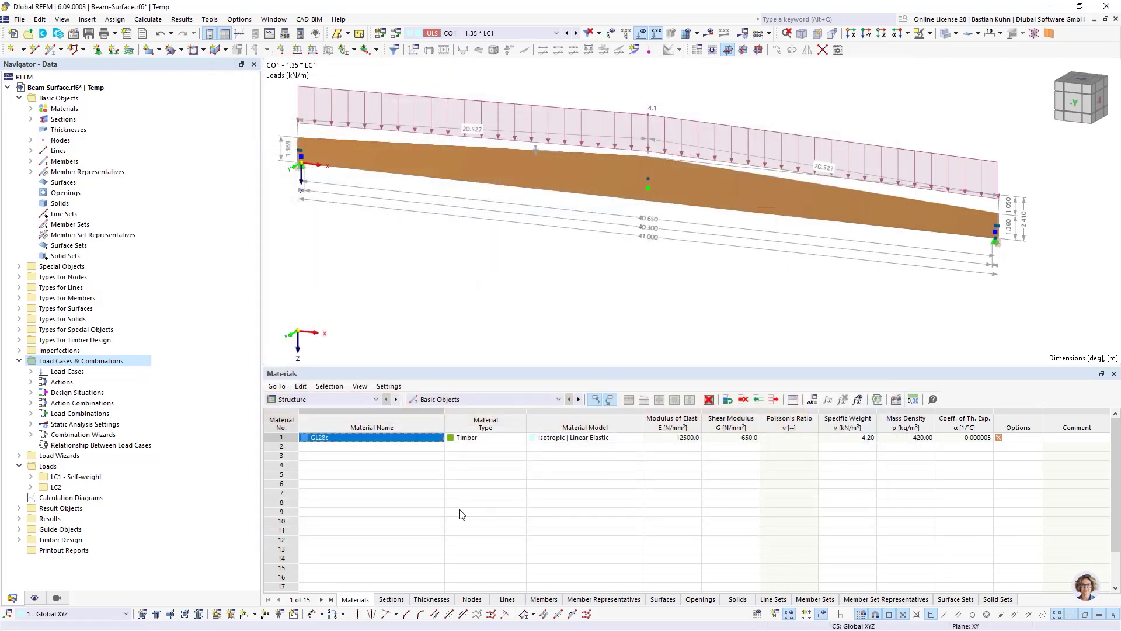
# Step: In the timber design input data, deselect designing all members and member representatives, and choose only member 1 for design
pyautogui.click(358, 401)
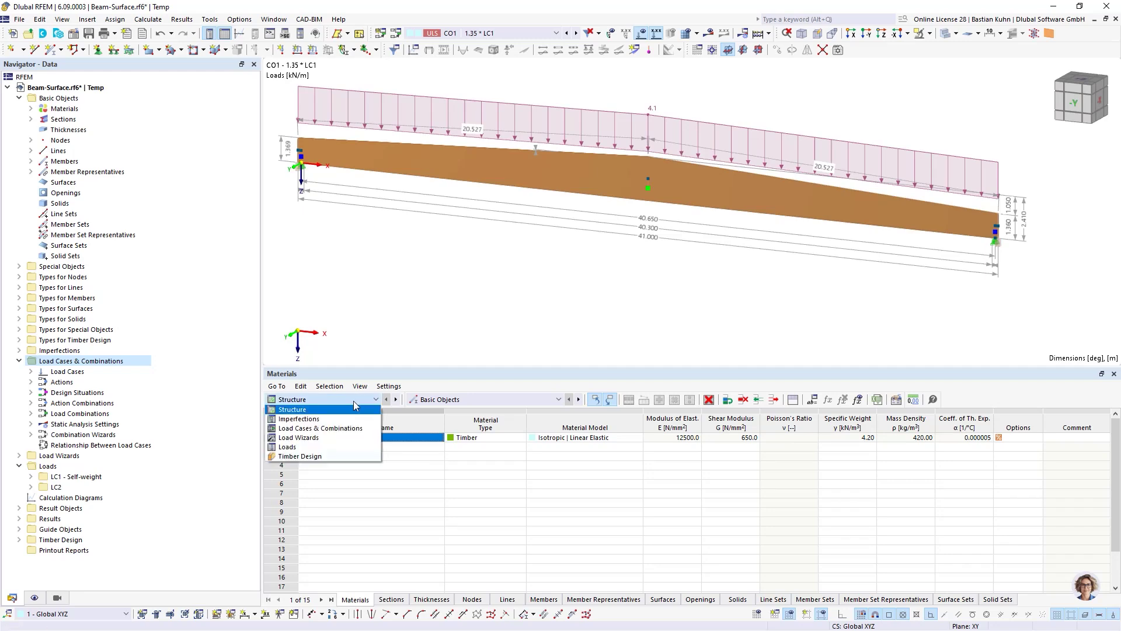
pyautogui.click(335, 456)
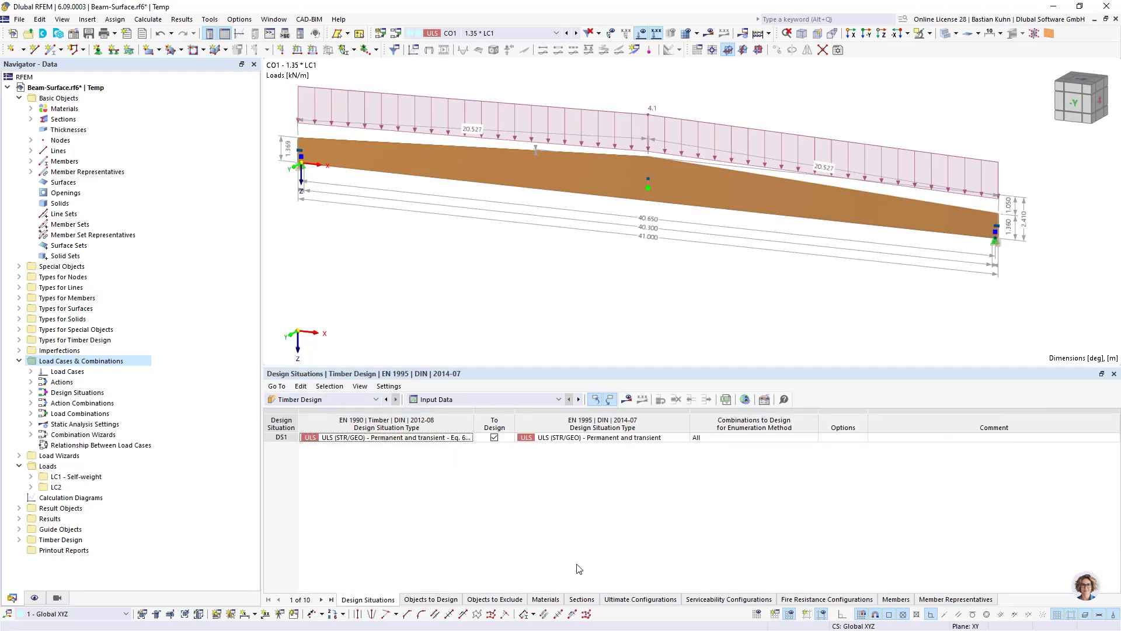
pyautogui.click(434, 600)
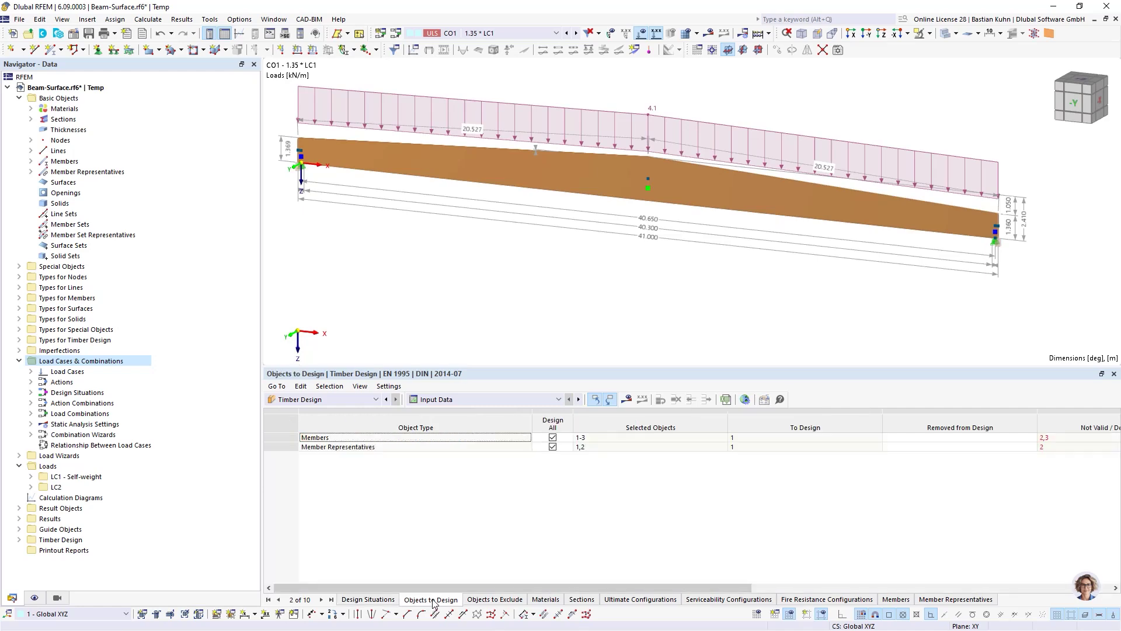
pyautogui.click(552, 447)
pyautogui.click(553, 447)
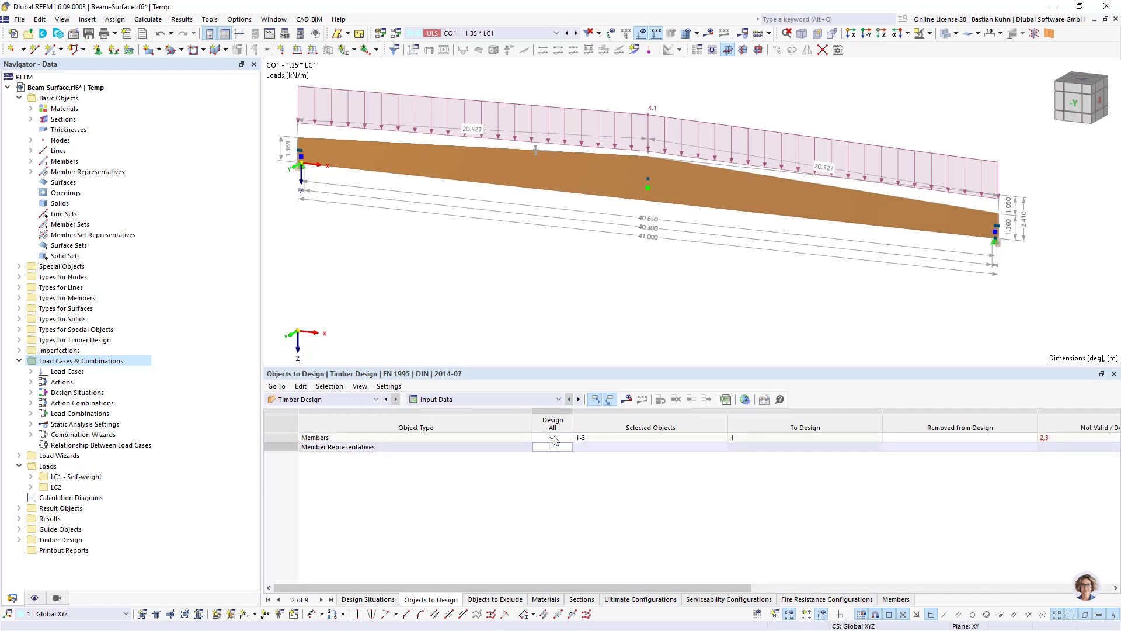
pyautogui.click(552, 438)
pyautogui.click(587, 438)
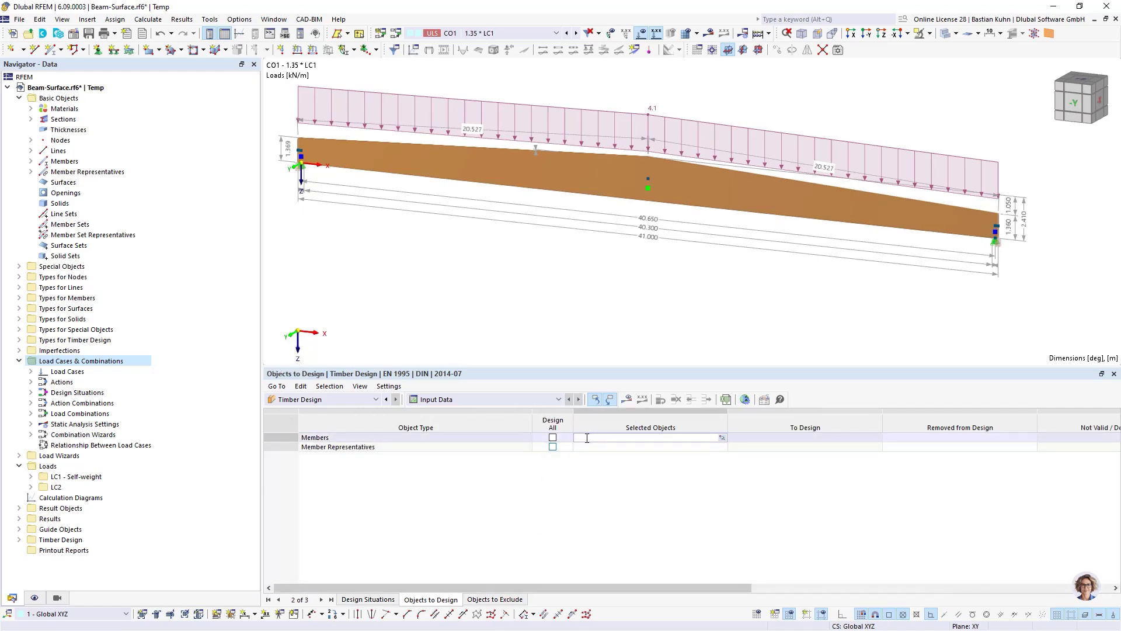
pyautogui.write('1')
pyautogui.press('Tab')
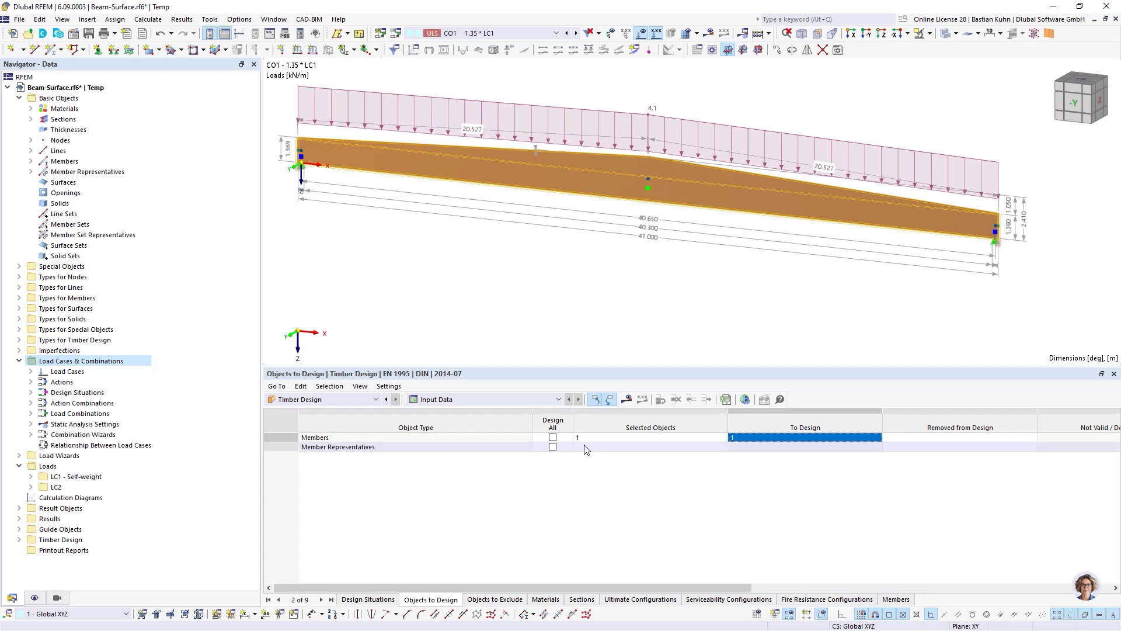
# Step: Run the timber design calculation and show the design ratios on members in an enlarged results table
pyautogui.click(627, 402)
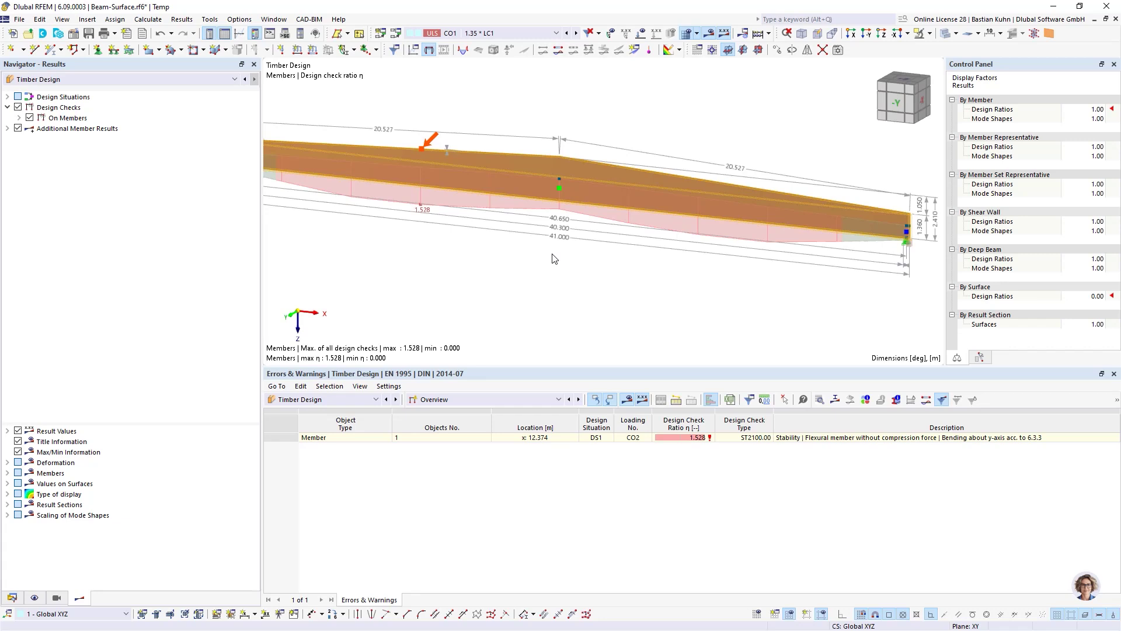
pyautogui.click(841, 442)
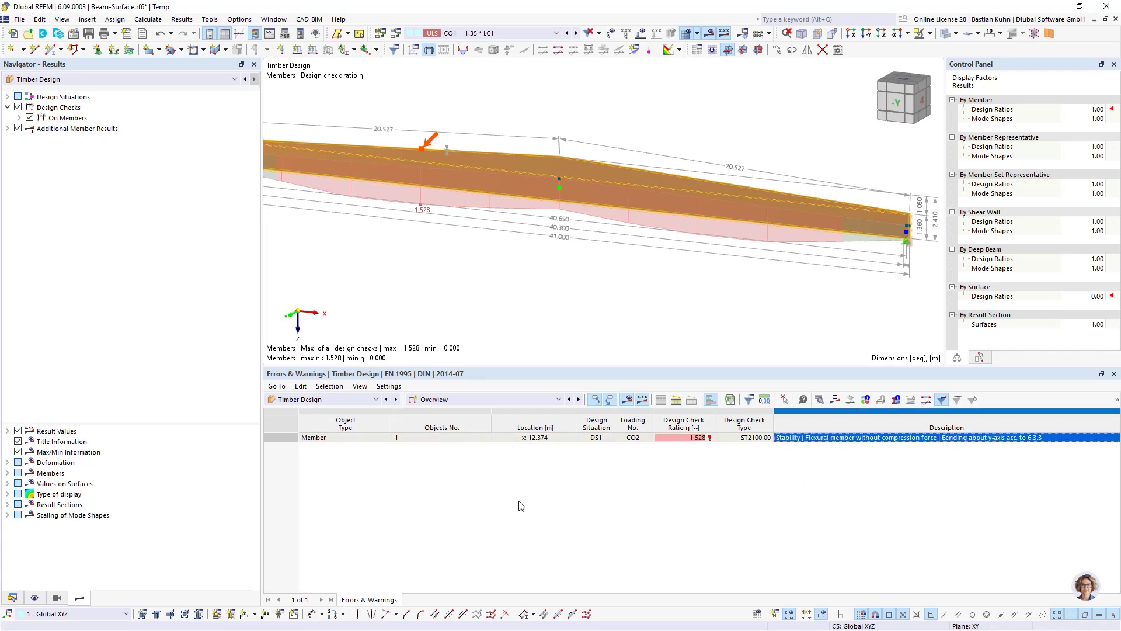
pyautogui.click(556, 400)
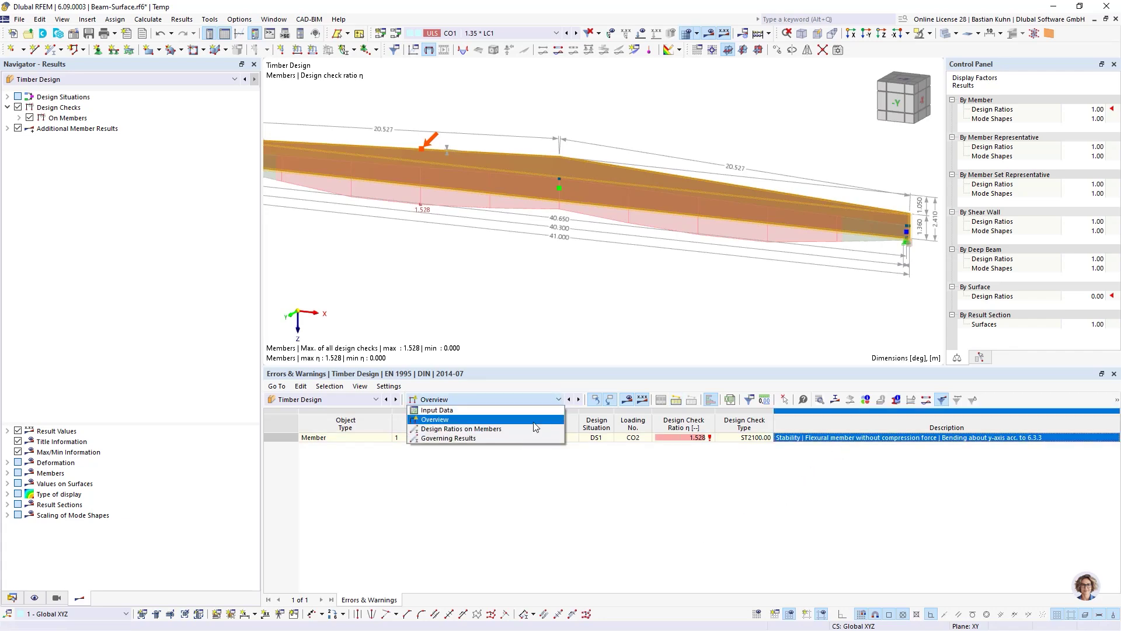
pyautogui.click(558, 427)
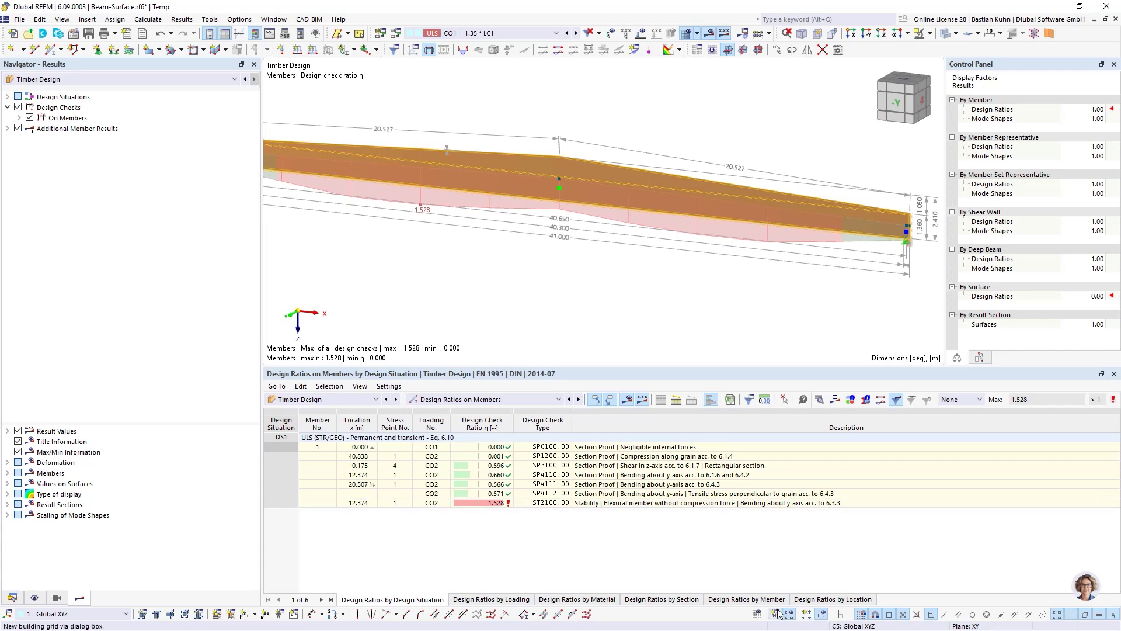
pyautogui.moveTo(704, 374); pyautogui.dragTo(704, 307)
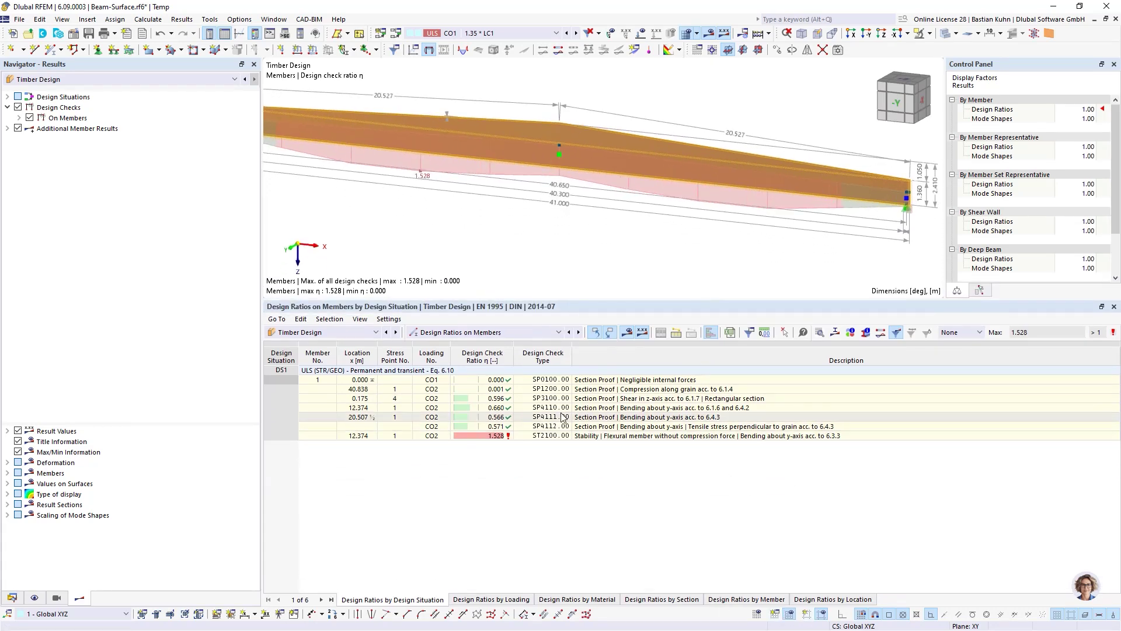
# Step: Examine the design check details for tensile stress perpendicular to grain at the apex according to 6.4.3 (SP4112)
pyautogui.click(640, 418)
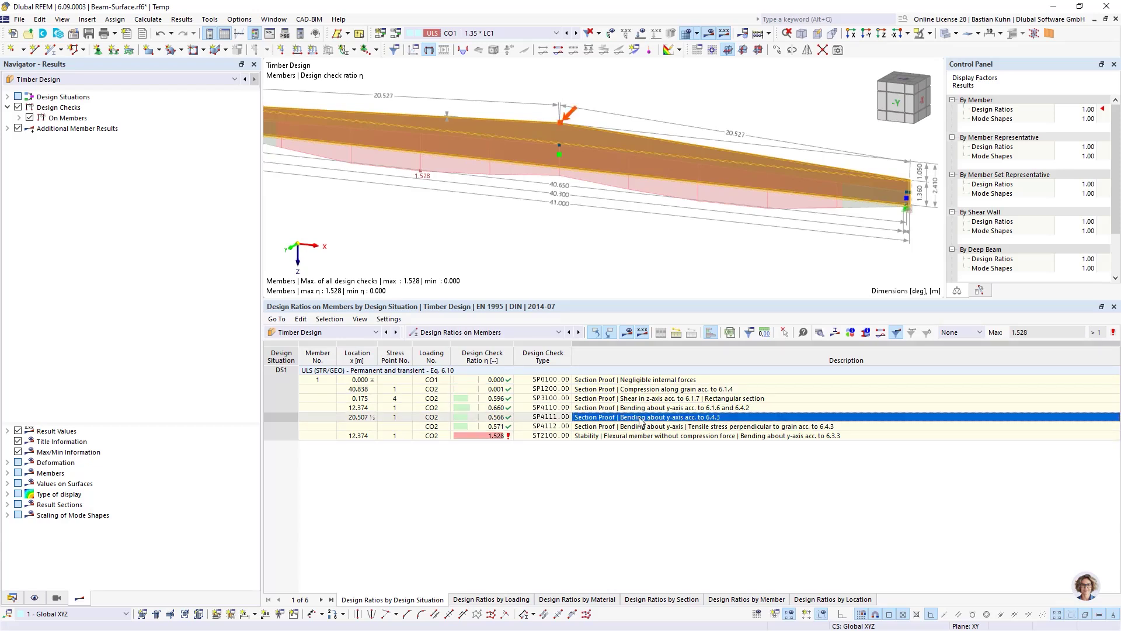
pyautogui.click(732, 429)
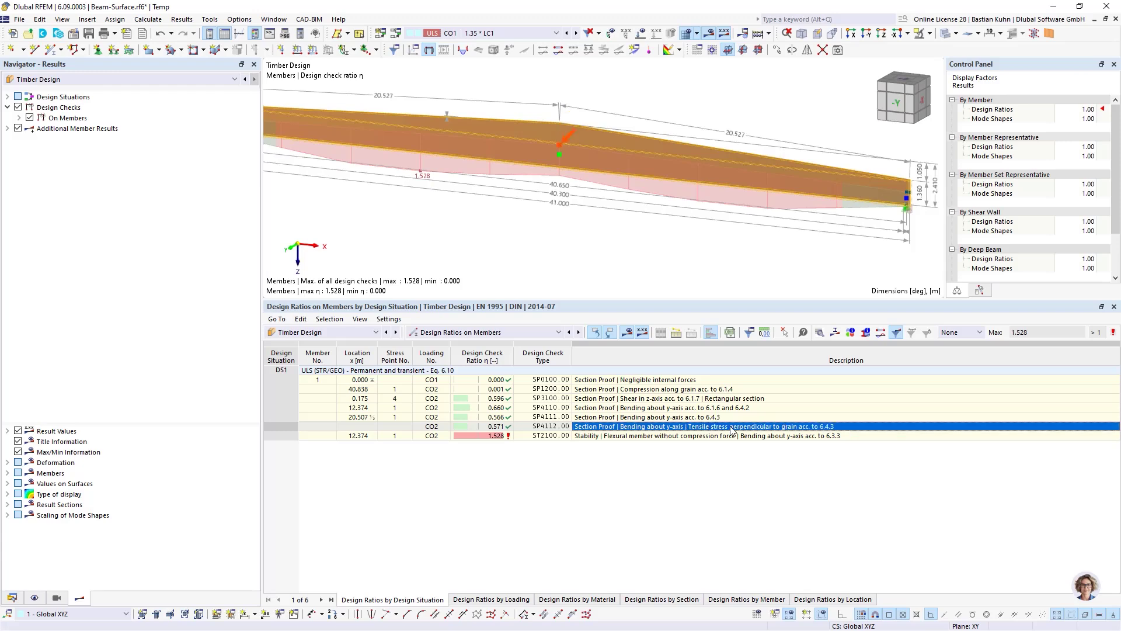
pyautogui.doubleClick(732, 429)
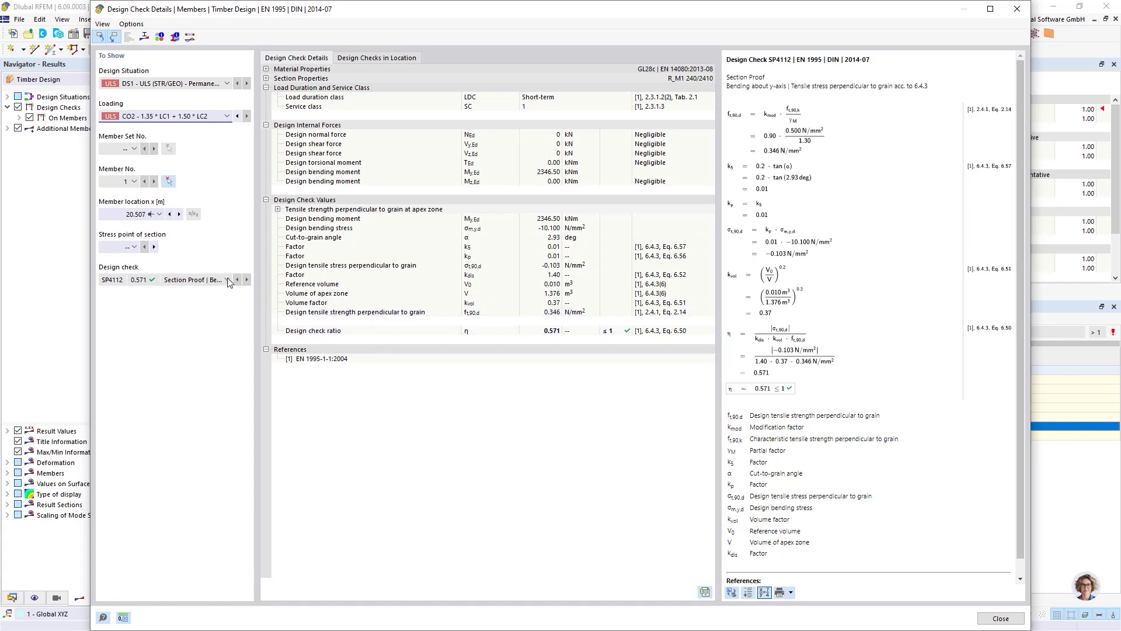
pyautogui.click(1017, 9)
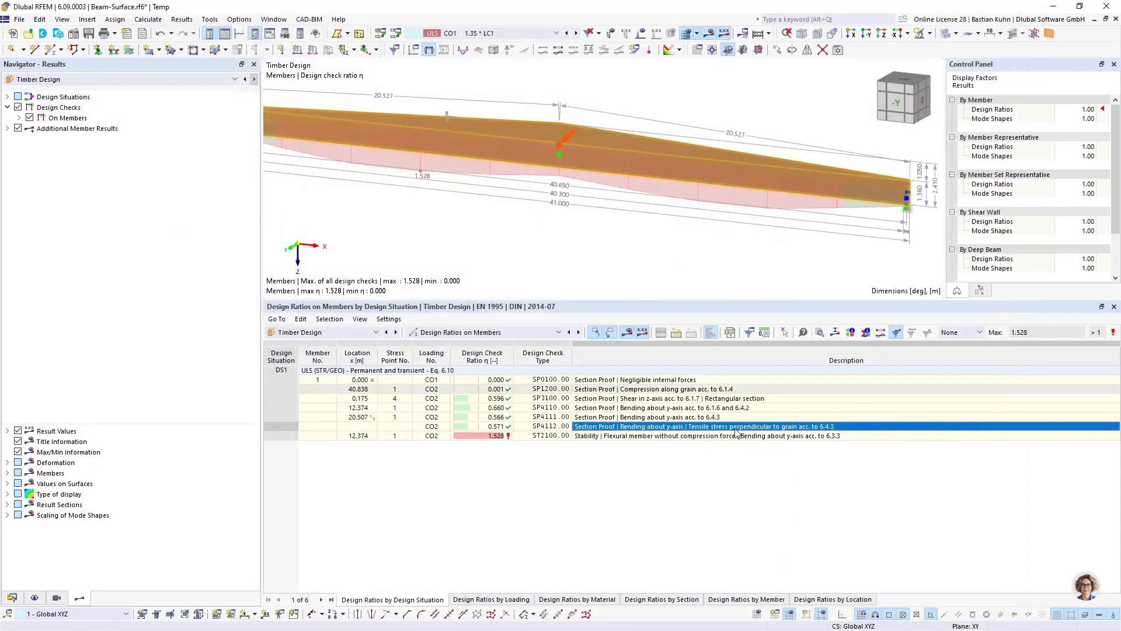
# Step: Examine the apex bending check about the y-axis according to 6.4.3 (SP4111), including its cut-to-grain angle and design ratio formula
pyautogui.click(667, 417)
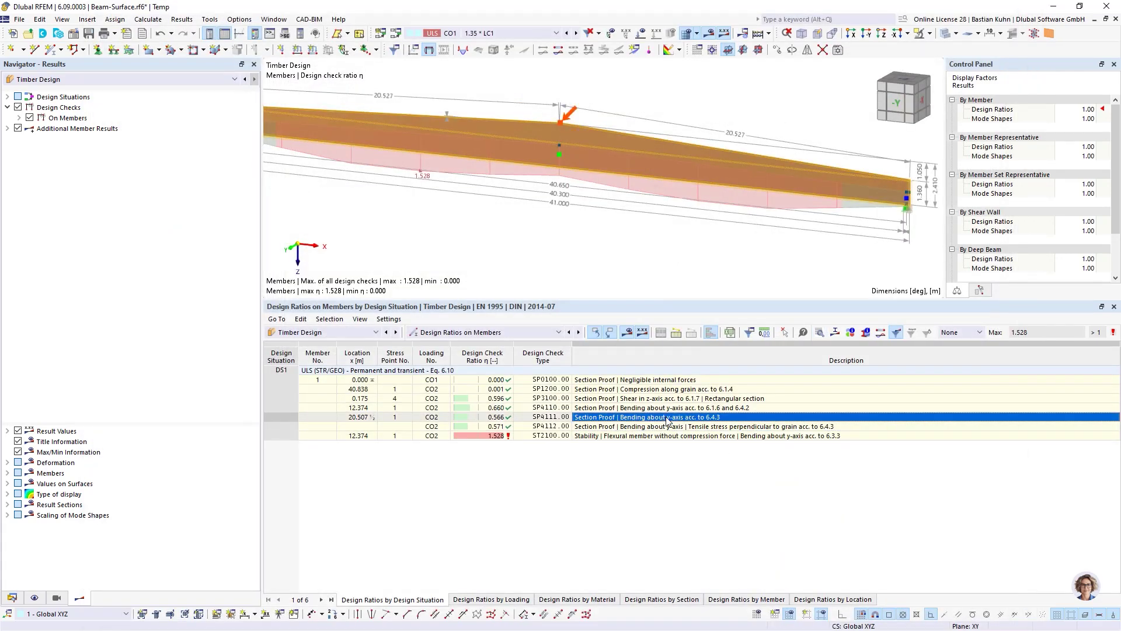
pyautogui.doubleClick(667, 417)
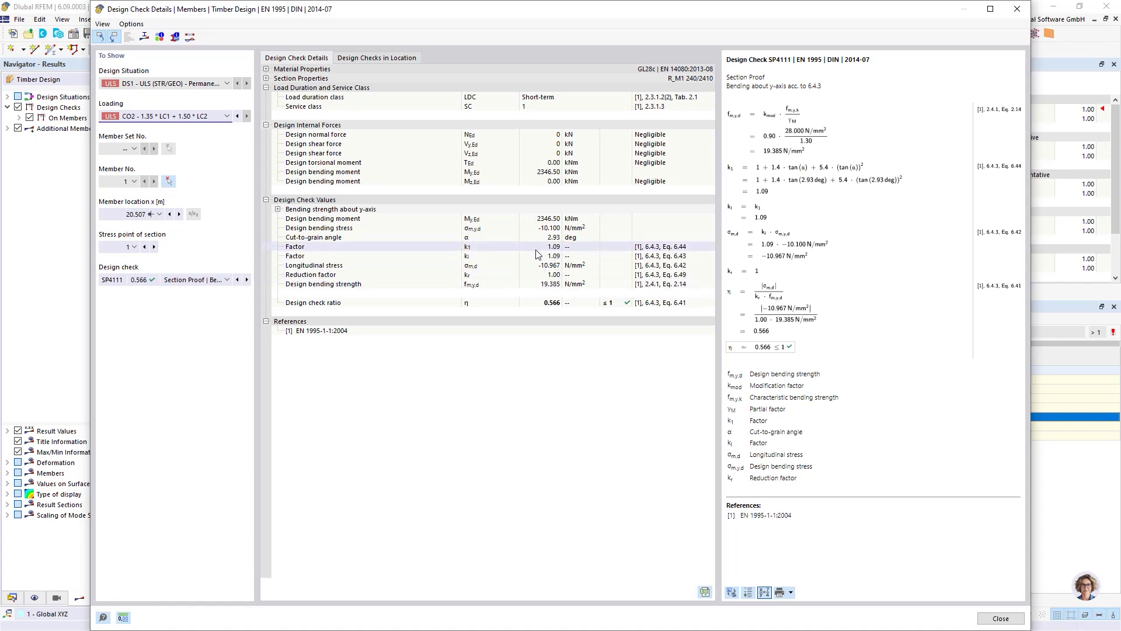
pyautogui.click(552, 241)
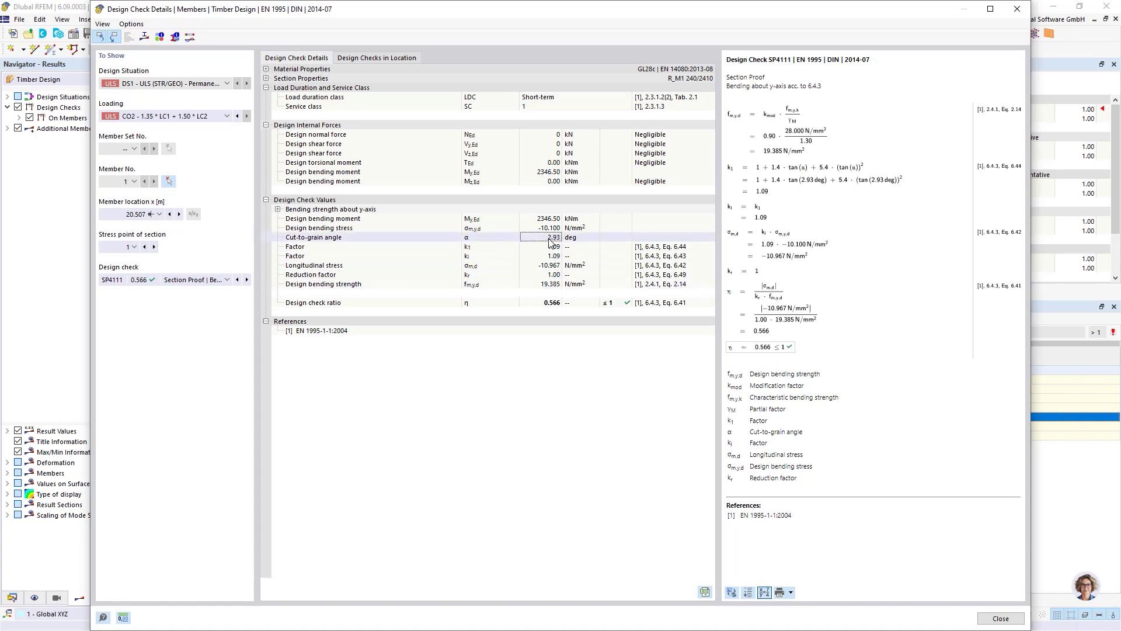
pyautogui.click(774, 327)
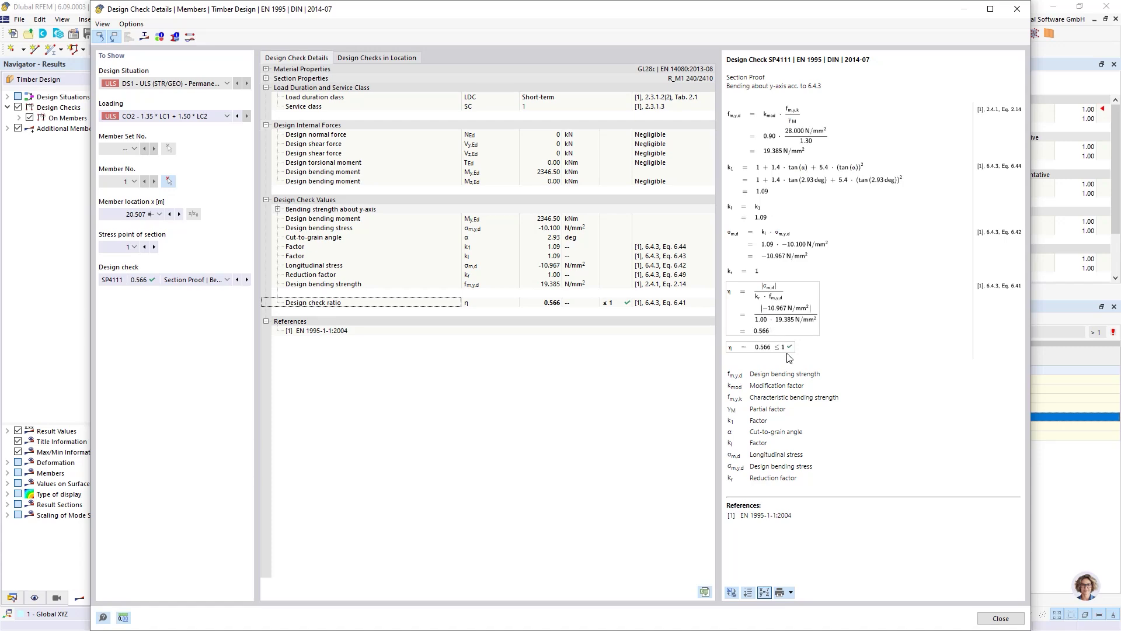
pyautogui.click(1016, 8)
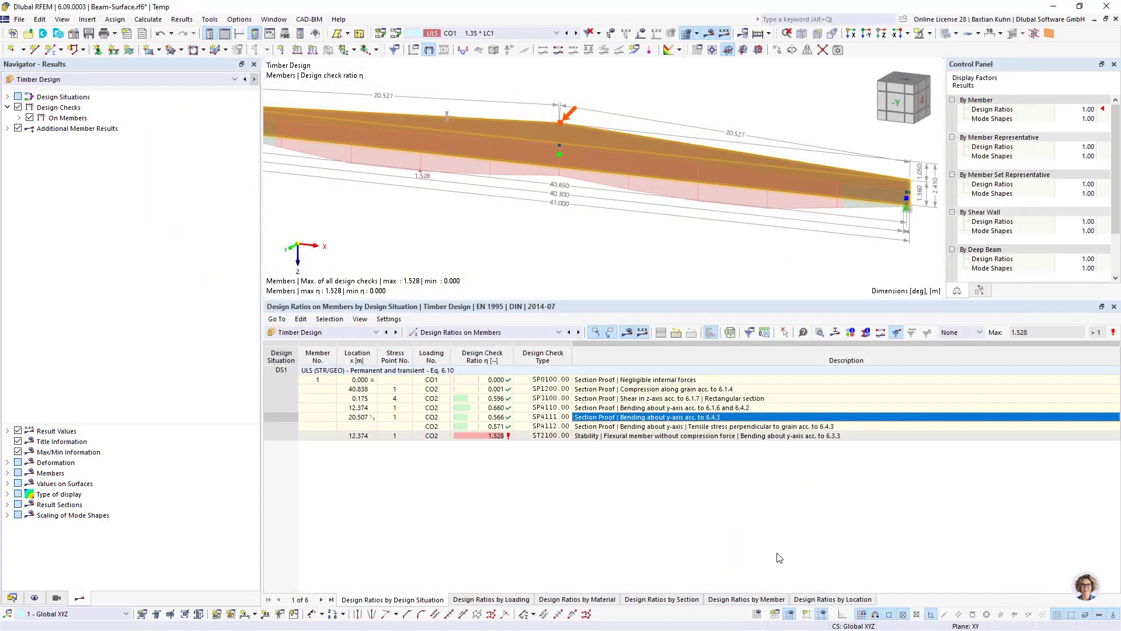
# Step: Examine the design check details for lateral-torsional stability with bending about the y-axis according to 6.3.3 (ST2100)
pyautogui.click(596, 438)
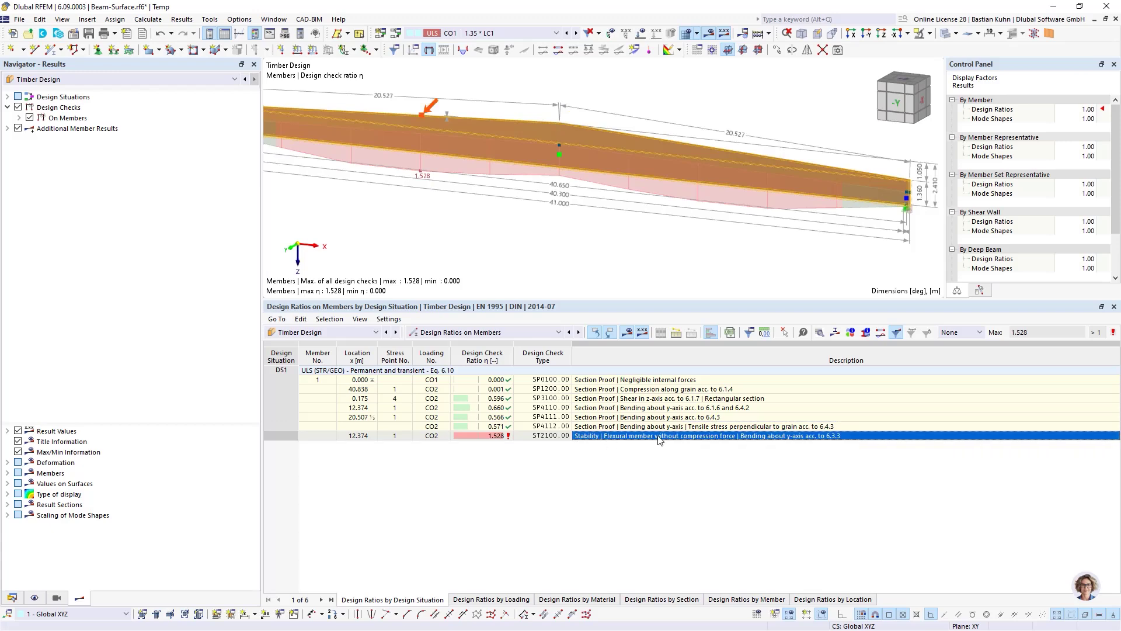
pyautogui.doubleClick(659, 439)
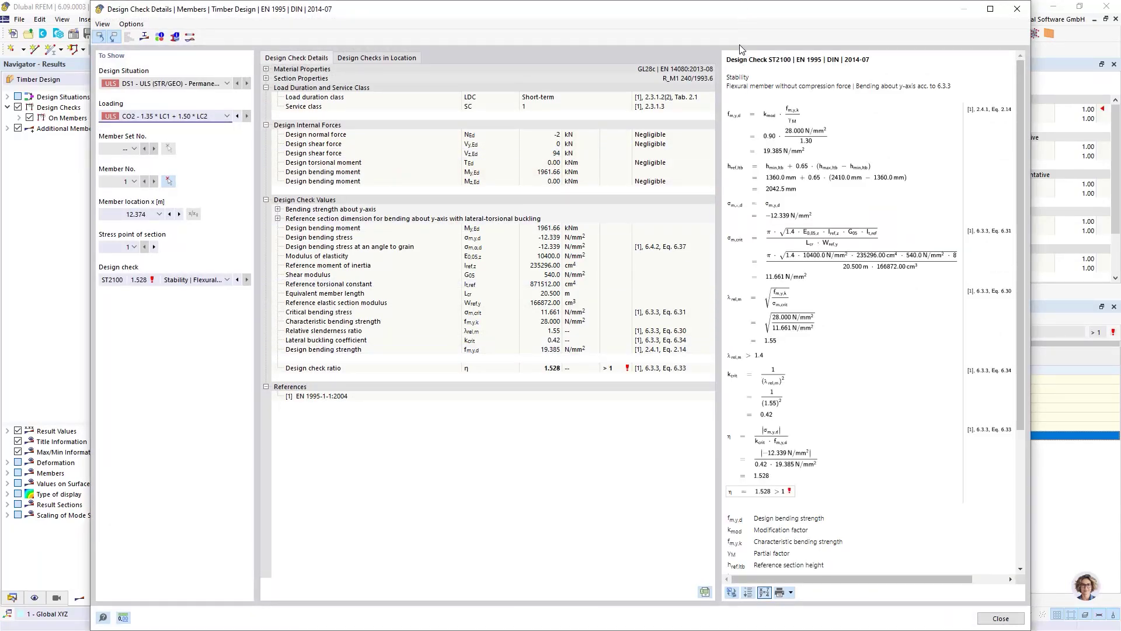
pyautogui.moveTo(743, 10); pyautogui.dragTo(700, 351)
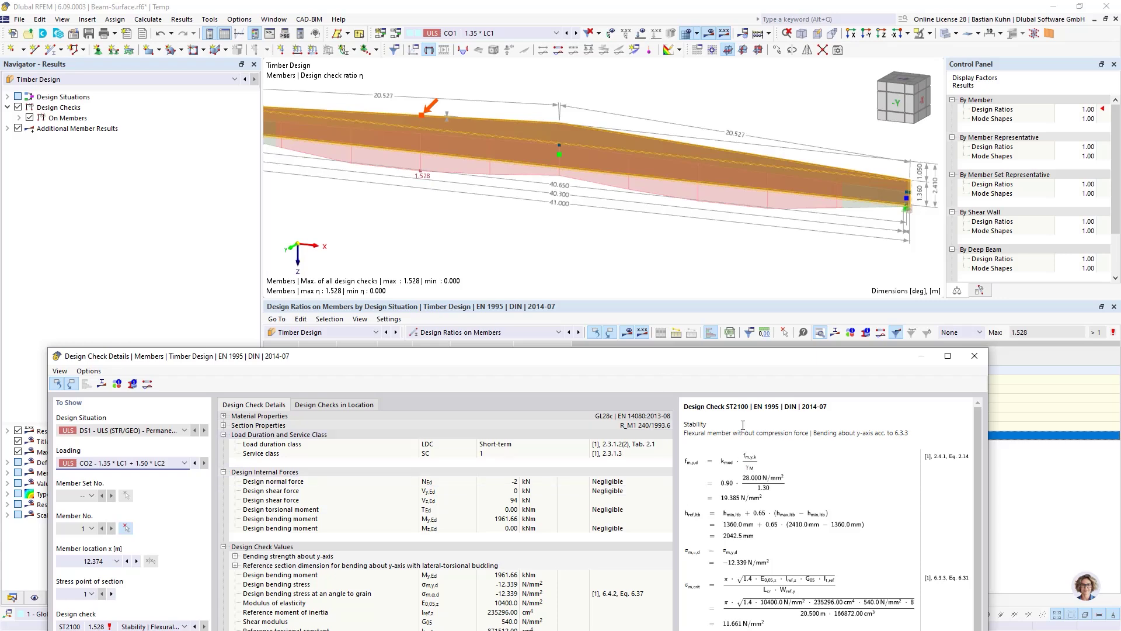
pyautogui.moveTo(753, 361); pyautogui.dragTo(833, 208)
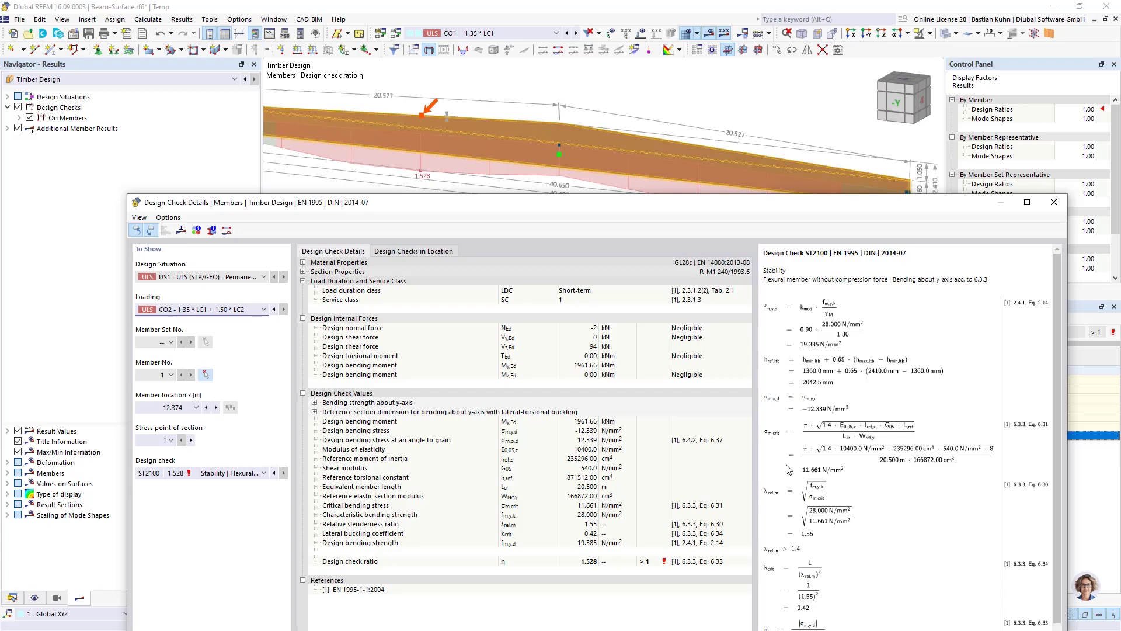
# Step: Inspect the section depth used at the check location in the ST2100 section properties and close the details
pyautogui.click(303, 271)
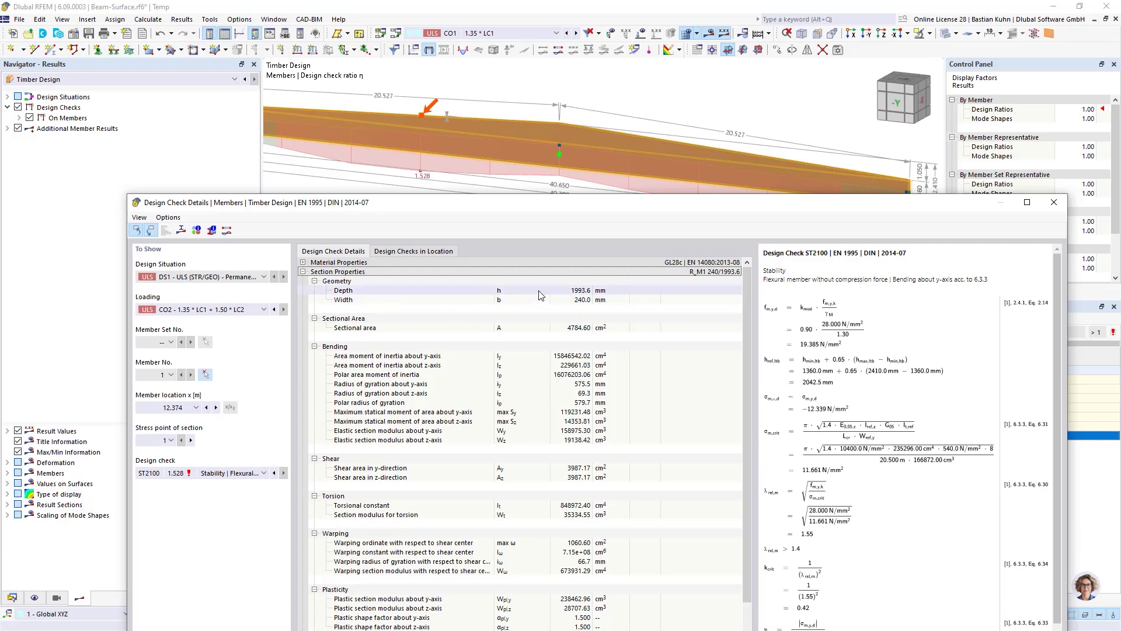
pyautogui.click(572, 291)
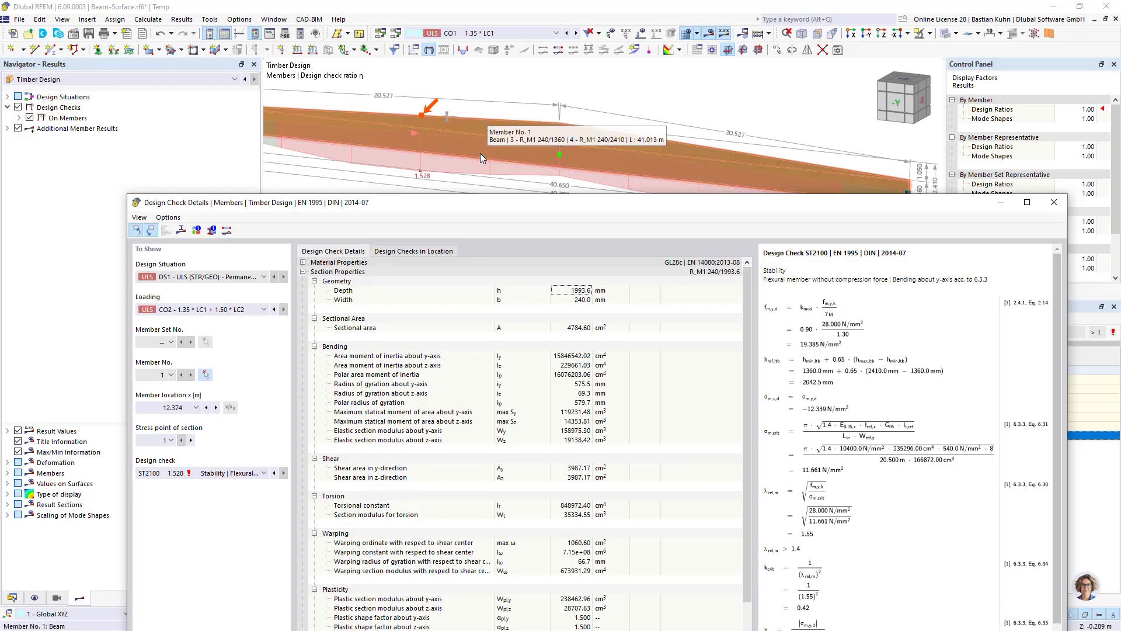
pyautogui.click(1054, 204)
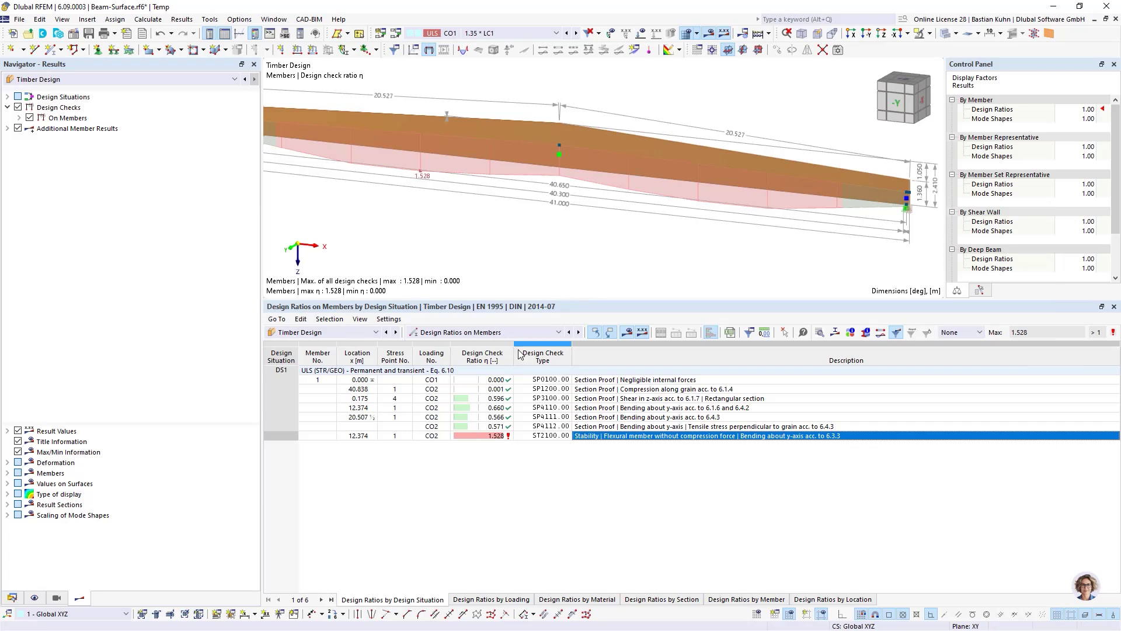
# Step: In the effective lengths of member 1, set the elastic critical moment to be determined by the Eigenvalue method
pyautogui.doubleClick(529, 131)
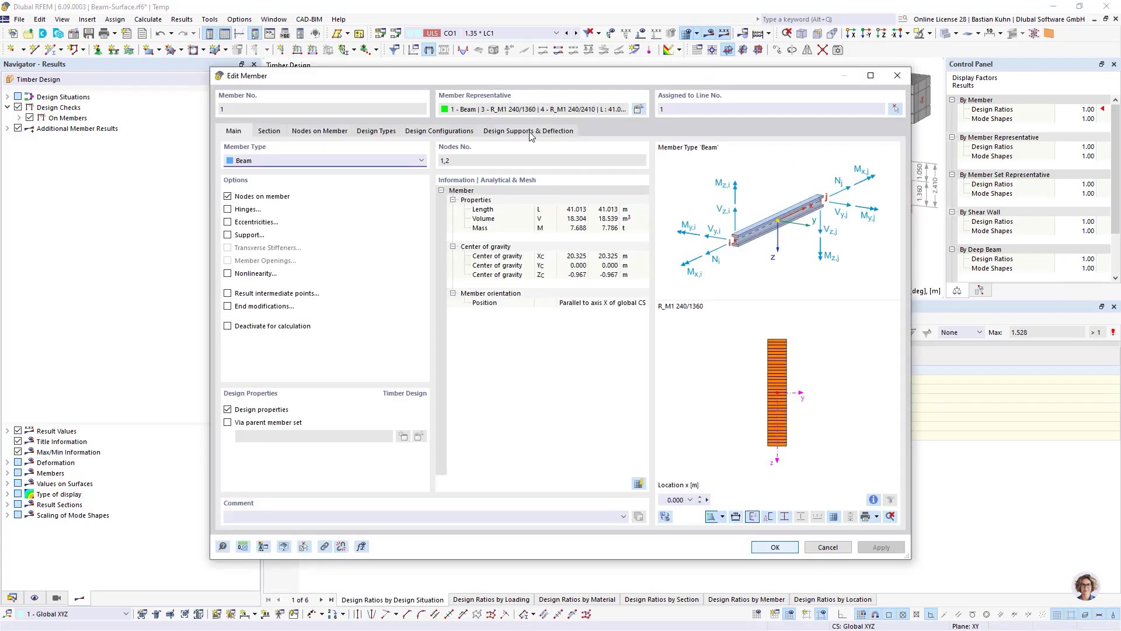
pyautogui.moveTo(603, 83); pyautogui.dragTo(622, 317)
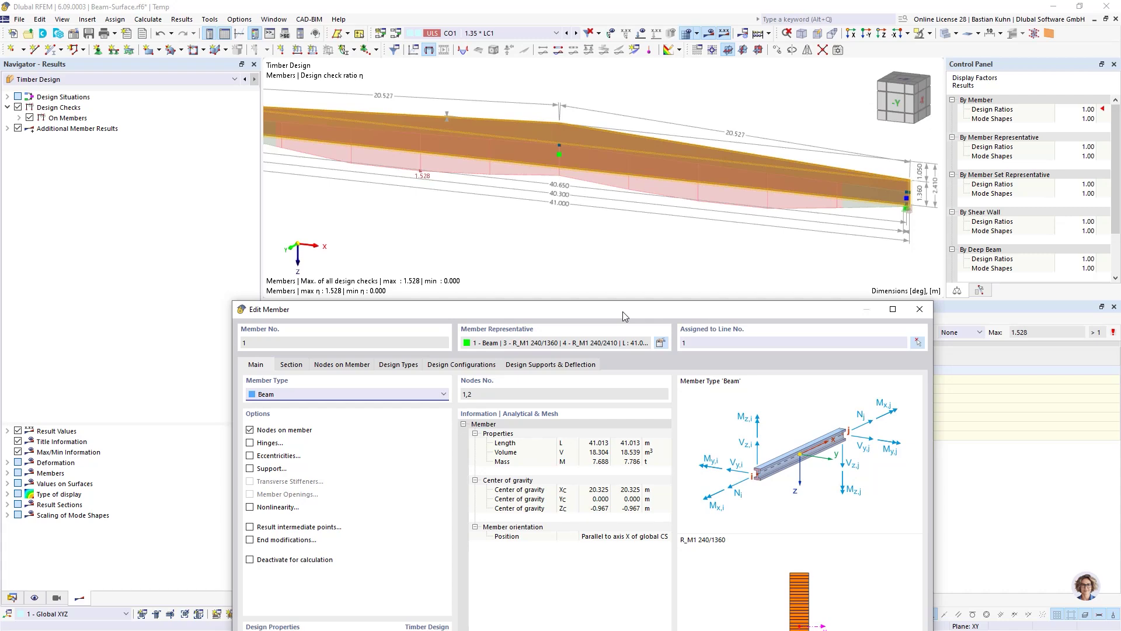
pyautogui.click(403, 368)
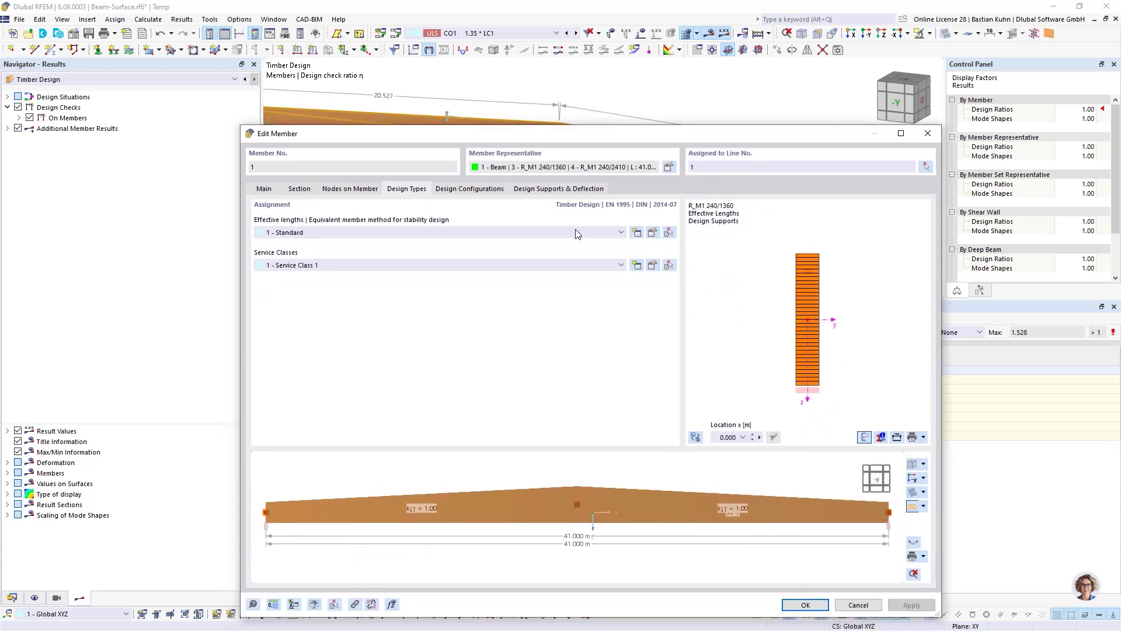
pyautogui.click(652, 232)
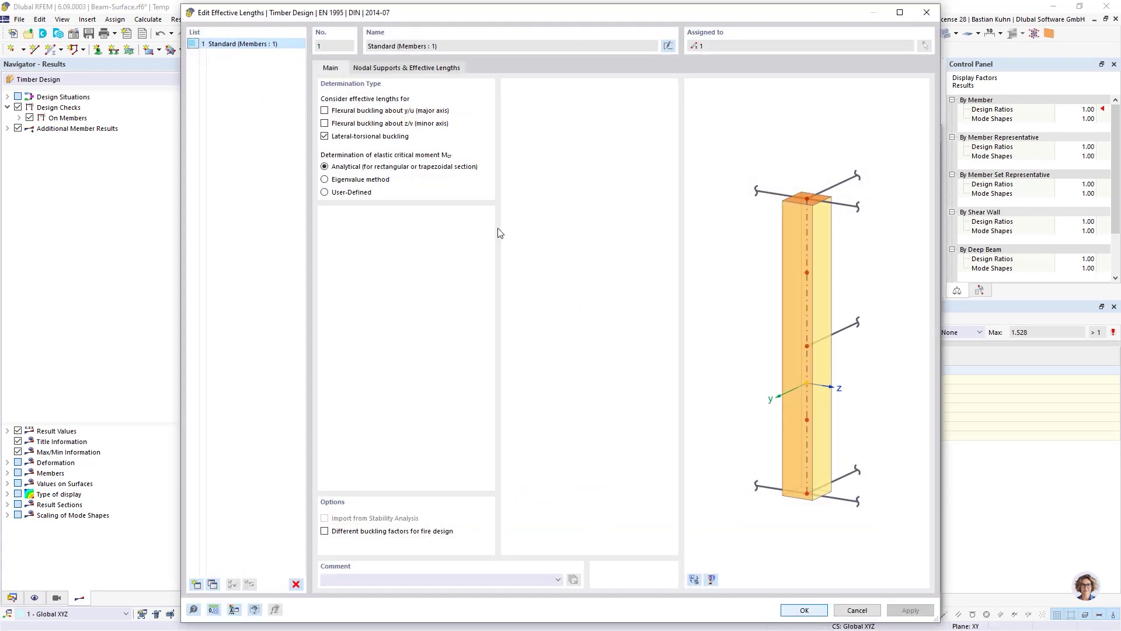
pyautogui.click(324, 180)
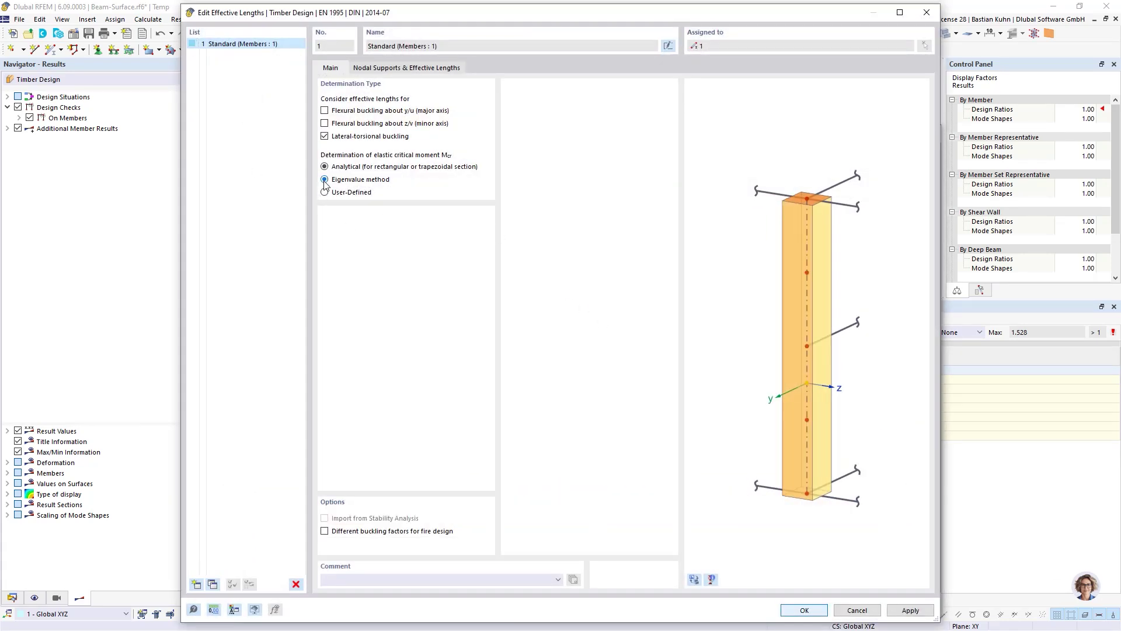
# Step: Try the eccentricity type At upper flange for the intermediate lateral support at node 7 and inspect it on the beam model
pyautogui.click(406, 69)
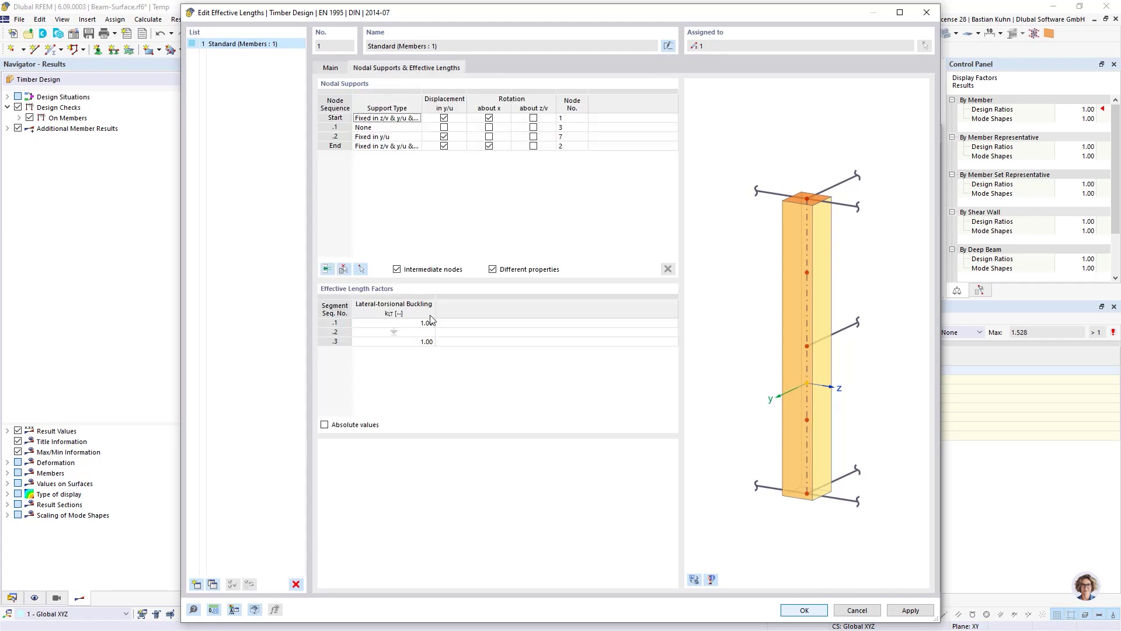
pyautogui.click(466, 137)
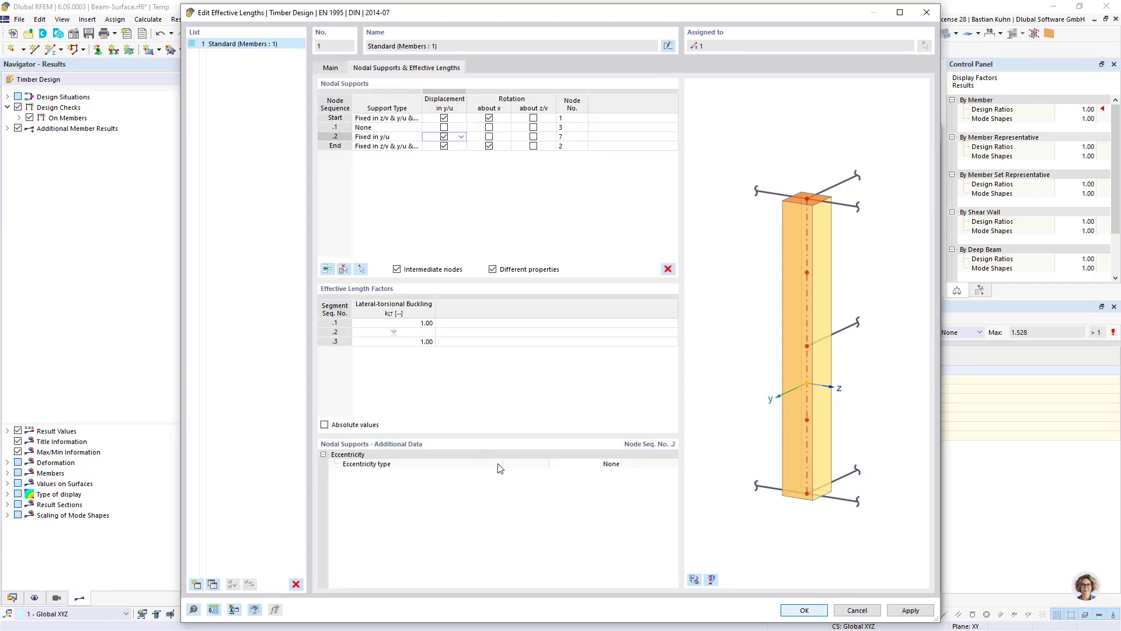
pyautogui.click(691, 580)
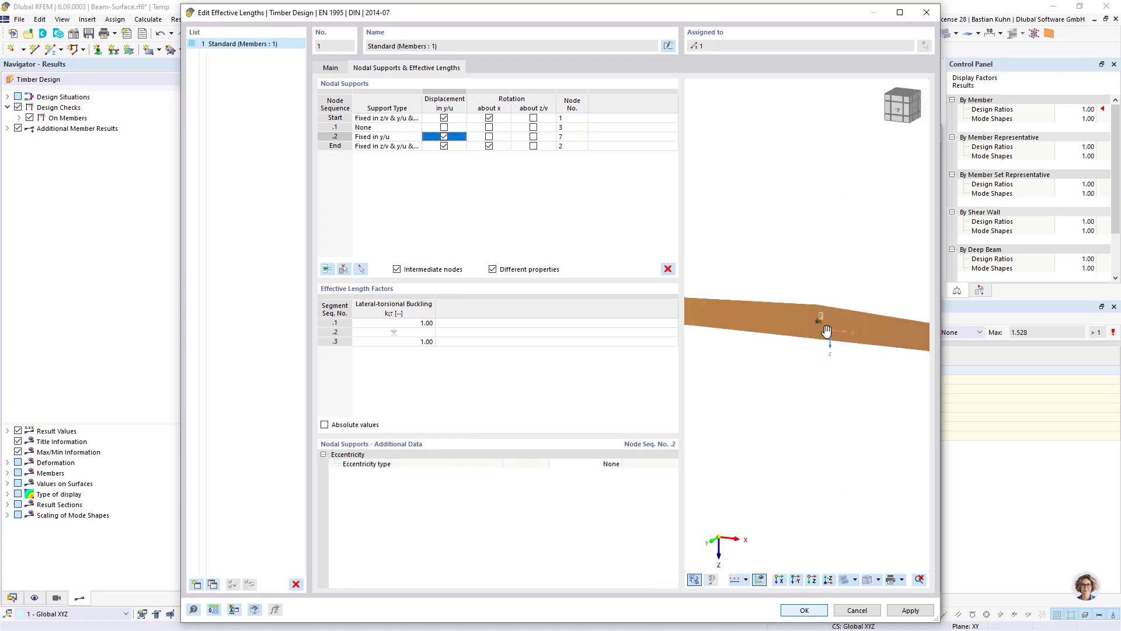
pyautogui.keyDown('ctrl'); pyautogui.moveTo(818, 321); pyautogui.dragTo(700, 374, button='middle'); pyautogui.keyUp('ctrl')
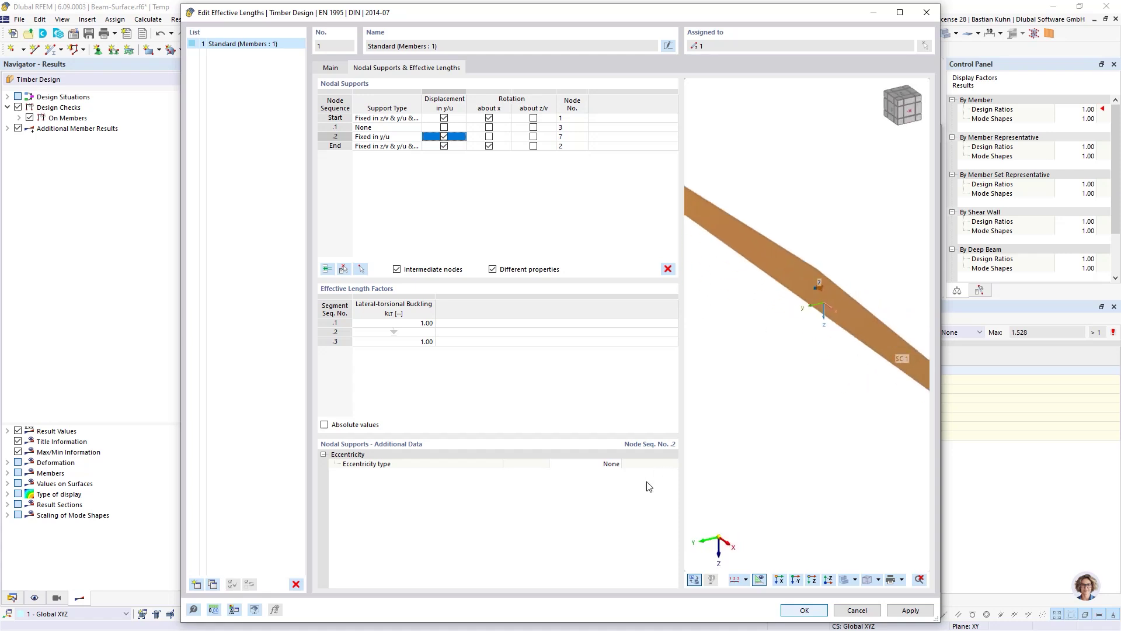
pyautogui.click(602, 466)
pyautogui.click(615, 465)
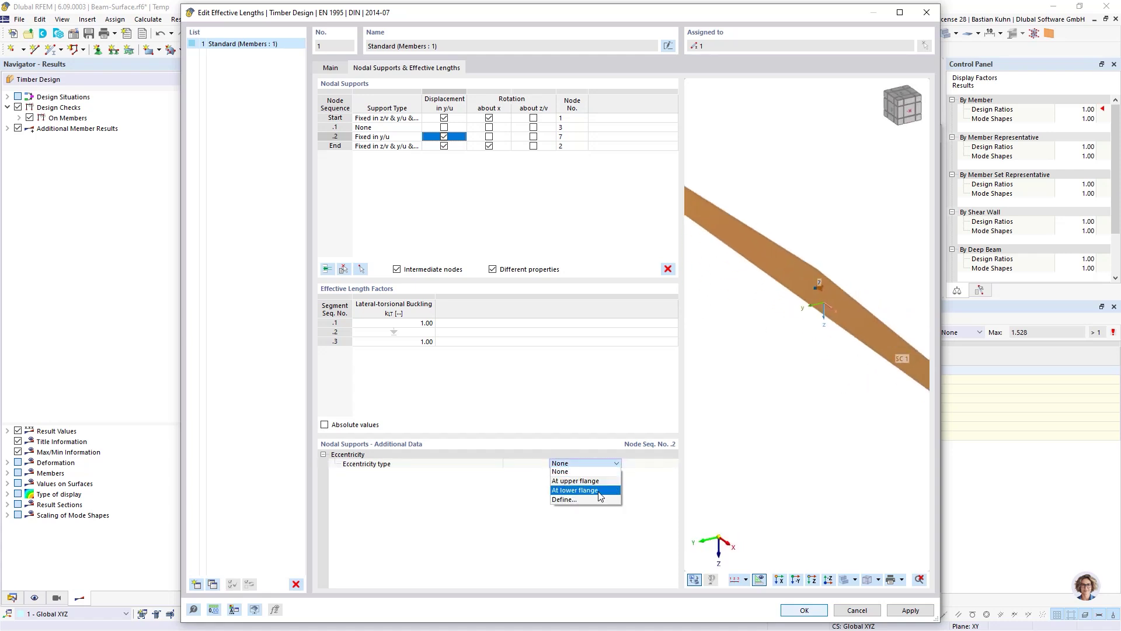
pyautogui.click(577, 481)
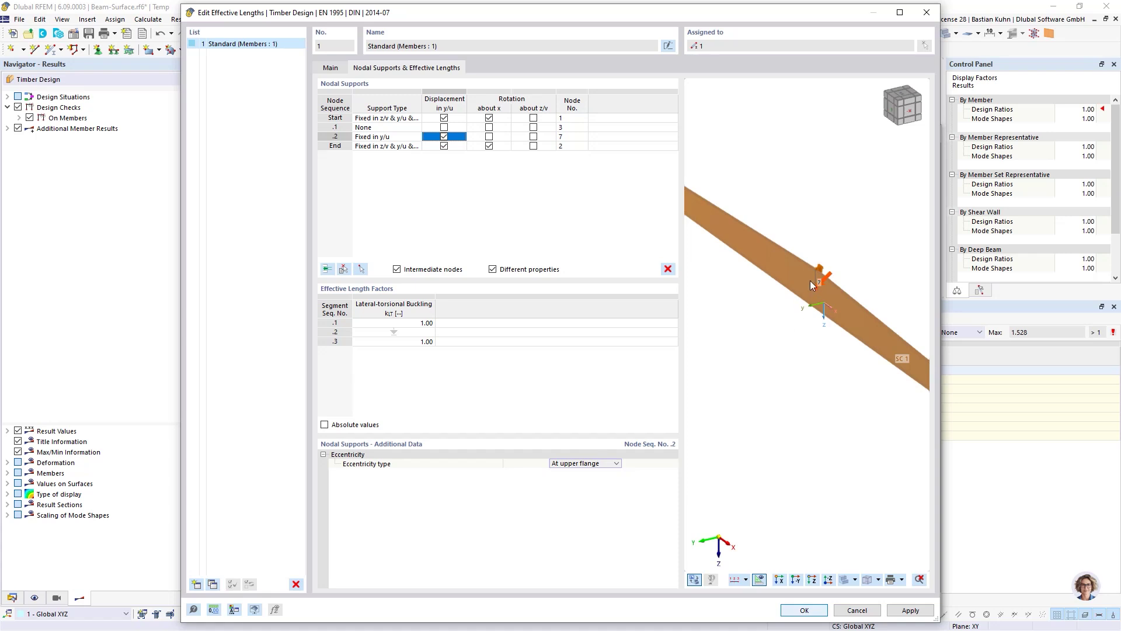
pyautogui.scroll(2, 810, 280)
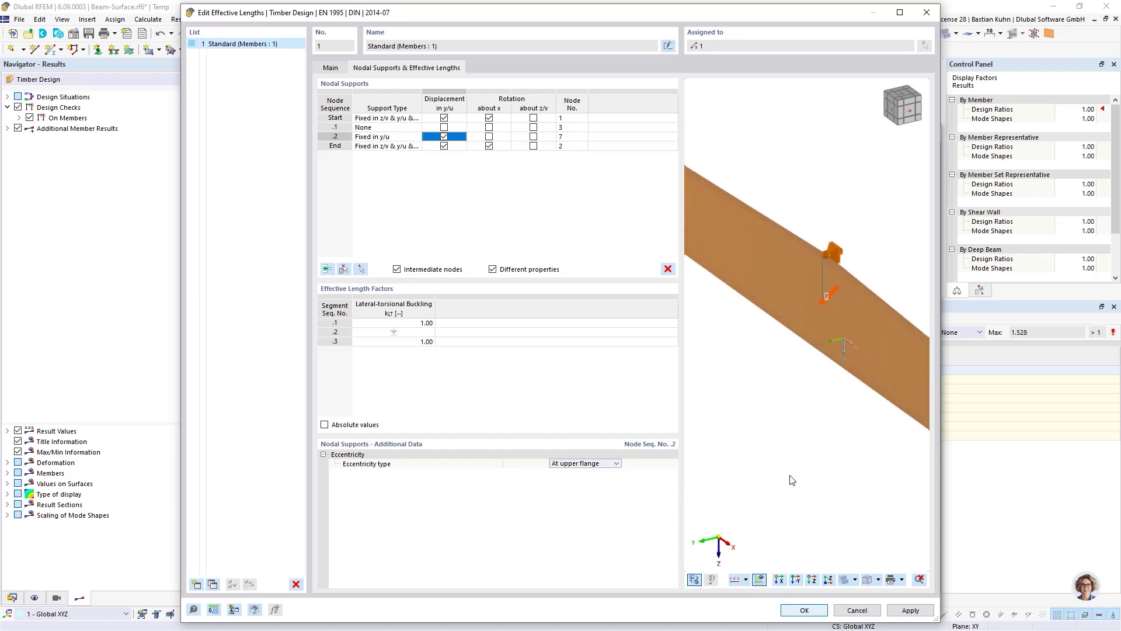
# Step: Reset the eccentricity type of the support at node 7 to None and accept the effective lengths and member settings
pyautogui.click(617, 464)
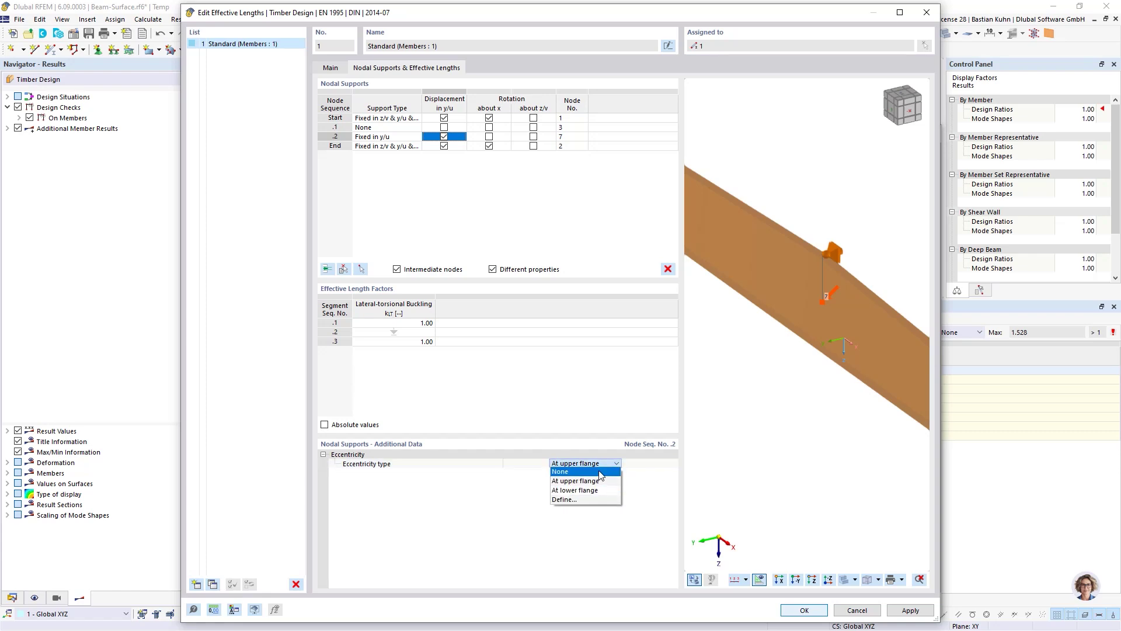
pyautogui.click(600, 472)
pyautogui.click(804, 611)
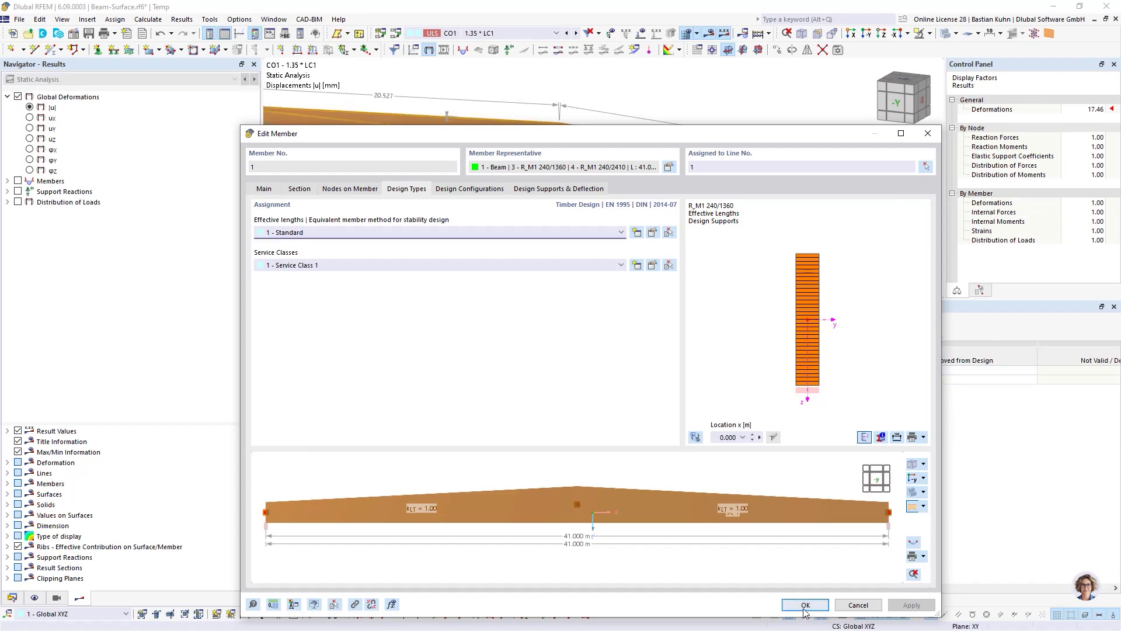
pyautogui.click(804, 608)
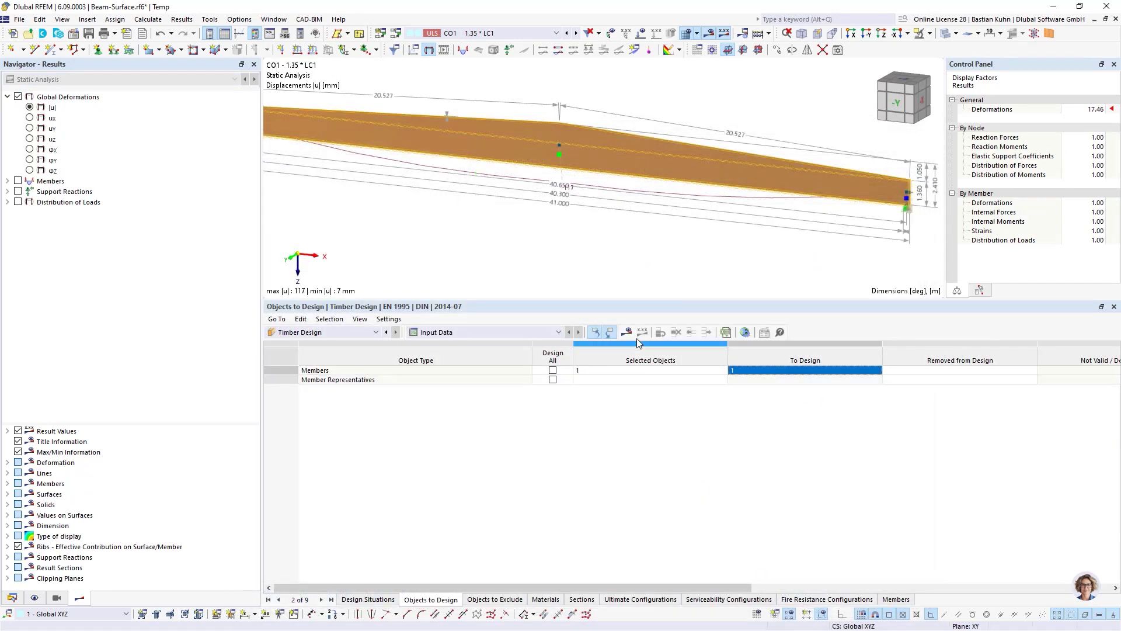
# Step: Rerun the timber design and examine the ST2100 stability check details, including the critical moment from the eigenvalue analysis
pyautogui.click(623, 333)
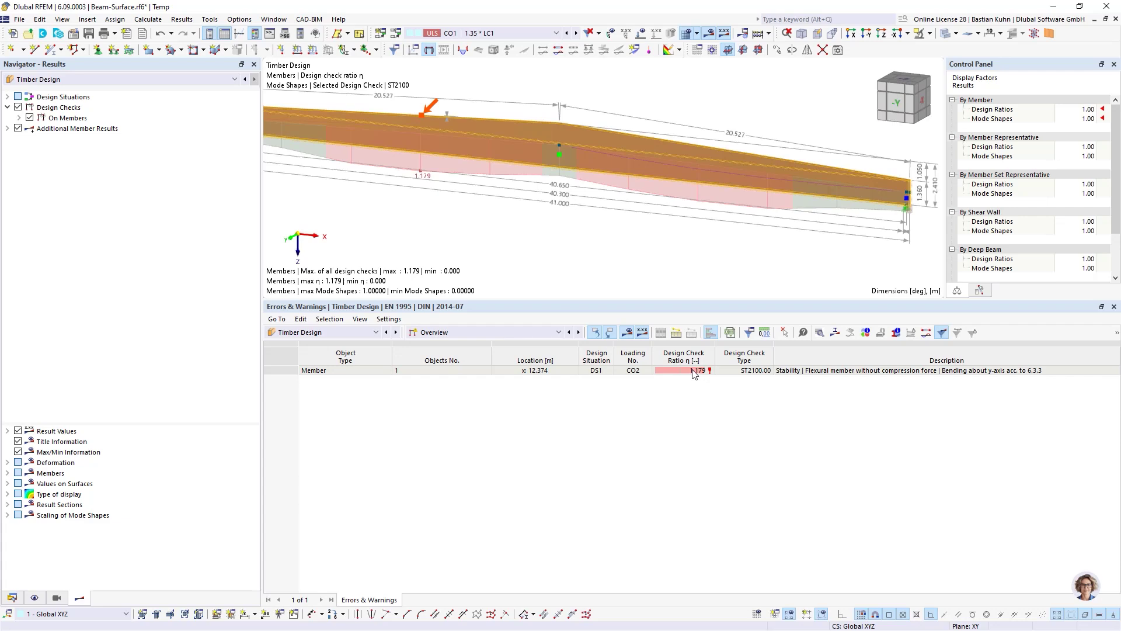
pyautogui.click(799, 370)
pyautogui.doubleClick(788, 373)
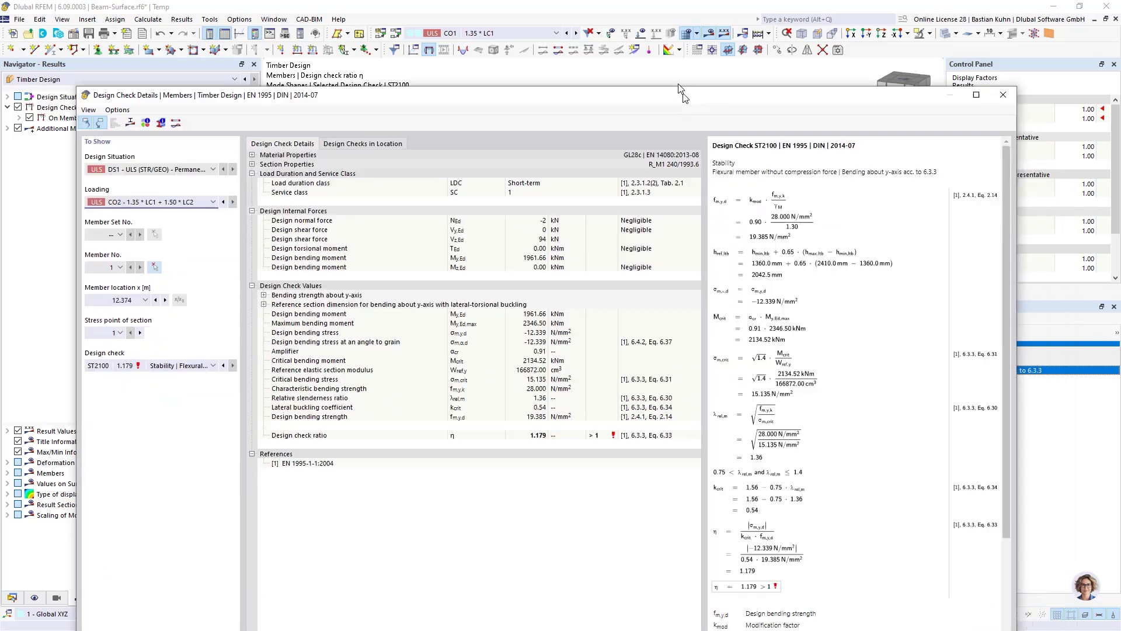
pyautogui.moveTo(738, 211); pyautogui.dragTo(663, 55)
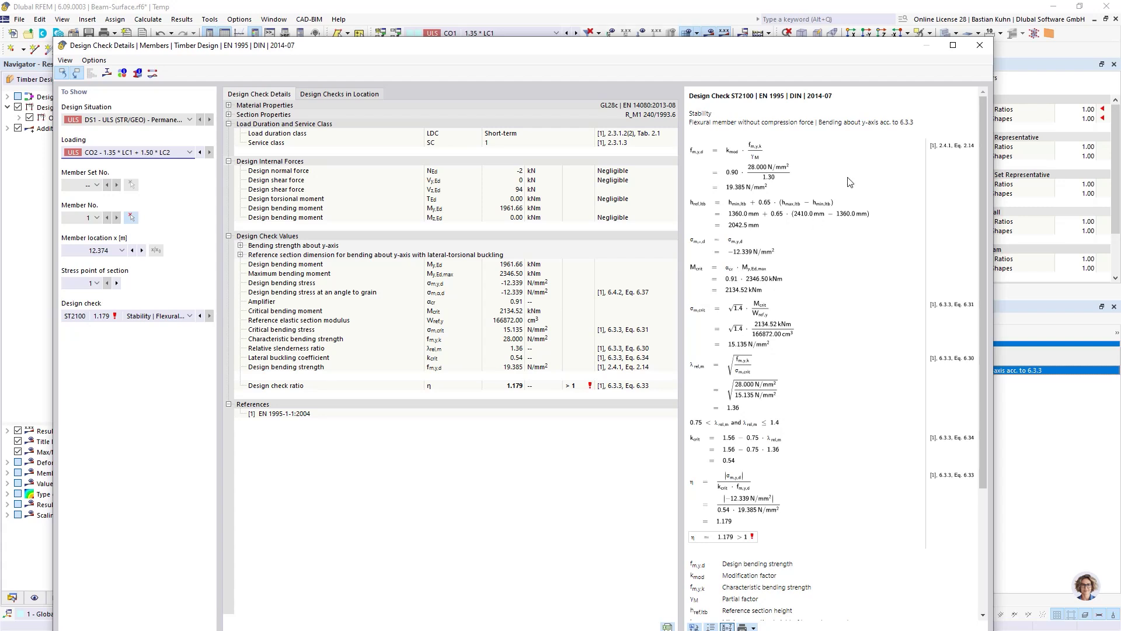
pyautogui.click(979, 46)
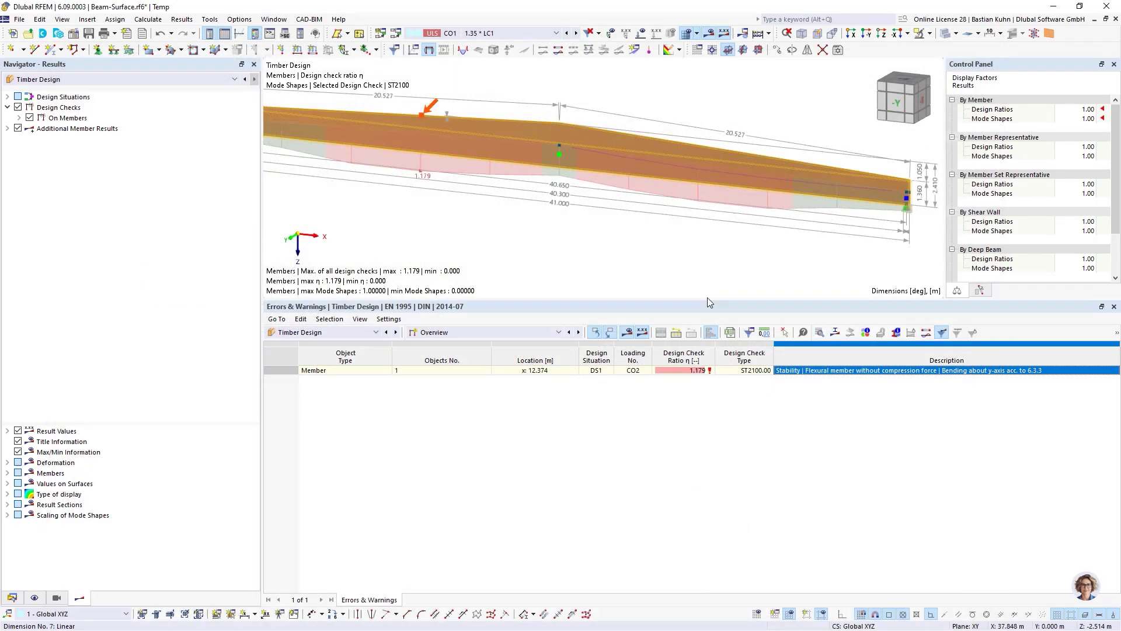
# Step: Set member 1's elastic critical moment determination in its effective lengths to Analytical (for rectangular or trapezoidal section)
pyautogui.doubleClick(508, 124)
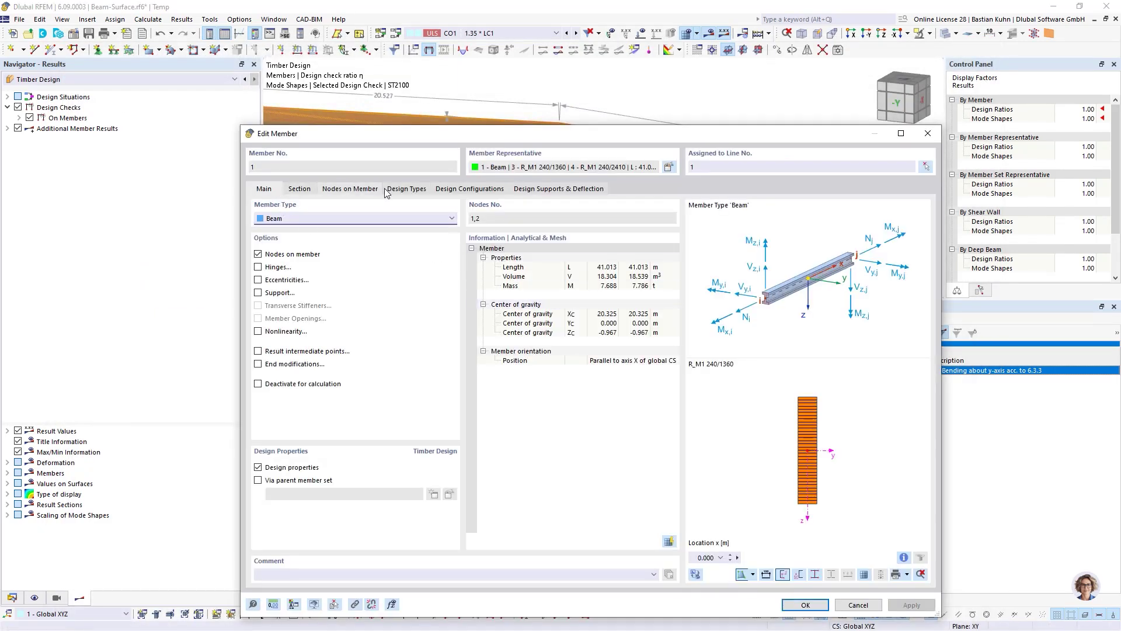
pyautogui.click(407, 191)
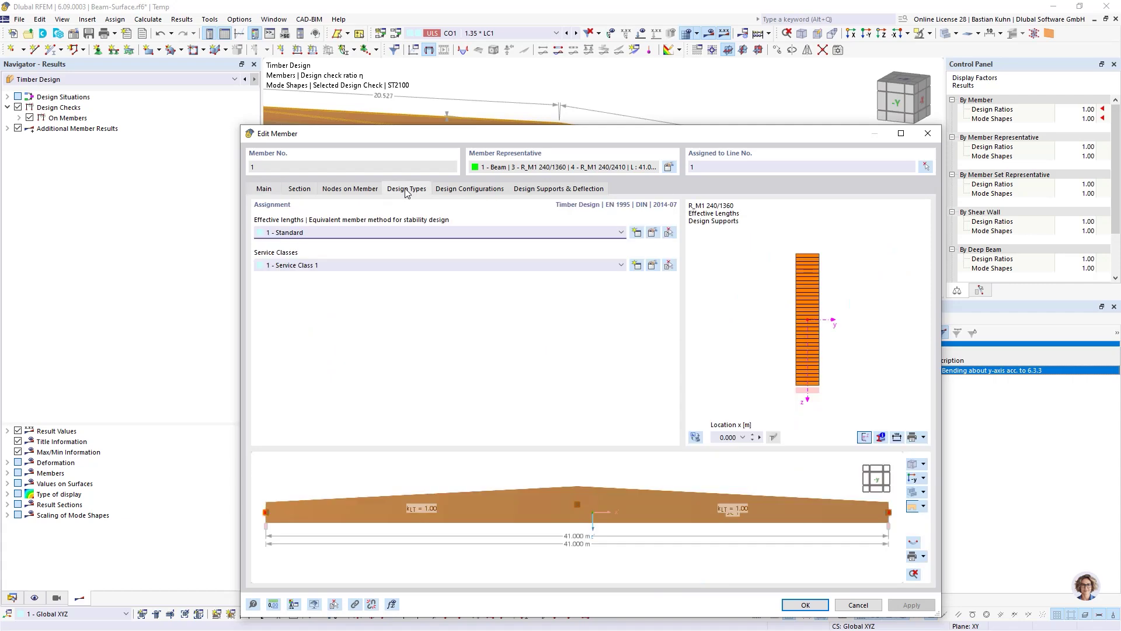
pyautogui.click(652, 233)
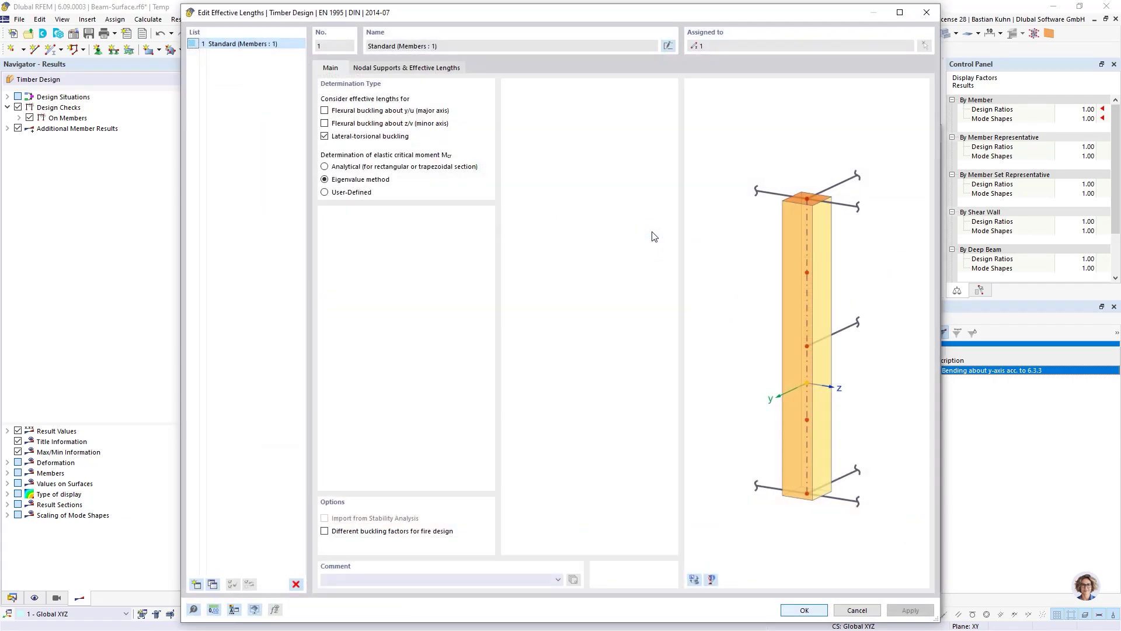
pyautogui.click(325, 168)
# Step: Disable intermediate nodes, overwrite the lateral-torsional buckling length with an absolute value of 4.4 m, and accept the member changes
pyautogui.click(399, 69)
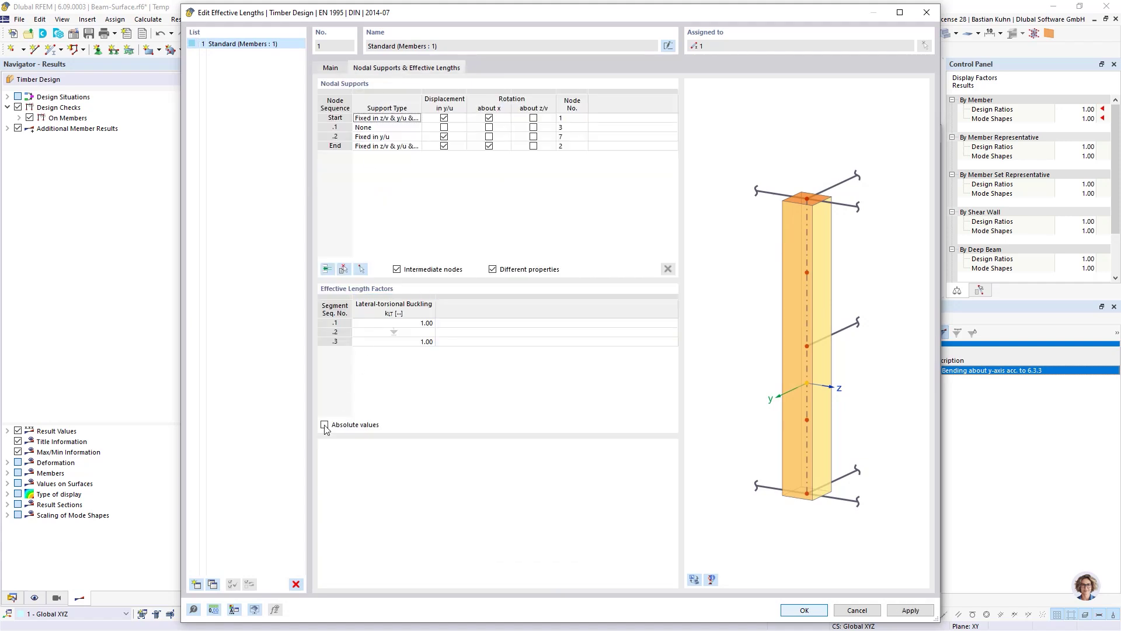
pyautogui.click(397, 269)
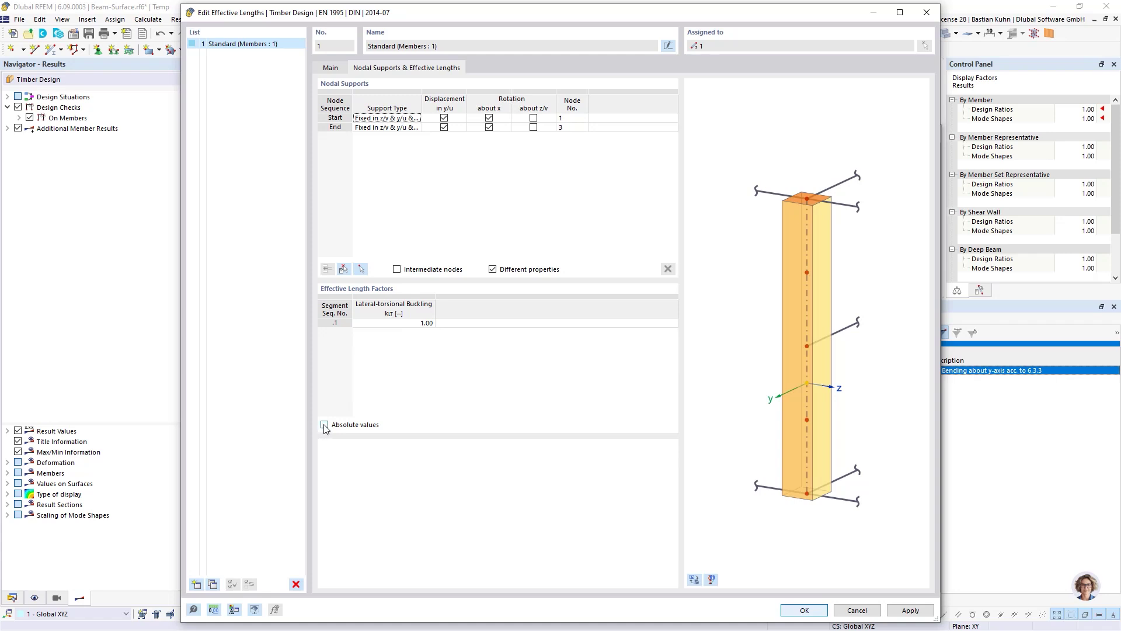
pyautogui.click(324, 424)
pyautogui.click(393, 324)
pyautogui.click(393, 325)
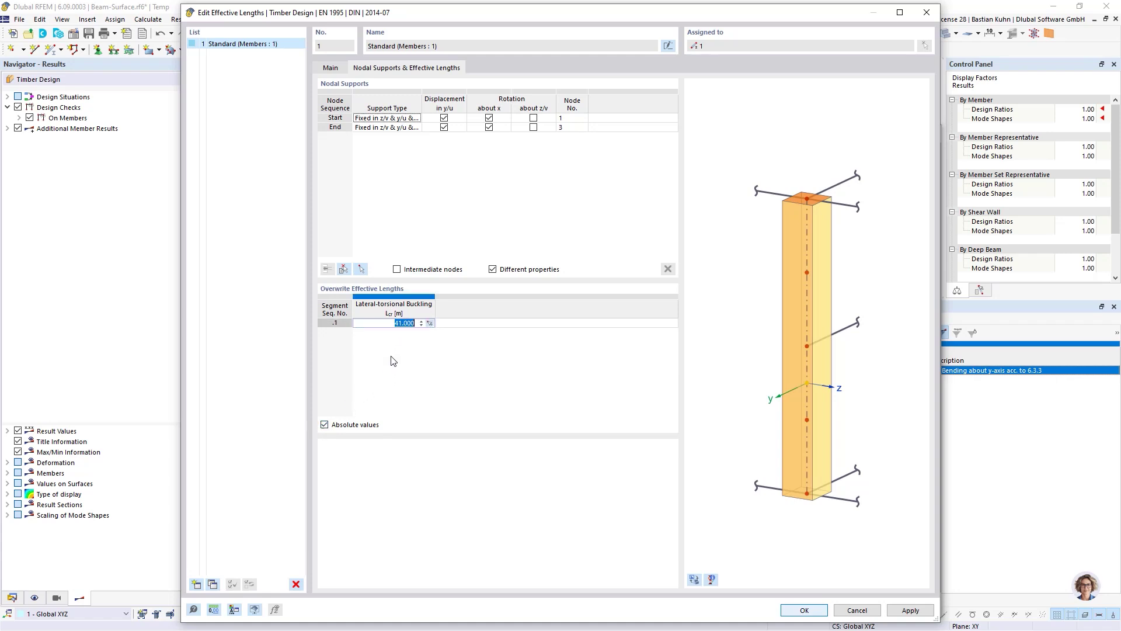
pyautogui.write('4,4')
pyautogui.click(453, 324)
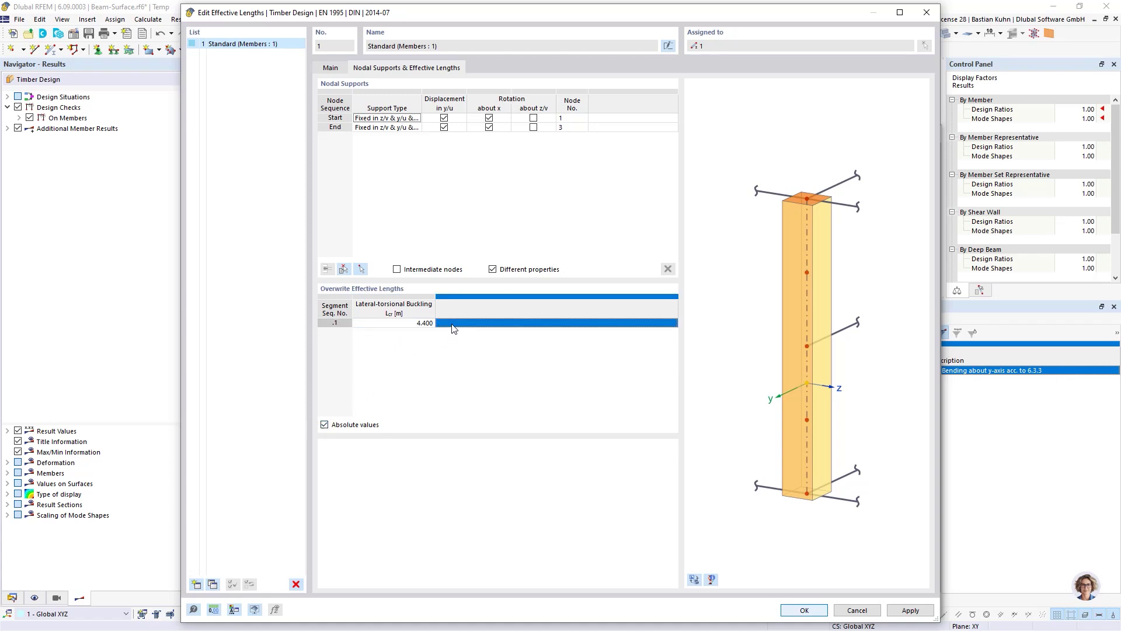
pyautogui.click(805, 609)
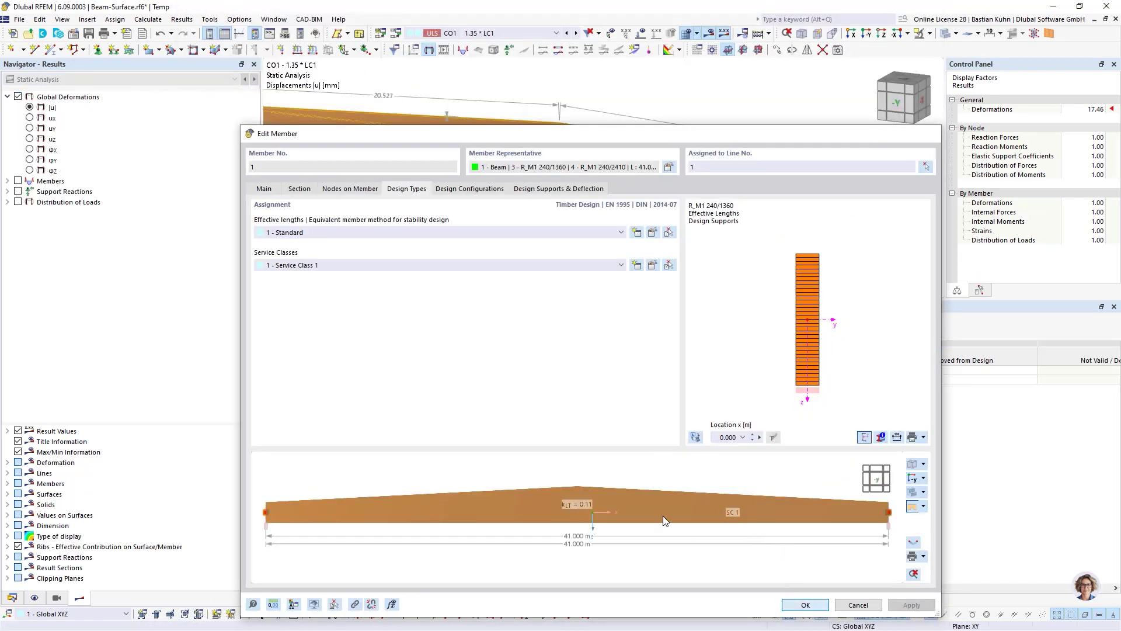
pyautogui.press('Return')
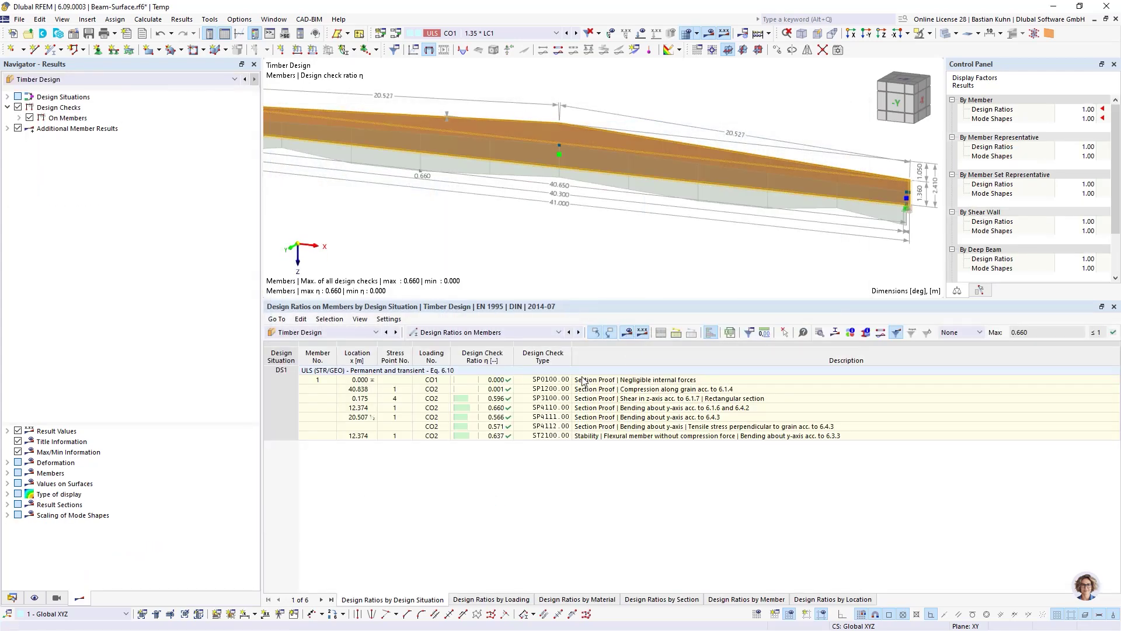
# Step: Edit the beam block GLB-MS301 and set its model type to Surface | Result beam
pyautogui.click(578, 436)
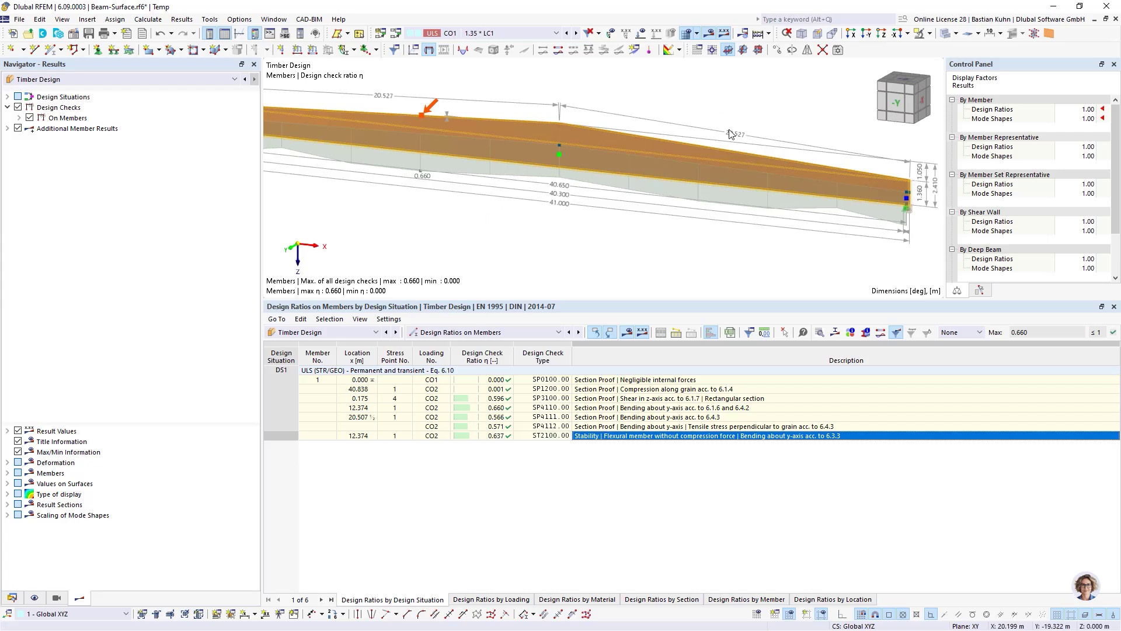
pyautogui.rightClick(727, 160)
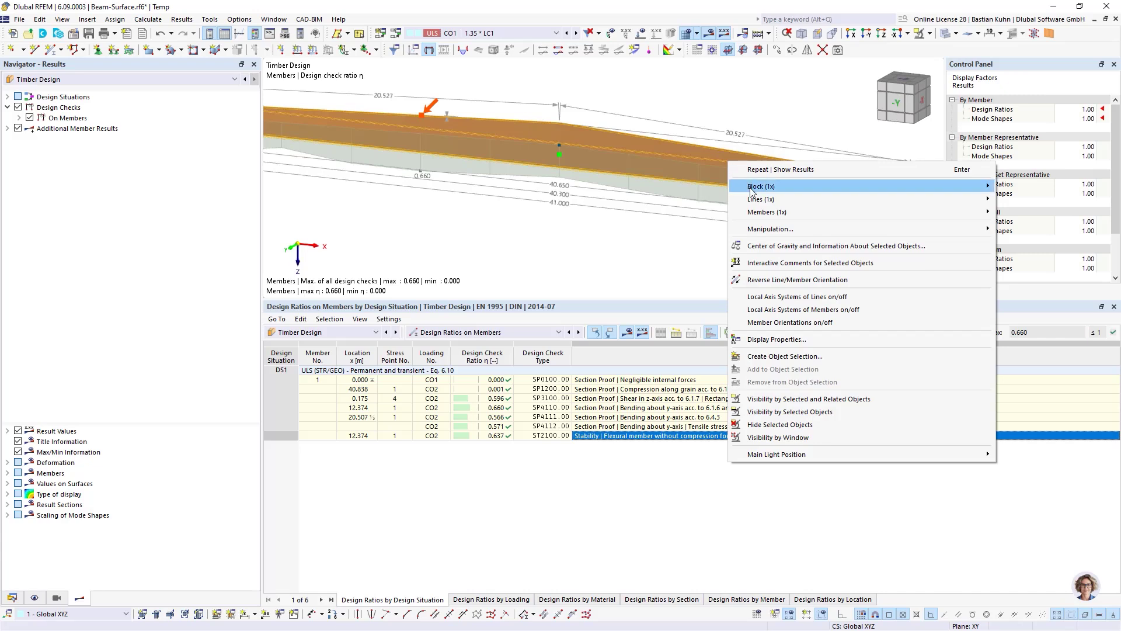
pyautogui.click(1000, 186)
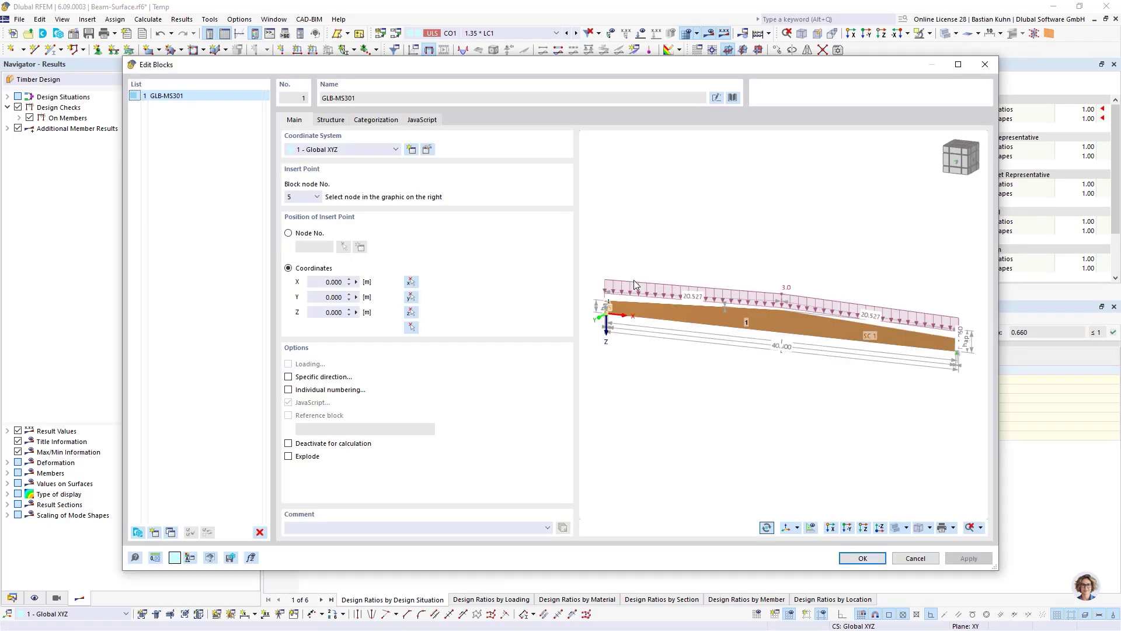
pyautogui.click(331, 120)
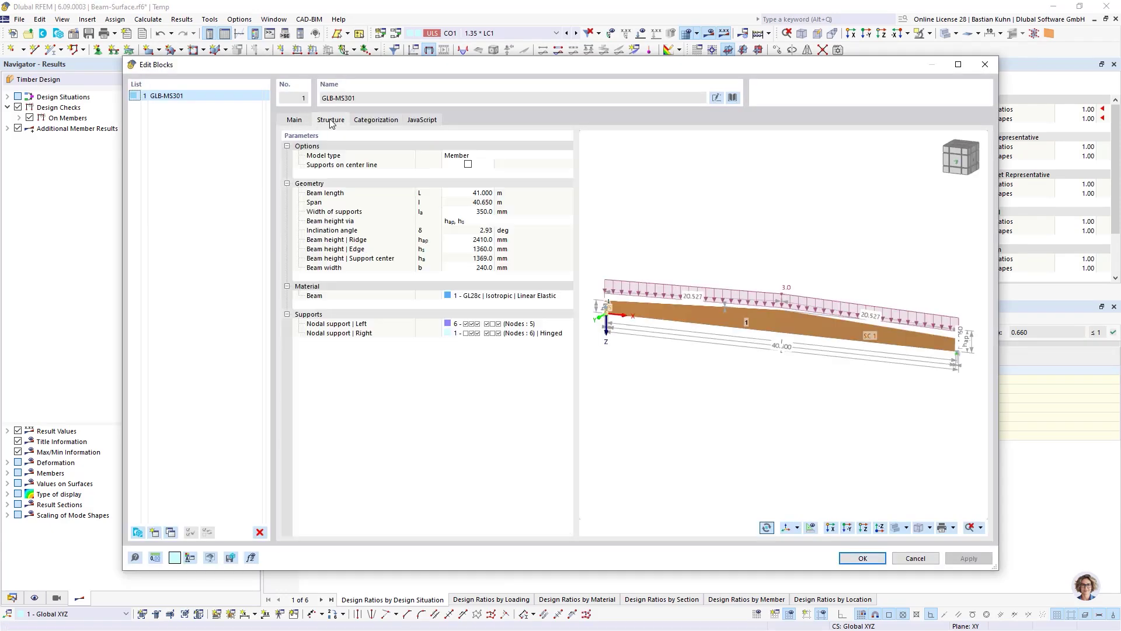
pyautogui.click(514, 156)
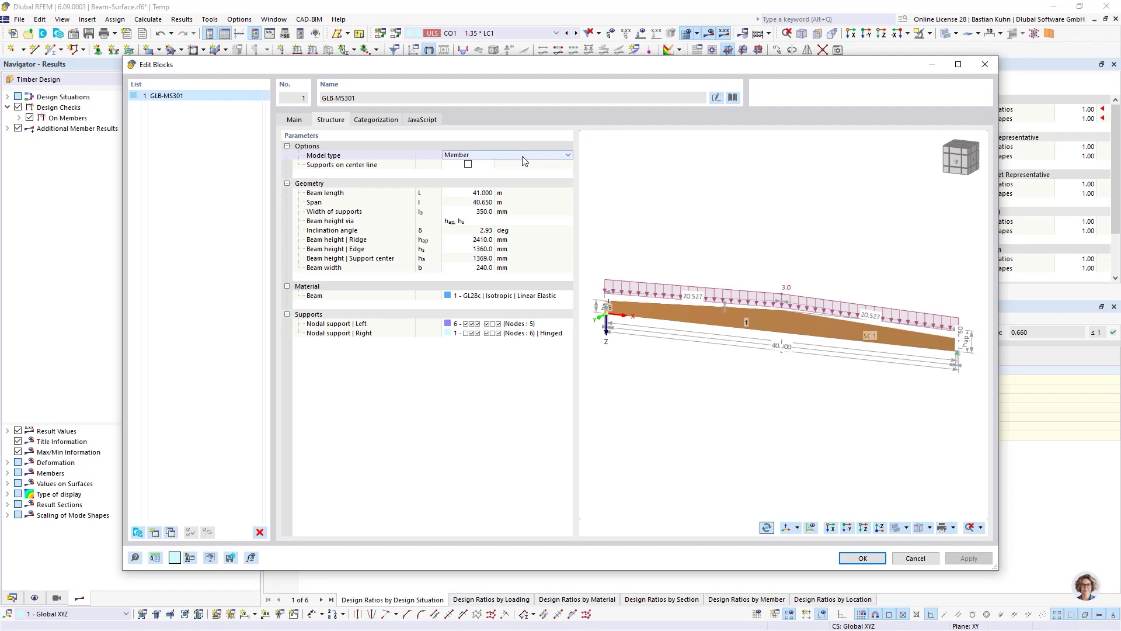
pyautogui.click(567, 156)
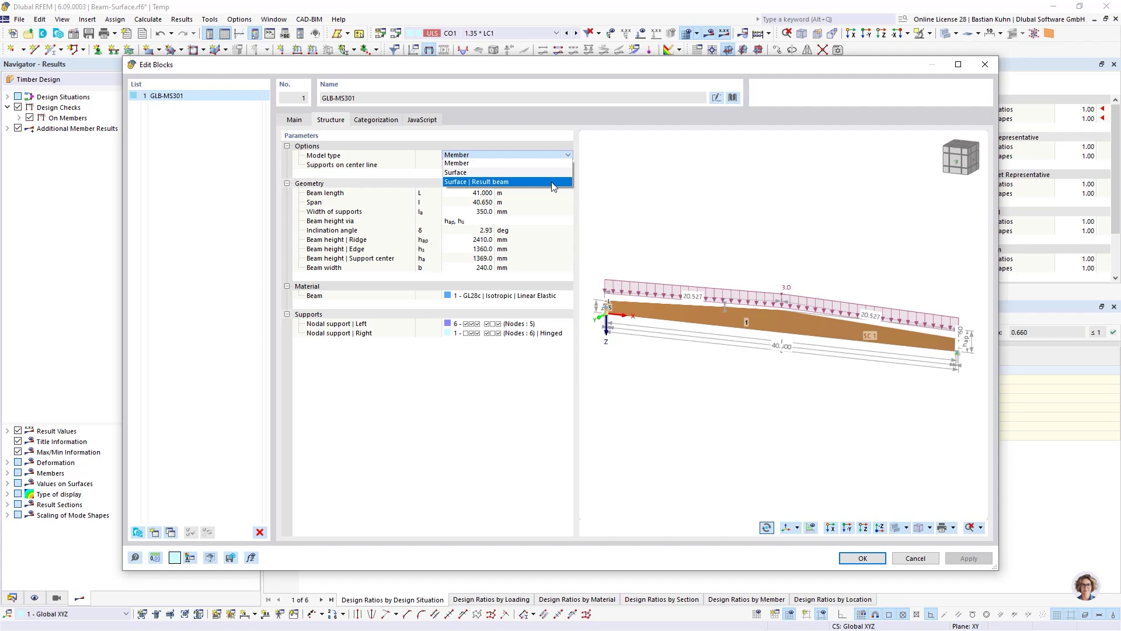
pyautogui.click(522, 188)
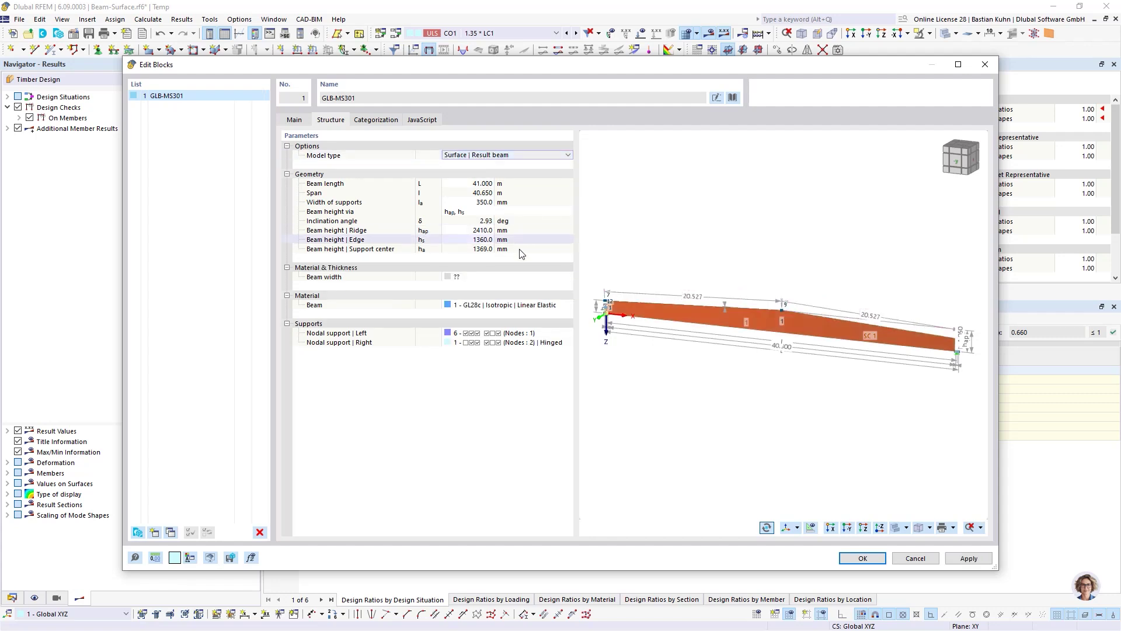
# Step: Create a new thickness for the block's beam width and assign it Glulam GL c GL28c per EN 14080:2013-08 from the material library
pyautogui.click(540, 278)
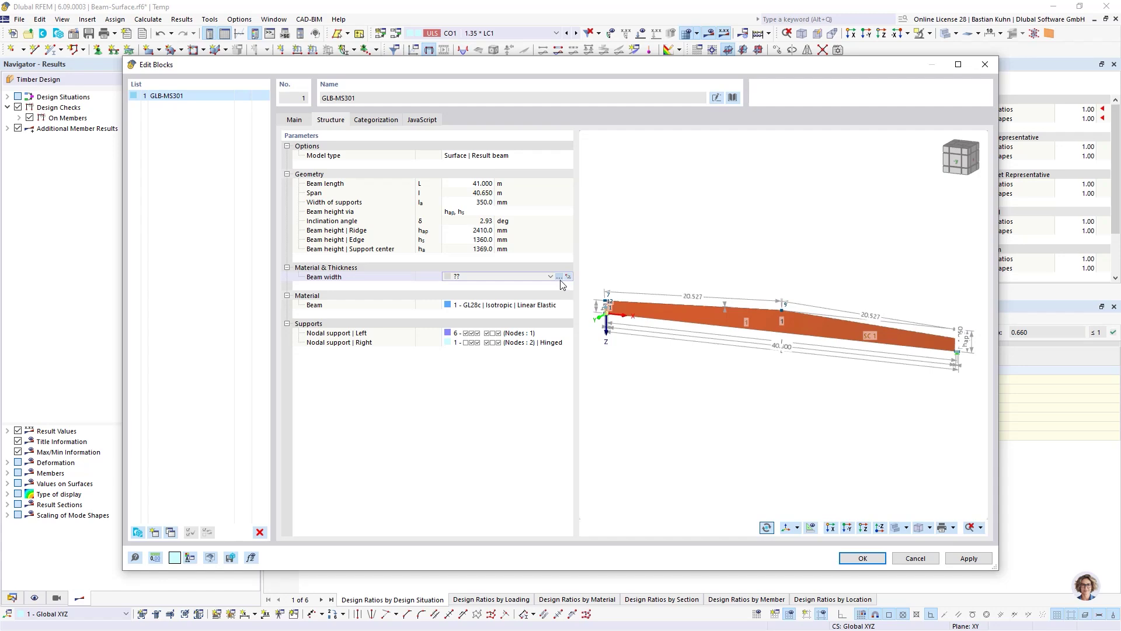
pyautogui.click(559, 277)
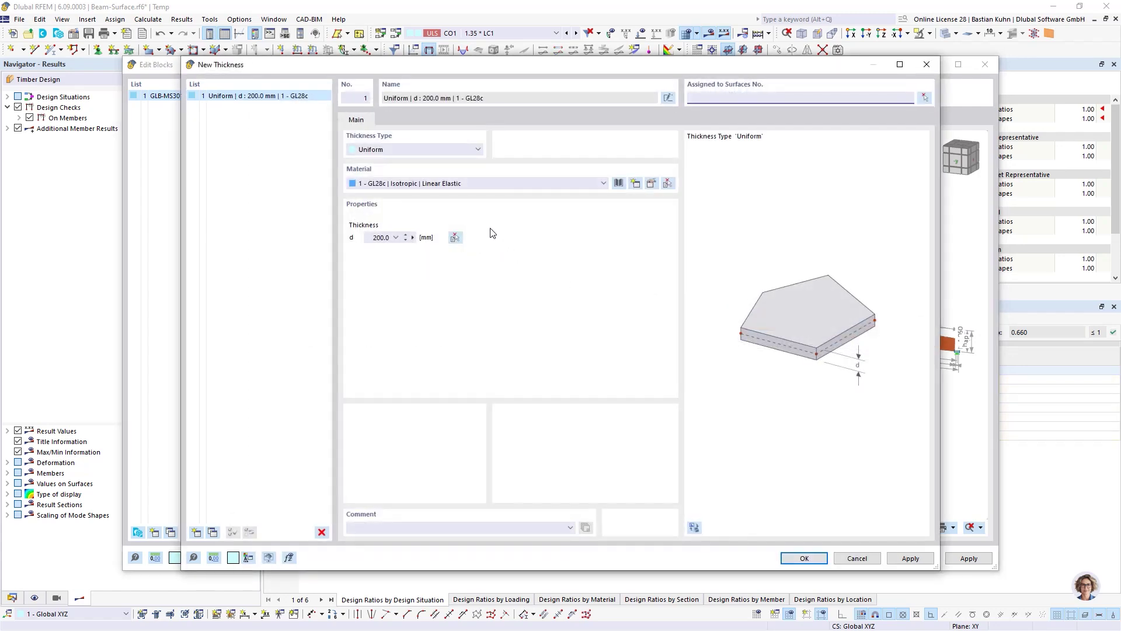
pyautogui.click(617, 183)
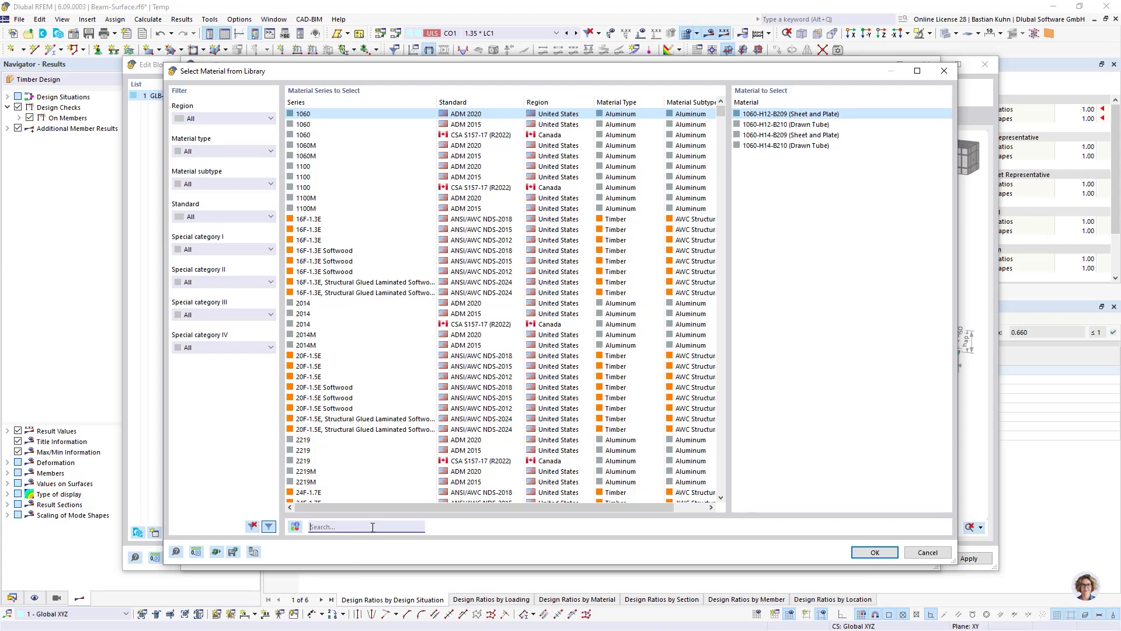
pyautogui.write('GL')
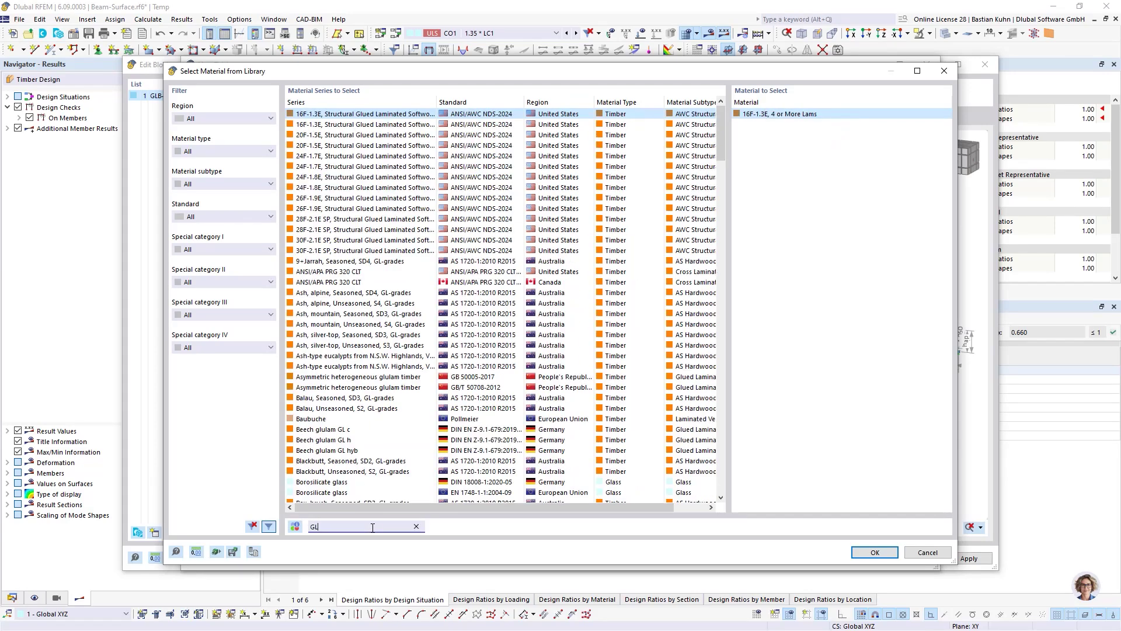
pyautogui.write('28')
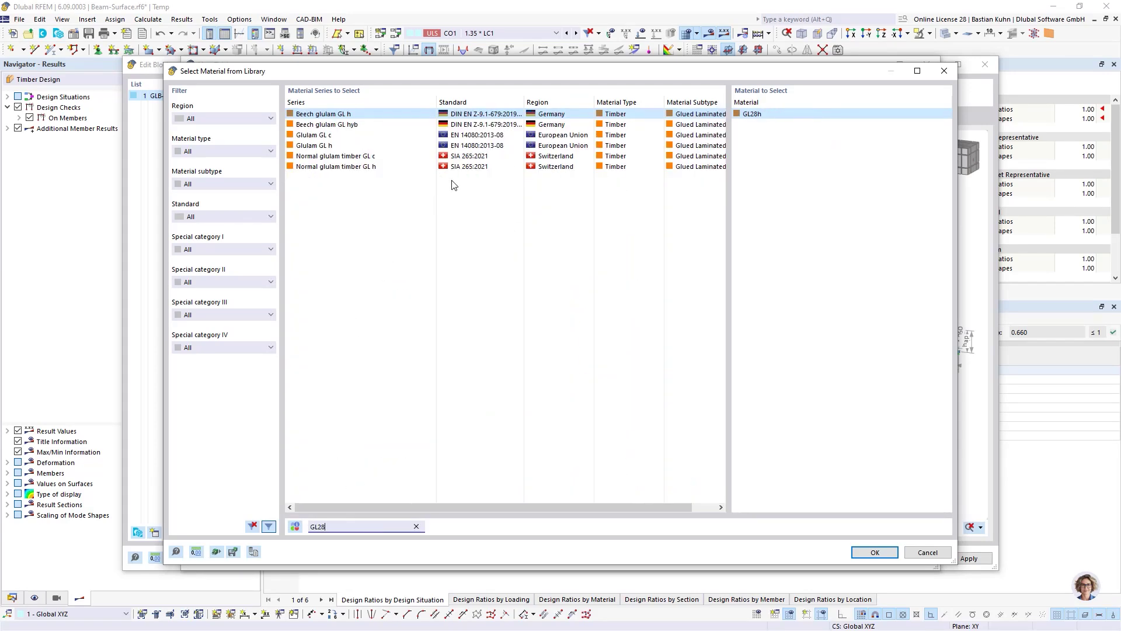
pyautogui.click(493, 135)
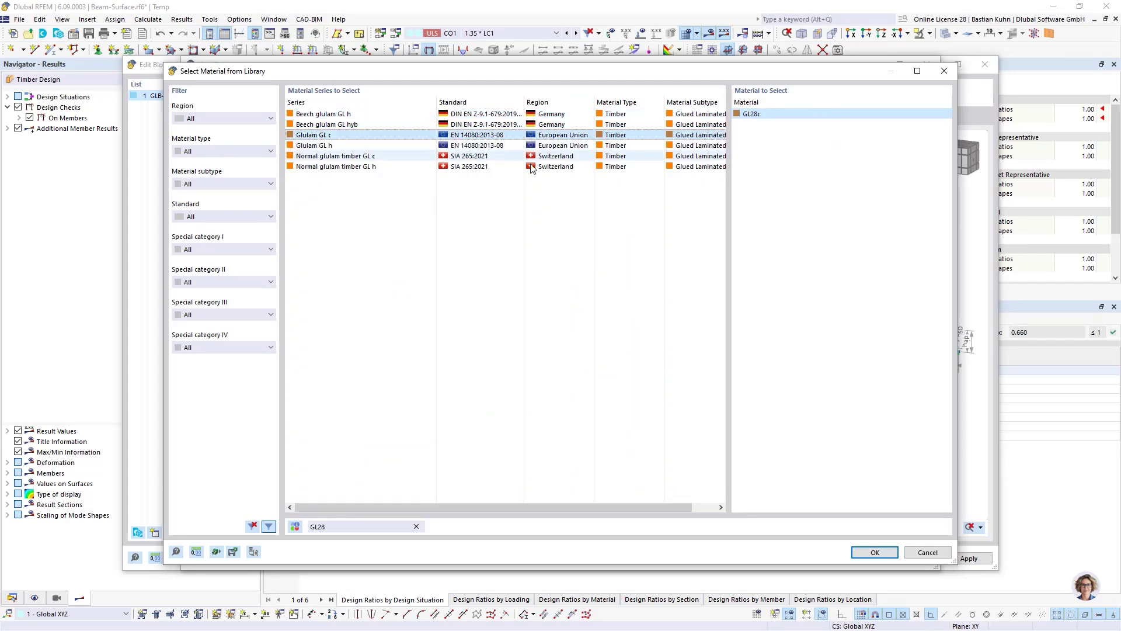
pyautogui.click(875, 553)
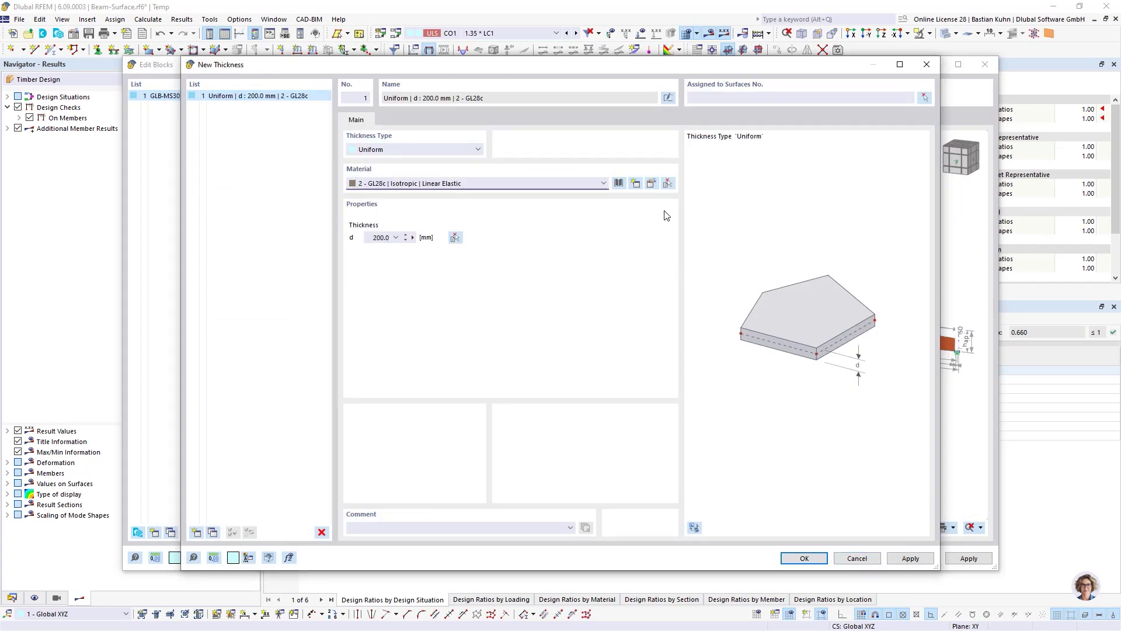
# Step: Change the new GL28c material's model to Orthotropic | Linear Elastic (Surfaces), check its stiffness parameters, and accept the material
pyautogui.click(652, 183)
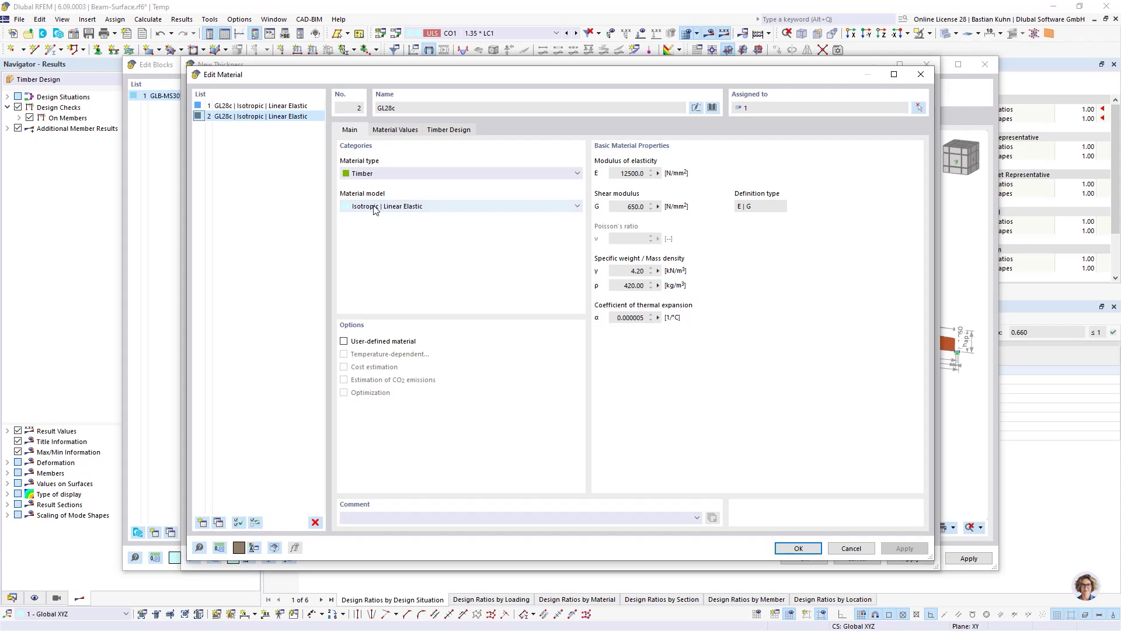
pyautogui.click(374, 208)
pyautogui.click(376, 226)
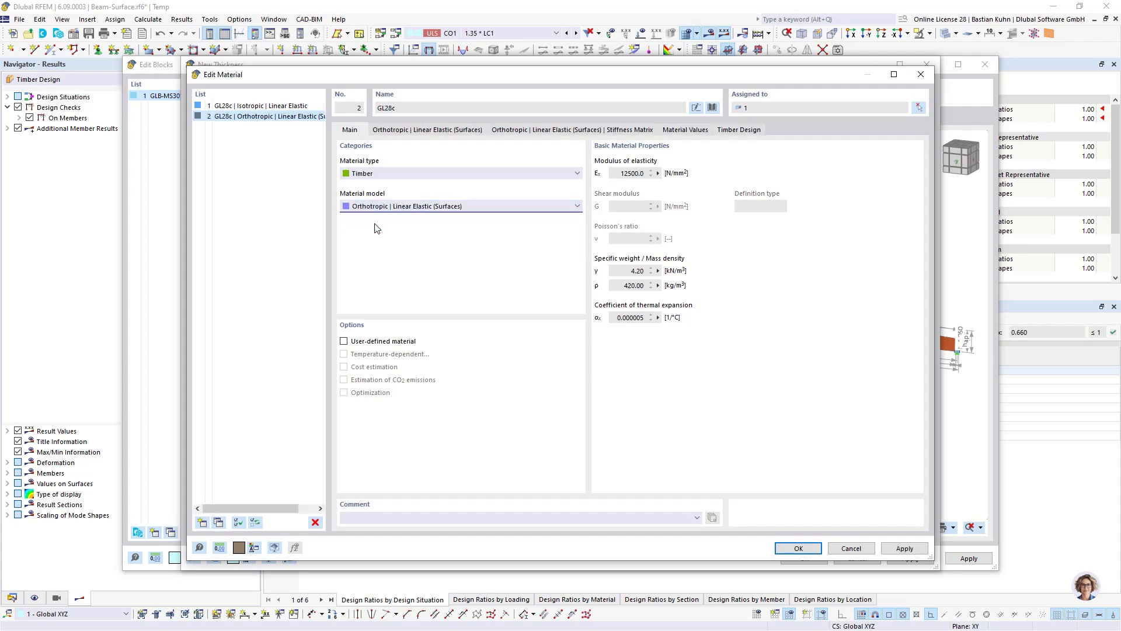
pyautogui.click(425, 130)
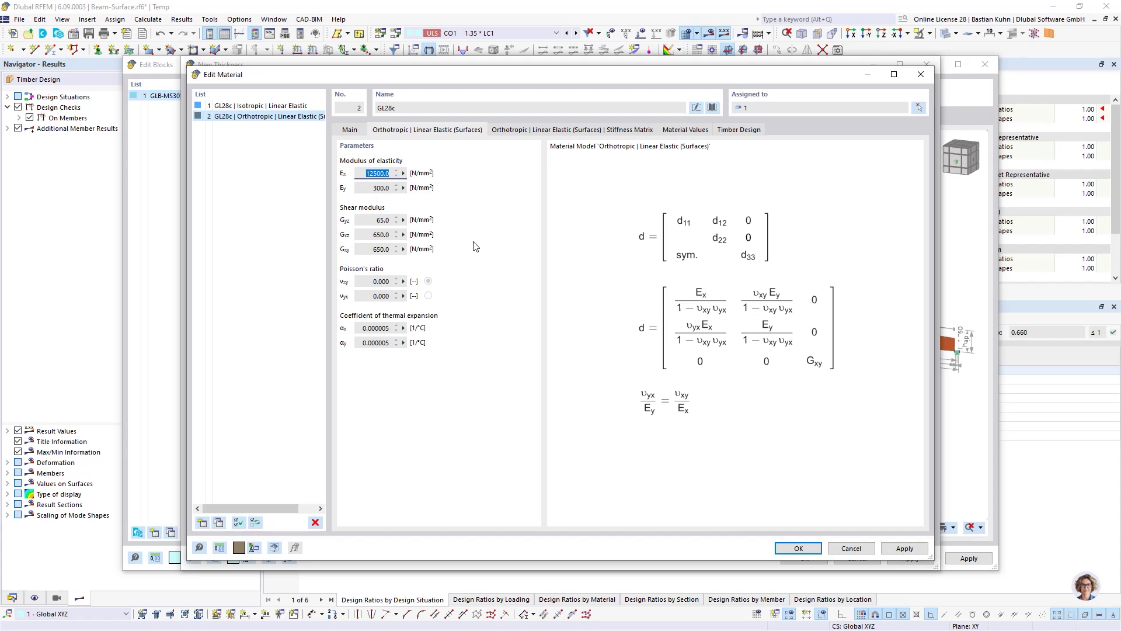
pyautogui.click(362, 177)
pyautogui.click(792, 549)
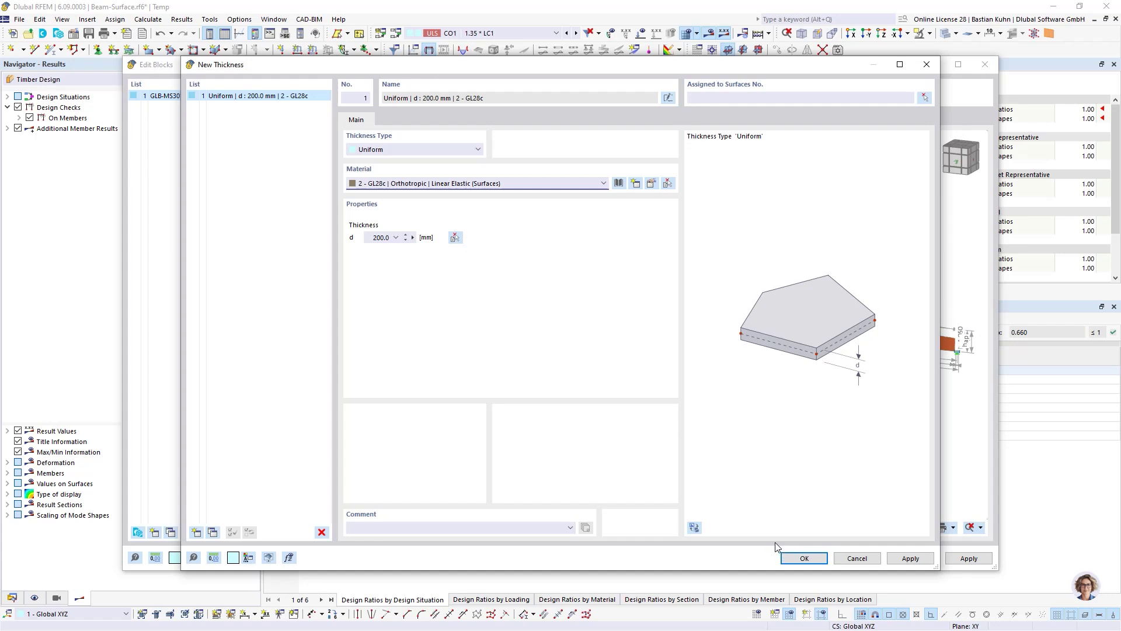
# Step: Set the uniform thickness to 240 mm and accept both the thickness and the block changes
pyautogui.click(374, 238)
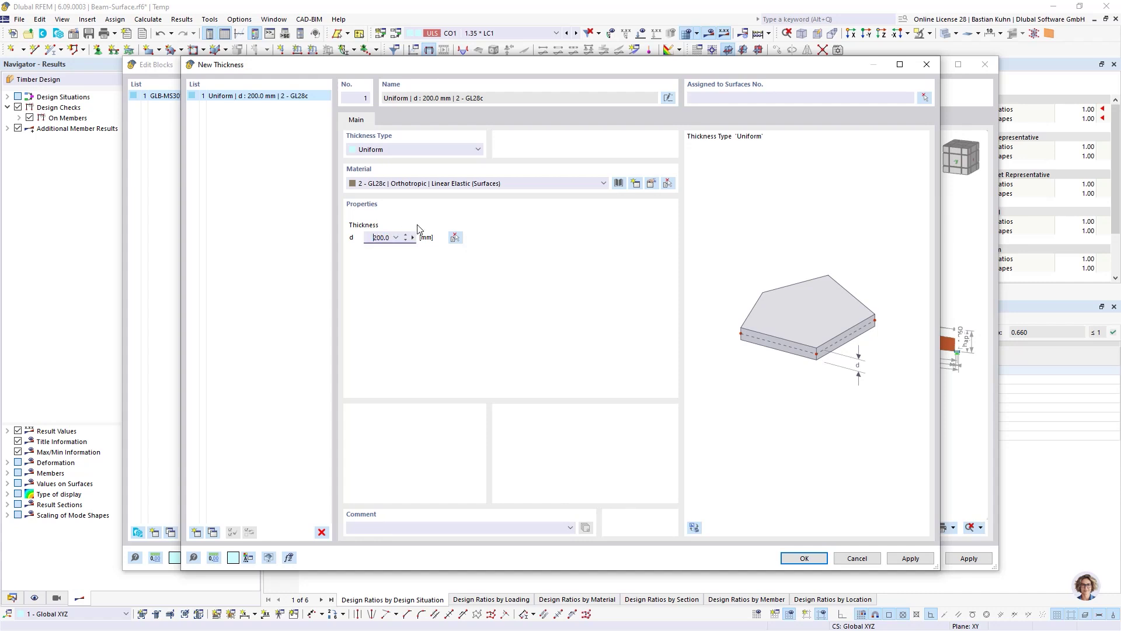
pyautogui.moveTo(368, 237); pyautogui.dragTo(424, 240)
pyautogui.write('240')
pyautogui.click(805, 557)
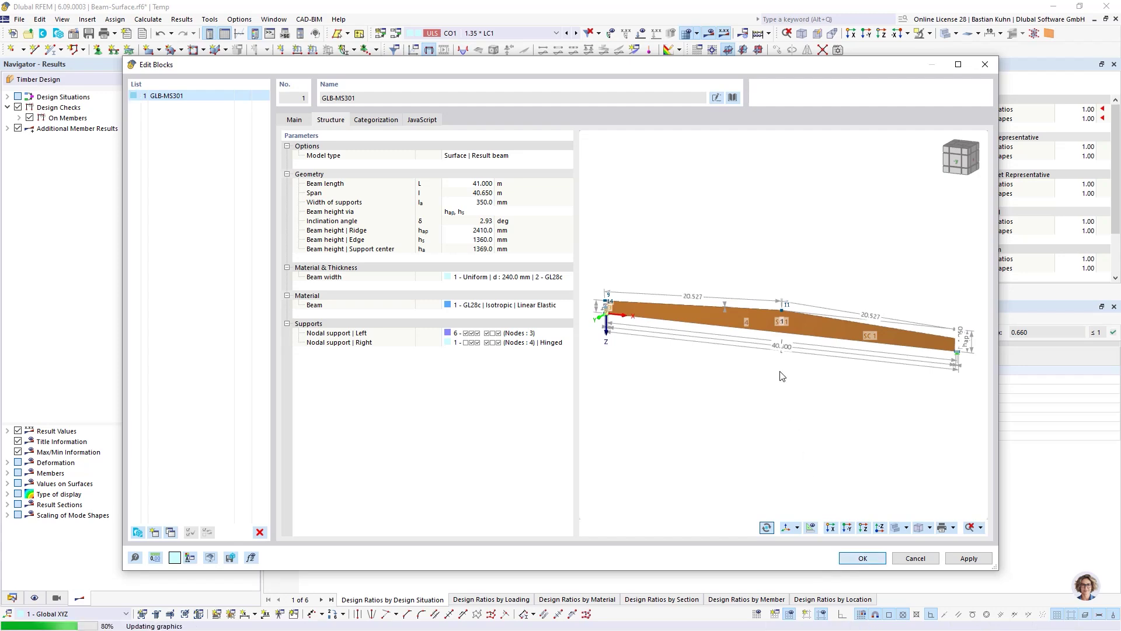
pyautogui.press('Return')
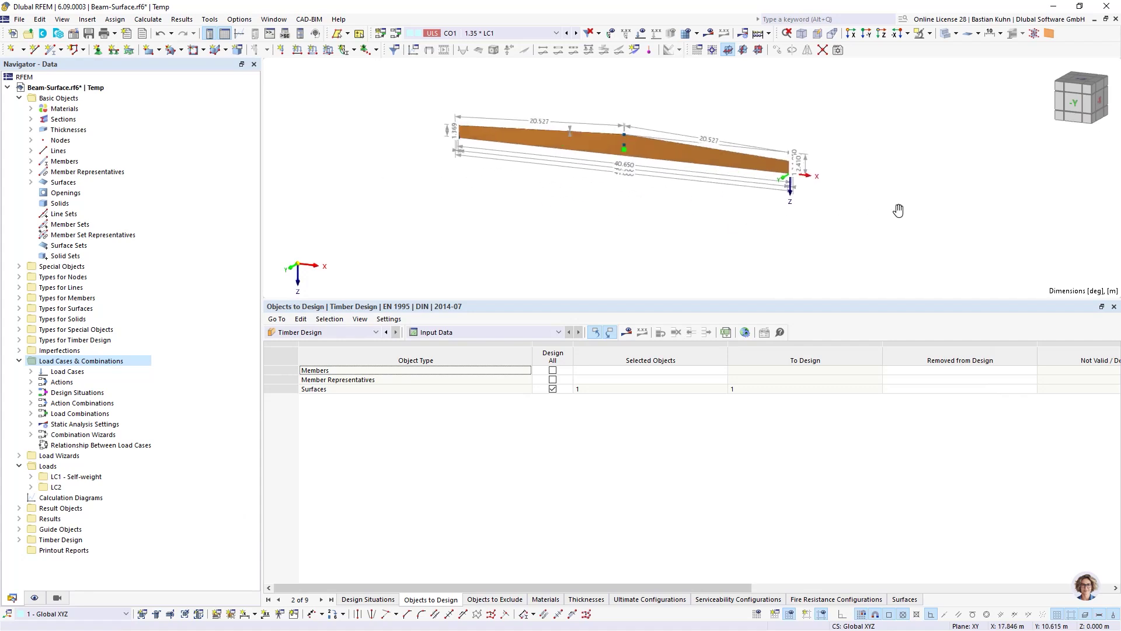
# Step: Show the model in wireframe display and generate the finite element mesh of the beam surface
pyautogui.click(946, 33)
pyautogui.scroll(2, 611, 149)
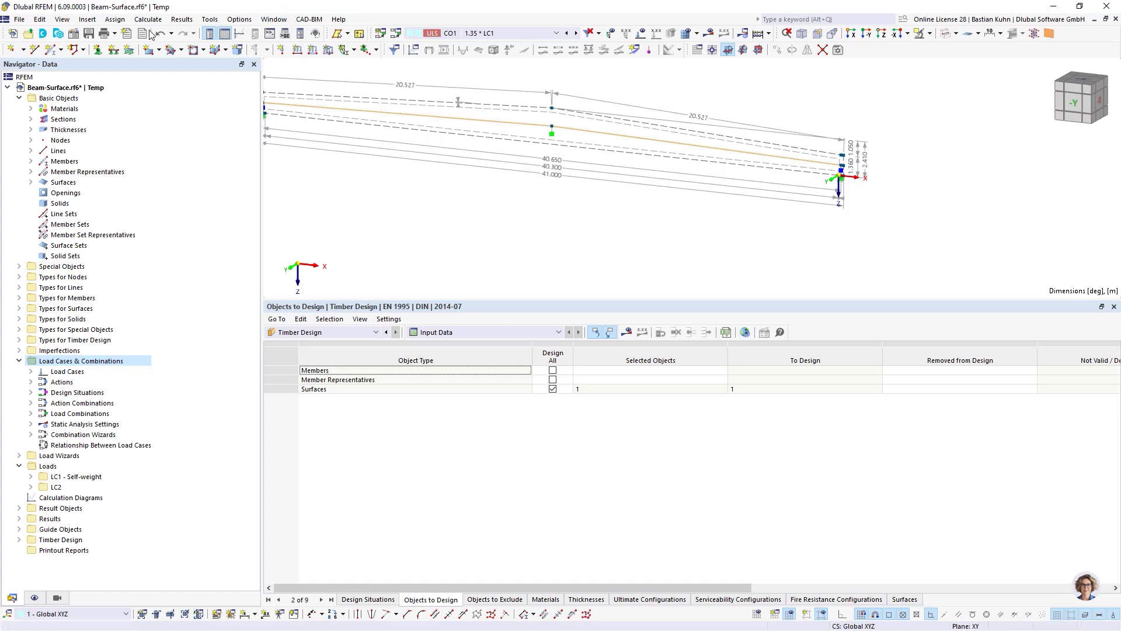
pyautogui.click(178, 21)
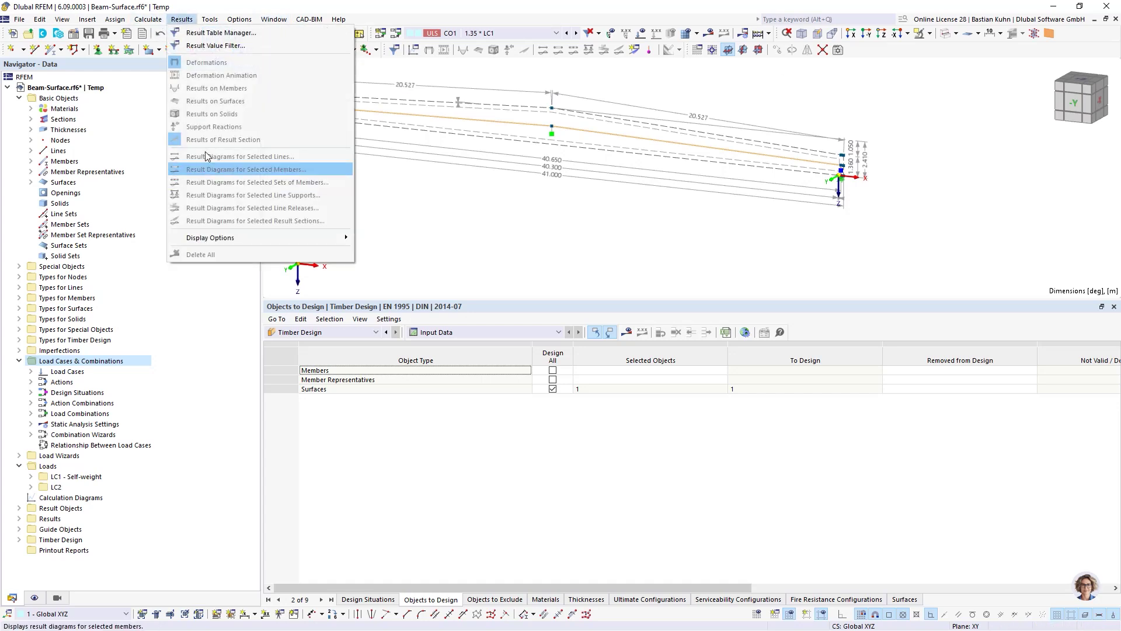
pyautogui.moveTo(147, 23)
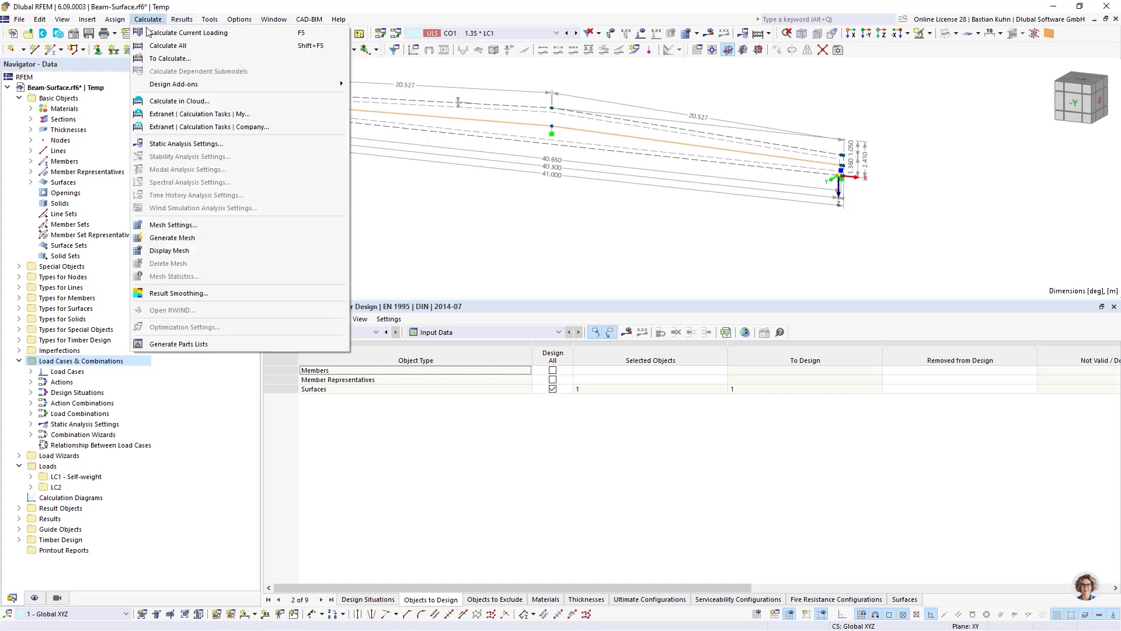
pyautogui.click(161, 238)
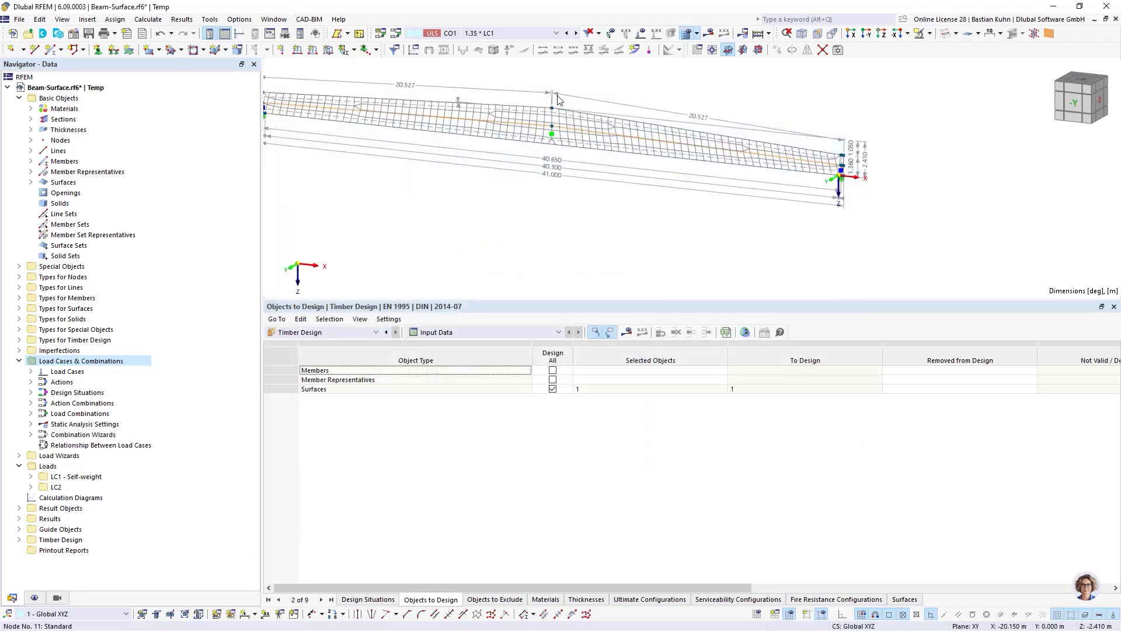
pyautogui.scroll(2, 558, 100)
pyautogui.scroll(-2, 581, 177)
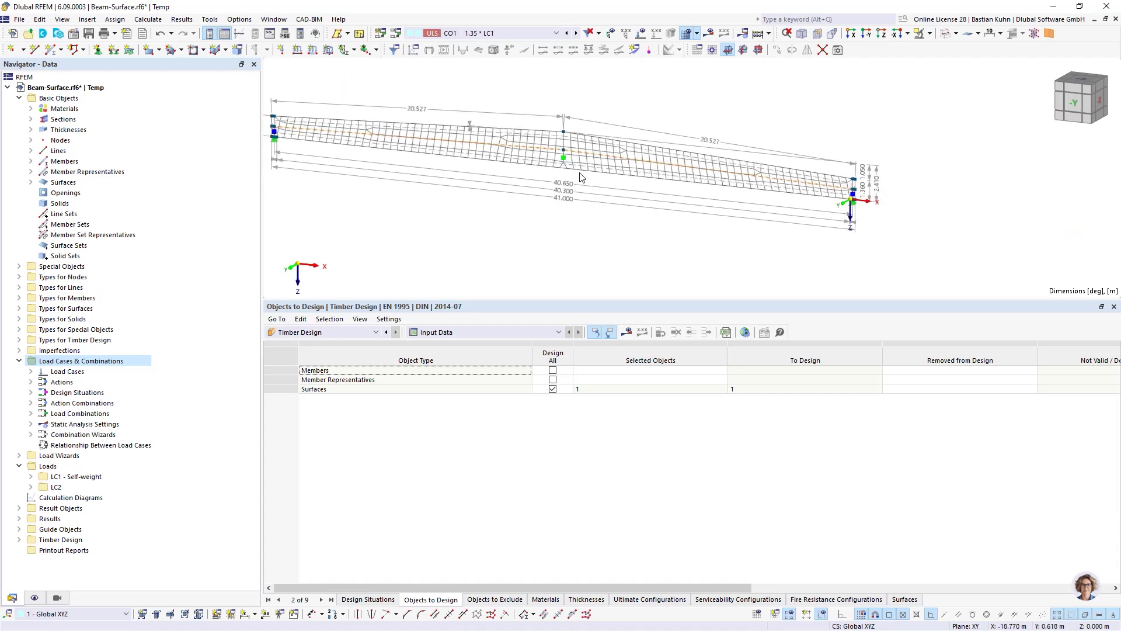
# Step: Examine the result beam member's stress integration, nodes, design types and design configurations, and accept the member dialog
pyautogui.rightClick(508, 150)
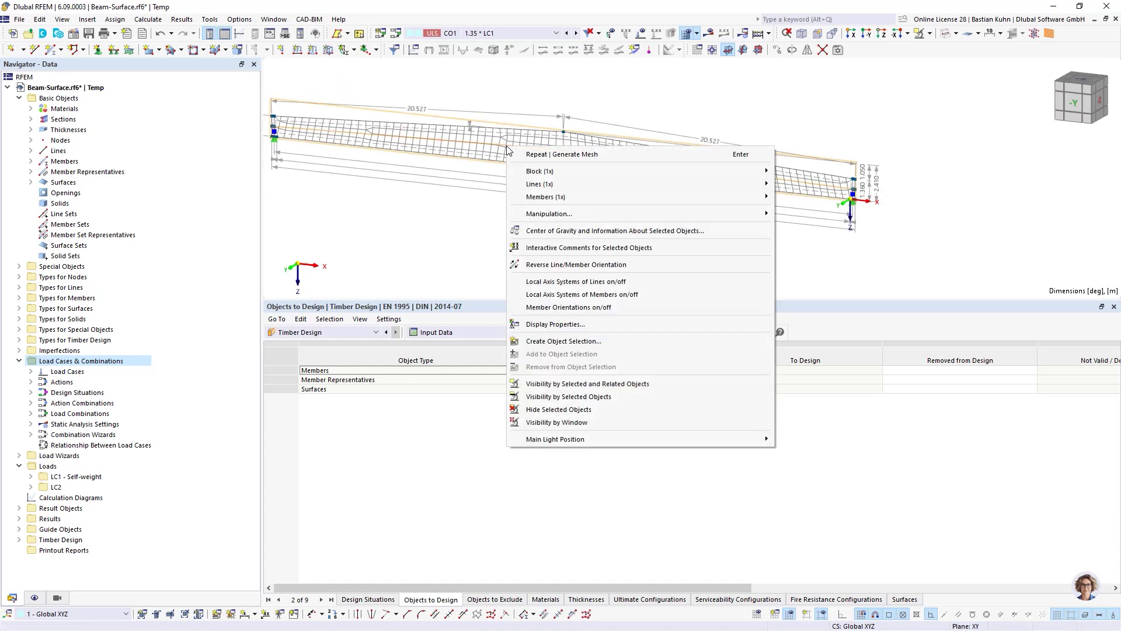
pyautogui.moveTo(654, 197)
pyautogui.click(795, 202)
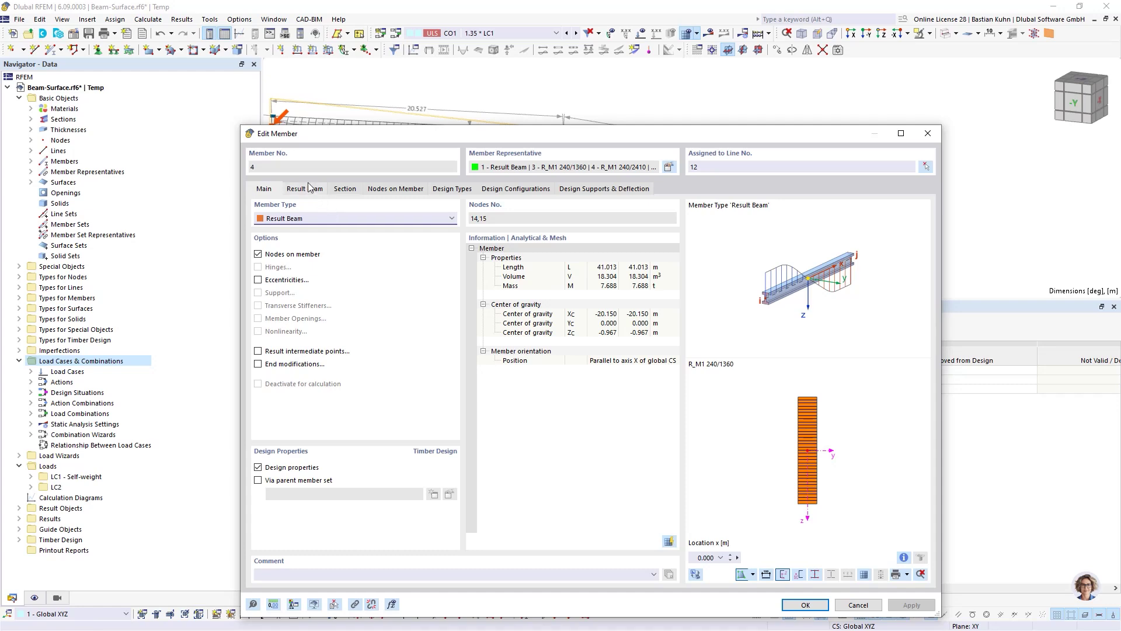
pyautogui.click(309, 190)
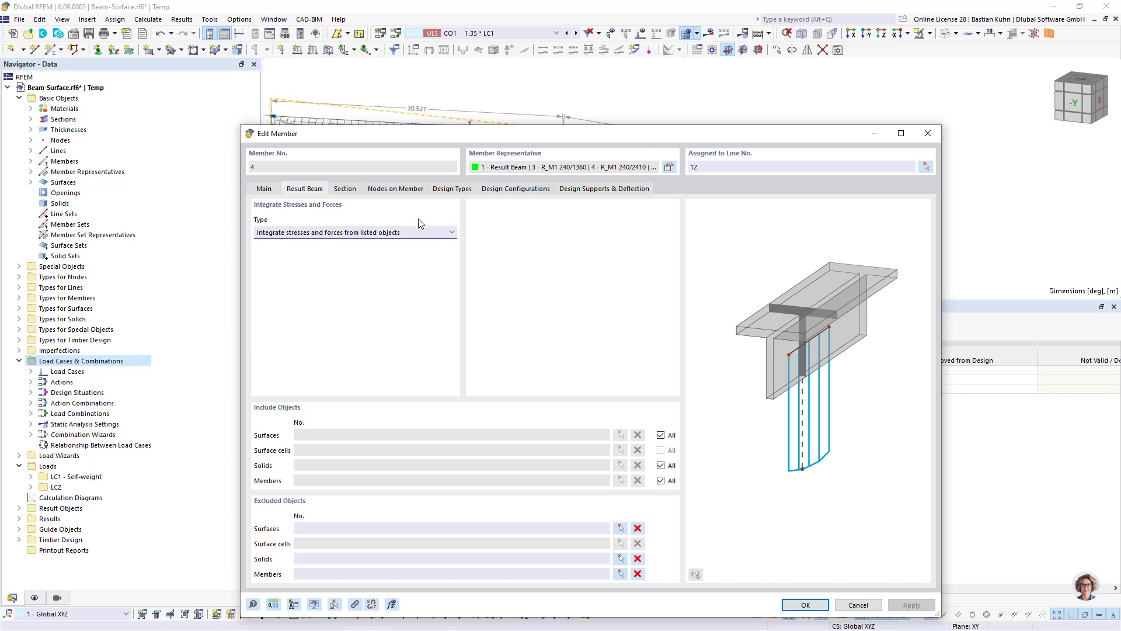
pyautogui.click(402, 193)
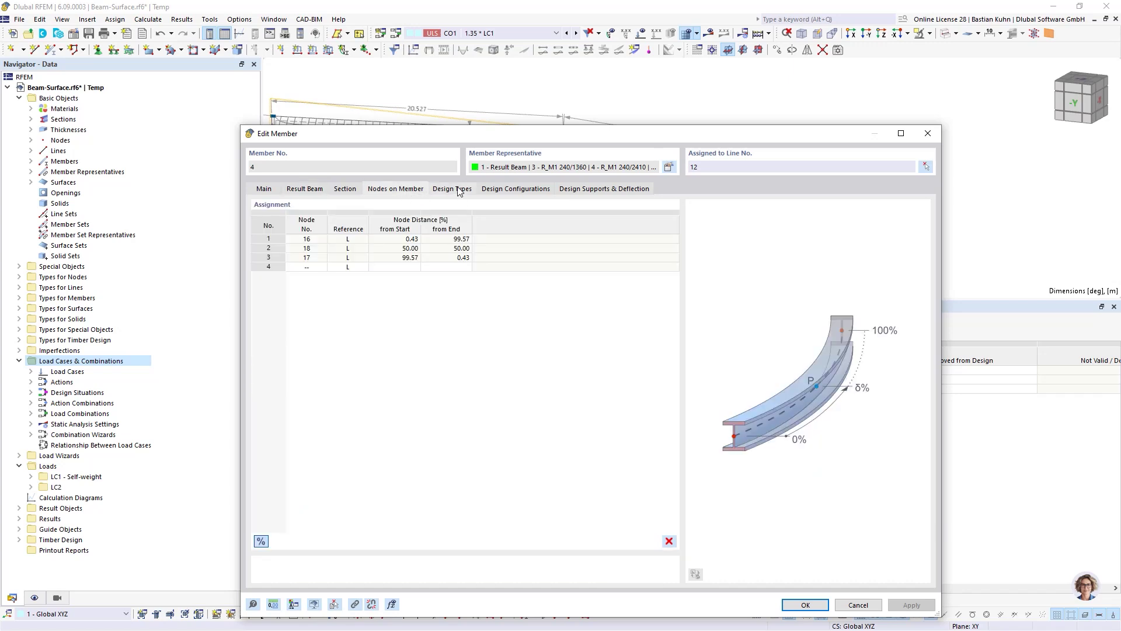
pyautogui.click(456, 193)
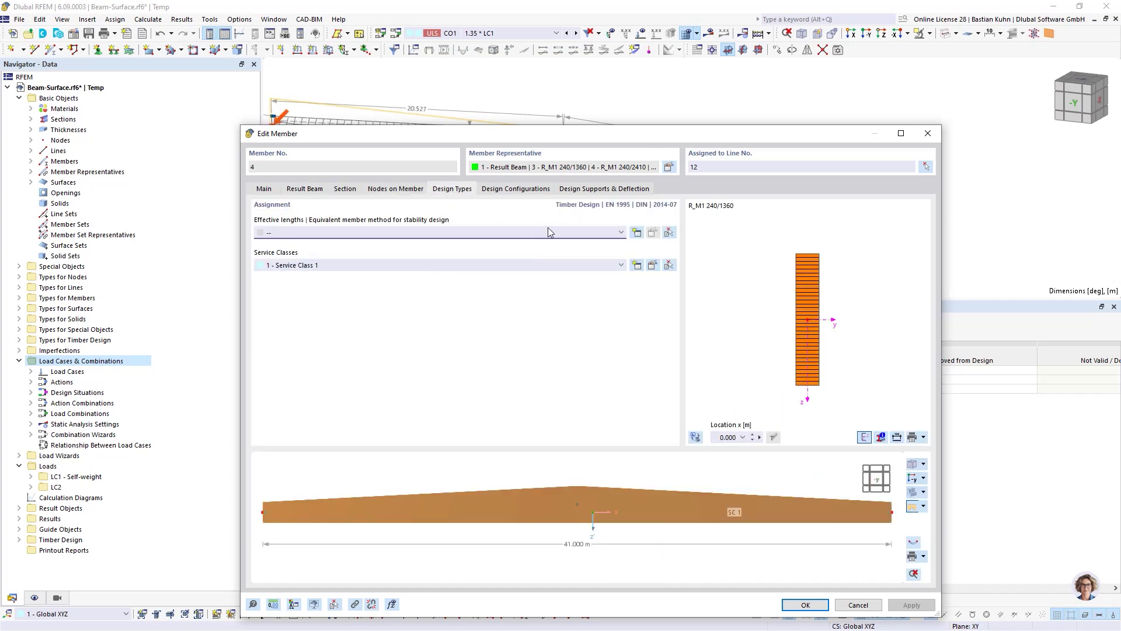
pyautogui.click(568, 234)
pyautogui.click(529, 253)
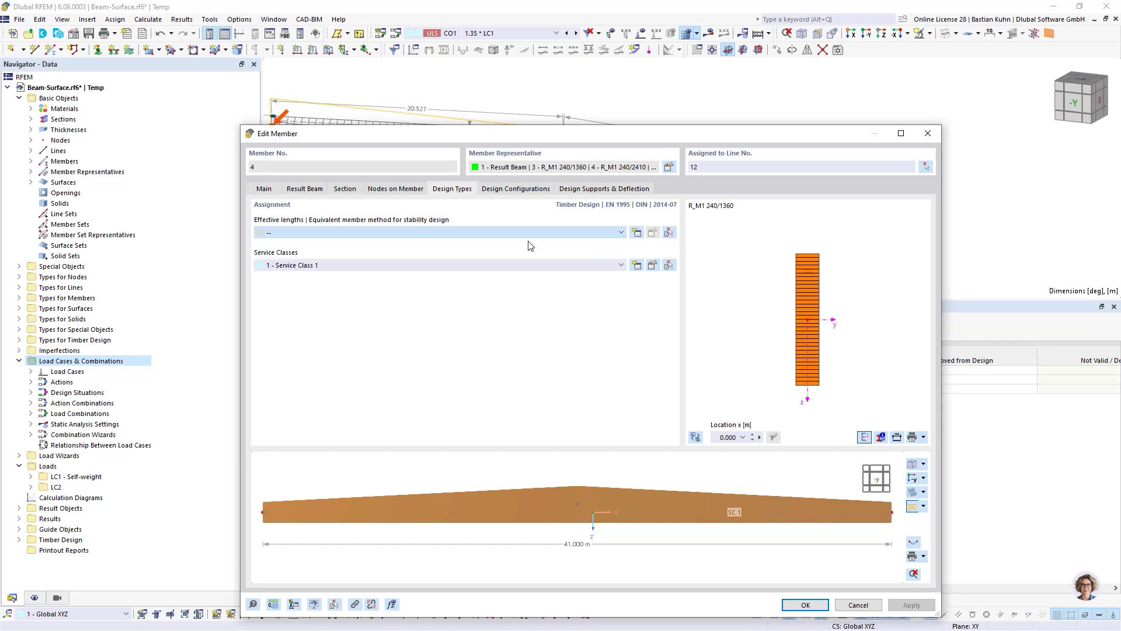
pyautogui.click(517, 189)
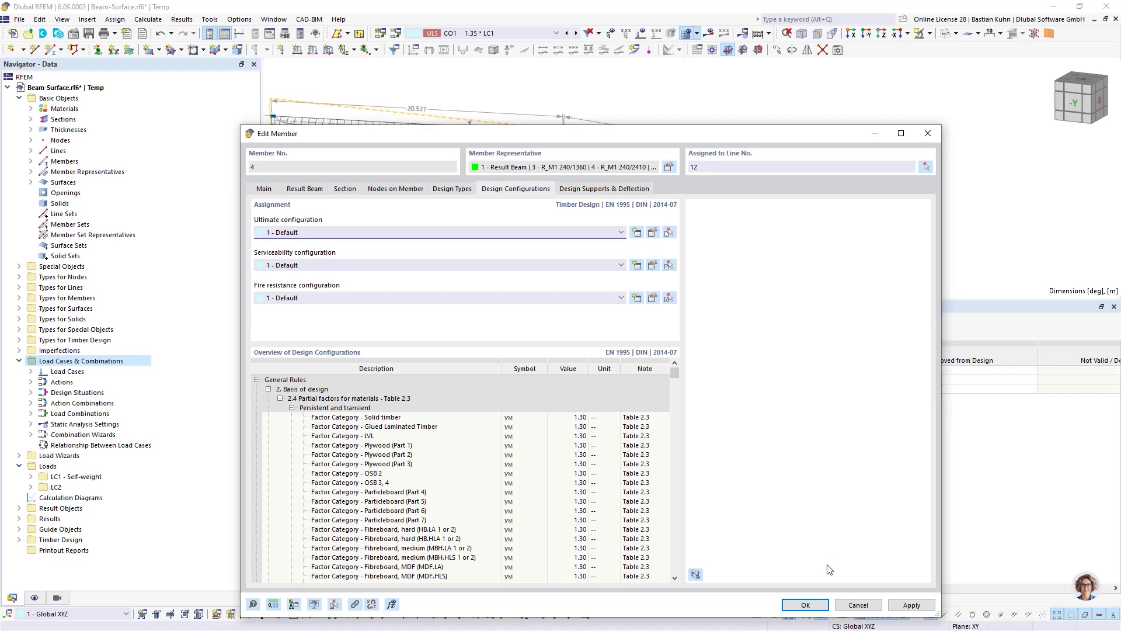
pyautogui.click(805, 606)
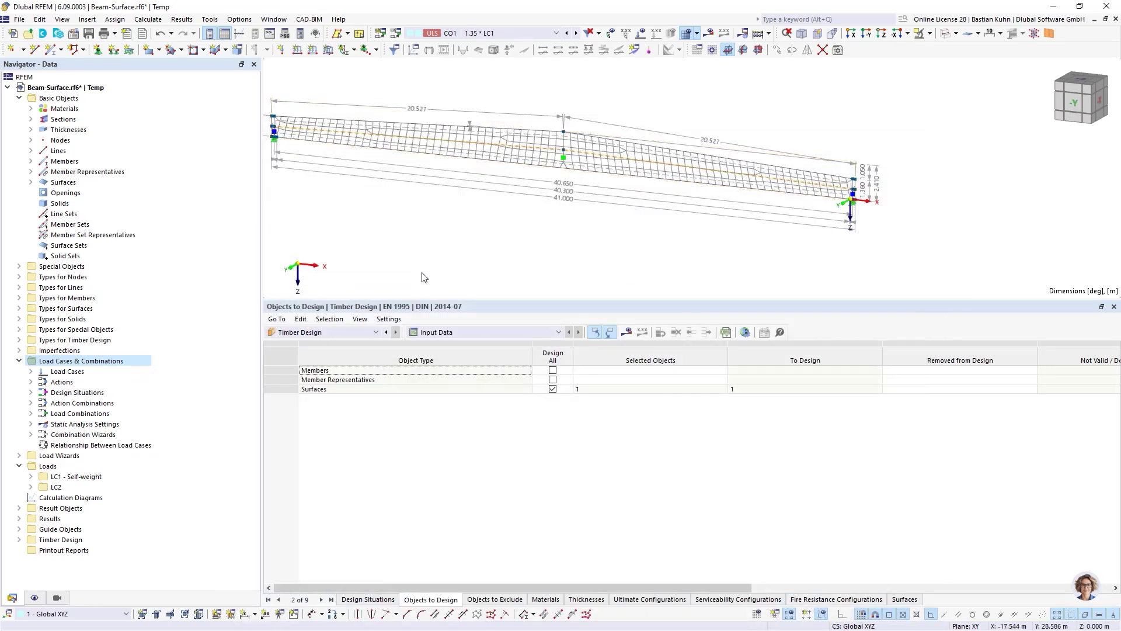
# Step: In load case LC1 - Self-weight, create a uniform 3.0 kN/m line load in direction ZL on upper edge lines 7 and 8
pyautogui.click(480, 33)
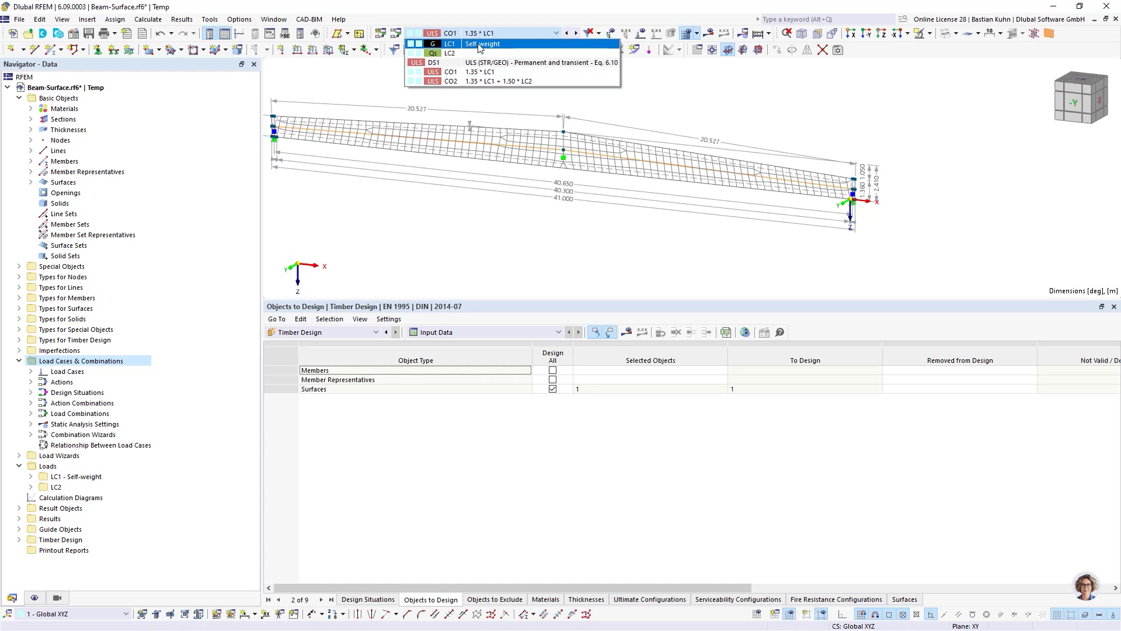
pyautogui.click(480, 45)
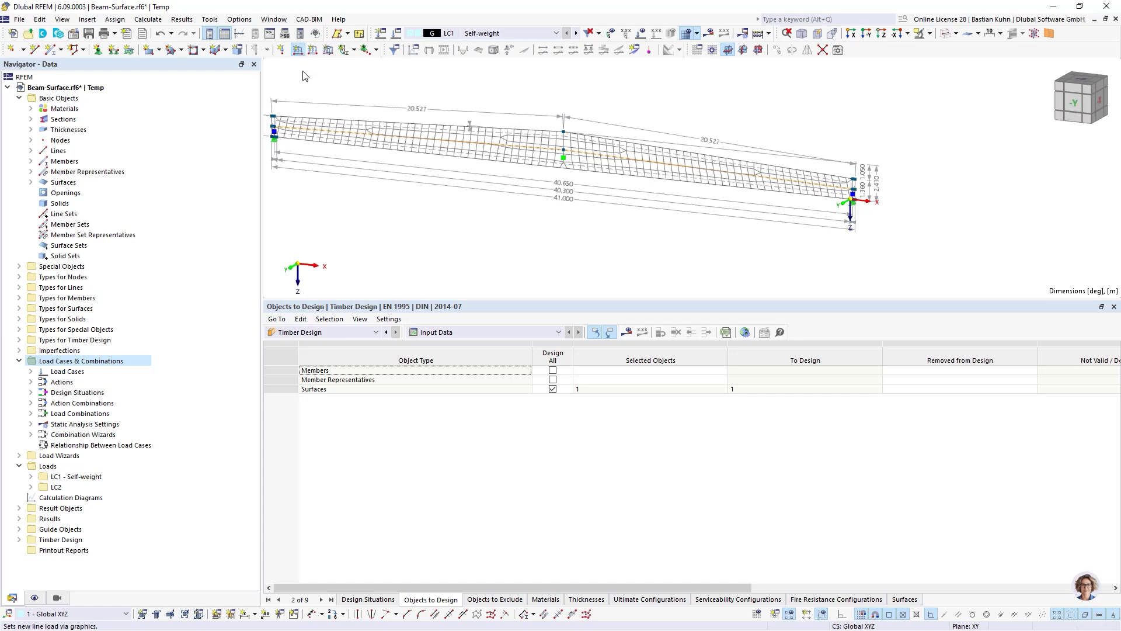
pyautogui.moveTo(436, 187); pyautogui.dragTo(501, 188)
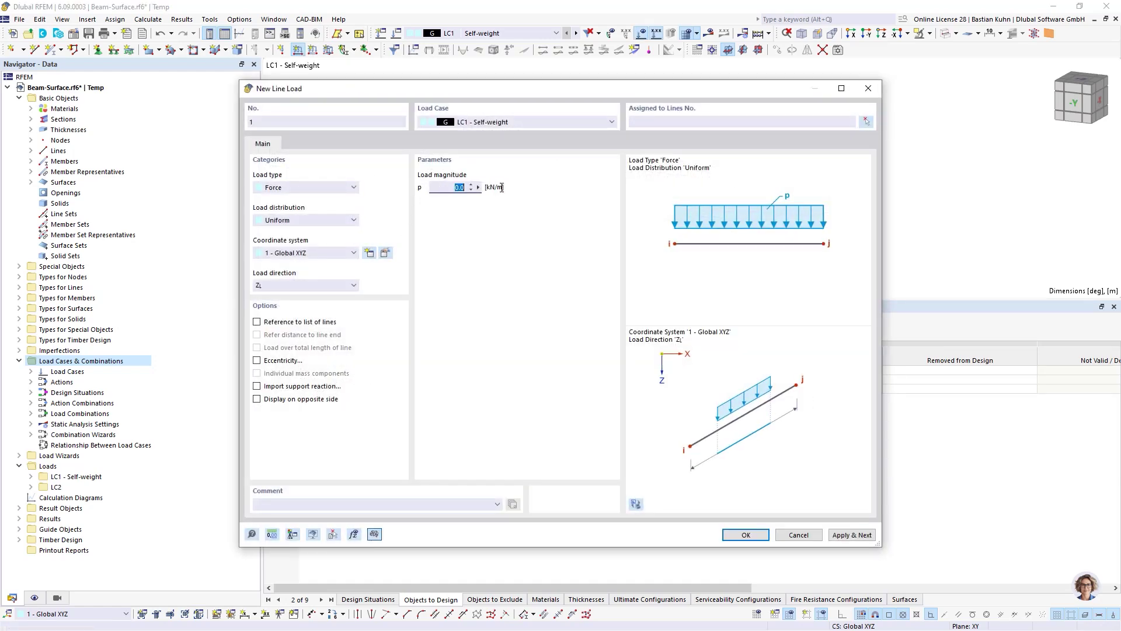
pyautogui.write('3')
pyautogui.click(865, 124)
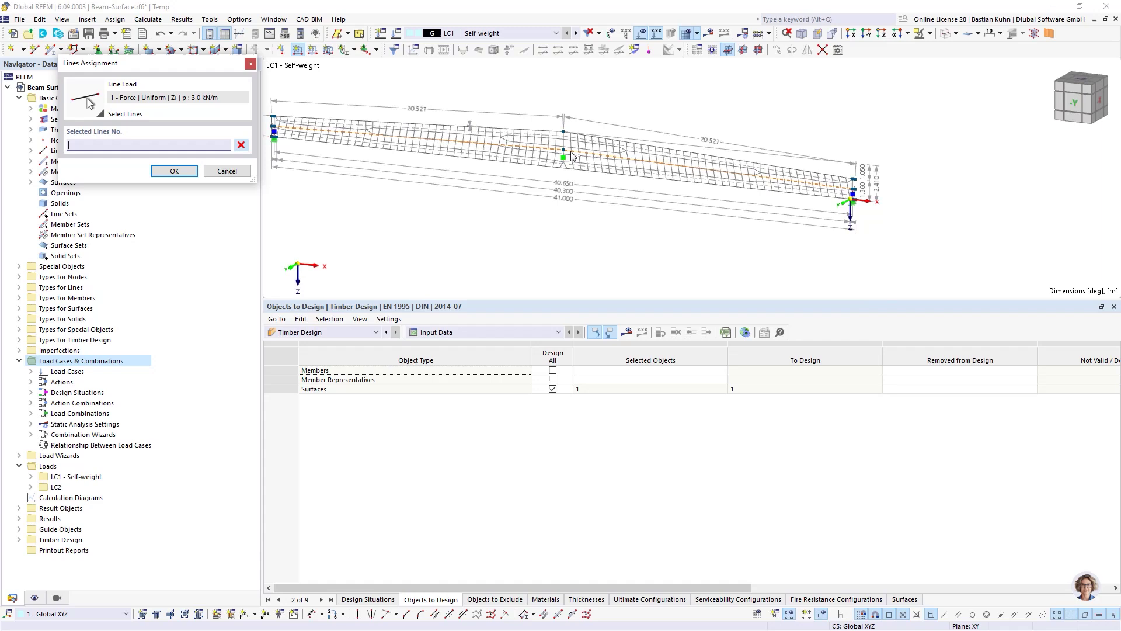
pyautogui.click(479, 126)
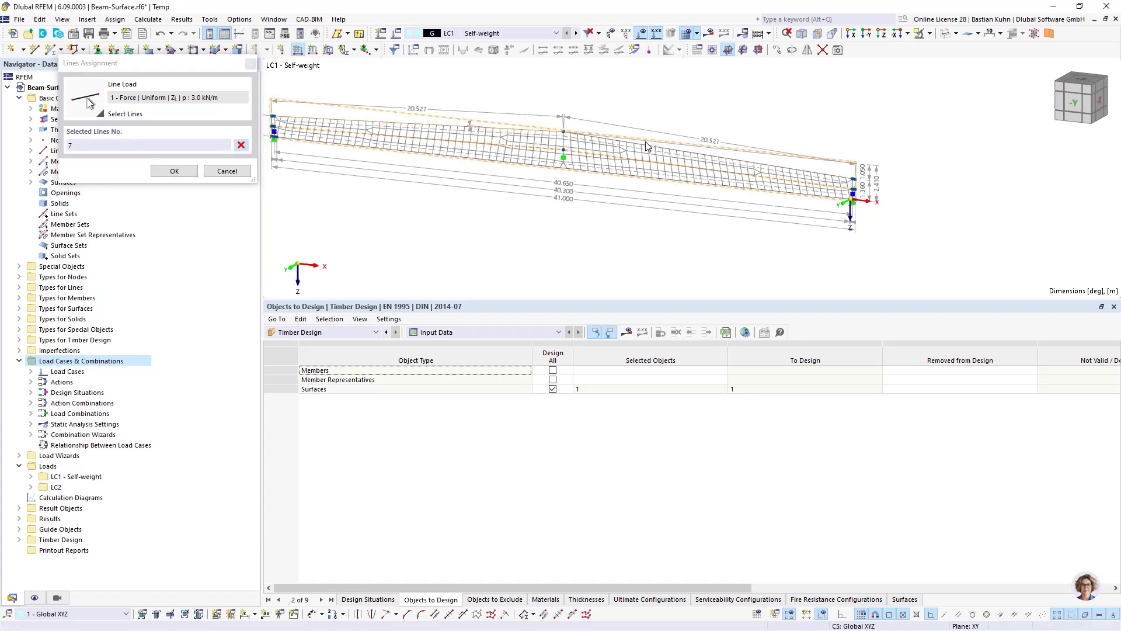
pyautogui.click(644, 144)
pyautogui.click(174, 170)
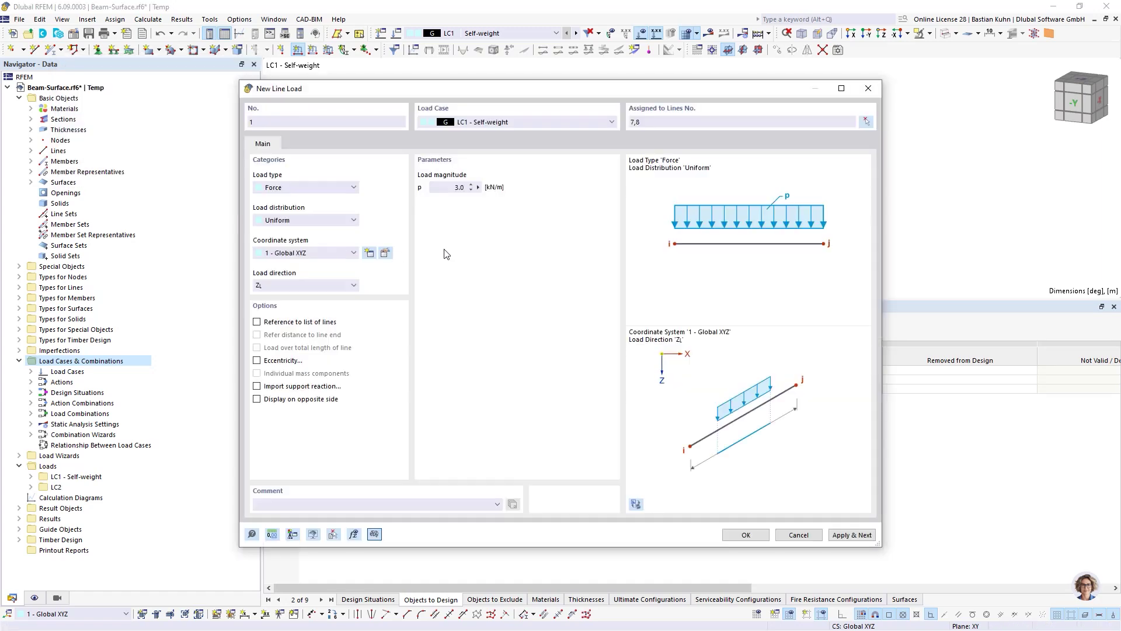
pyautogui.click(841, 538)
# Step: Create another uniform 3.0 kN/m line load on lines 7 and 8, assigned to load case LC2, and accept it
pyautogui.click(601, 121)
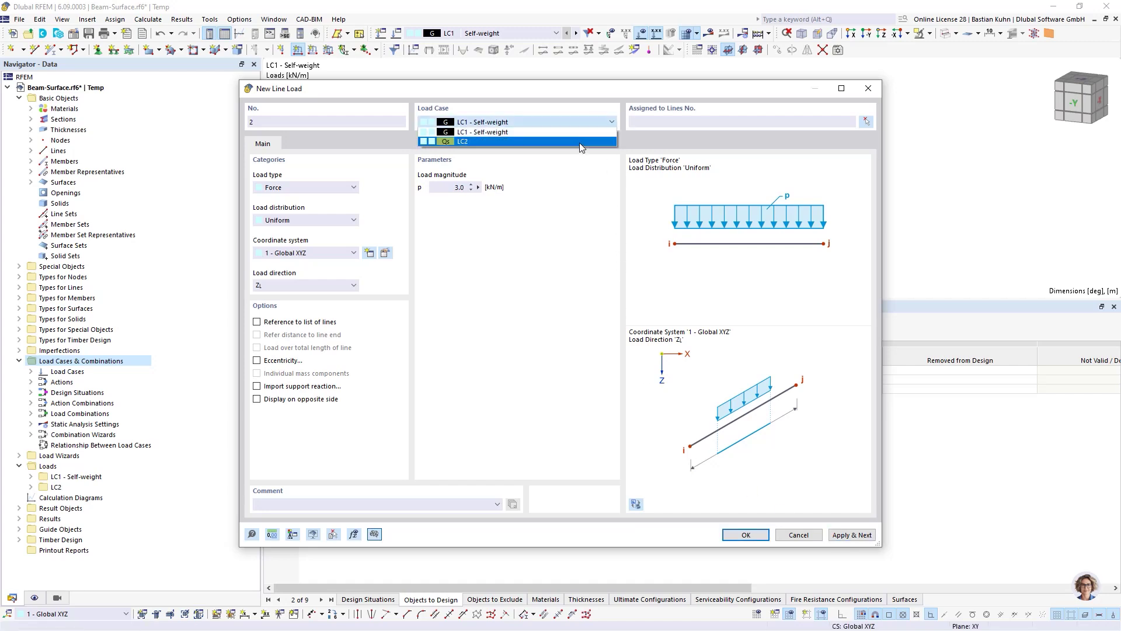
pyautogui.click(580, 141)
pyautogui.click(655, 123)
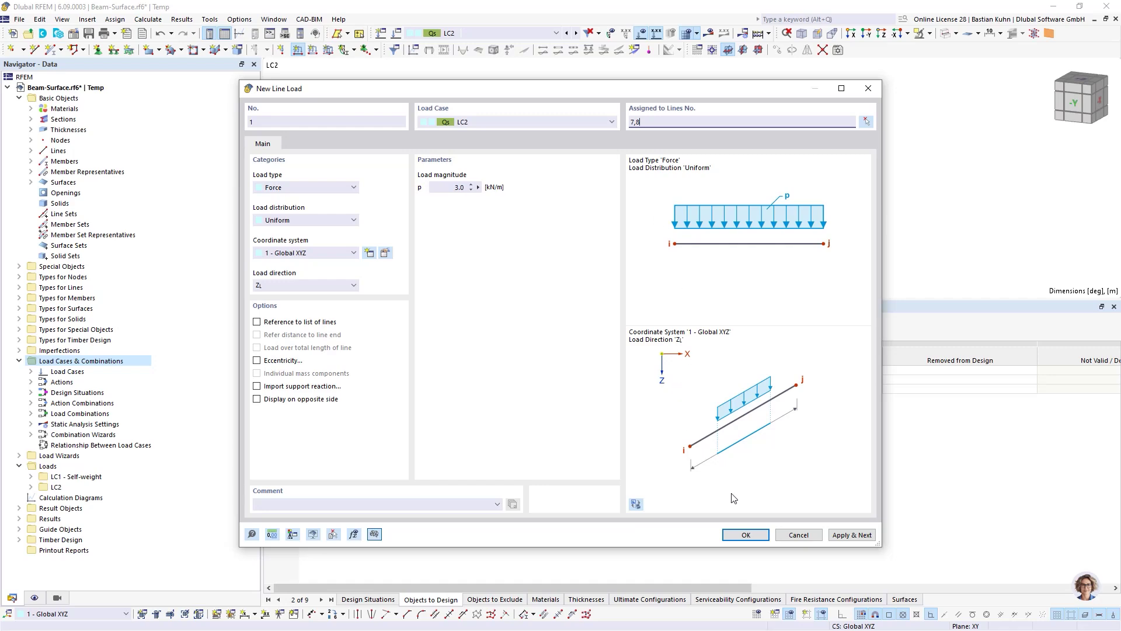
pyautogui.write('7,8')
pyautogui.click(745, 535)
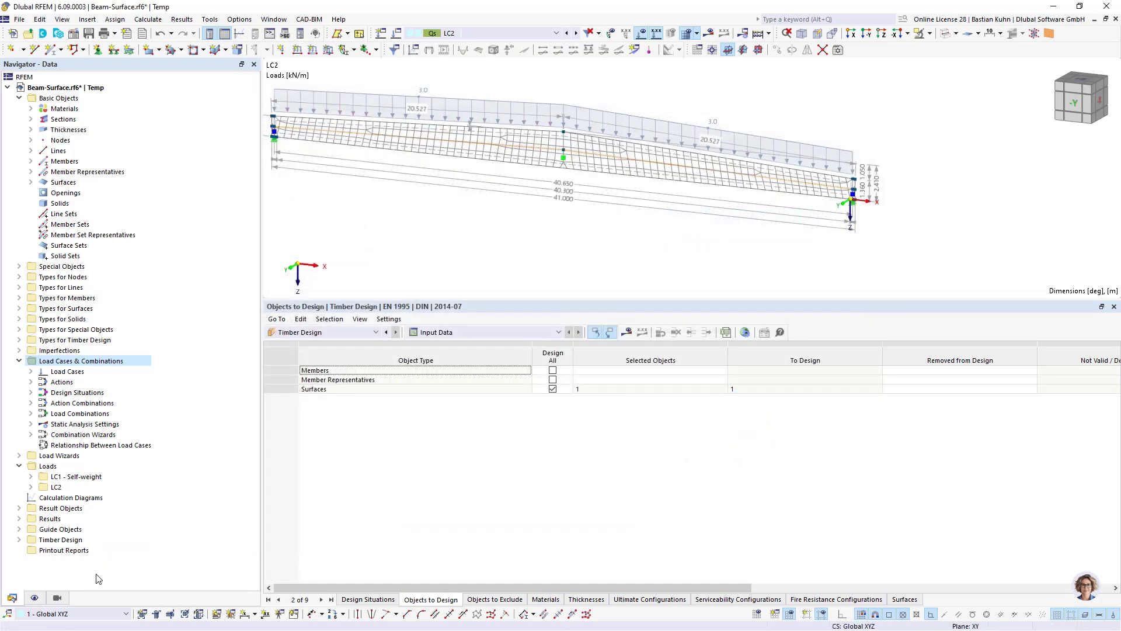
# Step: Turn off the finite element mesh display so only the beam outline and loads are shown
pyautogui.click(34, 598)
pyautogui.scroll(-10, 17, 380)
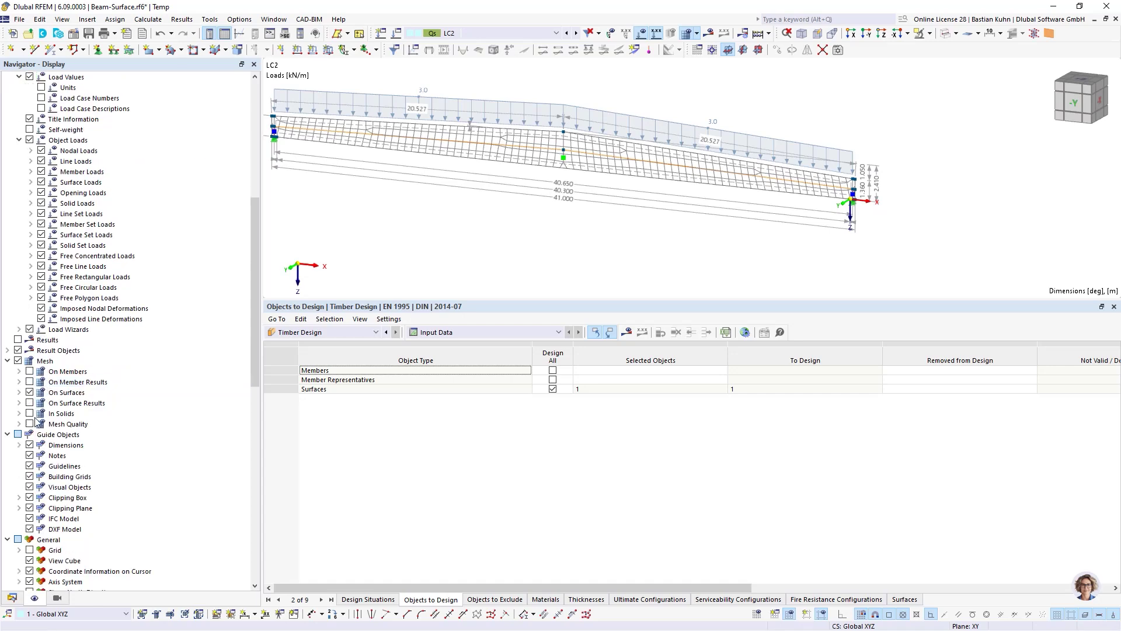
pyautogui.click(18, 361)
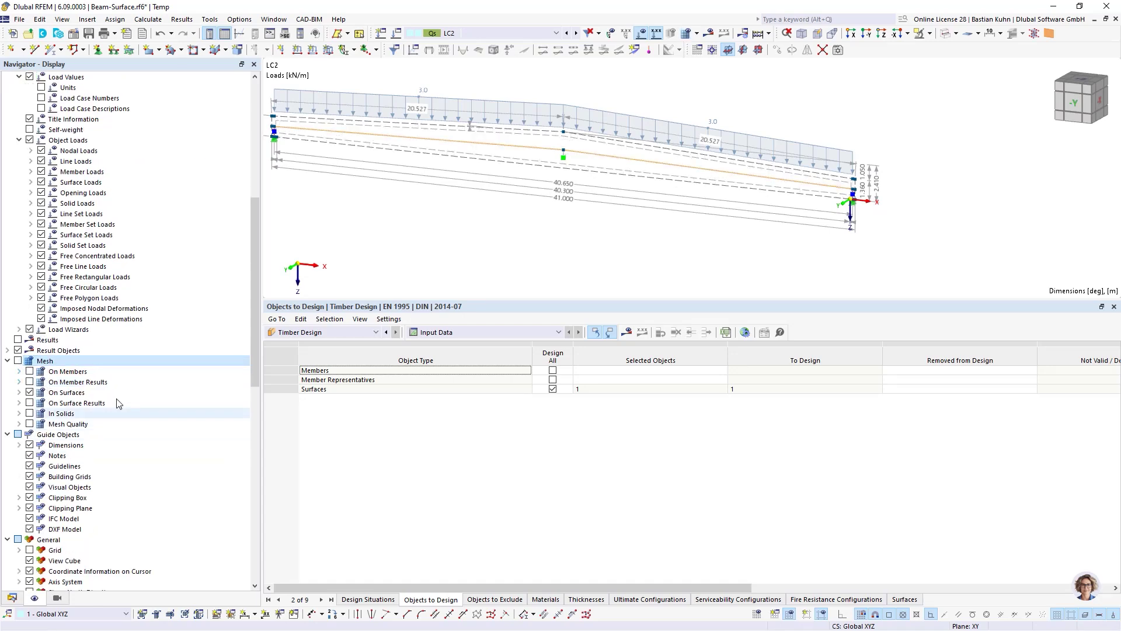
pyautogui.keyDown('ctrl'); pyautogui.moveTo(435, 213); pyautogui.dragTo(524, 167, button='middle'); pyautogui.keyUp('ctrl')
# Step: Select load combination CO2, hide the loads, show the model in solid display, and calculate its static analysis results
pyautogui.click(524, 34)
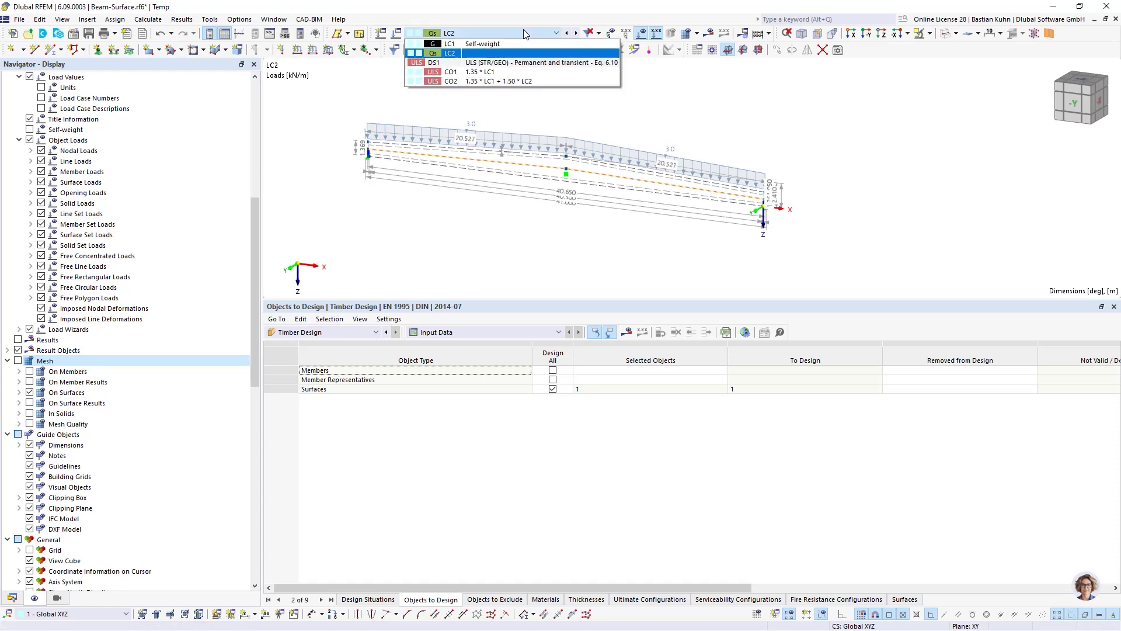
pyautogui.click(517, 81)
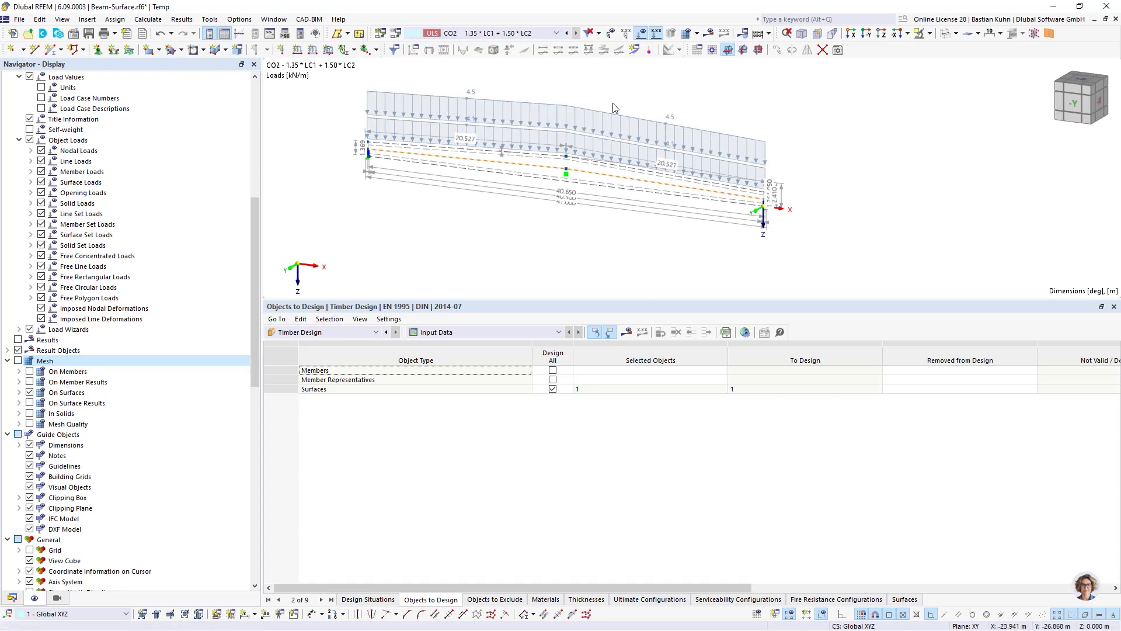
pyautogui.click(640, 33)
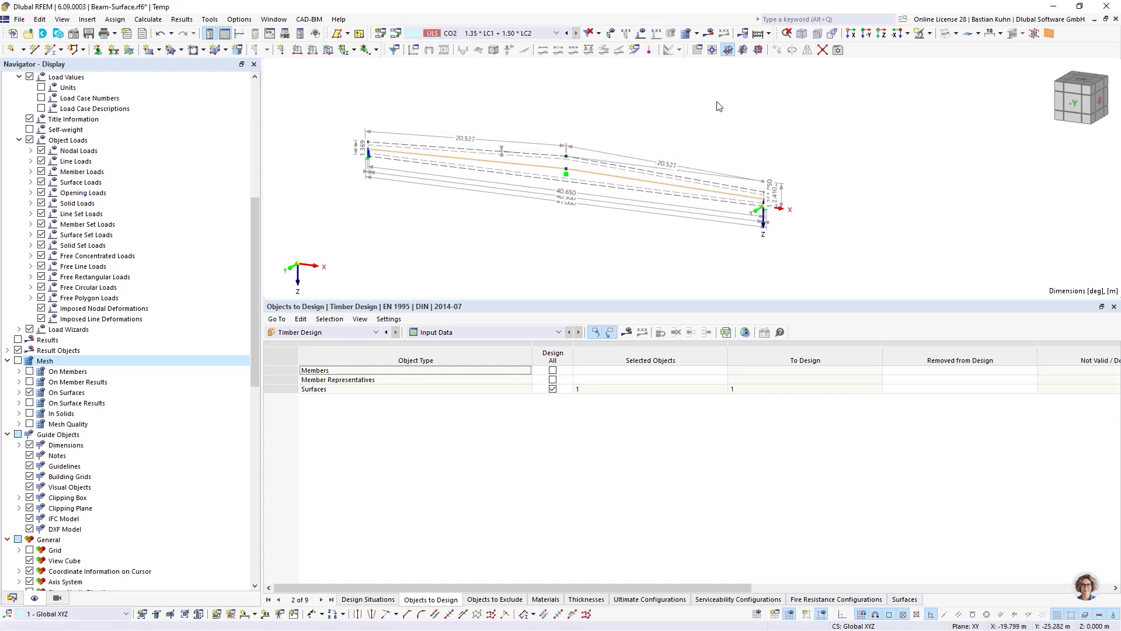
pyautogui.click(946, 34)
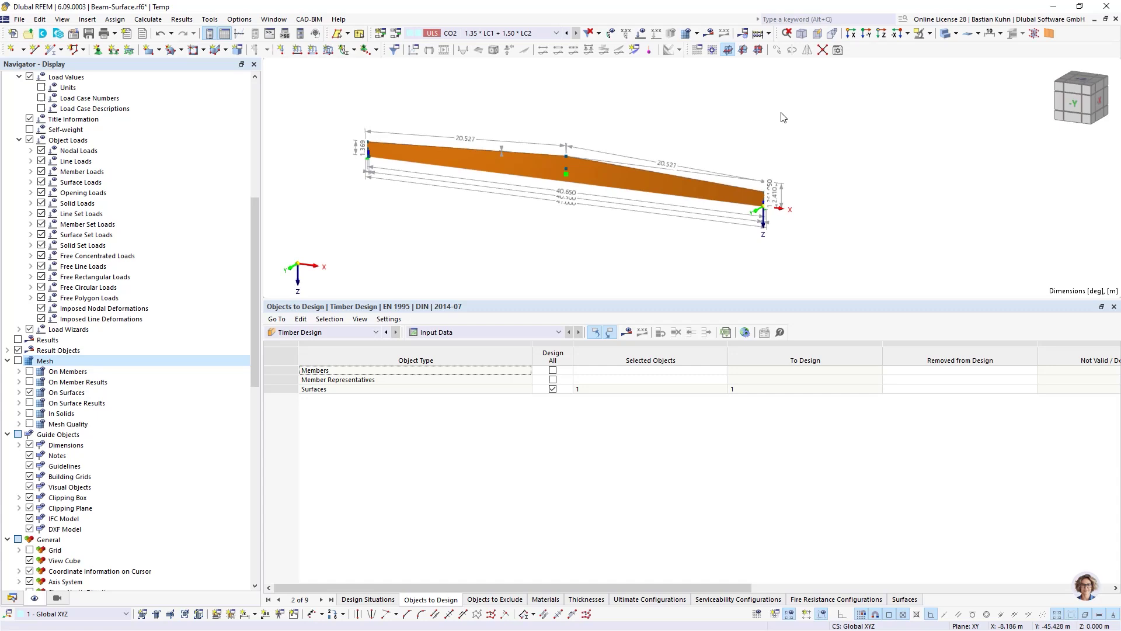
pyautogui.click(709, 33)
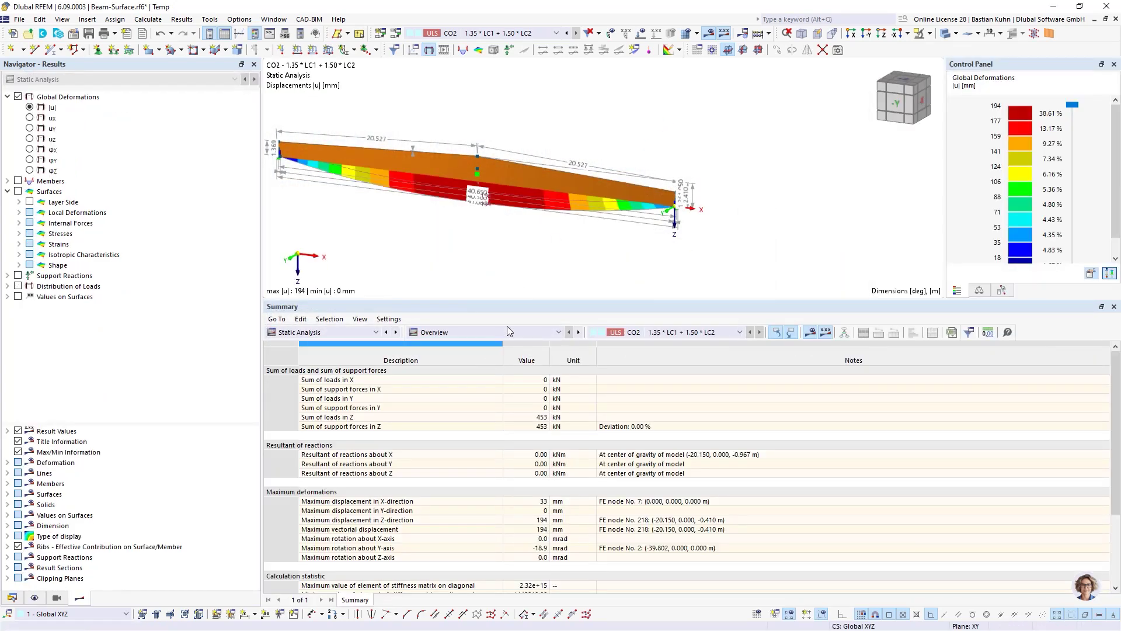
# Step: Display the result beam's member bending moment My instead of the global deformations
pyautogui.moveTo(542, 249); pyautogui.dragTo(619, 253, button='middle')
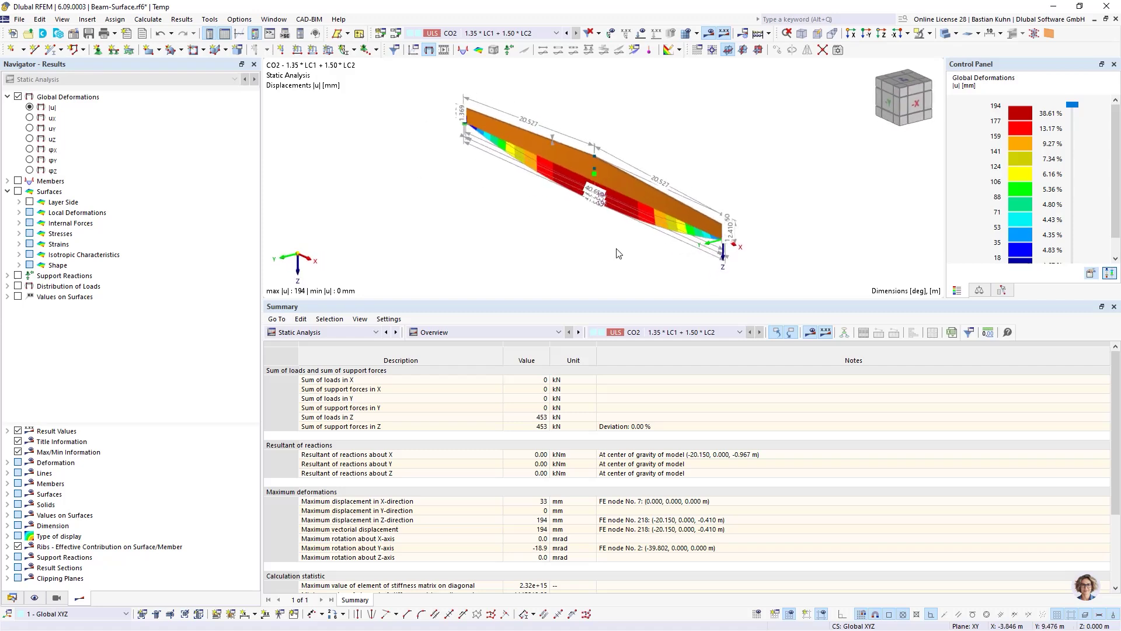
pyautogui.click(18, 181)
pyautogui.click(7, 181)
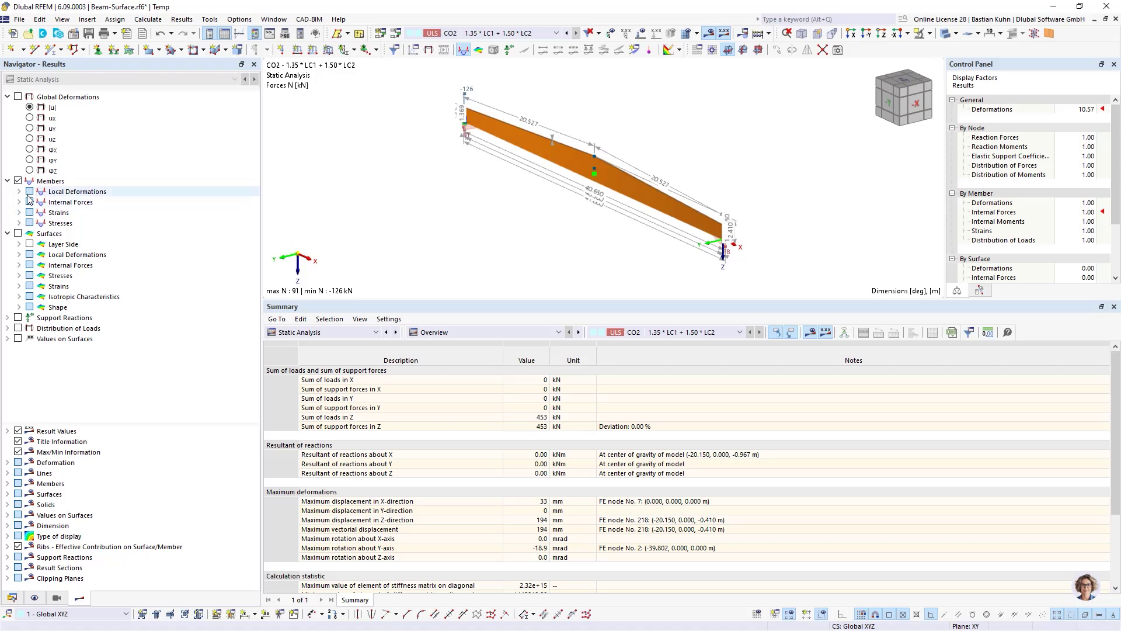
pyautogui.click(20, 202)
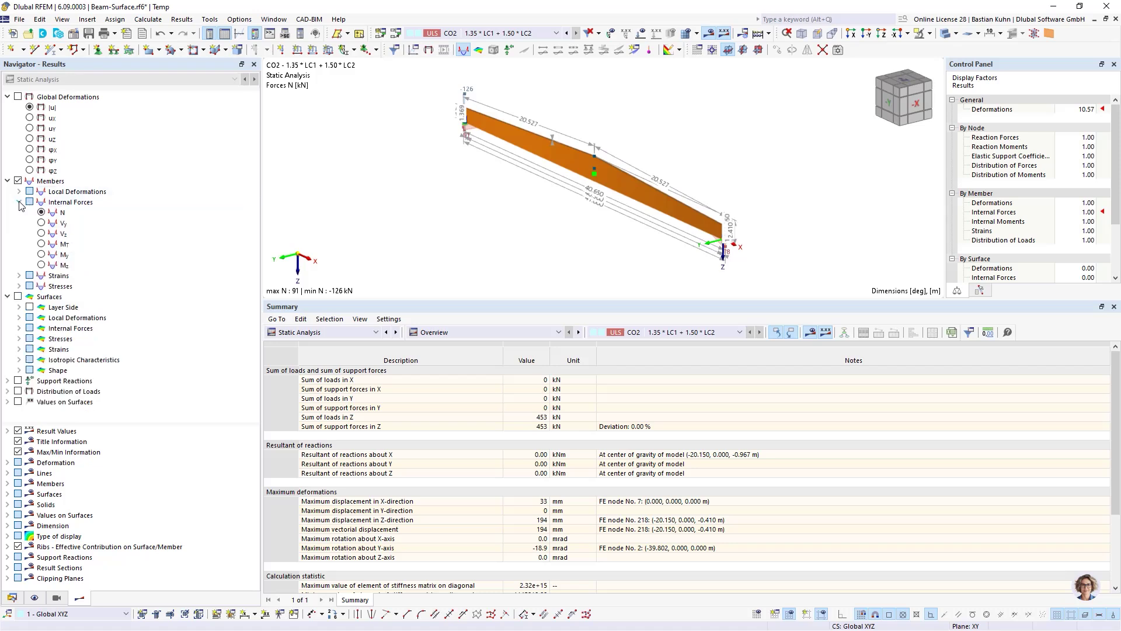
pyautogui.click(41, 254)
pyautogui.keyDown('ctrl'); pyautogui.moveTo(555, 221); pyautogui.dragTo(520, 182, button='middle'); pyautogui.keyUp('ctrl')
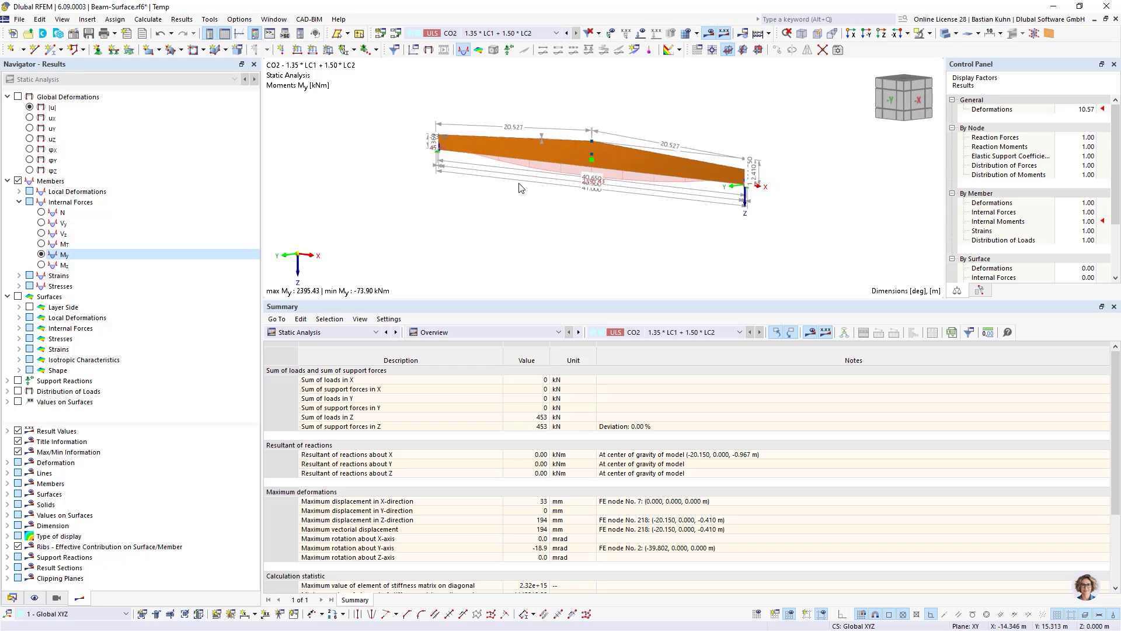
# Step: Deactivate all dimensions in the model view
pyautogui.rightClick(521, 182)
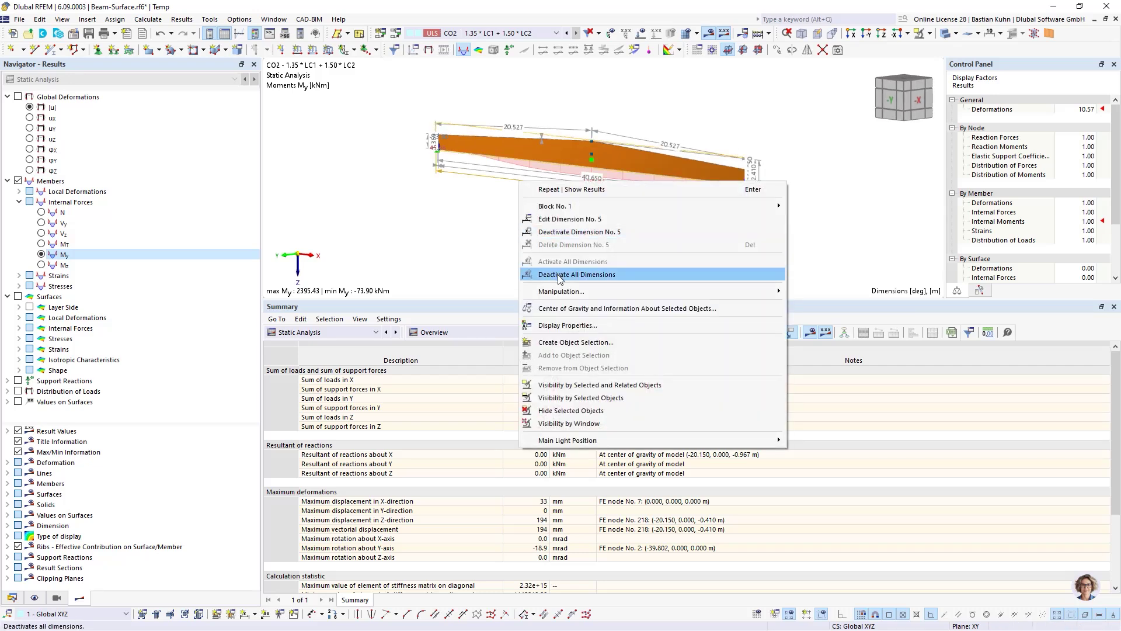
pyautogui.click(559, 274)
pyautogui.scroll(3, 608, 168)
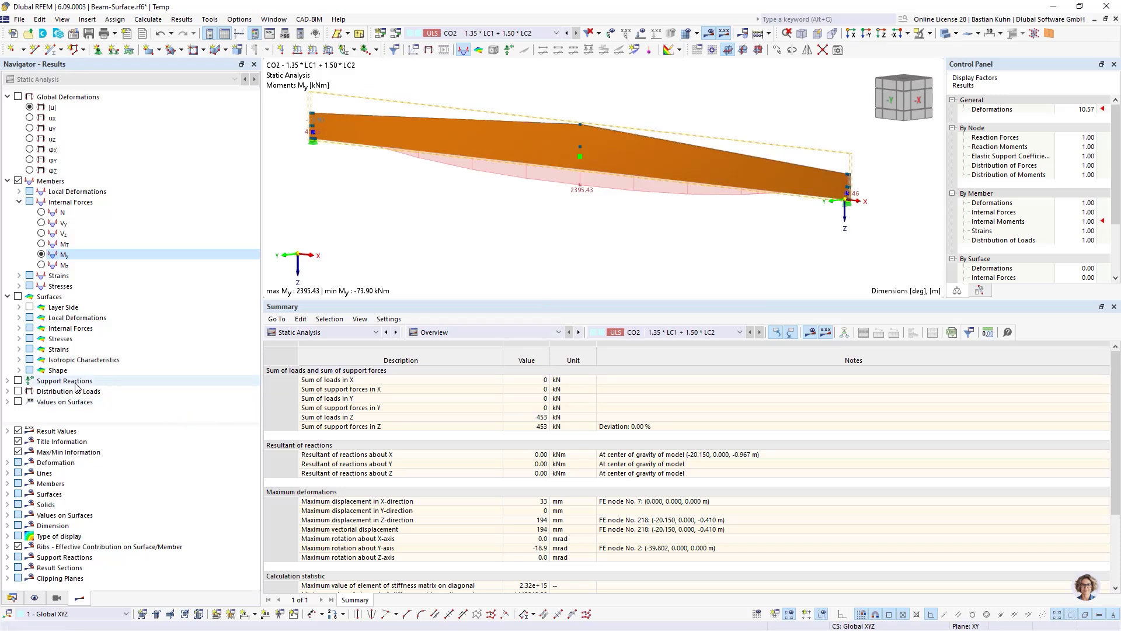
# Step: Show the basic internal force nx on the surface with solid display turned off, and bring up its colour scale
pyautogui.click(18, 296)
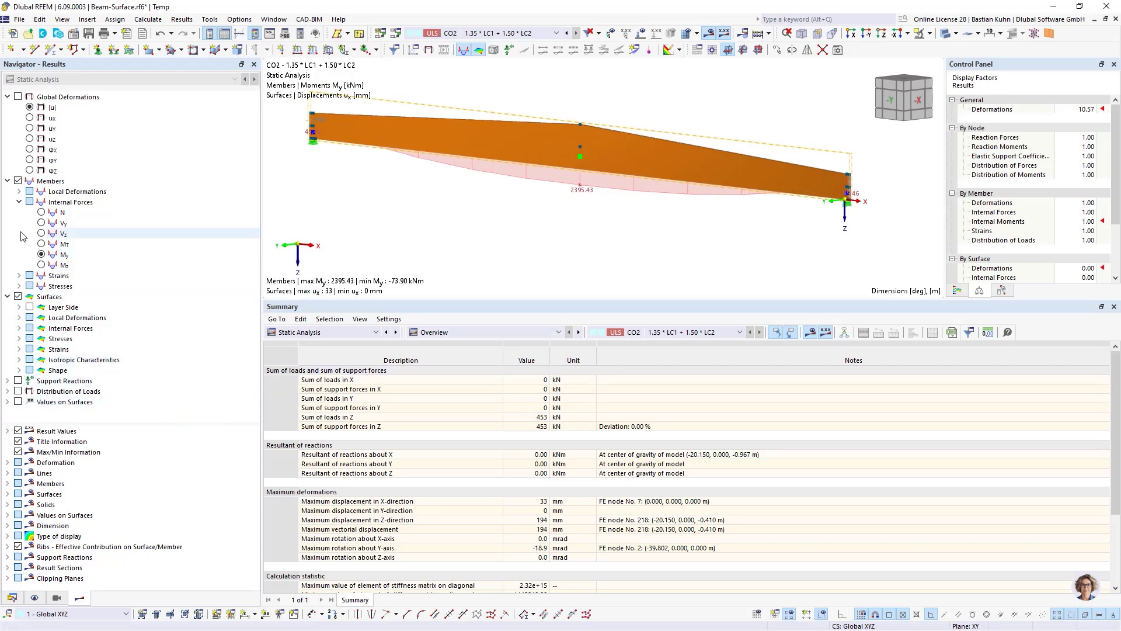
pyautogui.click(19, 328)
pyautogui.click(30, 339)
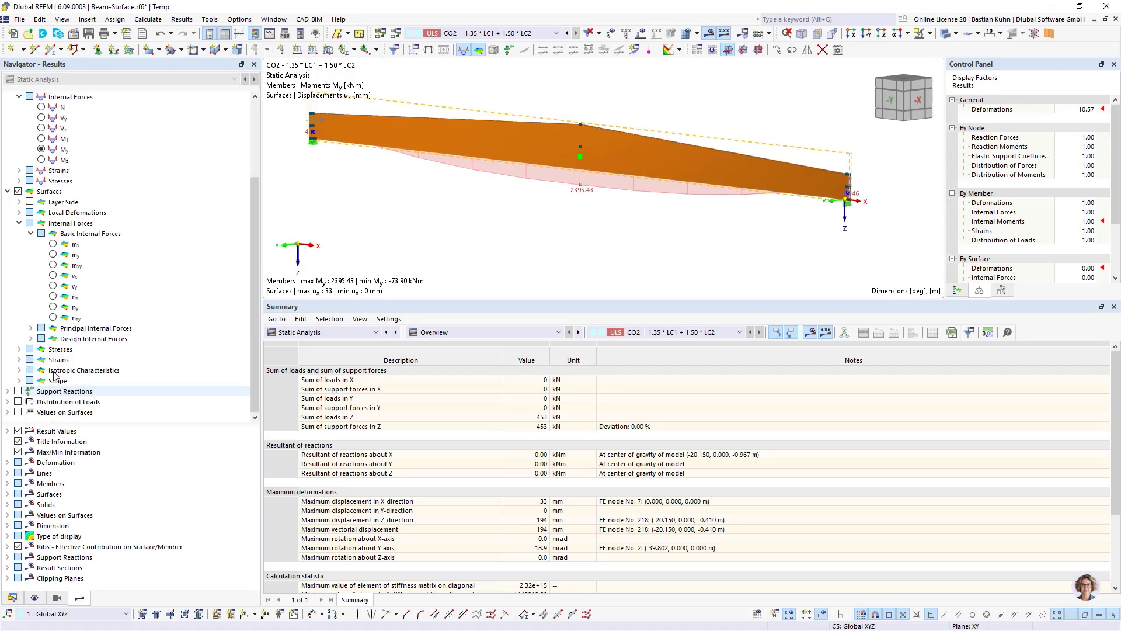
pyautogui.click(53, 297)
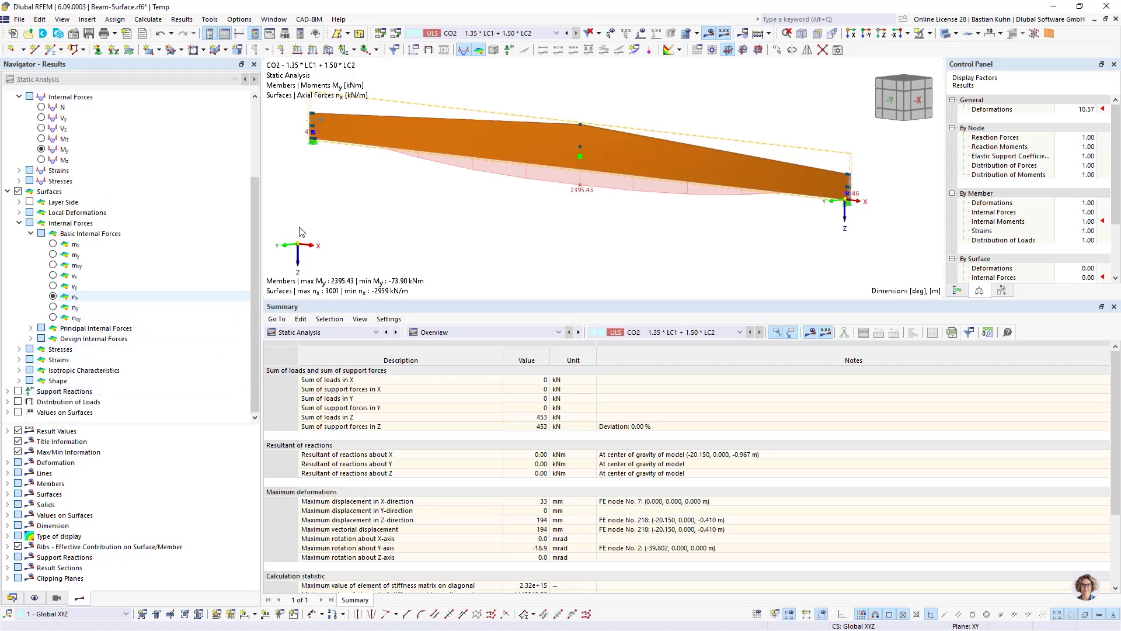
pyautogui.click(944, 34)
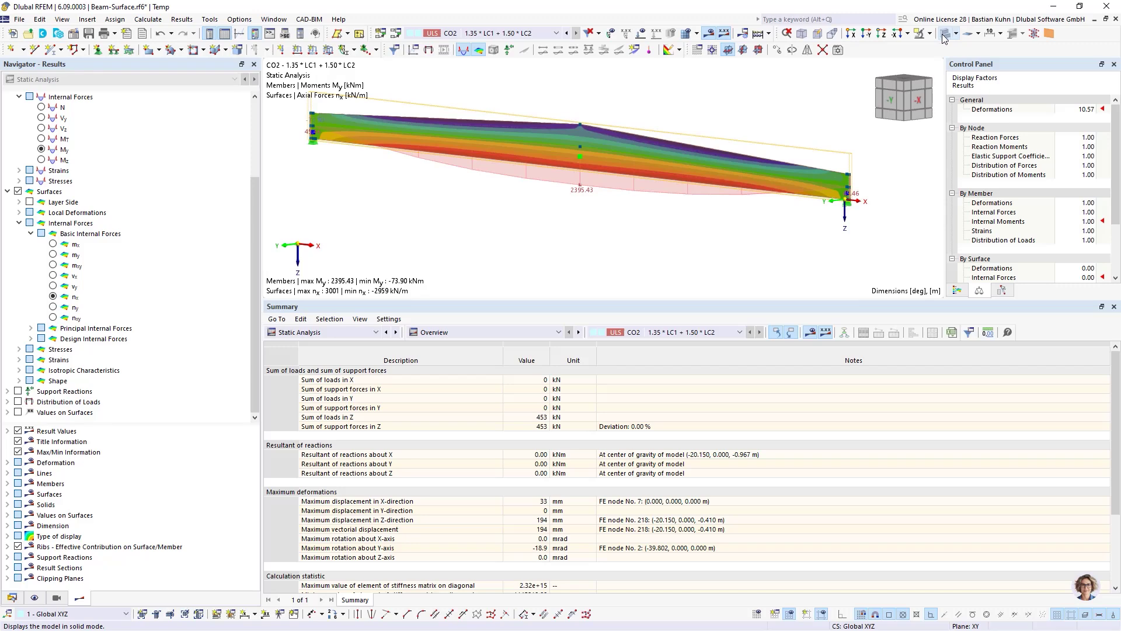
pyautogui.click(957, 291)
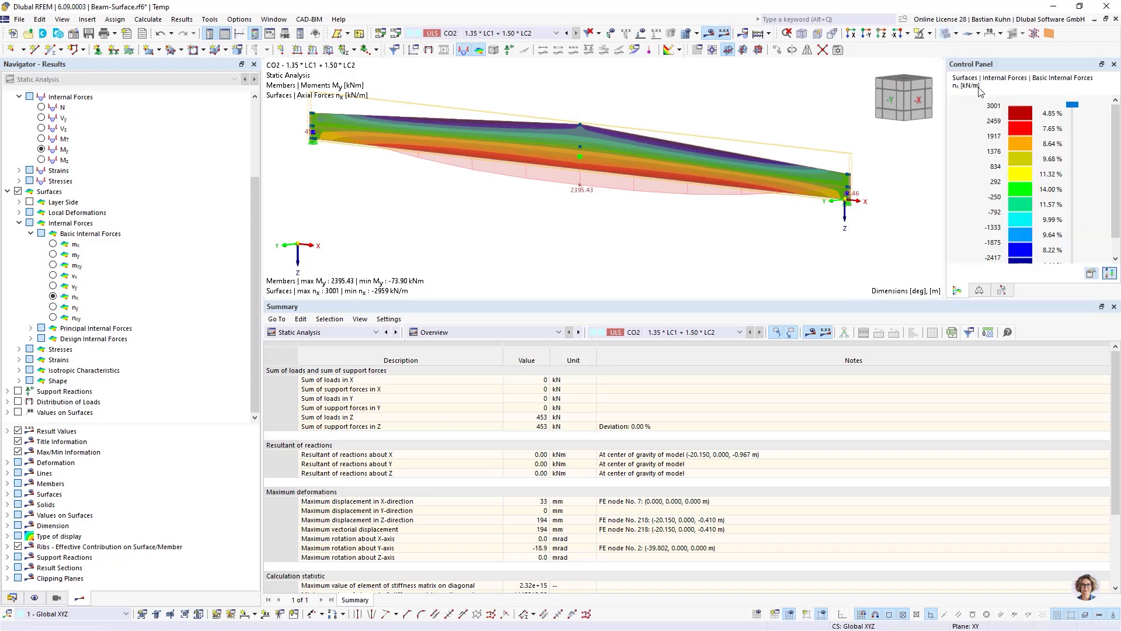
# Step: Hide the member results and examine the surface's axial forces ny around the ridge and nxy along the whole beam
pyautogui.scroll(3, 27, 205)
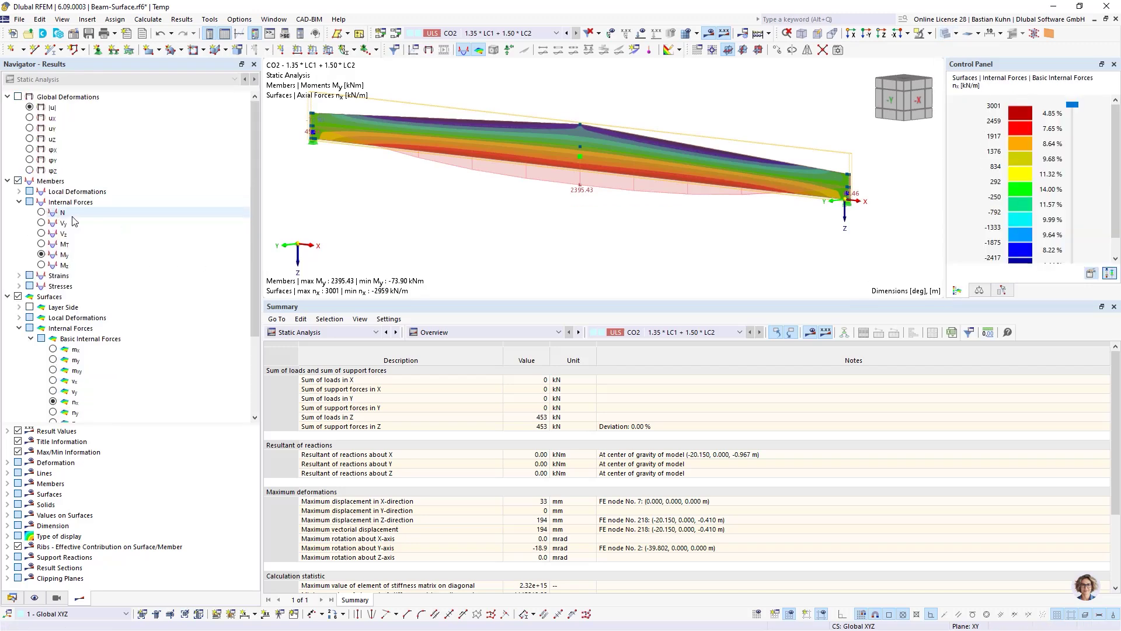
pyautogui.click(18, 181)
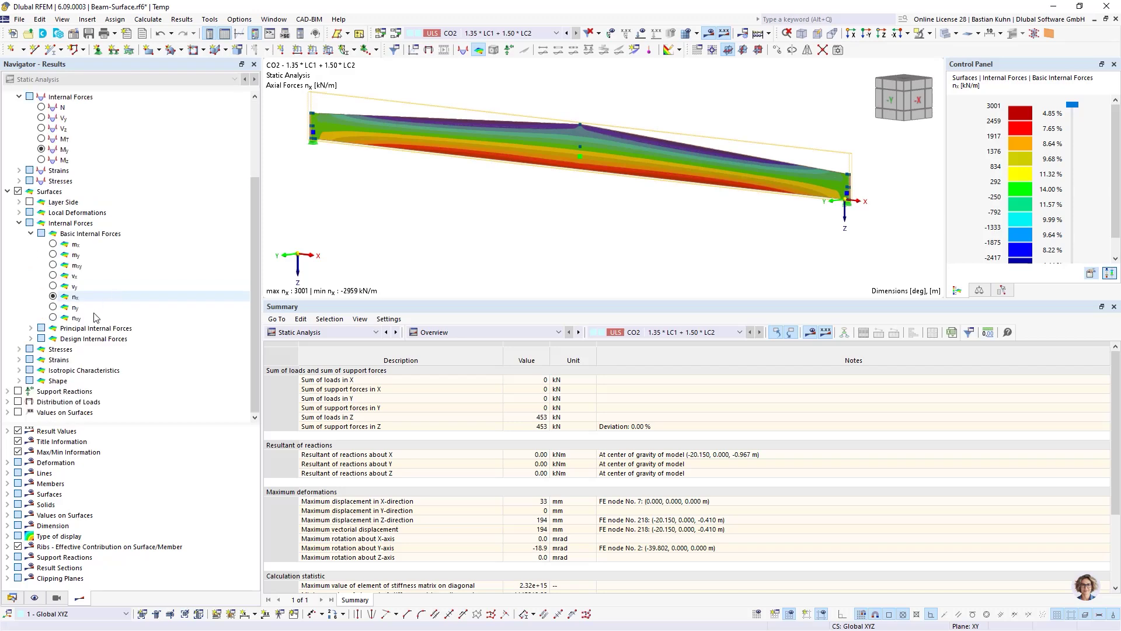
pyautogui.scroll(-3, 49, 295)
pyautogui.click(53, 307)
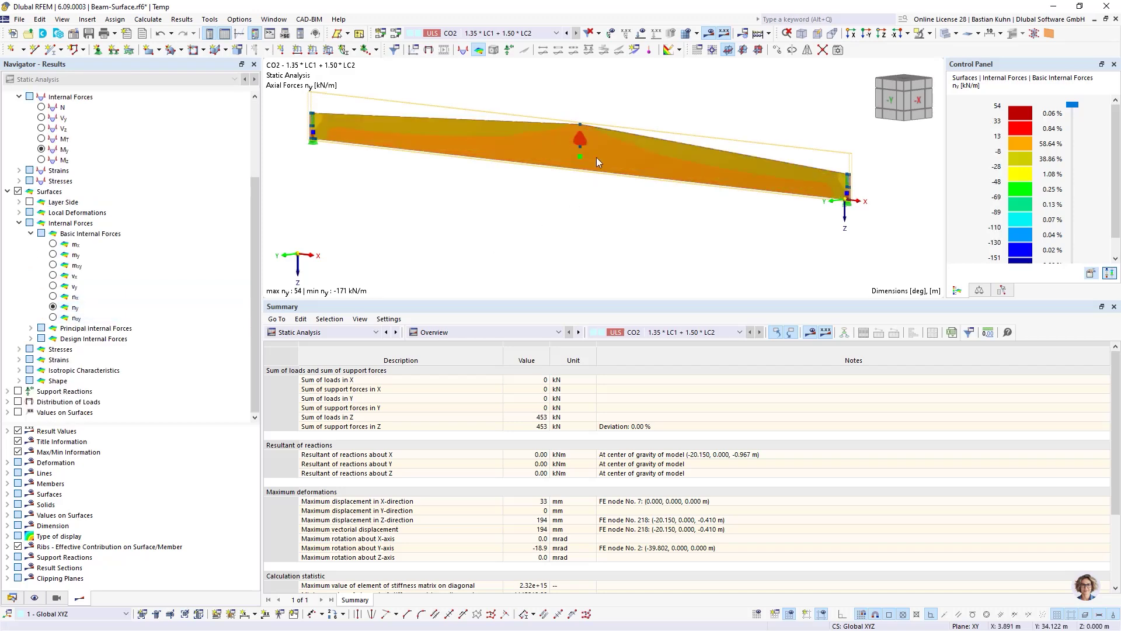
pyautogui.scroll(3, 586, 132)
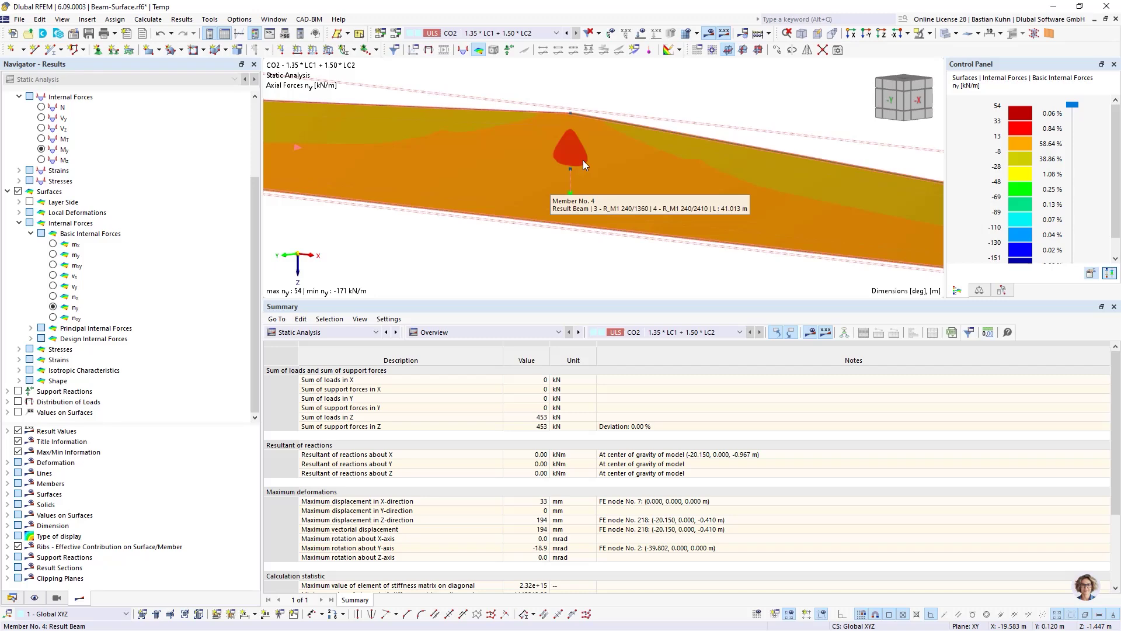
pyautogui.click(54, 318)
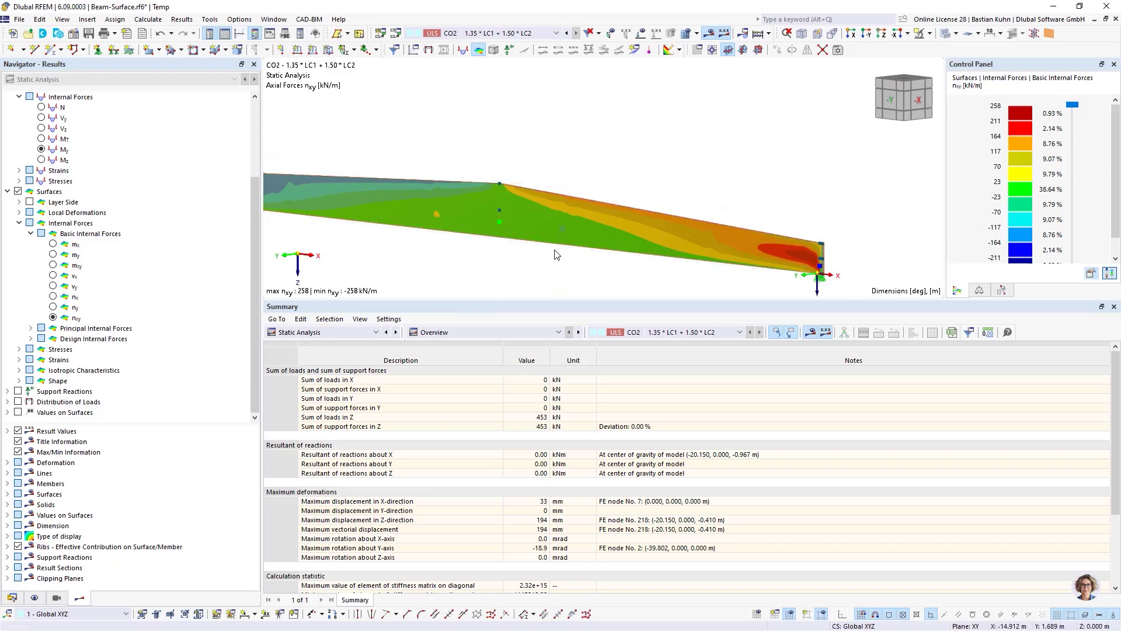
pyautogui.scroll(-3, 556, 255)
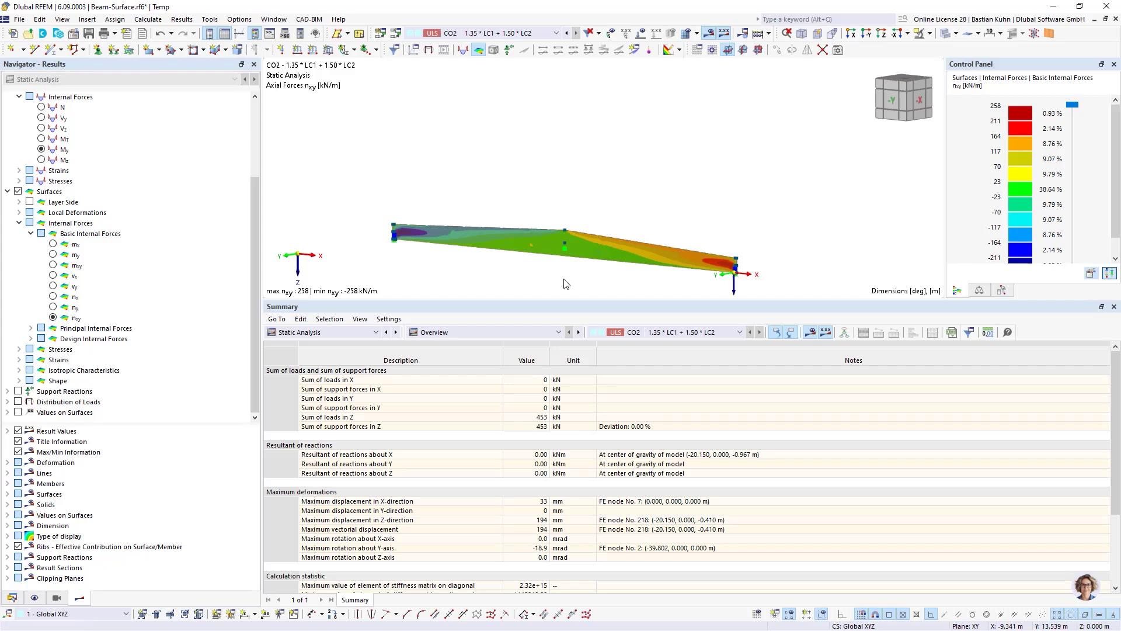
# Step: Add the result beam to the members to be checked in Timber Design and calculate the timber design results
pyautogui.click(355, 334)
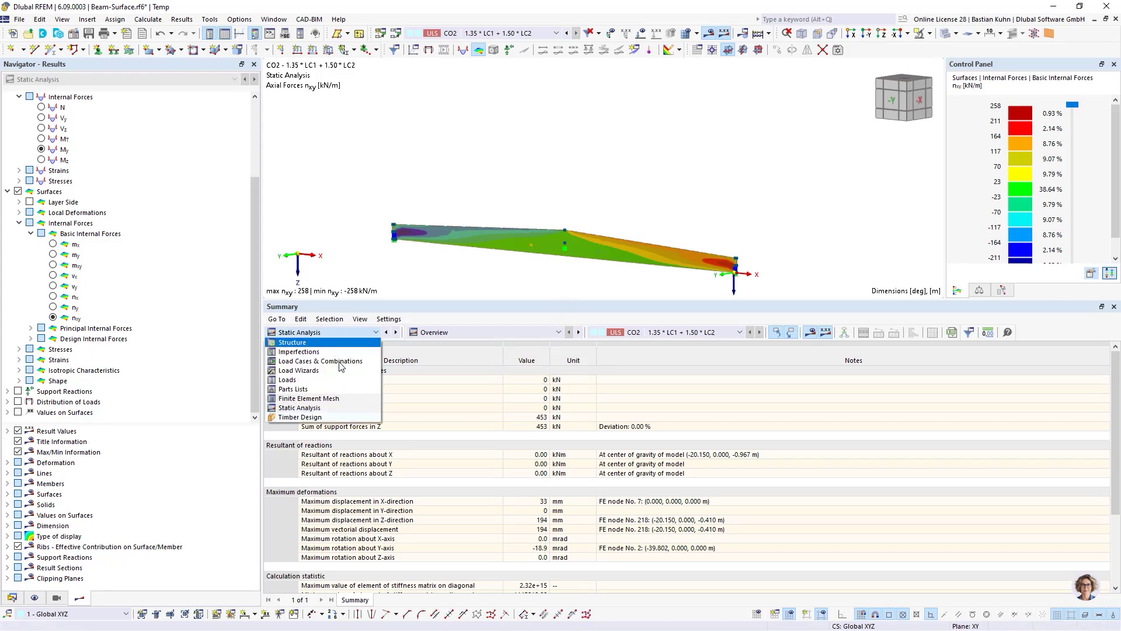
pyautogui.click(357, 423)
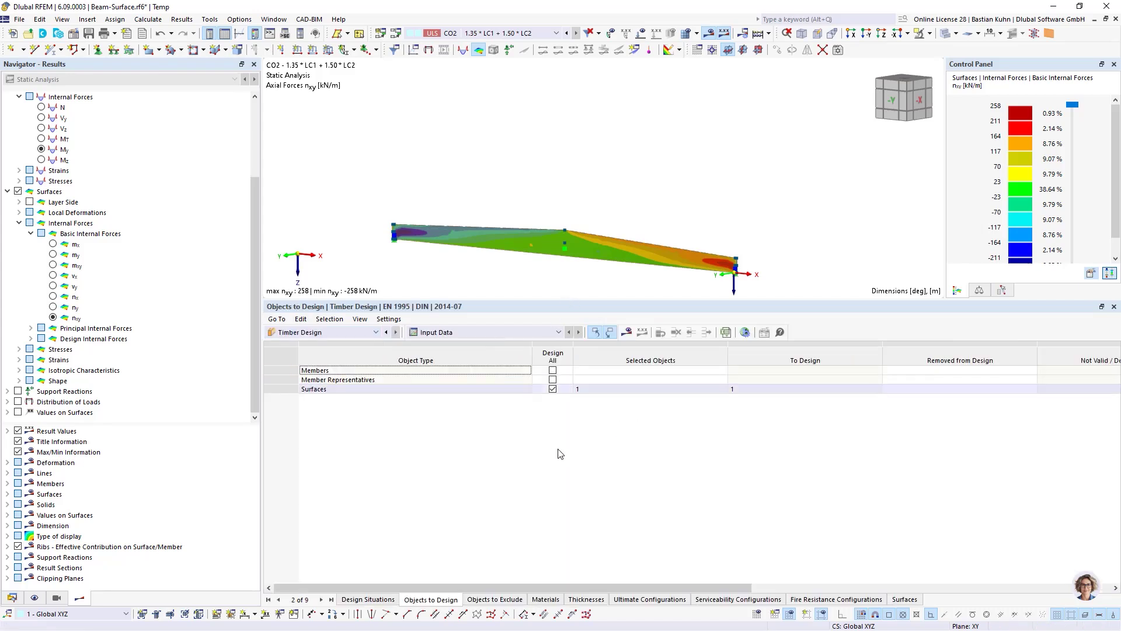
pyautogui.click(581, 372)
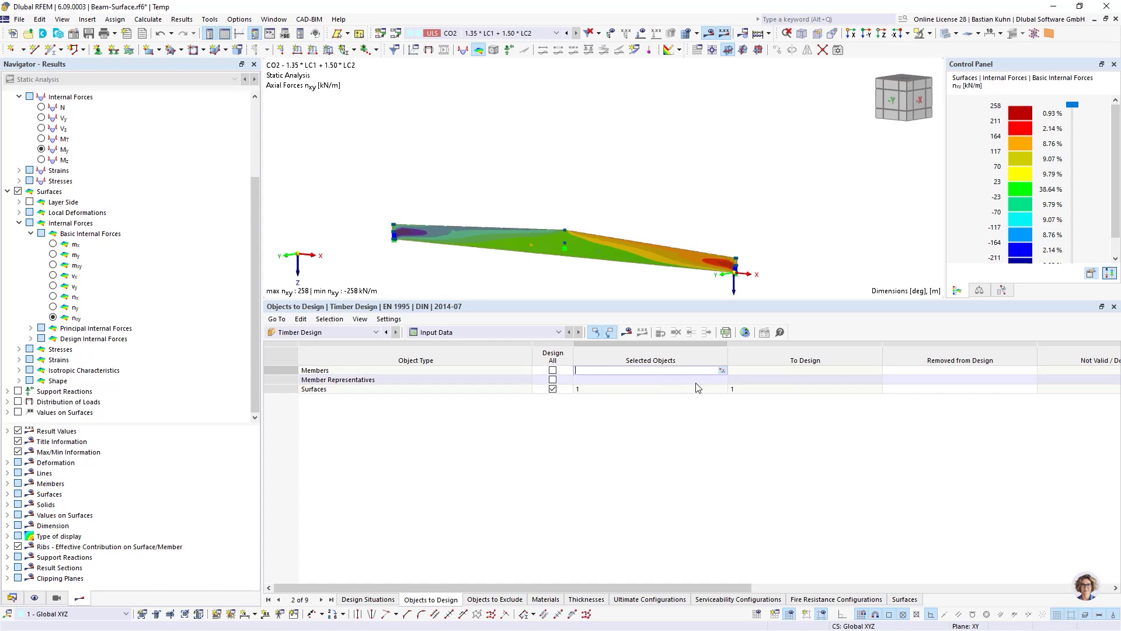
pyautogui.click(723, 371)
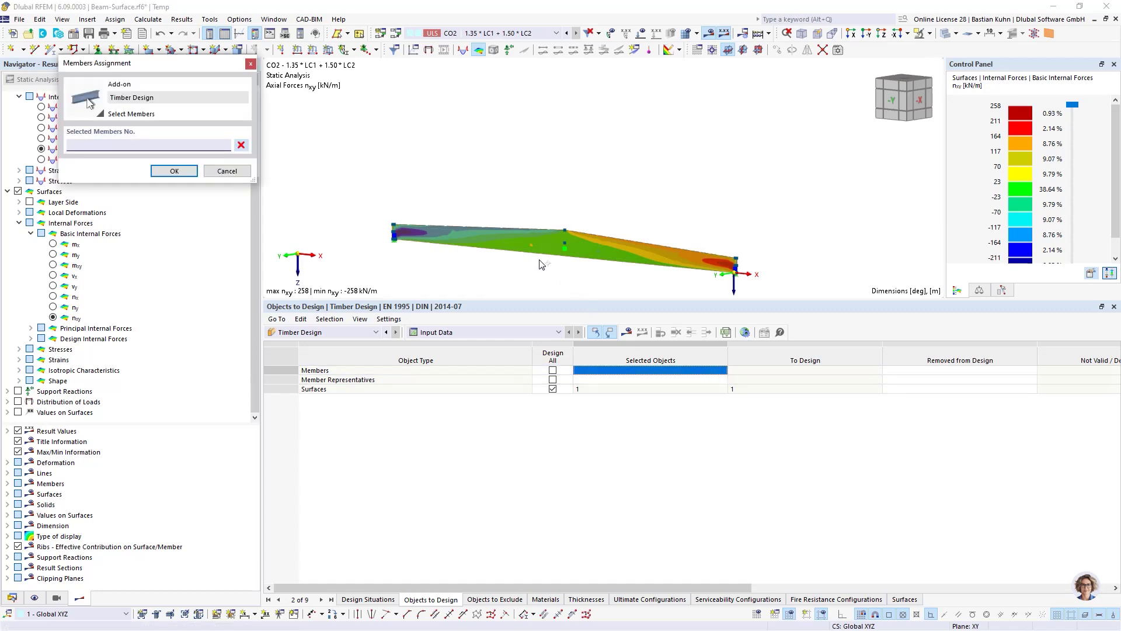
pyautogui.click(538, 258)
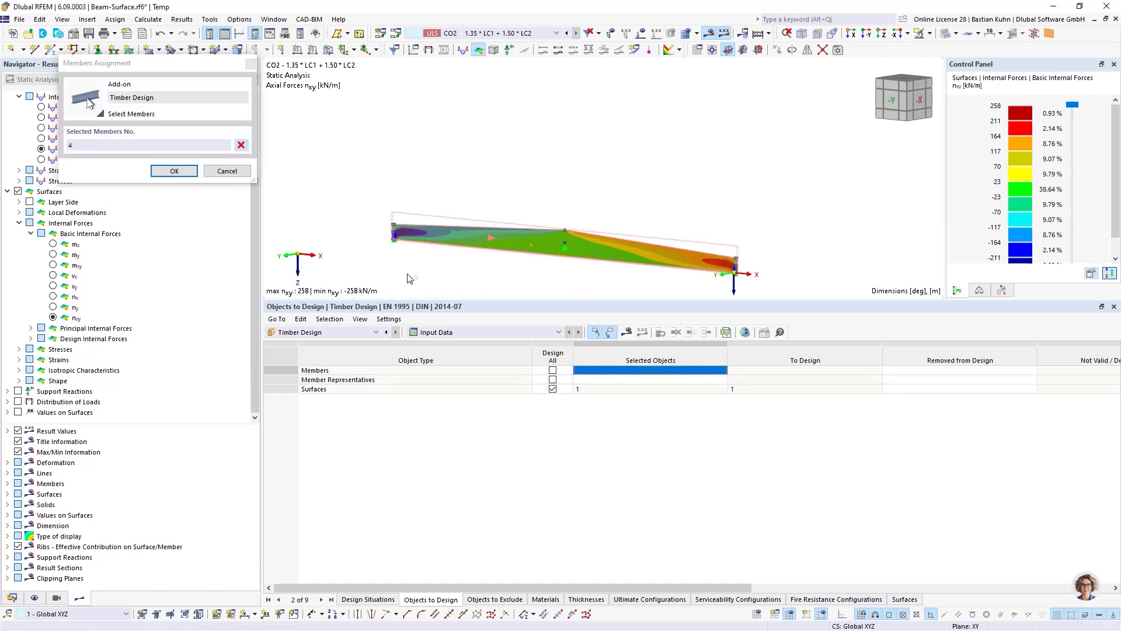
pyautogui.click(173, 170)
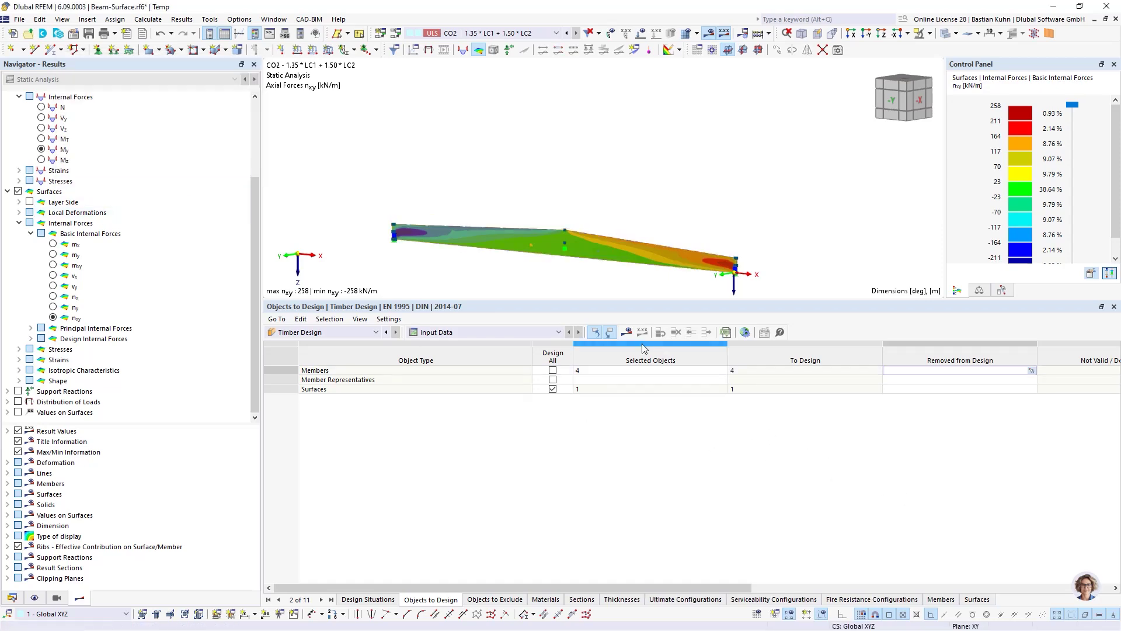
pyautogui.click(626, 331)
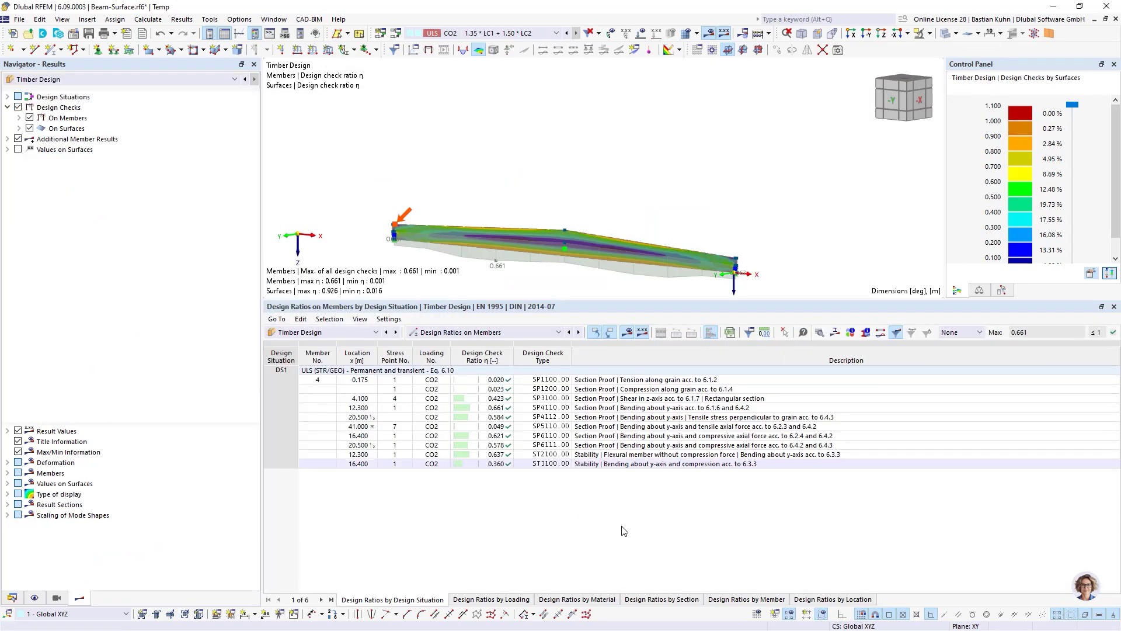
# Step: Examine the member's stability check for bending and compression acc. to 6.3.3, and the surface's design ratio for tension along grain
pyautogui.click(668, 464)
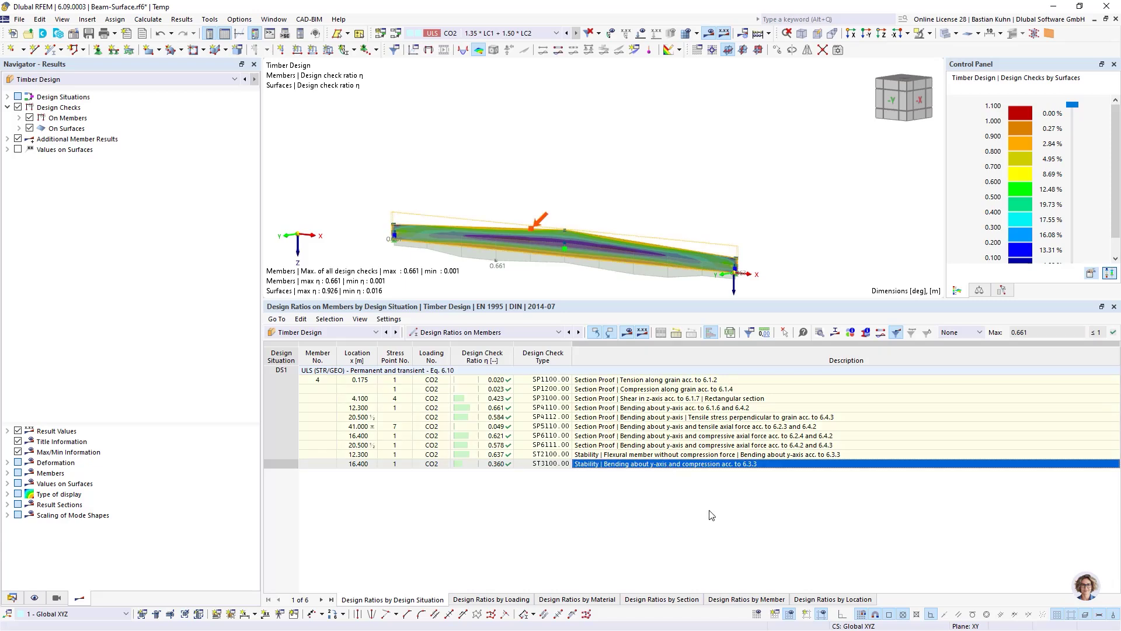
pyautogui.click(548, 338)
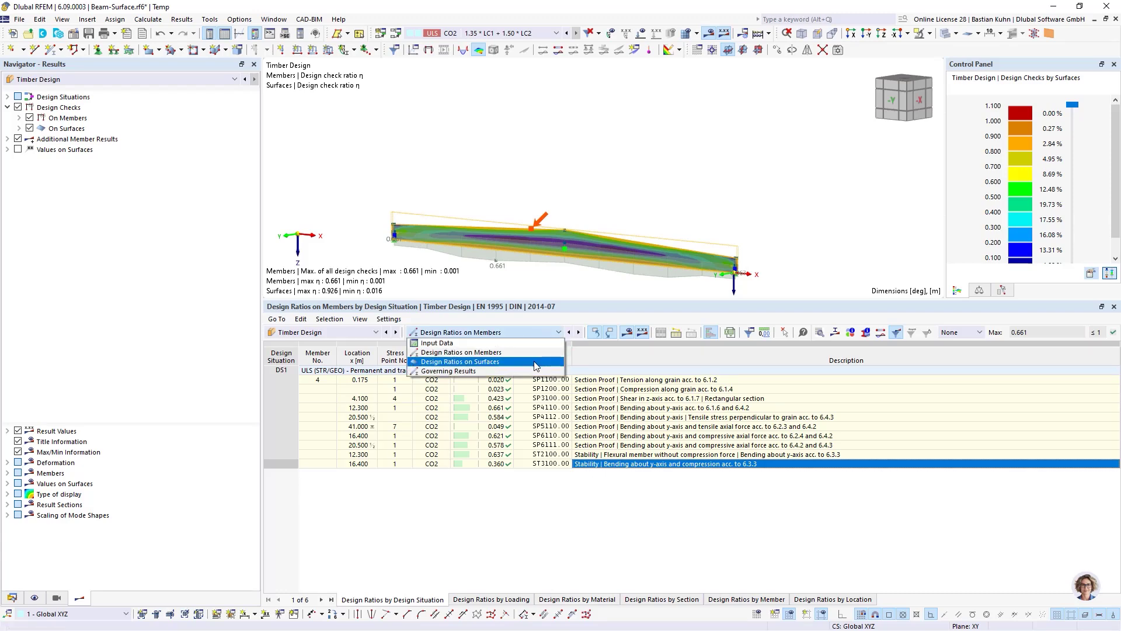
pyautogui.click(534, 360)
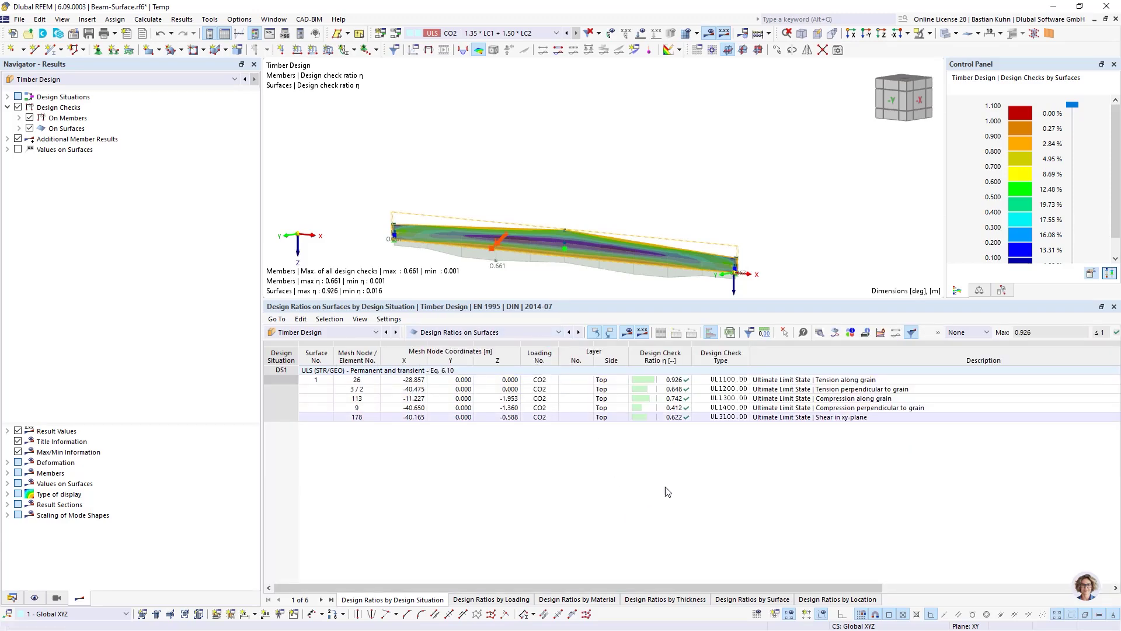
pyautogui.click(787, 380)
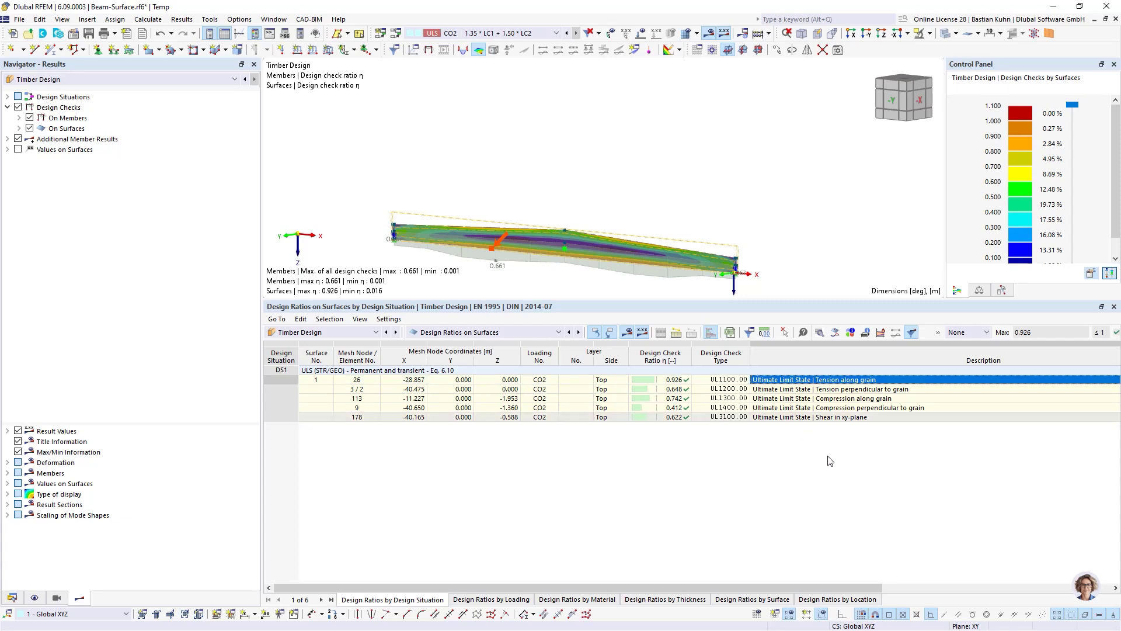
pyautogui.hscroll(2, 827, 459)
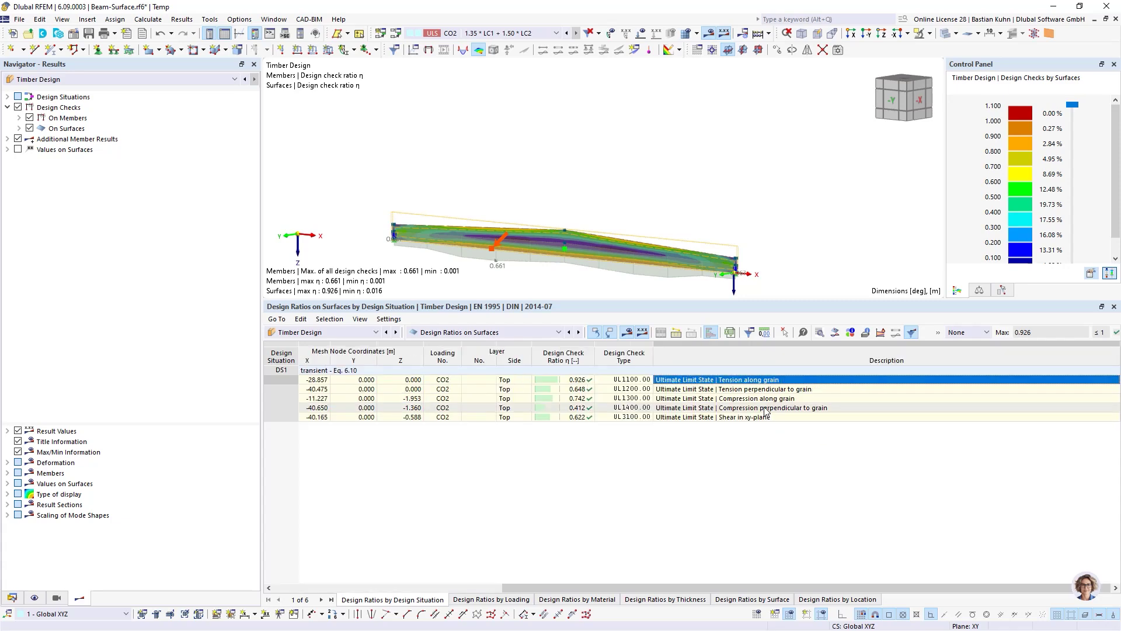
# Step: Show the thickness result diagram of the normal stress along grain at the governing surface point and dock it beside the model
pyautogui.click(836, 331)
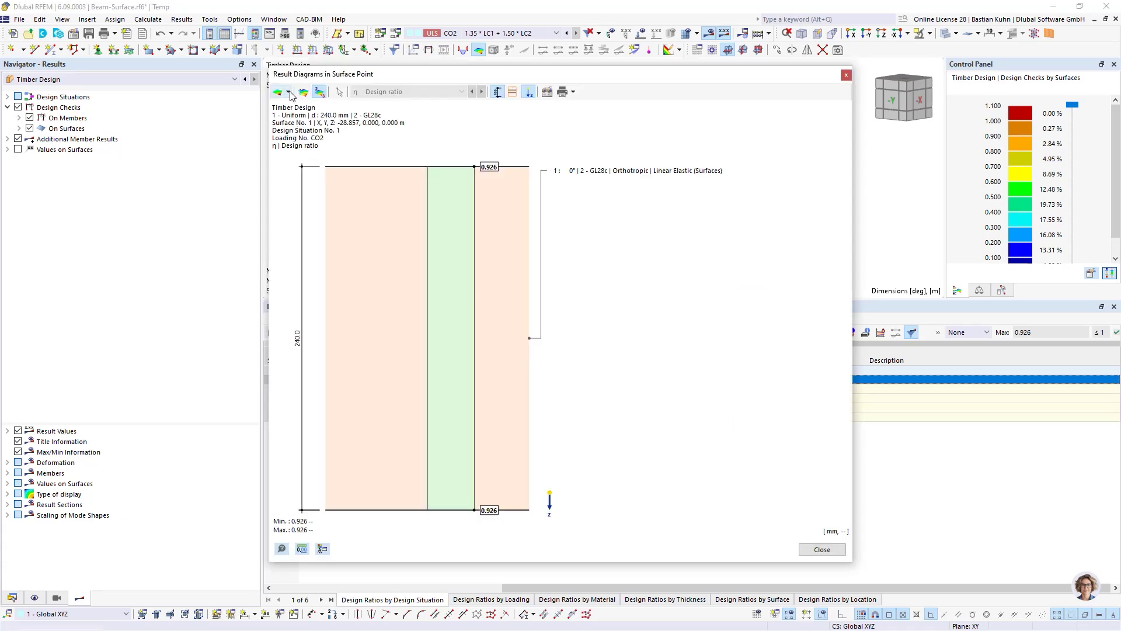
pyautogui.click(289, 93)
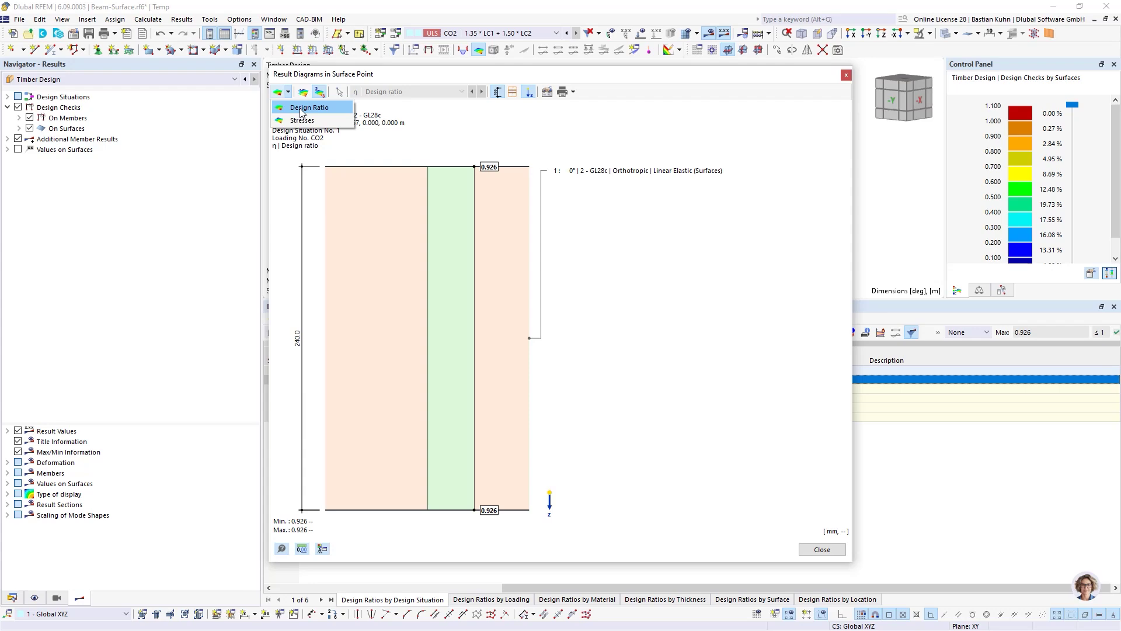
pyautogui.click(308, 126)
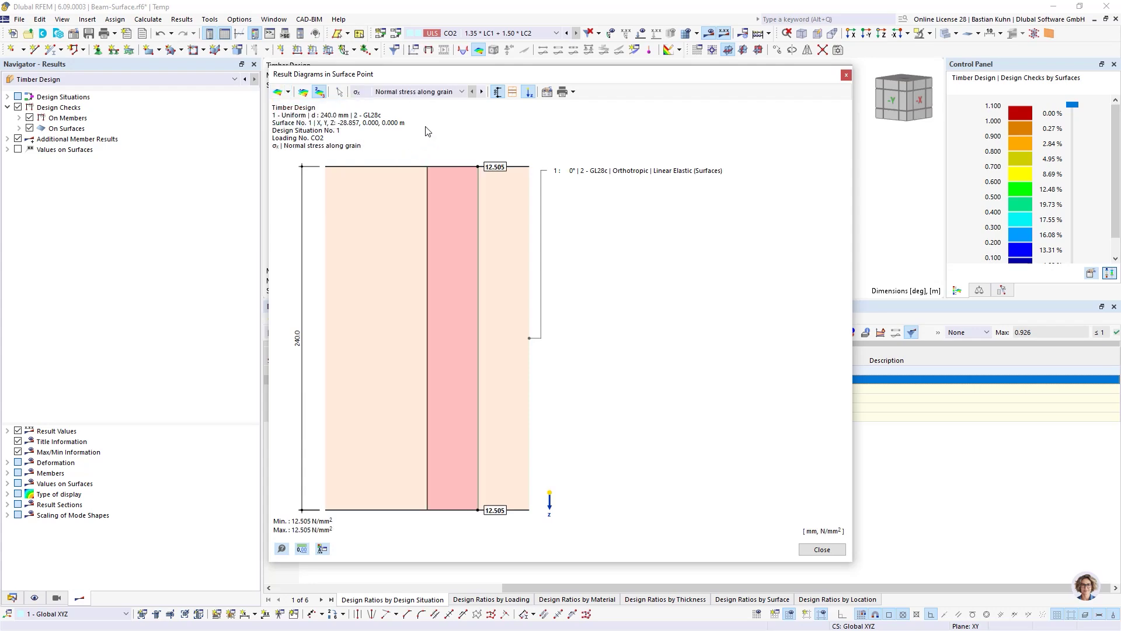
pyautogui.moveTo(480, 76); pyautogui.dragTo(148, 99)
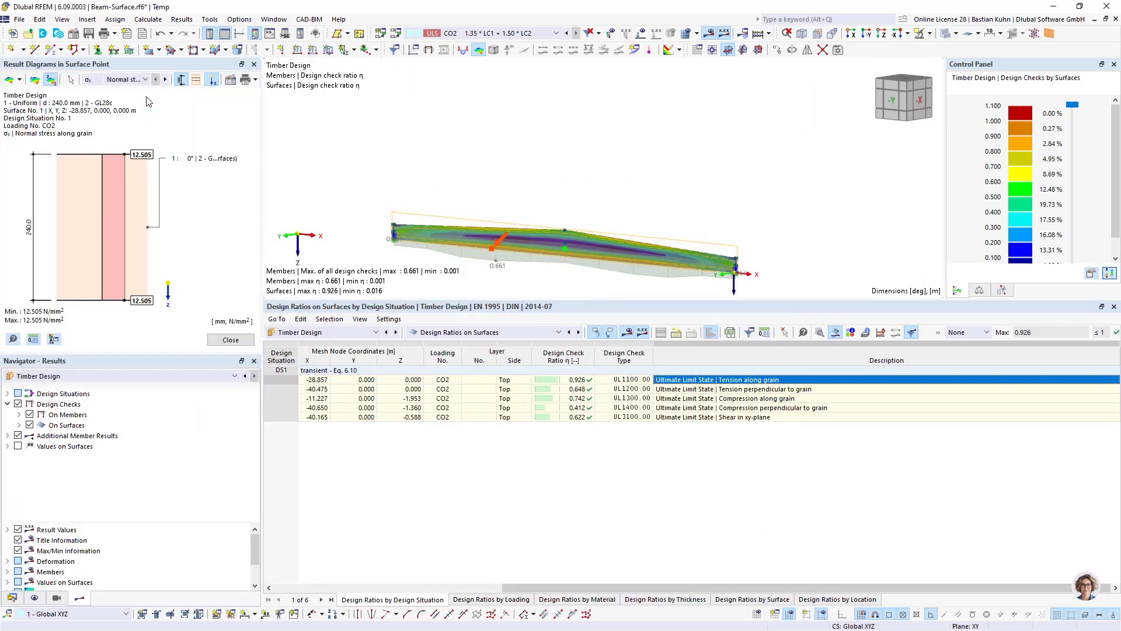
# Step: Examine the normal stress along grain at mesh nodes on the beam's upper edge near the ridge and on its lower edge at midspan
pyautogui.click(71, 81)
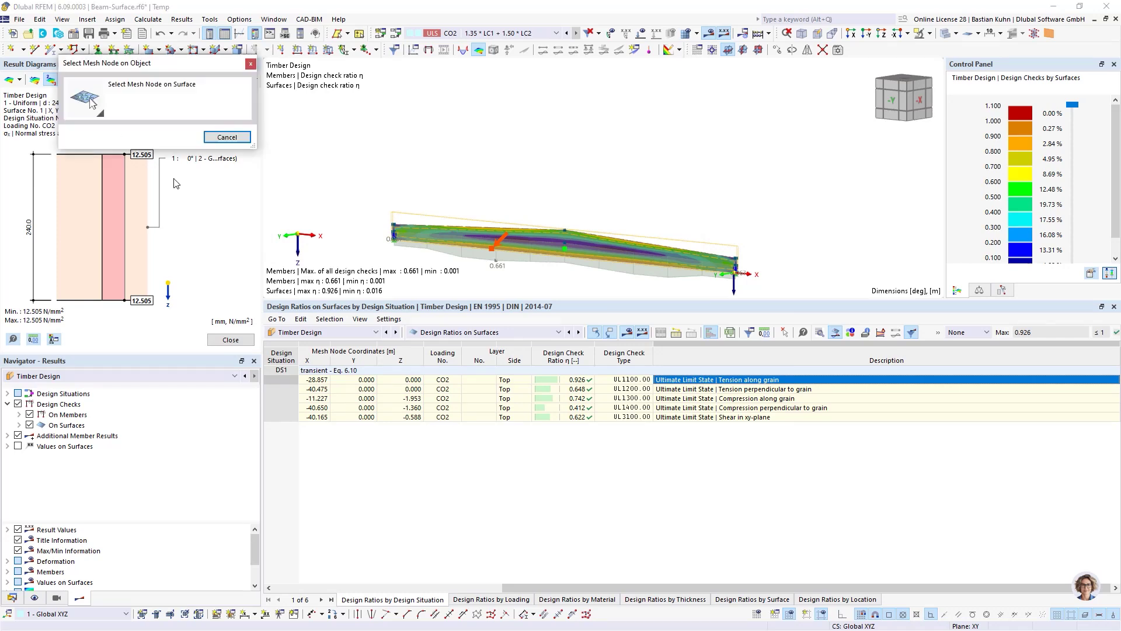
pyautogui.click(559, 231)
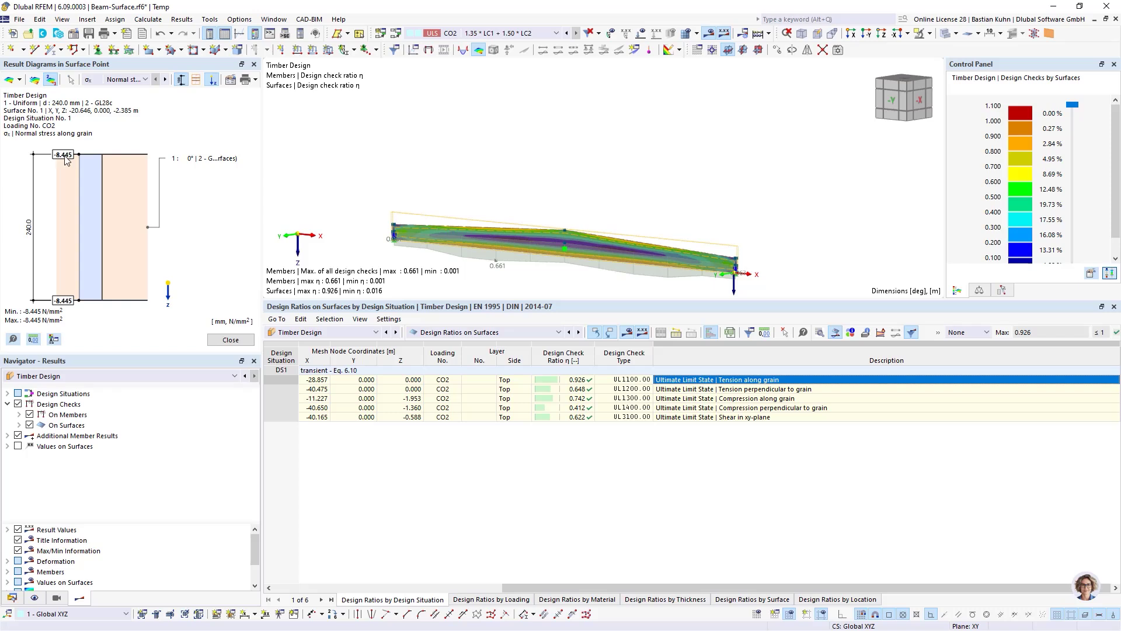
pyautogui.click(71, 79)
pyautogui.click(560, 260)
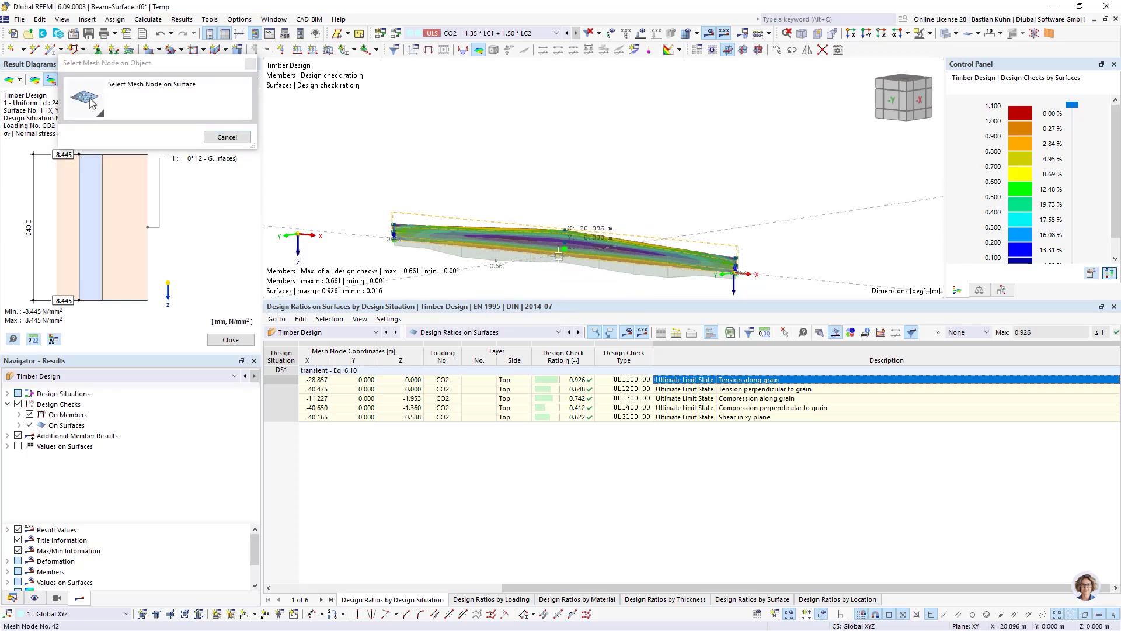
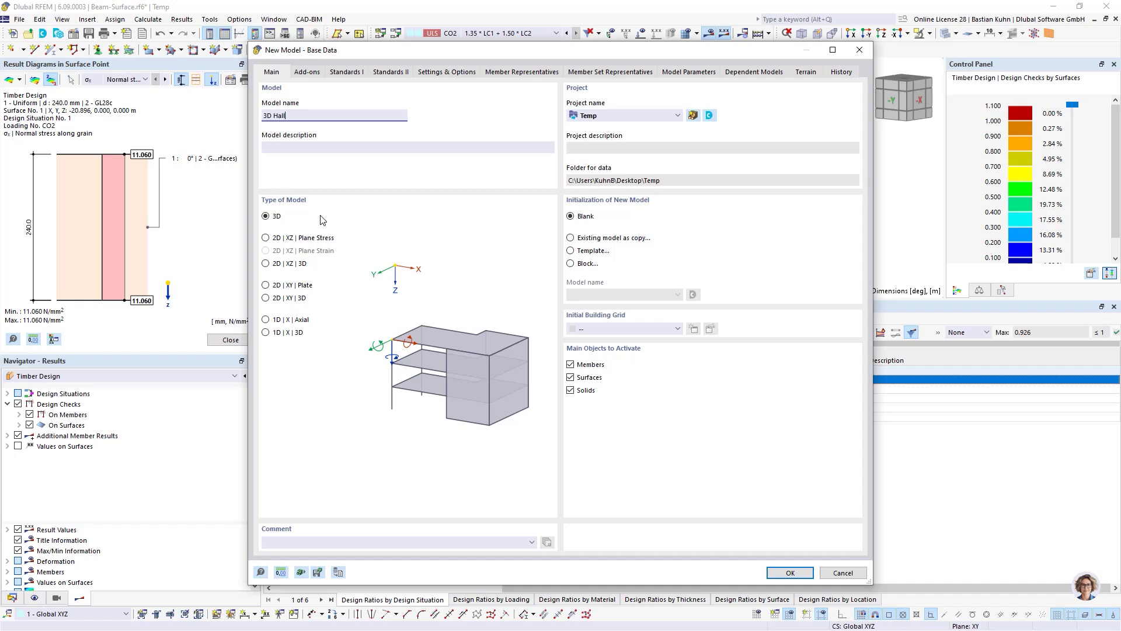
# Step: For the new 3D Hall model, activate the Timber Design add-on and set EN 1990 | Timber as the combination standard group
pyautogui.click(306, 74)
pyautogui.click(571, 197)
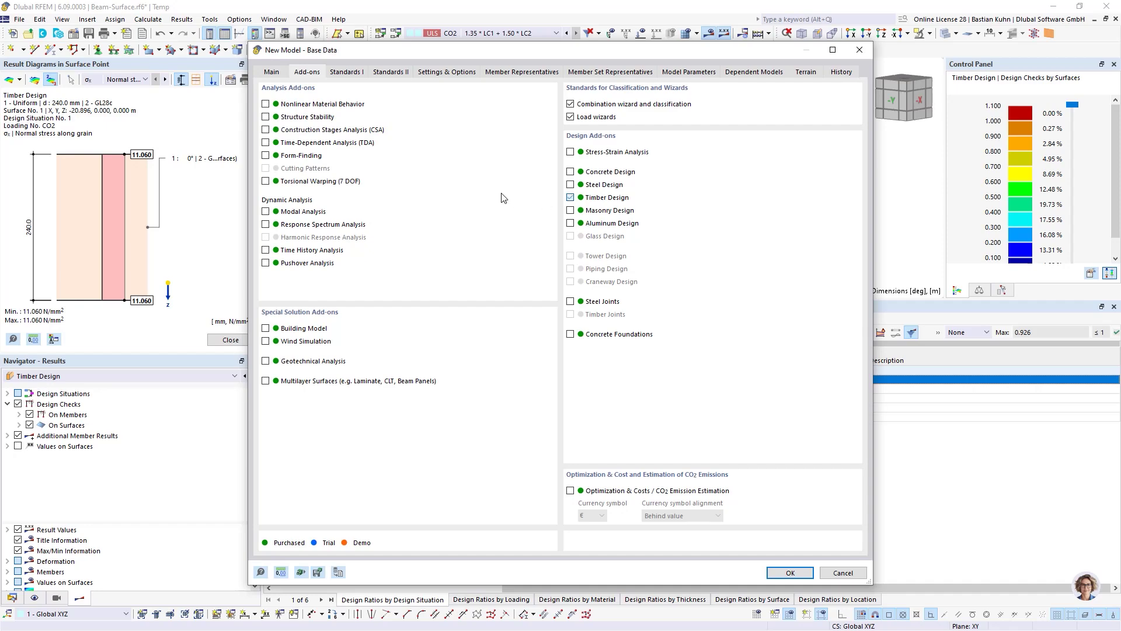
pyautogui.click(346, 72)
pyautogui.click(353, 115)
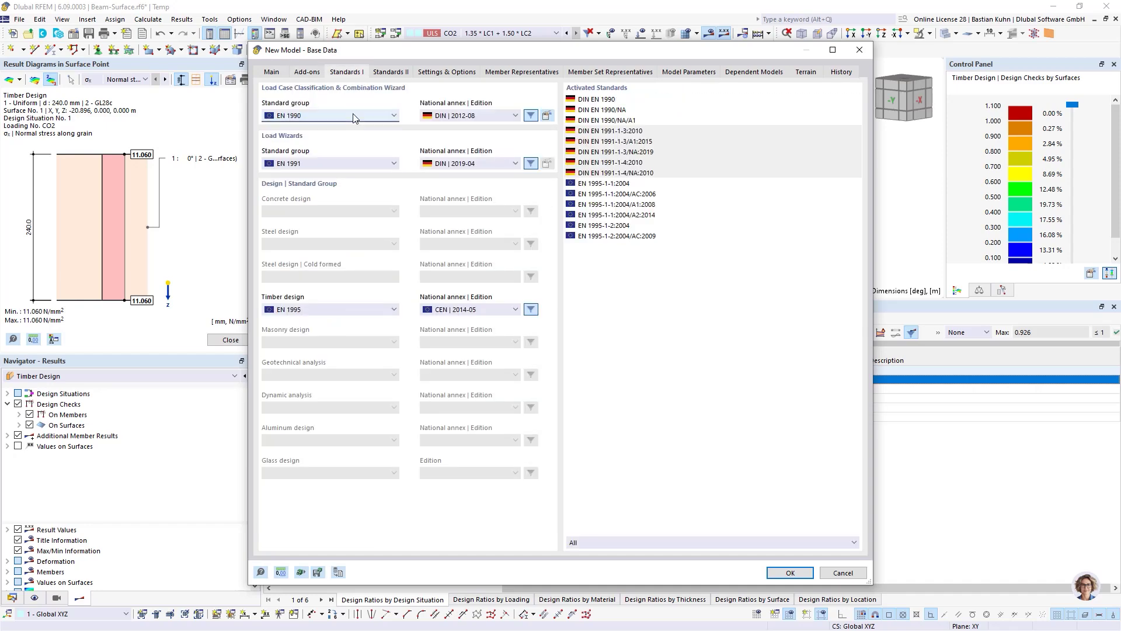
pyautogui.click(383, 310)
pyautogui.click(467, 310)
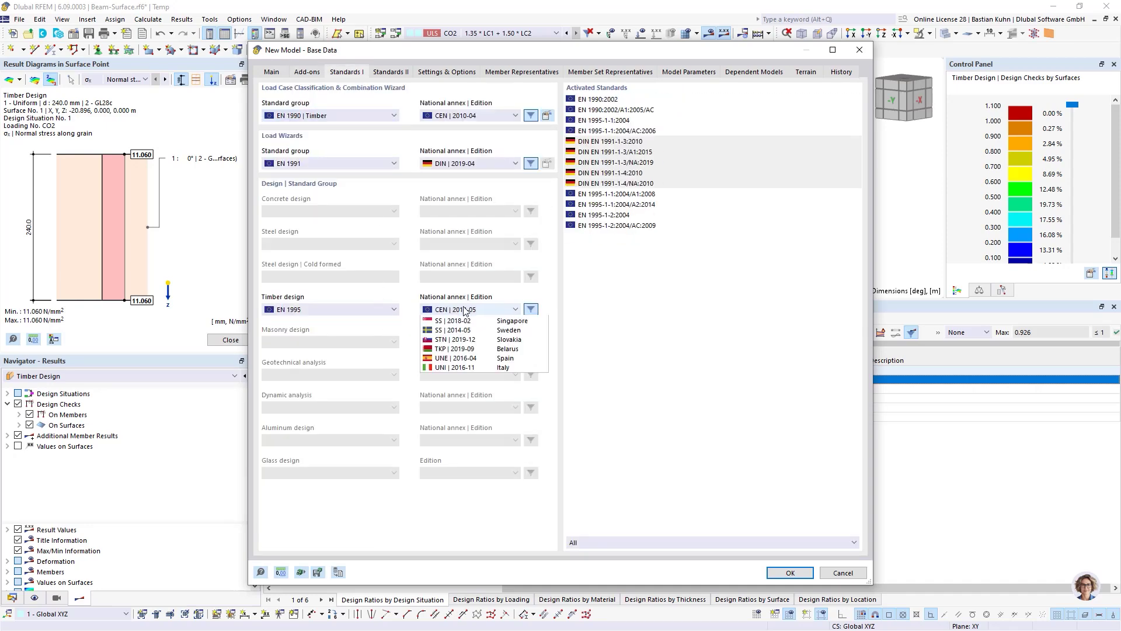
# Step: Set the timber design national annex to DIN | 2014-07 and create the new model from its base data
pyautogui.click(465, 376)
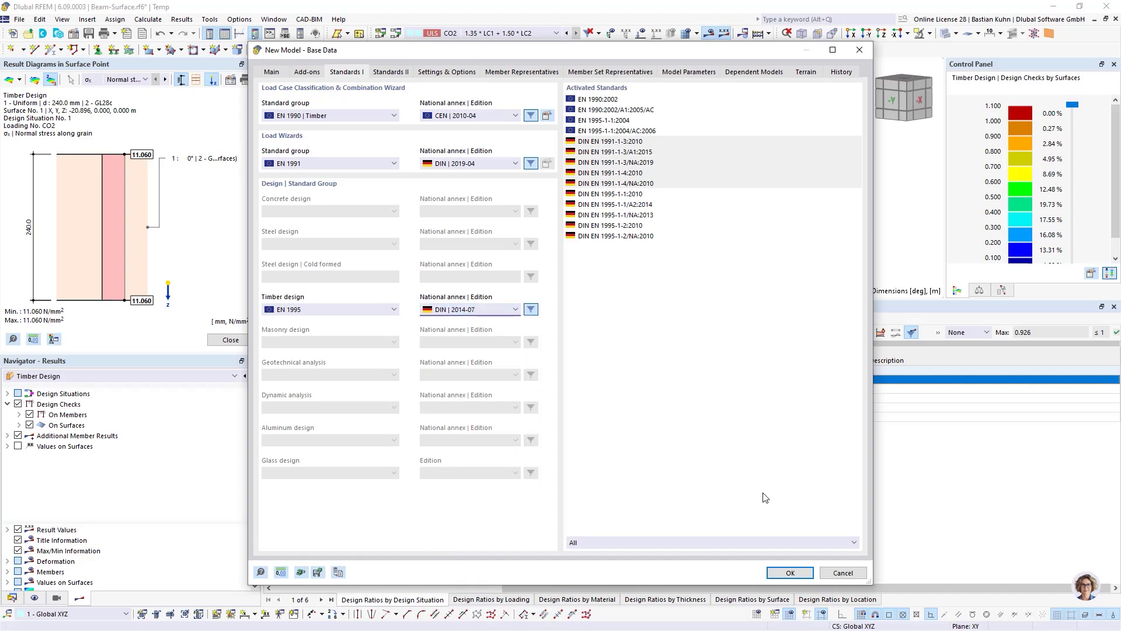
pyautogui.click(788, 573)
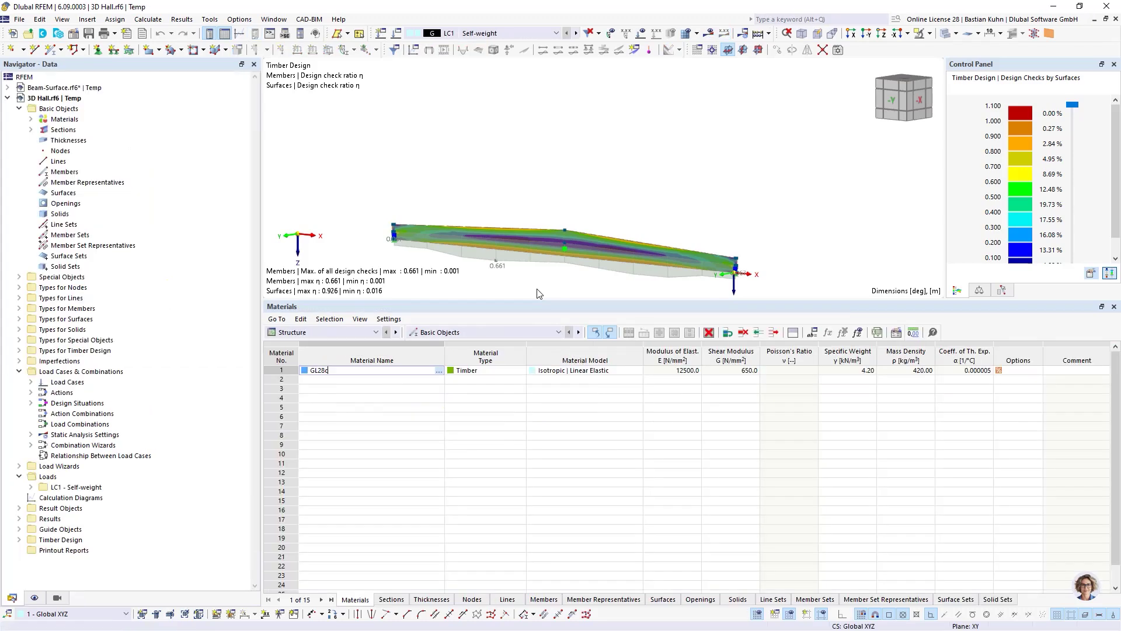
pyautogui.scroll(9, 699, 174)
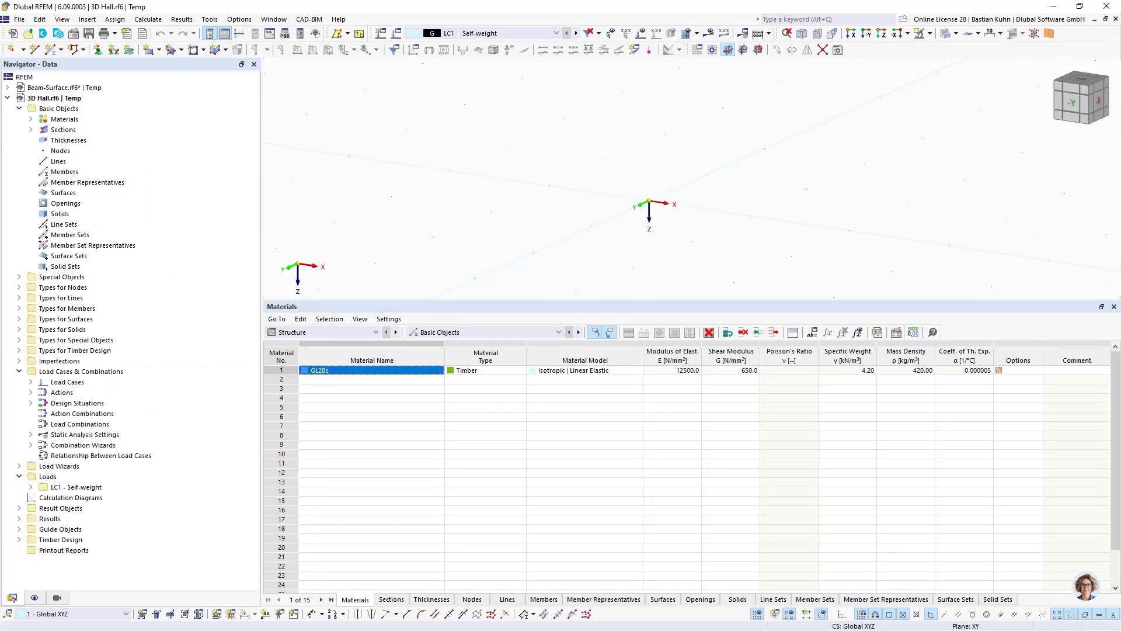
# Step: Switch to the photo viewer and examine the timber hall roof beams in 21.jpg at full size, then close the photo
pyautogui.hotkey('alt', 'Tab')
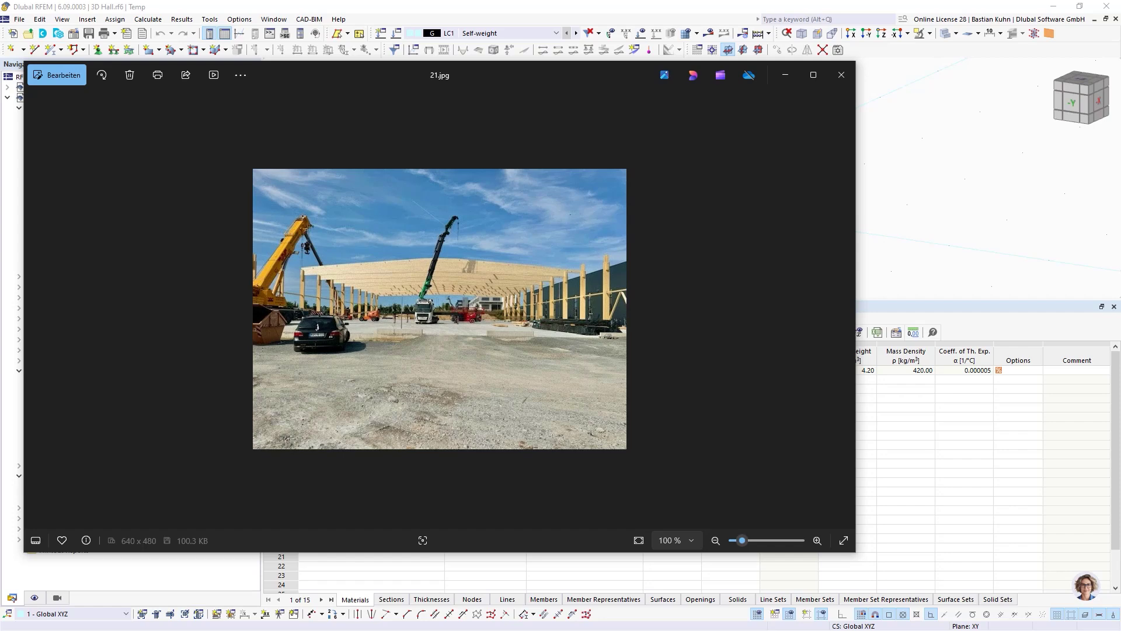
pyautogui.click(813, 75)
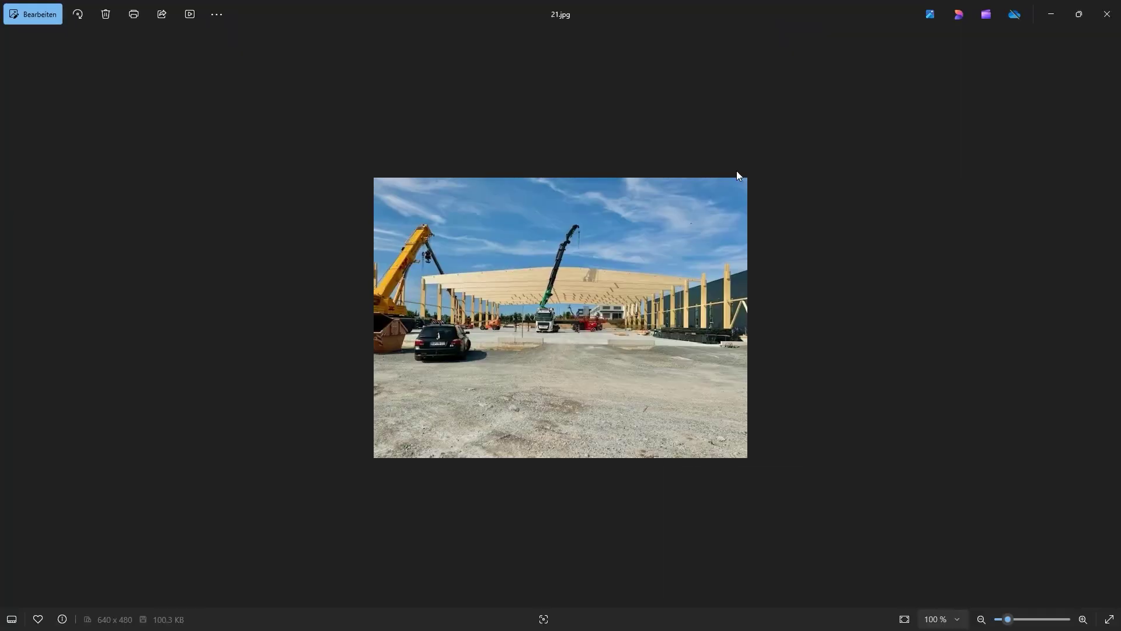
pyautogui.scroll(5, 545, 290)
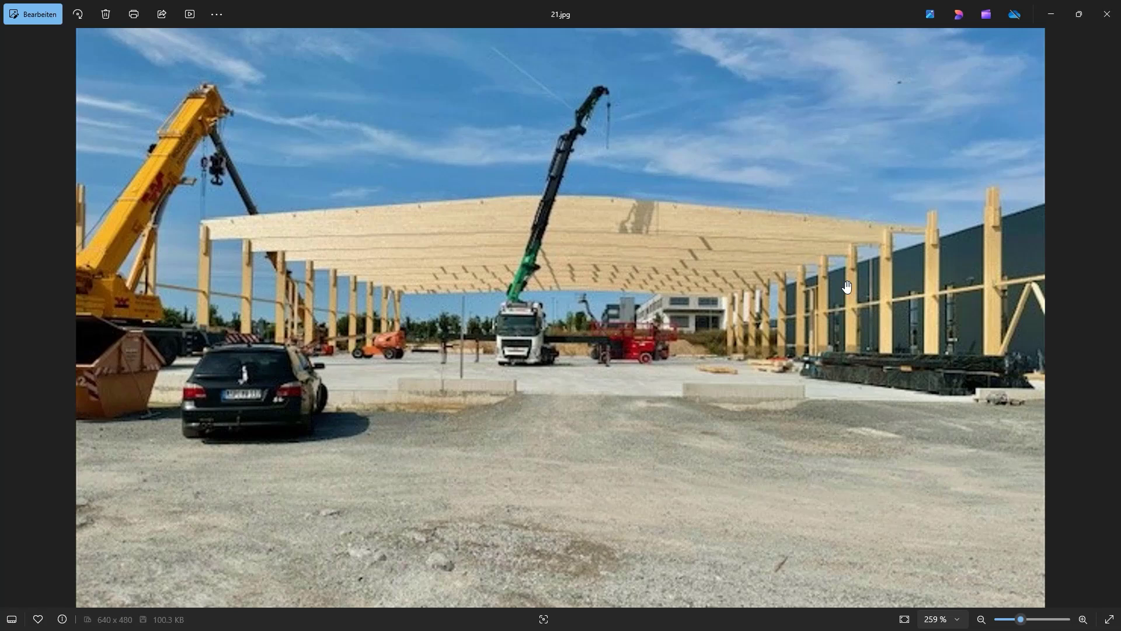
pyautogui.click(1105, 17)
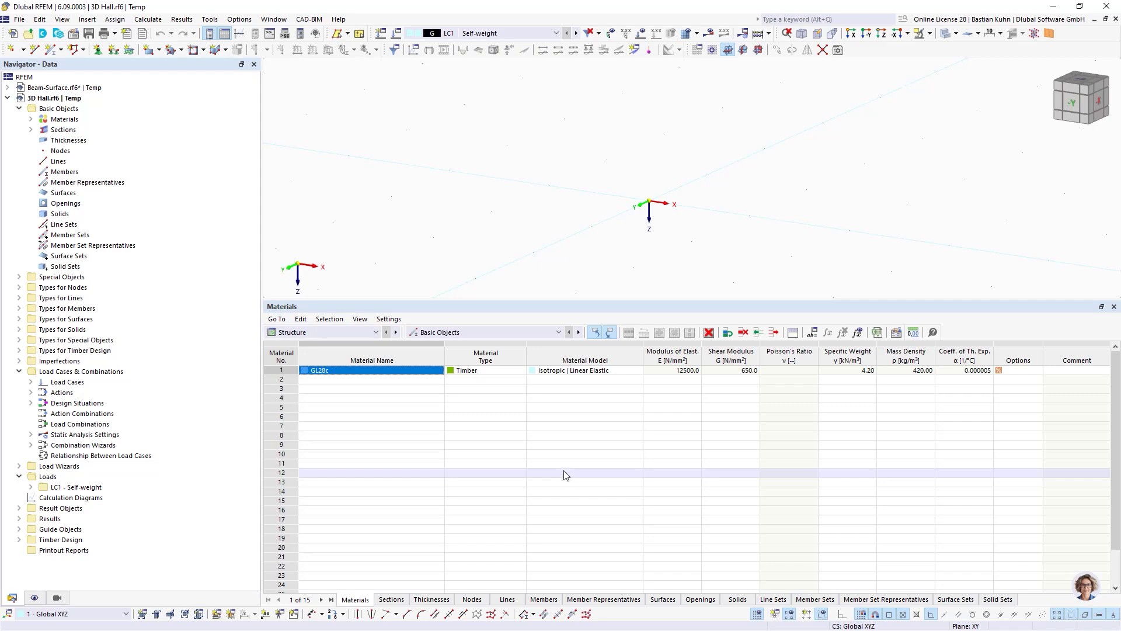
# Step: Start a new member of type Beam and bring up its section settings
pyautogui.click(51, 53)
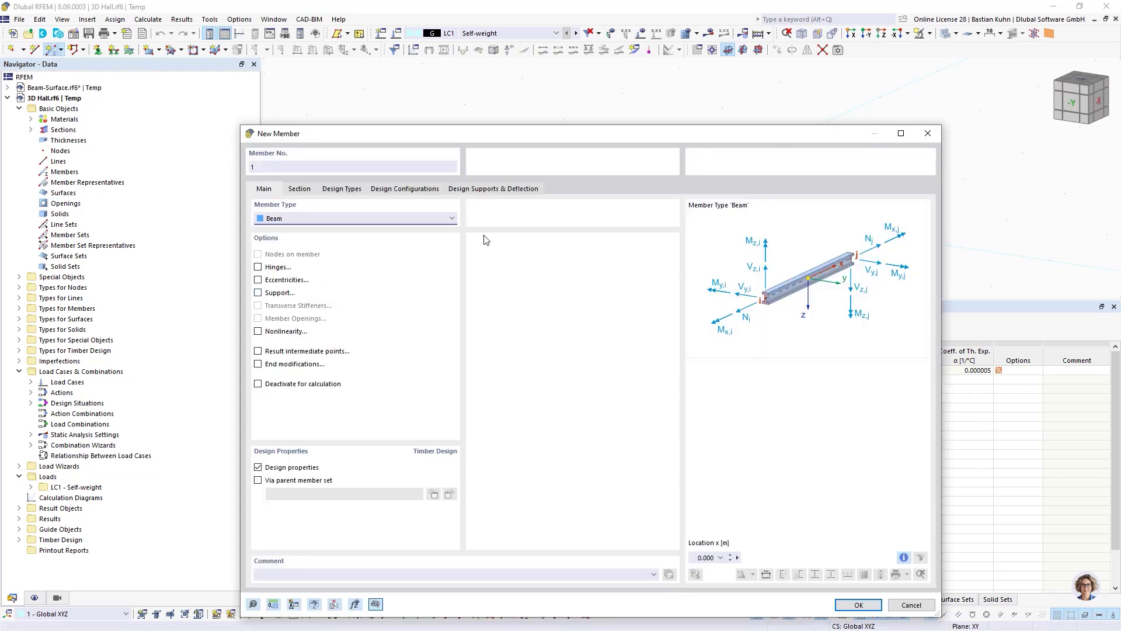
pyautogui.moveTo(617, 146); pyautogui.dragTo(649, 97)
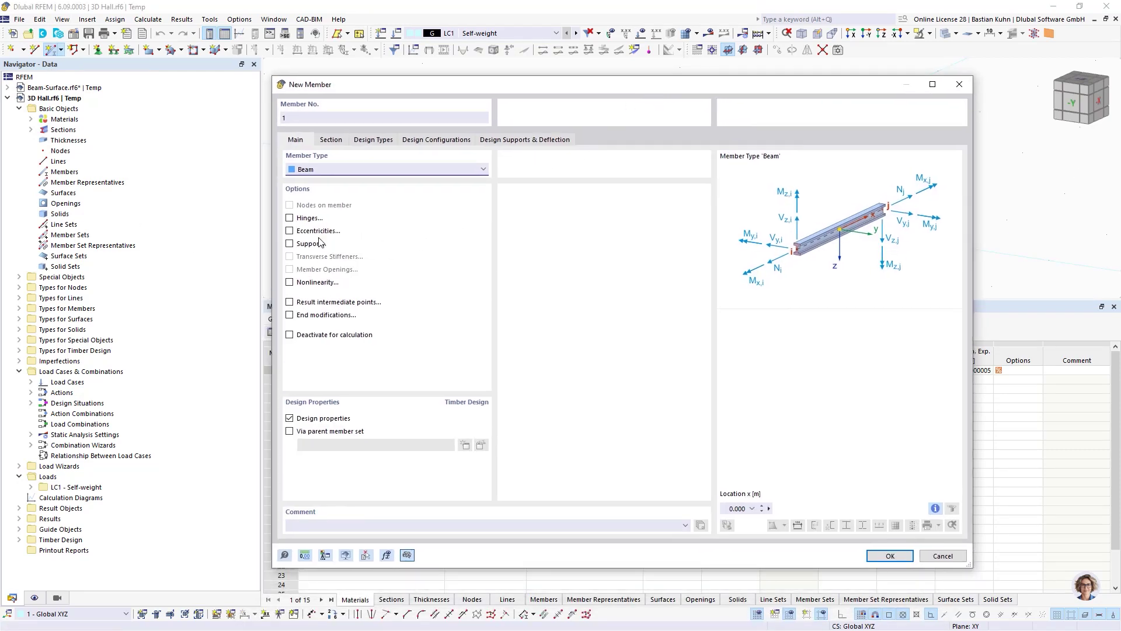
pyautogui.click(331, 141)
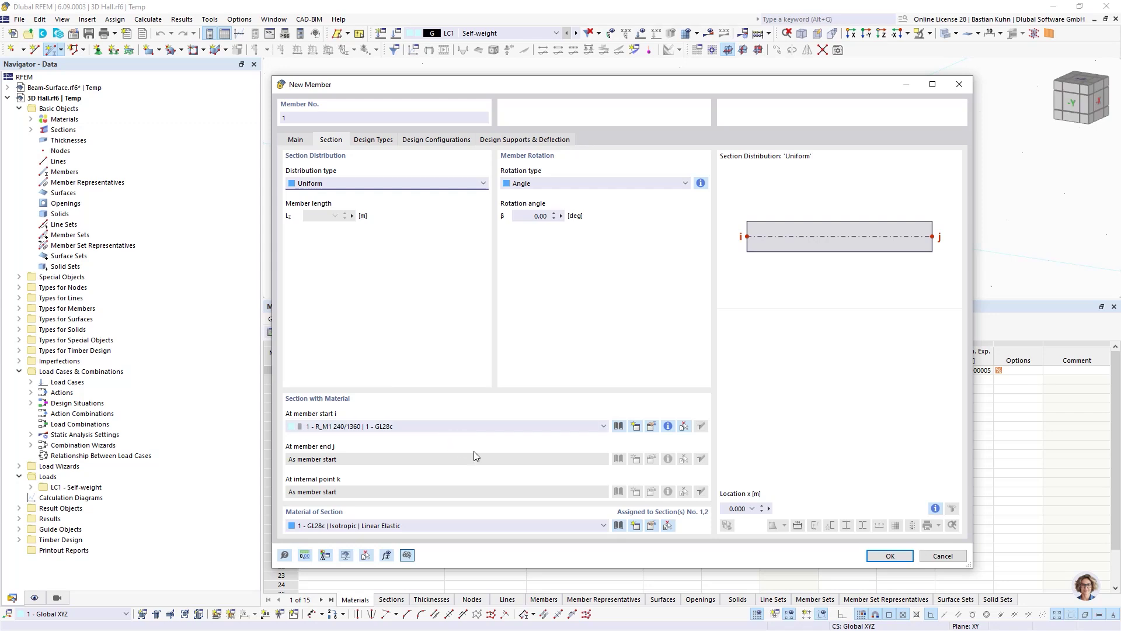
# Step: Set the section distribution to Fish beam | Linear with rounding in central area and enable cantilevers
pyautogui.click(462, 185)
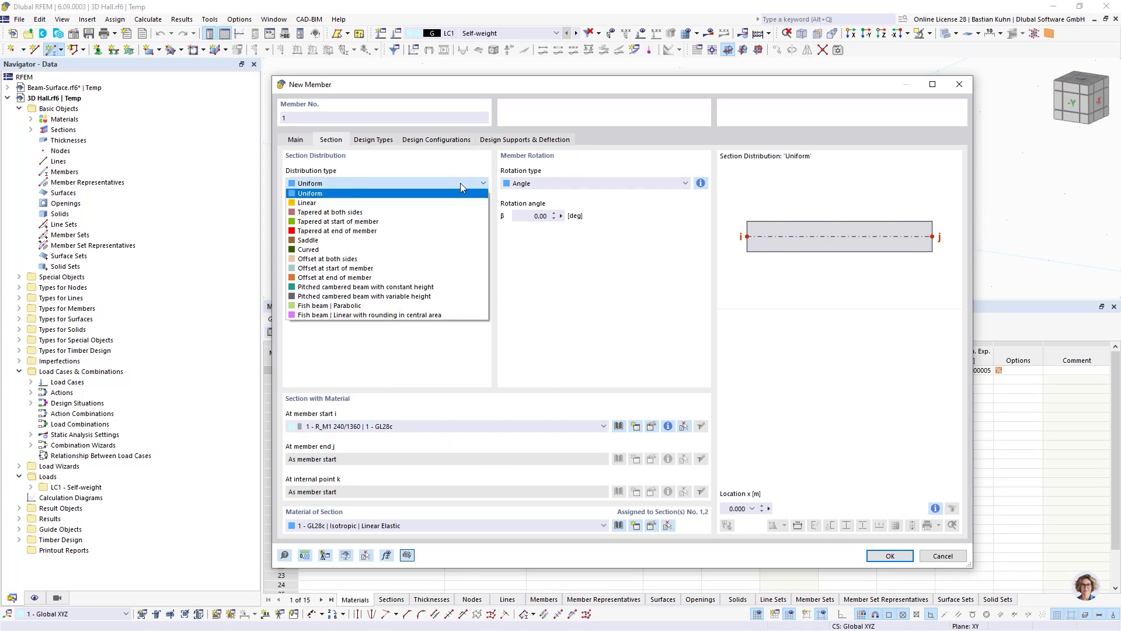
pyautogui.click(407, 317)
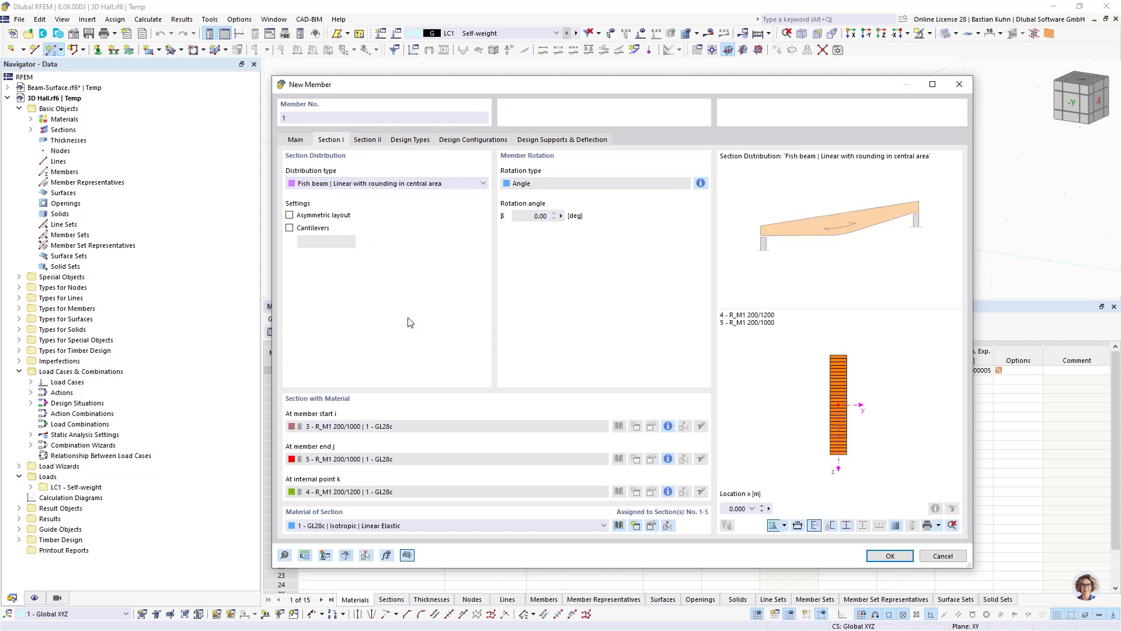
pyautogui.click(290, 227)
# Step: Set the fish beam's span to 12 m and its beam height on ridge to 1.2 m
pyautogui.click(367, 140)
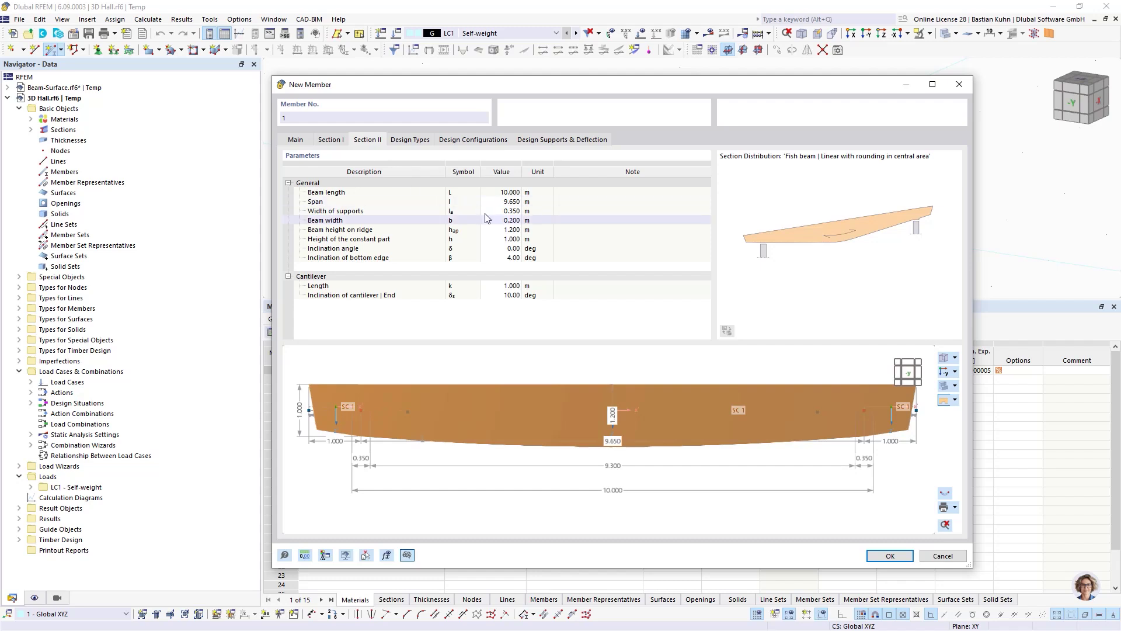
pyautogui.click(497, 201)
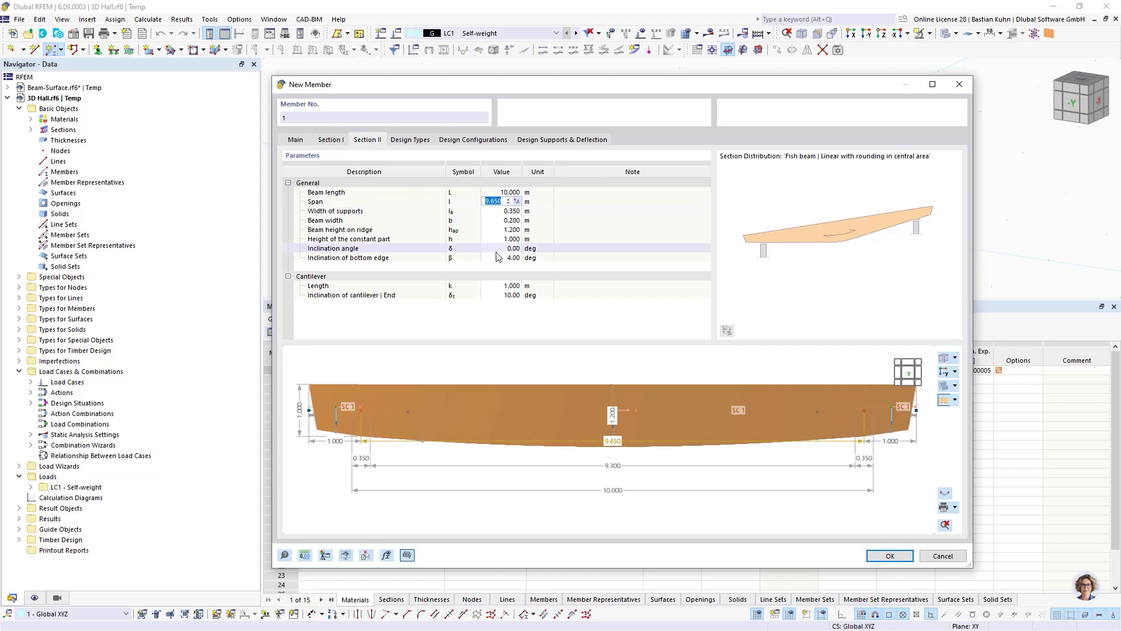
pyautogui.write('12')
pyautogui.press('Tab')
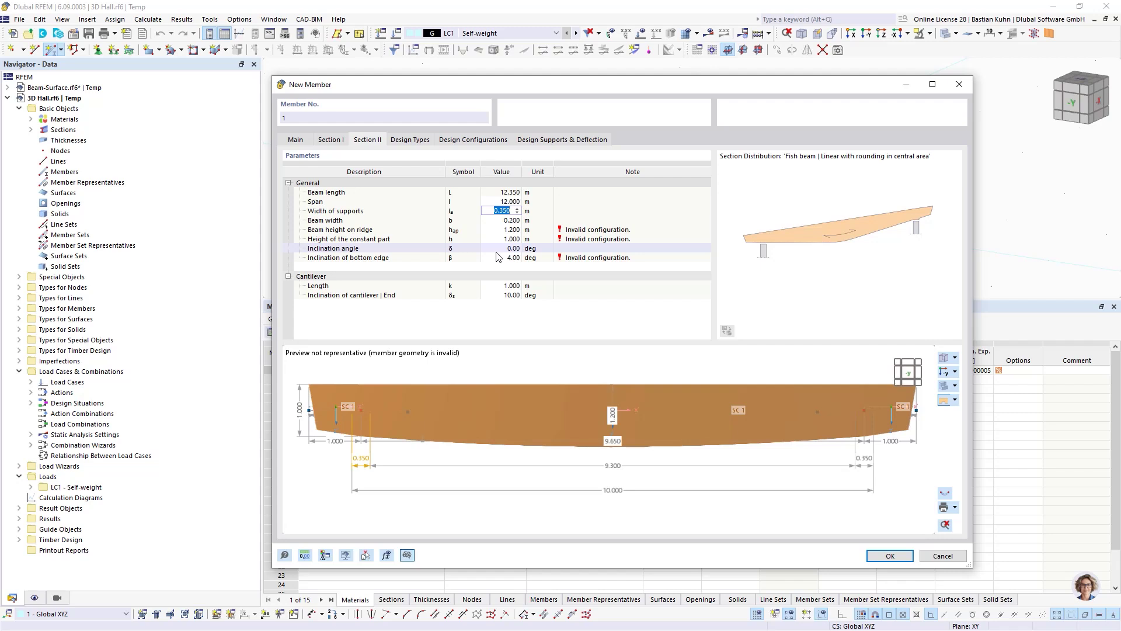
pyautogui.press('Tab')
pyautogui.press('Tab')
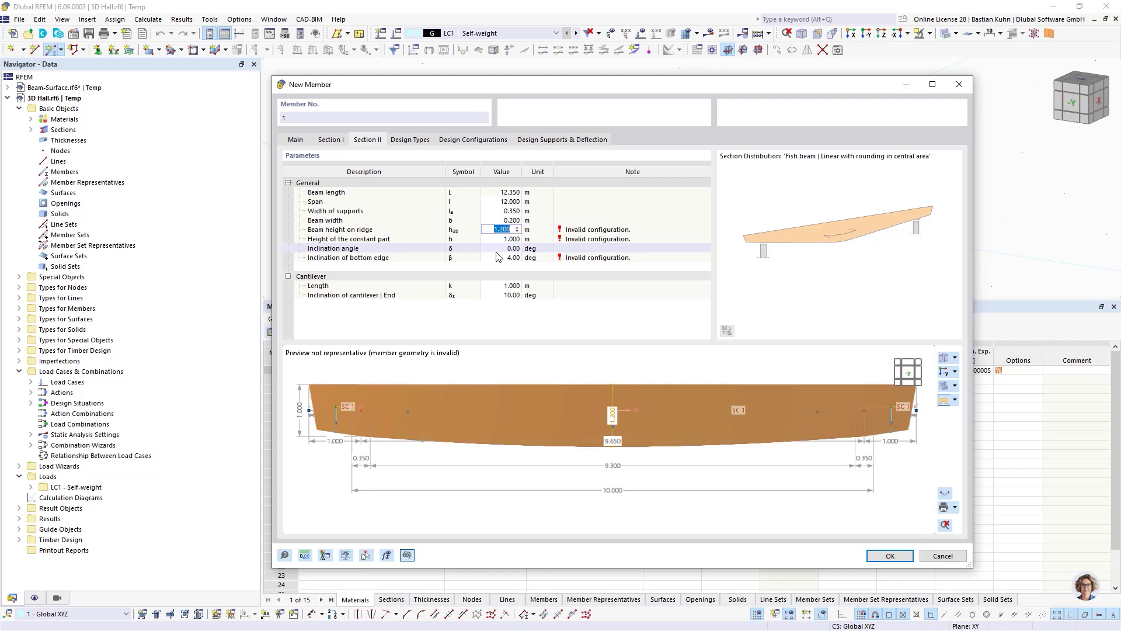
pyautogui.write('1,2')
pyautogui.press('Tab')
# Step: Set the fish beam's constant part height to 0.6 m, inclination angle to 8° and bottom edge inclination to 10°
pyautogui.write('0')
pyautogui.press('Tab')
pyautogui.write('8')
pyautogui.press('Tab')
pyautogui.write('10')
pyautogui.press('Tab')
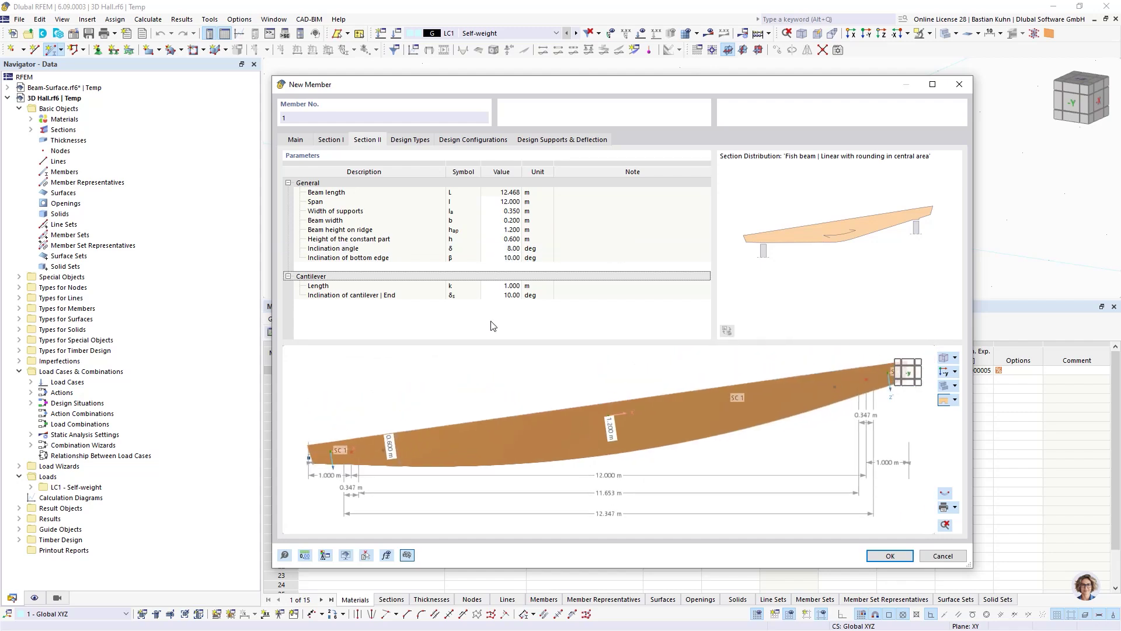
# Step: Change the section distribution to Pitched cambered beam with variable height and toggle the loose ridge wedge cap option
pyautogui.click(336, 141)
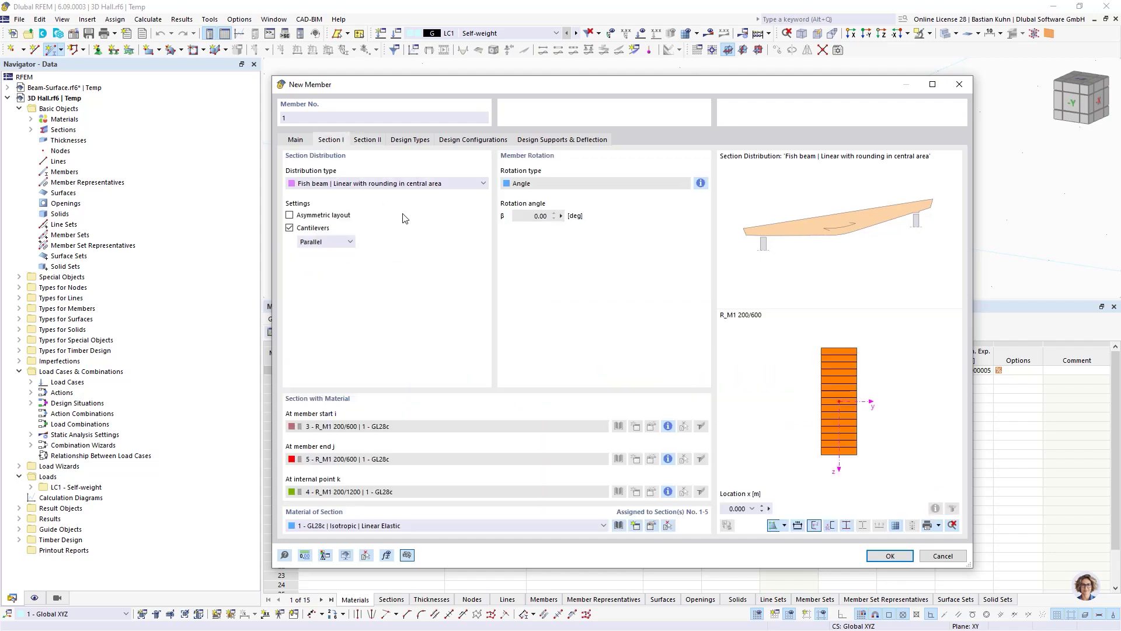
pyautogui.click(442, 188)
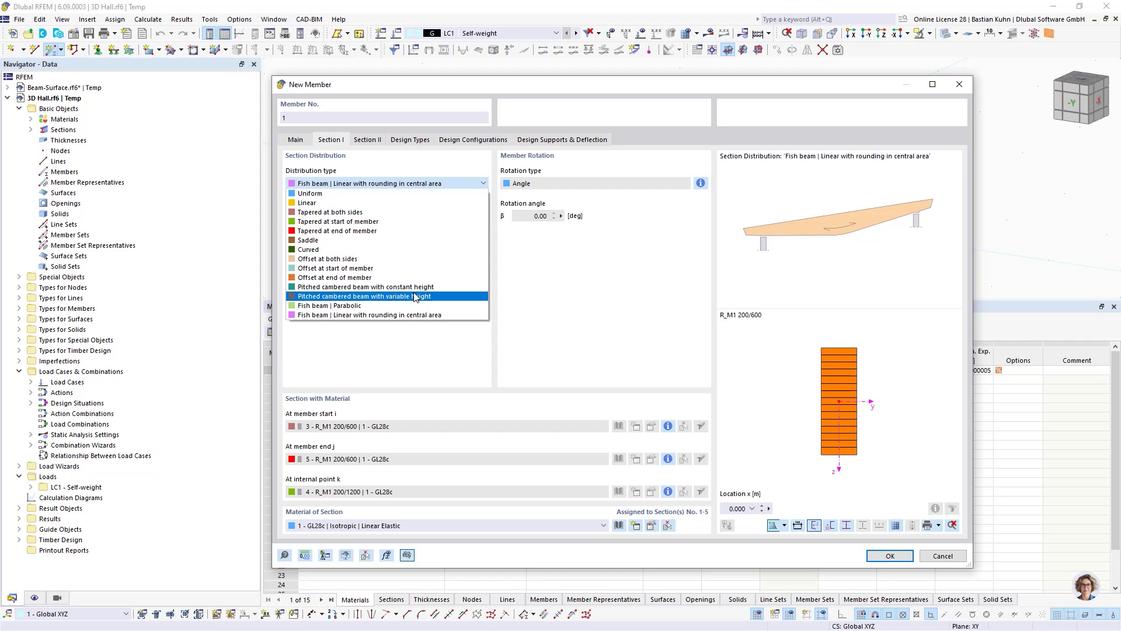
pyautogui.press('Escape')
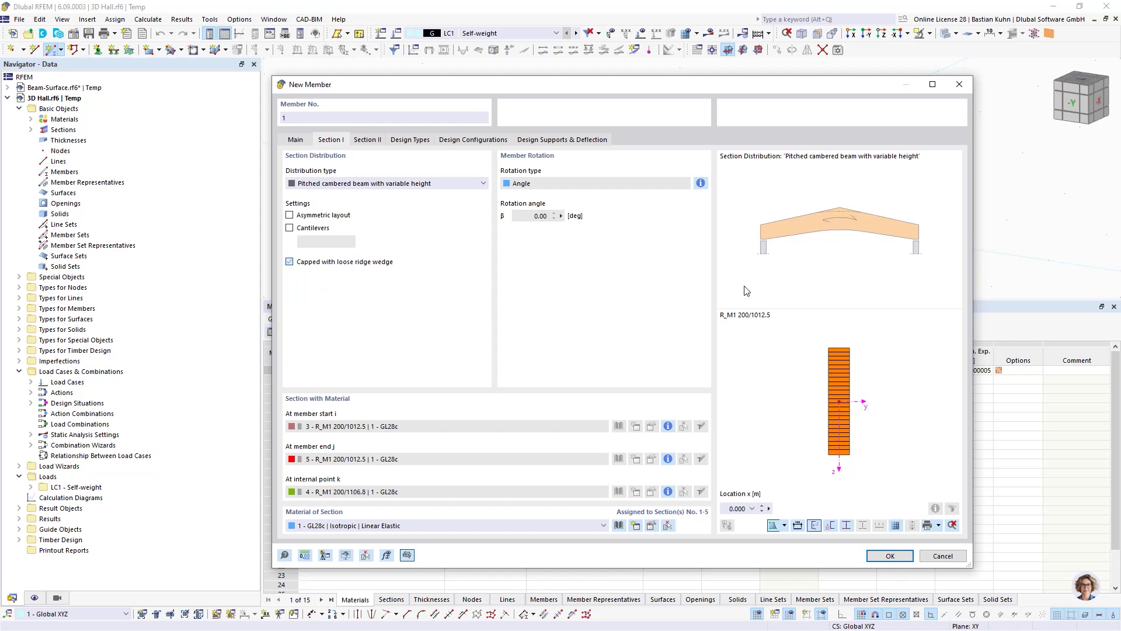
pyautogui.click(289, 262)
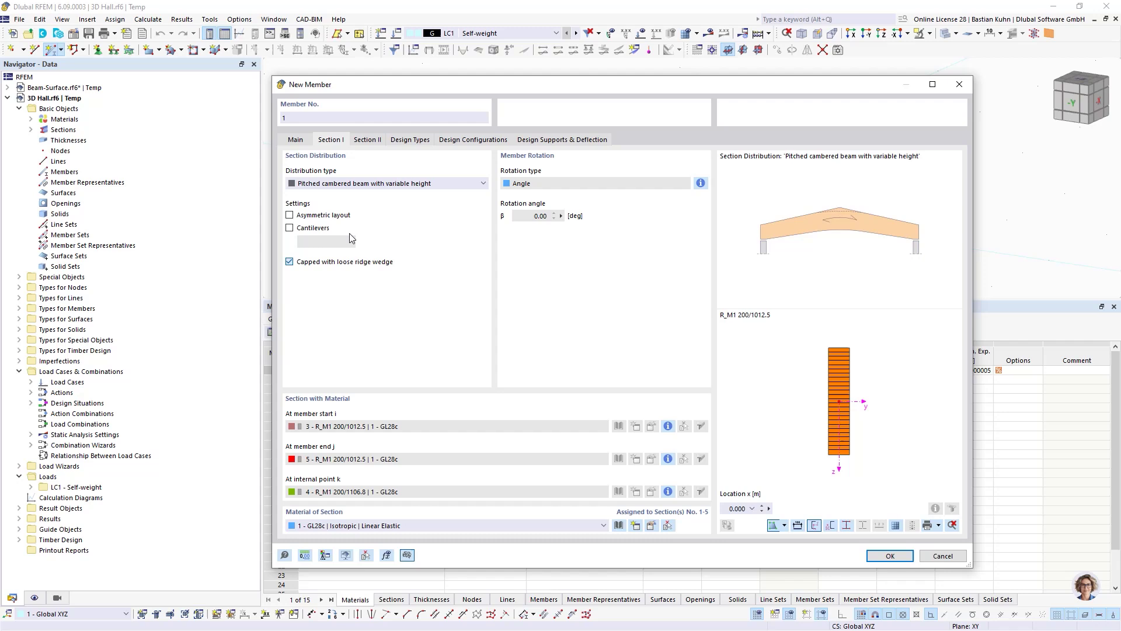
# Step: Set the pitched cambered beam's span to 20 m and its edge beam height to 0.9 m
pyautogui.click(366, 142)
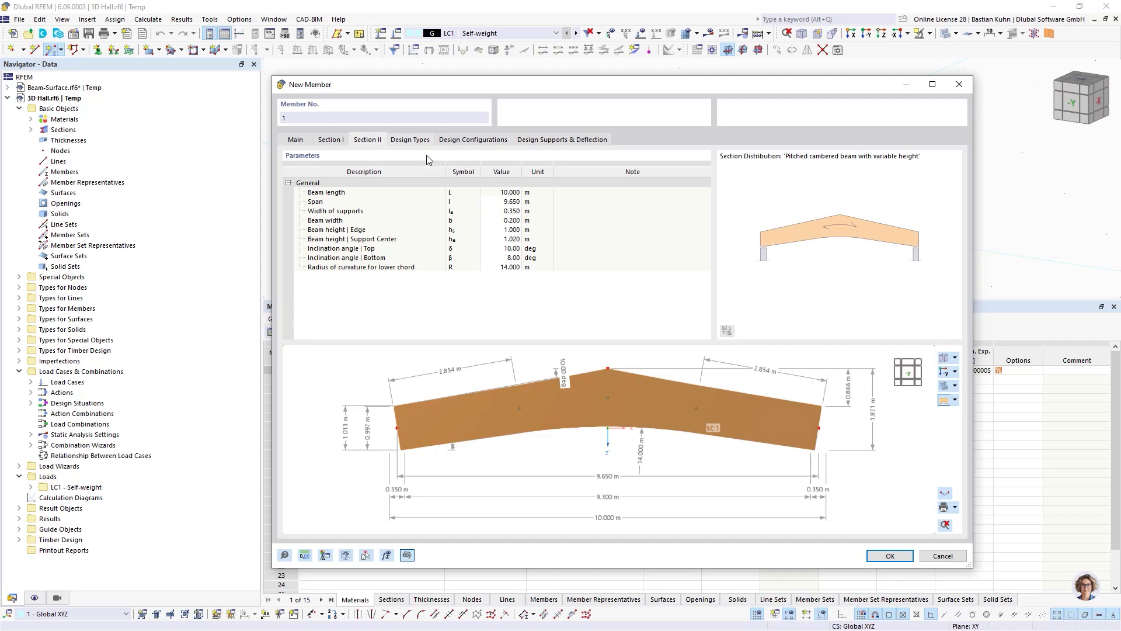
pyautogui.click(494, 202)
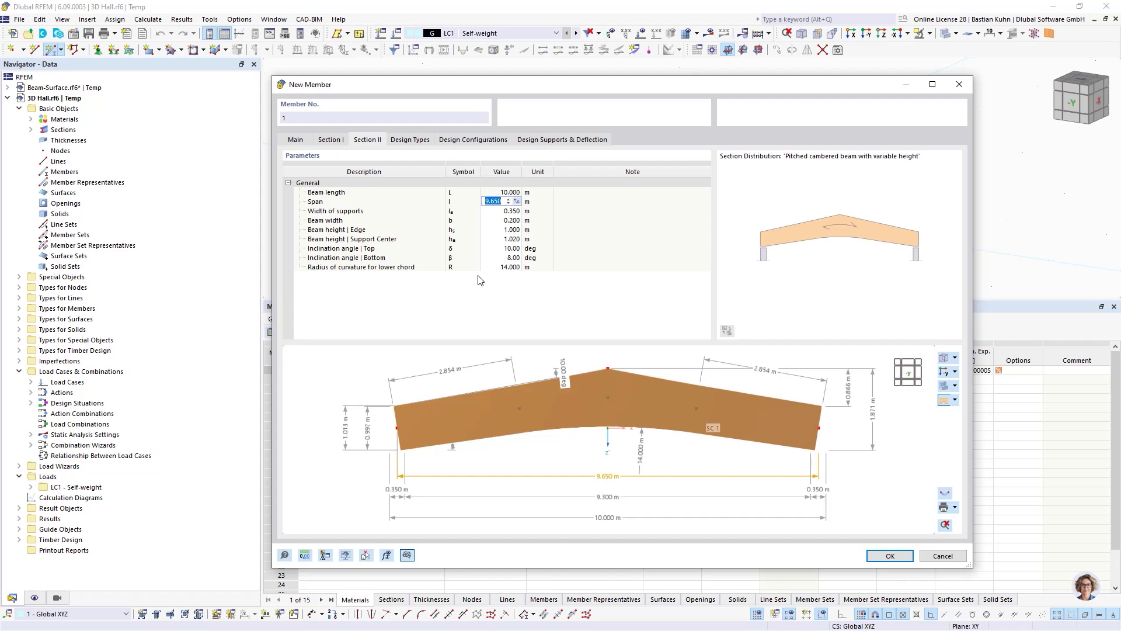
pyautogui.write('20')
pyautogui.press('Tab')
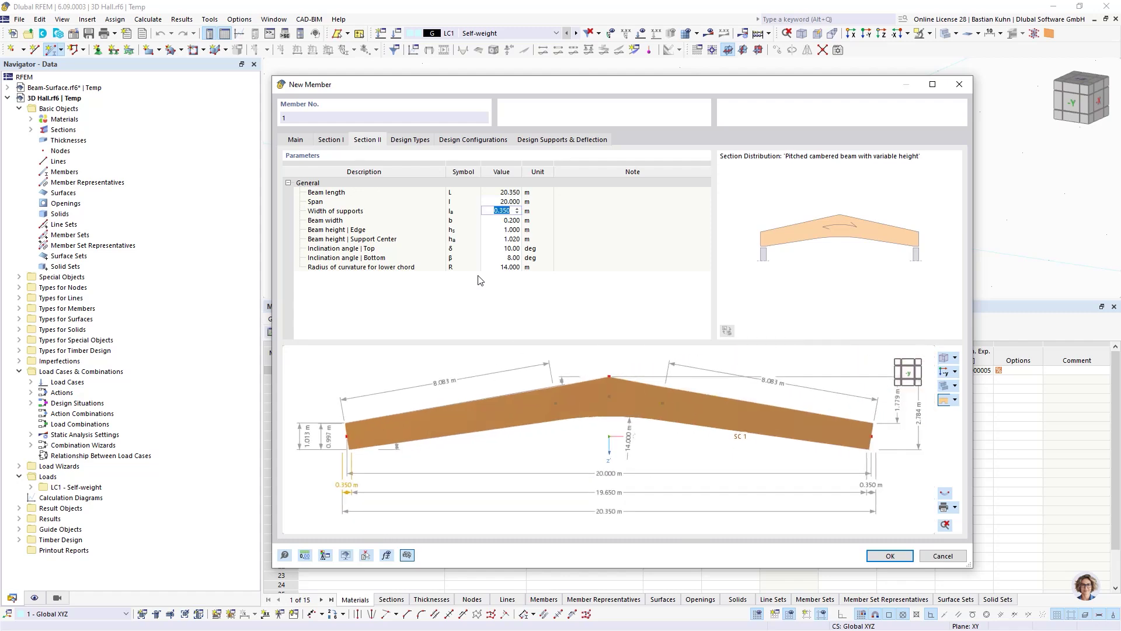
pyautogui.click(496, 230)
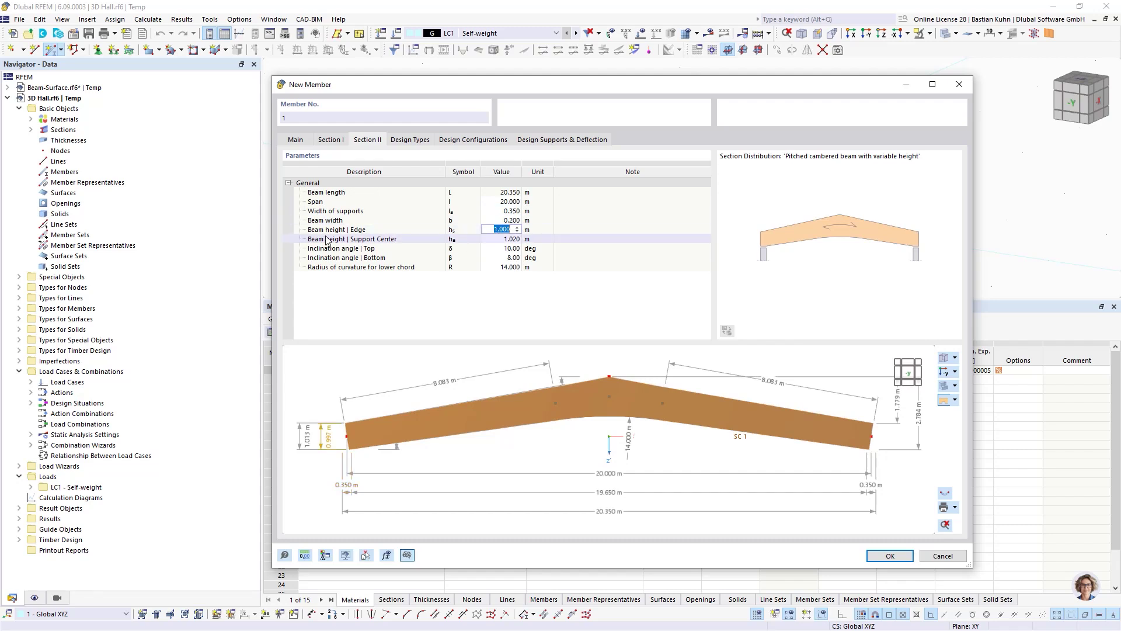
pyautogui.write('0')
pyautogui.press('Tab')
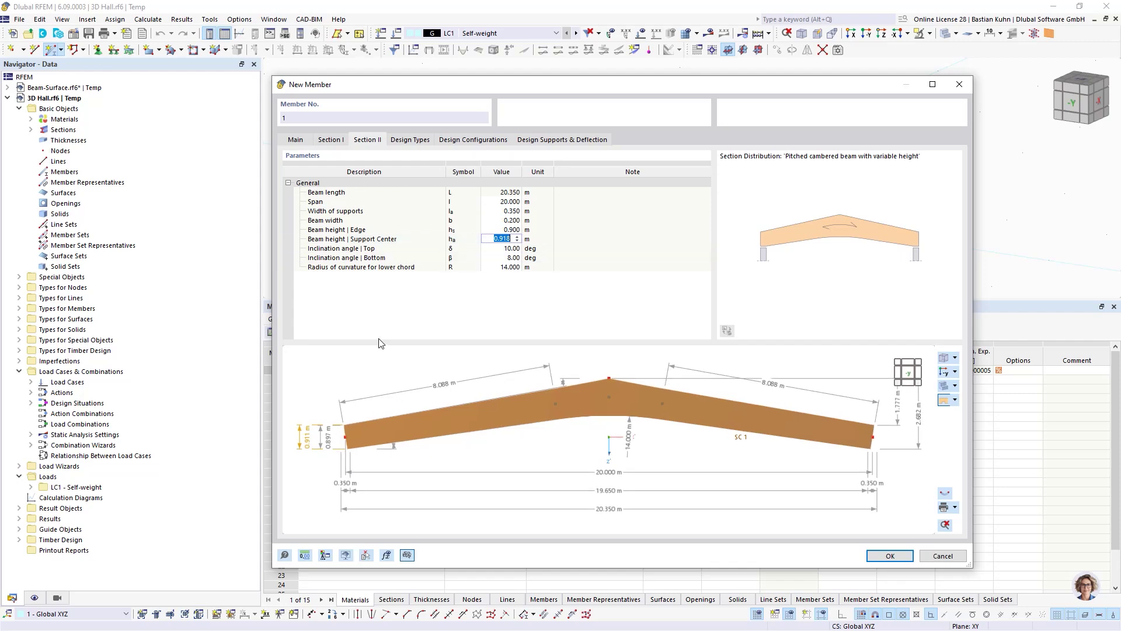
# Step: Change the section distribution to Saddle with the internal point at 50% of the length and Bottom alignment
pyautogui.click(330, 140)
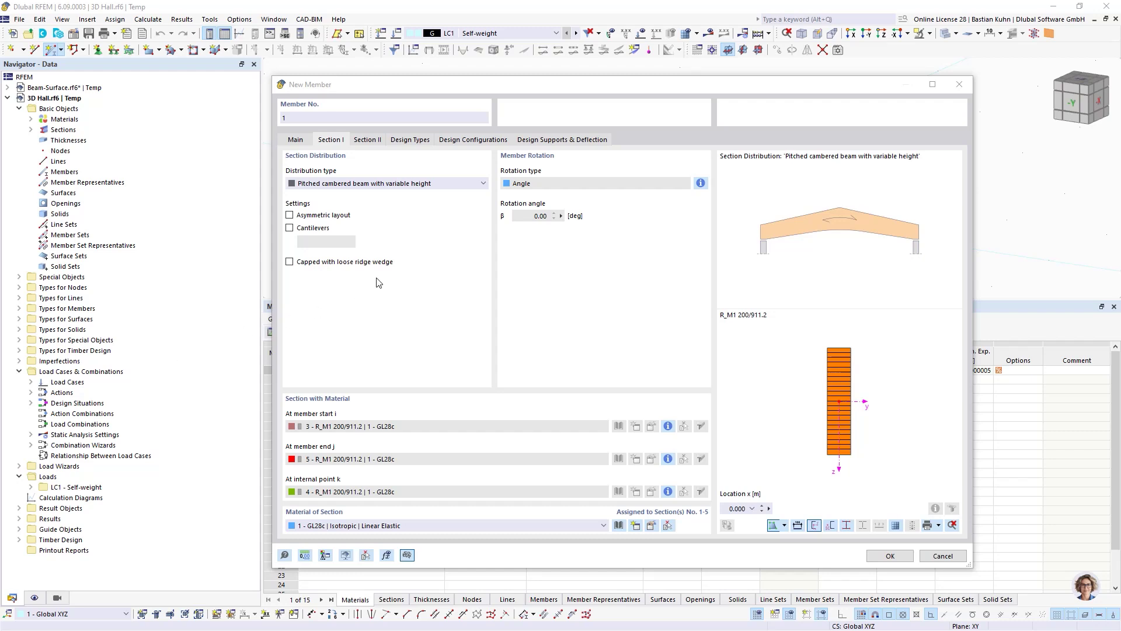
pyautogui.click(460, 185)
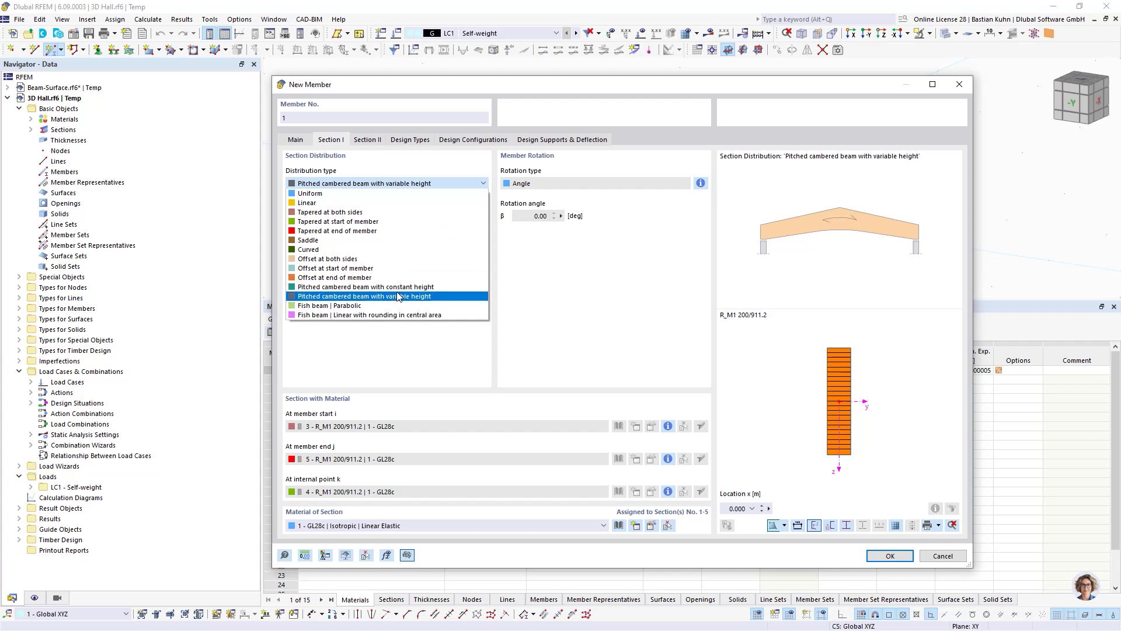
pyautogui.click(392, 240)
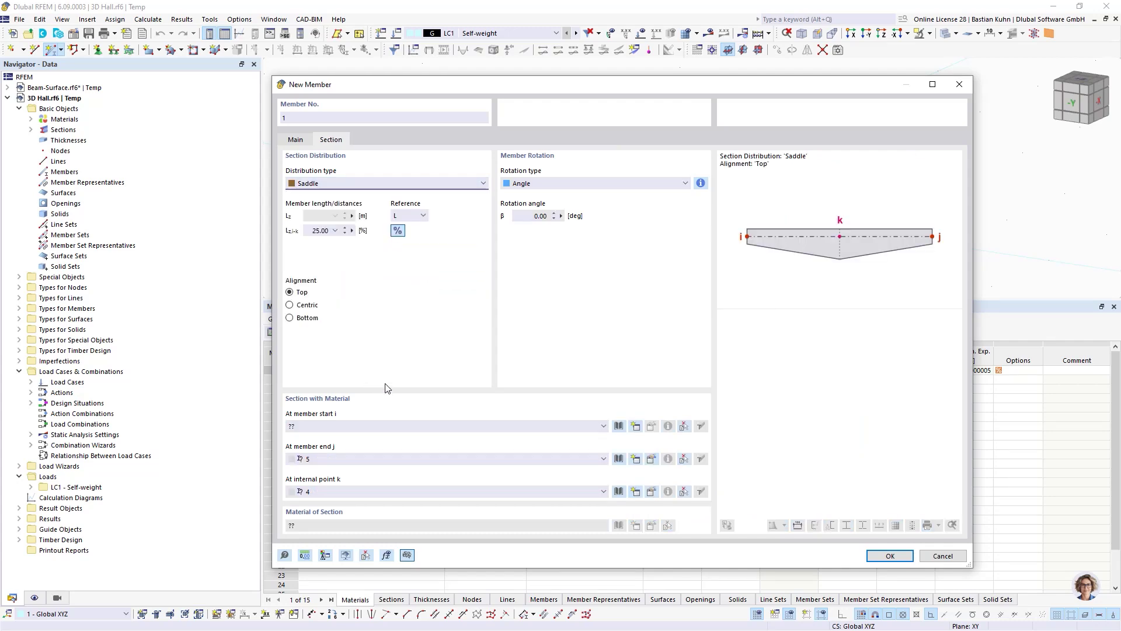
pyautogui.click(313, 231)
pyautogui.write('50')
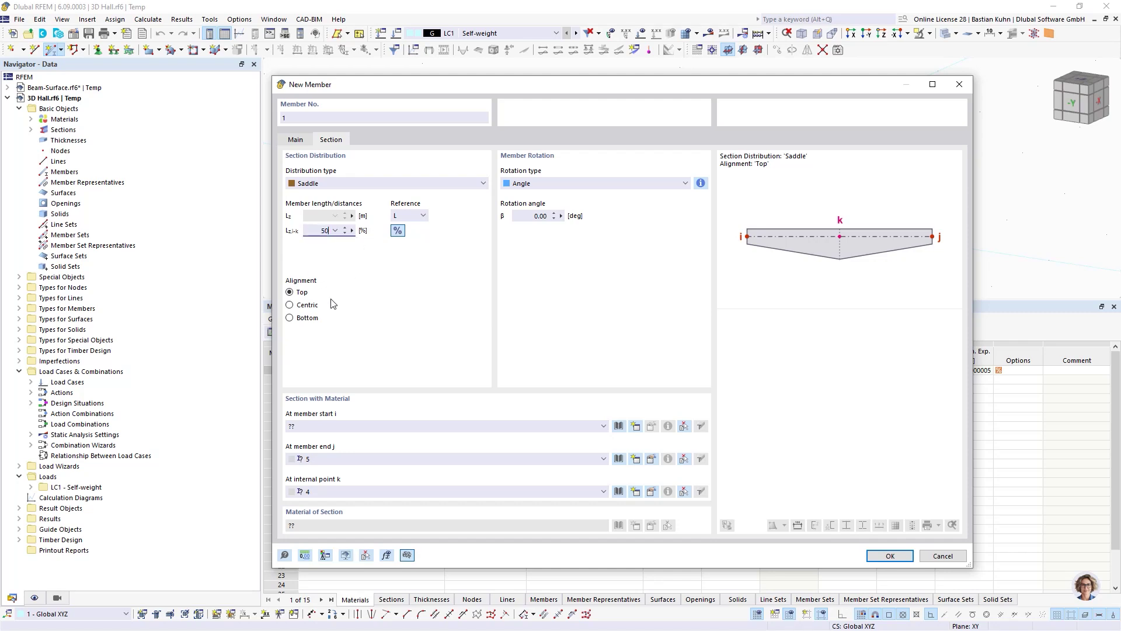
pyautogui.click(290, 318)
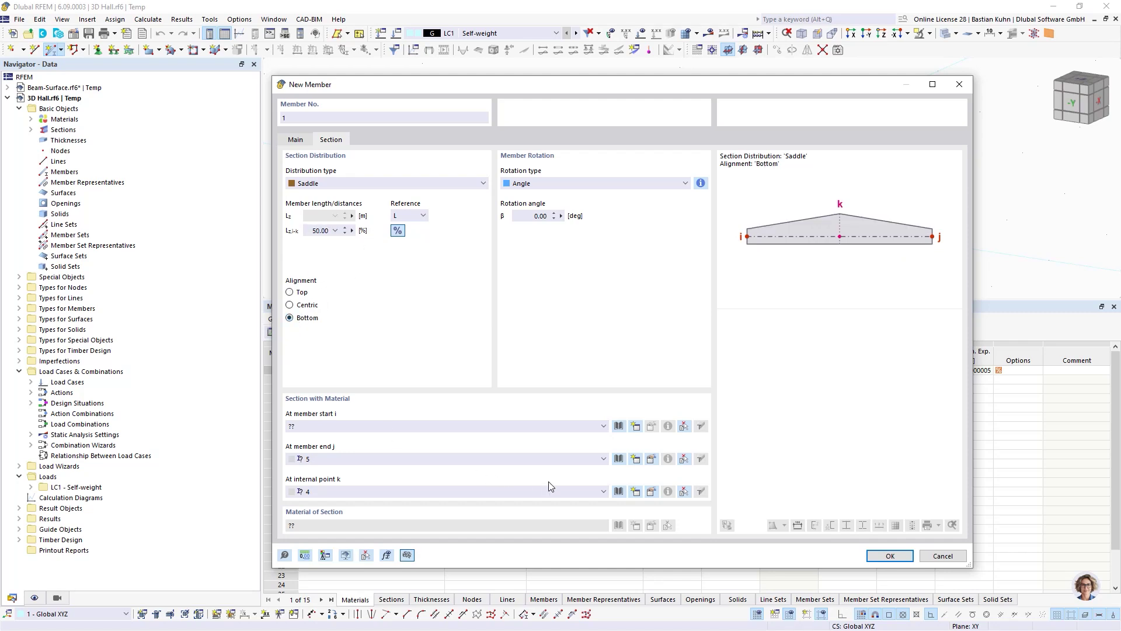
# Step: Assign section R_M1 240/1360 at the member start, As member start at the end, and R_M1 240/2490 at internal point k
pyautogui.click(603, 427)
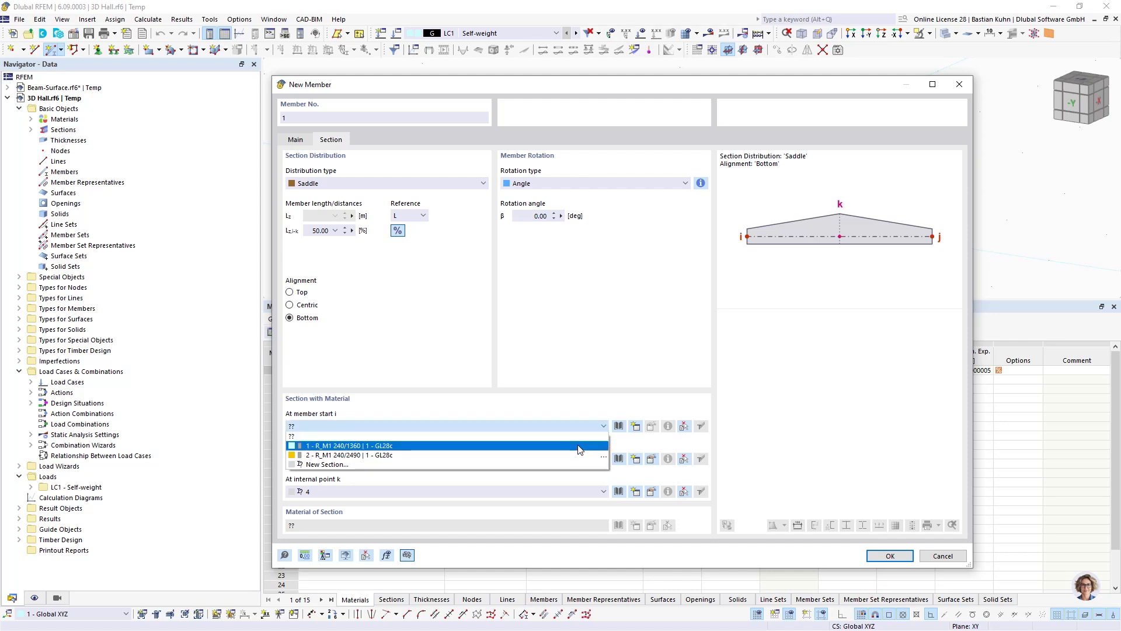
pyautogui.click(580, 446)
pyautogui.click(579, 456)
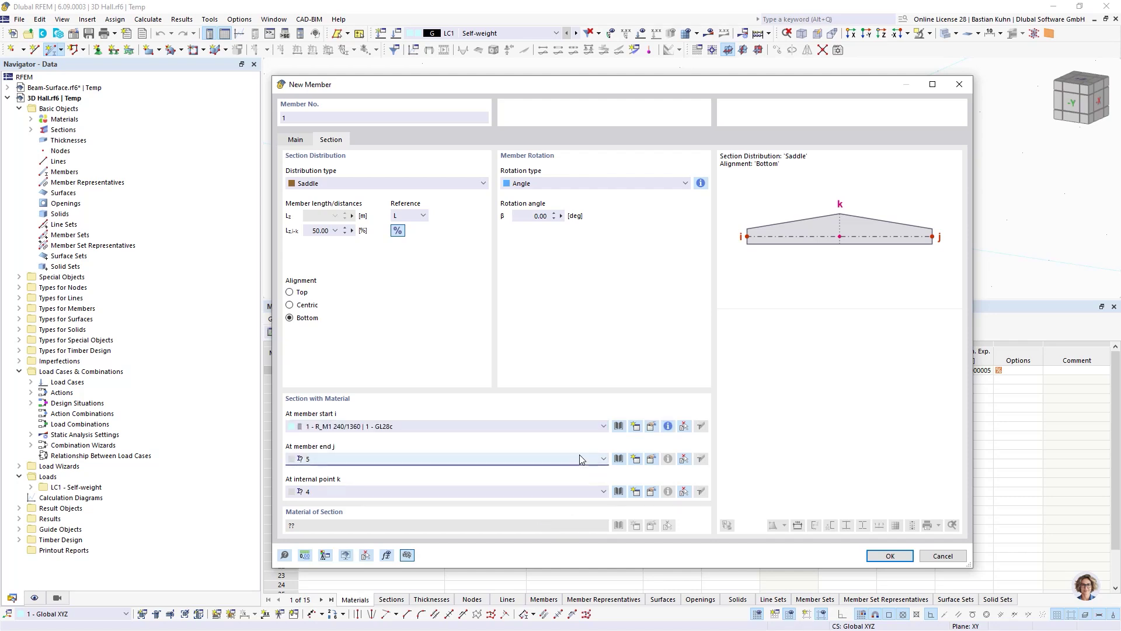
pyautogui.click(561, 472)
pyautogui.click(603, 492)
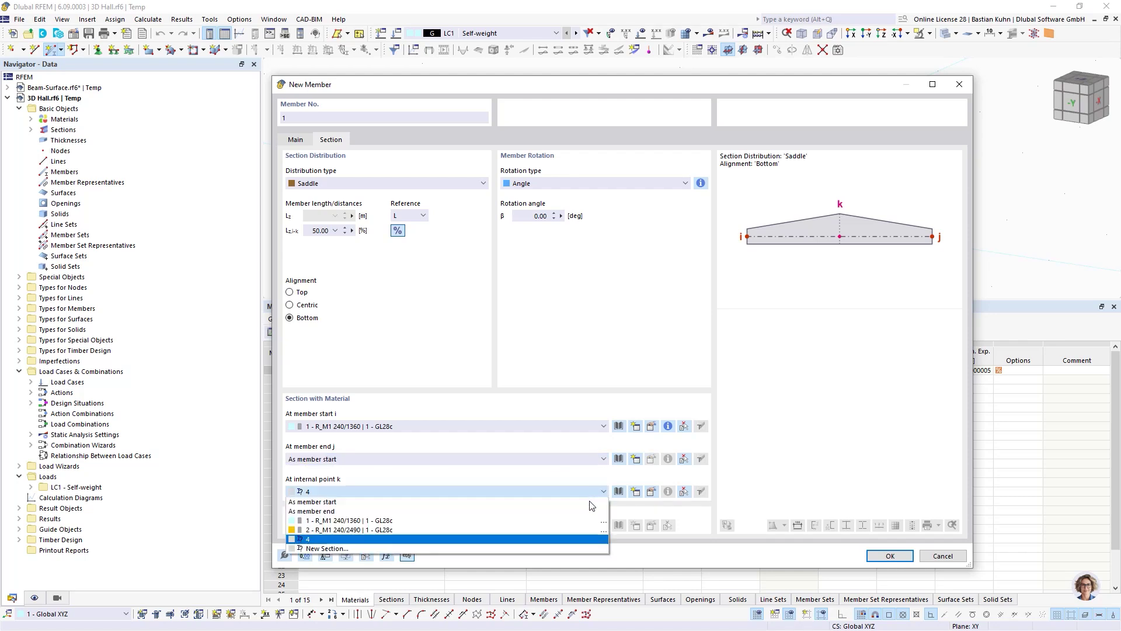
pyautogui.click(571, 530)
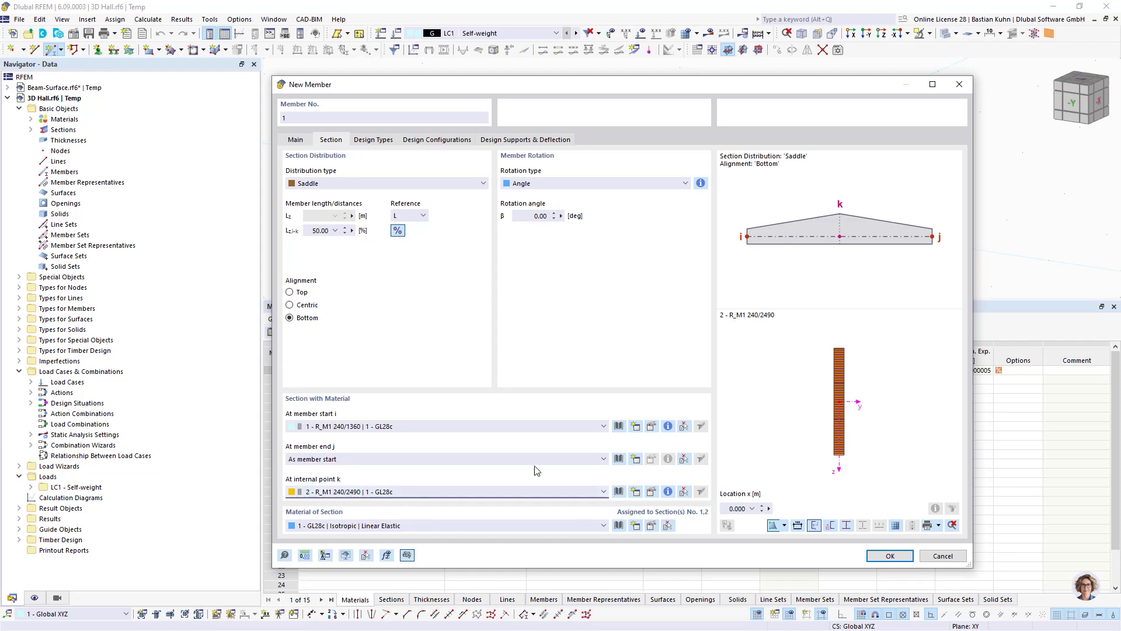
# Step: Accept the saddle member definition and place the beam from the origin to X 4 m in the XZ work plane
pyautogui.click(889, 556)
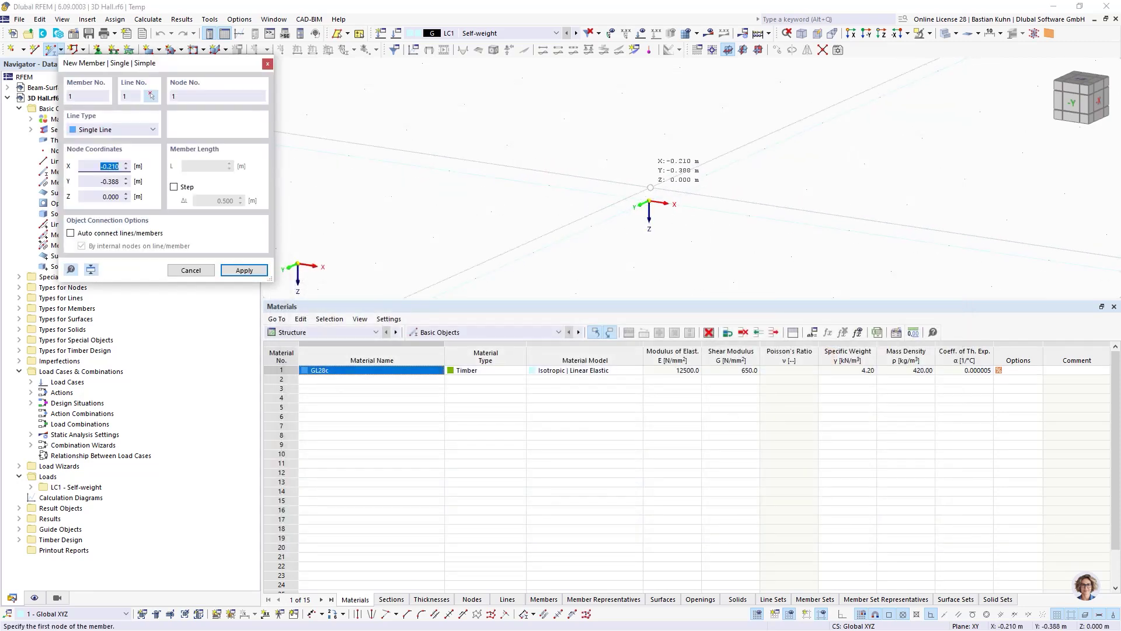
pyautogui.click(649, 202)
pyautogui.click(758, 50)
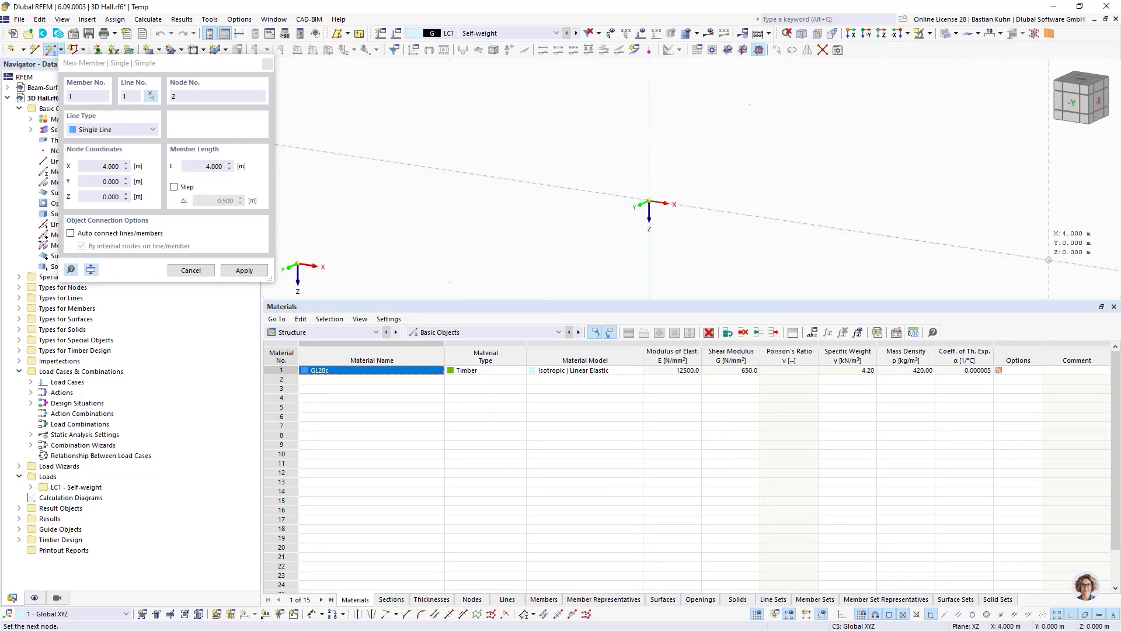
pyautogui.click(1049, 260)
pyautogui.press('Escape')
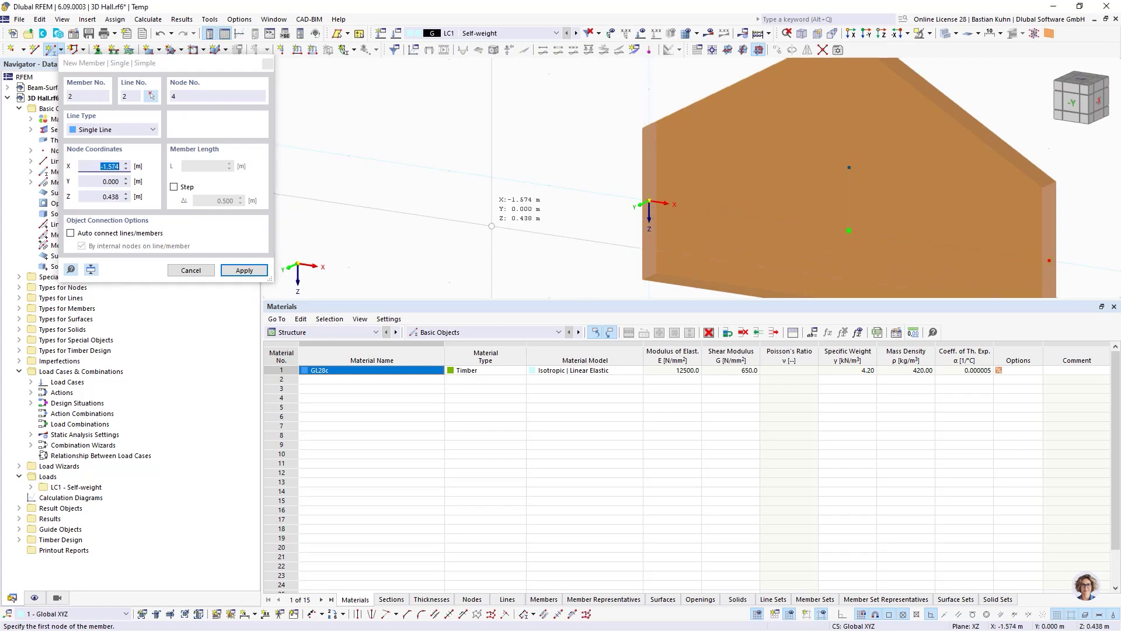
# Step: Set the X coordinate of the beam's end node to 47 m
pyautogui.scroll(-6, 492, 227)
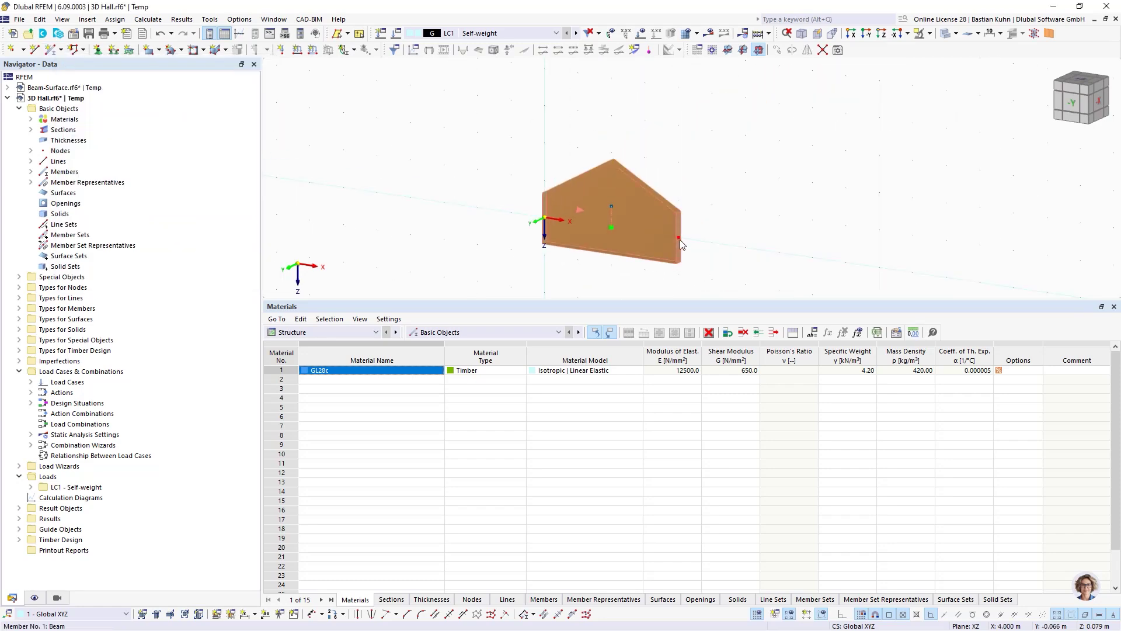
pyautogui.doubleClick(679, 237)
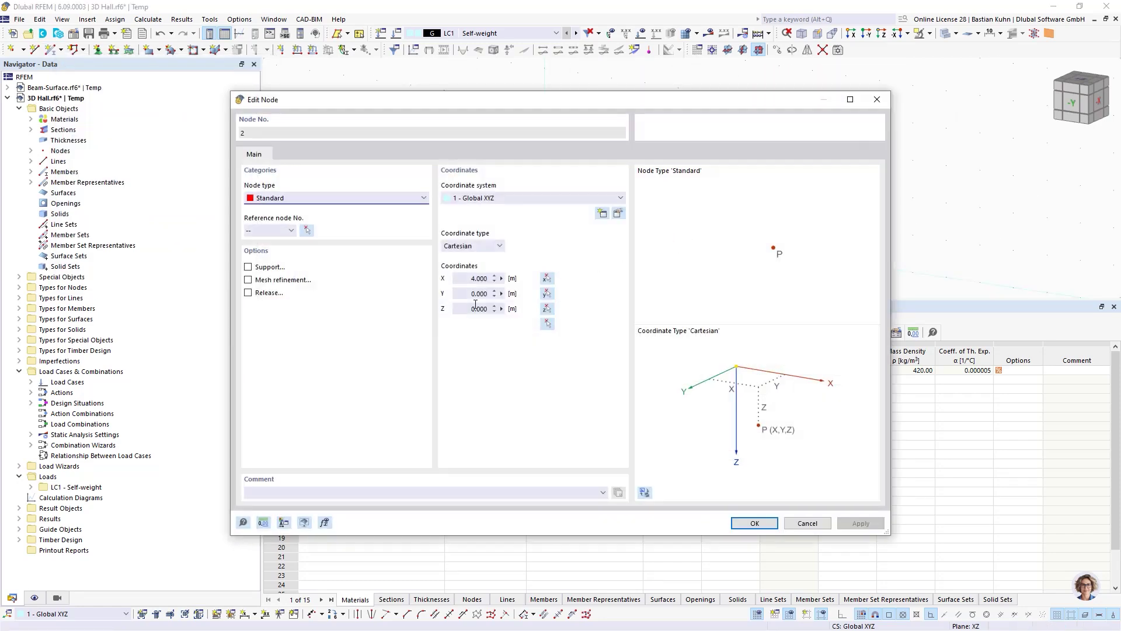
pyautogui.click(466, 279)
pyautogui.write('4')
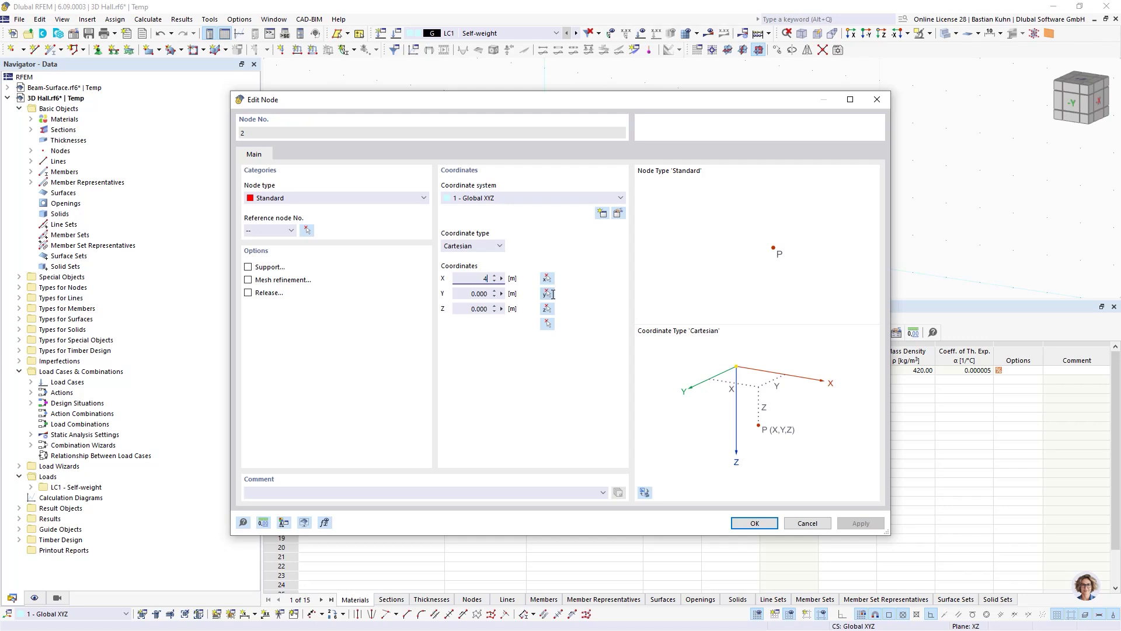
pyautogui.write('7')
pyautogui.click(461, 294)
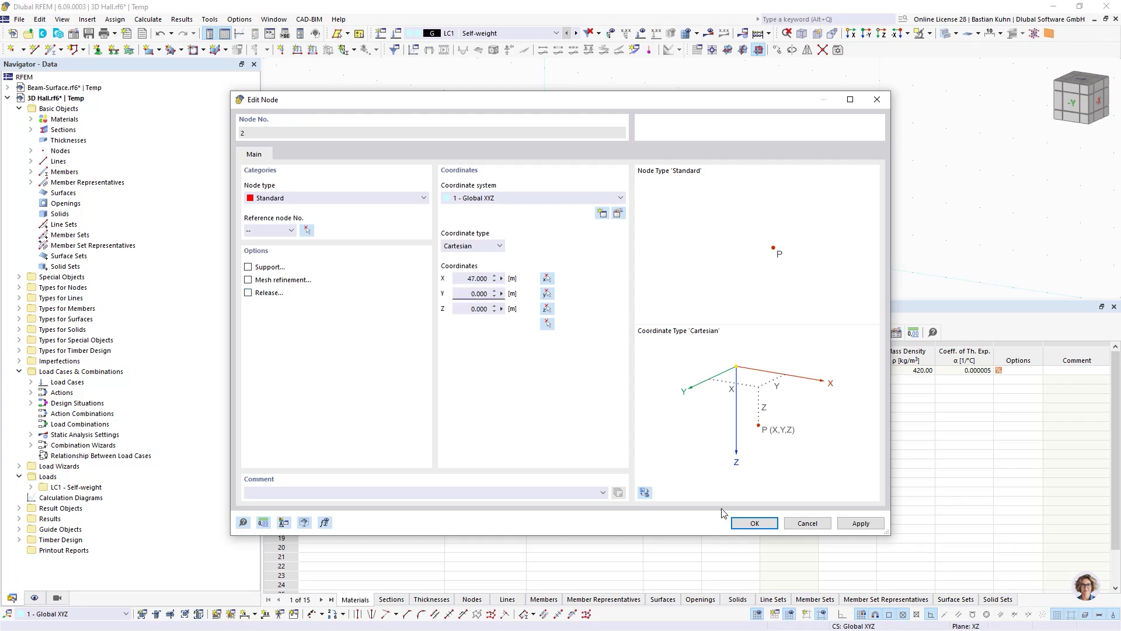
pyautogui.click(743, 522)
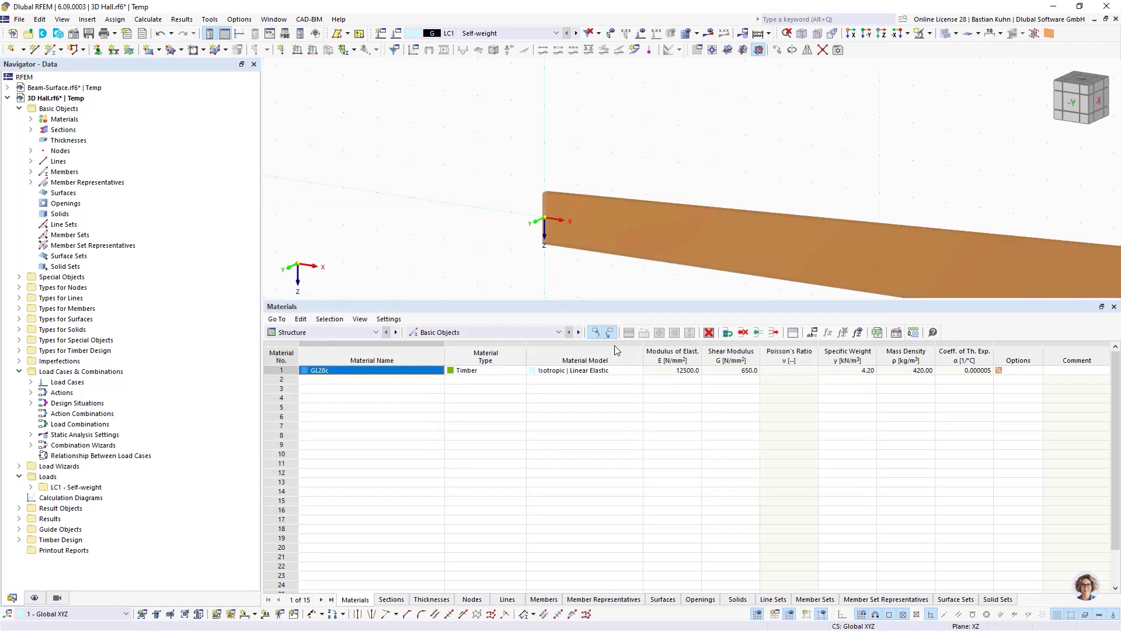
# Step: Turn off the display of member representatives in the model view
pyautogui.scroll(-6, 575, 201)
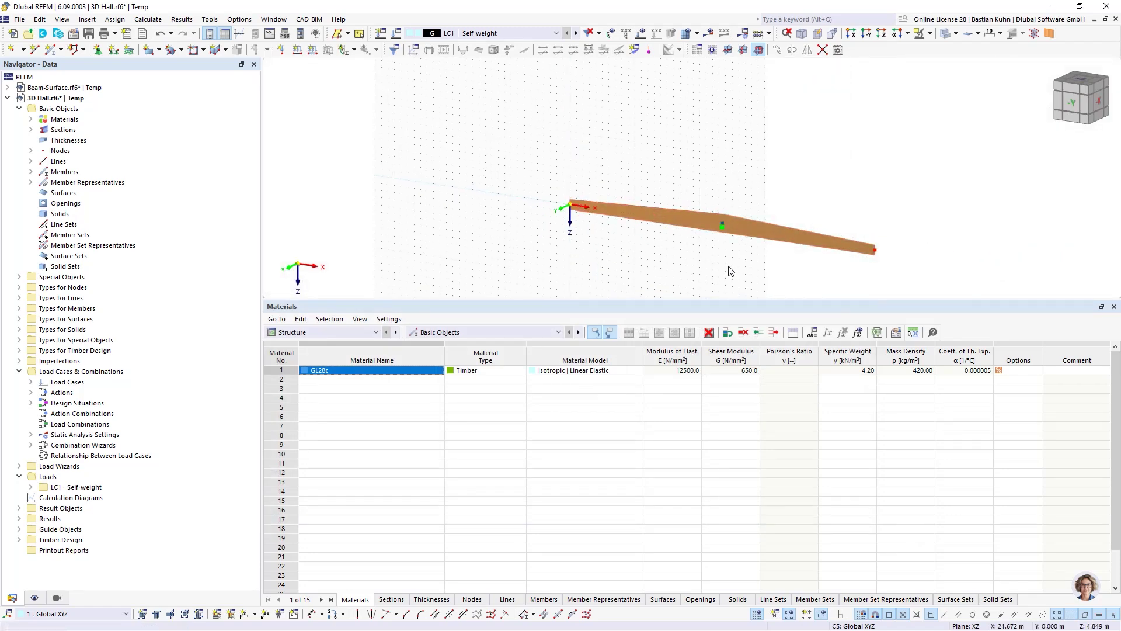
pyautogui.moveTo(687, 258); pyautogui.dragTo(584, 240, button='middle')
pyautogui.click(34, 597)
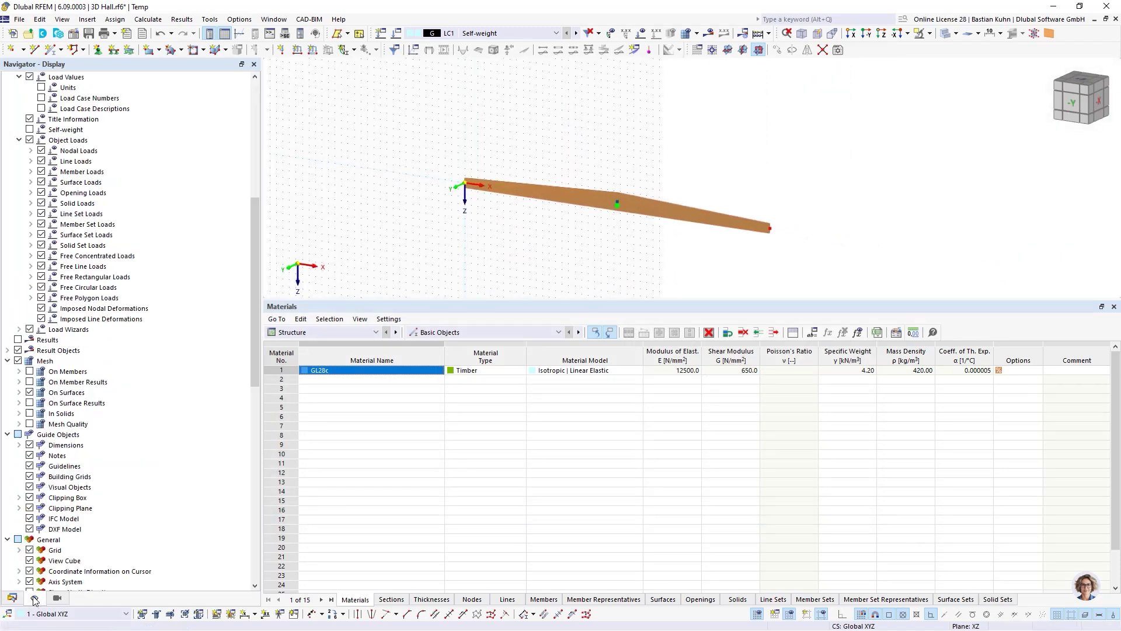
pyautogui.scroll(10, 49, 456)
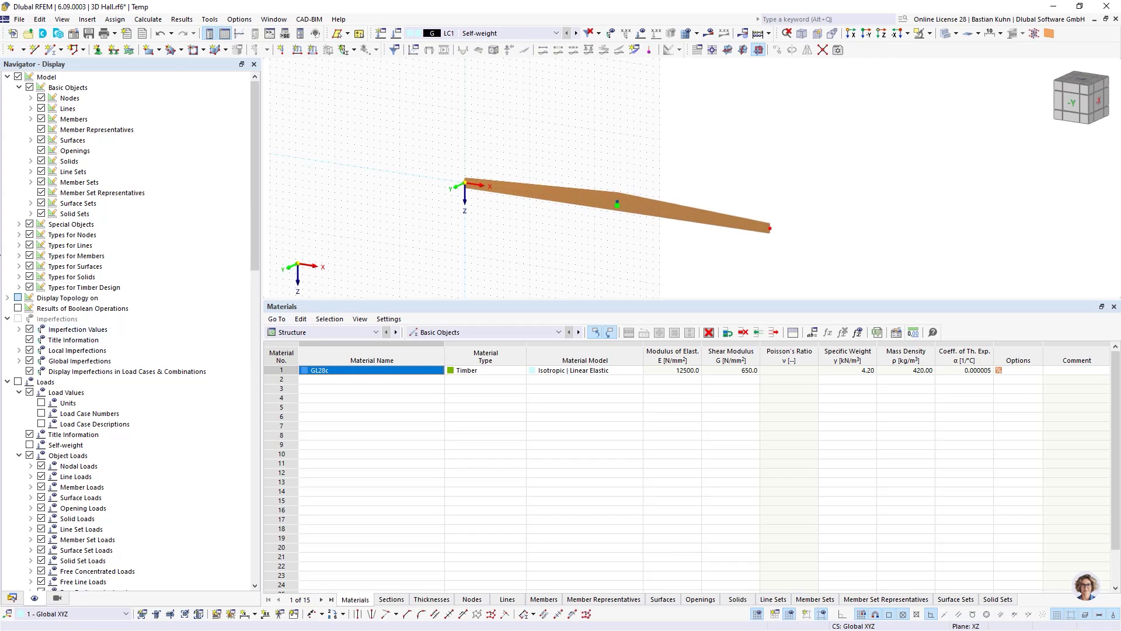
pyautogui.click(41, 130)
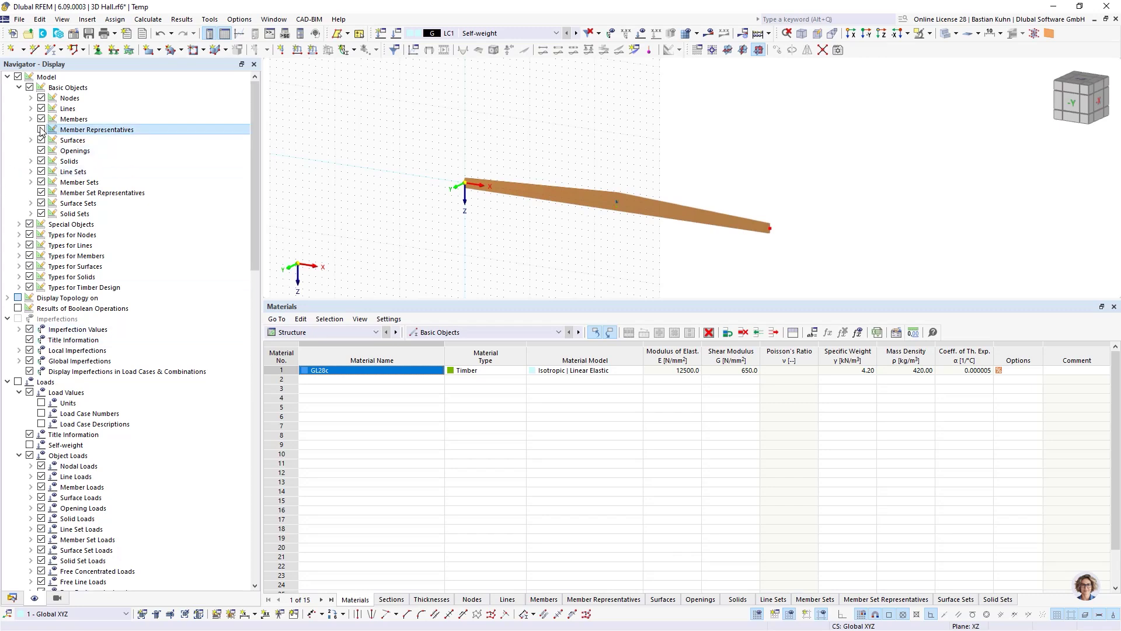
# Step: Restrain rotation φX in the Hinged nodal support and assign it to the beam's start node
pyautogui.click(98, 50)
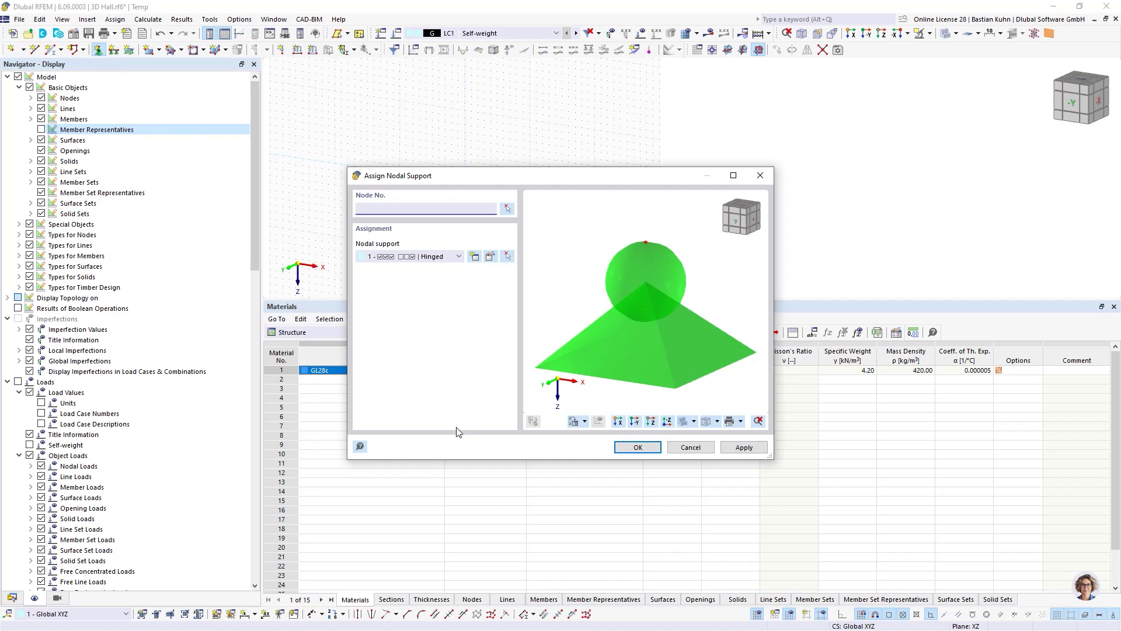
pyautogui.click(491, 257)
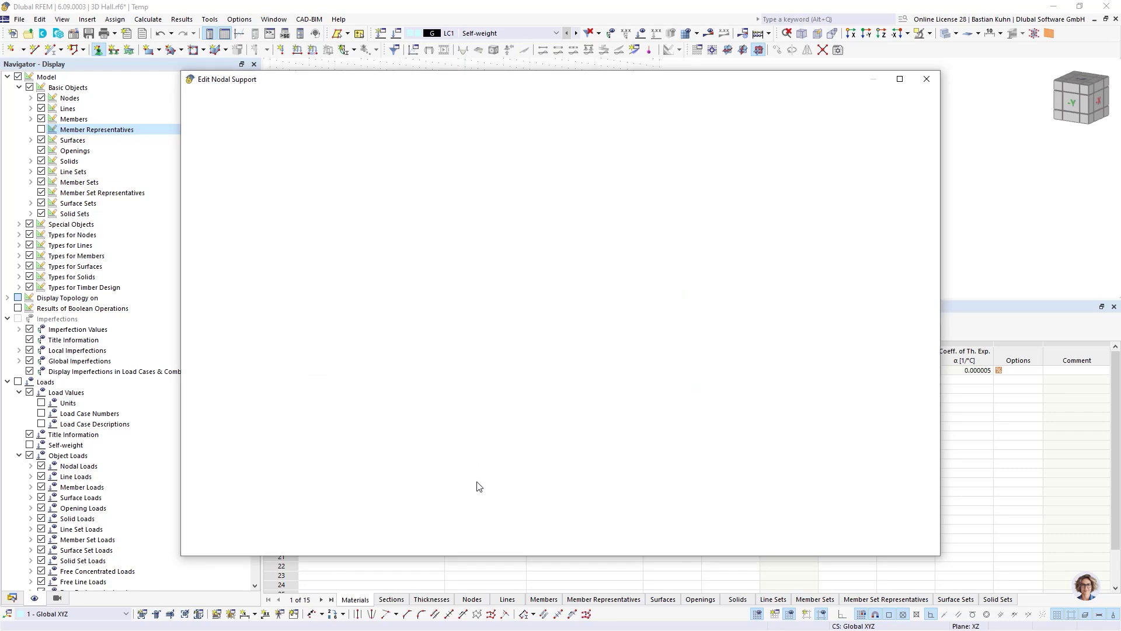
pyautogui.click(329, 274)
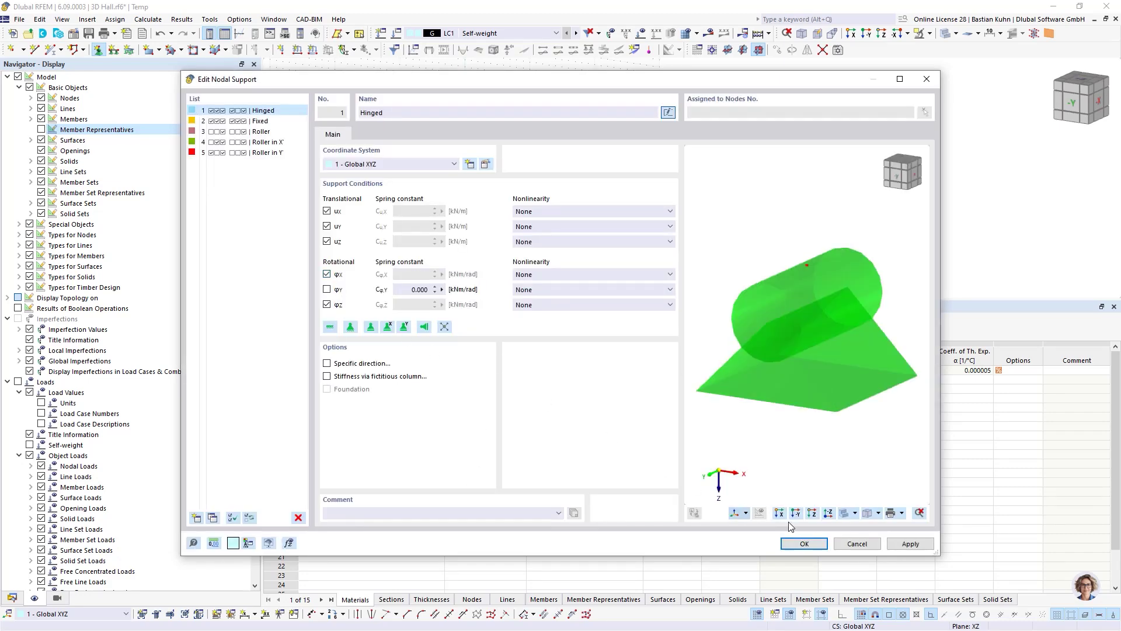
pyautogui.click(795, 545)
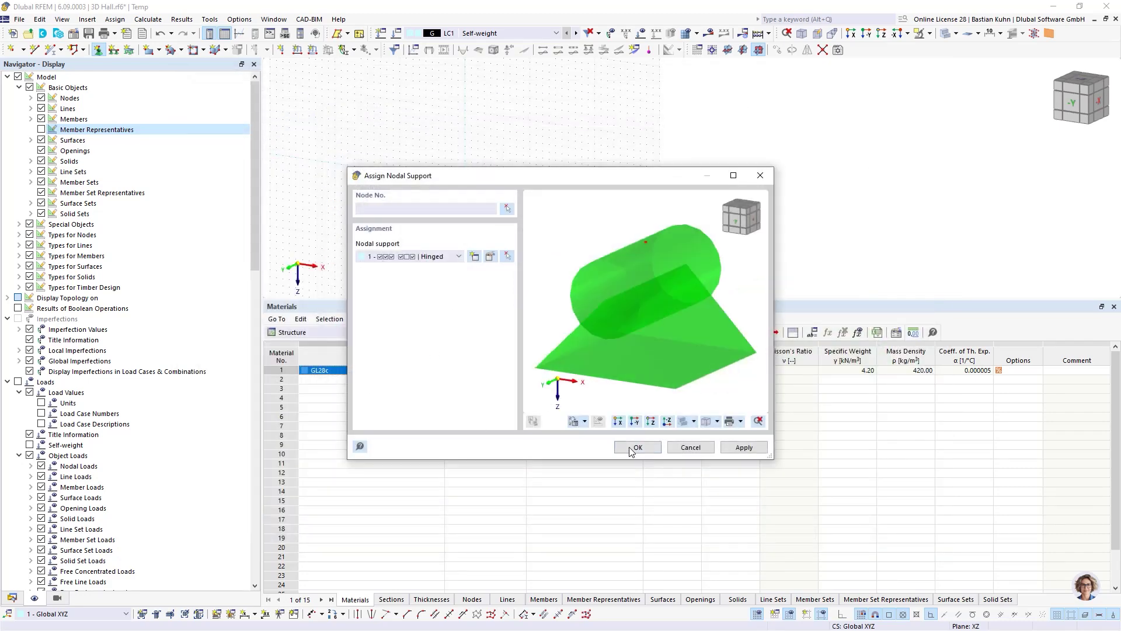
pyautogui.click(638, 447)
pyautogui.moveTo(421, 135); pyautogui.dragTo(510, 228)
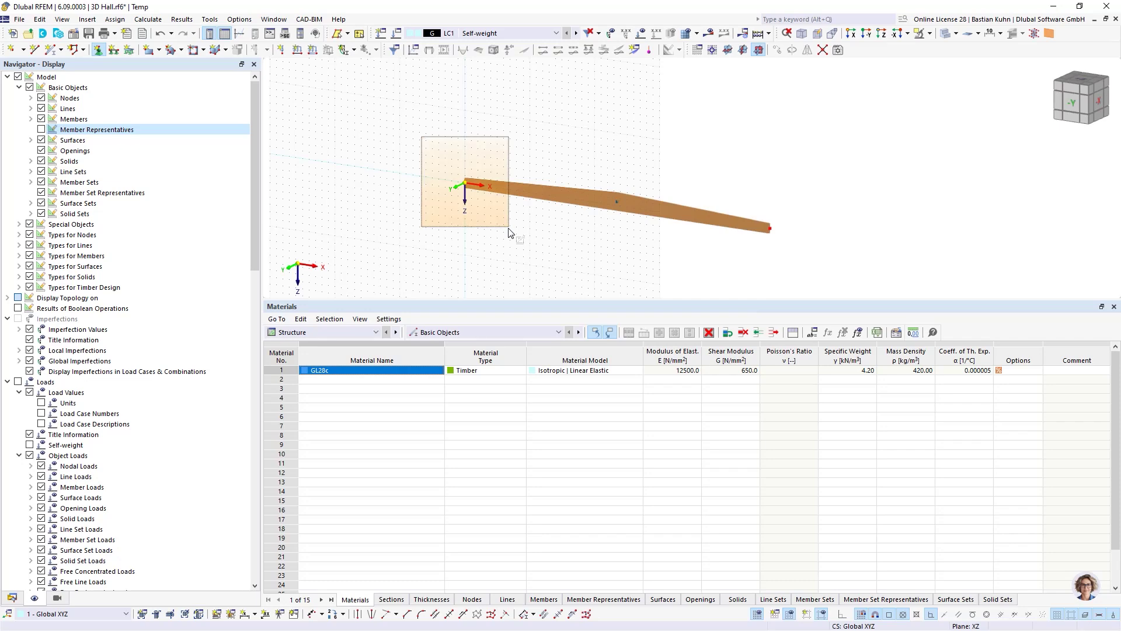
# Step: Create a nodal support with uX free and φX restrained, and assign it to the beam's end node
pyautogui.click(98, 50)
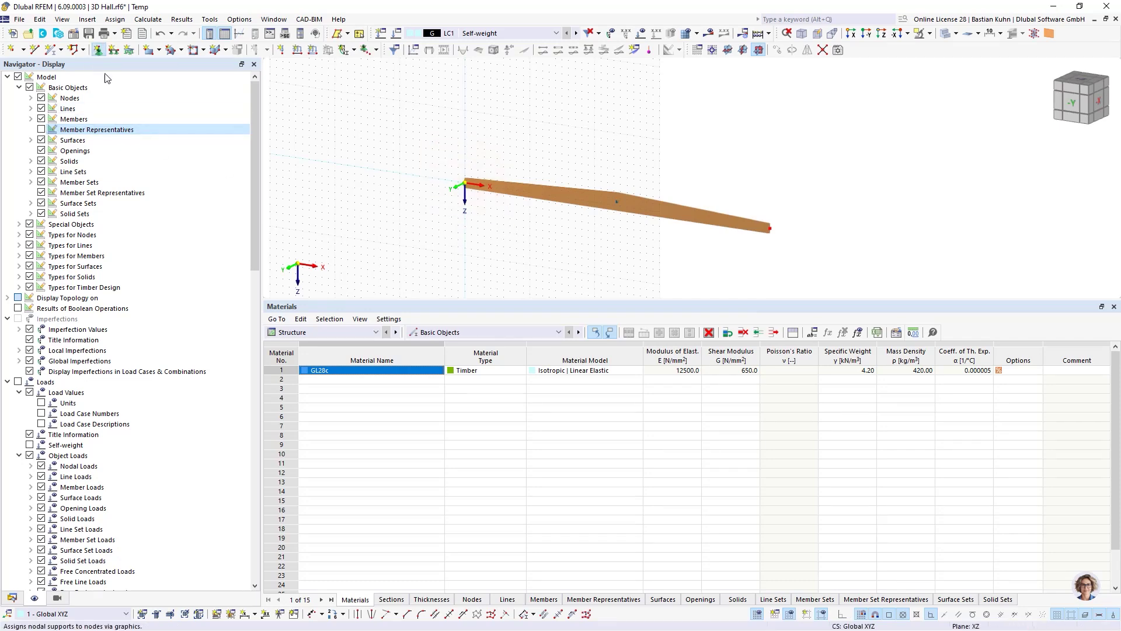
pyautogui.click(473, 256)
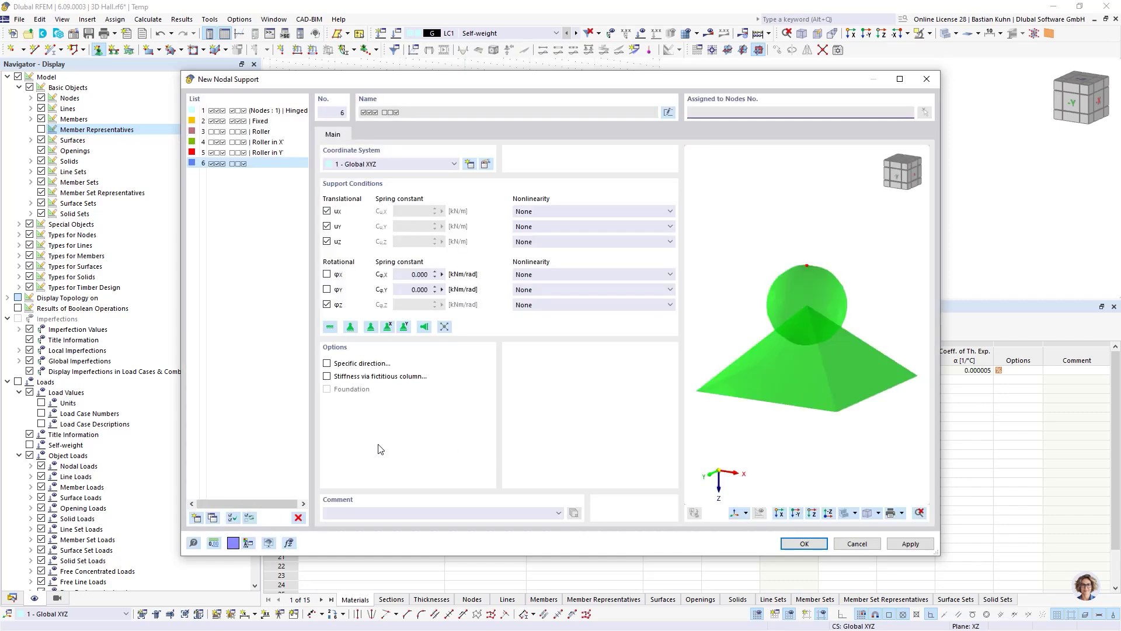
pyautogui.click(326, 274)
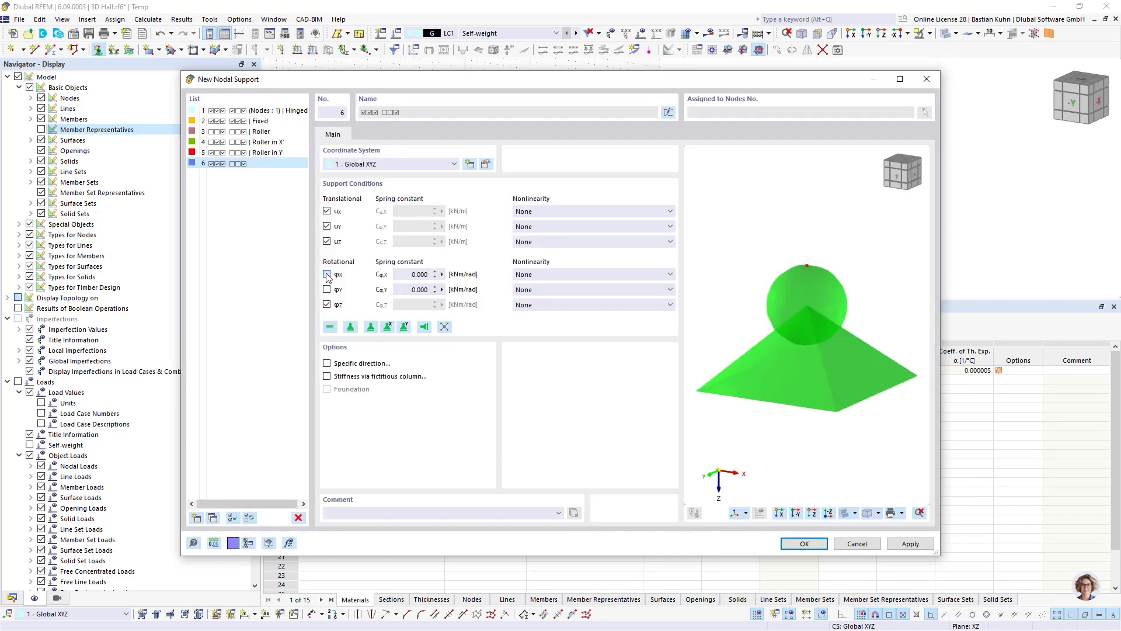
pyautogui.click(327, 211)
pyautogui.click(788, 543)
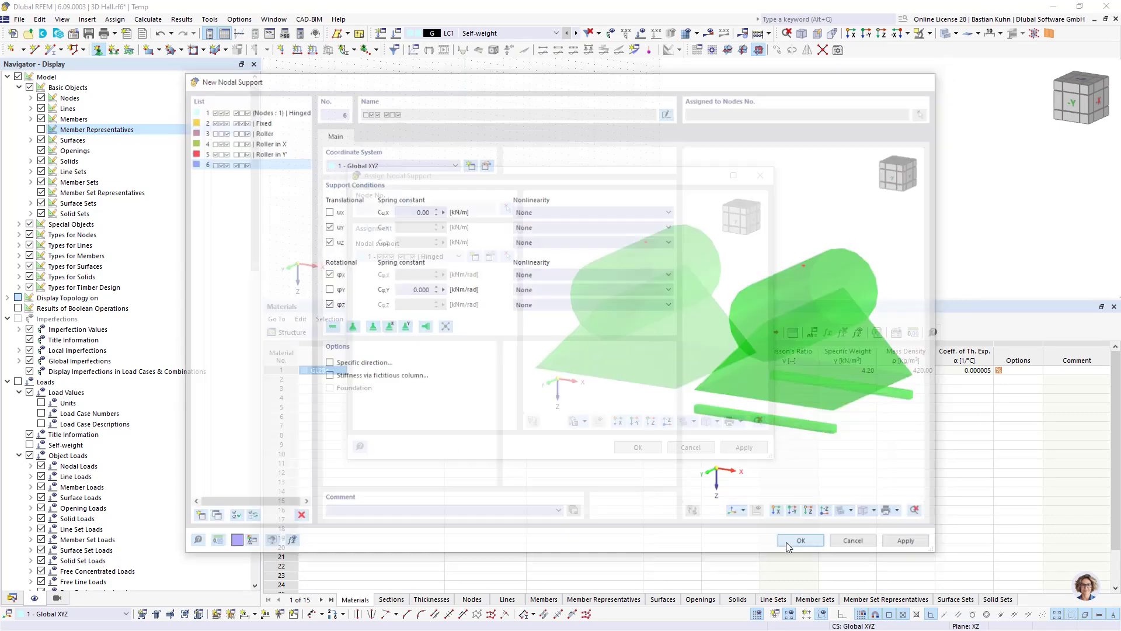
pyautogui.click(633, 447)
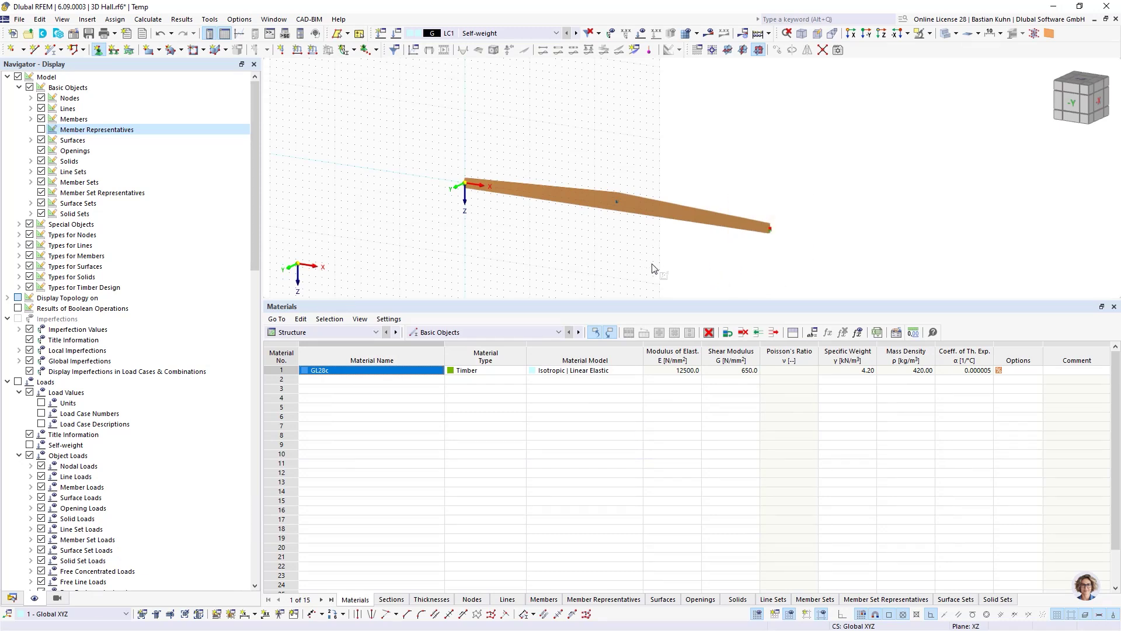
pyautogui.press('Escape')
# Step: Draw a vertical line from X 0, Y 0, Z 6 m to the beam's start node
pyautogui.click(33, 49)
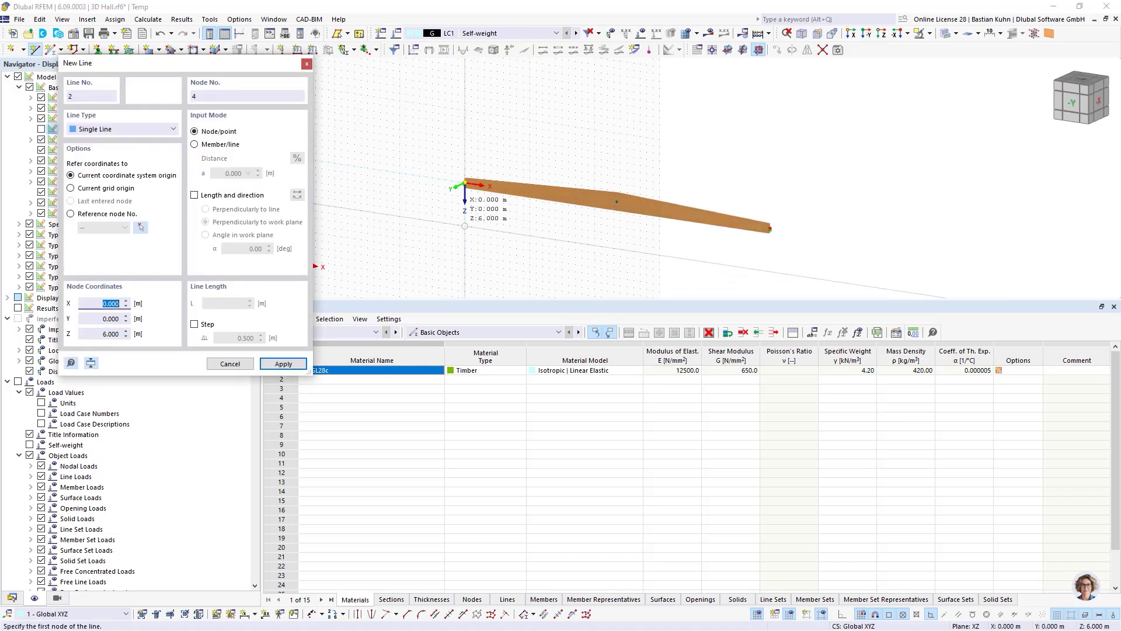
pyautogui.click(465, 182)
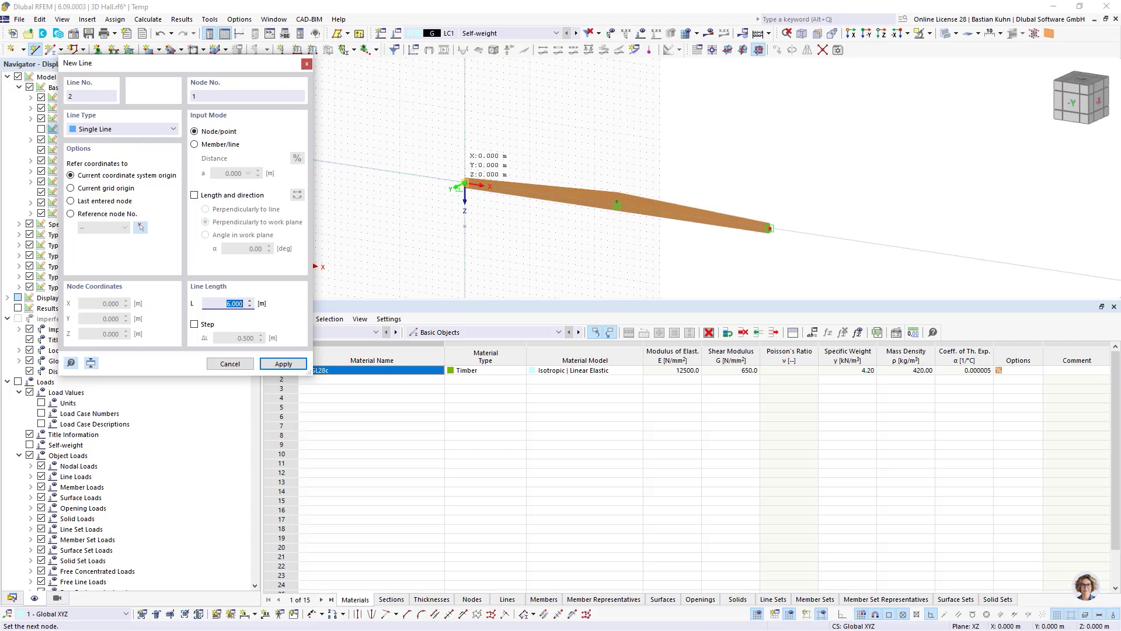
pyautogui.press('Escape')
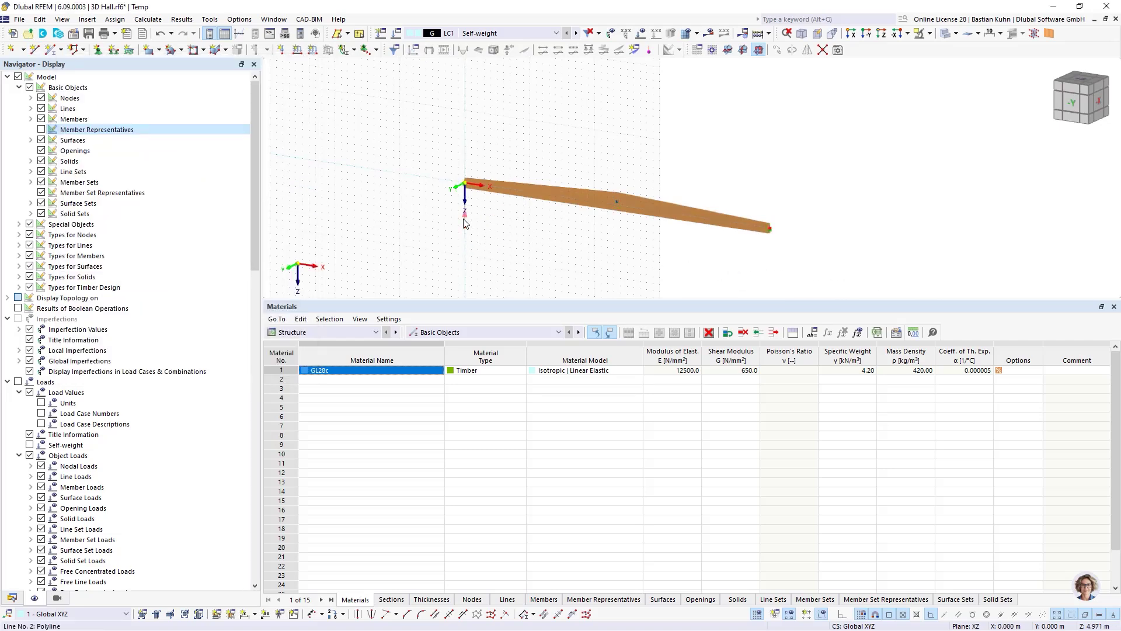
# Step: Set the Z coordinate of the vertical line's lower node to 4.5 m
pyautogui.scroll(3, 462, 224)
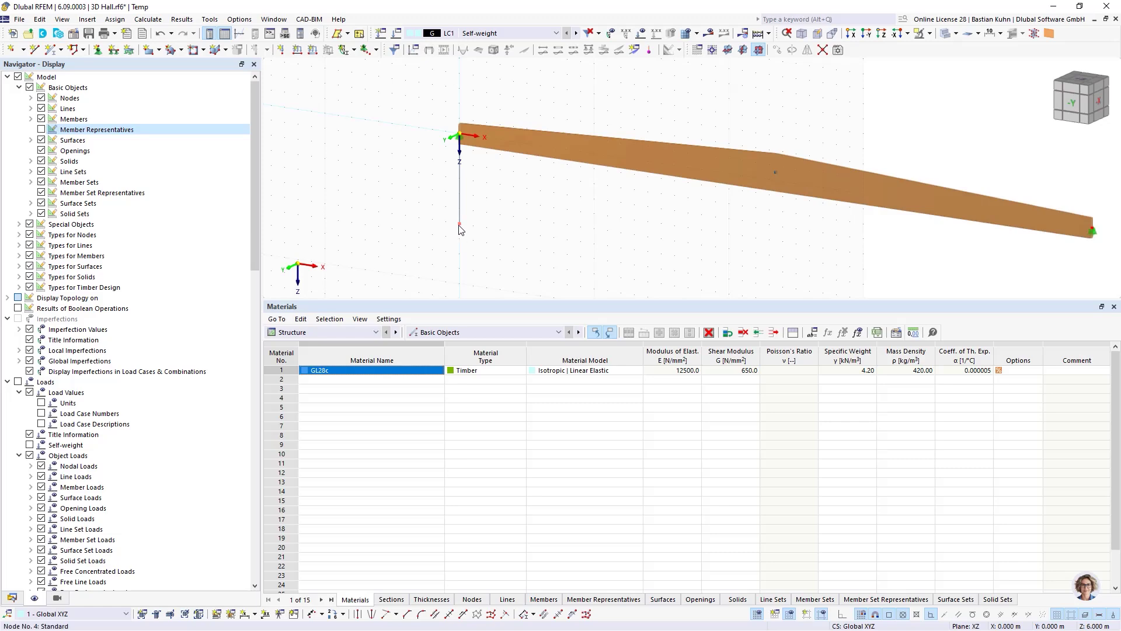
pyautogui.doubleClick(460, 226)
pyautogui.doubleClick(459, 307)
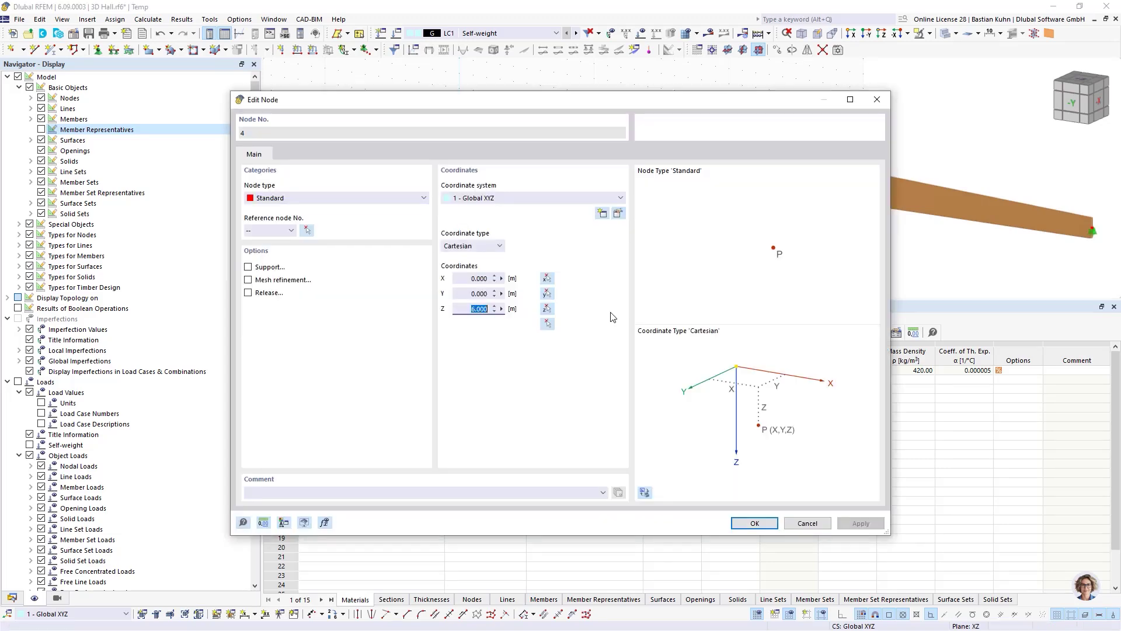
pyautogui.write('4,5')
pyautogui.press('Return')
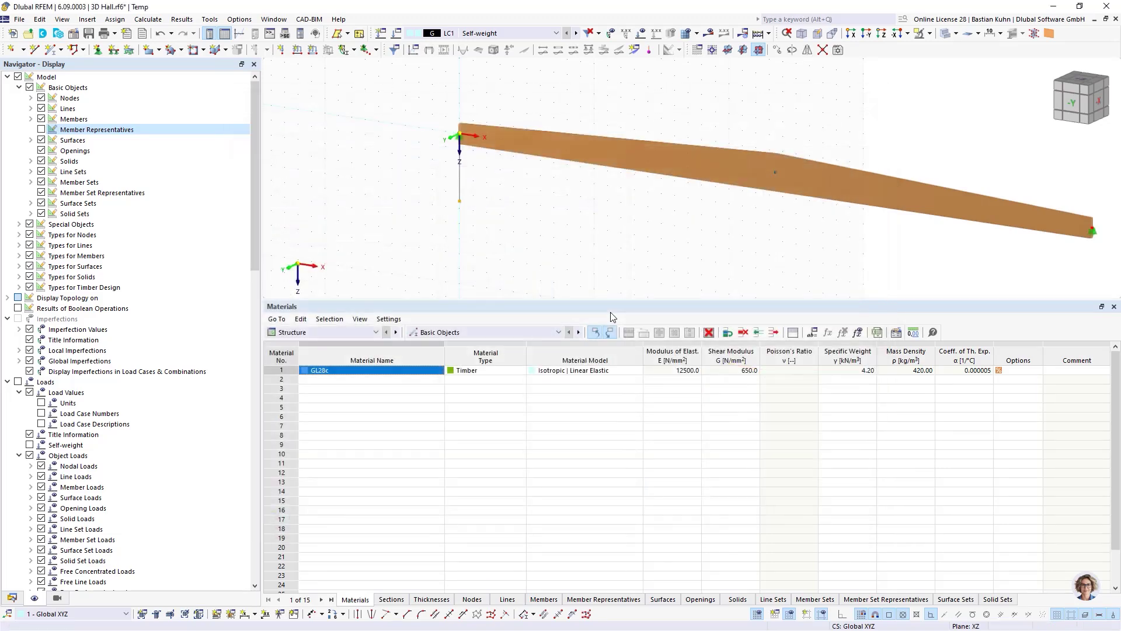
# Step: Copy the vertical line from the beam's start node to its end node
pyautogui.scroll(-3, 497, 212)
pyautogui.moveTo(526, 216); pyautogui.dragTo(429, 162, button='middle')
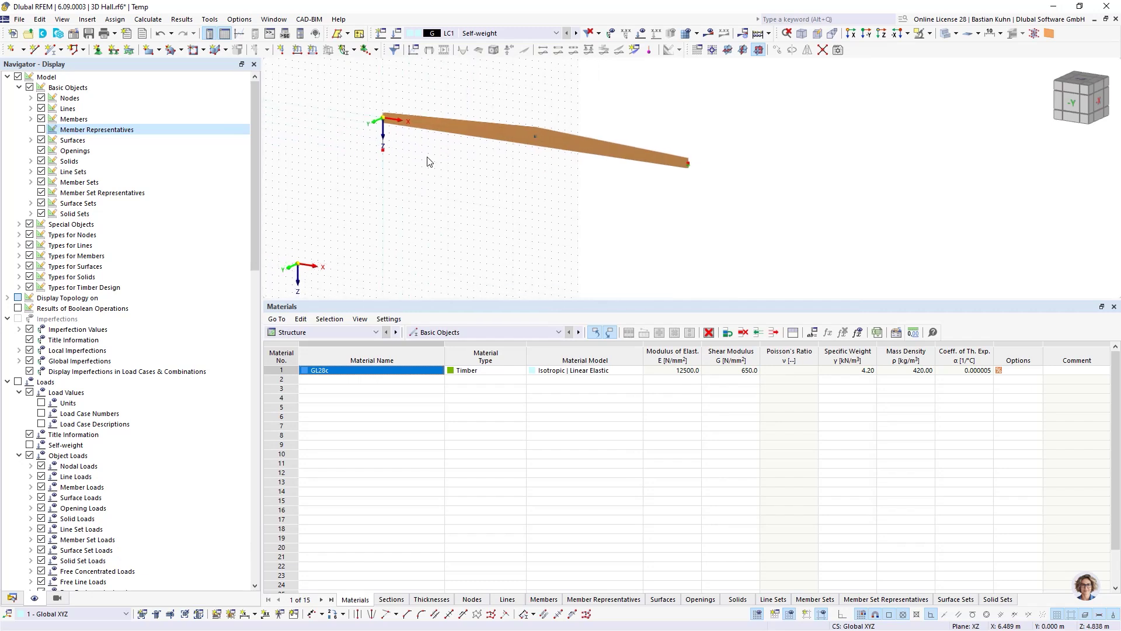
pyautogui.scroll(3, 391, 141)
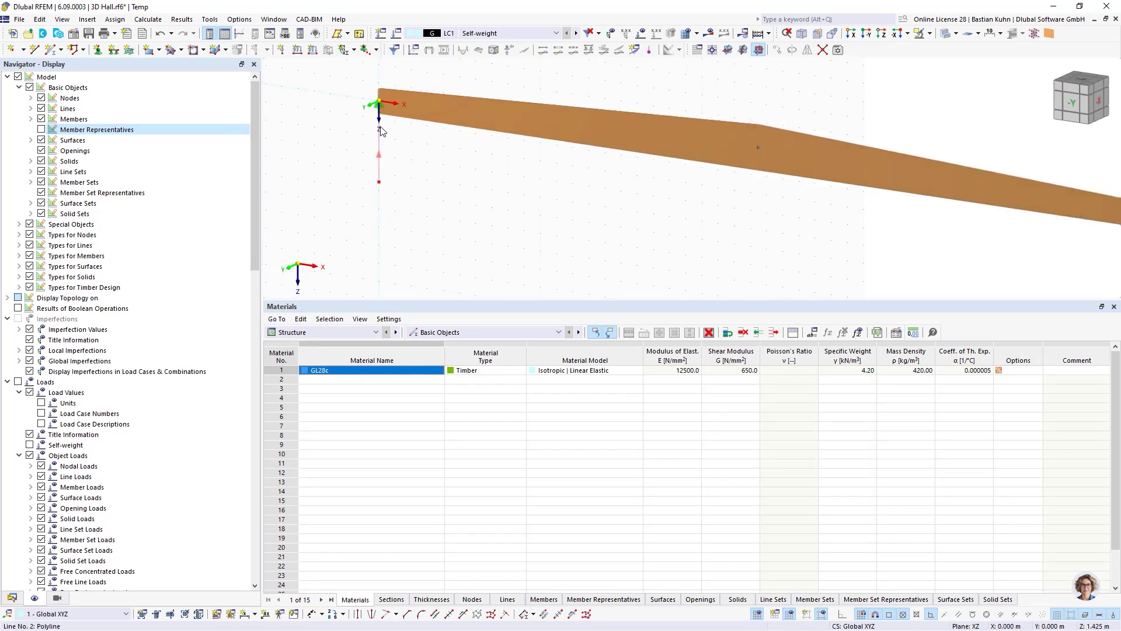
pyautogui.scroll(-1, 379, 133)
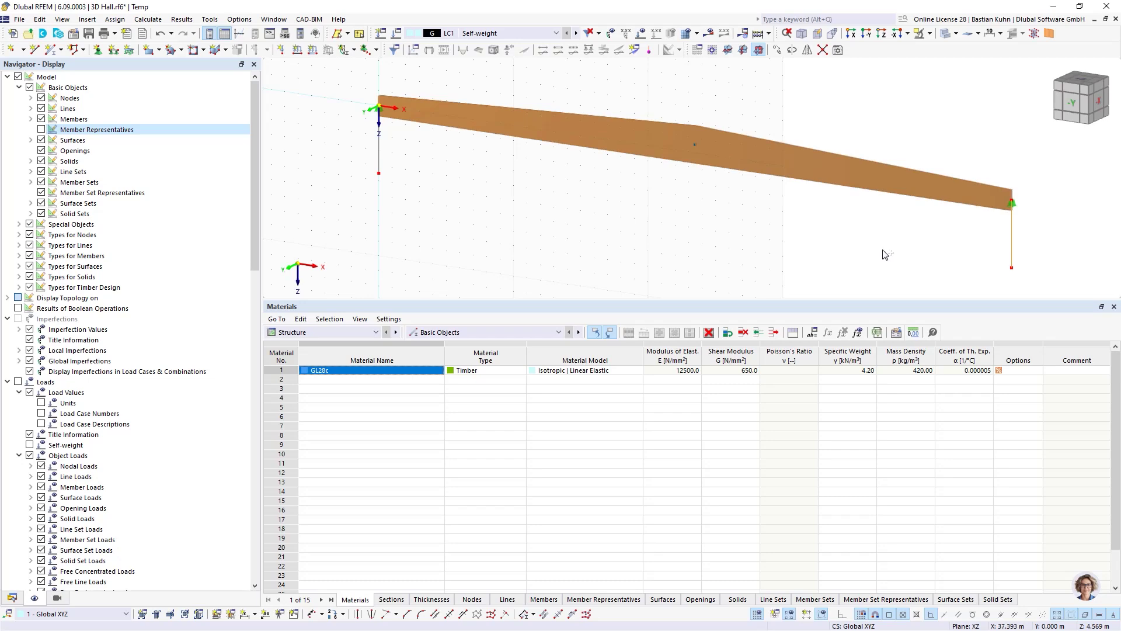
# Step: Set the number of work plane grid points to adapt dynamically to the size of the model
pyautogui.scroll(-2, 876, 251)
pyautogui.moveTo(808, 251); pyautogui.dragTo(701, 227, button='middle')
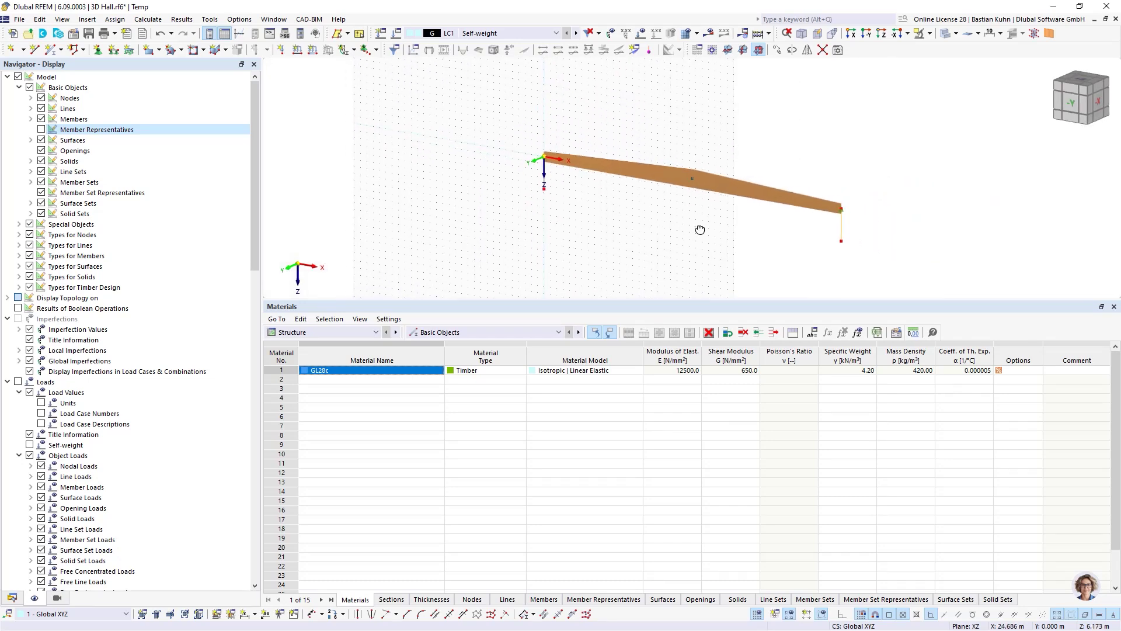
pyautogui.click(698, 50)
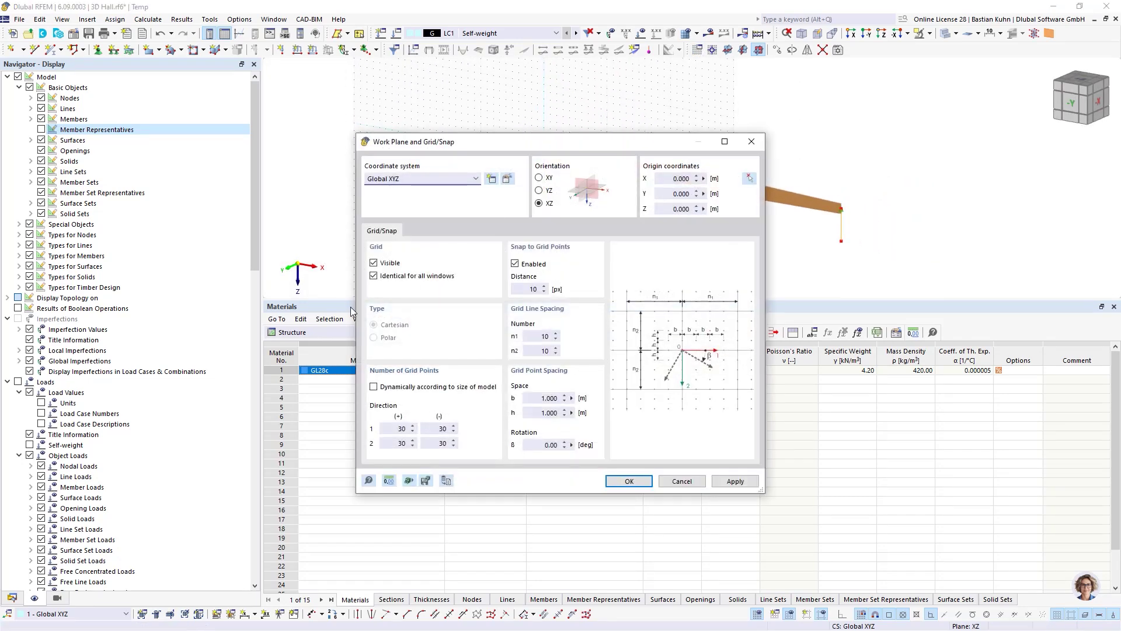
pyautogui.click(374, 387)
pyautogui.click(628, 480)
# Step: Set up five copies of the beam and its vertical lines at a 6 m spacing along Y
pyautogui.scroll(-2, 680, 224)
pyautogui.moveTo(601, 217); pyautogui.dragTo(560, 220, button='middle')
pyautogui.moveTo(519, 154); pyautogui.dragTo(736, 266)
pyautogui.click(780, 50)
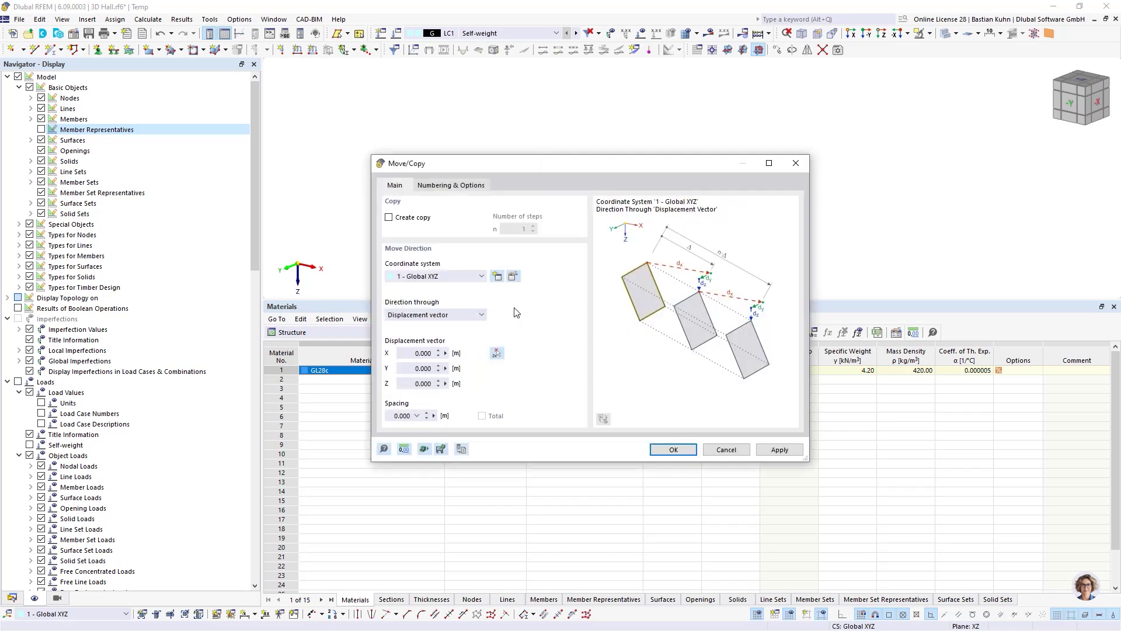
pyautogui.click(389, 217)
pyautogui.write('5')
pyautogui.click(406, 370)
pyautogui.write('6')
# Step: Activate step links for the copy and link the nodes with lines and the lines with surfaces
pyautogui.click(442, 186)
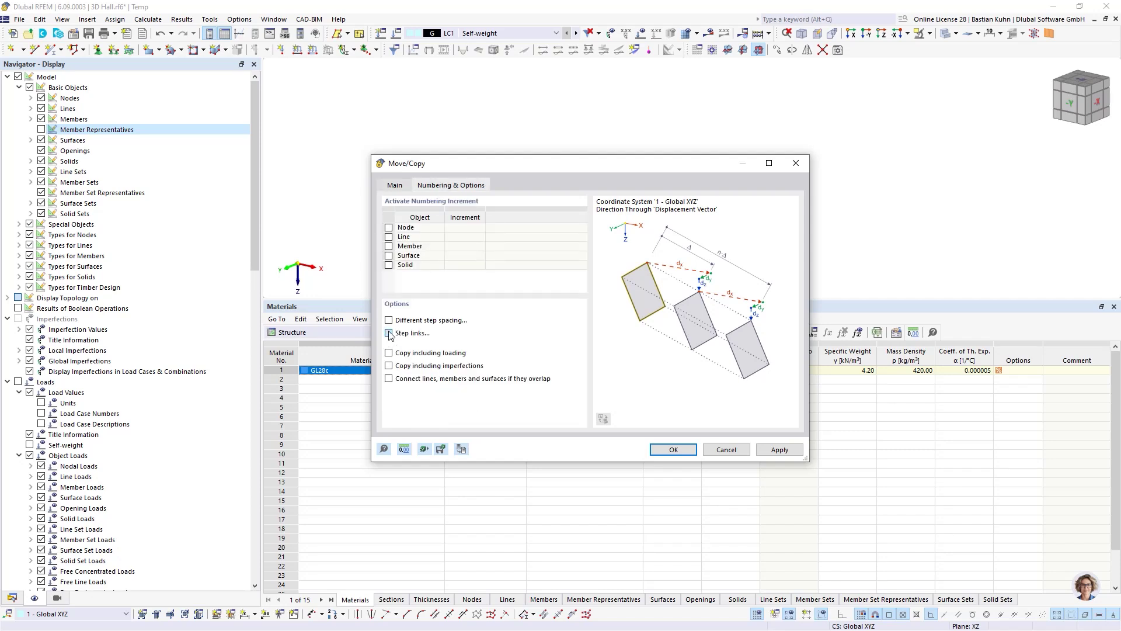
pyautogui.click(390, 334)
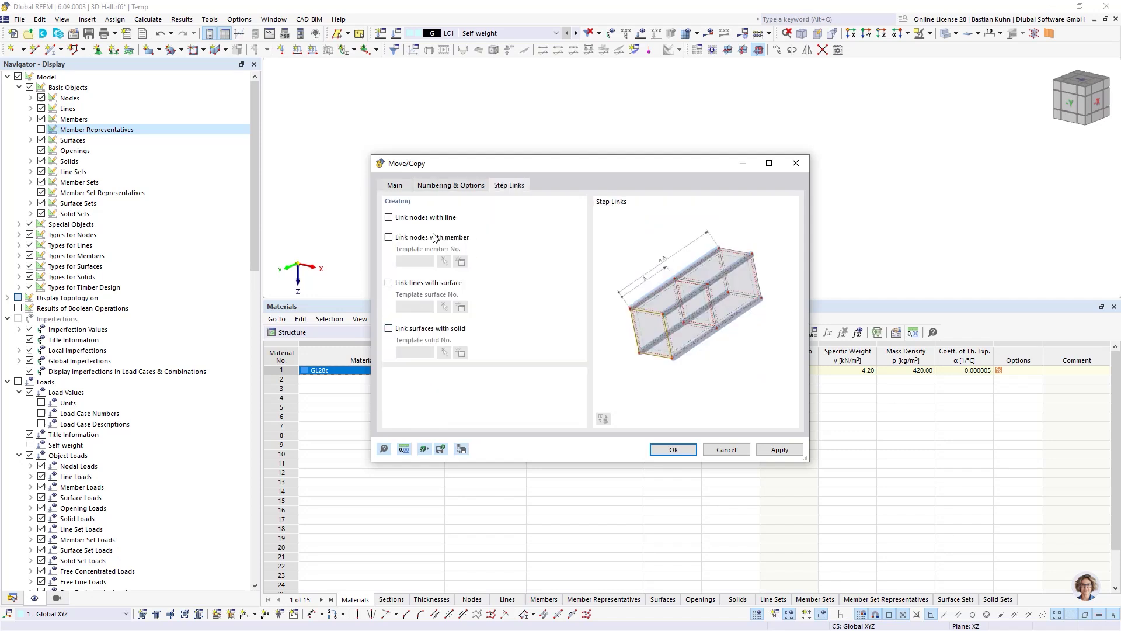
pyautogui.click(389, 283)
# Step: Create a template surface with Load Transfer stiffness for the links, choose its load distribution, and generate the copies
pyautogui.click(461, 307)
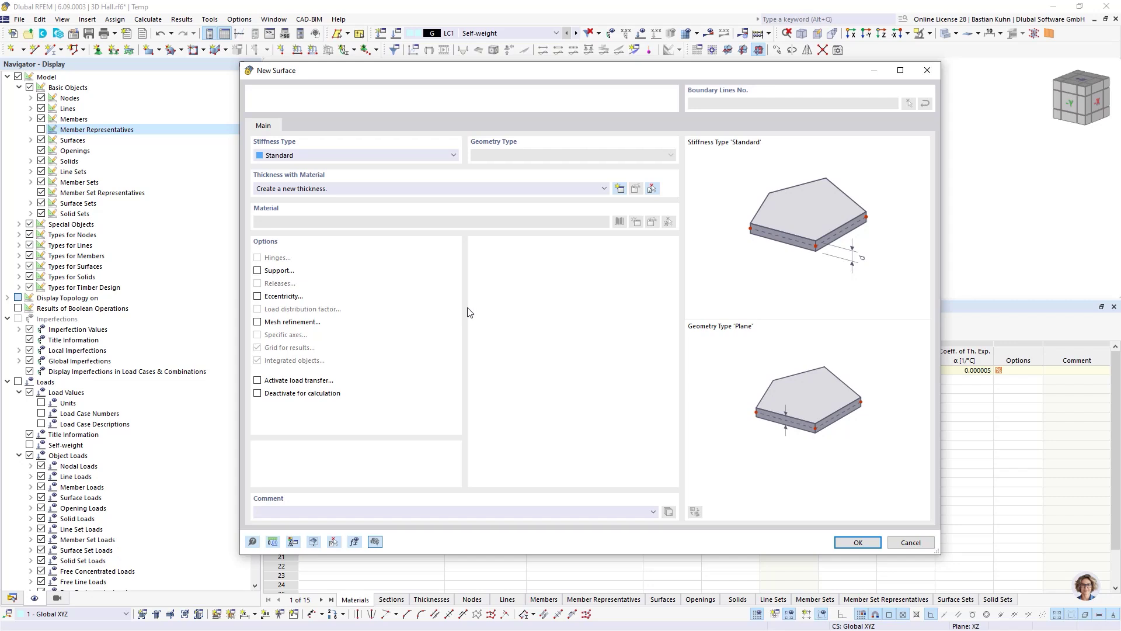
pyautogui.click(447, 155)
pyautogui.click(409, 212)
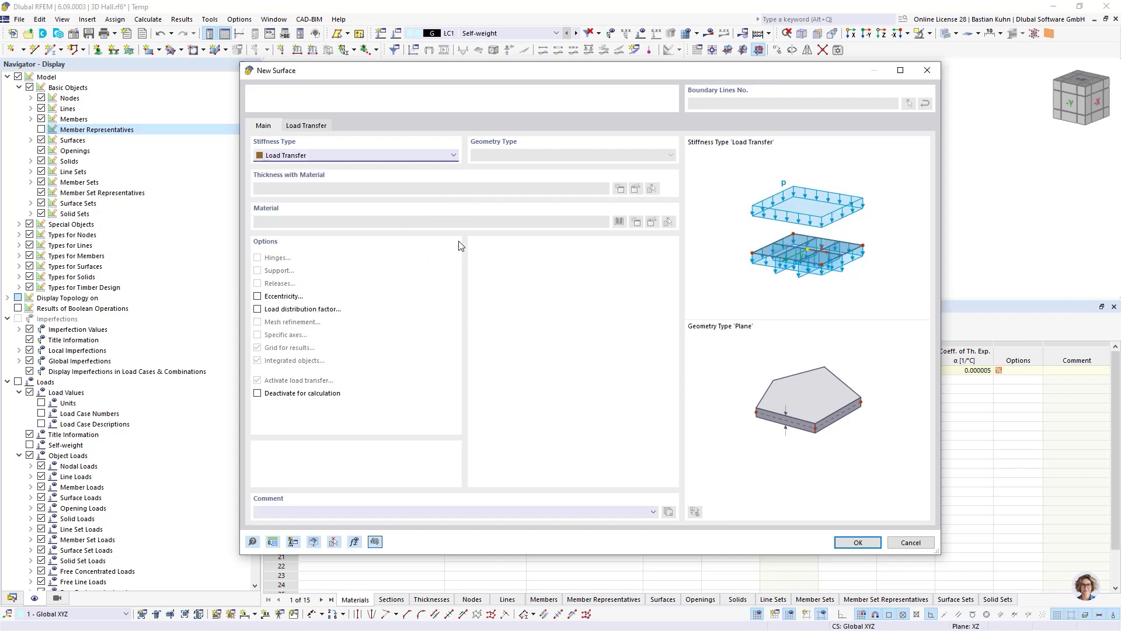
pyautogui.click(319, 127)
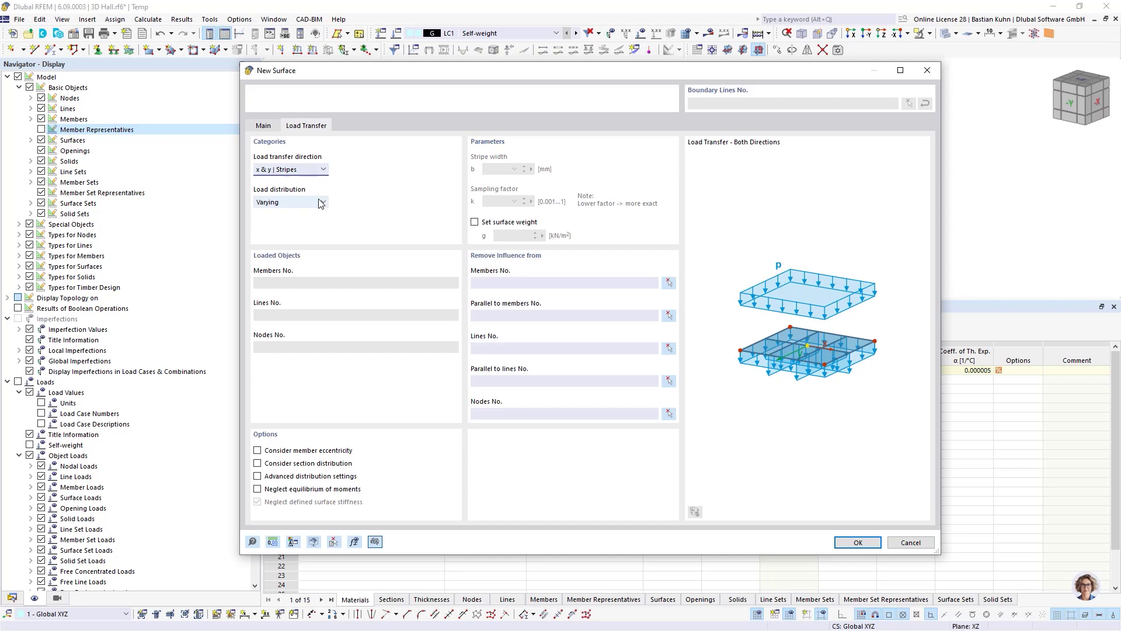
pyautogui.click(321, 202)
pyautogui.click(312, 213)
pyautogui.click(857, 542)
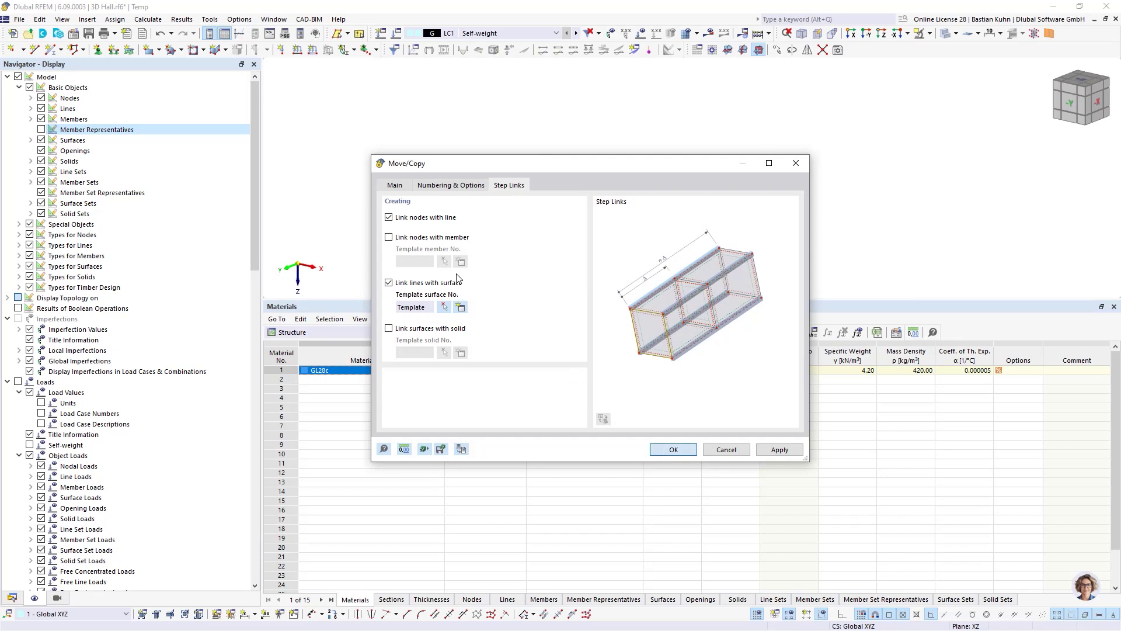
pyautogui.press('Return')
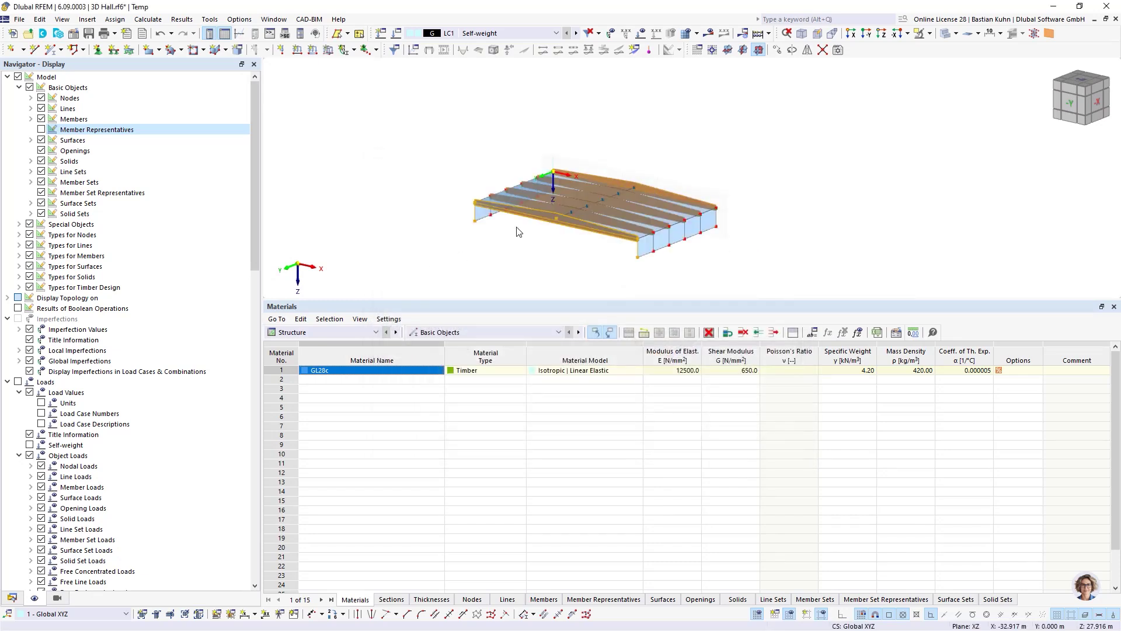
# Step: Apply a uniform surface load of 0.25 kN/m² in LC1 Self-weight to the roof surfaces 1, 4, 7, 10 and 13
pyautogui.keyDown('ctrl'); pyautogui.moveTo(506, 258); pyautogui.dragTo(551, 255, button='middle'); pyautogui.keyUp('ctrl')
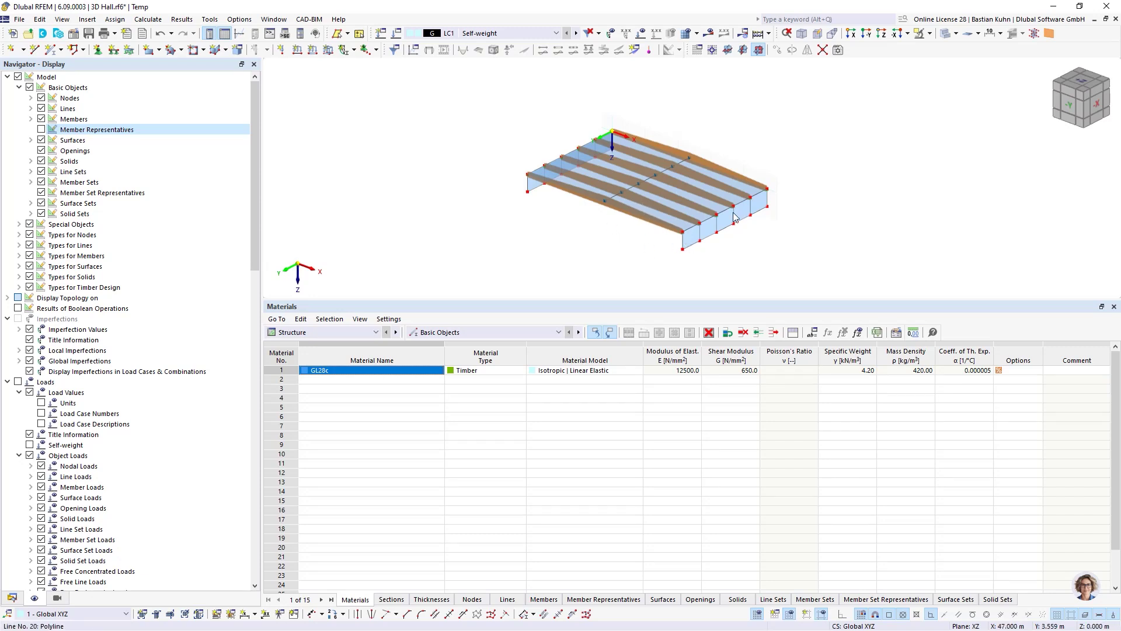
pyautogui.scroll(4, 673, 225)
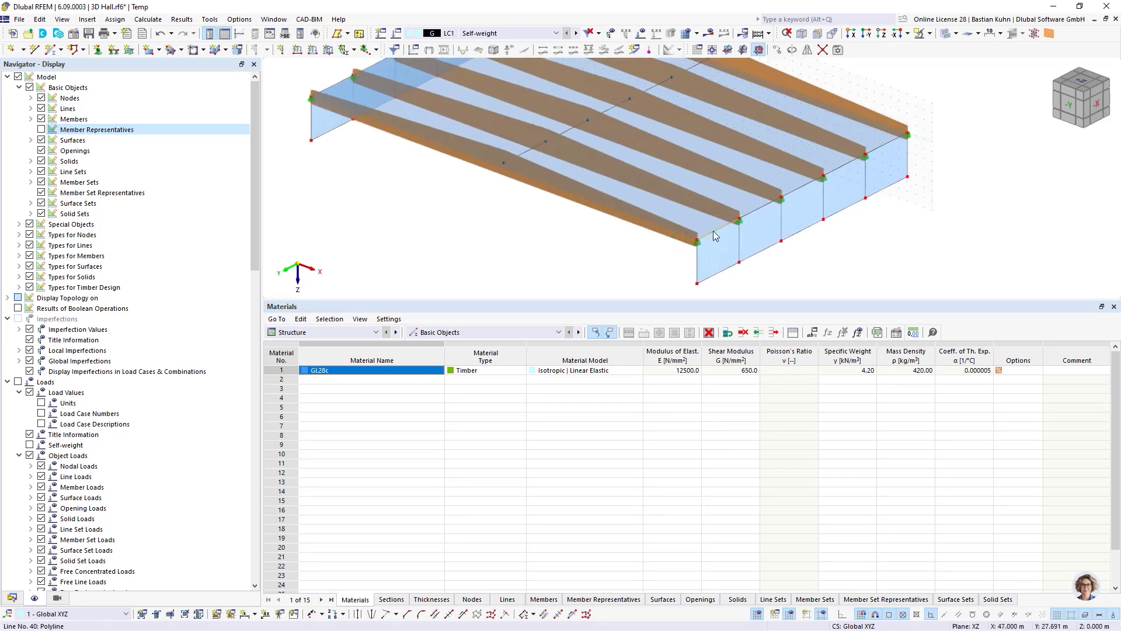
pyautogui.scroll(-6, 563, 263)
pyautogui.moveTo(526, 275); pyautogui.dragTo(541, 226, button='middle')
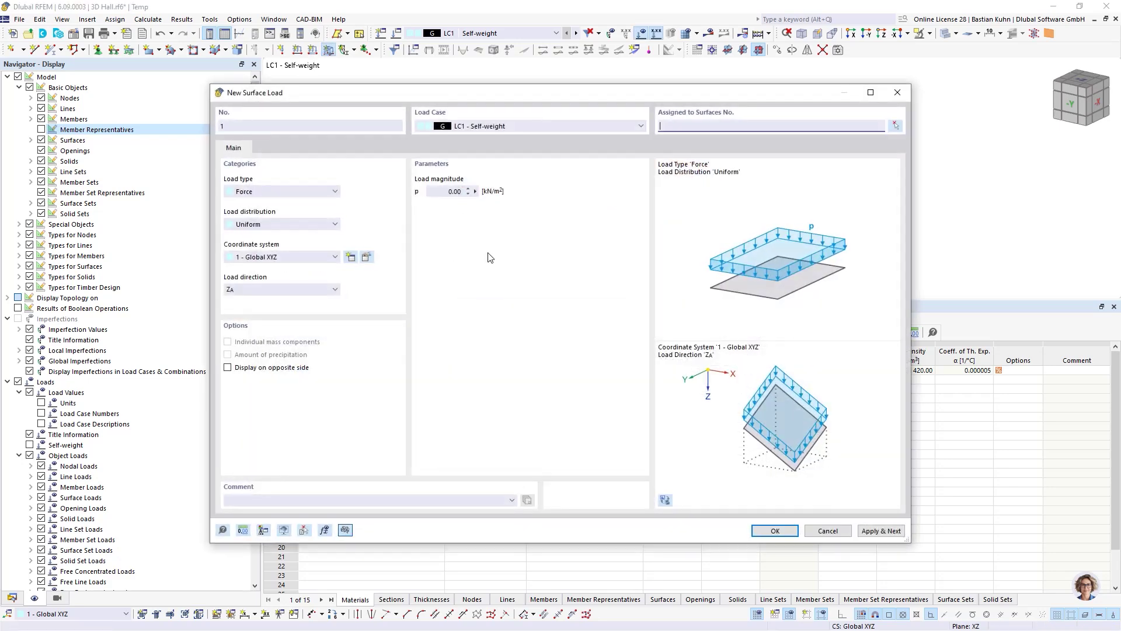
pyautogui.click(441, 195)
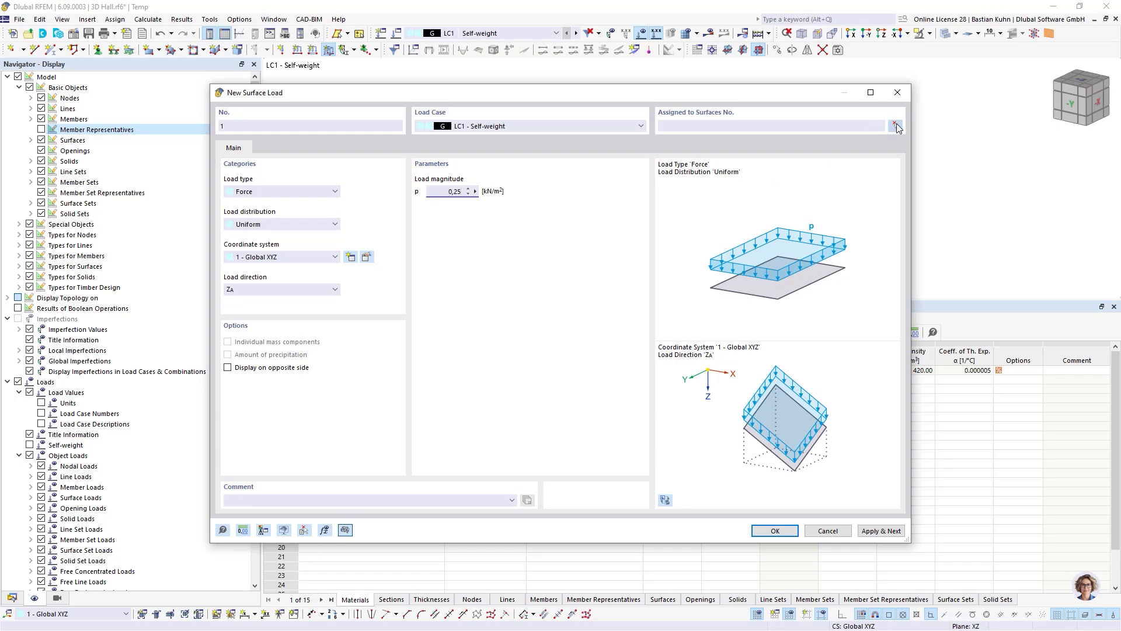
pyautogui.click(896, 125)
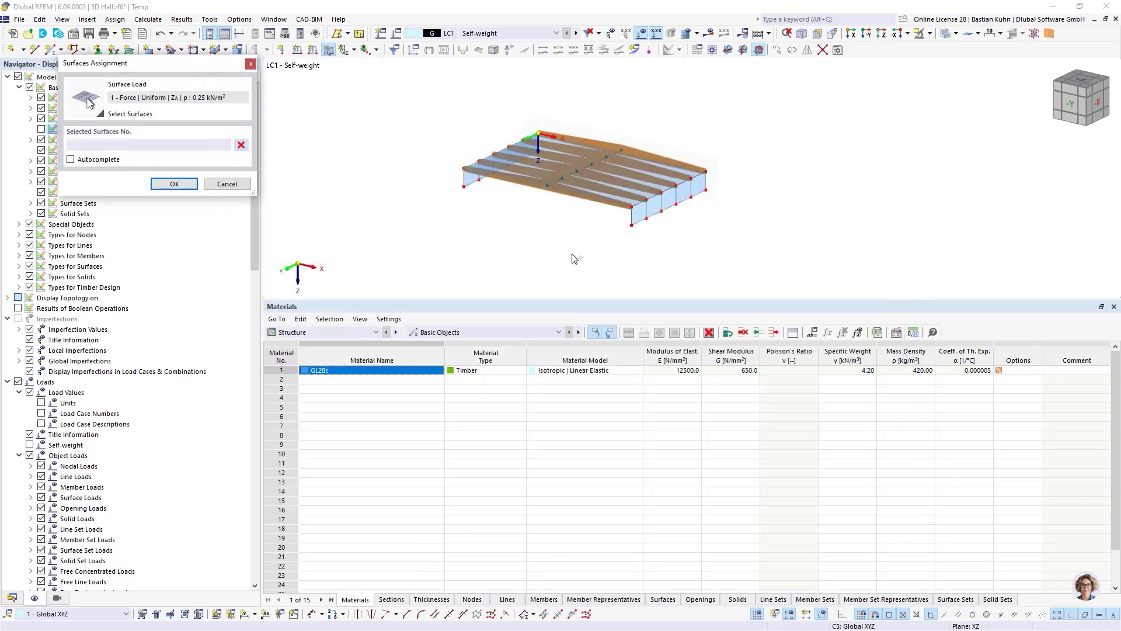
pyautogui.keyDown('ctrl'); pyautogui.moveTo(574, 258); pyautogui.dragTo(584, 236, button='middle'); pyautogui.keyUp('ctrl')
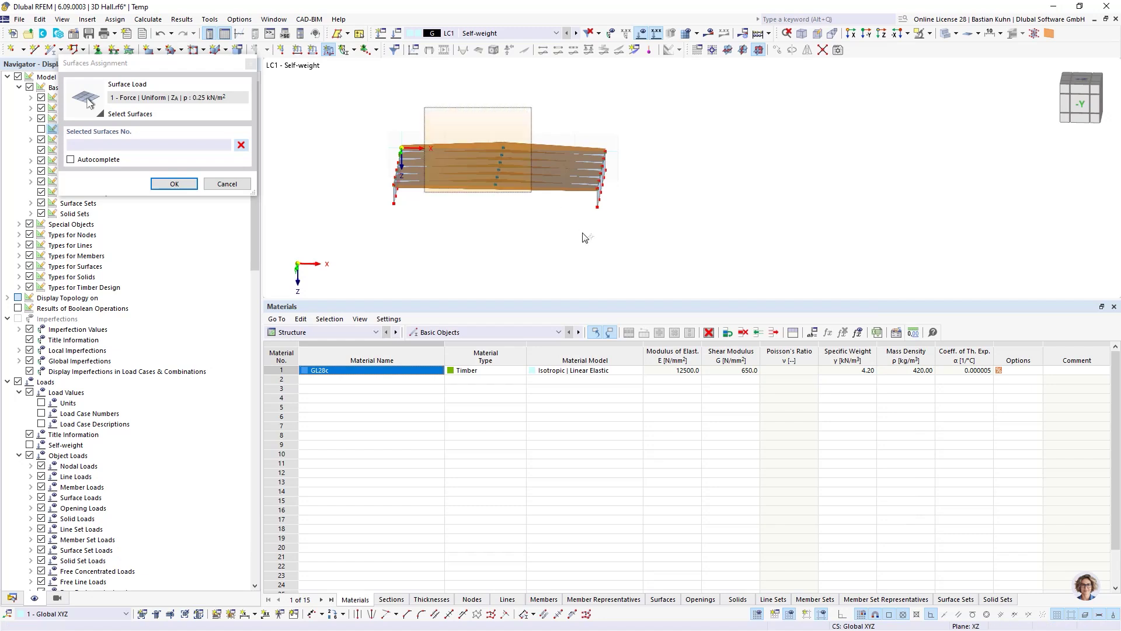
pyautogui.moveTo(521, 229); pyautogui.dragTo(441, 103)
pyautogui.click(173, 185)
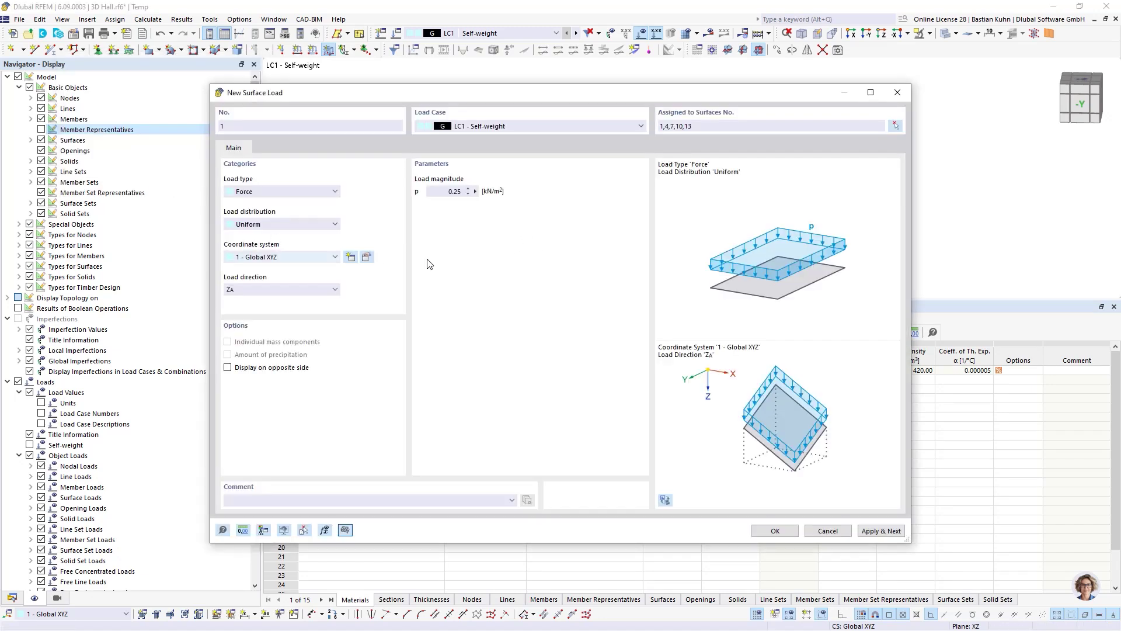
pyautogui.click(774, 530)
# Step: Display the loads from the distribution surfaces, inspect them on the beams from several directions, and hide them again
pyautogui.keyDown('ctrl'); pyautogui.moveTo(583, 228); pyautogui.dragTo(543, 272, button='middle'); pyautogui.keyUp('ctrl')
pyautogui.scroll(5, 587, 275)
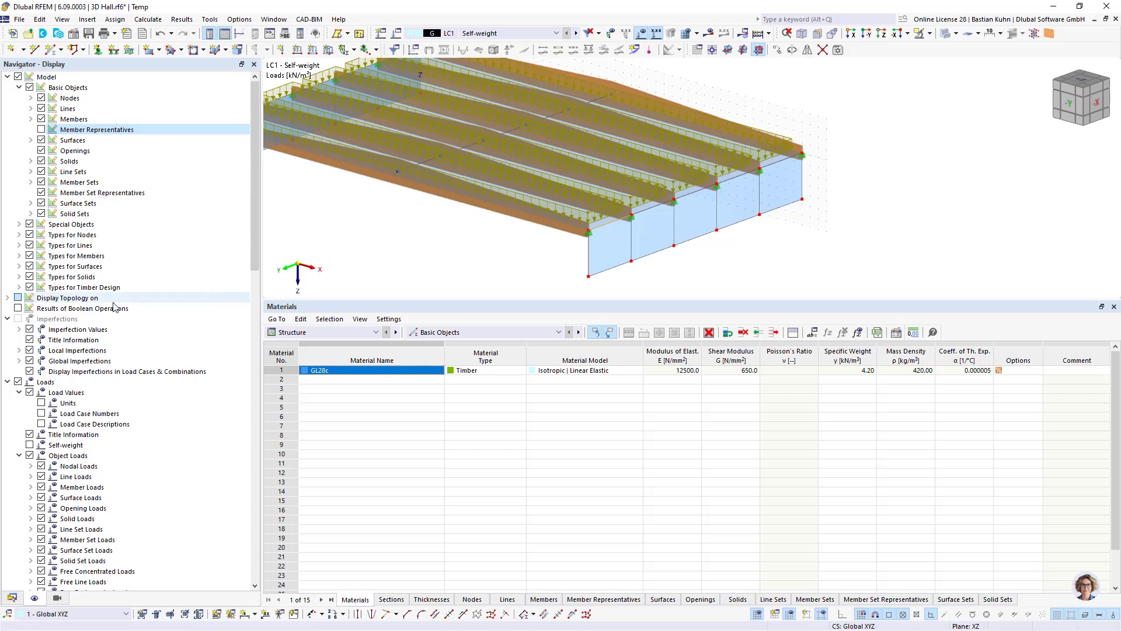
pyautogui.click(30, 140)
pyautogui.click(51, 236)
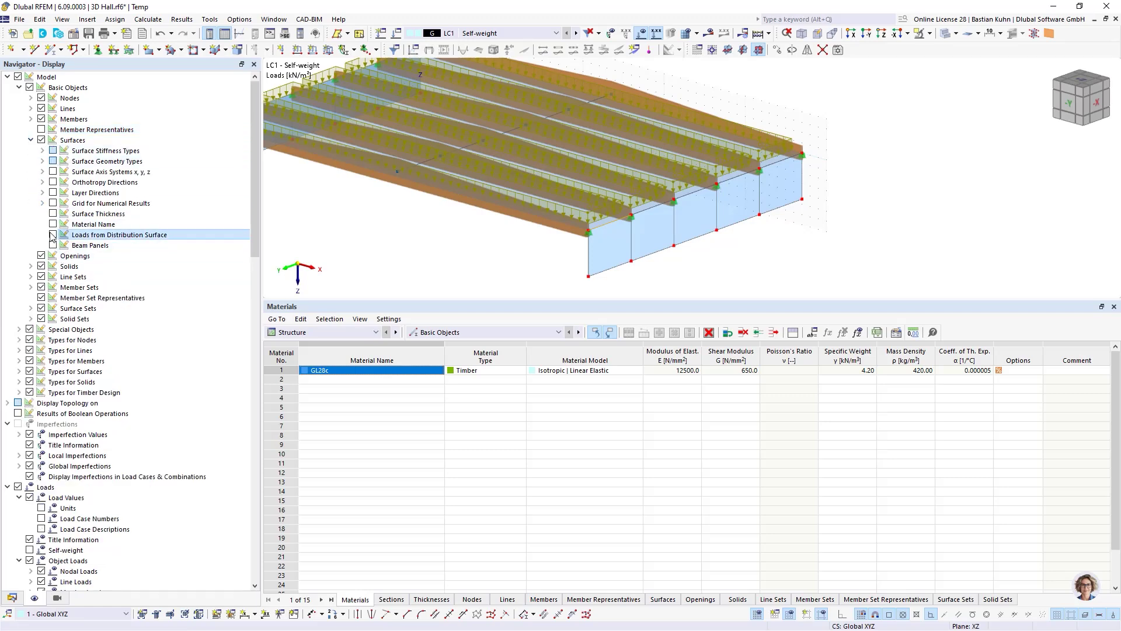
pyautogui.scroll(-2, 394, 219)
pyautogui.moveTo(394, 218); pyautogui.dragTo(435, 214, button='middle')
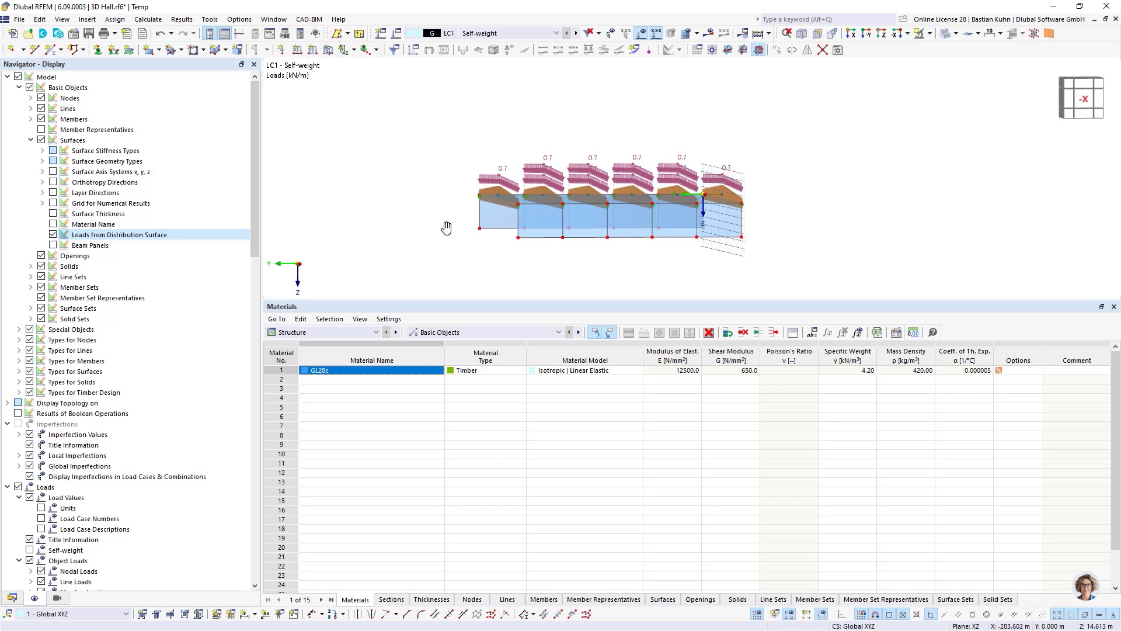
pyautogui.keyDown('ctrl'); pyautogui.moveTo(445, 228); pyautogui.dragTo(447, 229, button='middle'); pyautogui.keyUp('ctrl')
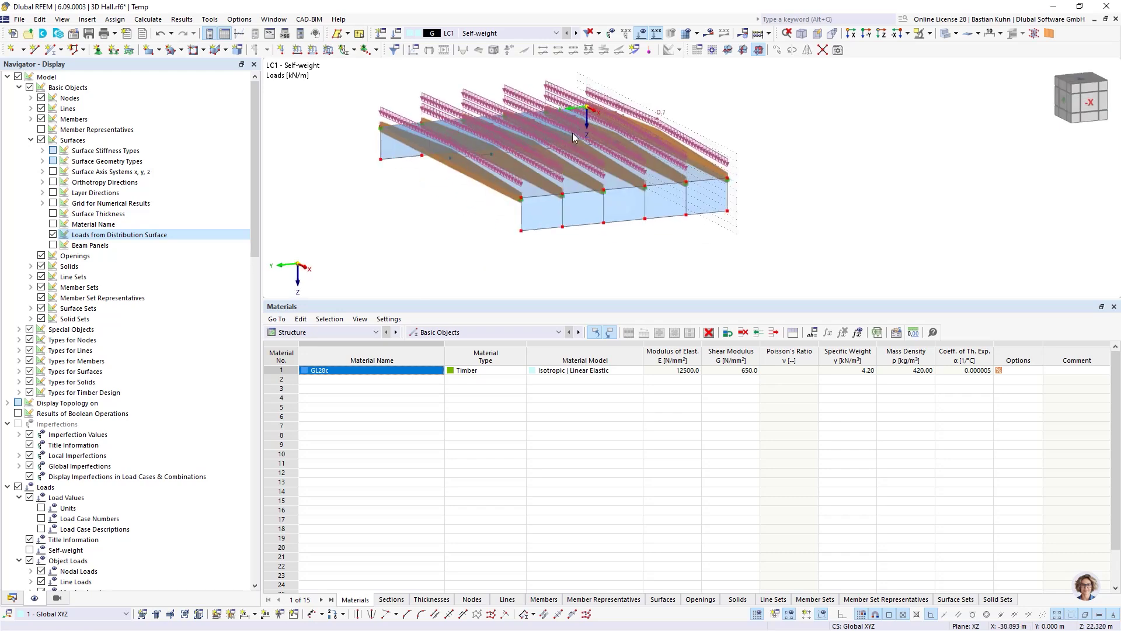
pyautogui.click(53, 235)
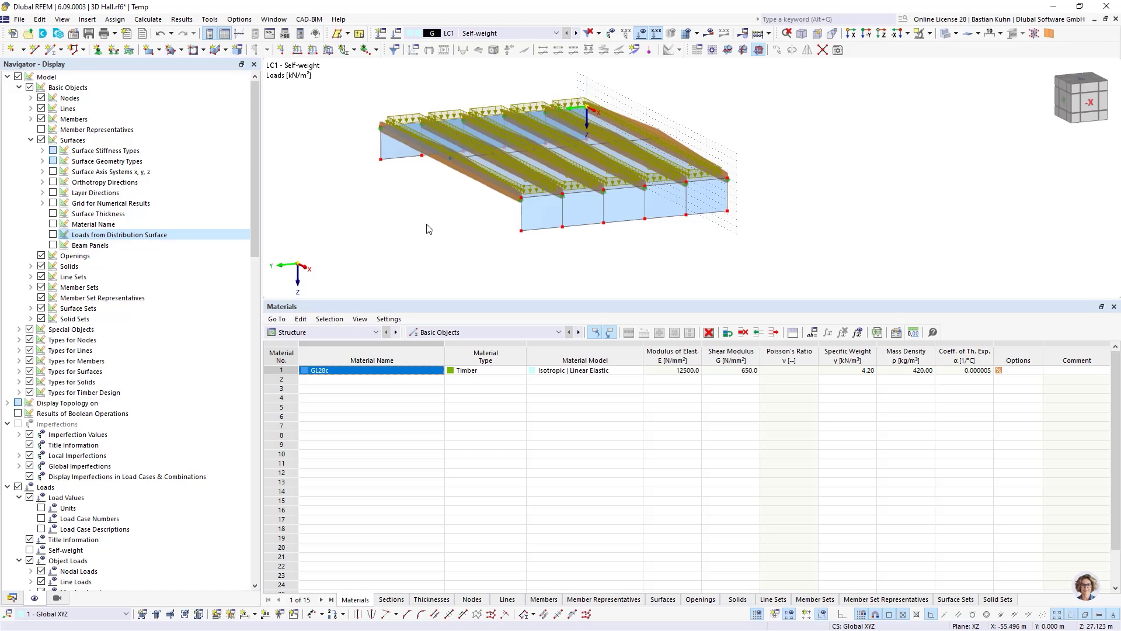
pyautogui.keyDown('ctrl'); pyautogui.moveTo(429, 229); pyautogui.dragTo(520, 255, button='middle'); pyautogui.keyUp('ctrl')
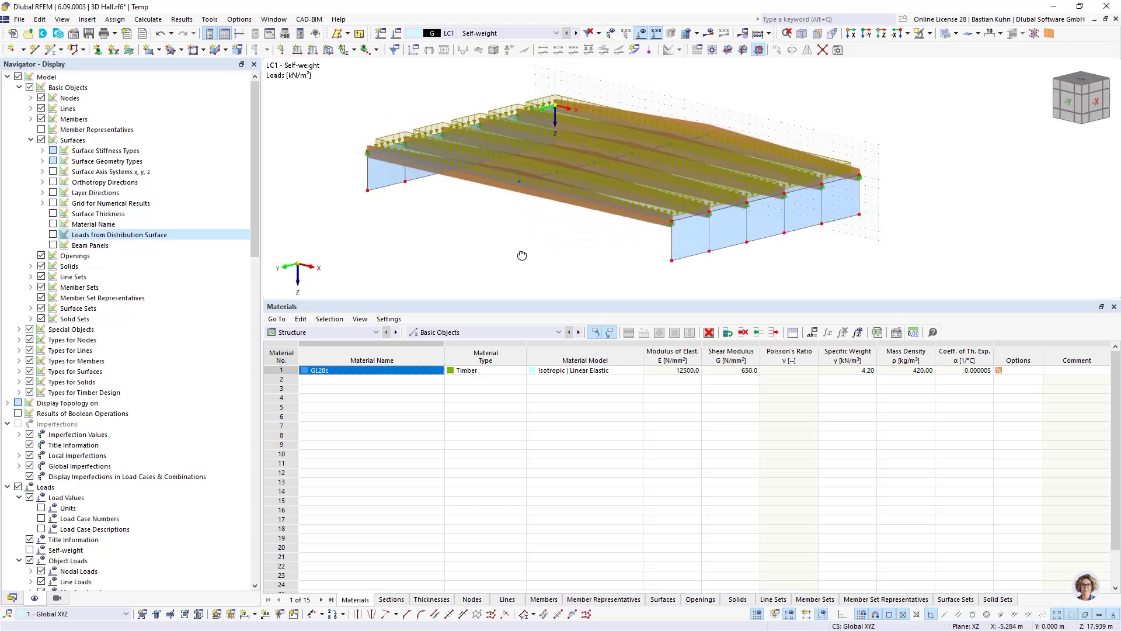
# Step: Create a Flat/Monopitch snow load with the load wizard, using nodes 27, 2, 1 and 26 as roof corners
pyautogui.click(8, 598)
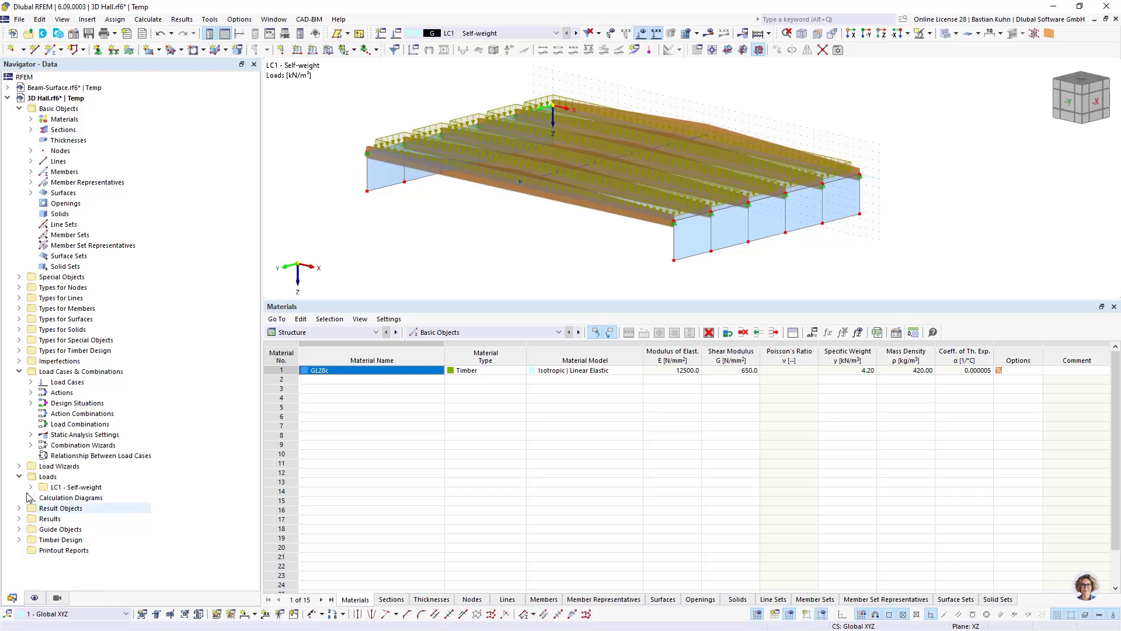
pyautogui.click(19, 467)
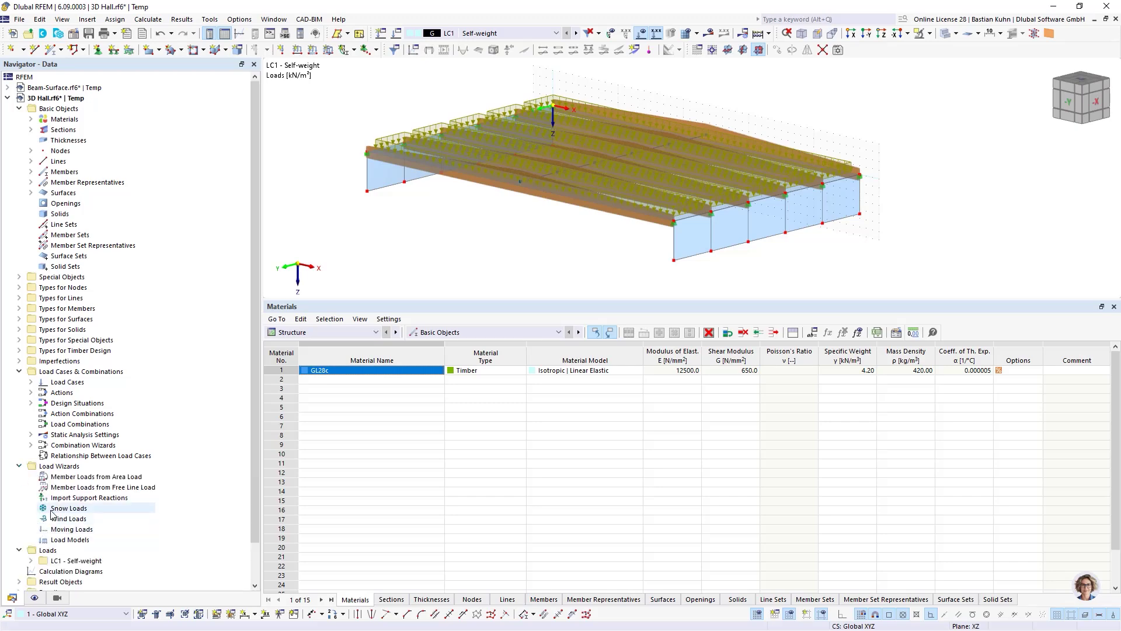
pyautogui.click(54, 512)
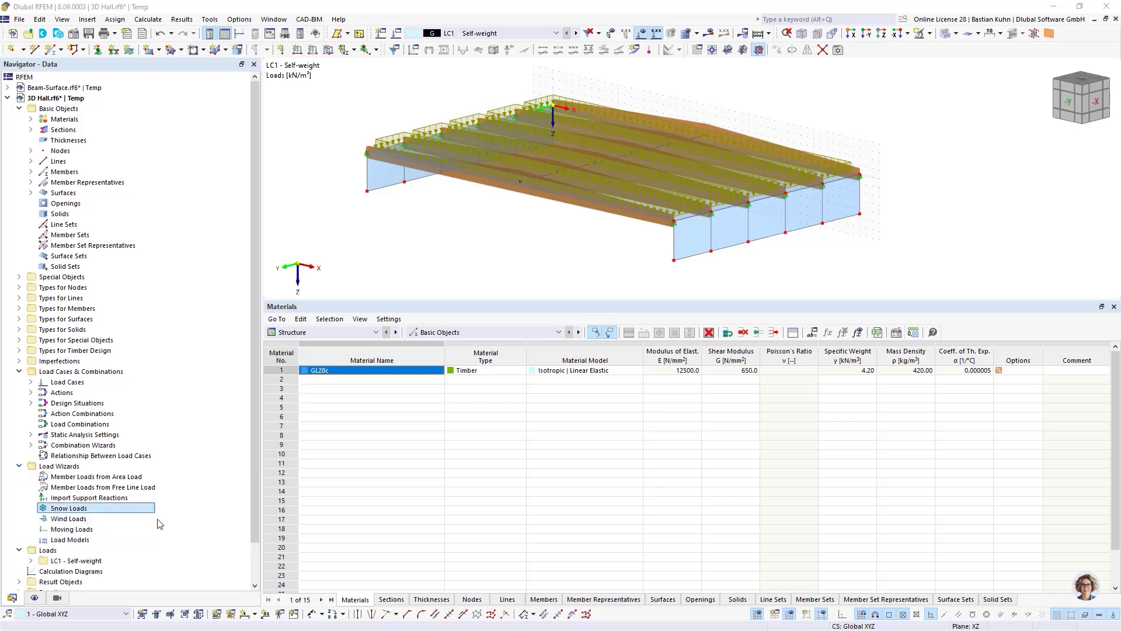
pyautogui.click(684, 186)
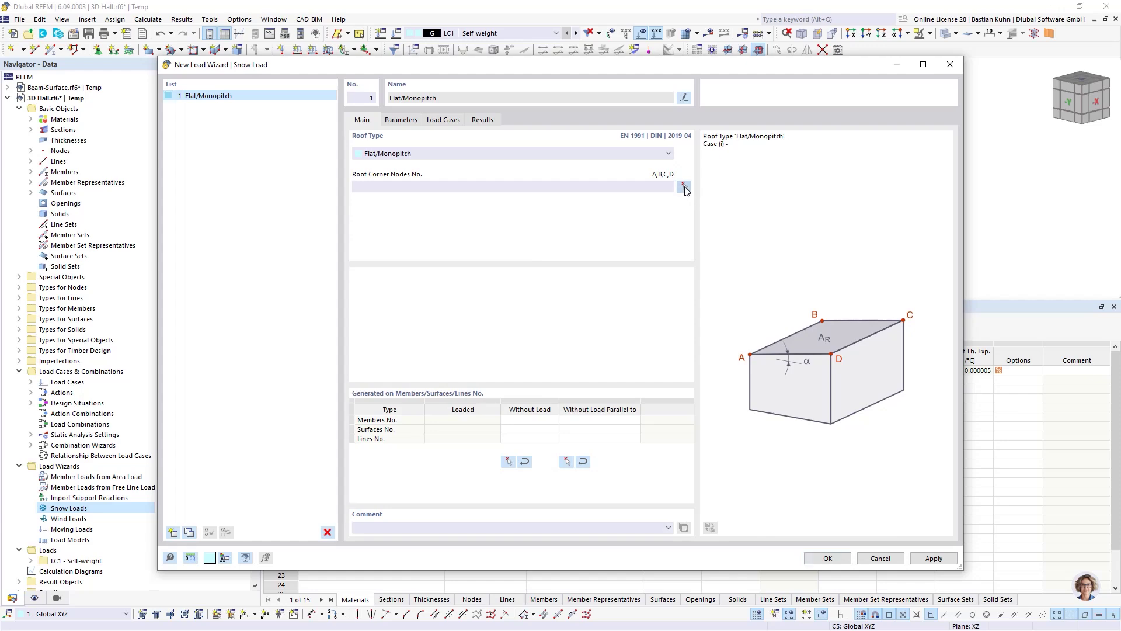
pyautogui.click(367, 154)
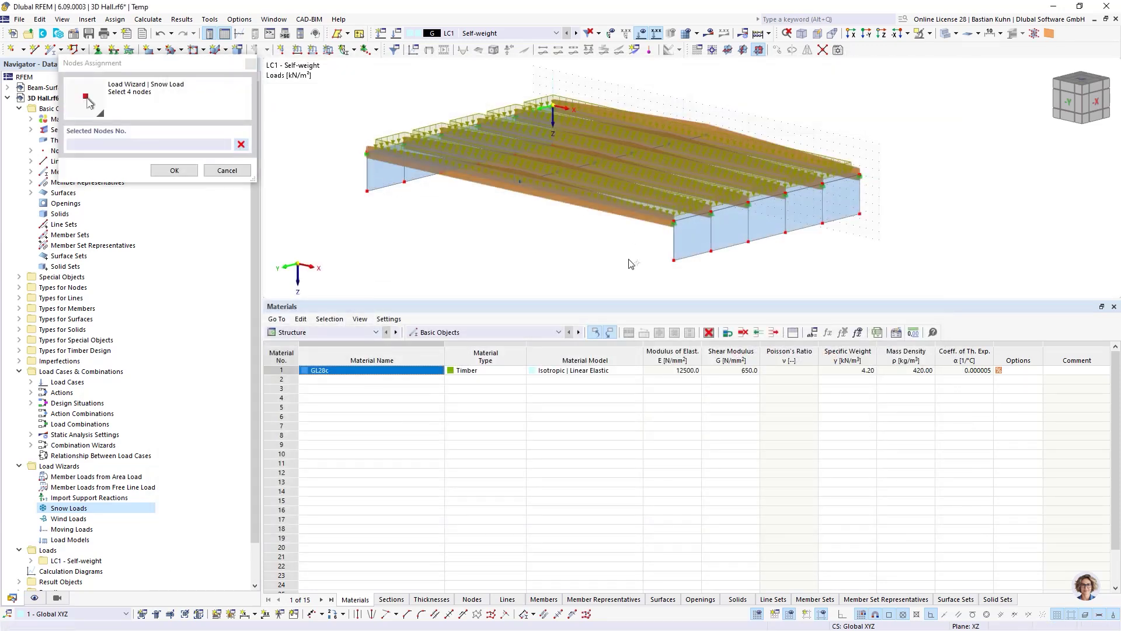
pyautogui.click(674, 222)
pyautogui.click(859, 175)
pyautogui.keyDown('ctrl'); pyautogui.moveTo(708, 227); pyautogui.dragTo(835, 339, button='middle'); pyautogui.keyUp('ctrl')
pyautogui.click(437, 127)
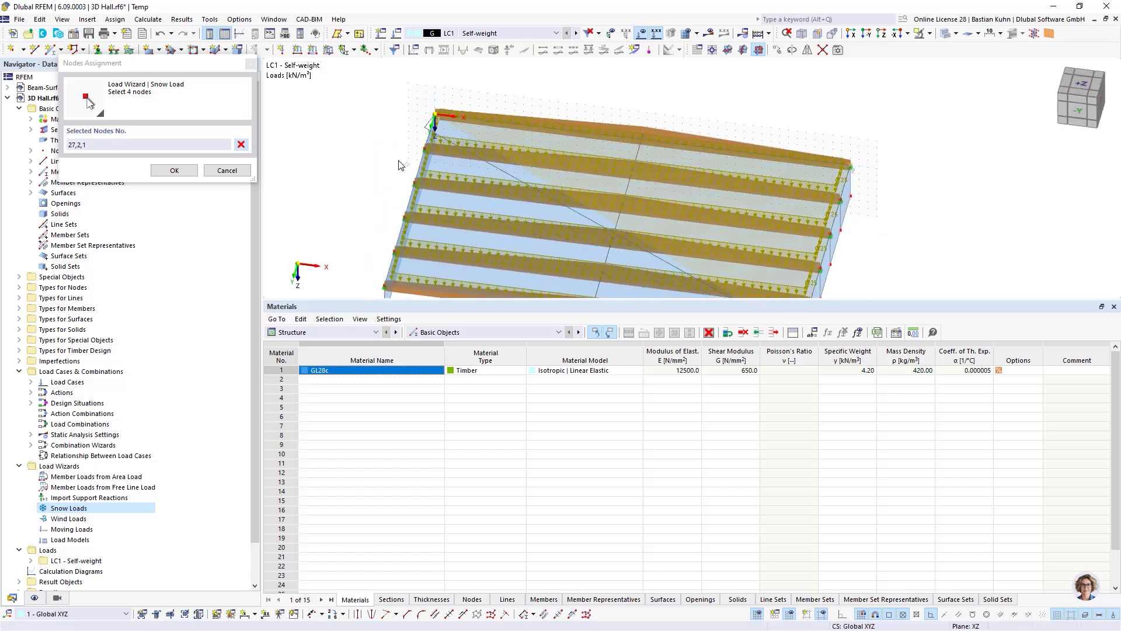
pyautogui.click(385, 285)
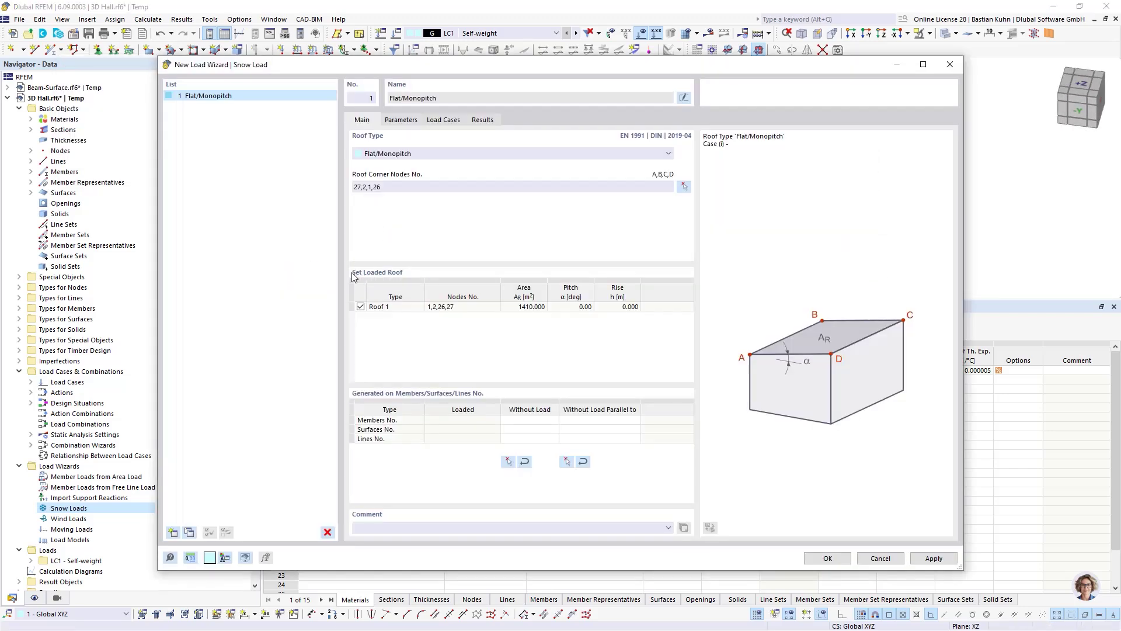
# Step: Define the snow load parameters from the snow load map by picking a location in central Berlin
pyautogui.click(401, 120)
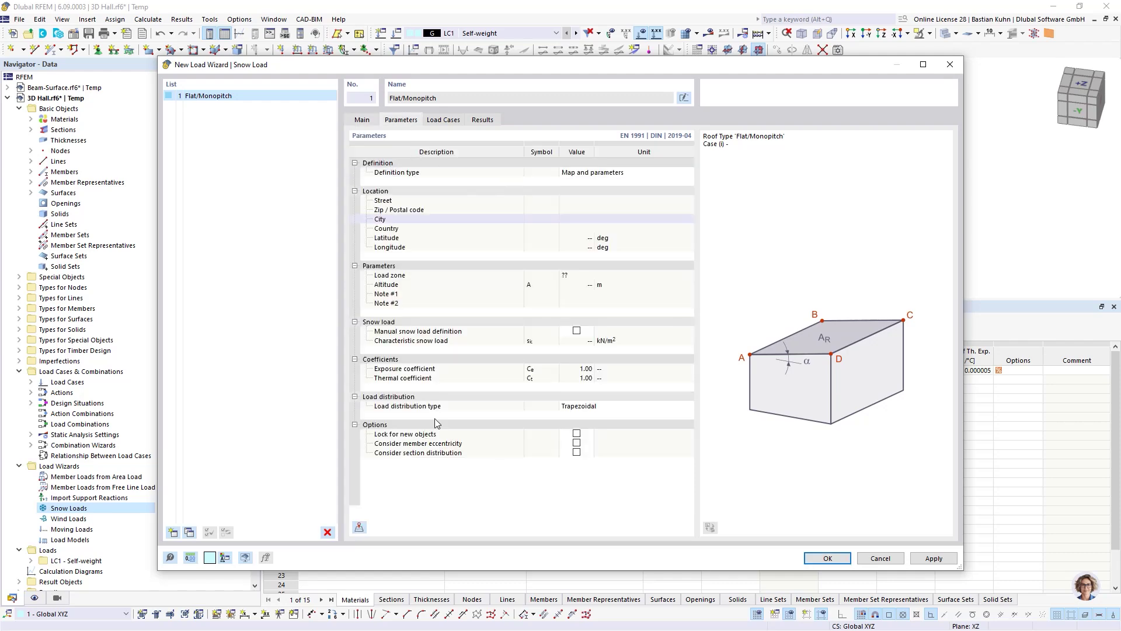
pyautogui.click(358, 527)
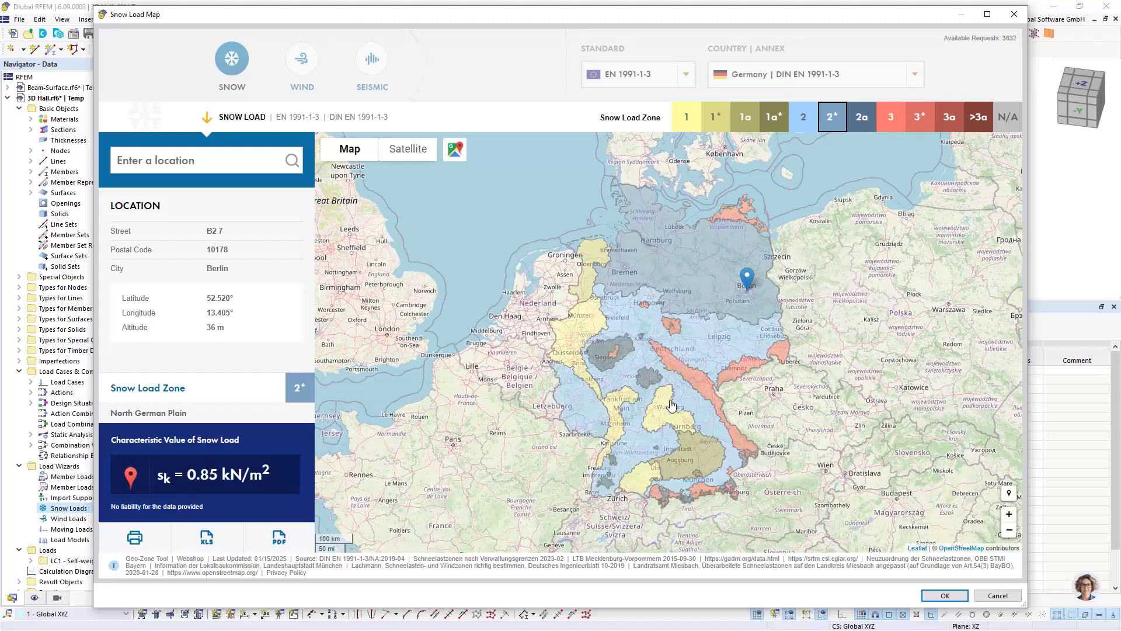
pyautogui.scroll(5, 740, 306)
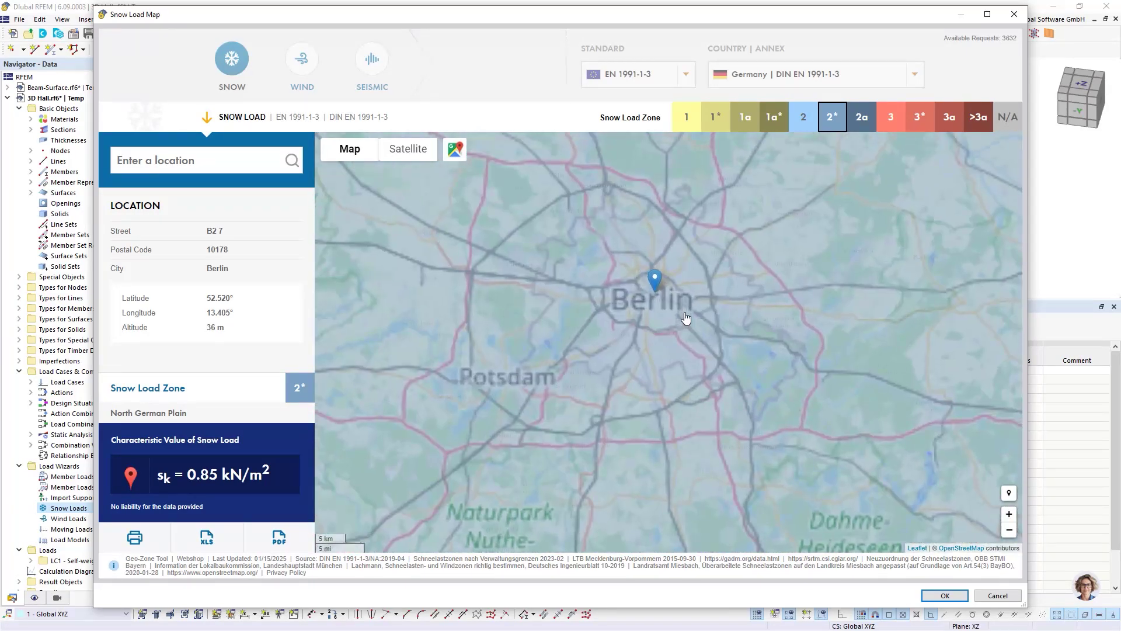
pyautogui.scroll(2, 672, 310)
pyautogui.scroll(1, 567, 238)
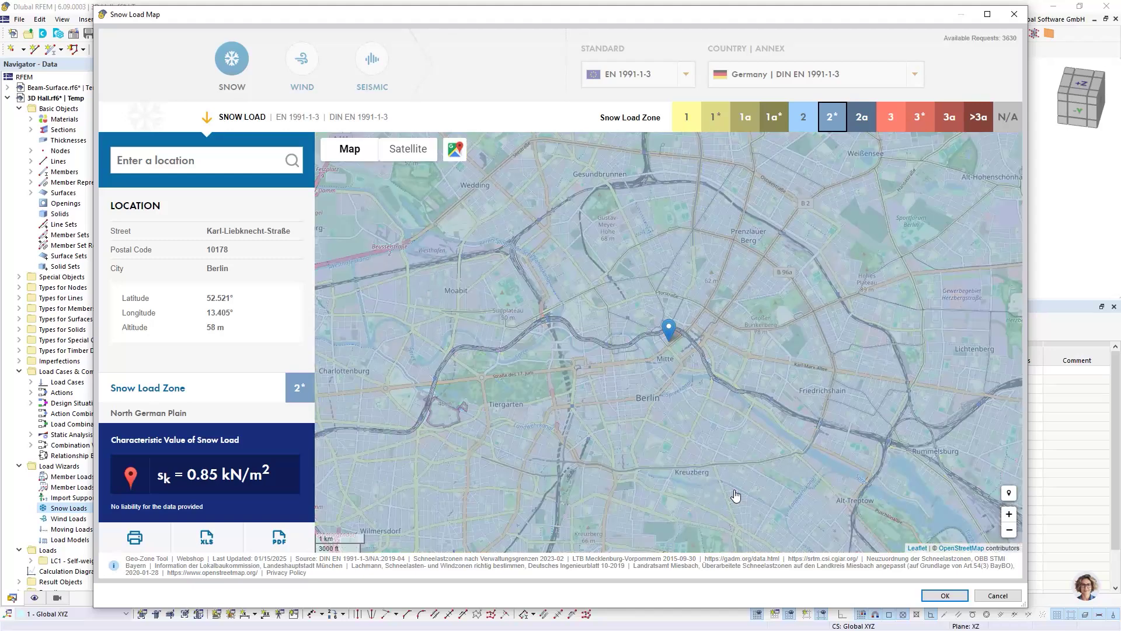
pyautogui.click(950, 597)
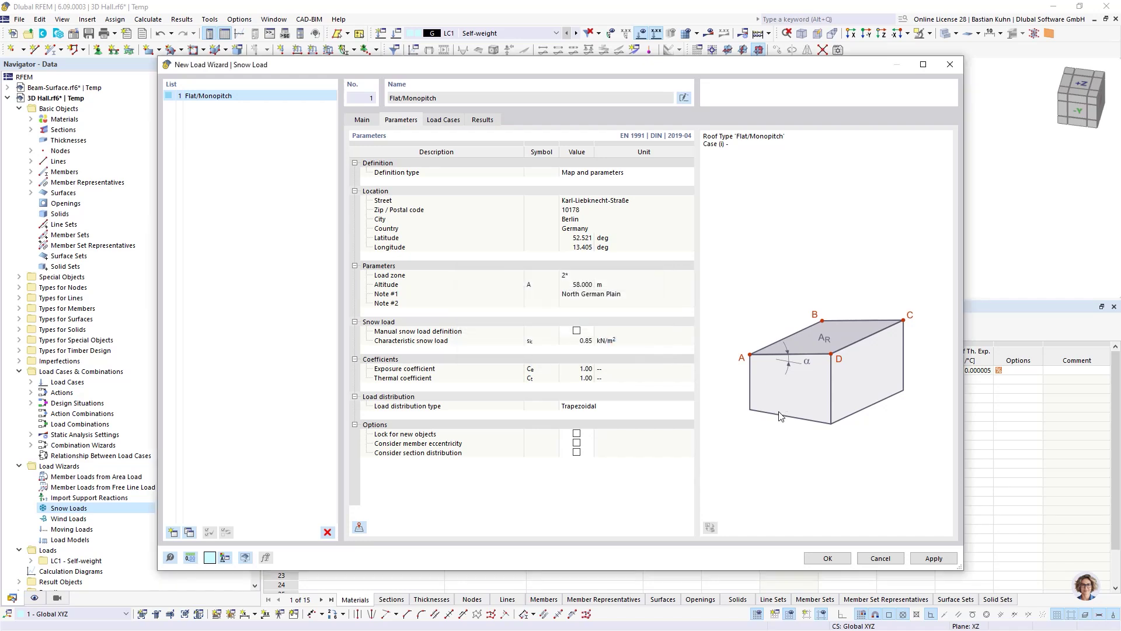
# Step: Generate a new load case for Case (i) of the snow load
pyautogui.click(437, 121)
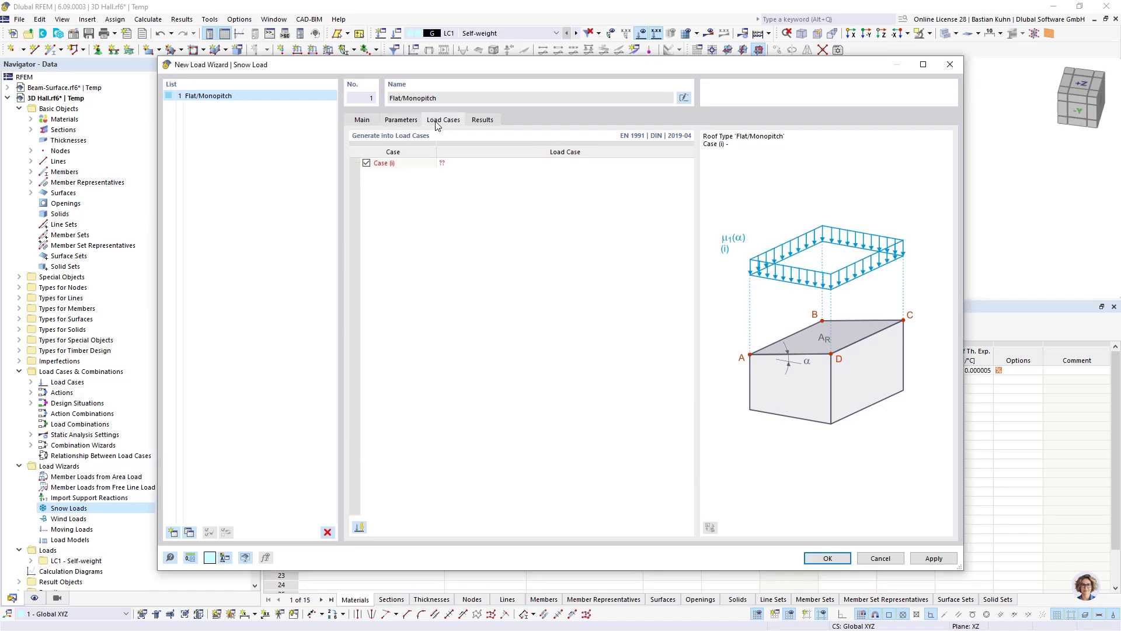
pyautogui.click(360, 528)
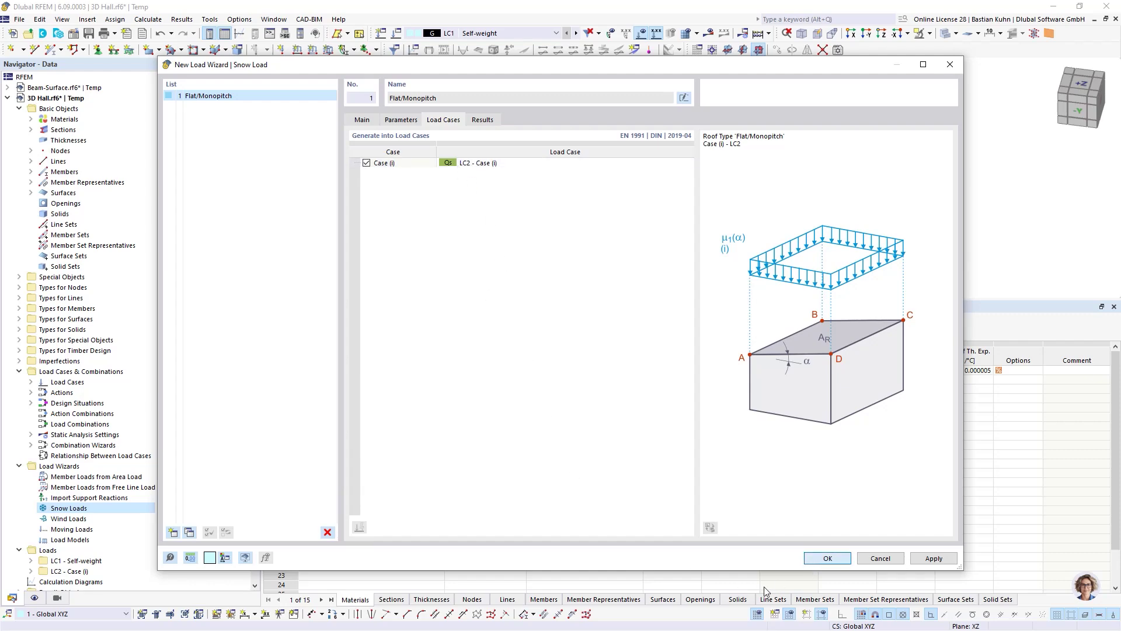
# Step: Save the snow load wizard, switch to load case LC2 - Case (i) and display its generated loads separately
pyautogui.press('Return')
pyautogui.scroll(-3, 568, 150)
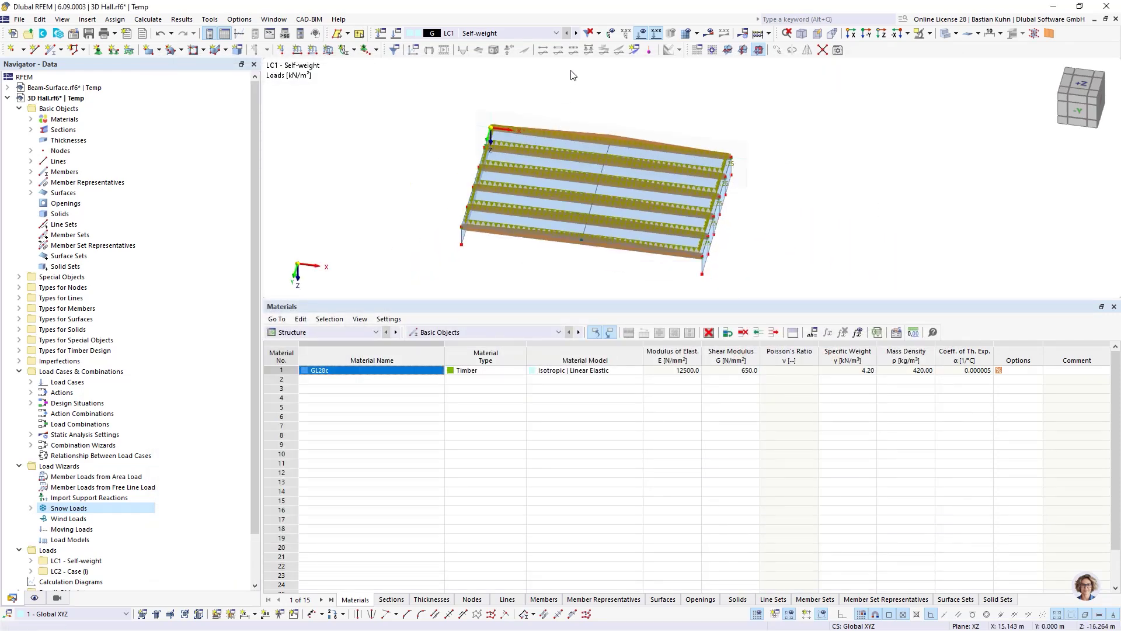
pyautogui.click(576, 33)
pyautogui.keyDown('ctrl'); pyautogui.moveTo(597, 187); pyautogui.dragTo(509, 149, button='middle'); pyautogui.keyUp('ctrl')
pyautogui.scroll(5, 523, 183)
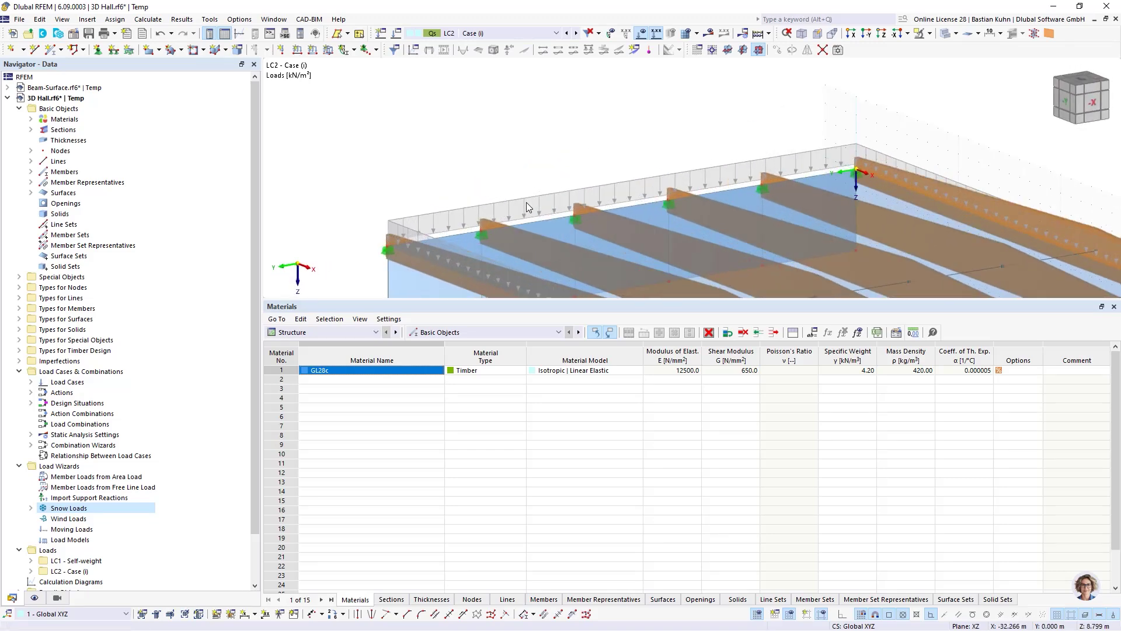
pyautogui.rightClick(527, 202)
pyautogui.click(546, 276)
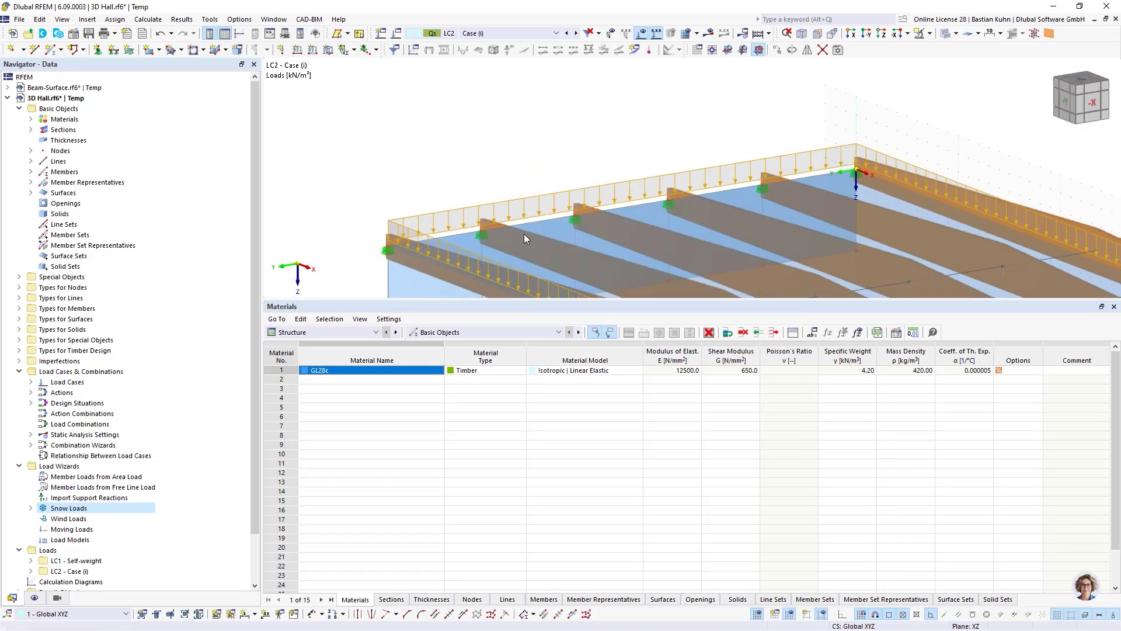
# Step: Inspect the snow loads from the distribution surfaces on the beams, hide them again and turn off the separate display of generated loads
pyautogui.scroll(-5, 524, 233)
pyautogui.keyDown('ctrl'); pyautogui.moveTo(568, 221); pyautogui.dragTo(374, 211, button='middle'); pyautogui.keyUp('ctrl')
pyautogui.click(34, 597)
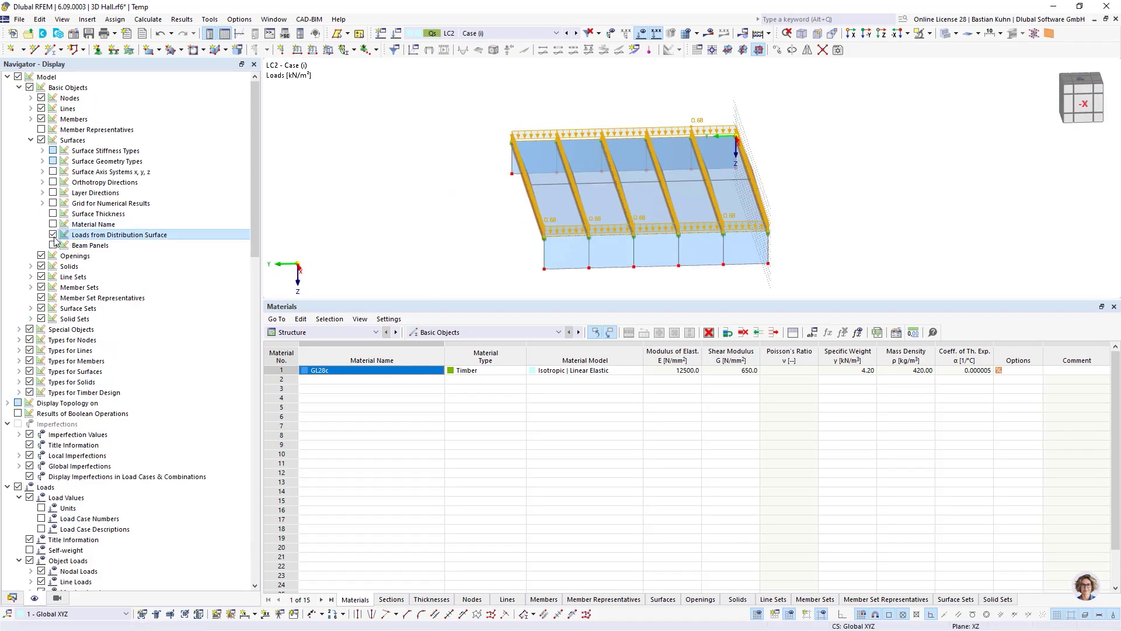
pyautogui.moveTo(450, 243)
pyautogui.keyDown('ctrl'); pyautogui.mouseDown(button='middle')
pyautogui.moveTo(513, 240)
pyautogui.moveTo(465, 246)
pyautogui.mouseUp(button='middle'); pyautogui.keyUp('ctrl')
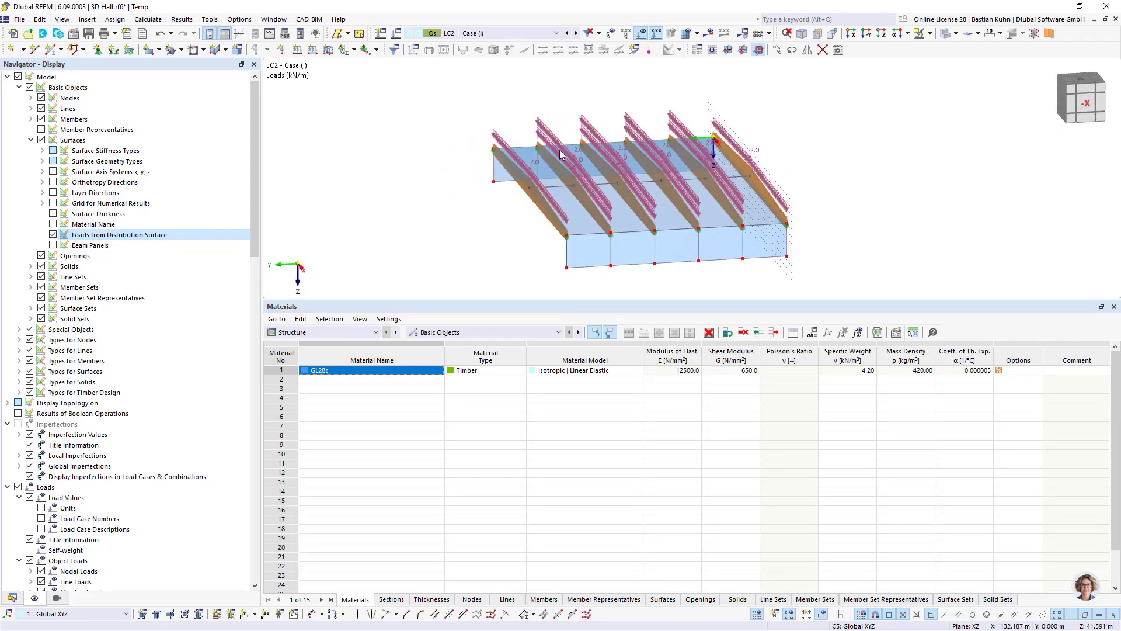
pyautogui.click(53, 234)
pyautogui.rightClick(529, 139)
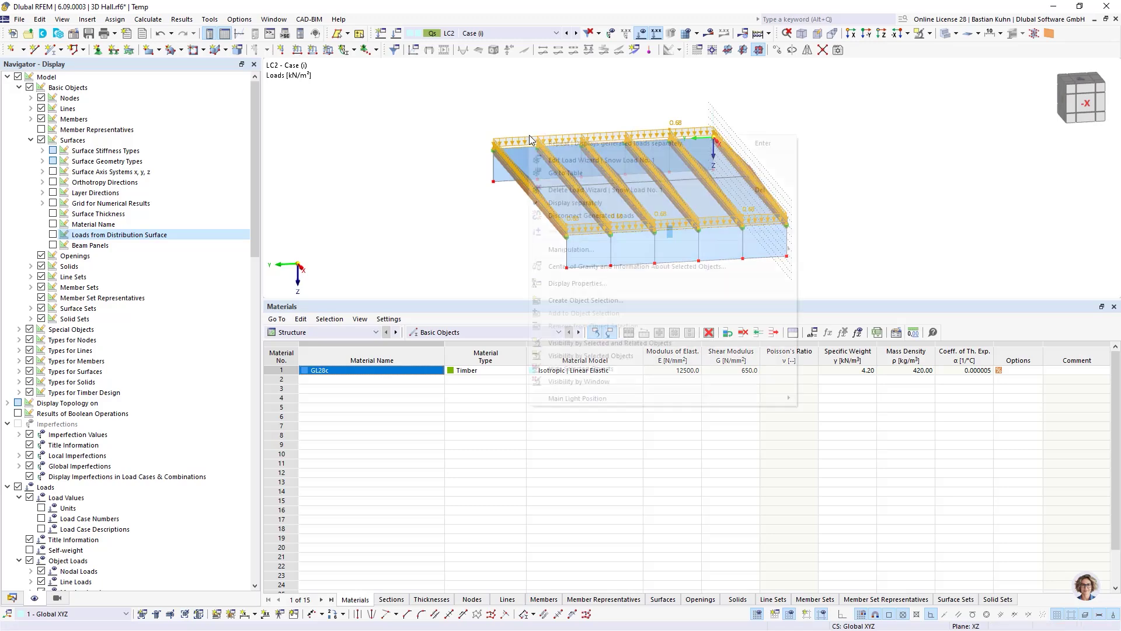
pyautogui.click(575, 202)
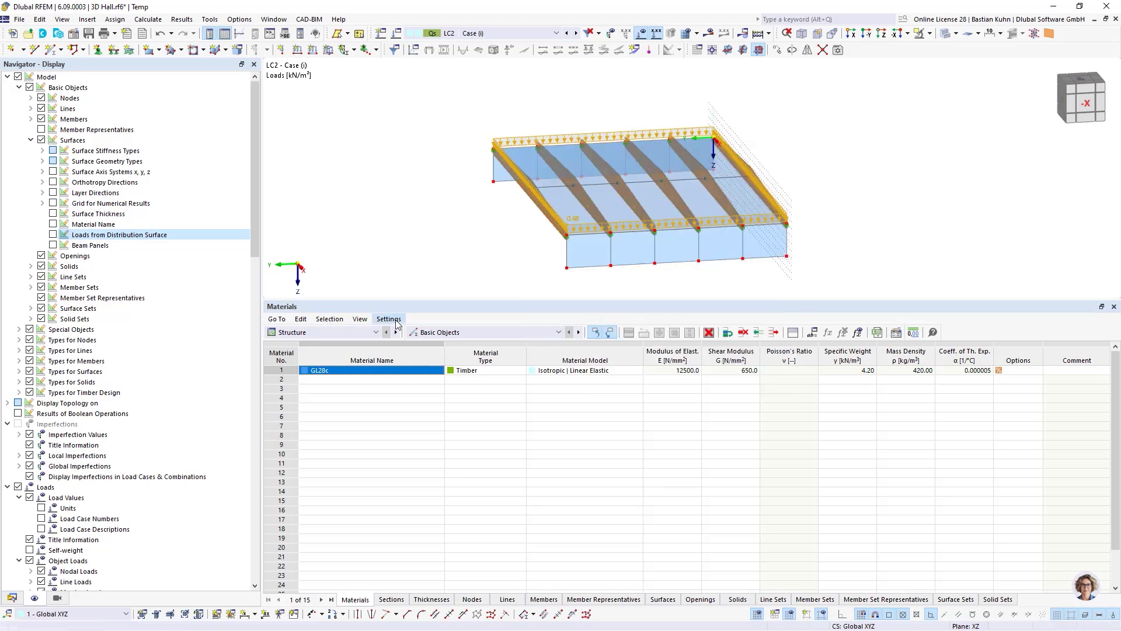
# Step: Create a wind load wizard for vertical walls with a flat/monopitch roof, using nodes 29, 30, 5 and 4 as base corners
pyautogui.click(11, 599)
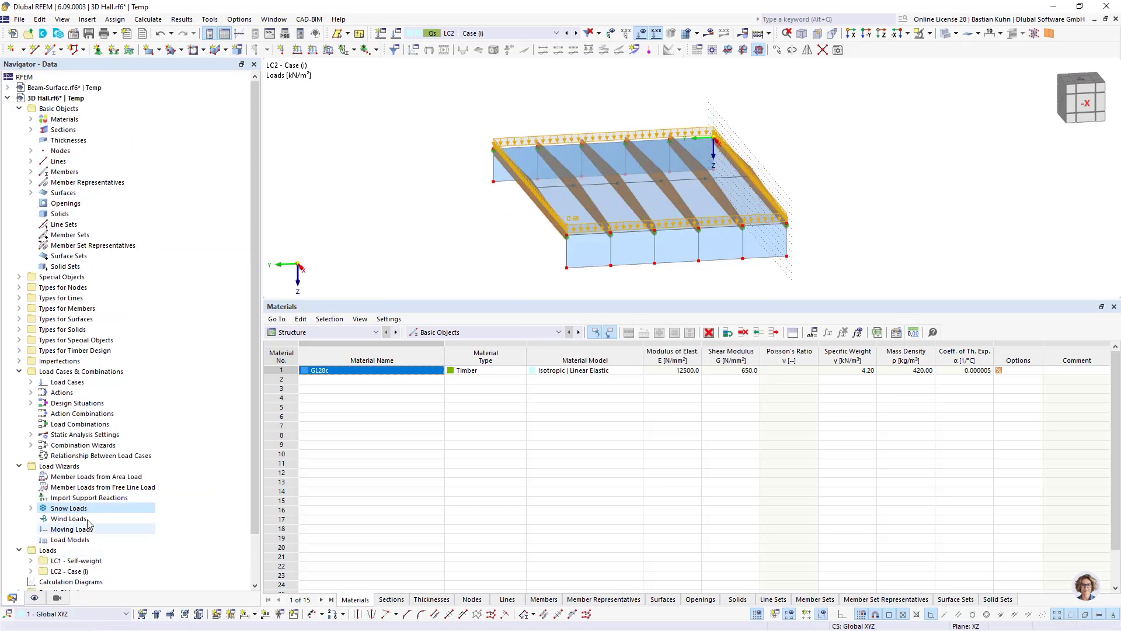
pyautogui.rightClick(63, 521)
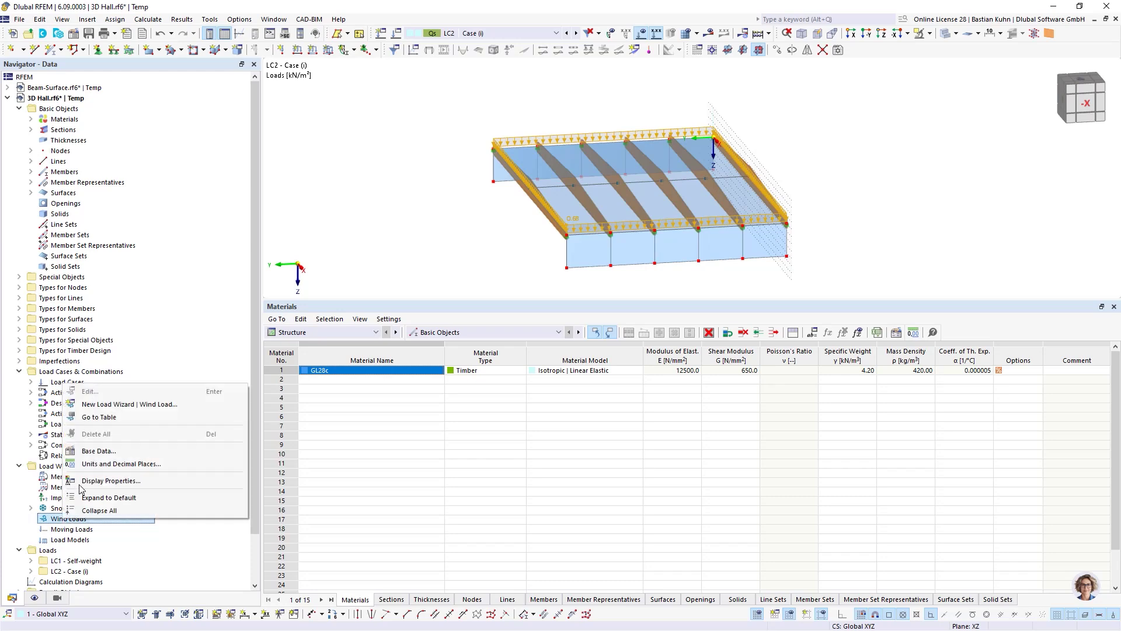
pyautogui.click(218, 413)
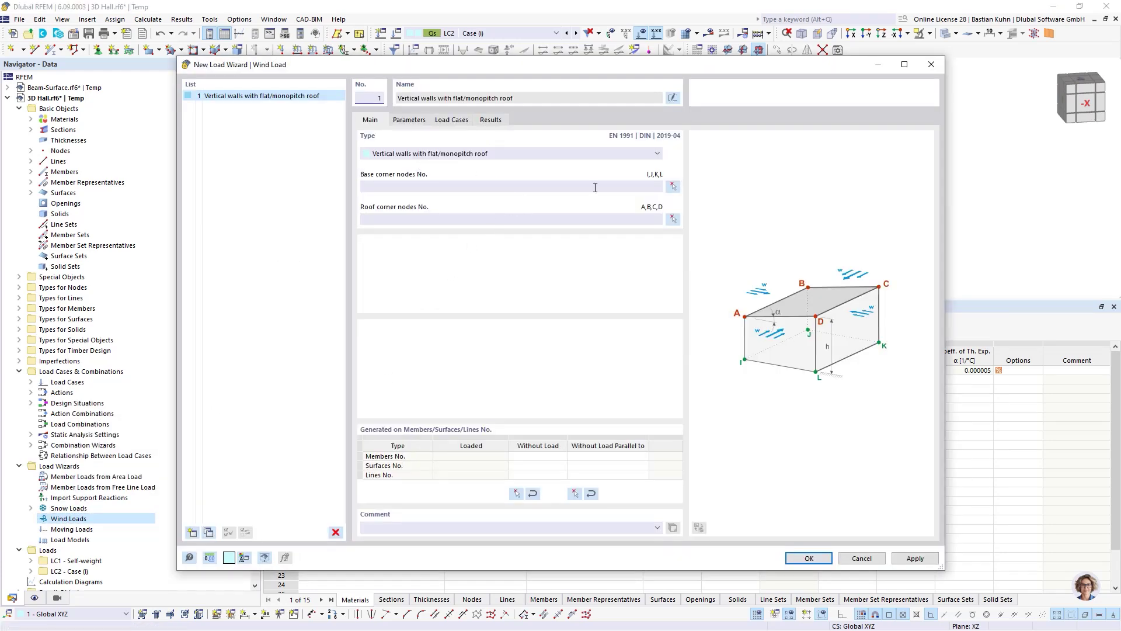
pyautogui.click(673, 186)
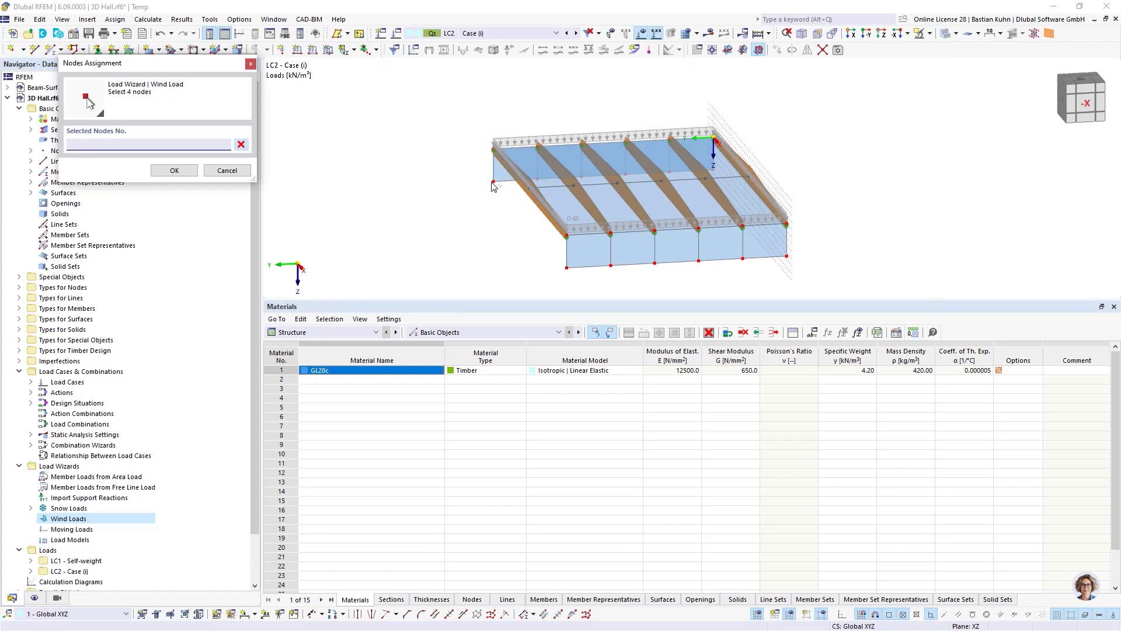
pyautogui.click(494, 182)
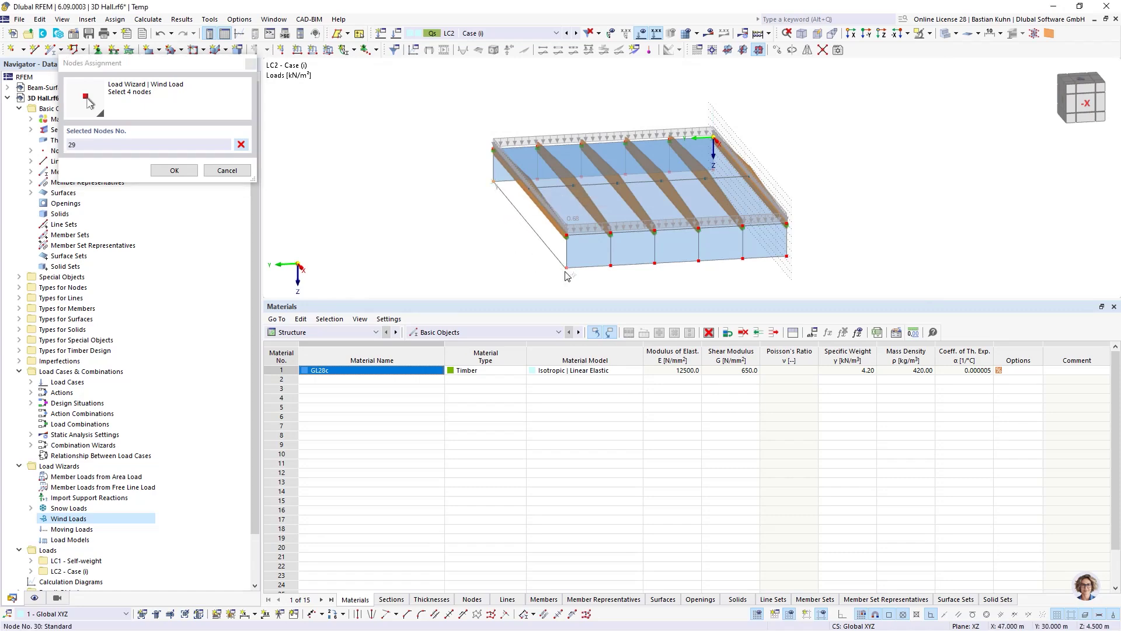
pyautogui.click(567, 270)
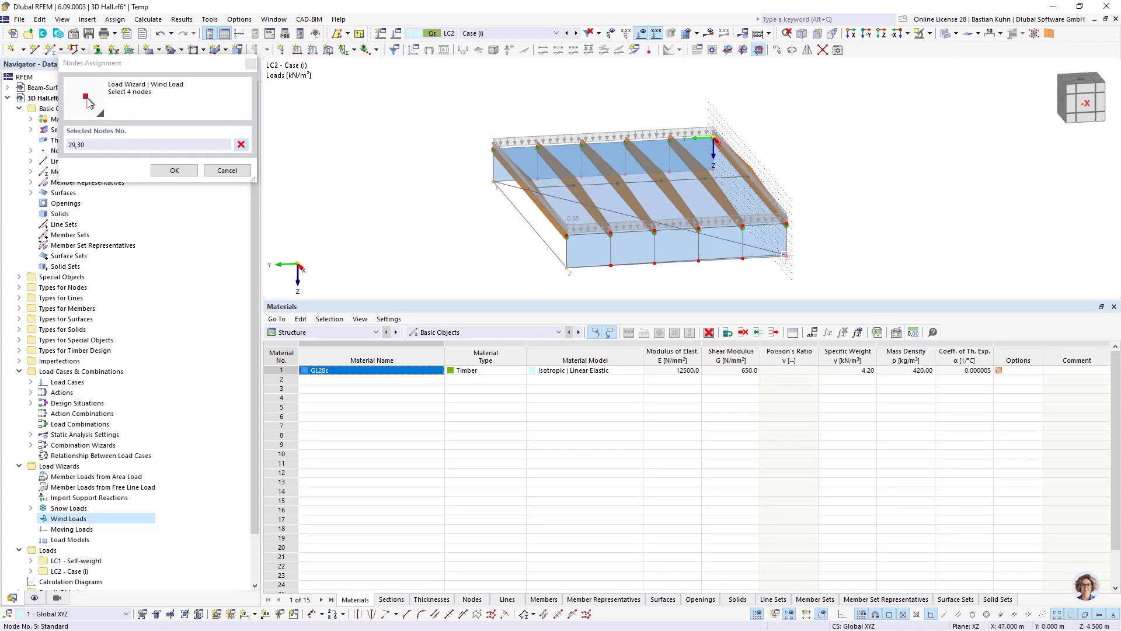
pyautogui.click(786, 255)
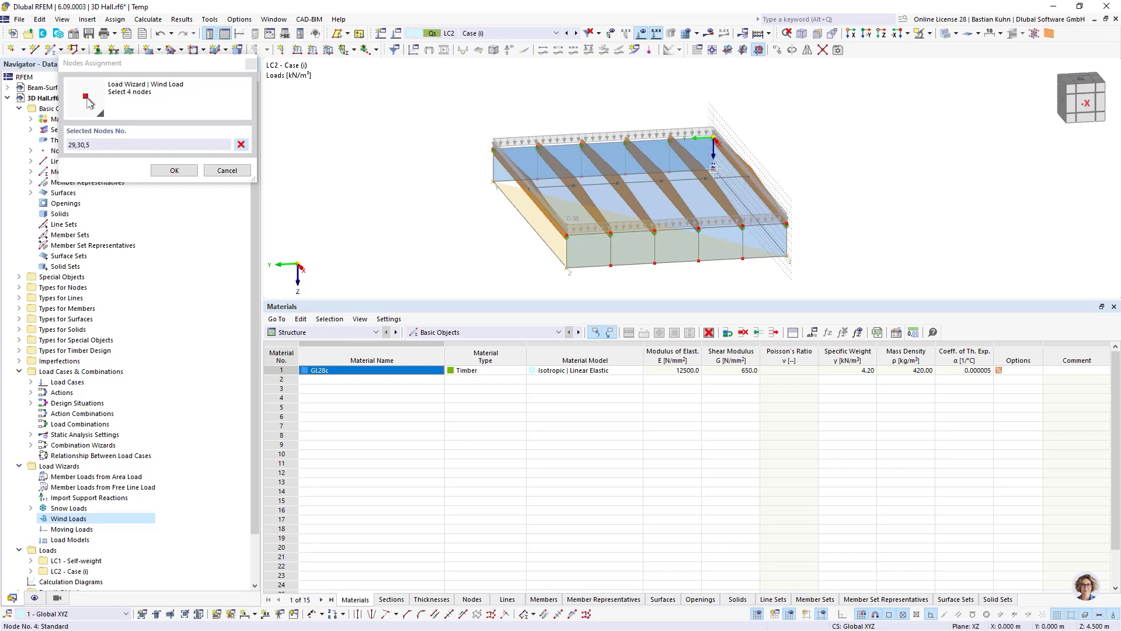
pyautogui.click(713, 169)
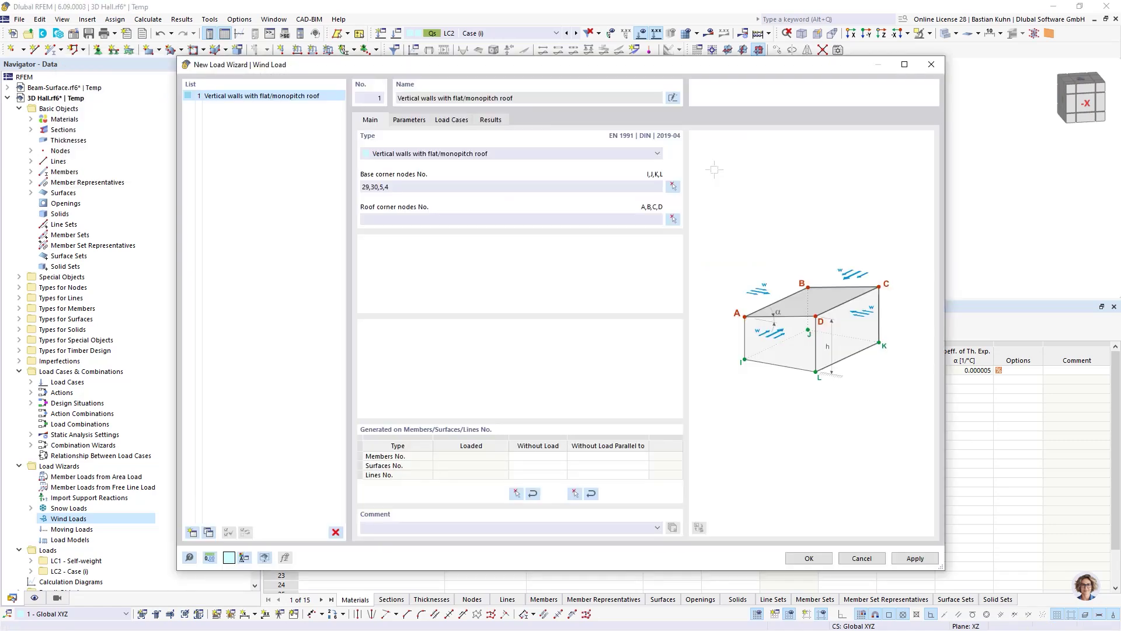
# Step: Assign nodes 26, 27, 2 and 1 as the roof corner nodes of the wind load
pyautogui.click(673, 219)
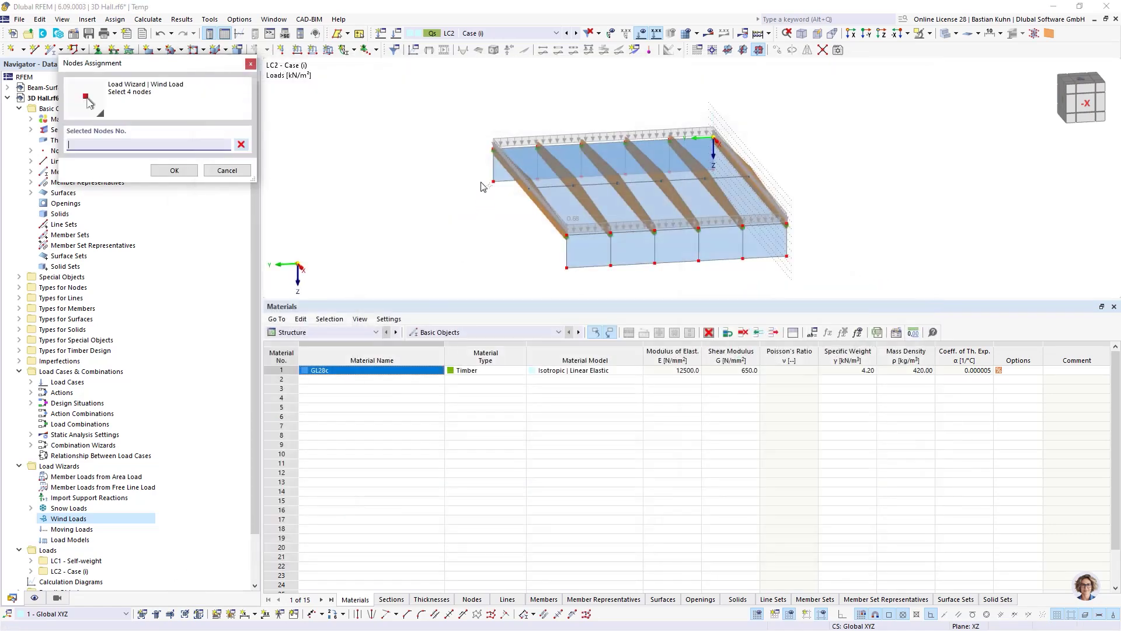
pyautogui.click(494, 151)
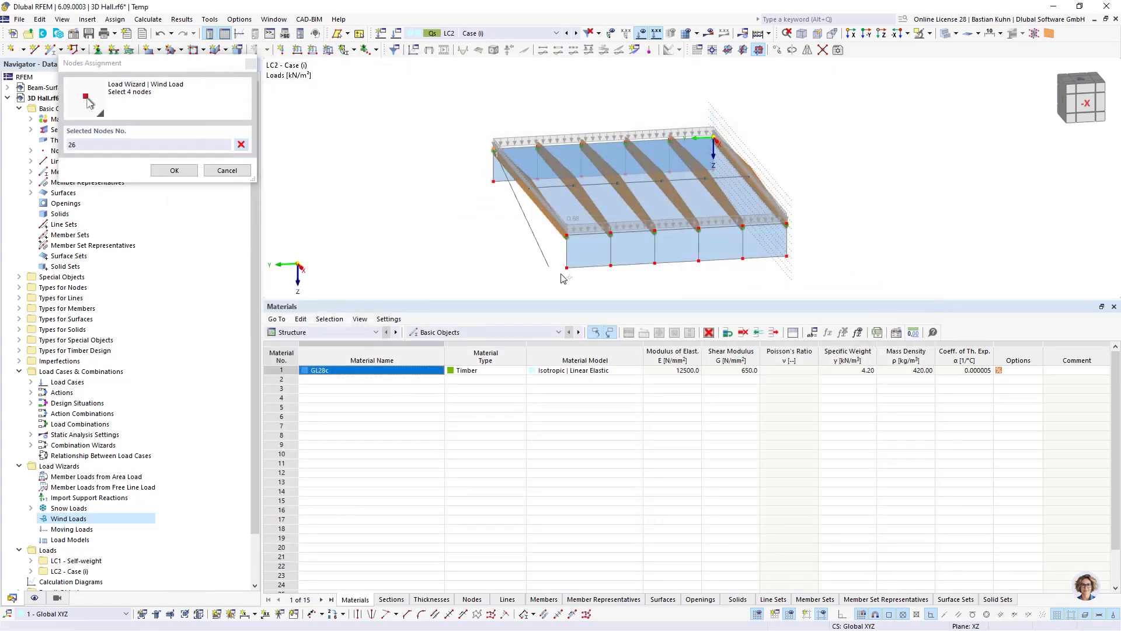
pyautogui.click(566, 235)
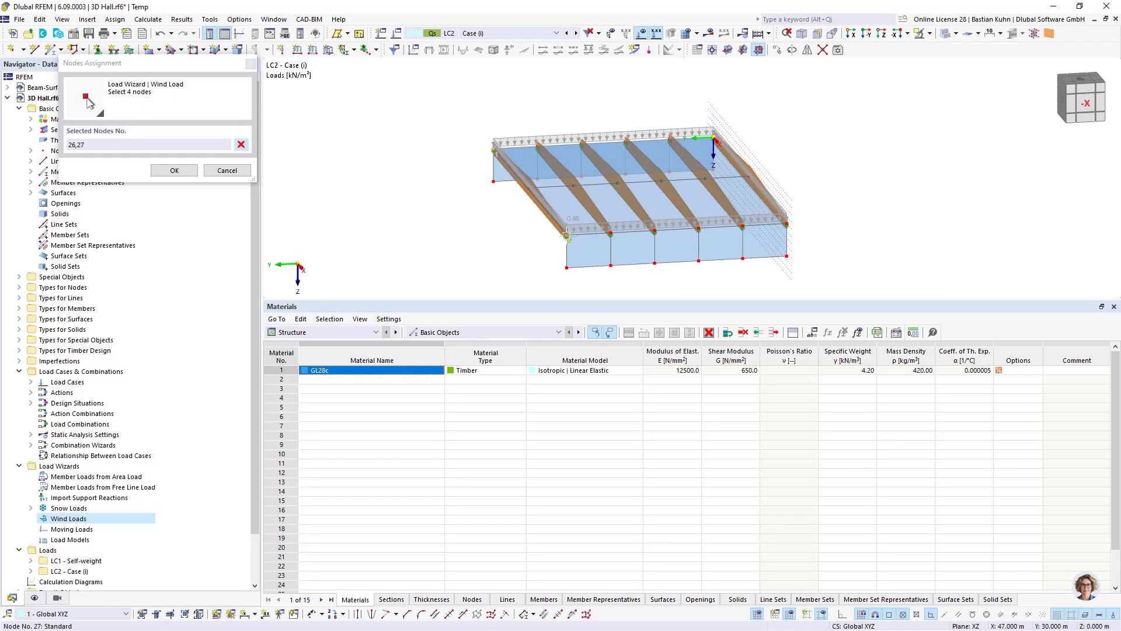
pyautogui.click(784, 226)
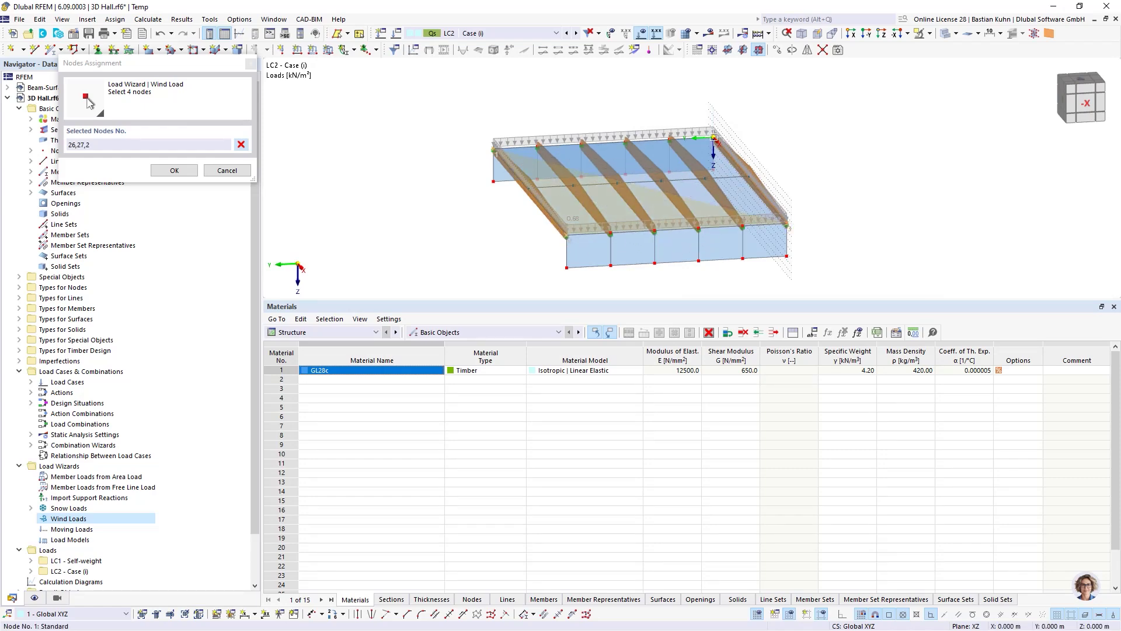
pyautogui.click(713, 138)
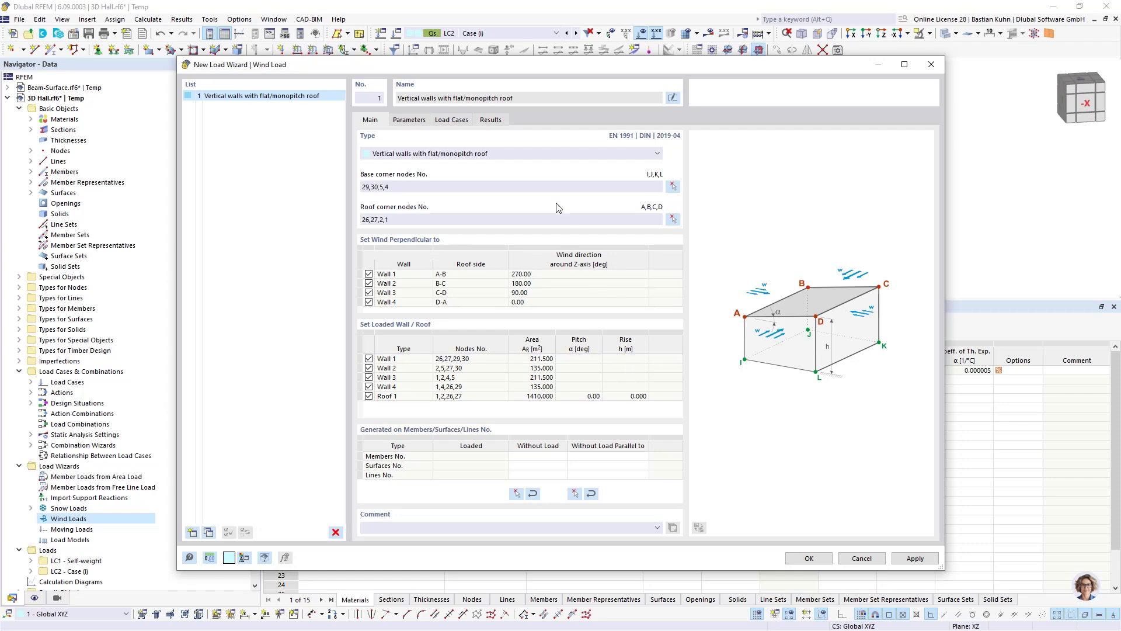
# Step: Check the wind load parameters, generate new load cases for w+ and w- on all four walls, and save the wizard
pyautogui.click(409, 121)
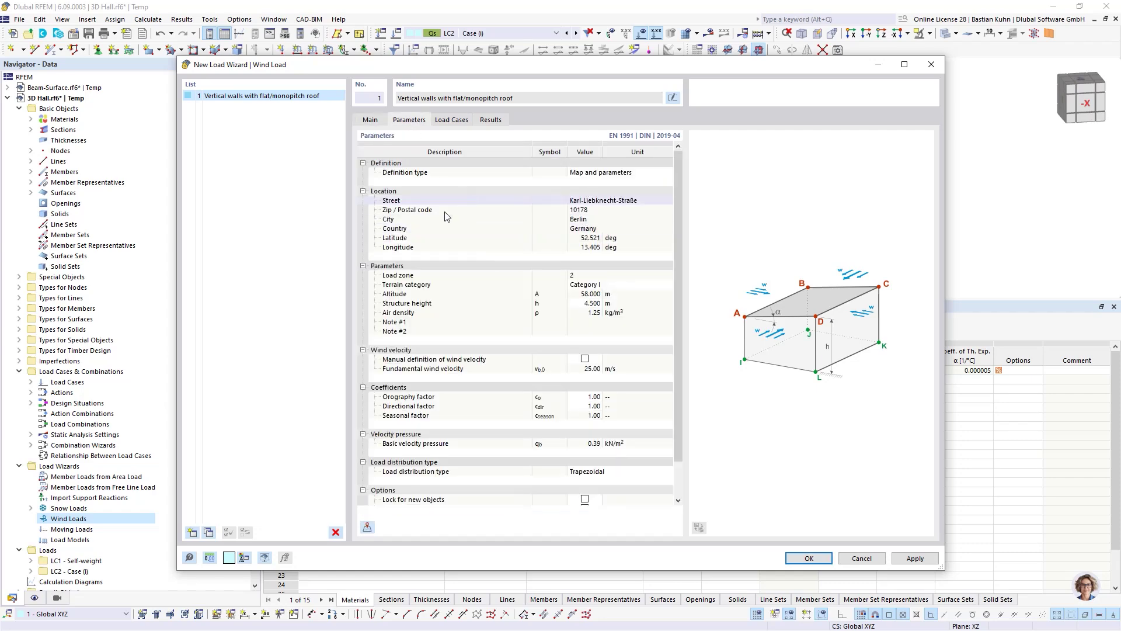
pyautogui.click(452, 120)
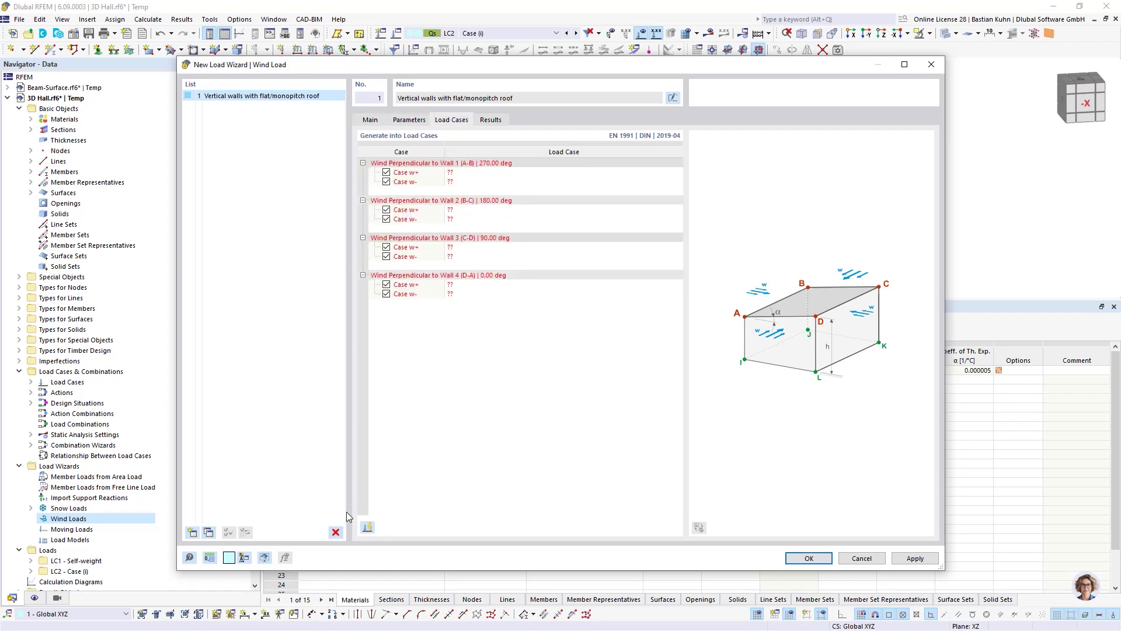
pyautogui.click(368, 529)
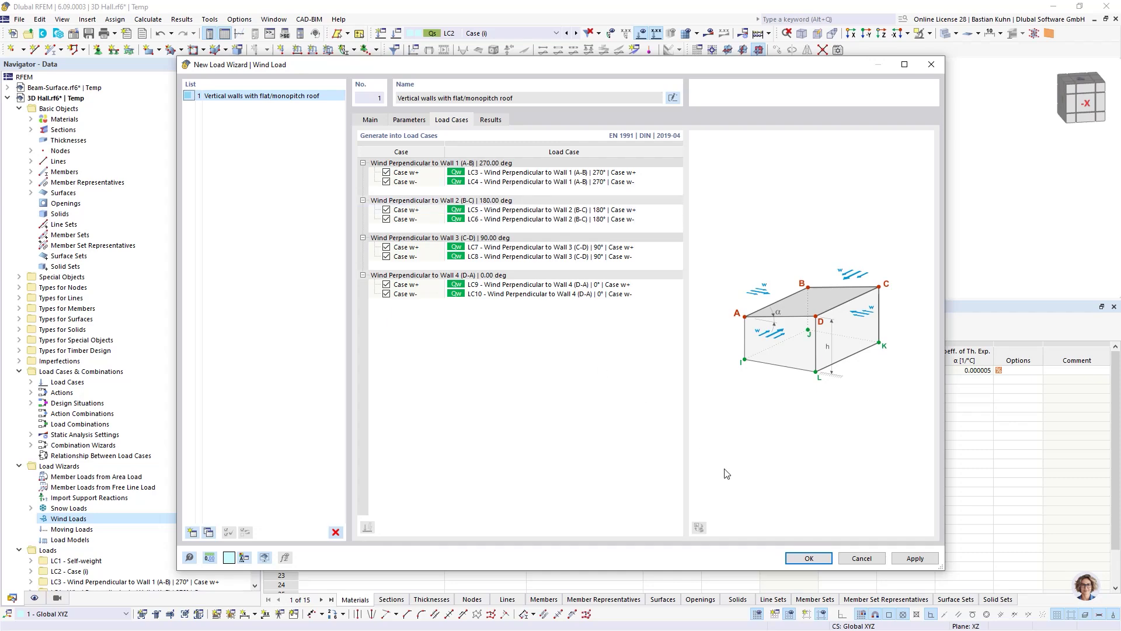
pyautogui.click(808, 559)
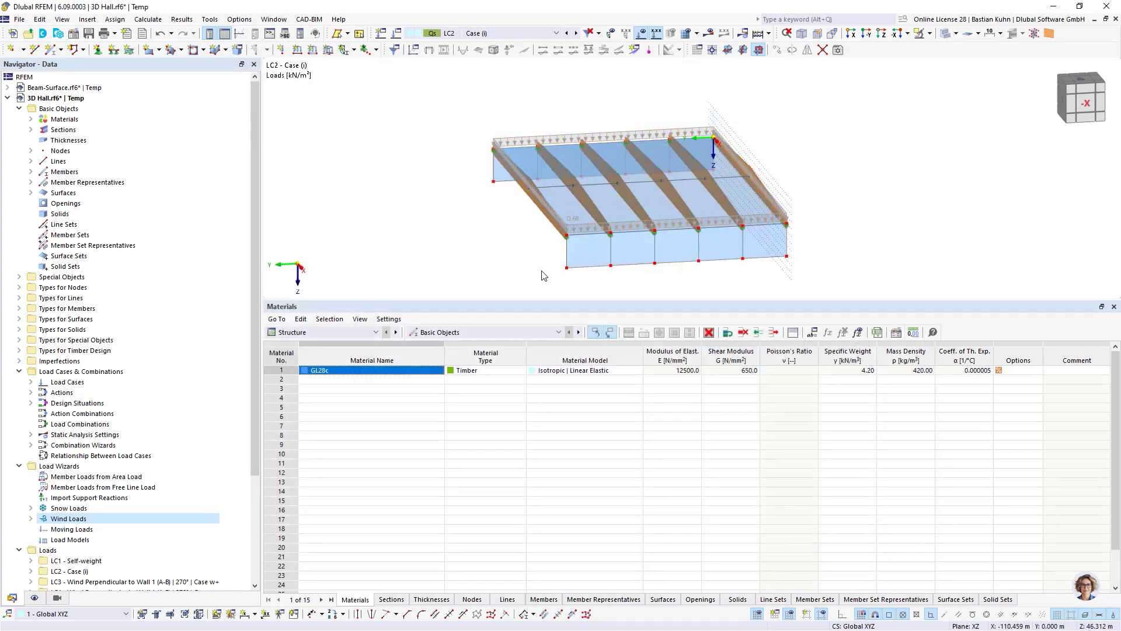
# Step: Set the national annex for load cases and combinations to DIN | 2012-08 and accept the standard change
pyautogui.moveTo(541, 261)
pyautogui.keyDown('ctrl'); pyautogui.mouseDown(button='middle')
pyautogui.moveTo(488, 255)
pyautogui.moveTo(536, 242)
pyautogui.moveTo(555, 250)
pyautogui.mouseUp(button='middle'); pyautogui.keyUp('ctrl')
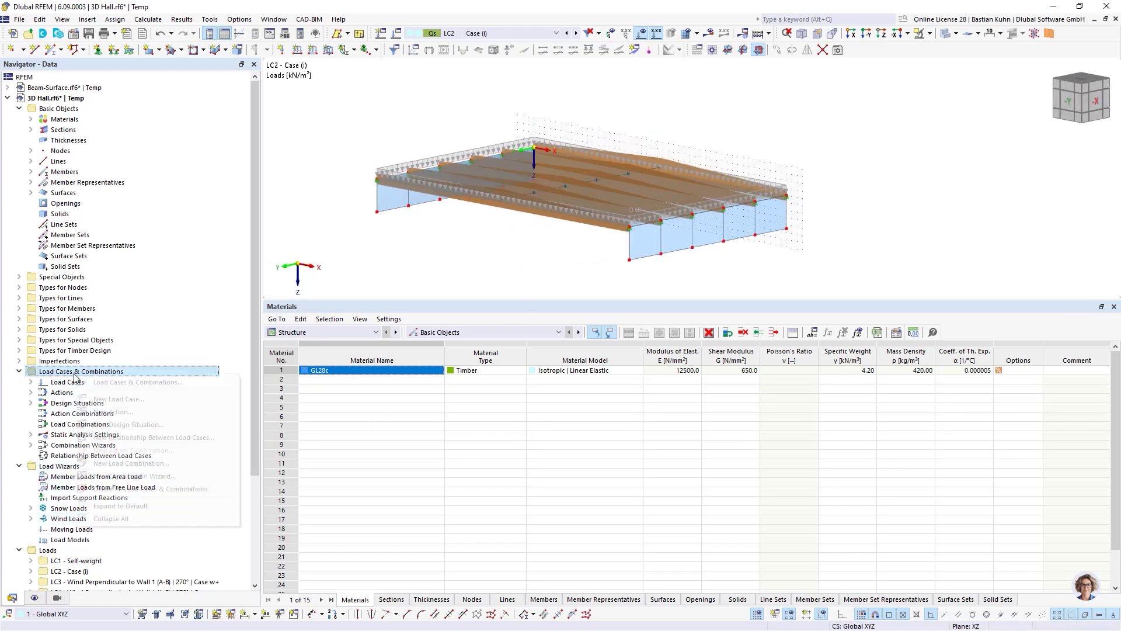
pyautogui.rightClick(75, 372)
pyautogui.click(106, 383)
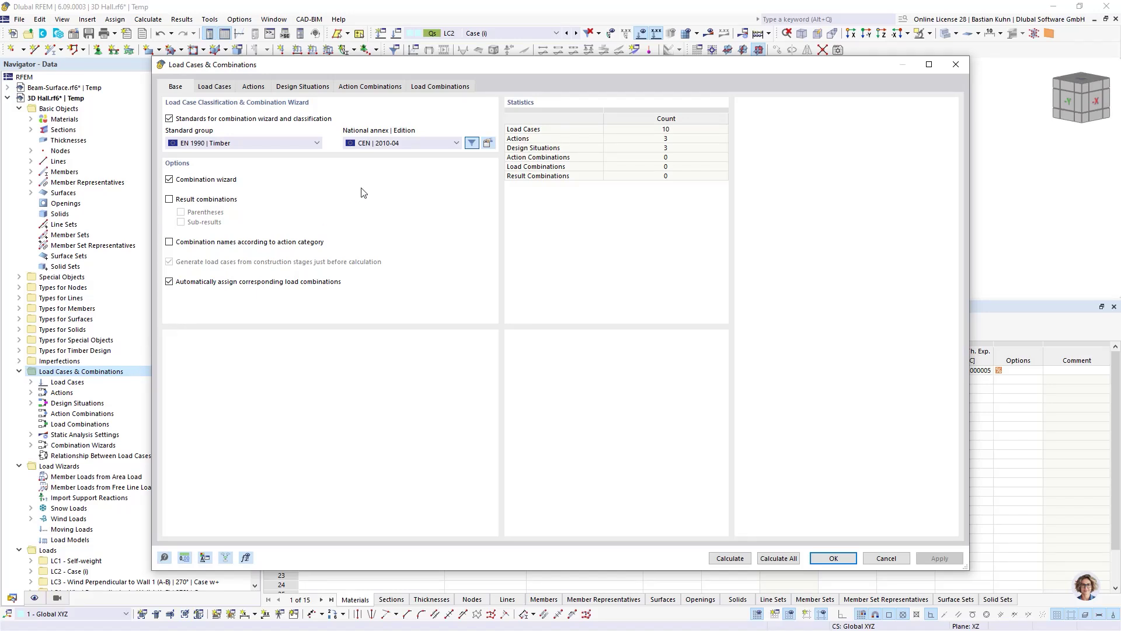
pyautogui.click(407, 144)
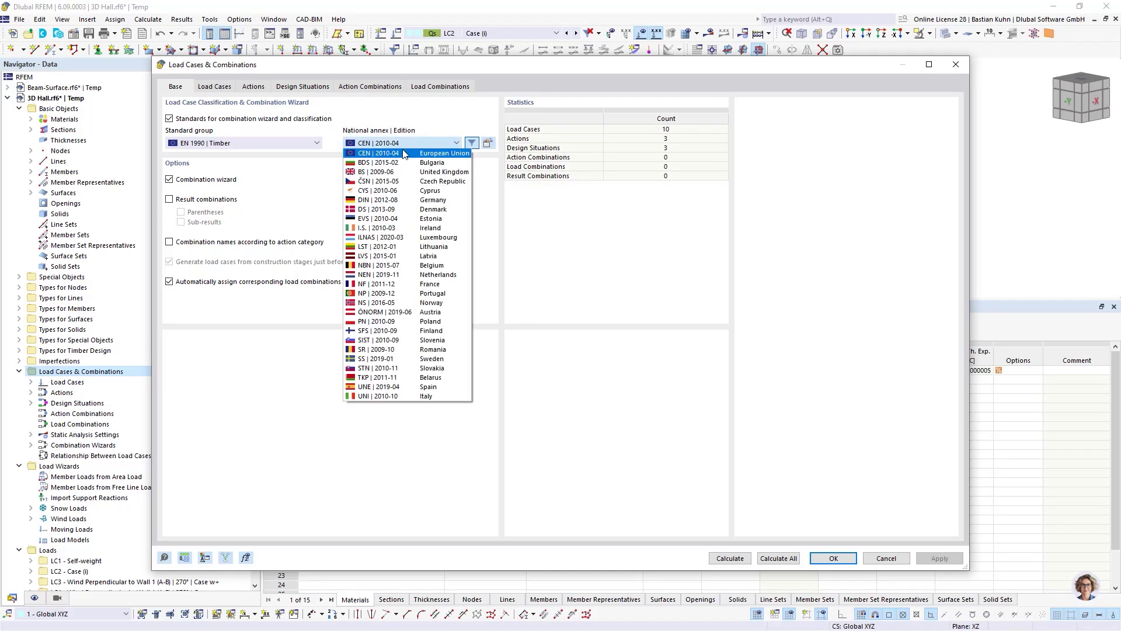
pyautogui.click(397, 200)
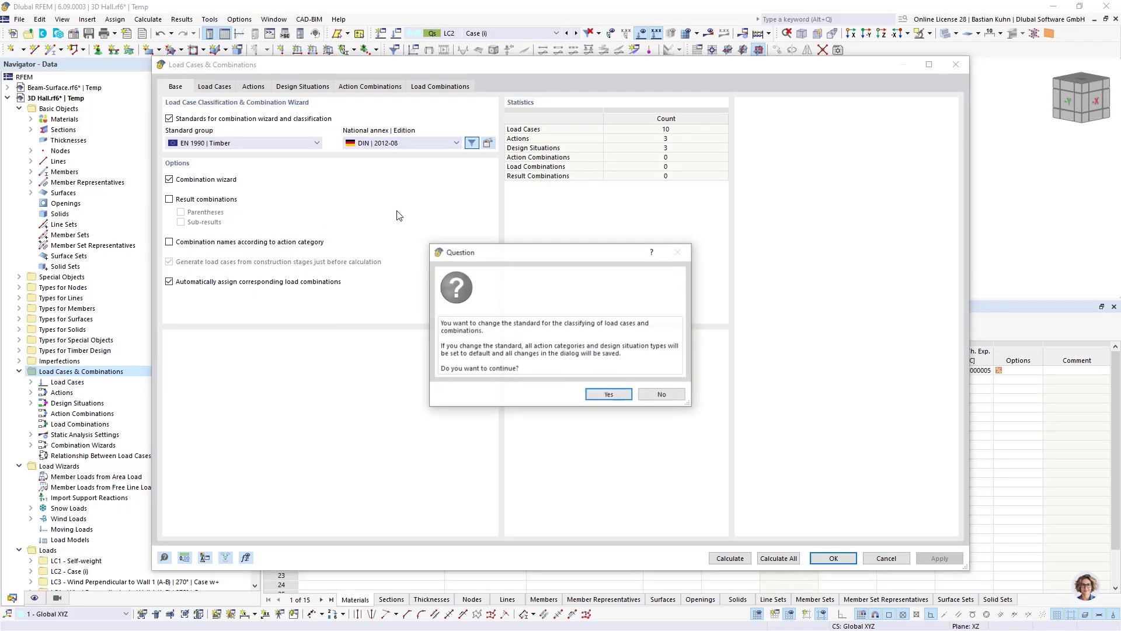
pyautogui.click(596, 397)
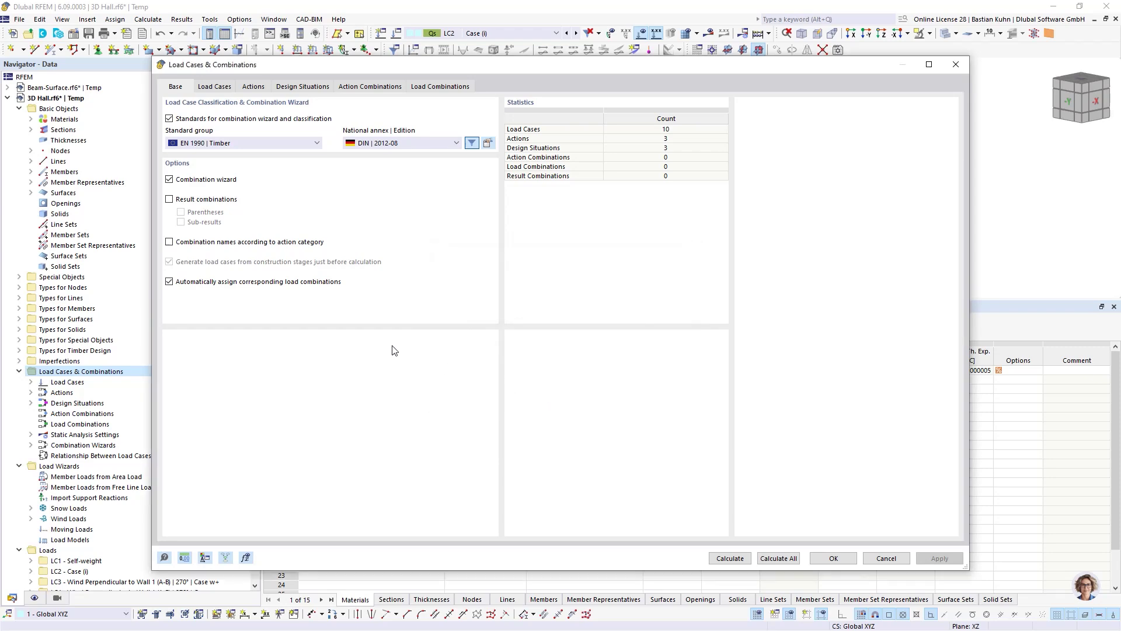
# Step: Assign the action category Snow/Ice loads - H <= 1000 m to load case LC2 - Case (i)
pyautogui.click(214, 87)
pyautogui.click(225, 124)
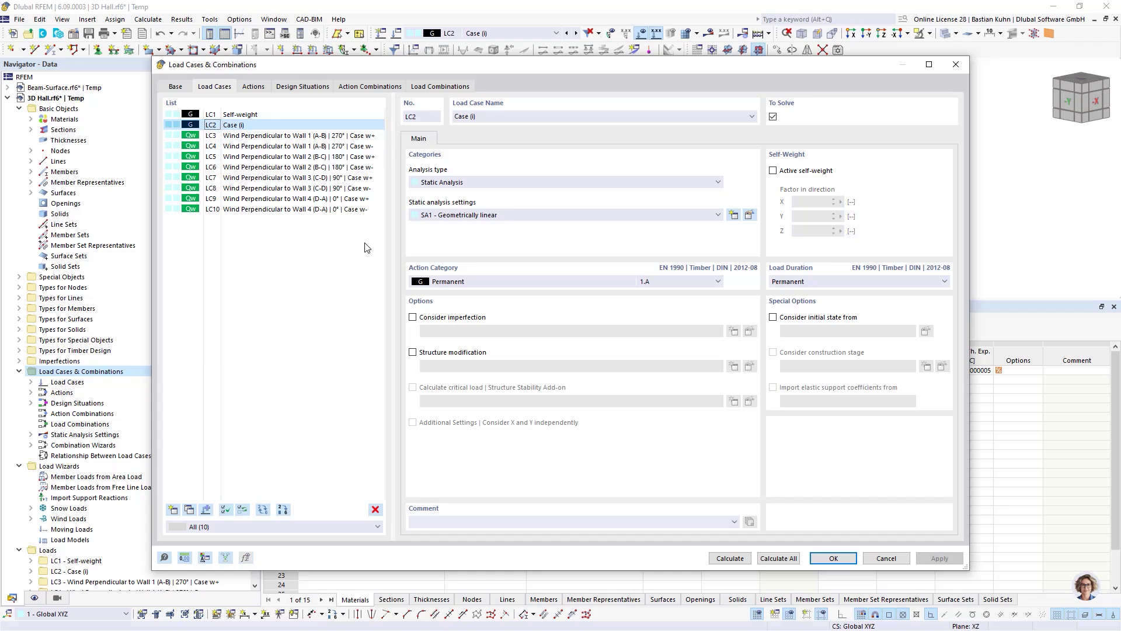
pyautogui.click(474, 283)
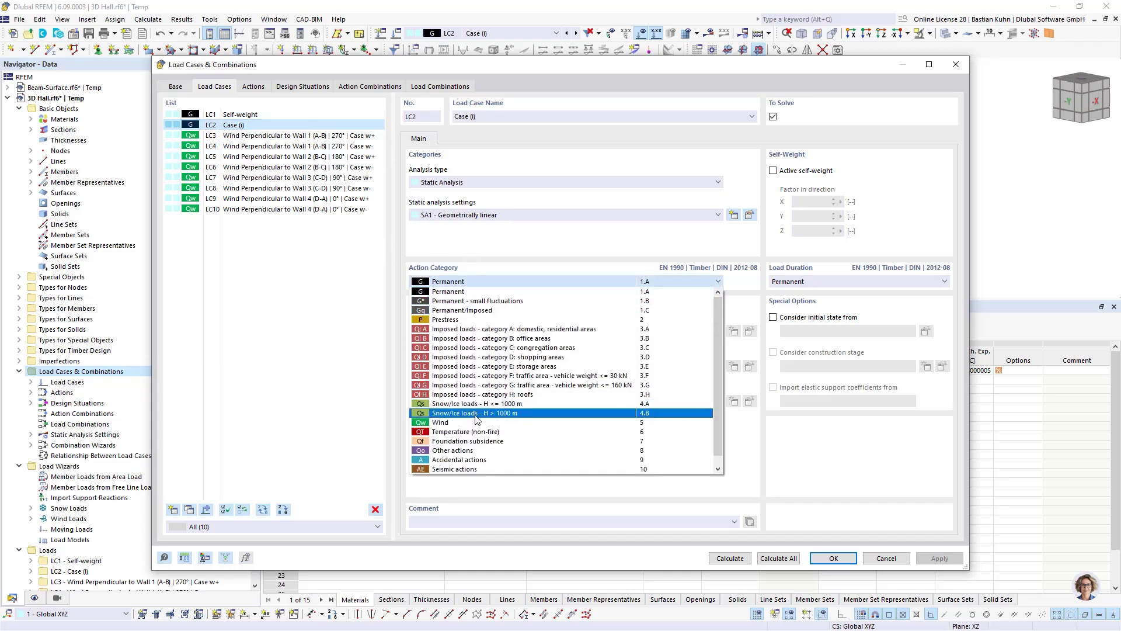
pyautogui.click(482, 404)
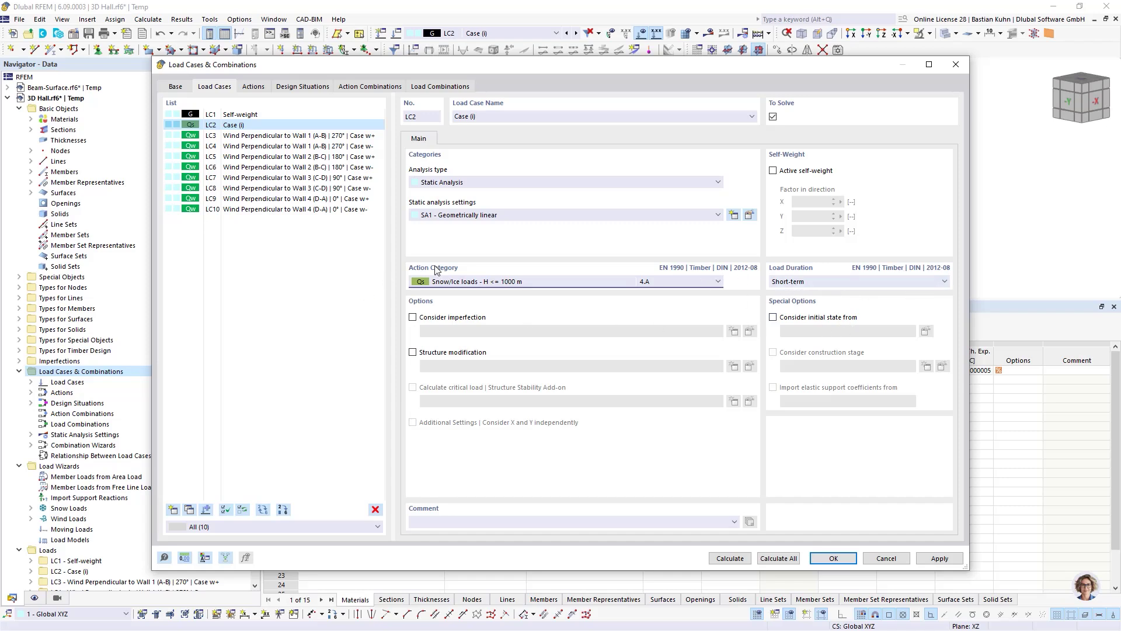
# Step: Check the actions and switch all design situations DS1 to DS4 to the combination wizard with geometrically linear analysis
pyautogui.click(253, 86)
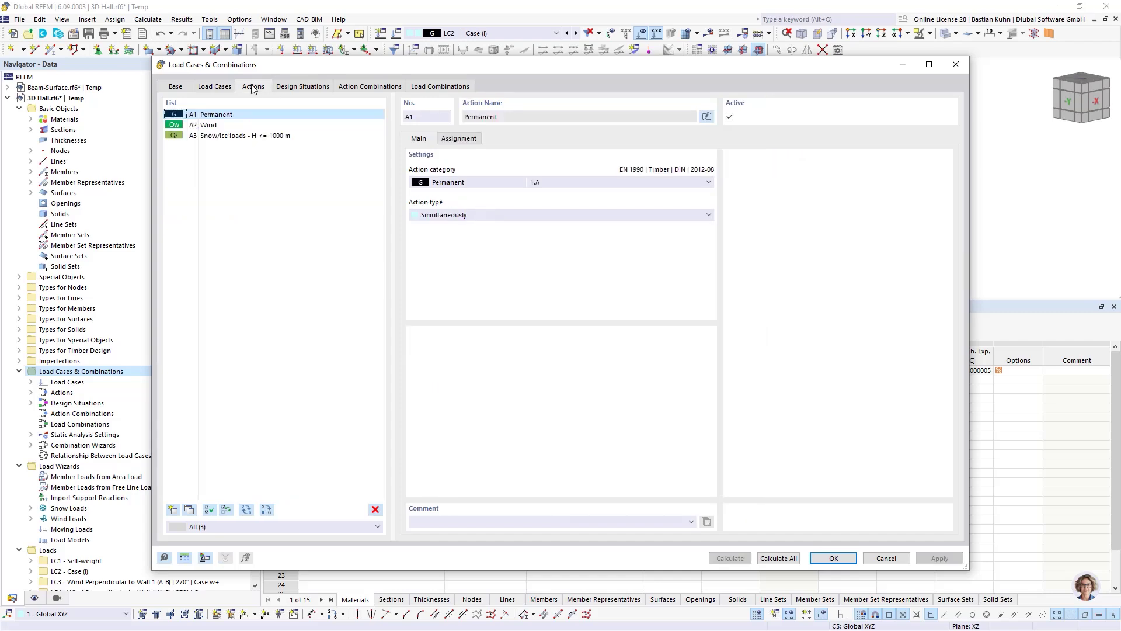
pyautogui.click(301, 87)
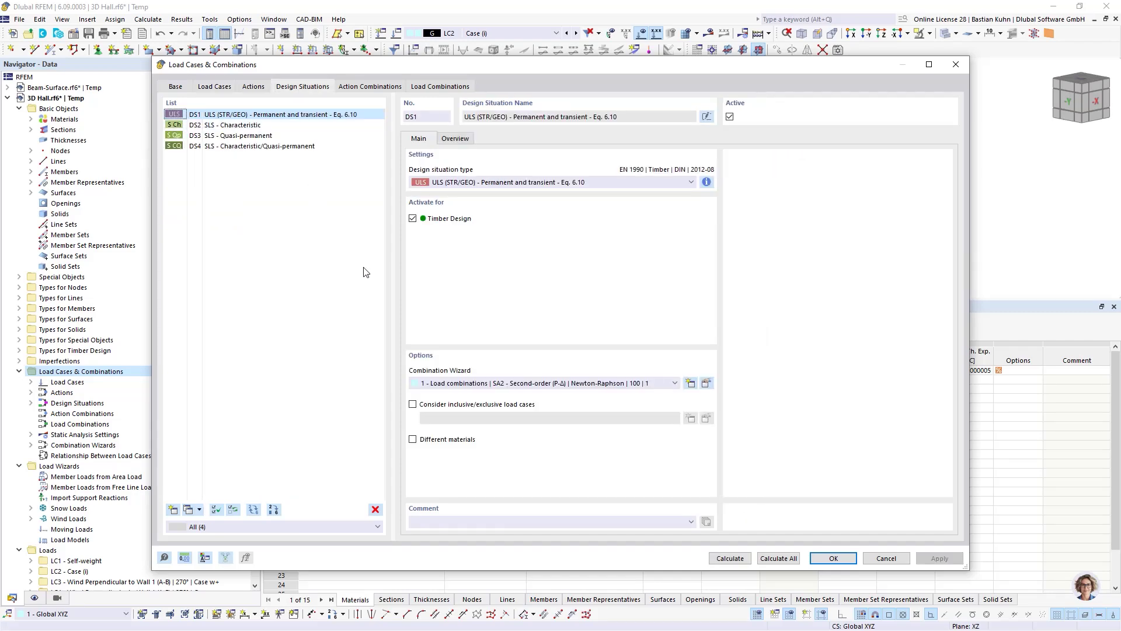
pyautogui.keyDown('shift'); pyautogui.click(225, 146); pyautogui.keyUp('shift')
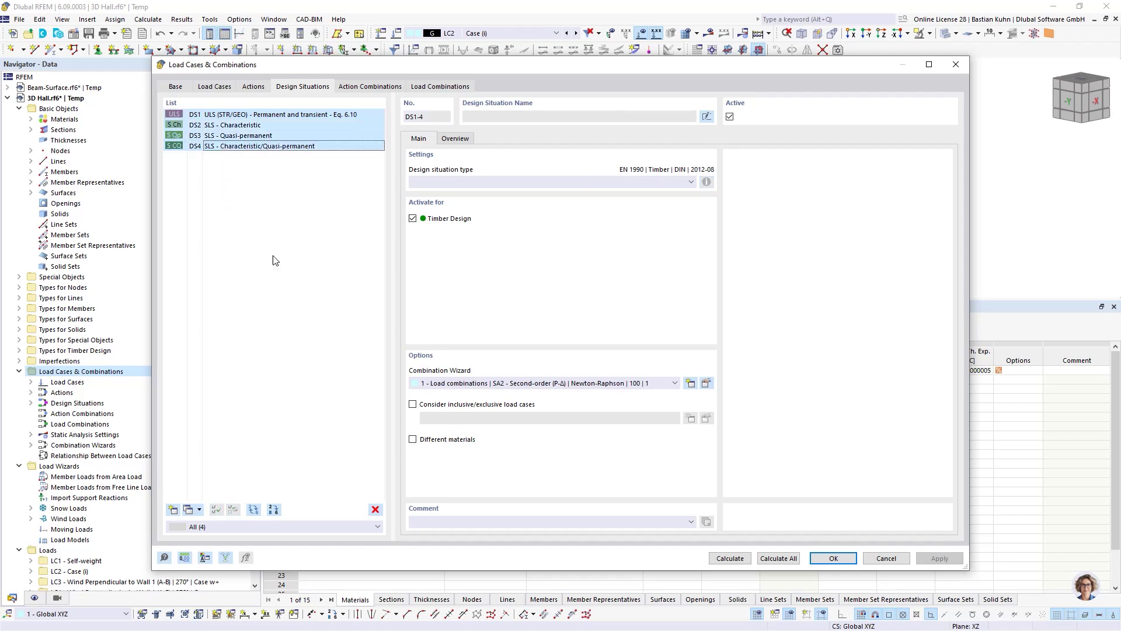
pyautogui.click(499, 388)
pyautogui.click(499, 411)
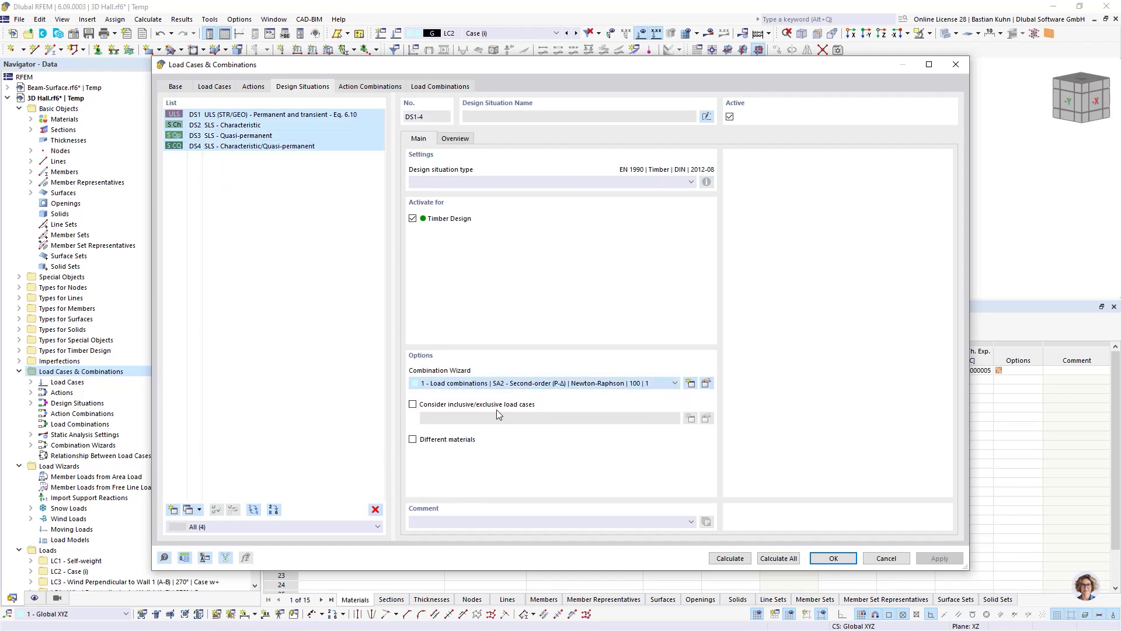
# Step: Generate the load combinations, look through their list and accept the load cases and combinations
pyautogui.click(442, 87)
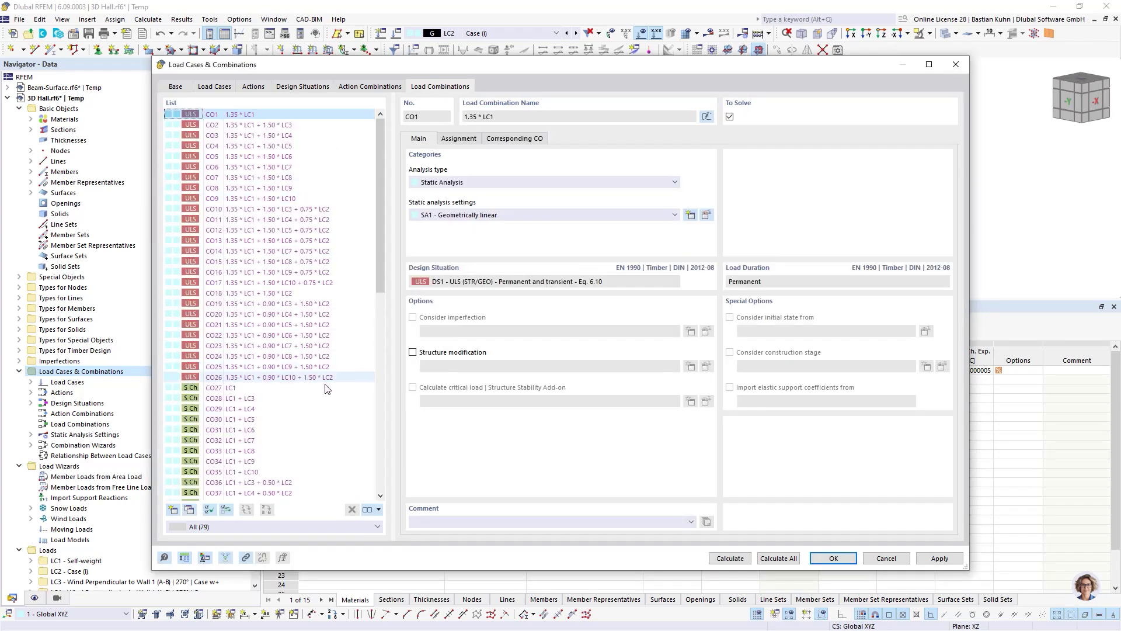
pyautogui.scroll(-10, 327, 389)
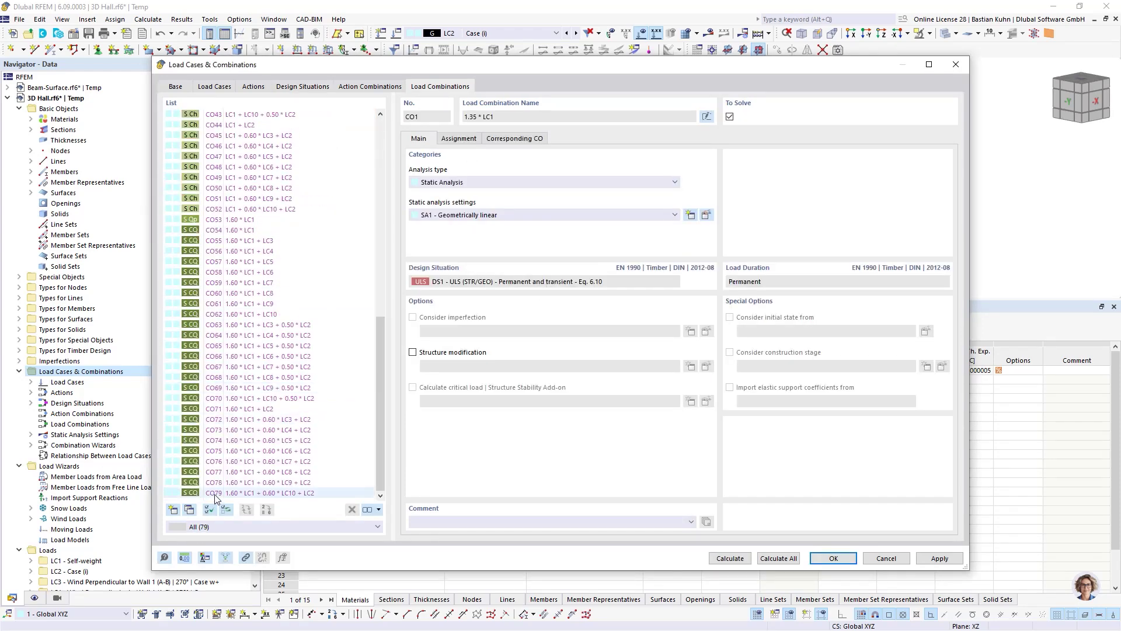
pyautogui.click(834, 558)
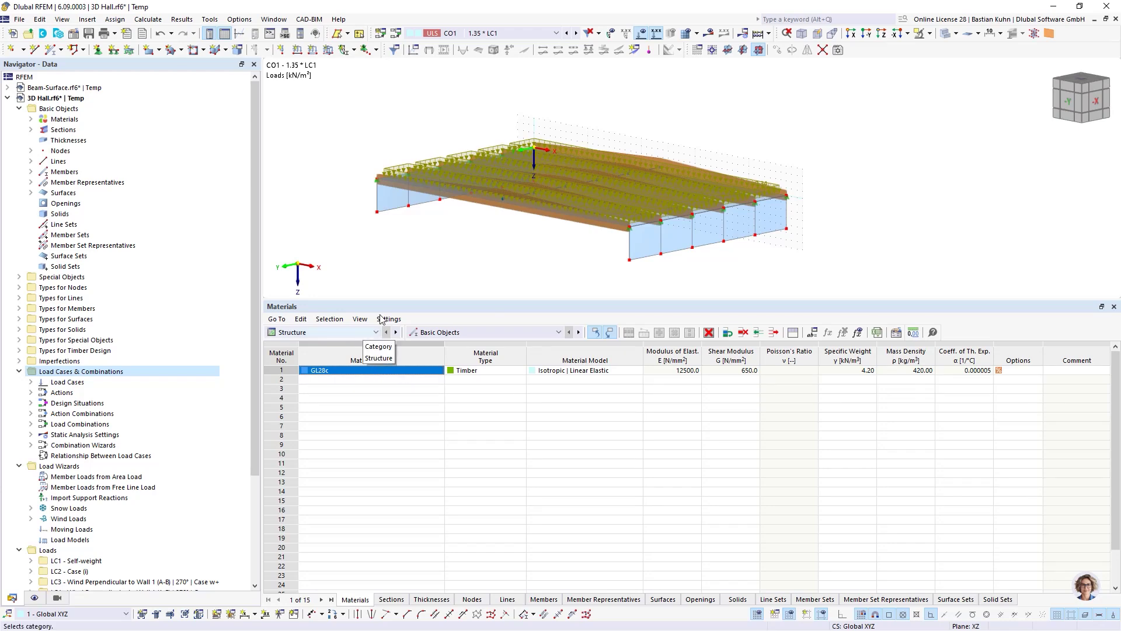
# Step: Display load case LC5 - Wind Perpendicular to Wall 2 (B-C) | 180° | Case w+ and examine its loads on the hall
pyautogui.moveTo(483, 250); pyautogui.dragTo(829, 230, button='middle')
pyautogui.scroll(-1, 861, 265)
pyautogui.click(546, 37)
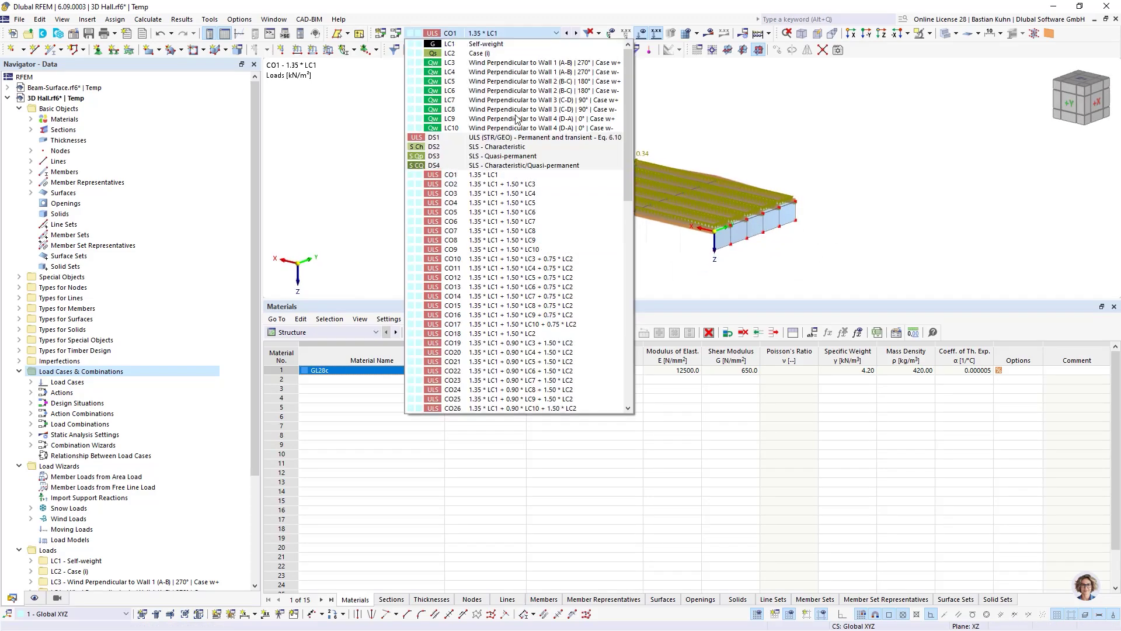
pyautogui.click(526, 83)
pyautogui.scroll(5, 700, 198)
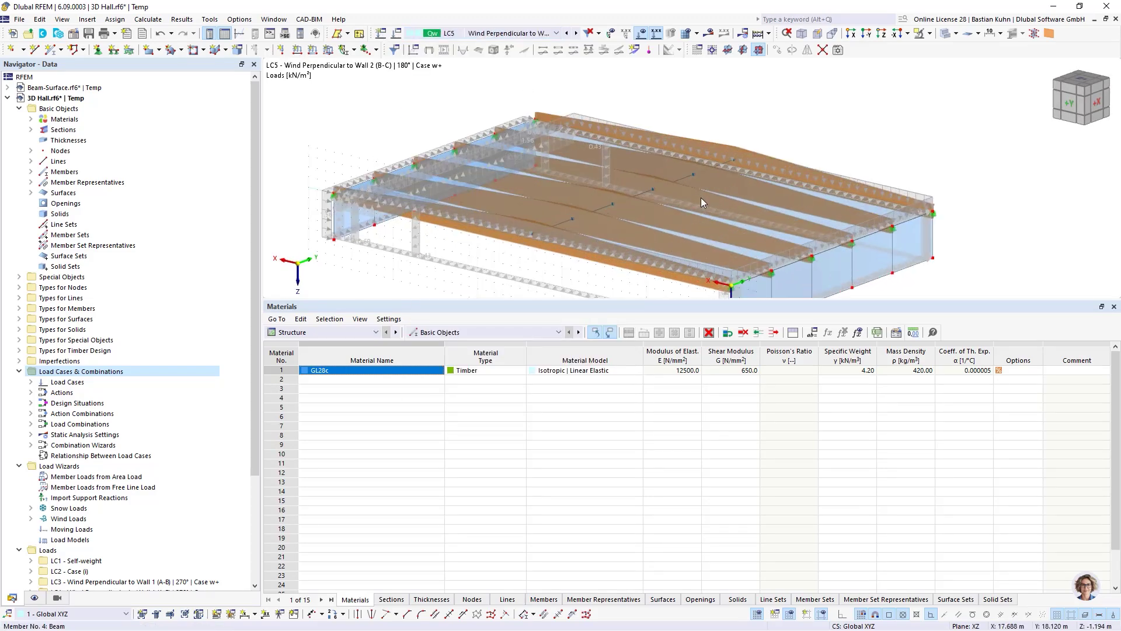
pyautogui.keyDown('ctrl'); pyautogui.moveTo(670, 164); pyautogui.dragTo(700, 204, button='middle'); pyautogui.keyUp('ctrl')
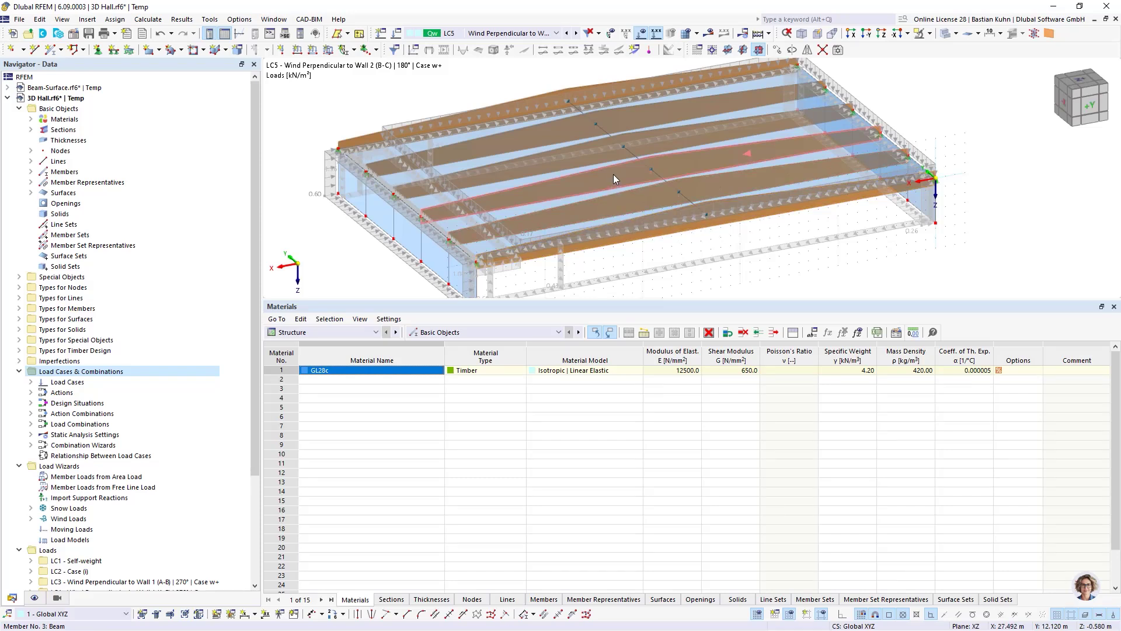
# Step: In the Timber Design input data, turn off Design All for surfaces, member representatives and members
pyautogui.click(636, 173)
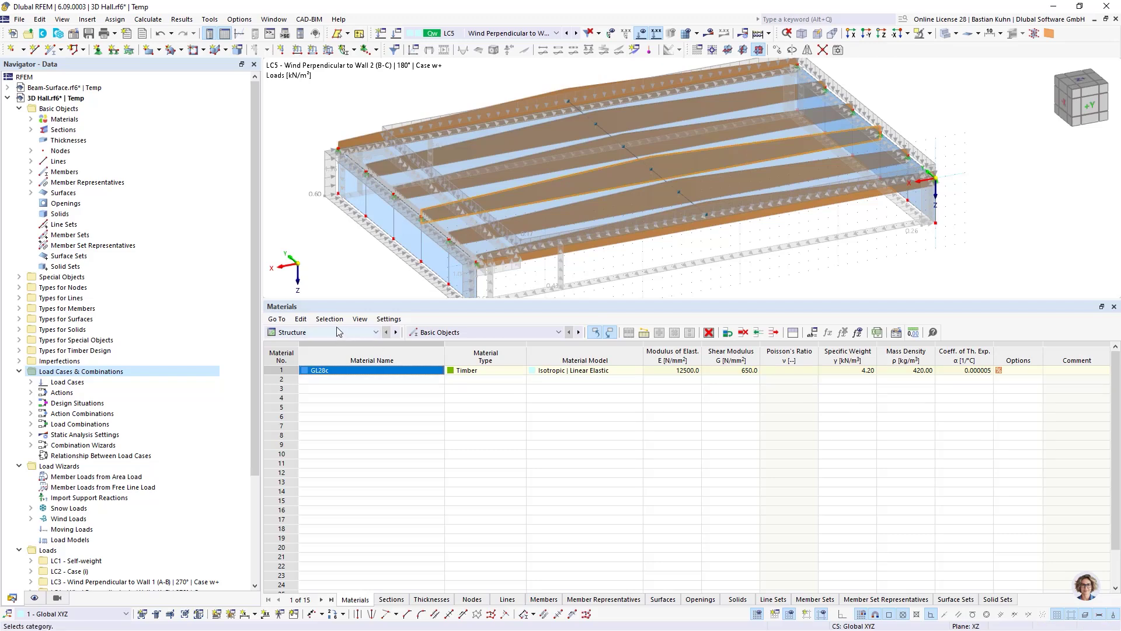
pyautogui.click(358, 337)
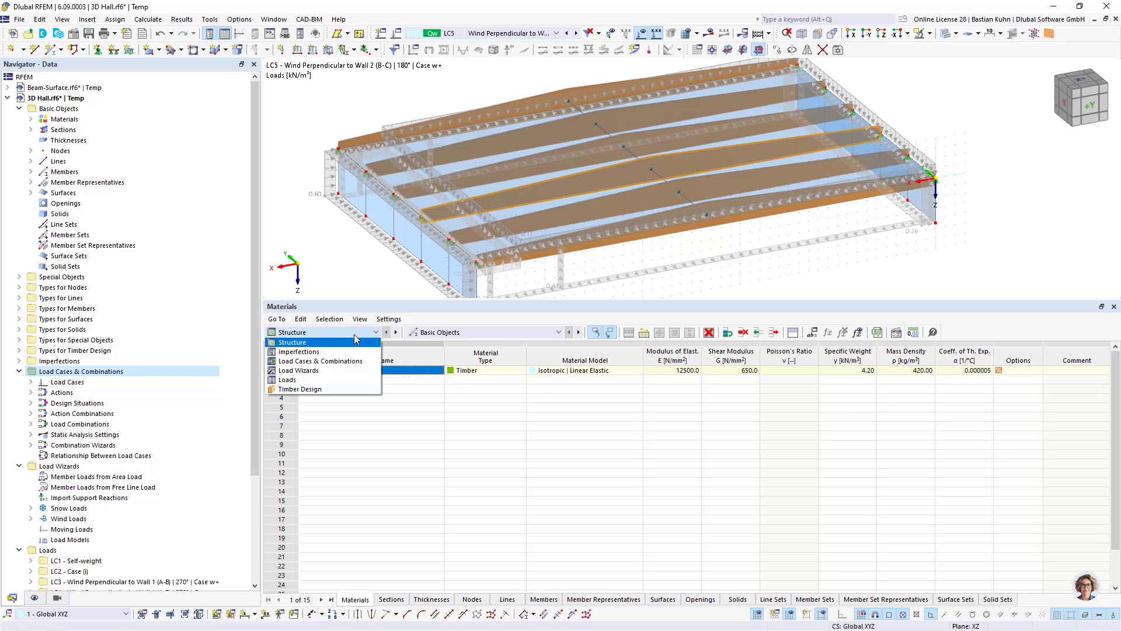
pyautogui.click(327, 388)
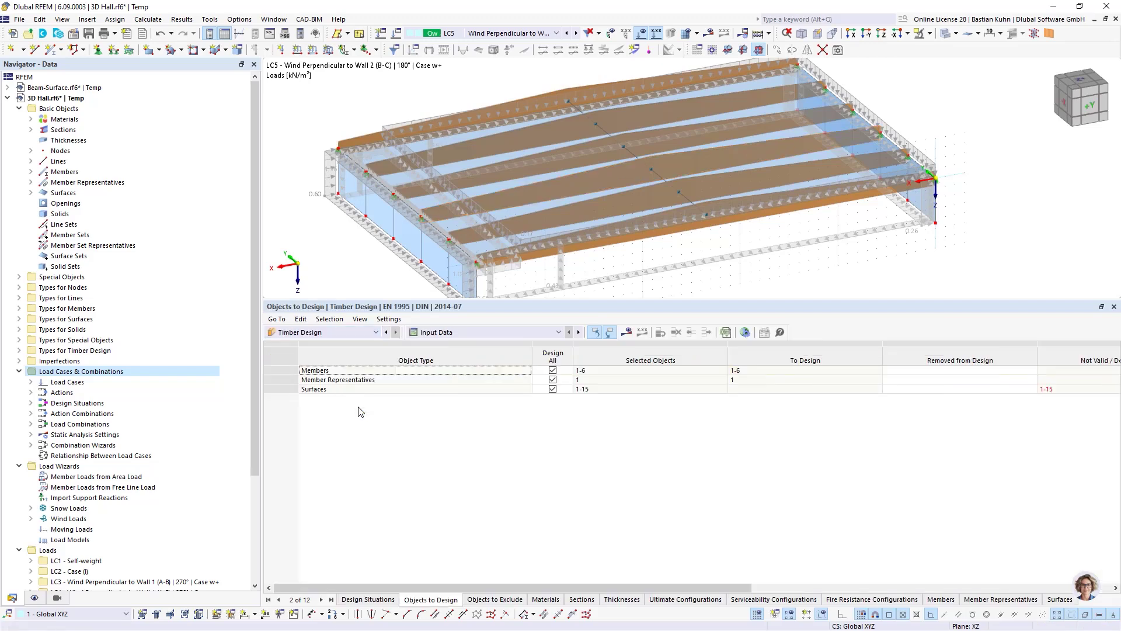
pyautogui.click(552, 388)
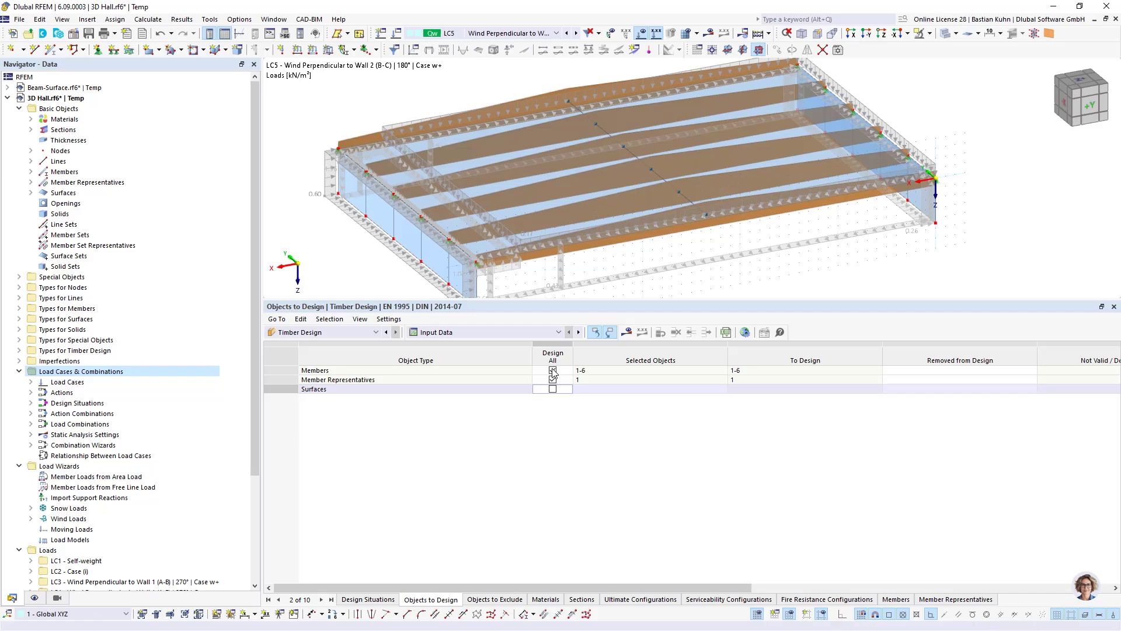
pyautogui.click(552, 380)
pyautogui.click(552, 370)
# Step: Pick member 3 in the model as the only member for timber design
pyautogui.click(595, 371)
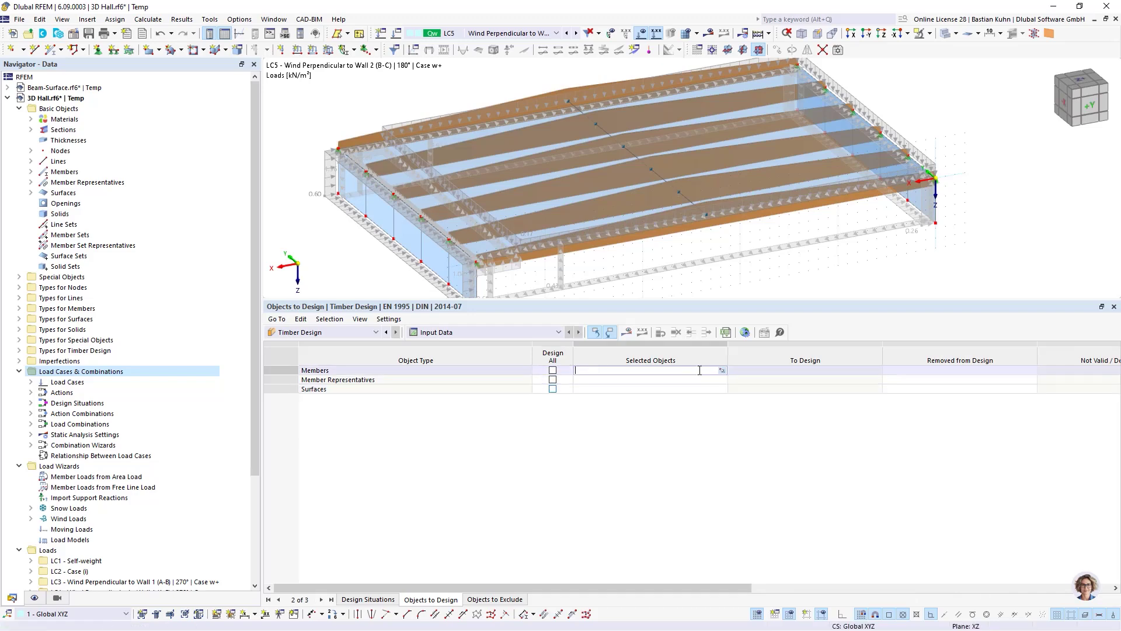
pyautogui.click(722, 370)
pyautogui.click(546, 195)
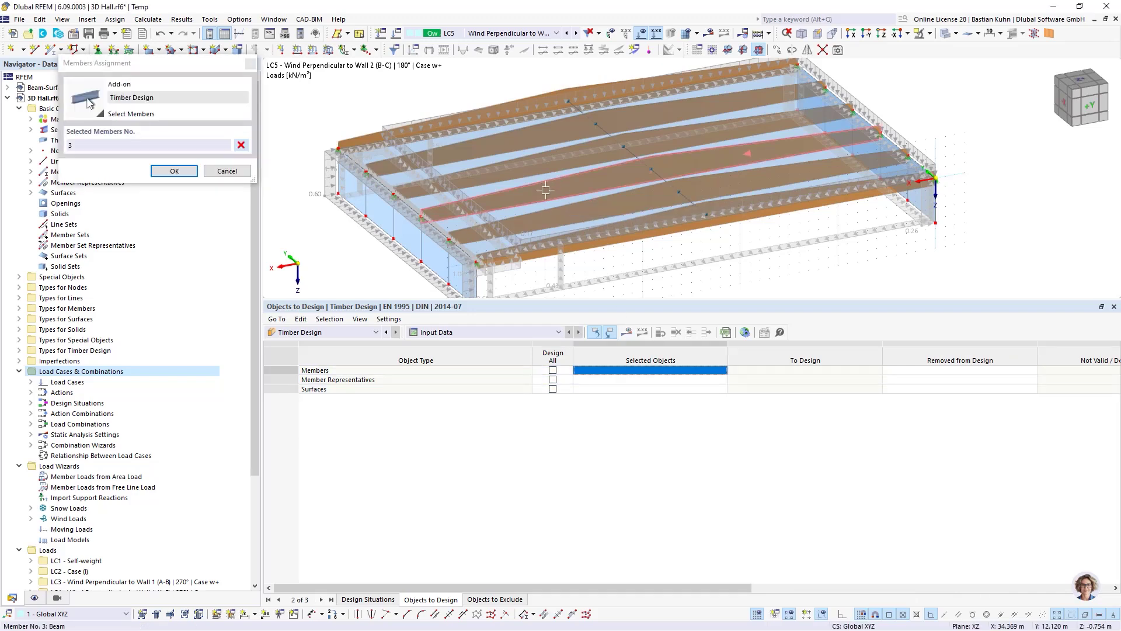
pyautogui.click(175, 171)
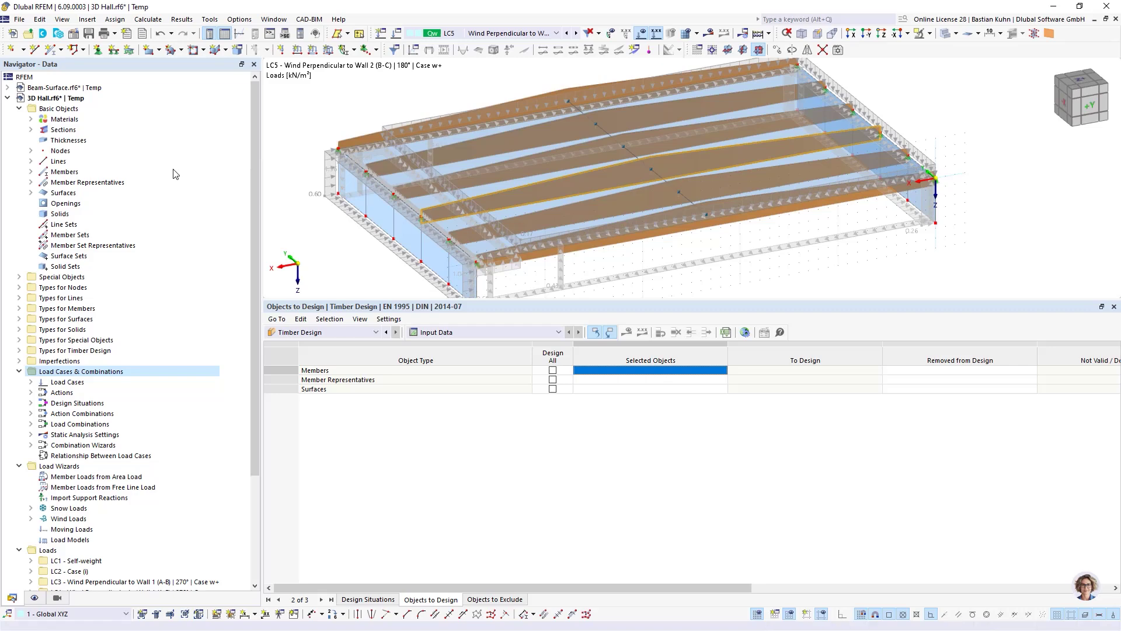
# Step: Create new effective lengths for member 3, excluding flexural buckling about both axes and keeping only lateral-torsional buckling
pyautogui.doubleClick(570, 183)
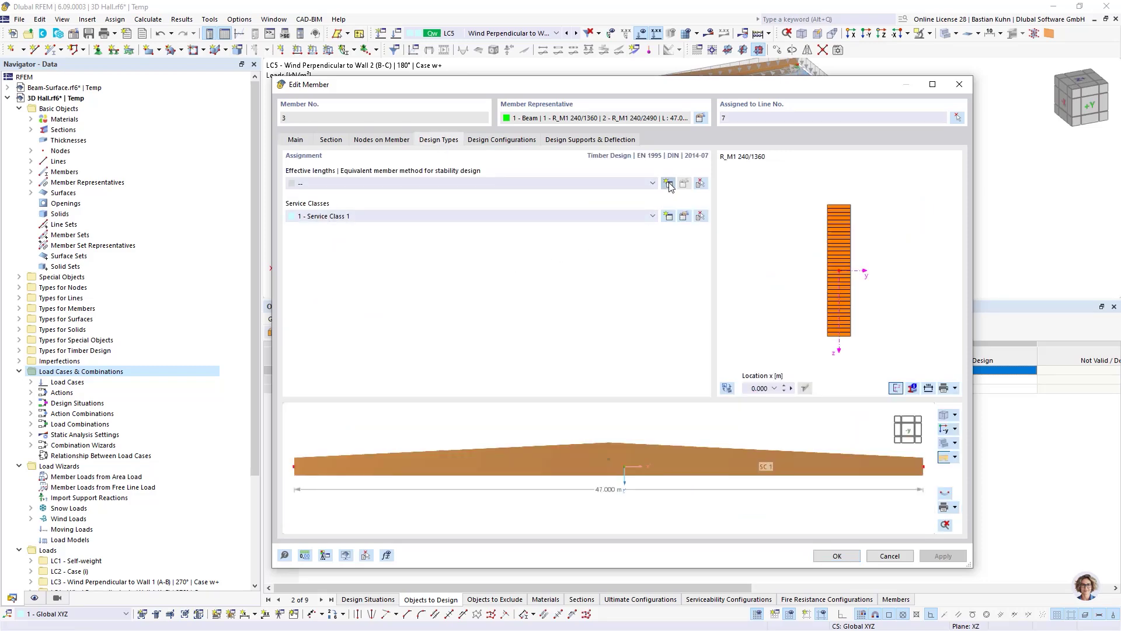
pyautogui.click(667, 184)
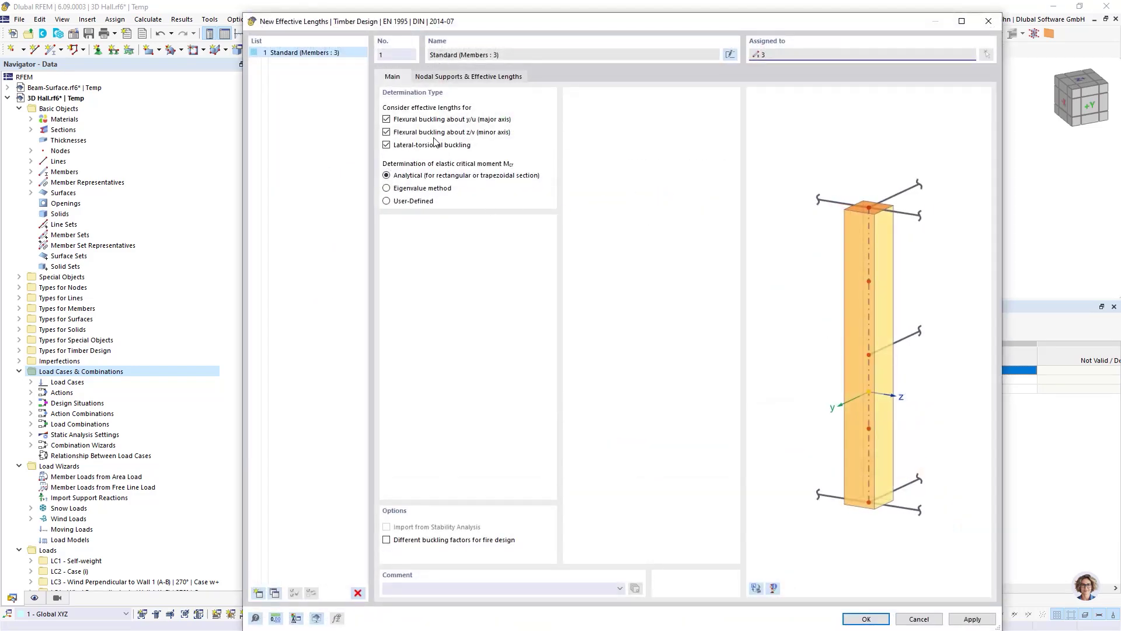
pyautogui.click(386, 132)
pyautogui.click(386, 120)
# Step: Use absolute values, set the lateral-torsional buckling length to 4.400 m, and save the effective lengths
pyautogui.click(430, 77)
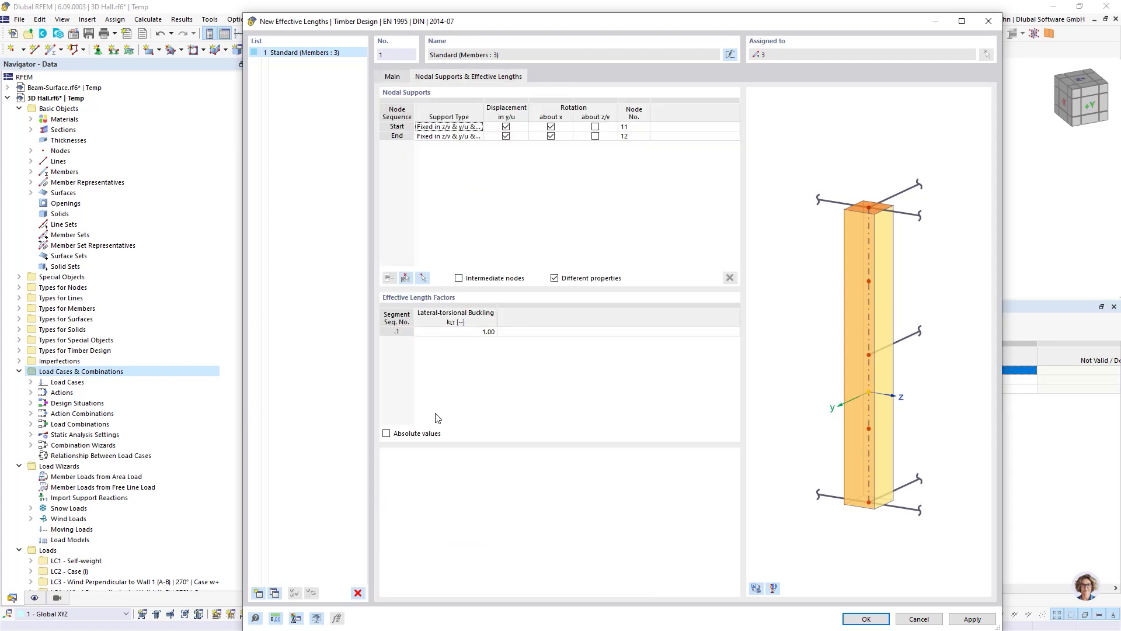
pyautogui.click(386, 435)
pyautogui.click(460, 332)
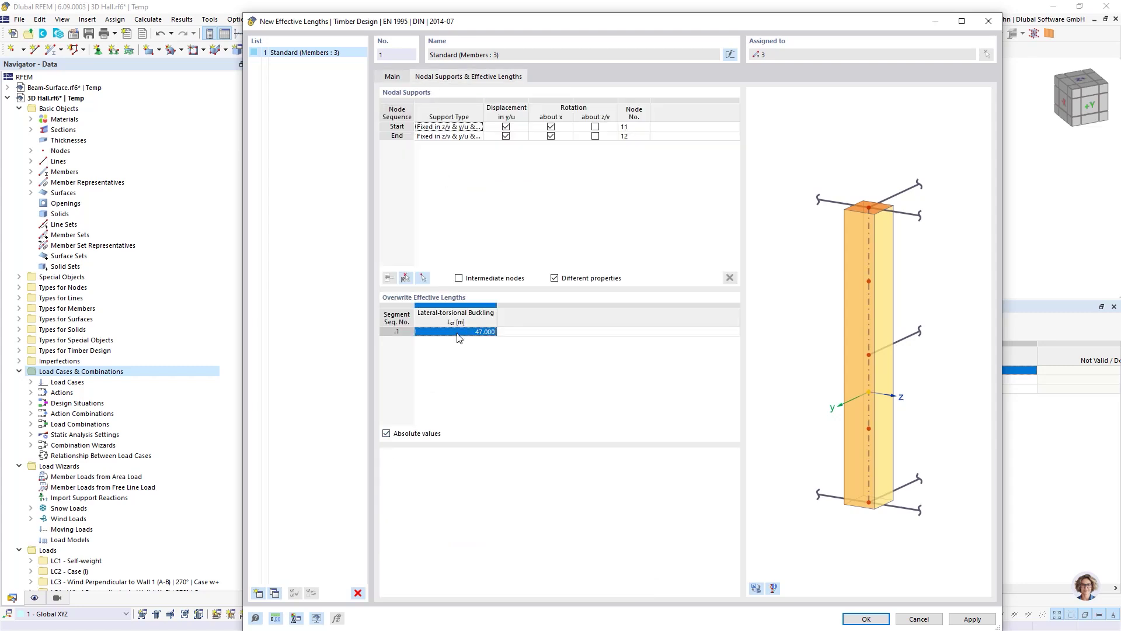
pyautogui.write('4')
pyautogui.click(520, 334)
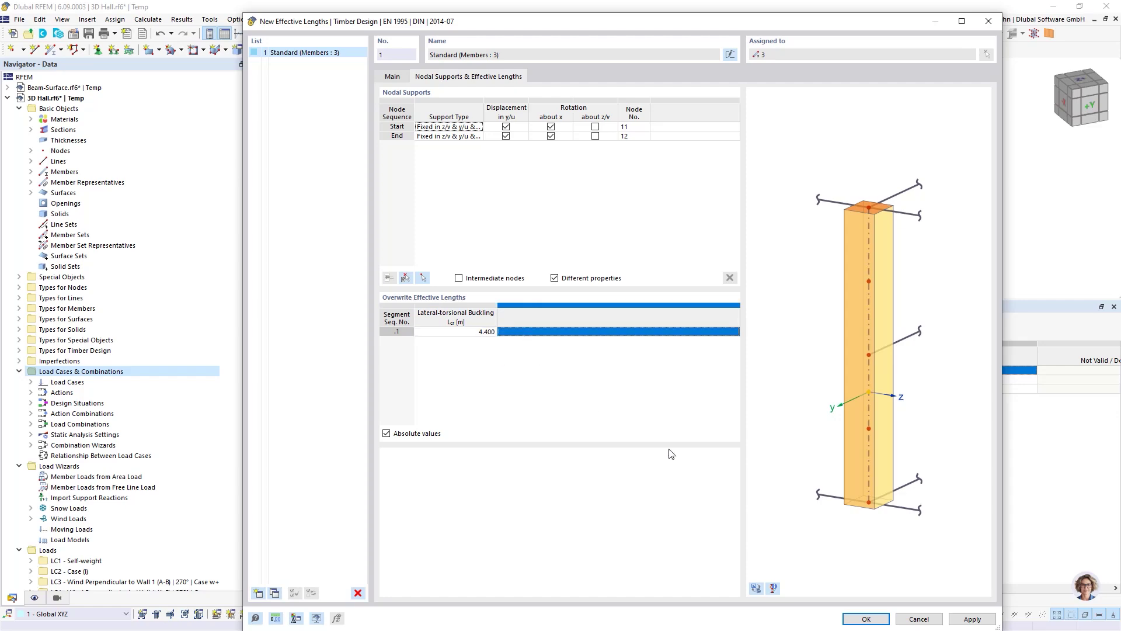
pyautogui.click(863, 620)
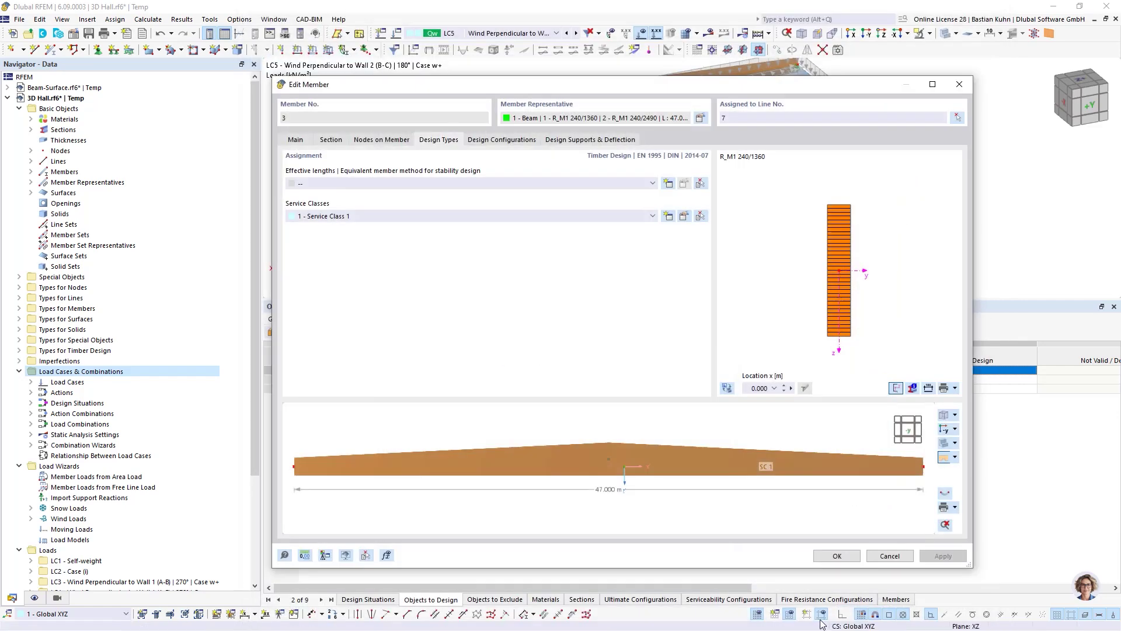
# Step: Set the default serviceability beam limits to L/200 characteristic, L/250 quasi-permanent and L/150 characteristic/quasi-permanent, and save the configuration
pyautogui.click(506, 140)
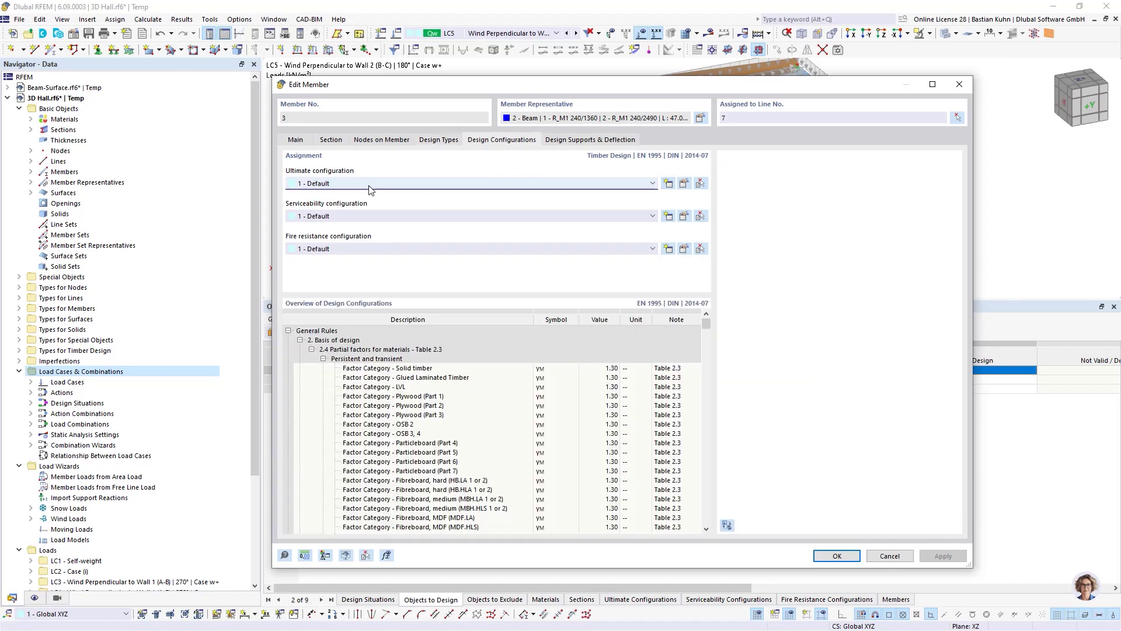
pyautogui.click(684, 217)
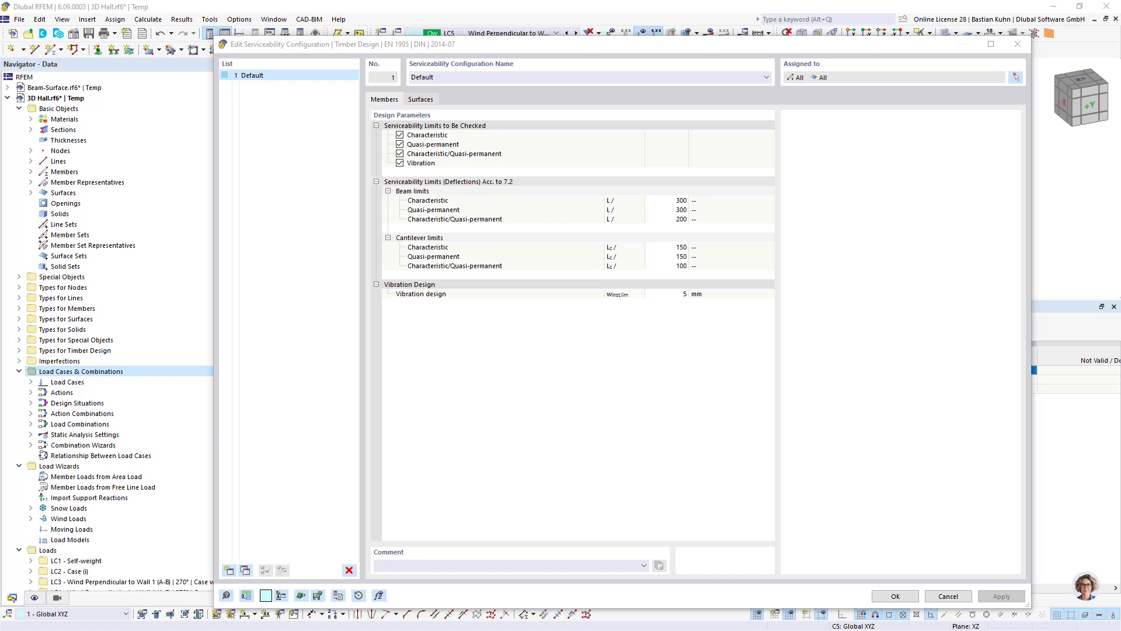
pyautogui.click(672, 201)
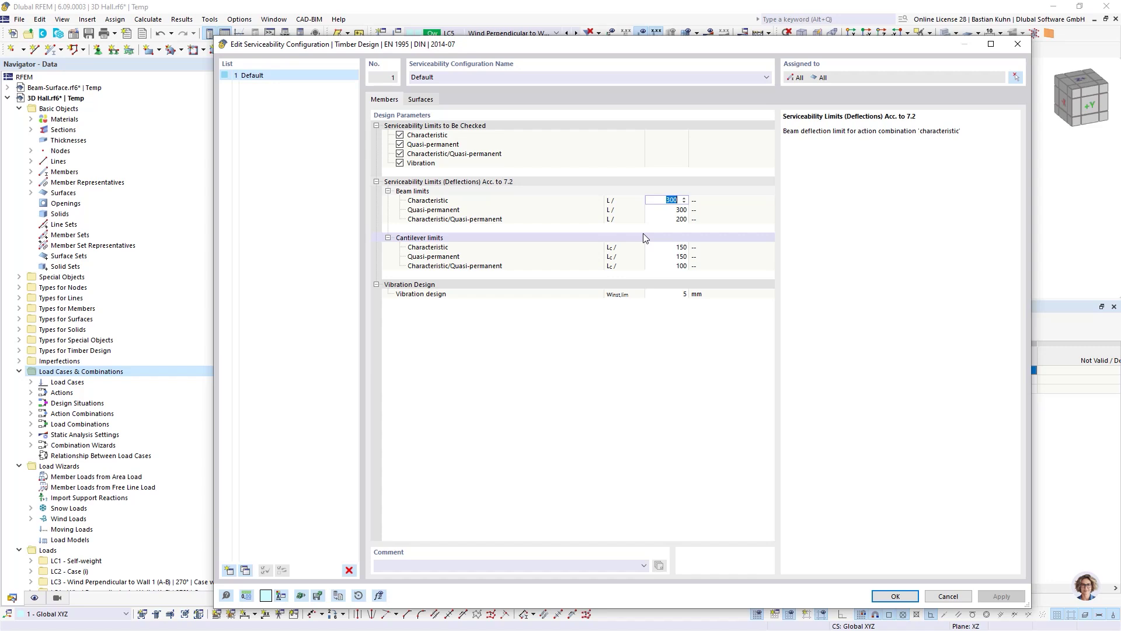
pyautogui.write('200')
pyautogui.press('Return')
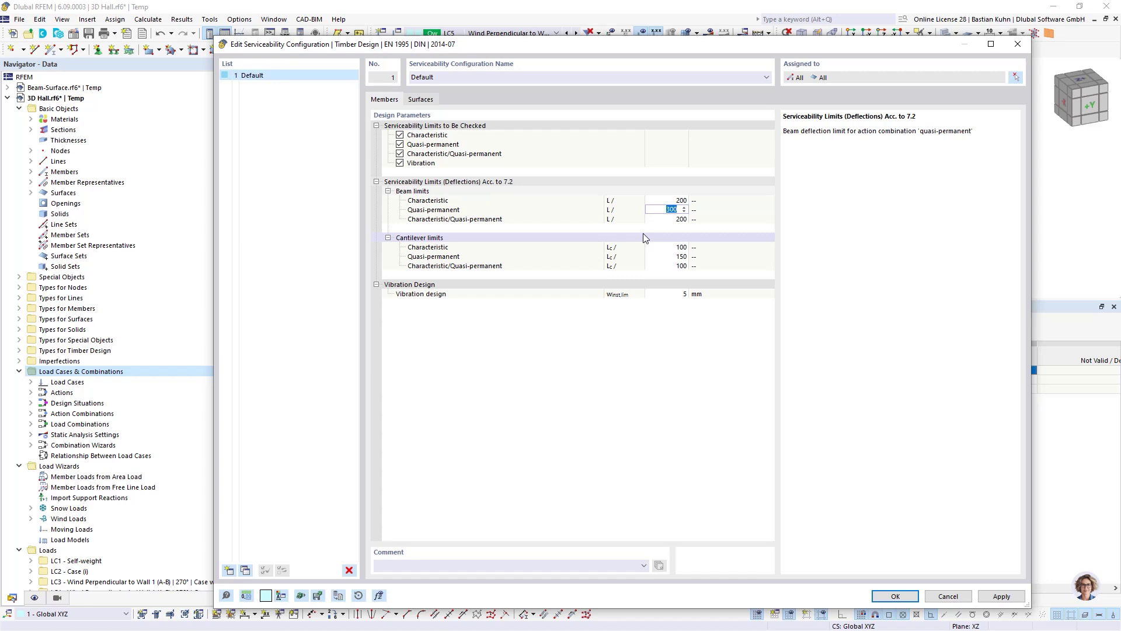
pyautogui.press('Return')
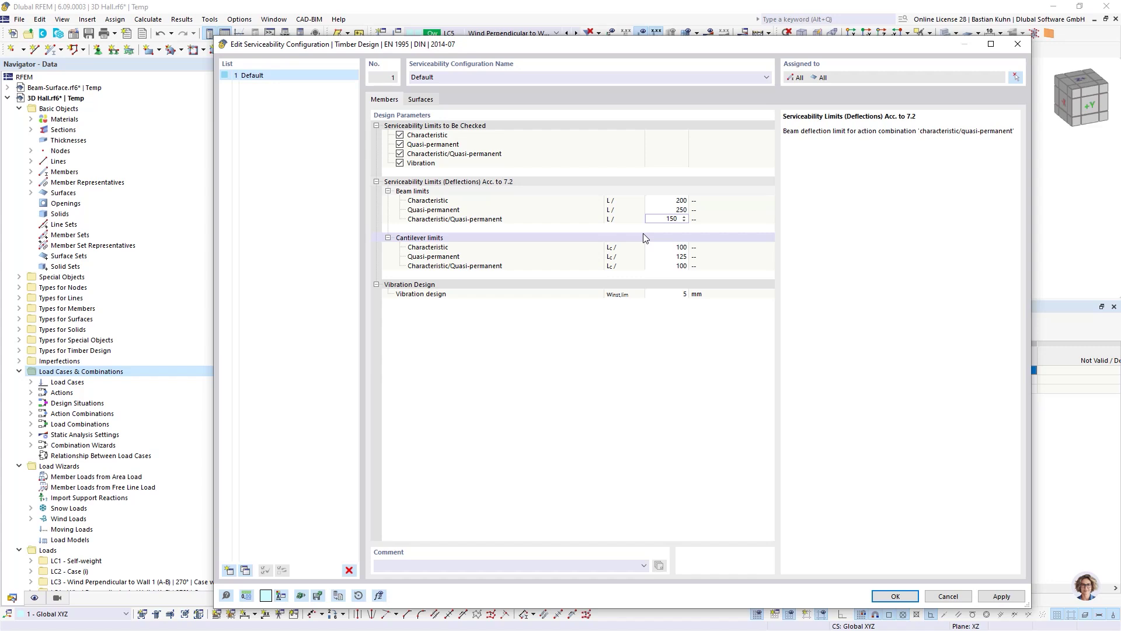
pyautogui.press('Return')
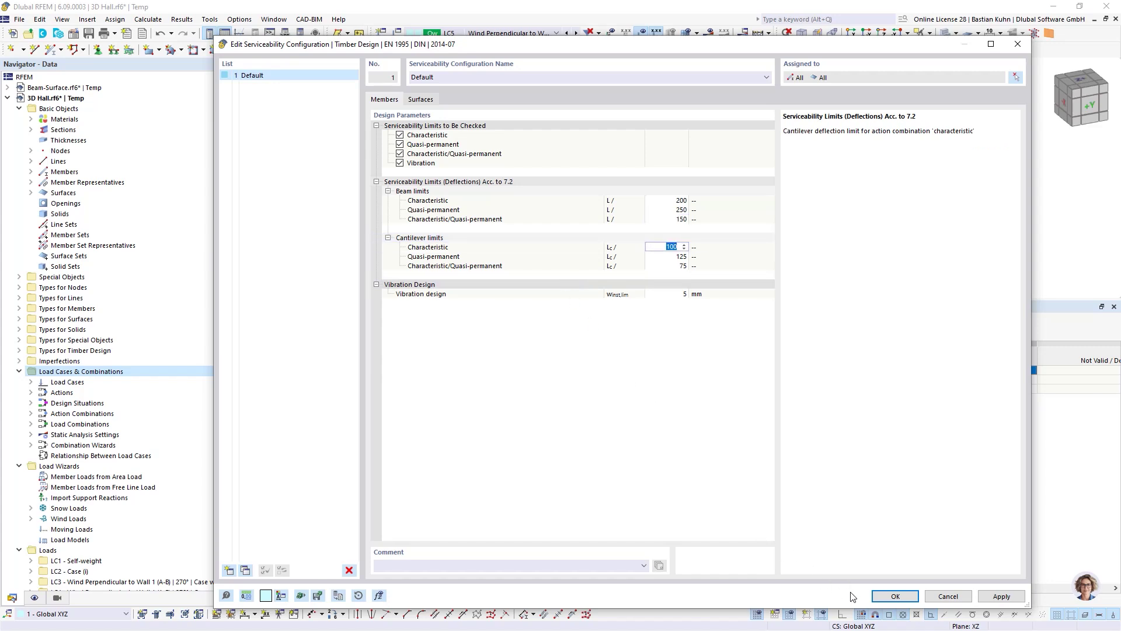
pyautogui.click(888, 595)
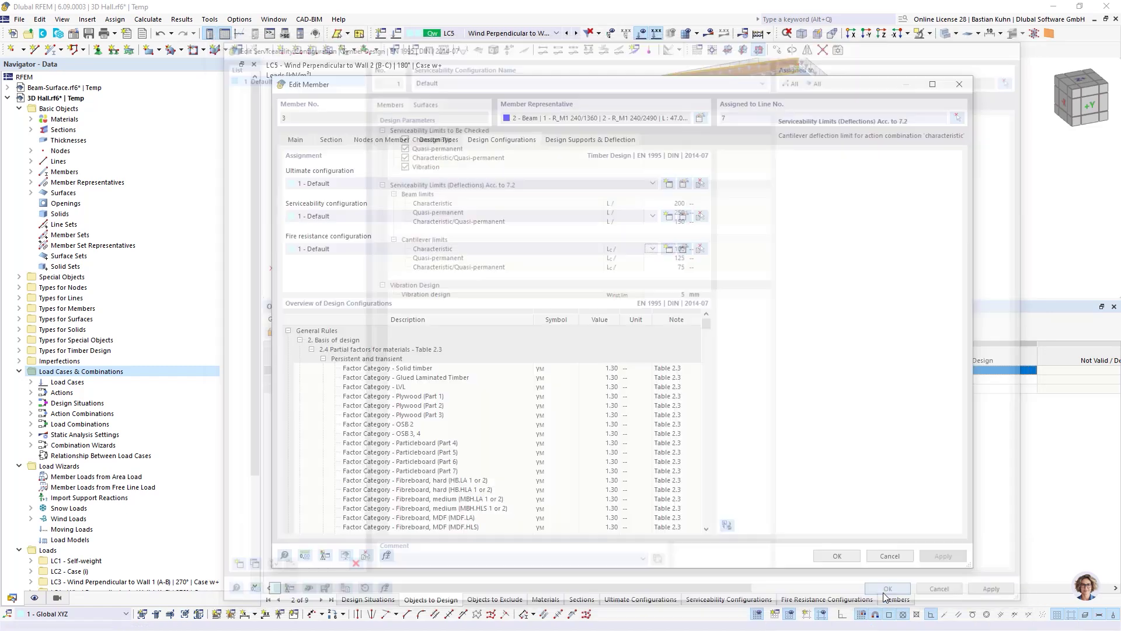
# Step: Create a timber design support with kc,90 of 1.75 for glue-laminated softwood discrete supports and assign it to both ends of member 3
pyautogui.click(586, 141)
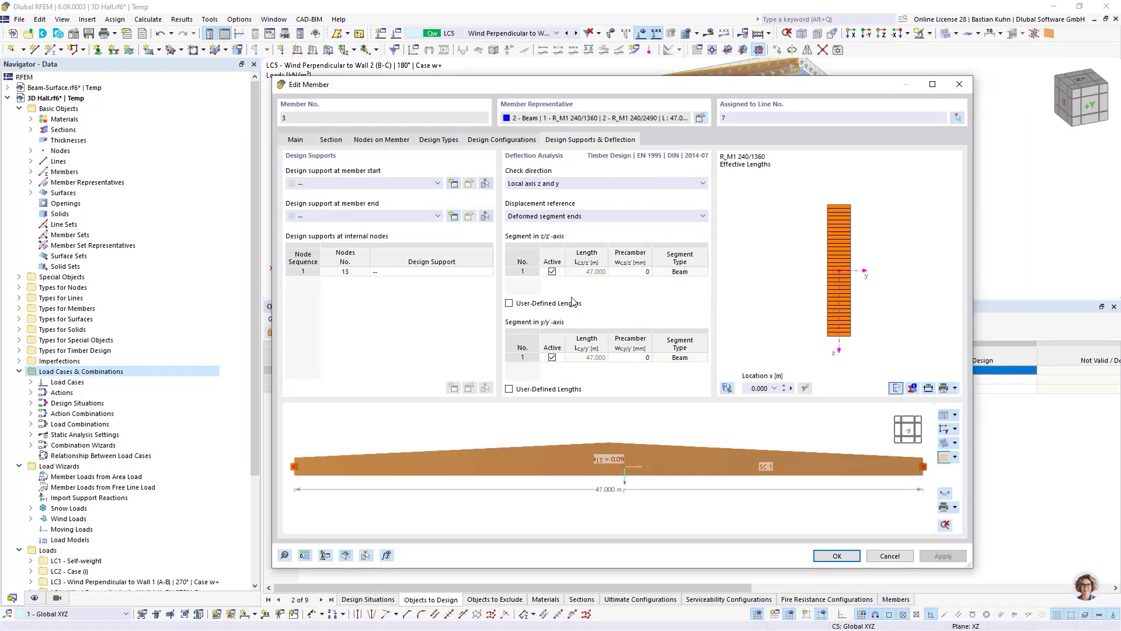
pyautogui.click(453, 184)
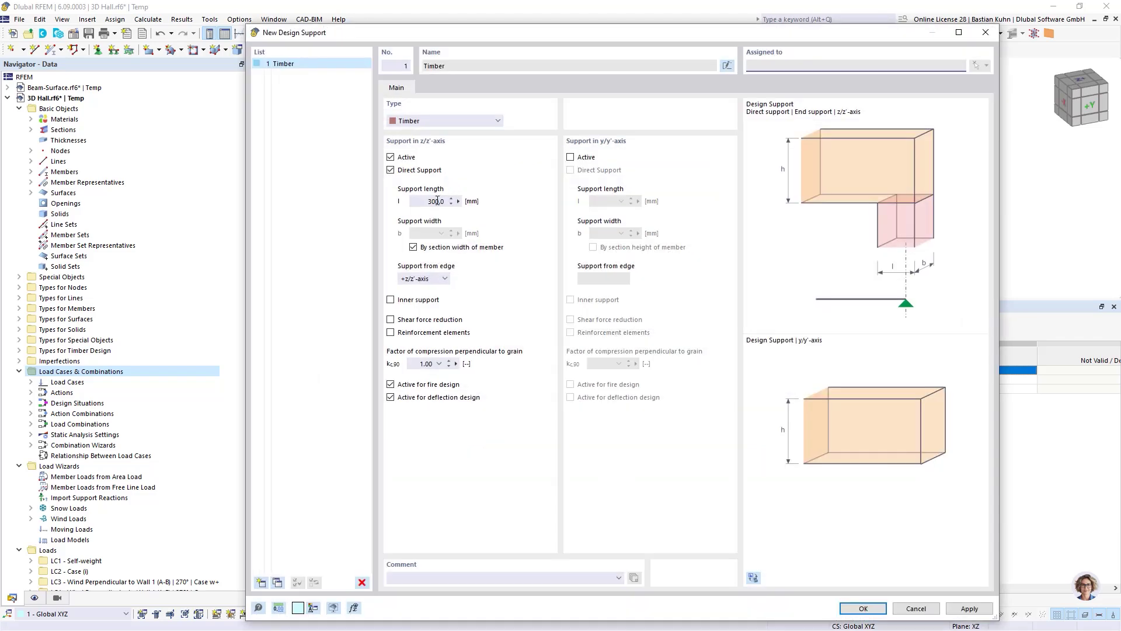
pyautogui.click(445, 202)
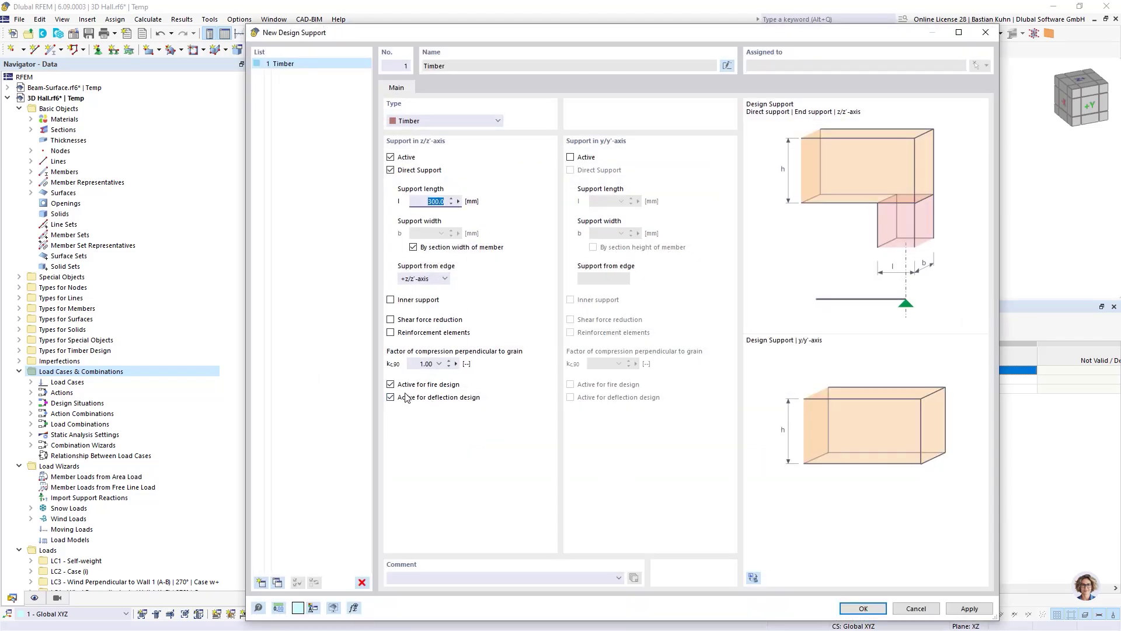
pyautogui.click(440, 367)
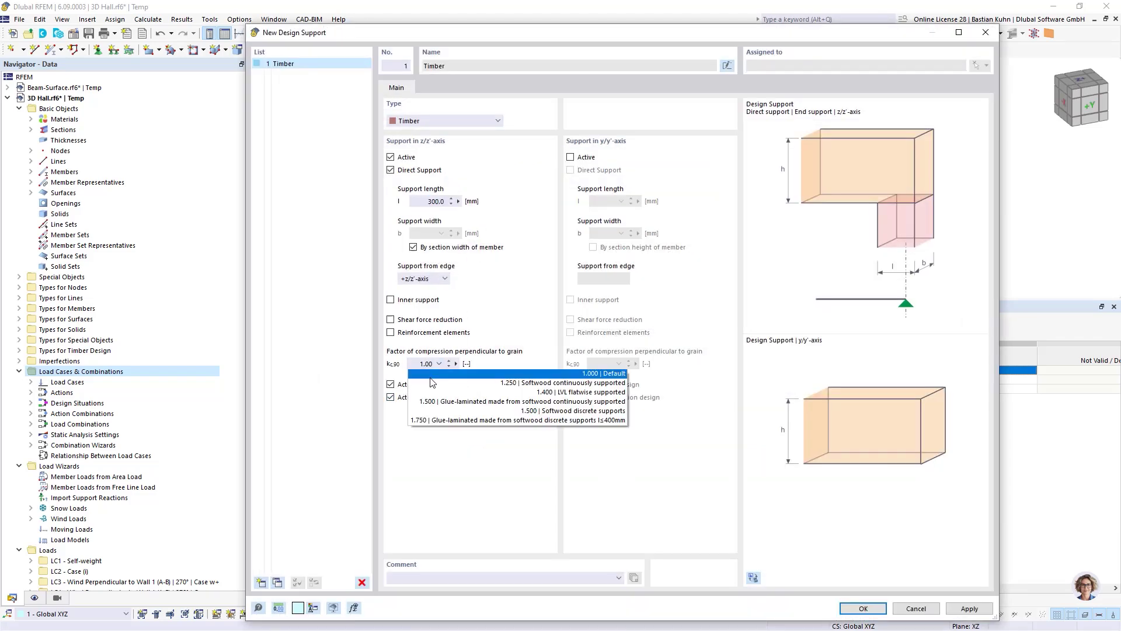
pyautogui.click(438, 422)
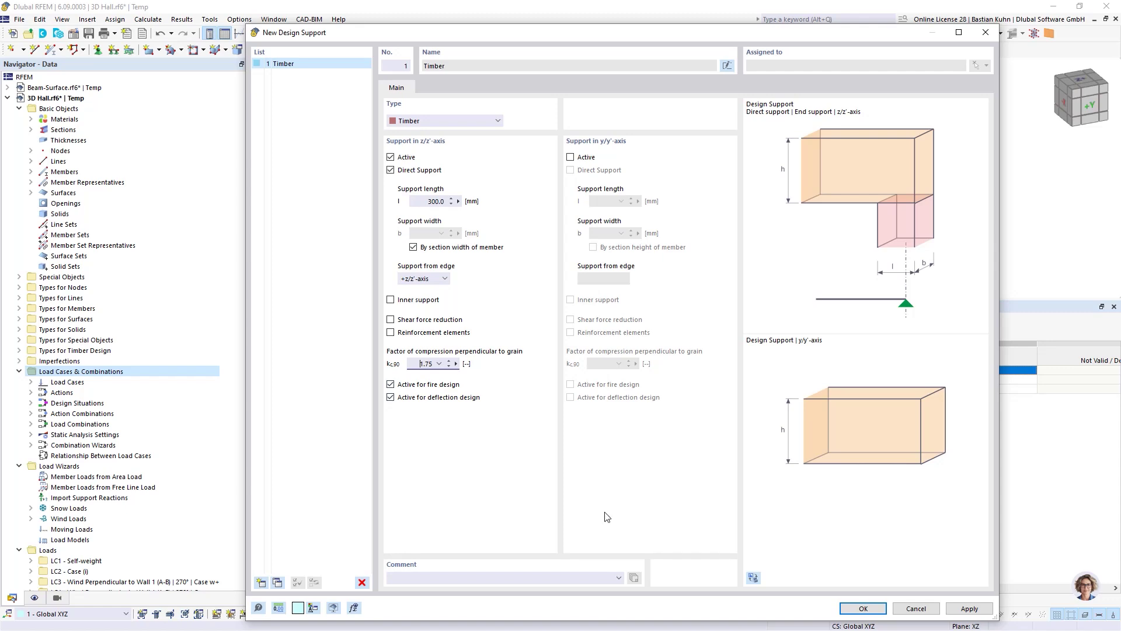
pyautogui.click(863, 608)
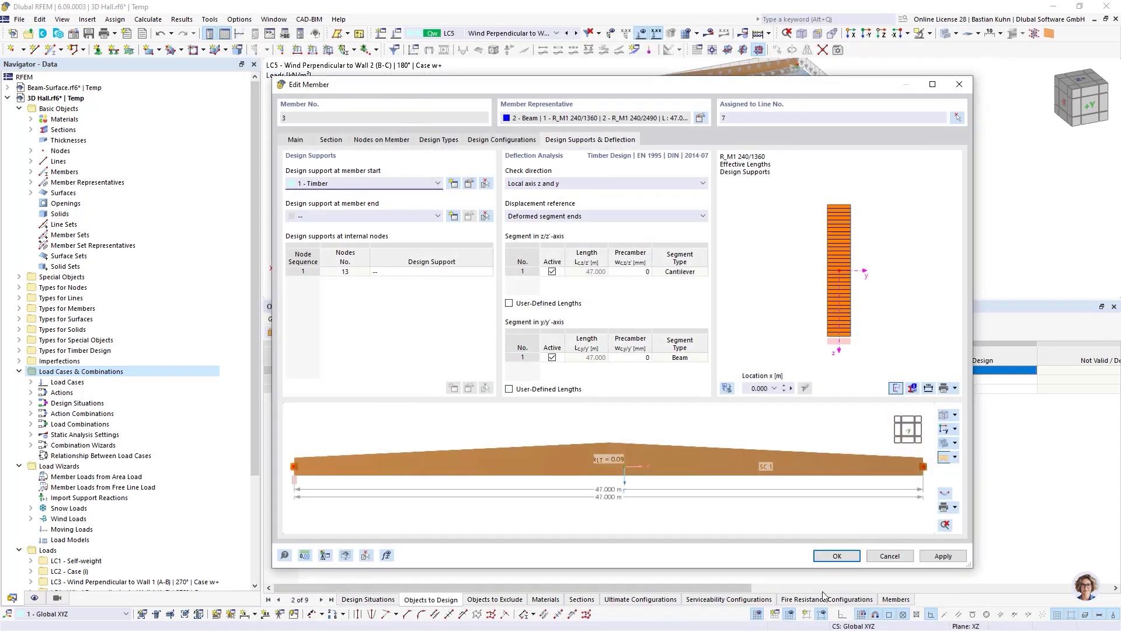
pyautogui.click(436, 216)
pyautogui.click(421, 235)
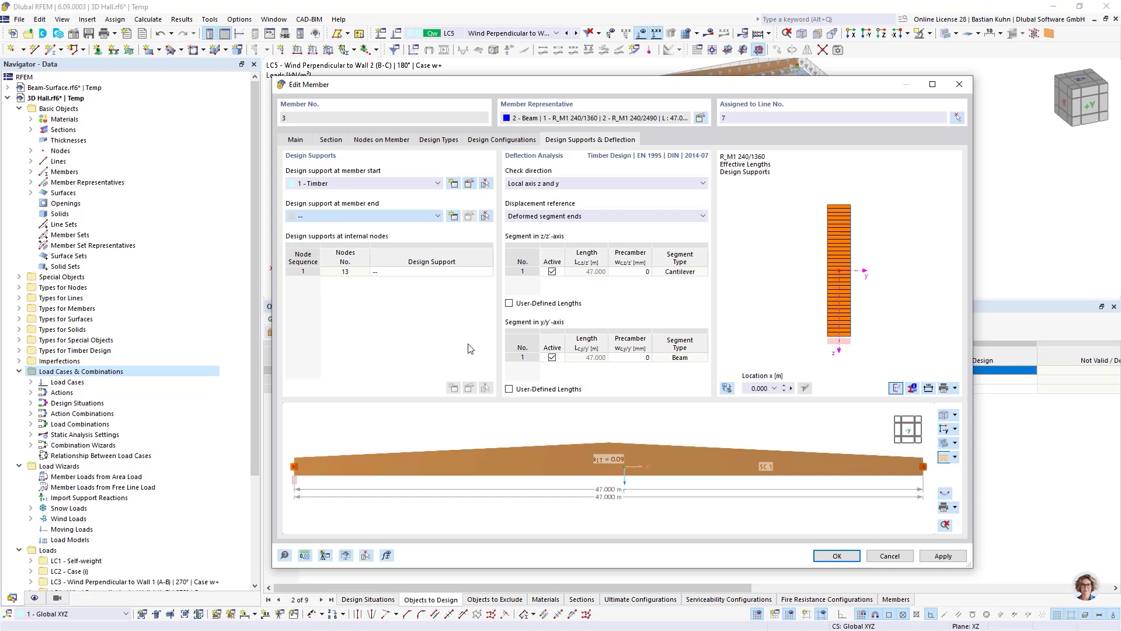
# Step: Set the z-direction segment's precamber to 160 mm, enable user-defined lengths for that axis, and save member 3
pyautogui.click(634, 272)
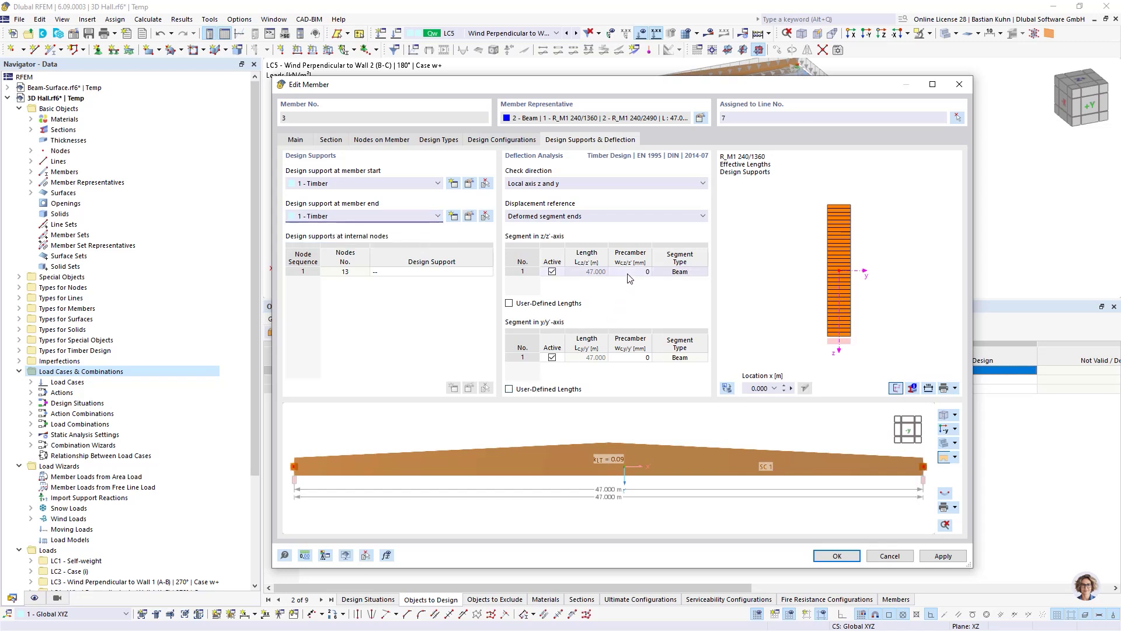
pyautogui.click(625, 357)
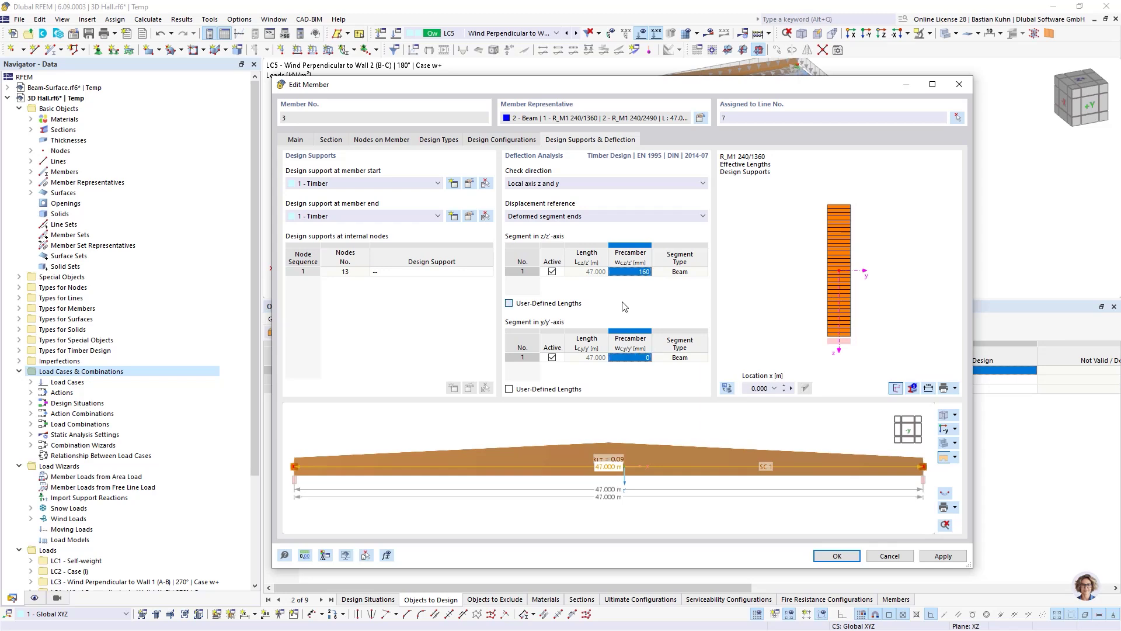
pyautogui.click(625, 305)
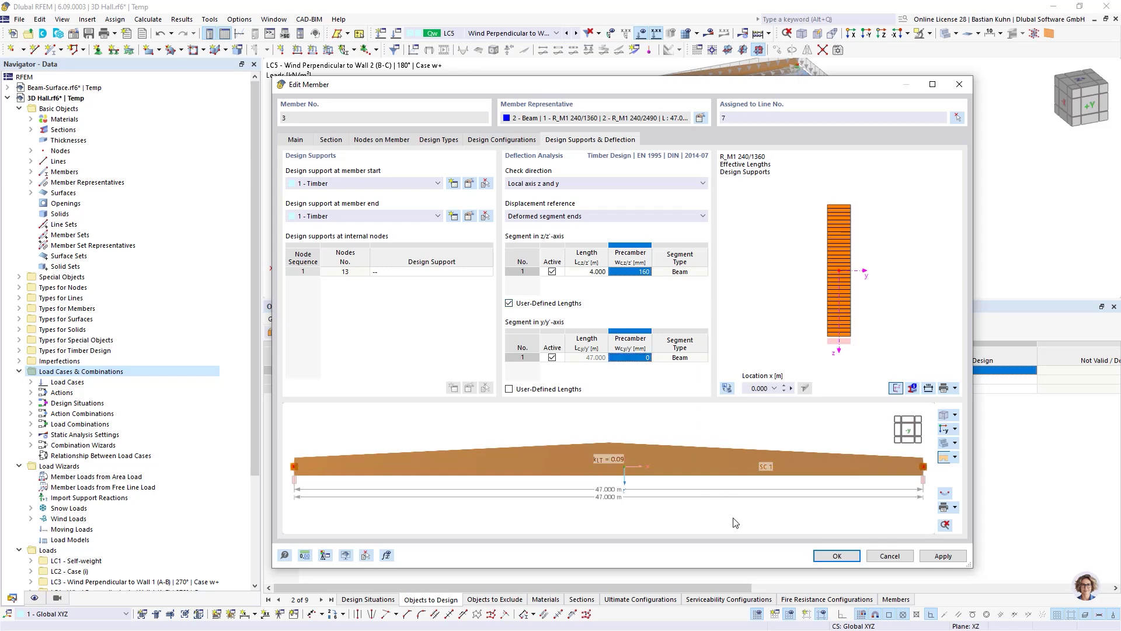
pyautogui.click(817, 561)
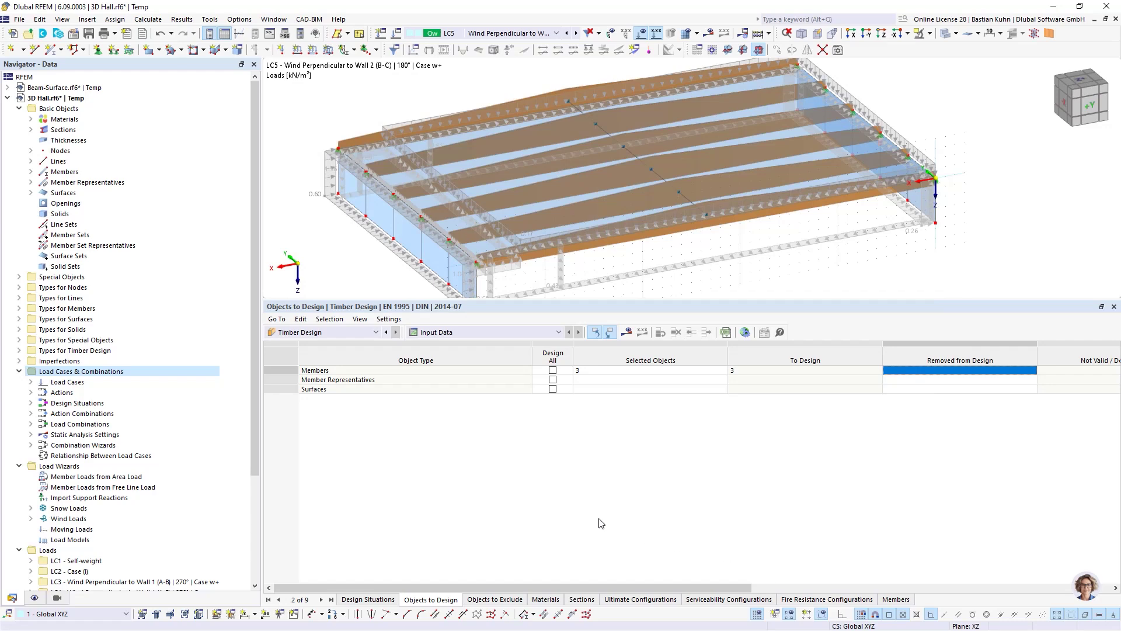
pyautogui.click(628, 337)
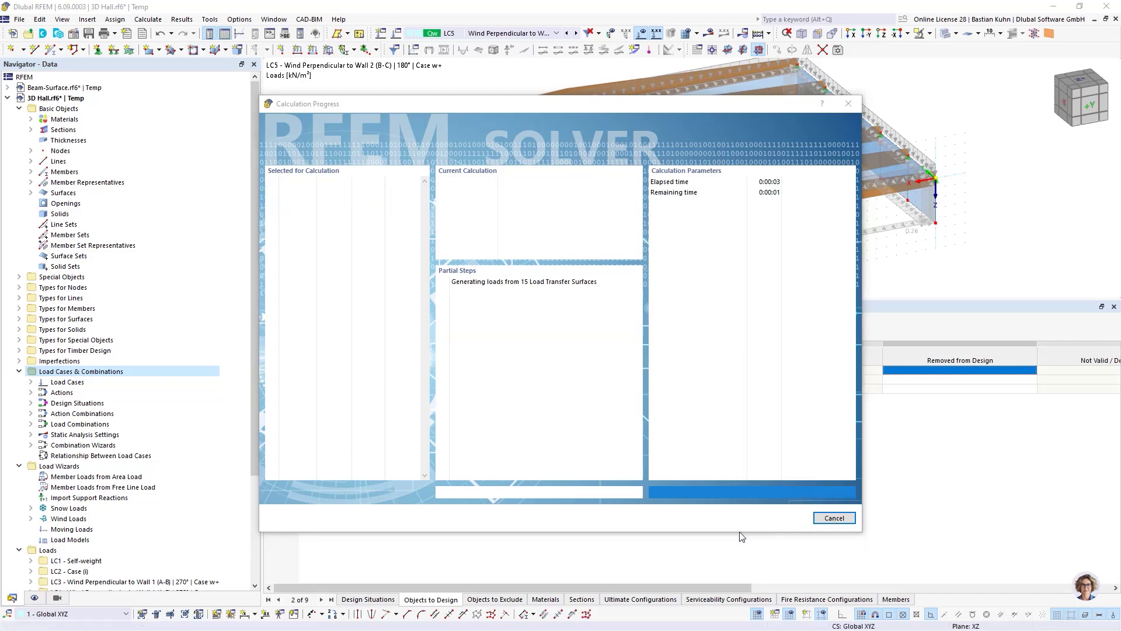
pyautogui.click(549, 371)
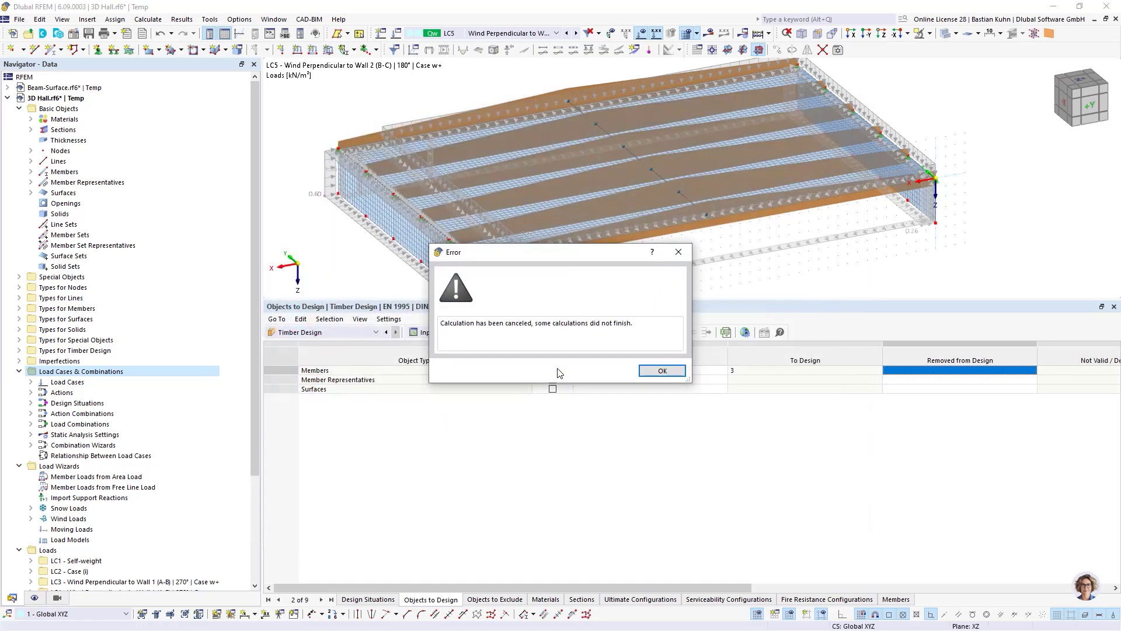
pyautogui.click(655, 371)
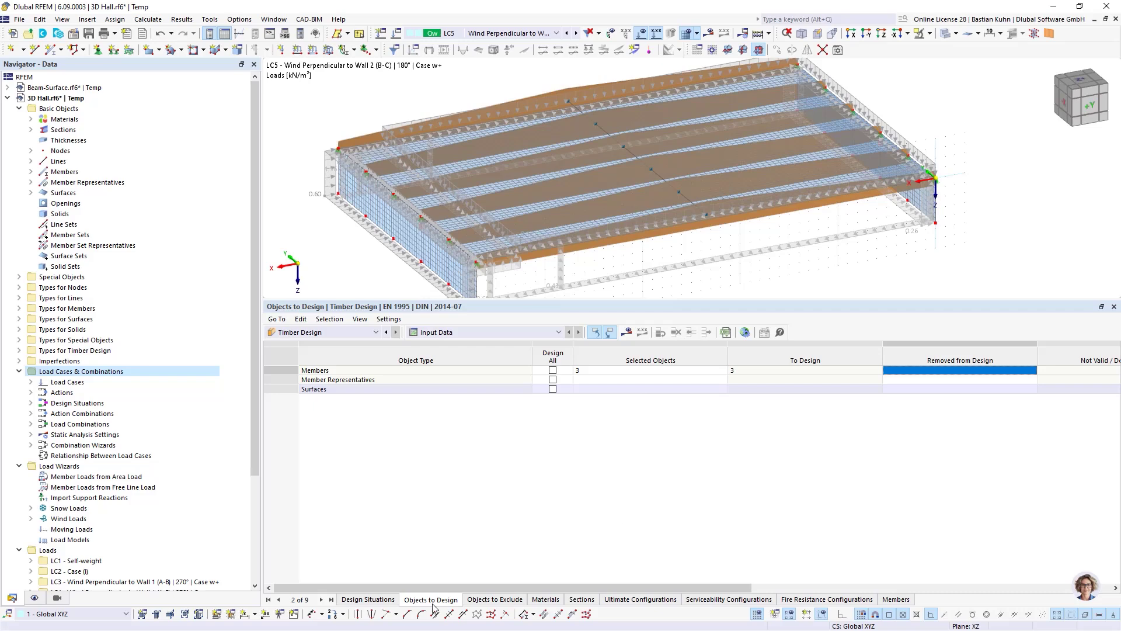
# Step: Exclude the quasi-permanent (DS3) and characteristic/quasi-permanent (DS4) serviceability situations from the timber design
pyautogui.click(373, 602)
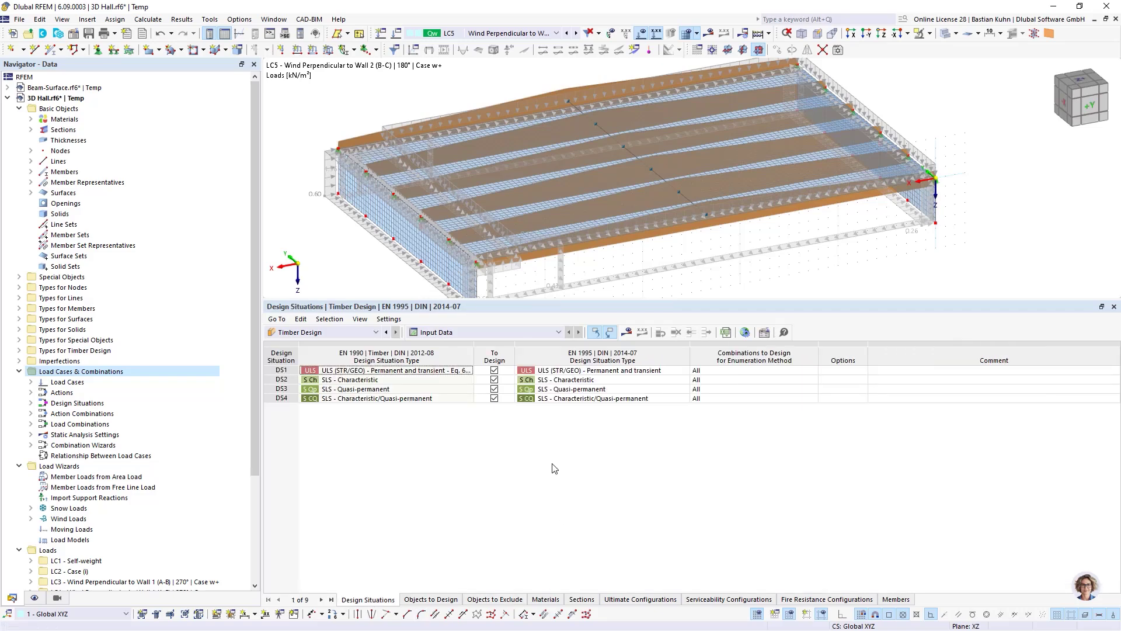
pyautogui.click(495, 398)
pyautogui.click(494, 389)
pyautogui.click(494, 398)
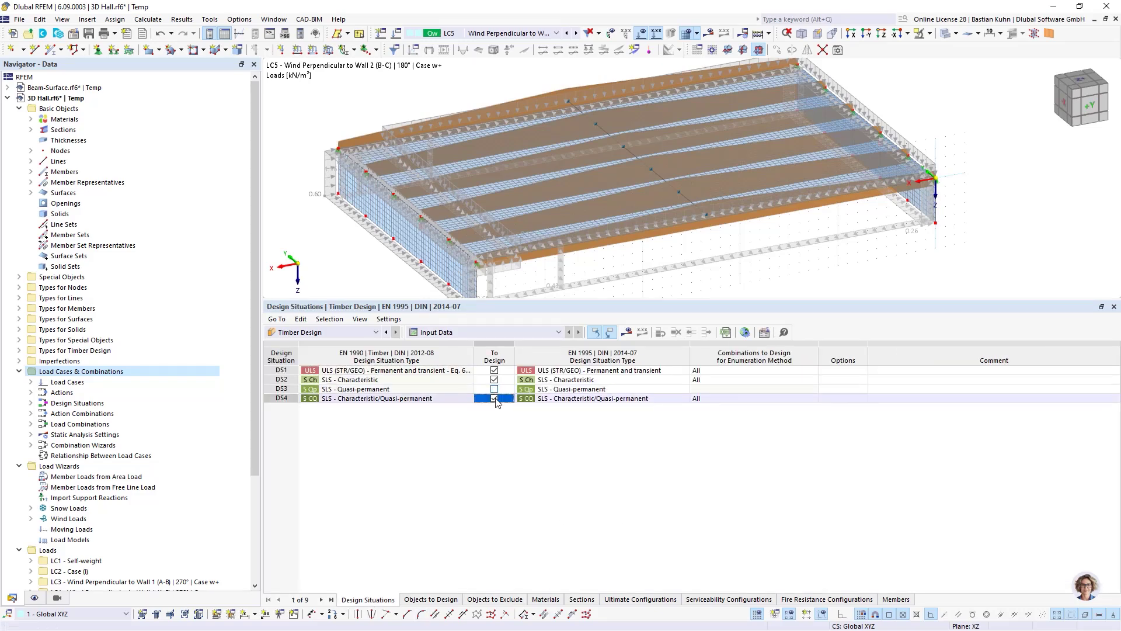
pyautogui.click(495, 399)
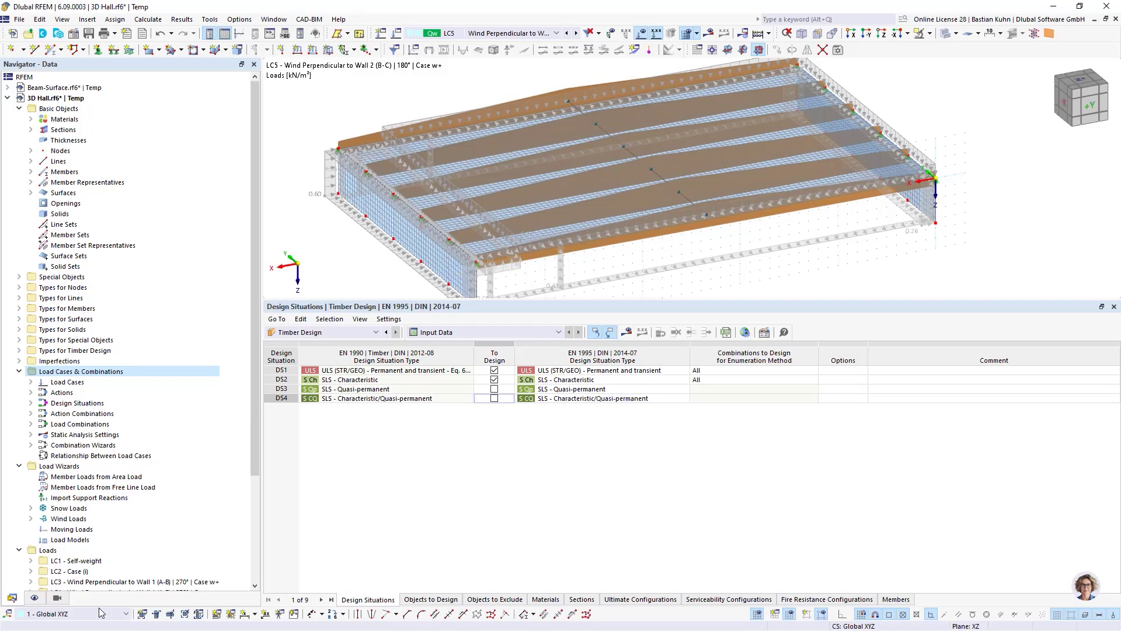
# Step: Hide the mesh display in the model view
pyautogui.click(34, 598)
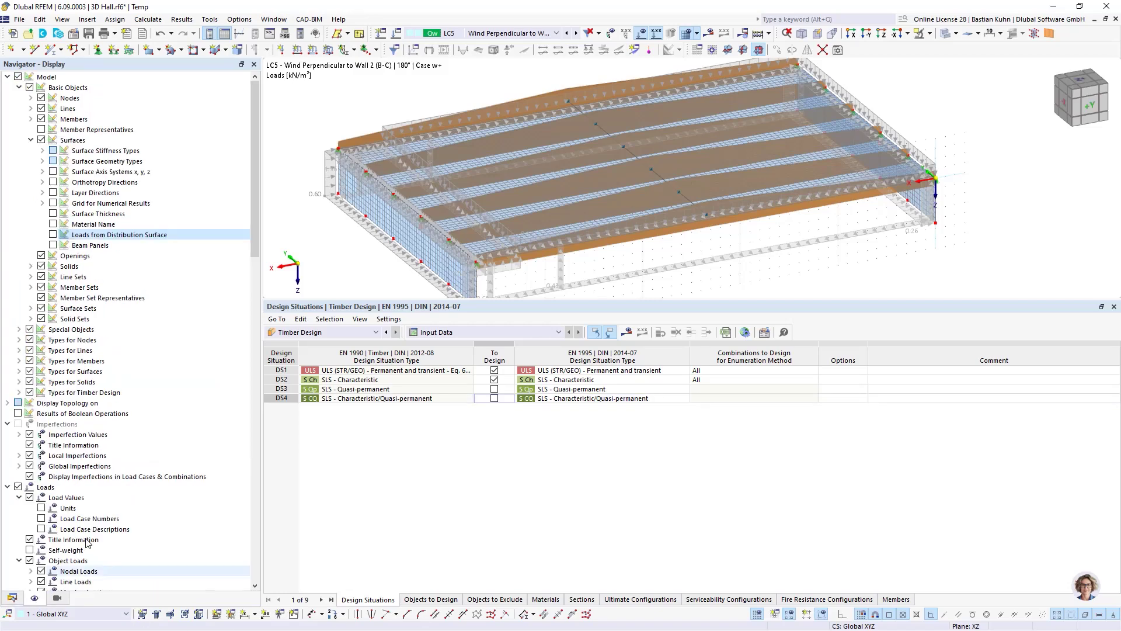
pyautogui.scroll(-15, 109, 513)
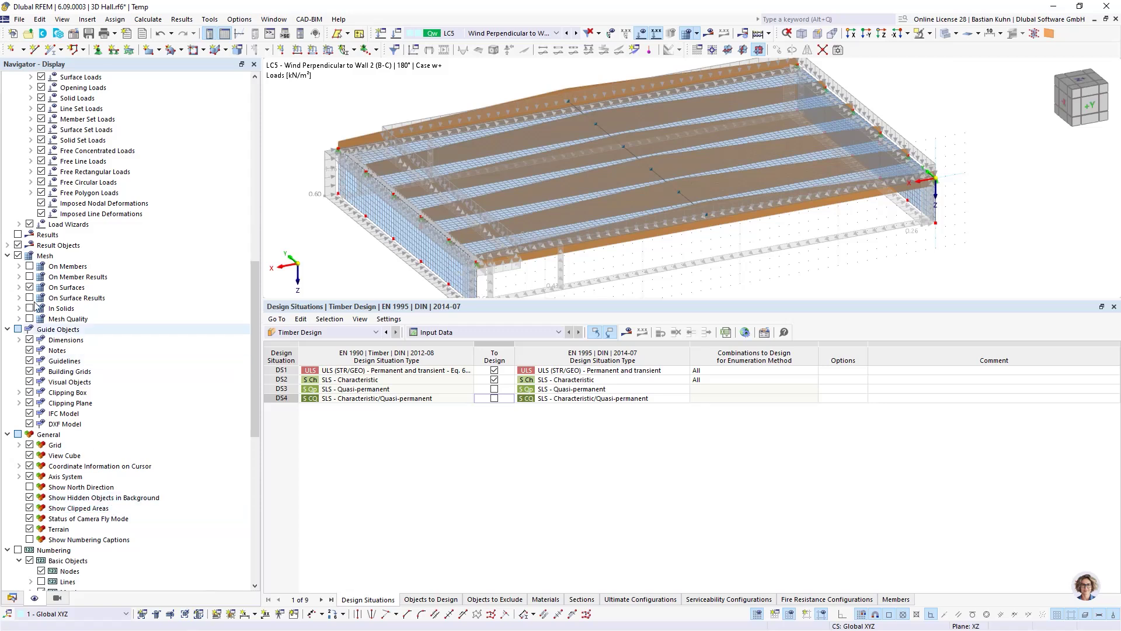
pyautogui.click(18, 256)
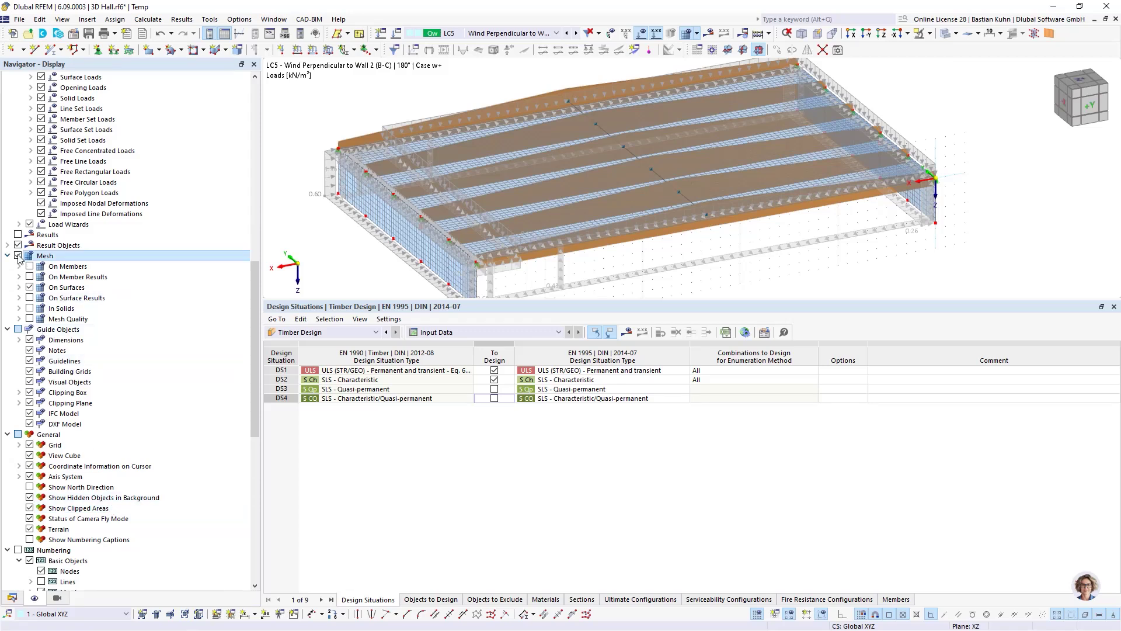
# Step: Limit the combinations to design for the ULS situation DS1 to CO18 only
pyautogui.click(547, 374)
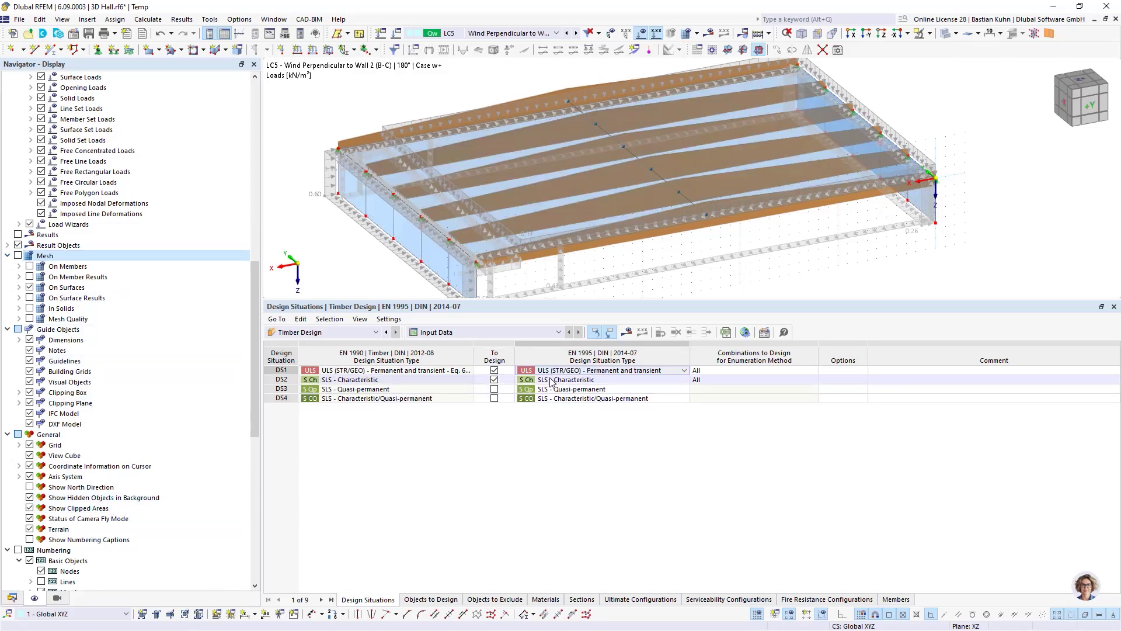
pyautogui.click(550, 382)
pyautogui.click(811, 372)
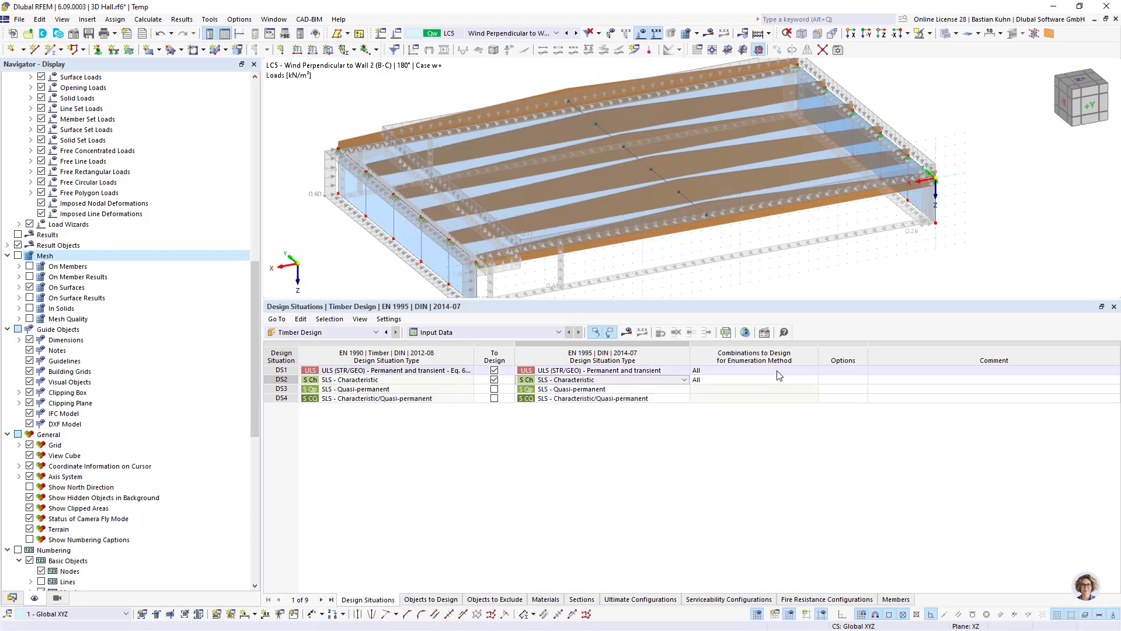
pyautogui.click(812, 371)
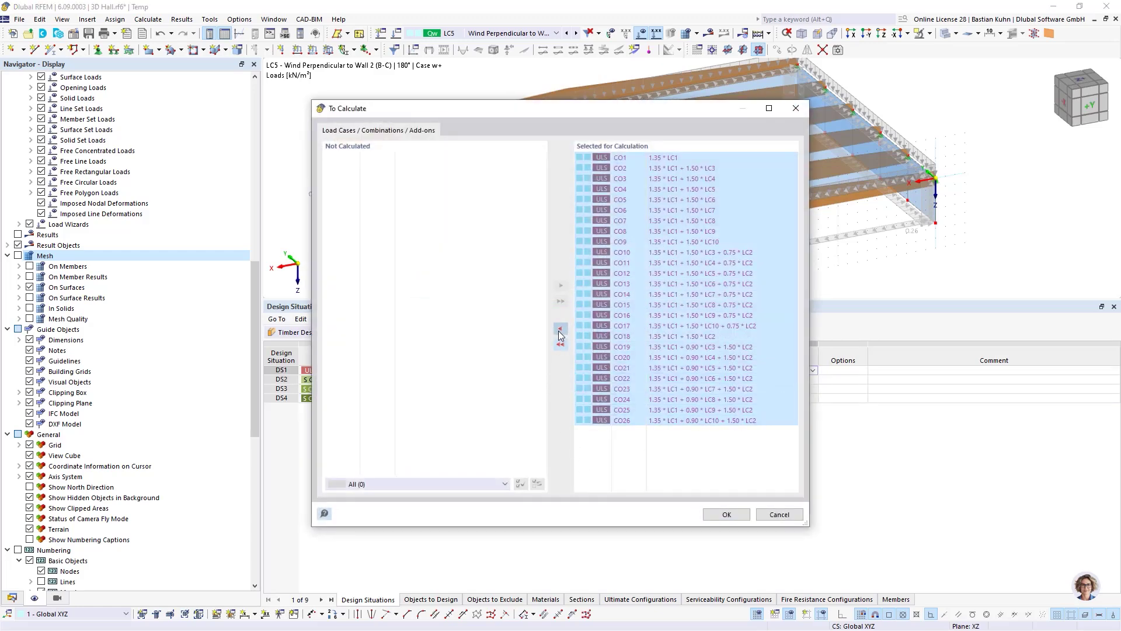
pyautogui.click(559, 330)
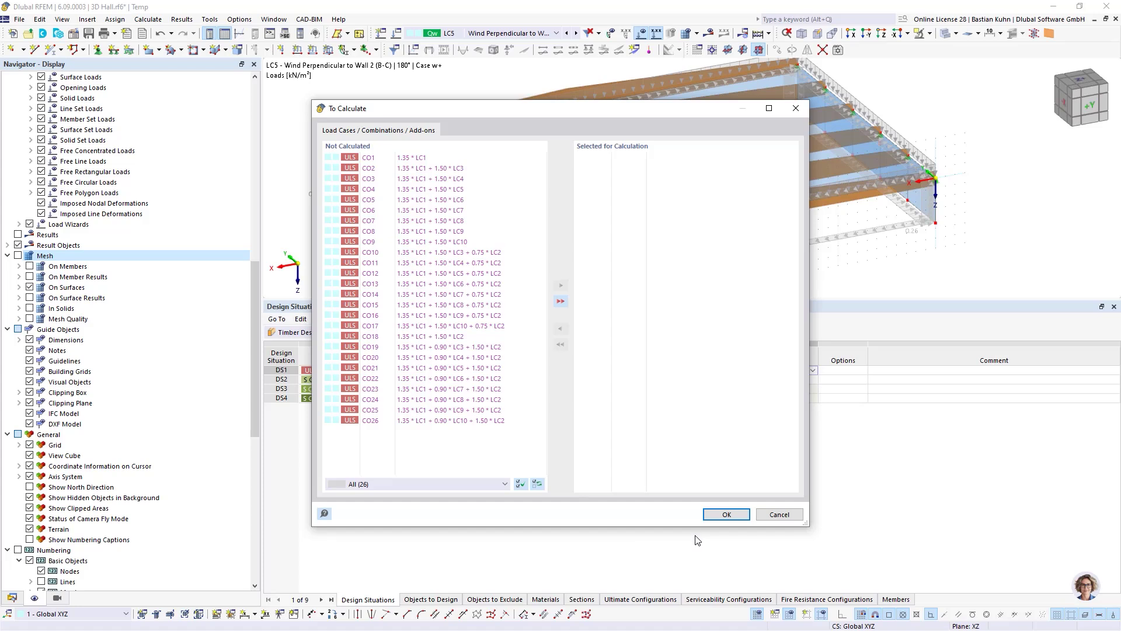
pyautogui.click(442, 336)
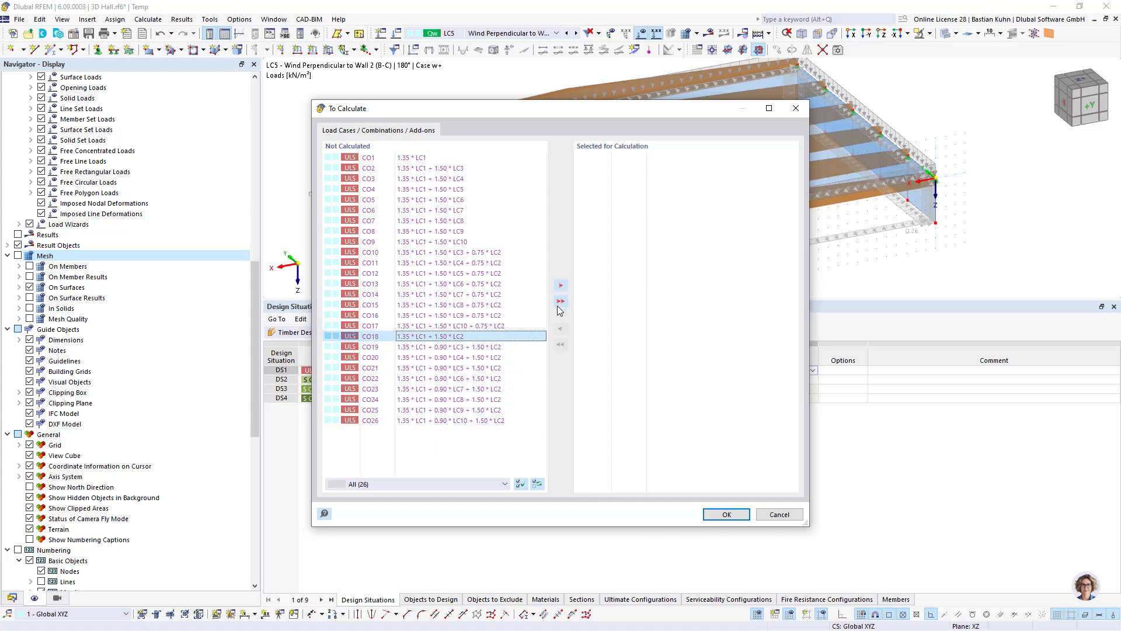
pyautogui.click(562, 286)
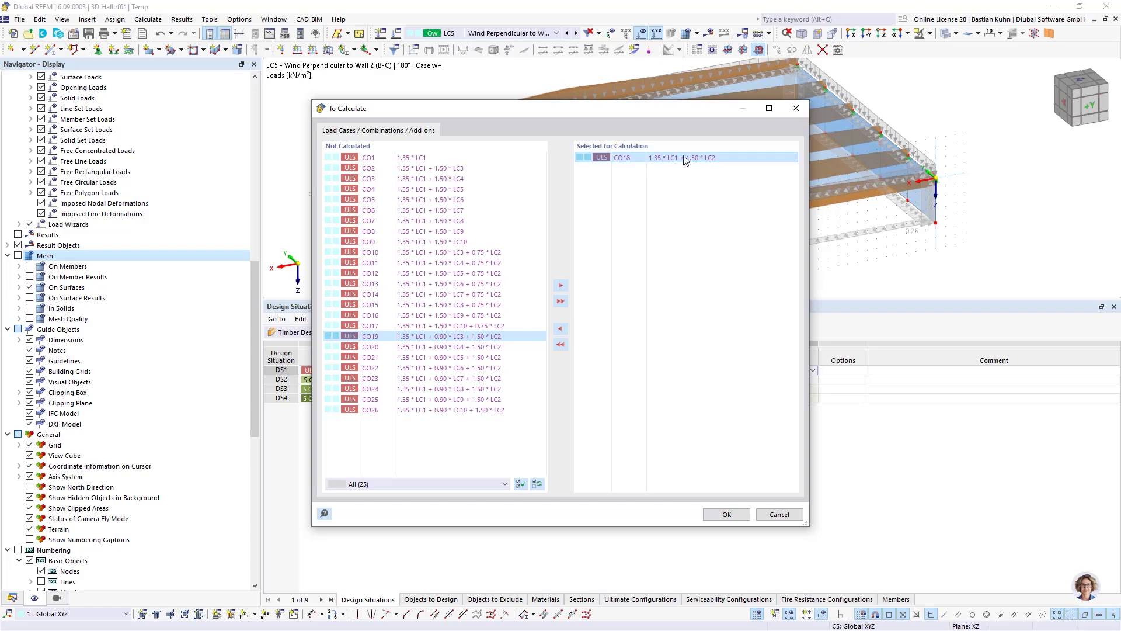
pyautogui.click(727, 514)
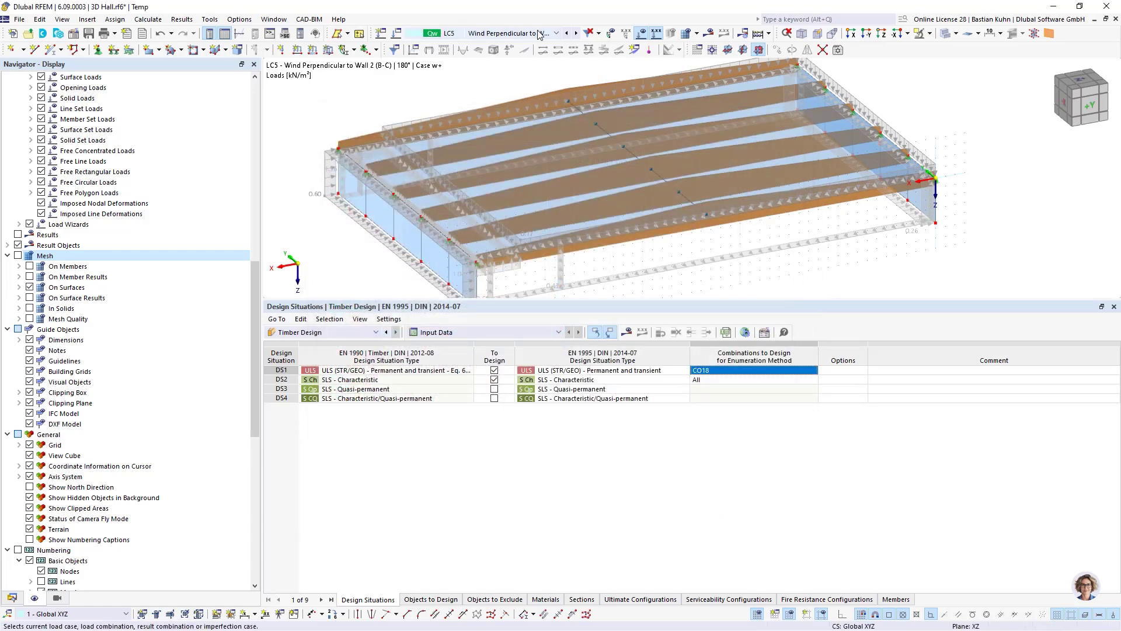
pyautogui.click(538, 31)
pyautogui.click(536, 20)
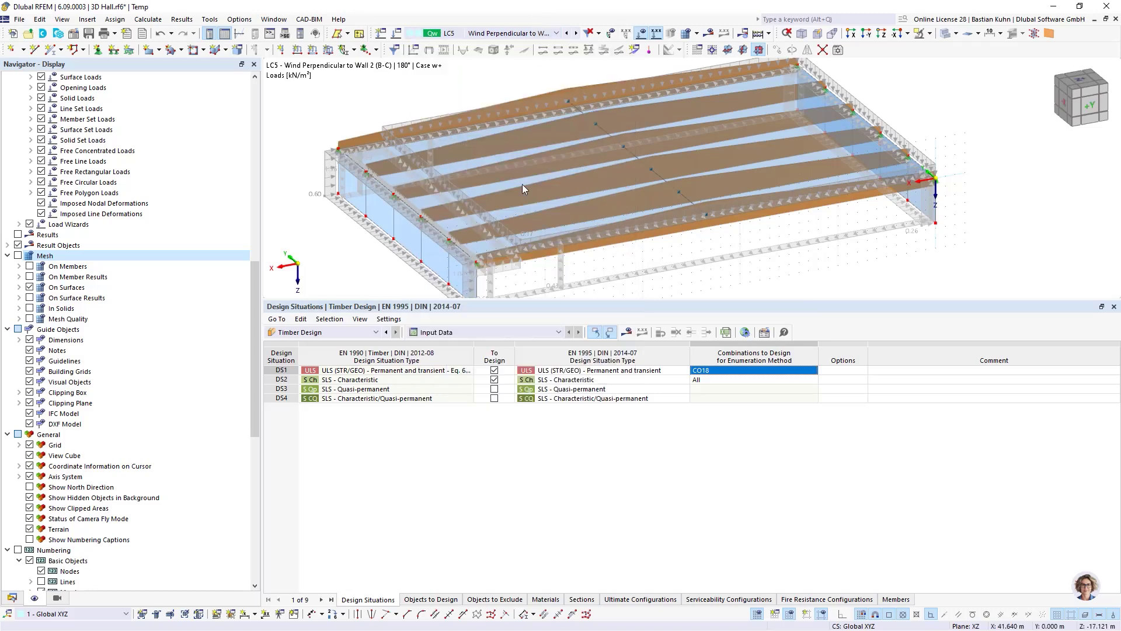
# Step: Limit the combinations to design for the characteristic SLS situation DS2 to CO44 only
pyautogui.click(769, 379)
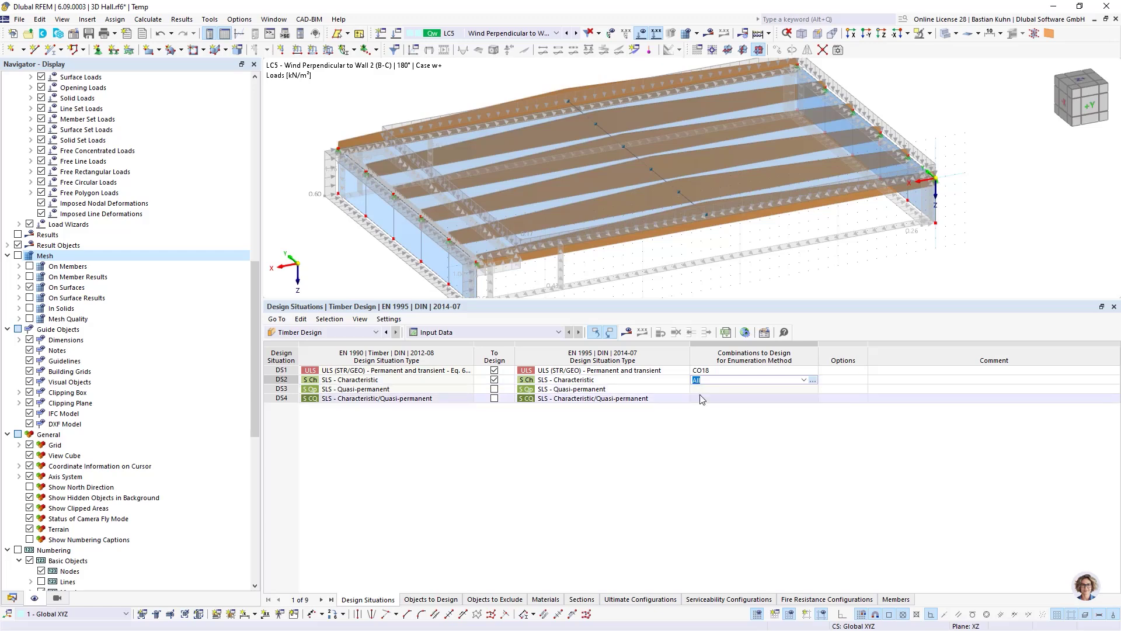
pyautogui.click(813, 379)
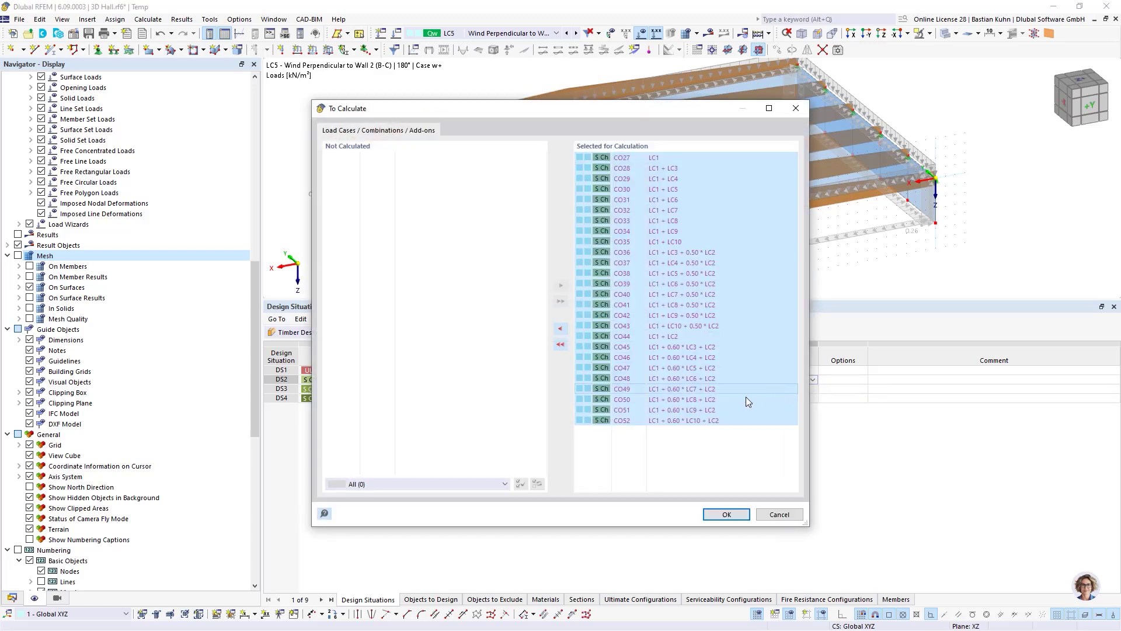
pyautogui.click(562, 347)
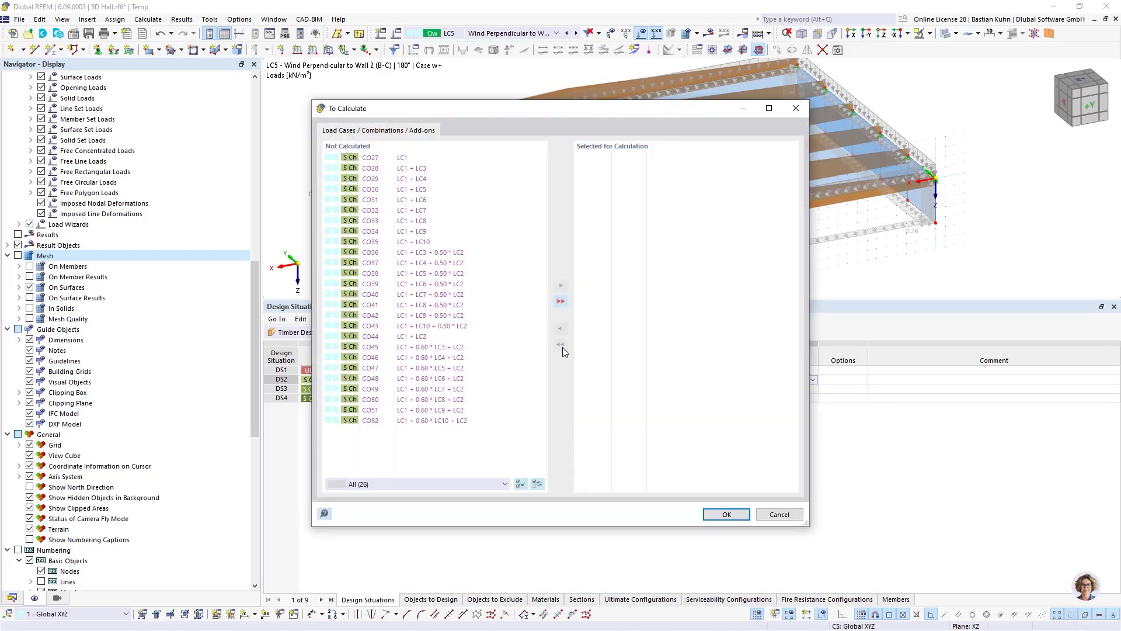
pyautogui.doubleClick(401, 337)
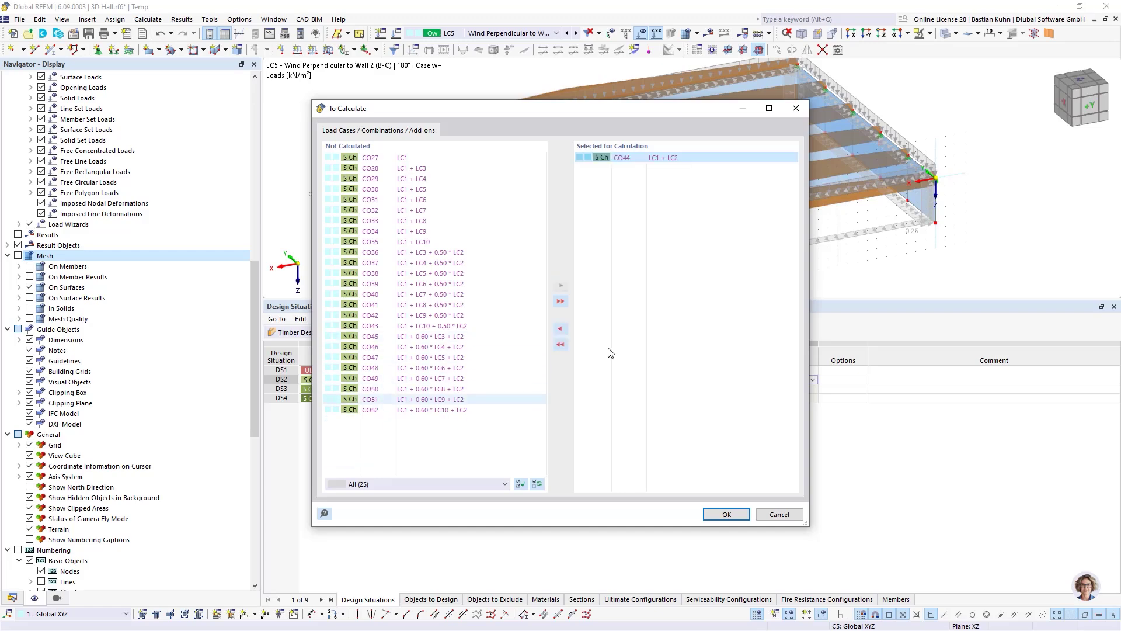
pyautogui.click(715, 513)
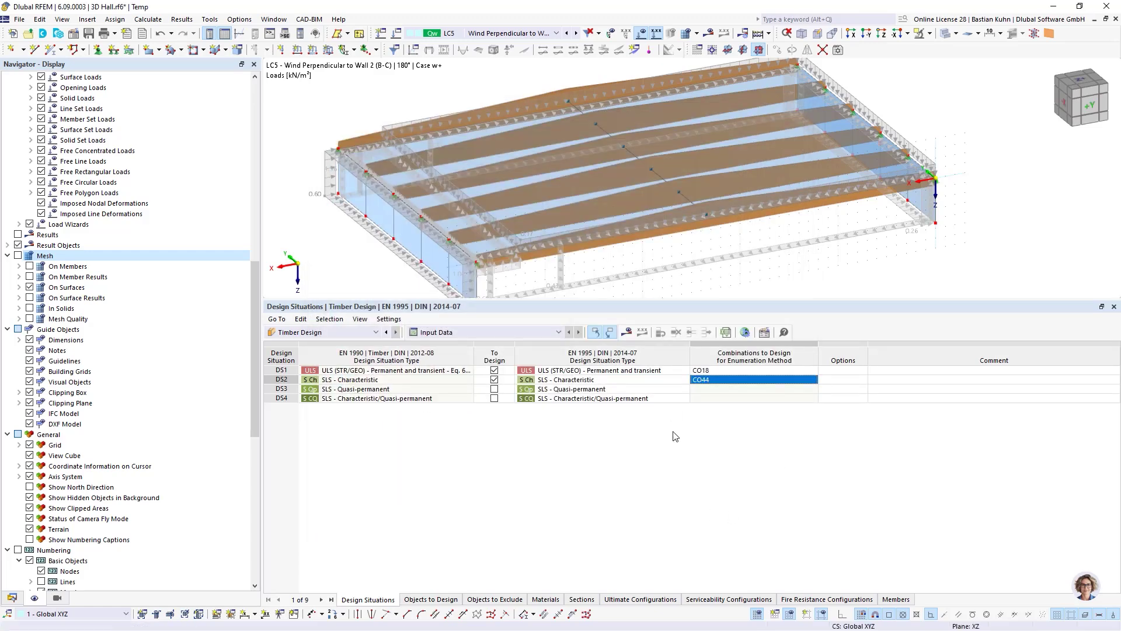
# Step: Check the objects to design and run the timber design calculation for member 3
pyautogui.click(431, 599)
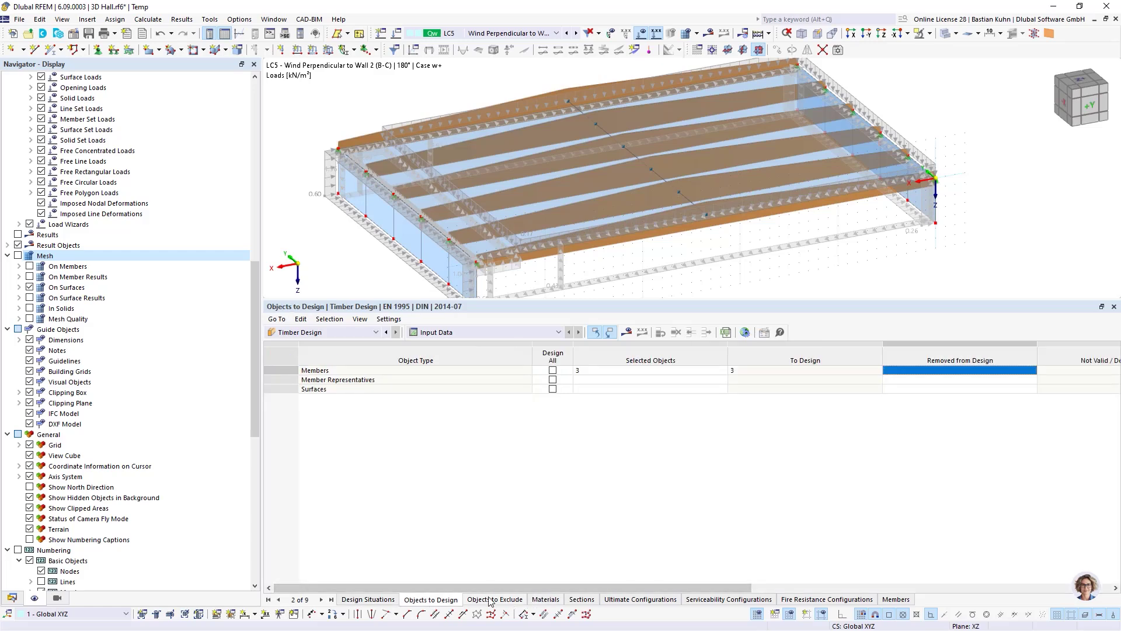
pyautogui.click(626, 332)
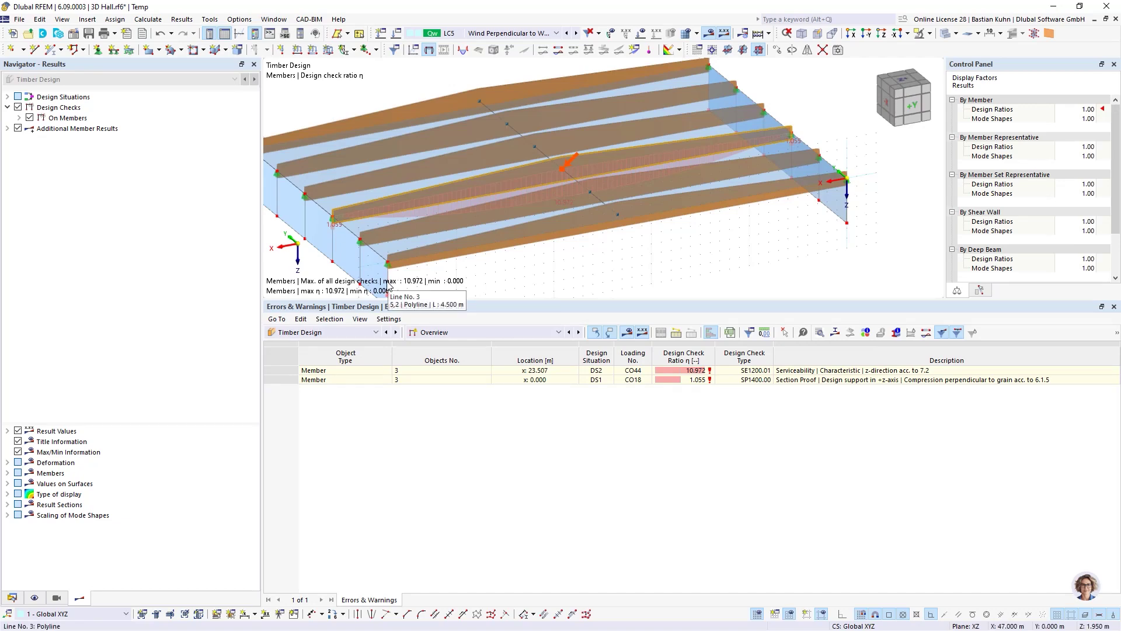
# Step: Locate the failed z-direction serviceability and design support compression checks of member 3 in the model
pyautogui.click(827, 372)
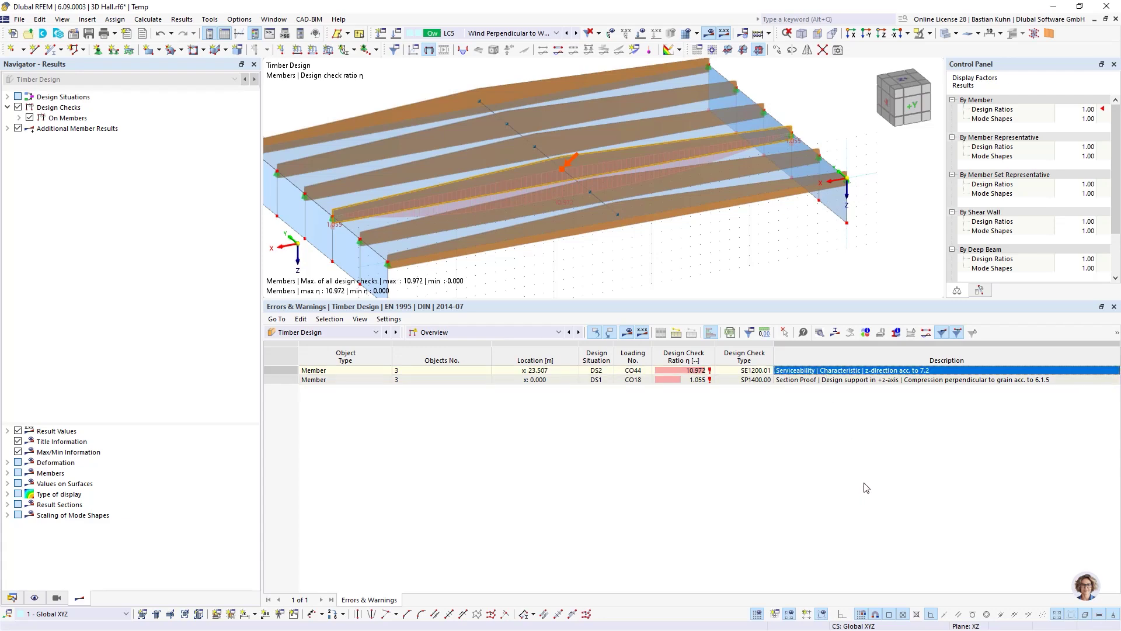
pyautogui.click(850, 380)
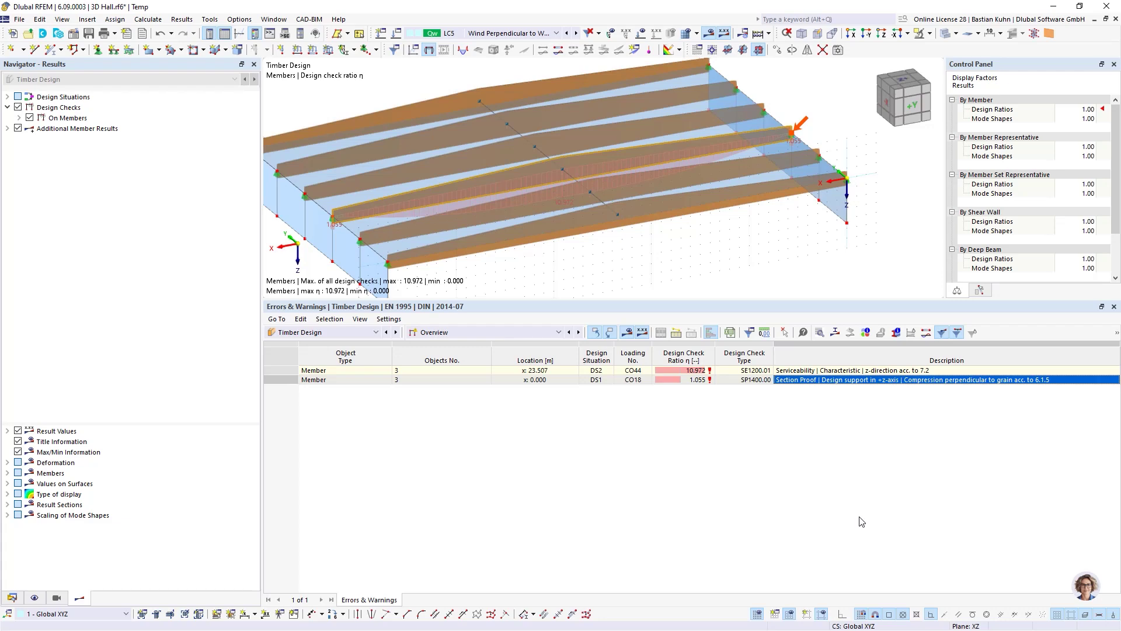
pyautogui.scroll(-2, 648, 257)
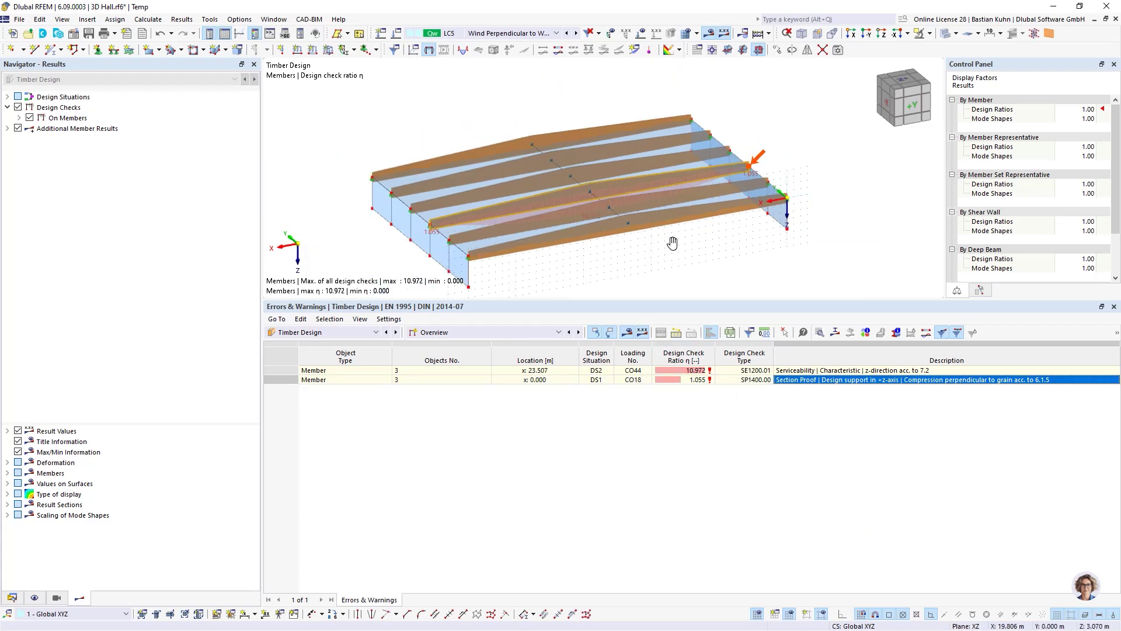
pyautogui.keyDown('ctrl'); pyautogui.moveTo(673, 243); pyautogui.dragTo(626, 273, button='middle'); pyautogui.keyUp('ctrl')
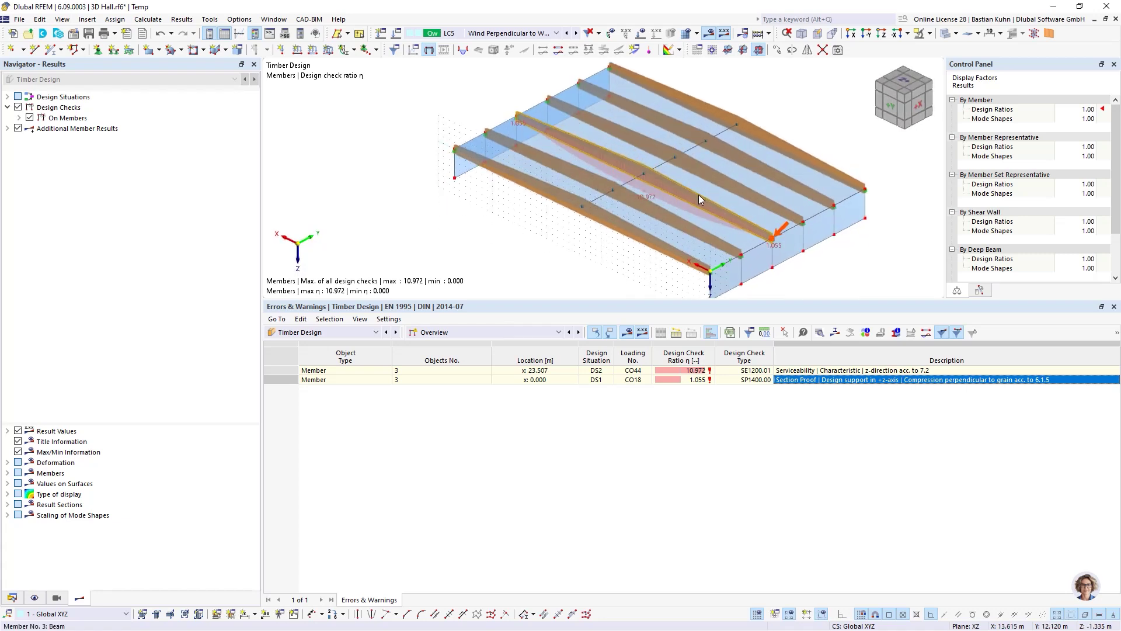
# Step: Display the static analysis global deformations for load combination CO44
pyautogui.click(543, 33)
pyautogui.scroll(-10, 520, 236)
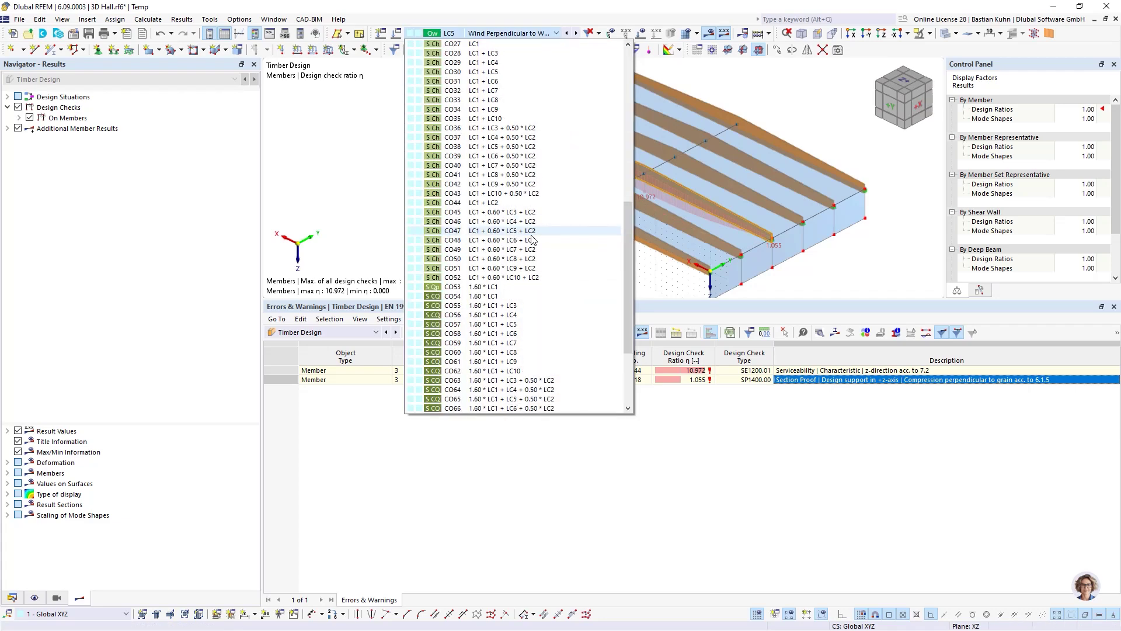
pyautogui.scroll(-4, 532, 239)
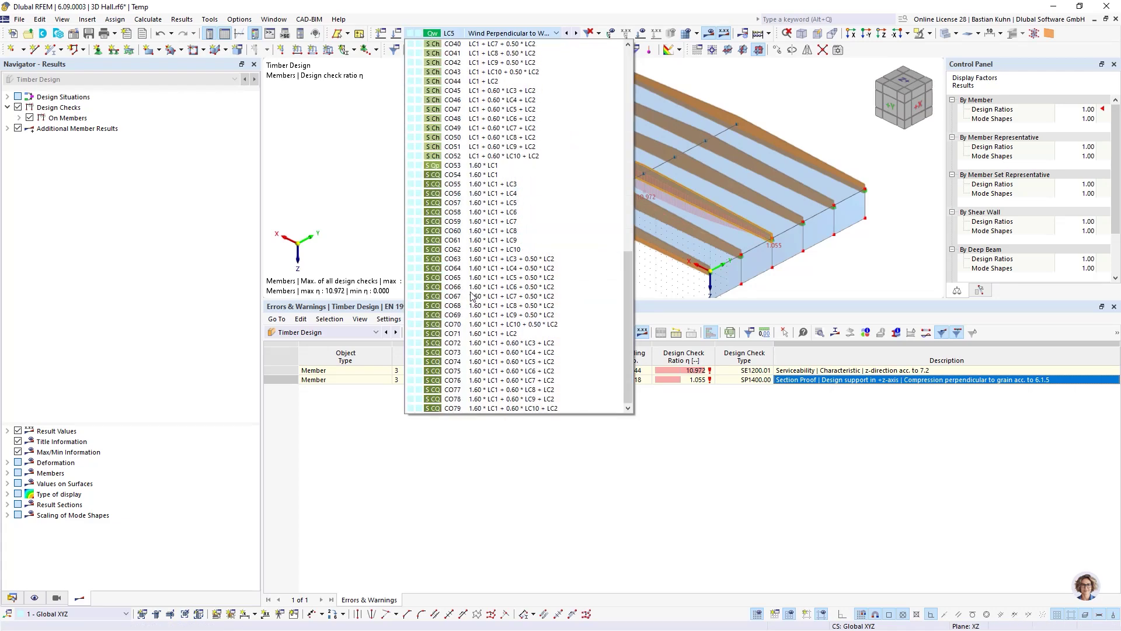
pyautogui.click(479, 81)
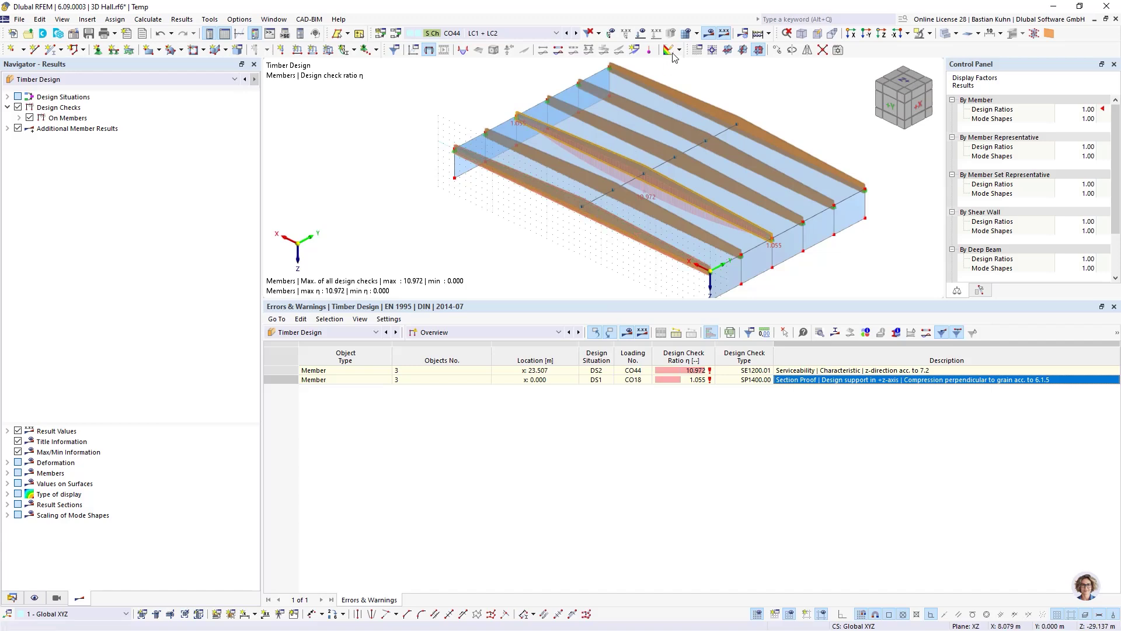
pyautogui.click(231, 80)
pyautogui.click(220, 93)
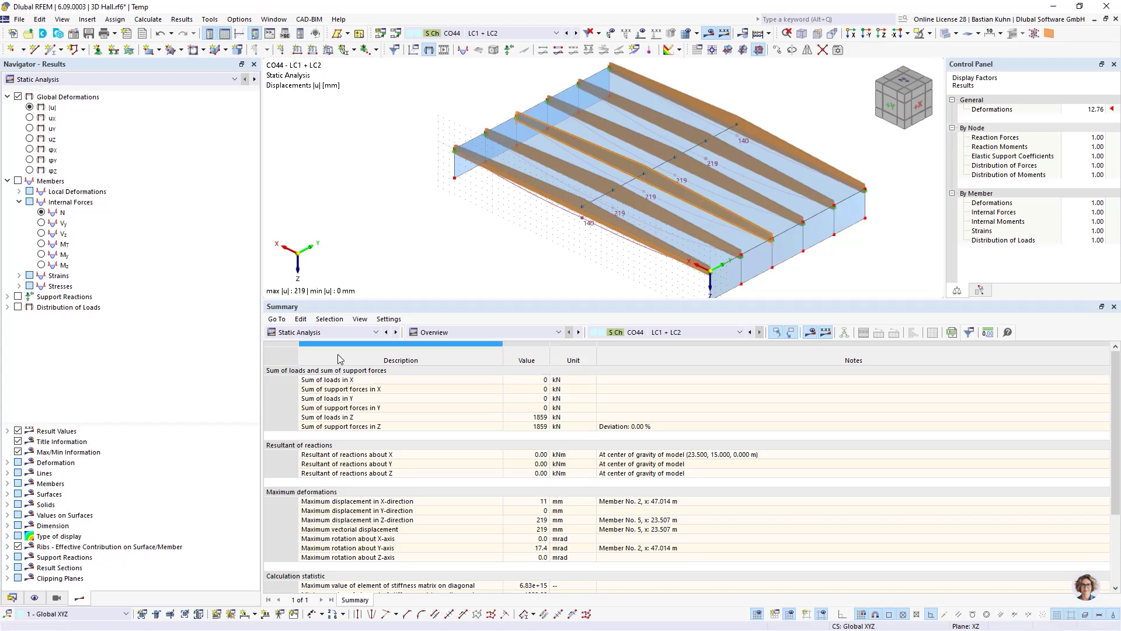
# Step: Return to the timber design results and examine the limit deflection in the z-direction serviceability check details of member 3
pyautogui.click(344, 332)
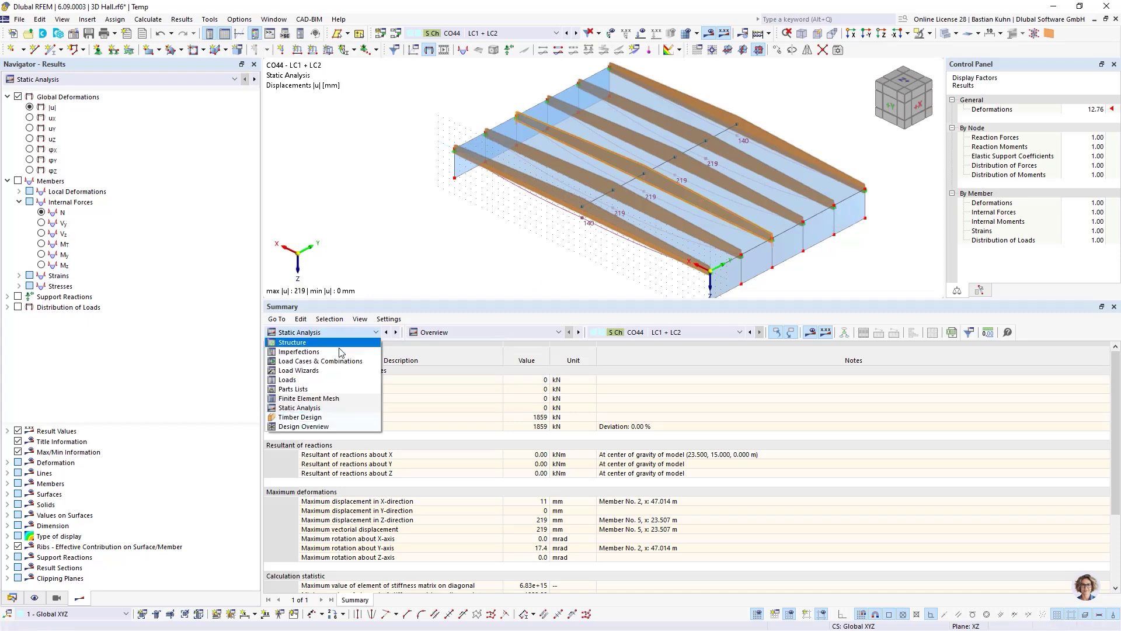
pyautogui.click(325, 416)
pyautogui.click(814, 370)
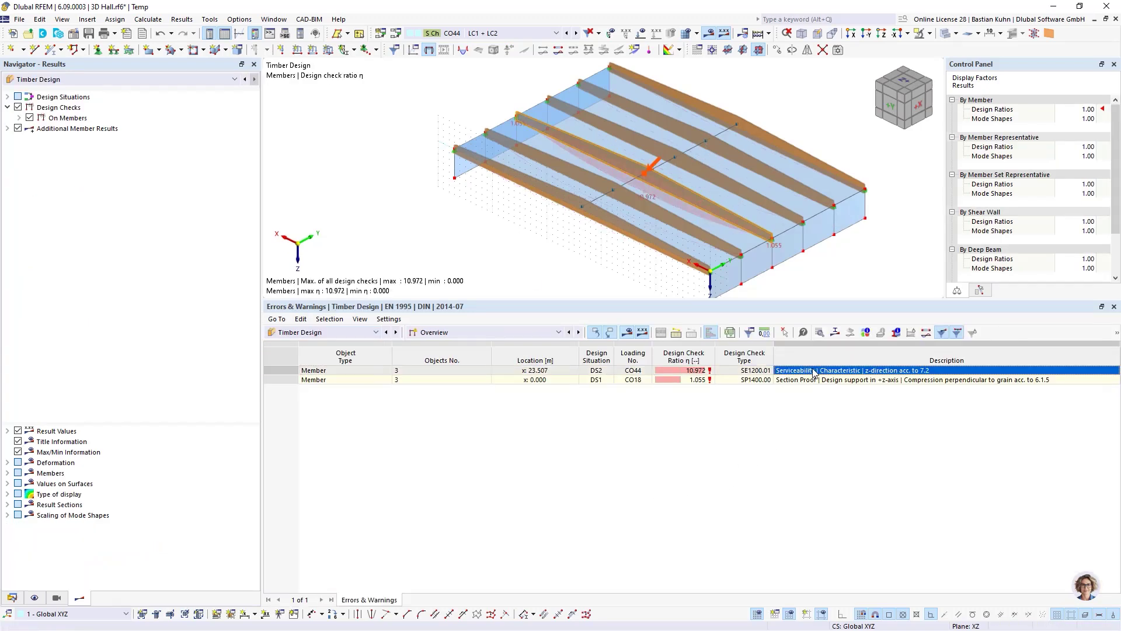
pyautogui.doubleClick(815, 370)
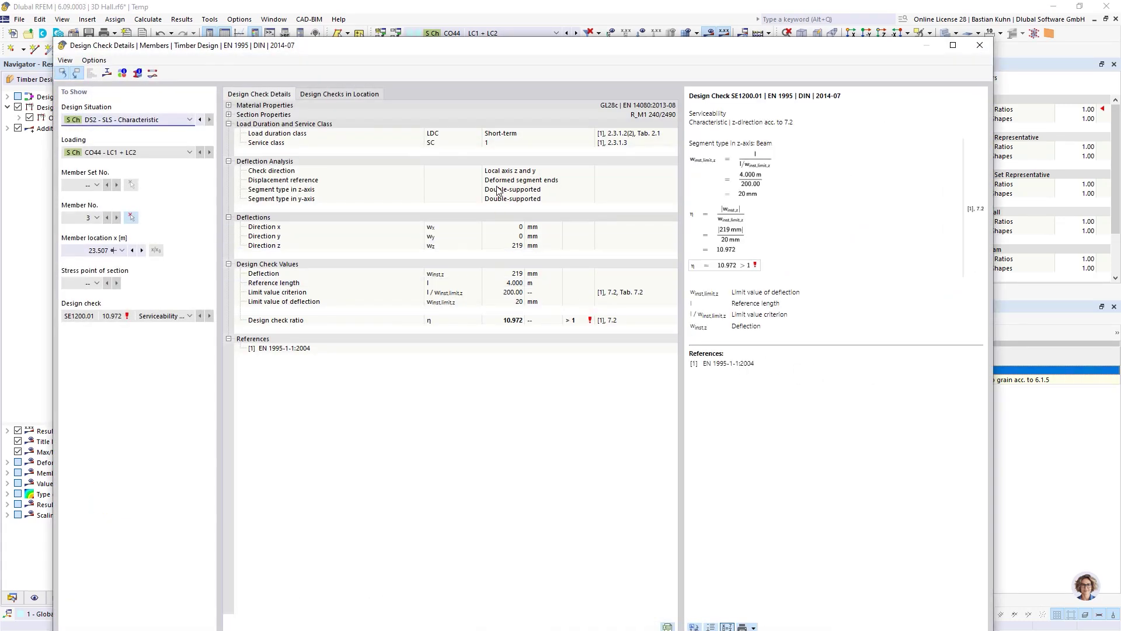
pyautogui.click(508, 302)
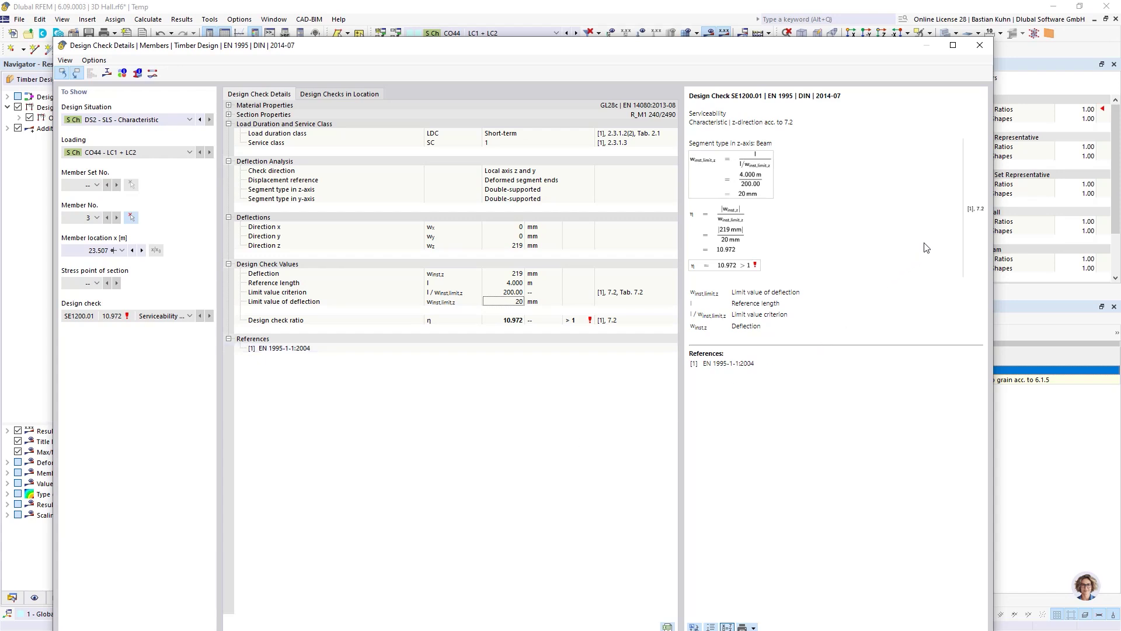
pyautogui.click(980, 45)
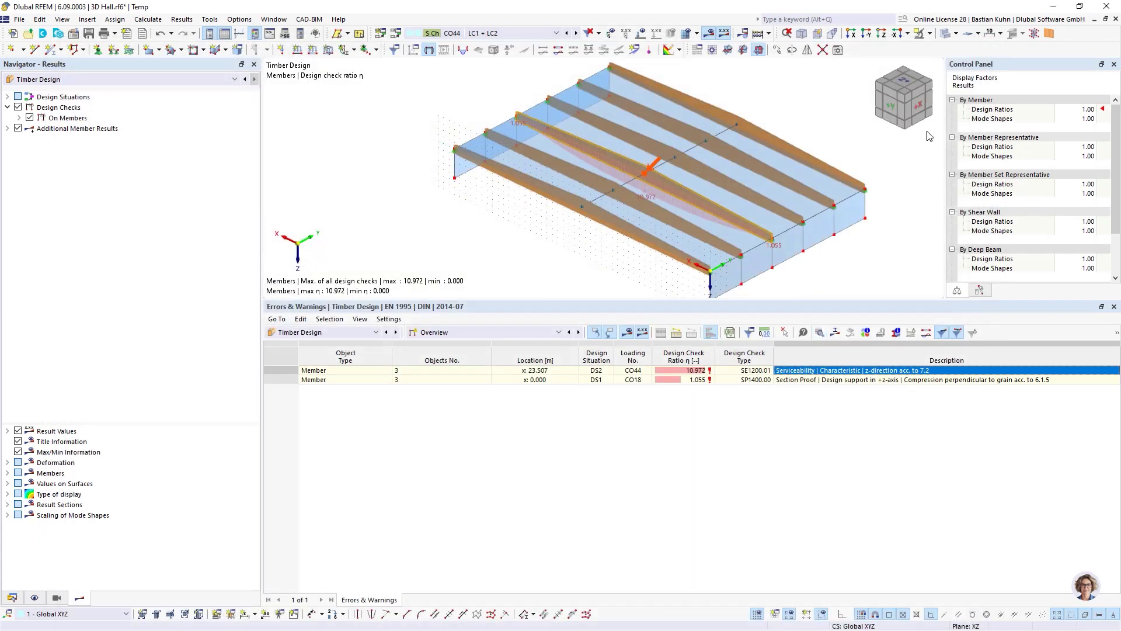
# Step: Disable the user-defined lengths for the z-axis deflection segment of member 3
pyautogui.doubleClick(679, 188)
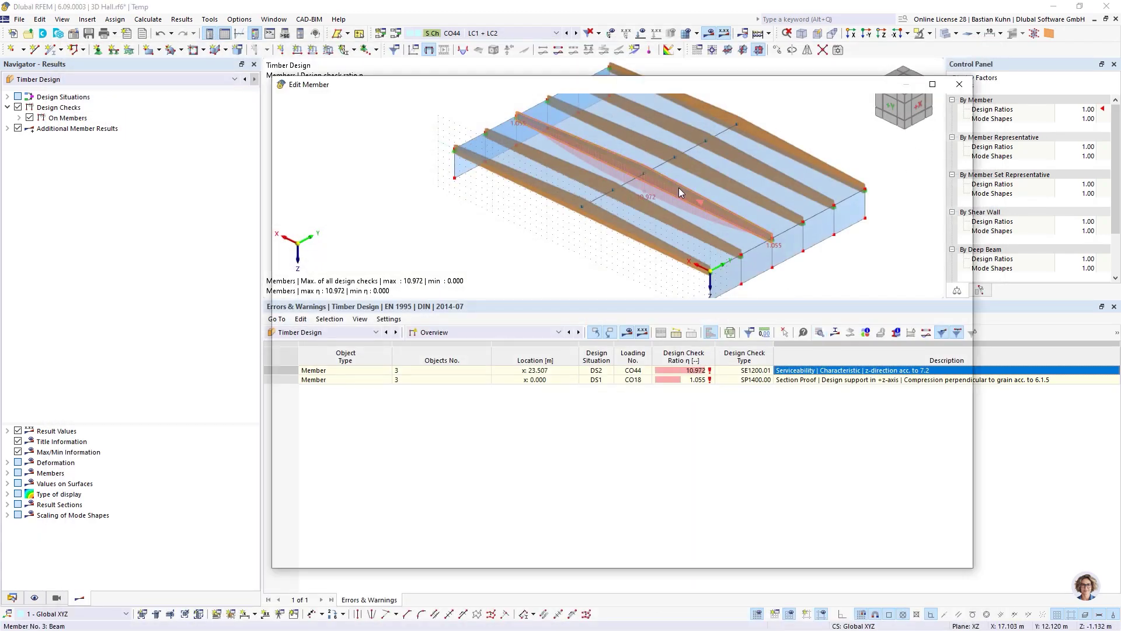
pyautogui.click(590, 140)
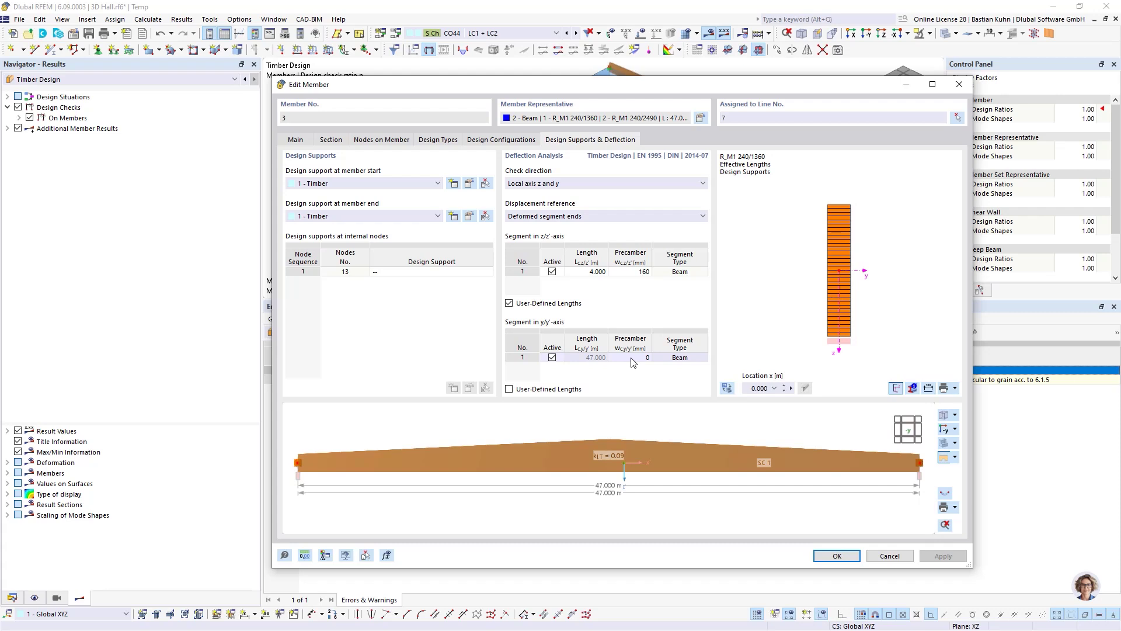
pyautogui.click(509, 303)
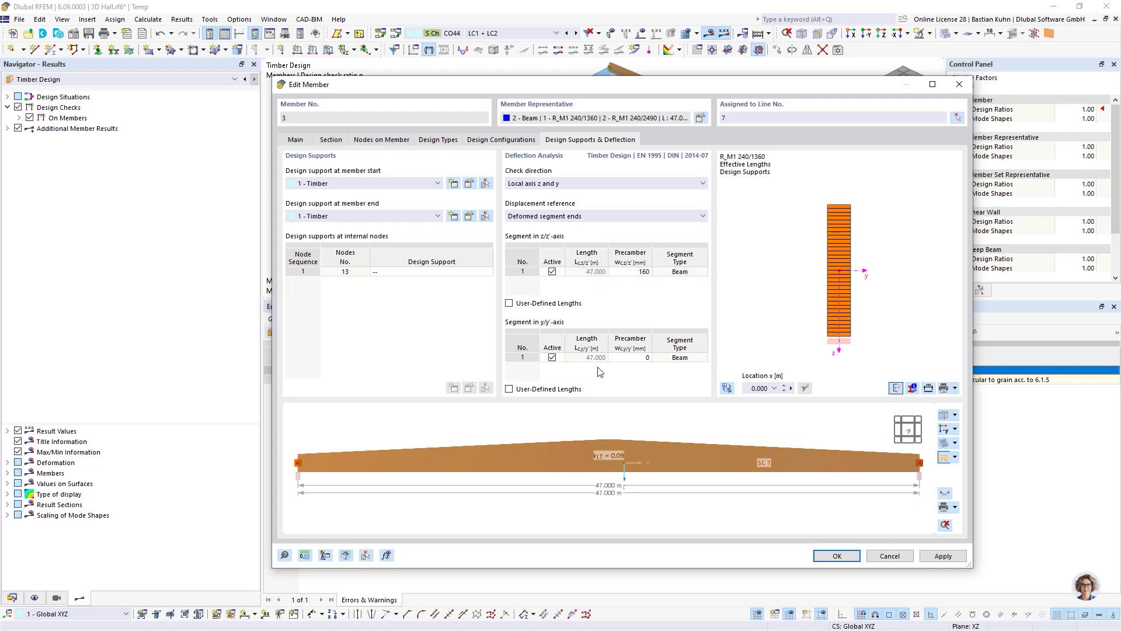
# Step: Review the deflection limits in the default serviceability configuration assigned to member 3
pyautogui.click(497, 141)
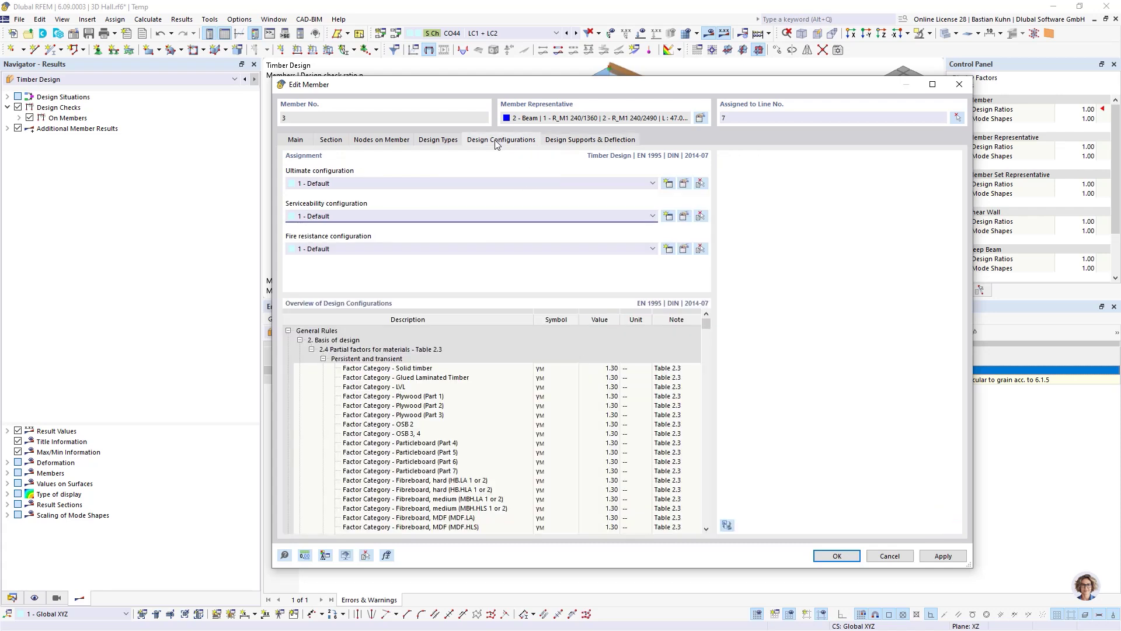
pyautogui.click(684, 216)
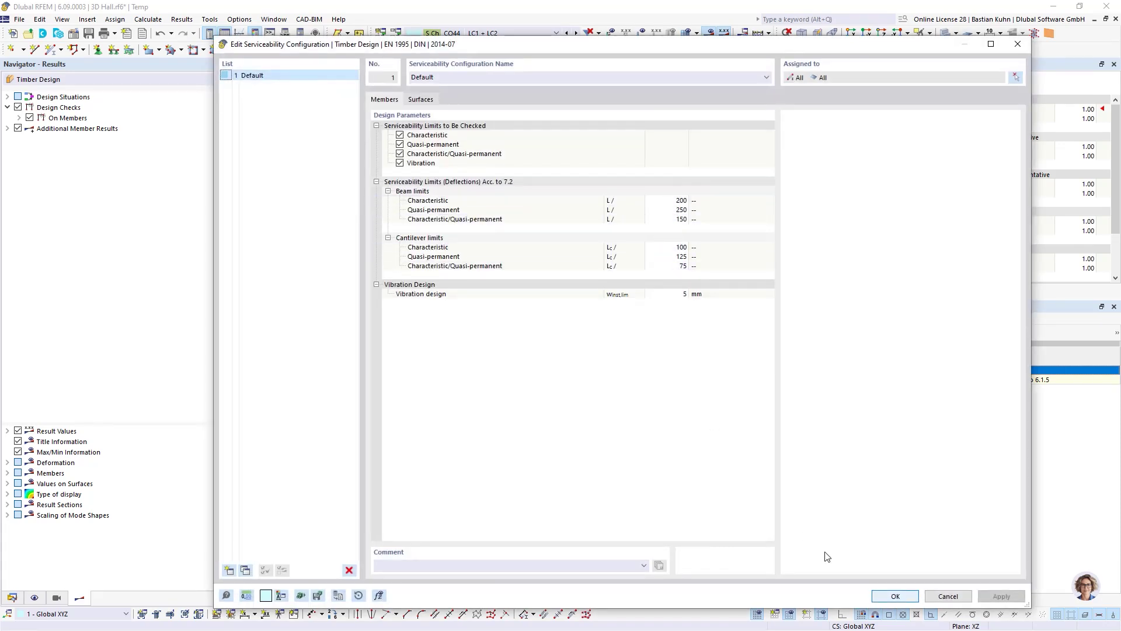
pyautogui.click(888, 596)
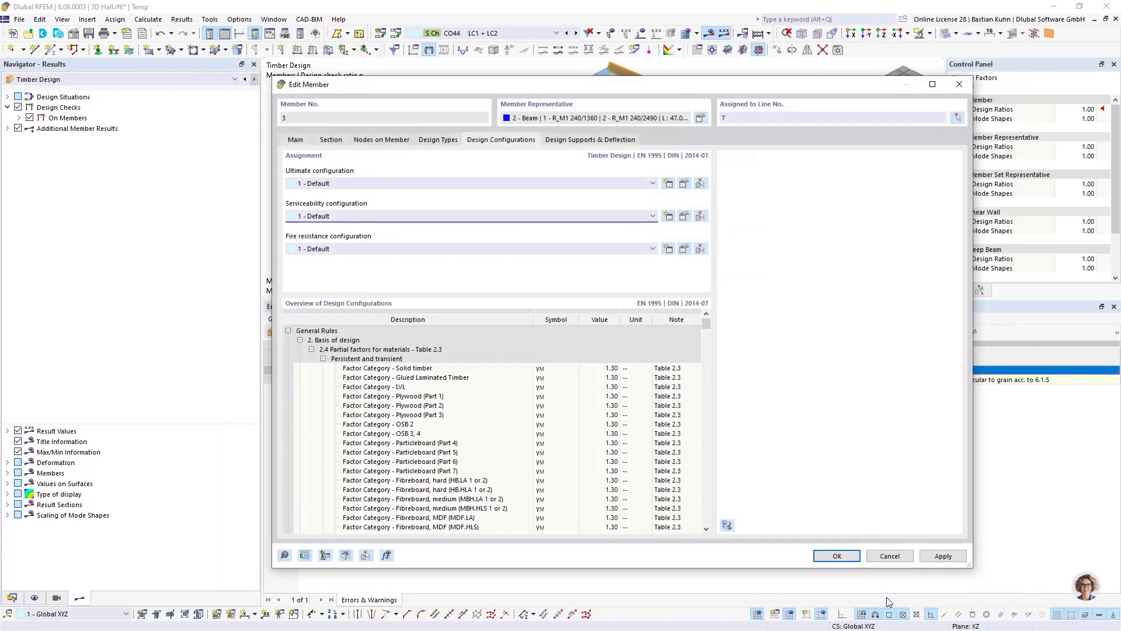
# Step: Accept the changes to member 3, allowing the old timber design results to be deleted, and recalculate the design
pyautogui.click(833, 555)
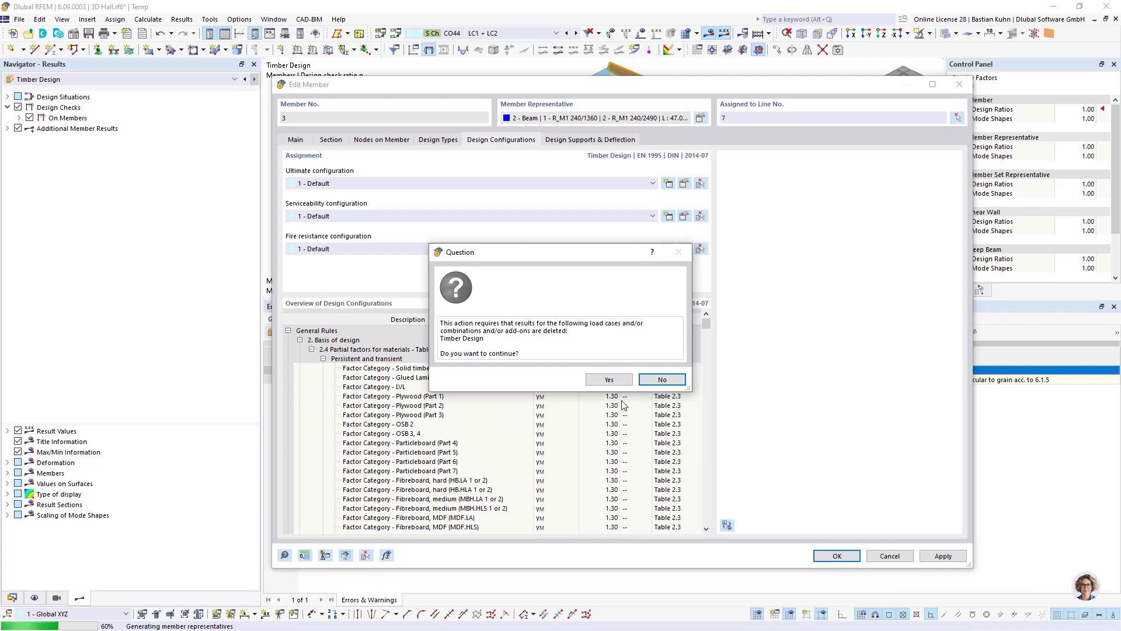
pyautogui.click(609, 379)
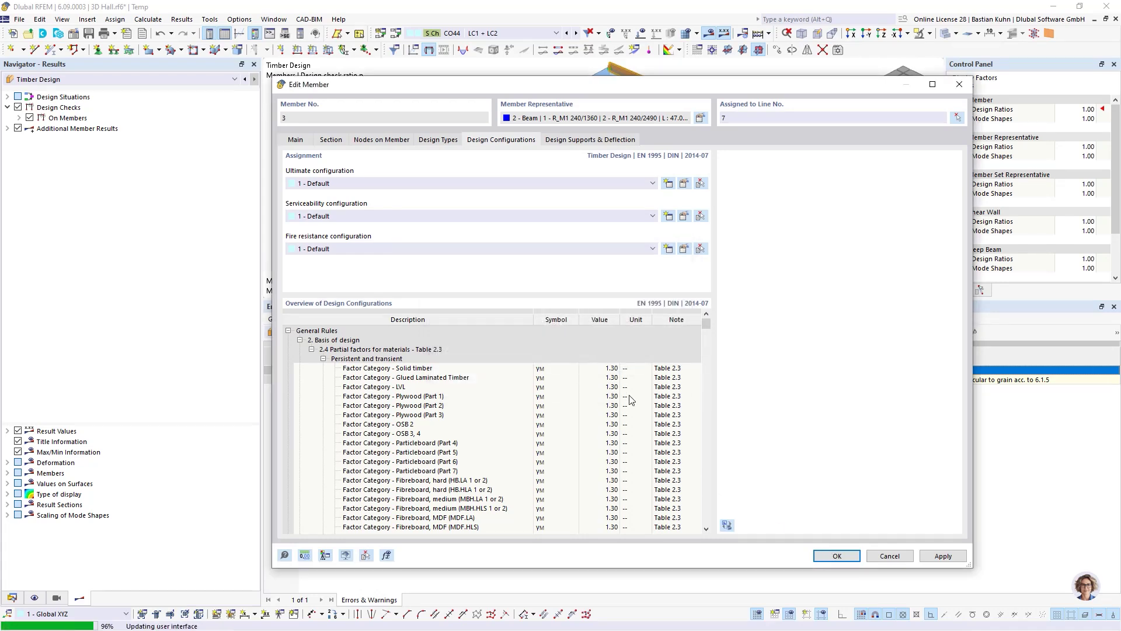
pyautogui.click(631, 333)
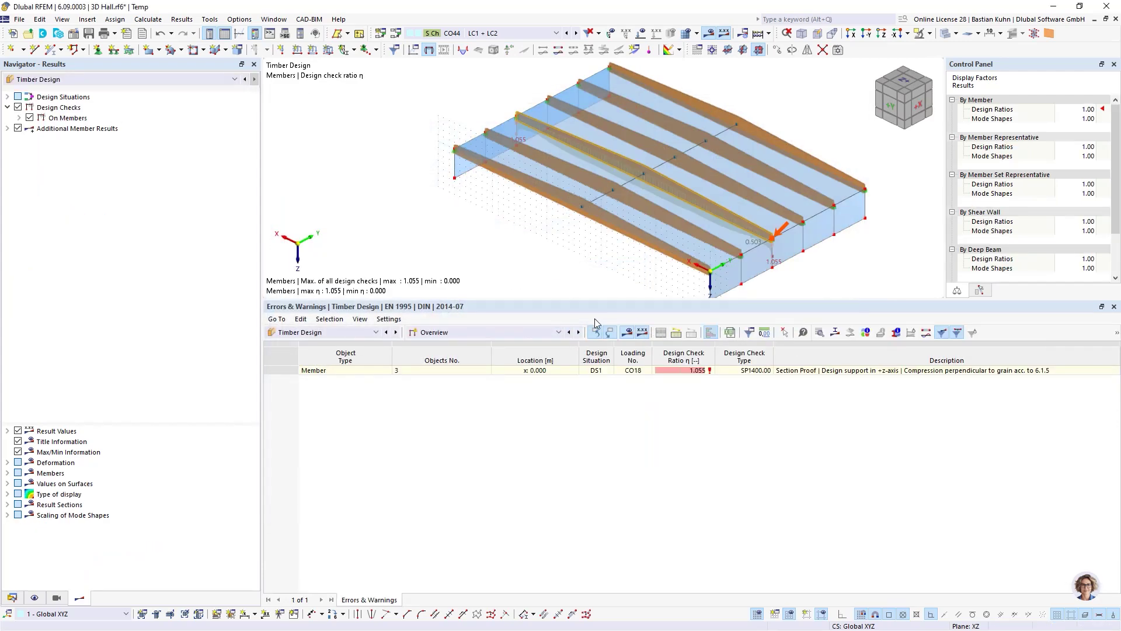
# Step: List the design ratios on members by design situation and locate the DS2 z-direction serviceability check
pyautogui.click(851, 372)
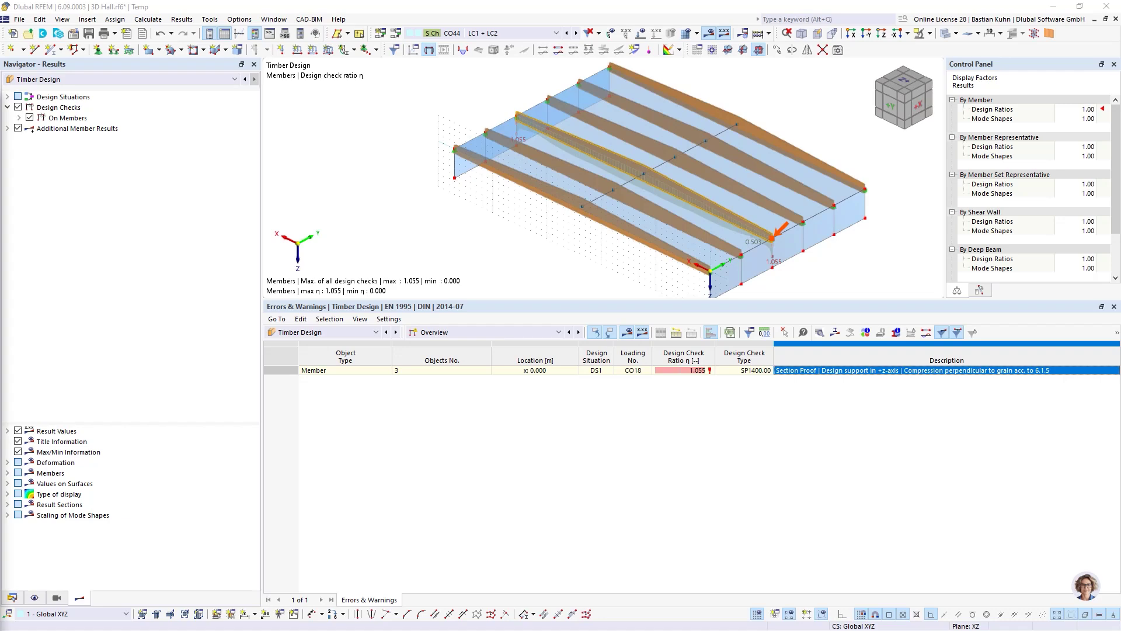
pyautogui.click(558, 333)
pyautogui.click(461, 354)
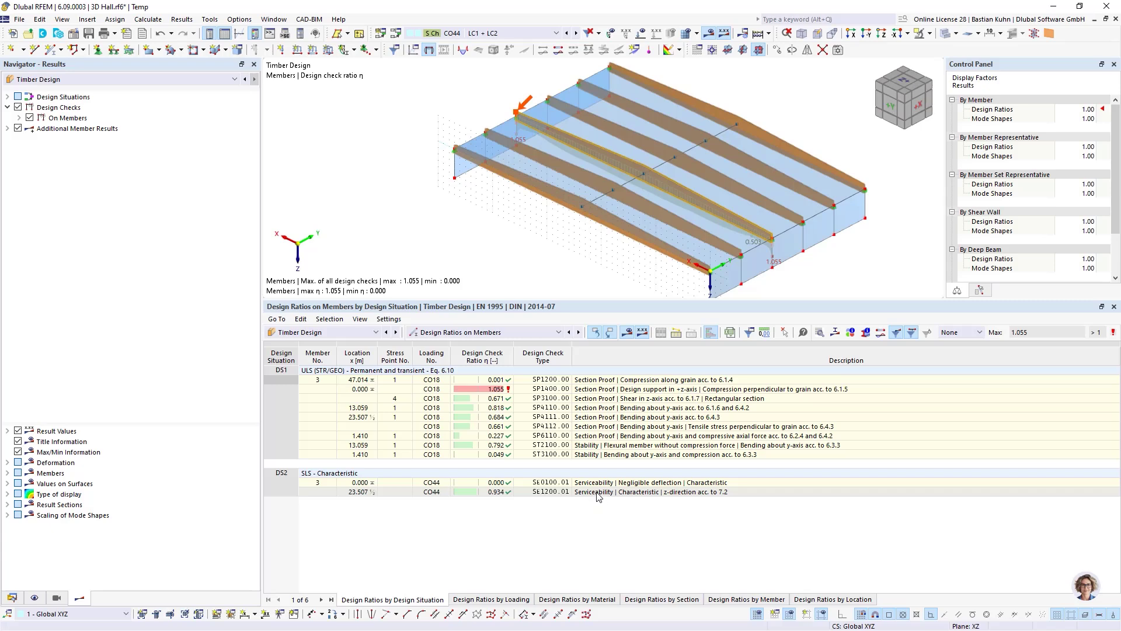
pyautogui.click(596, 492)
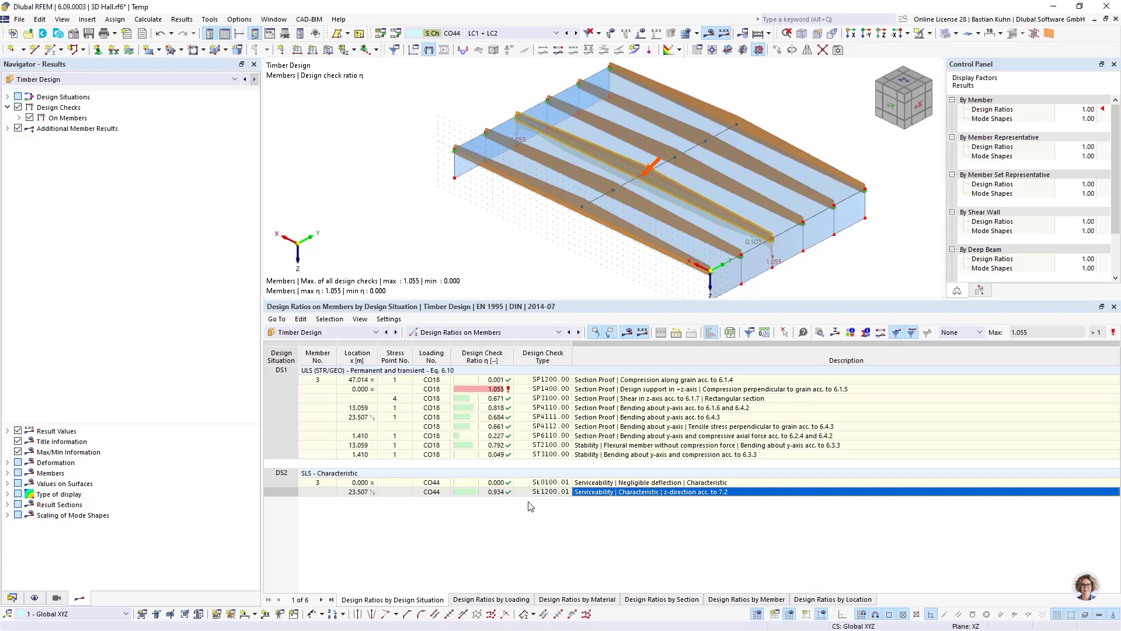
# Step: Examine the design check details for compression perpendicular to grain at the design support of member 3
pyautogui.click(630, 390)
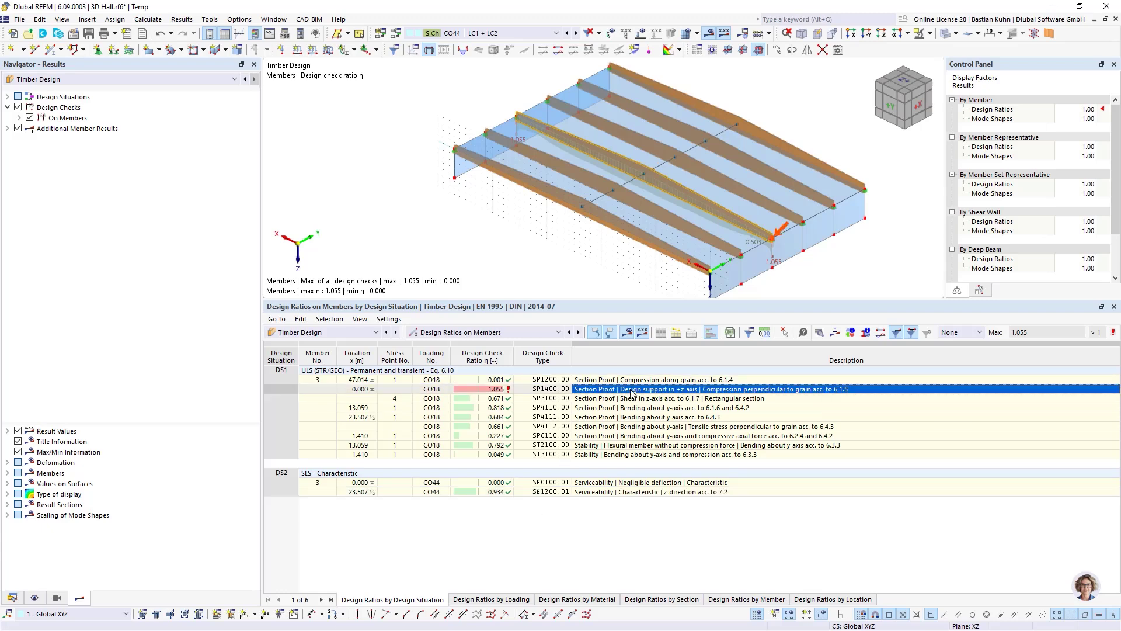
pyautogui.doubleClick(631, 390)
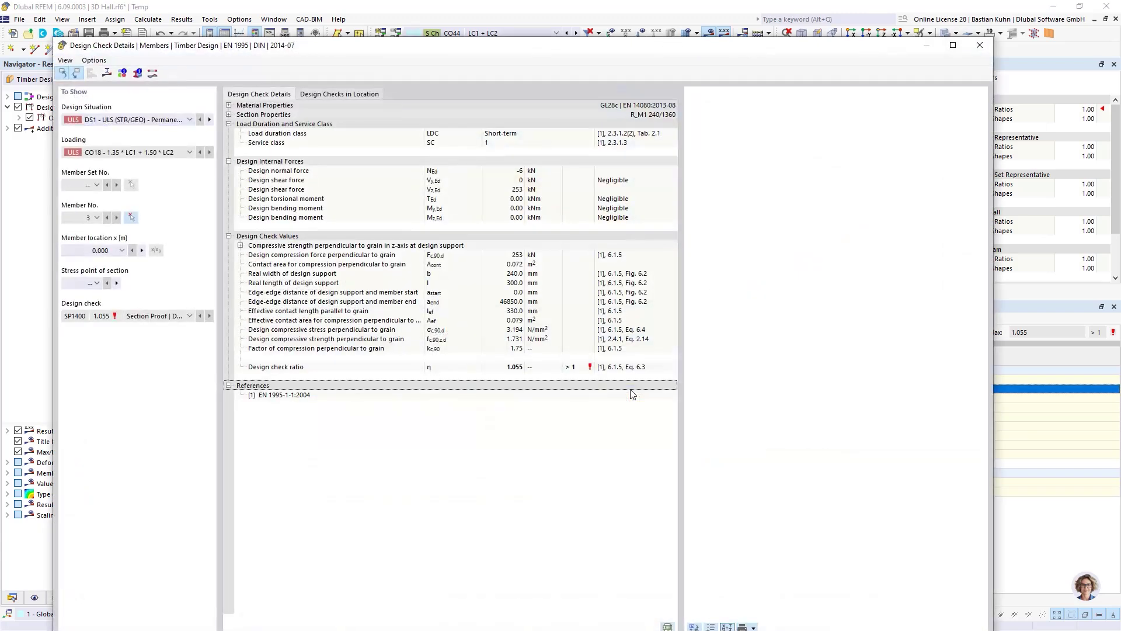
pyautogui.scroll(-1, 903, 362)
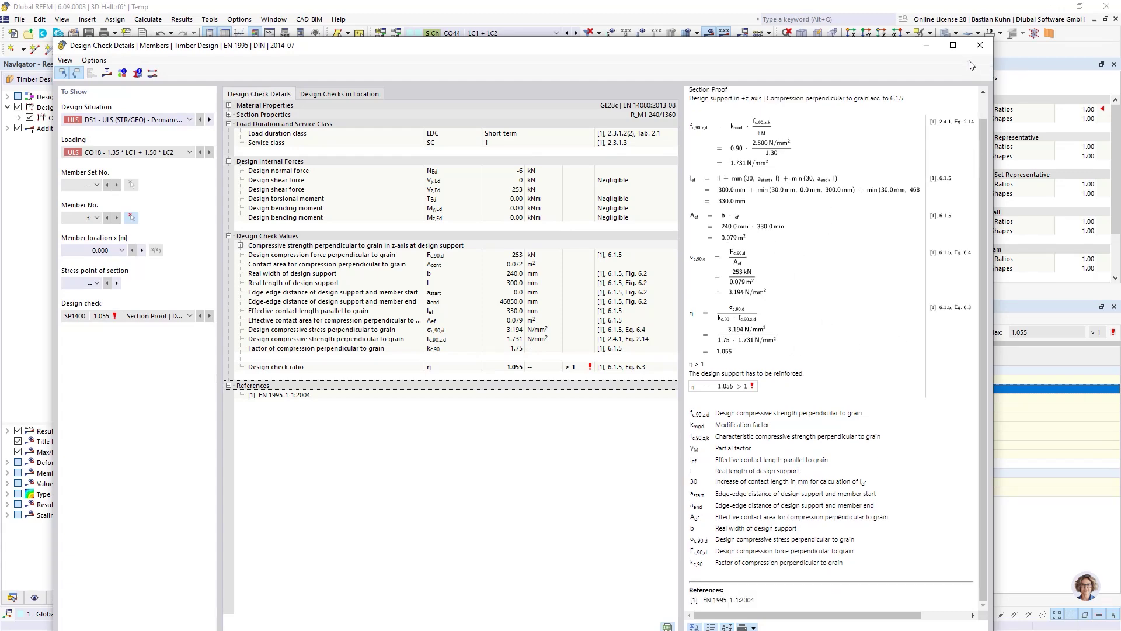
pyautogui.click(982, 46)
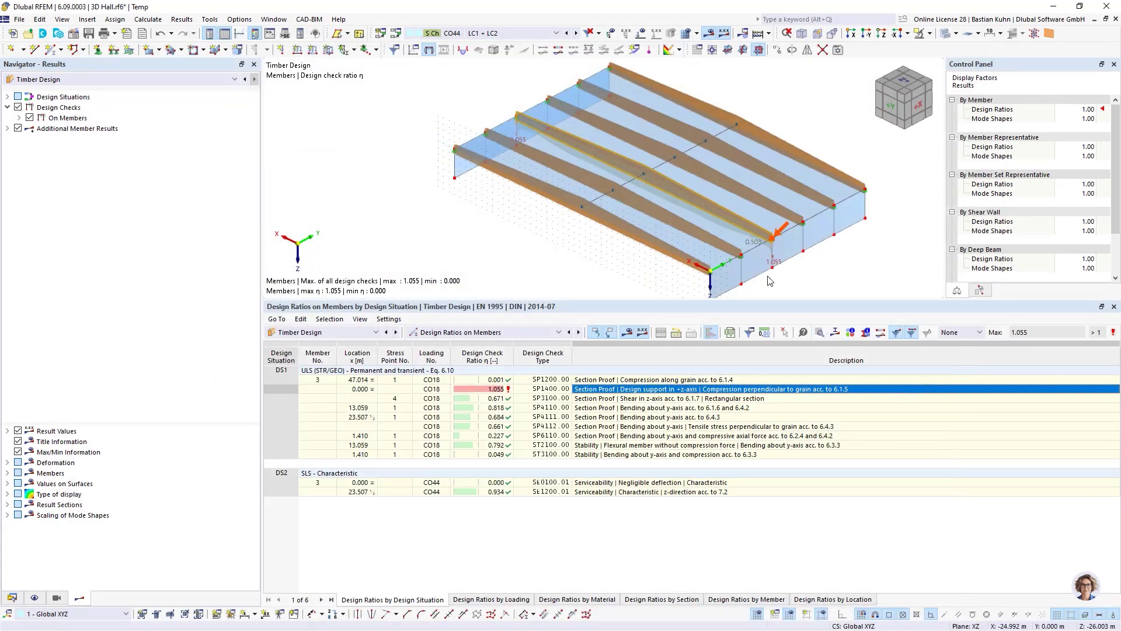
# Step: Enable reinforcement elements in the z-axis for the Timber design support of member 3 and open their parameters
pyautogui.doubleClick(751, 228)
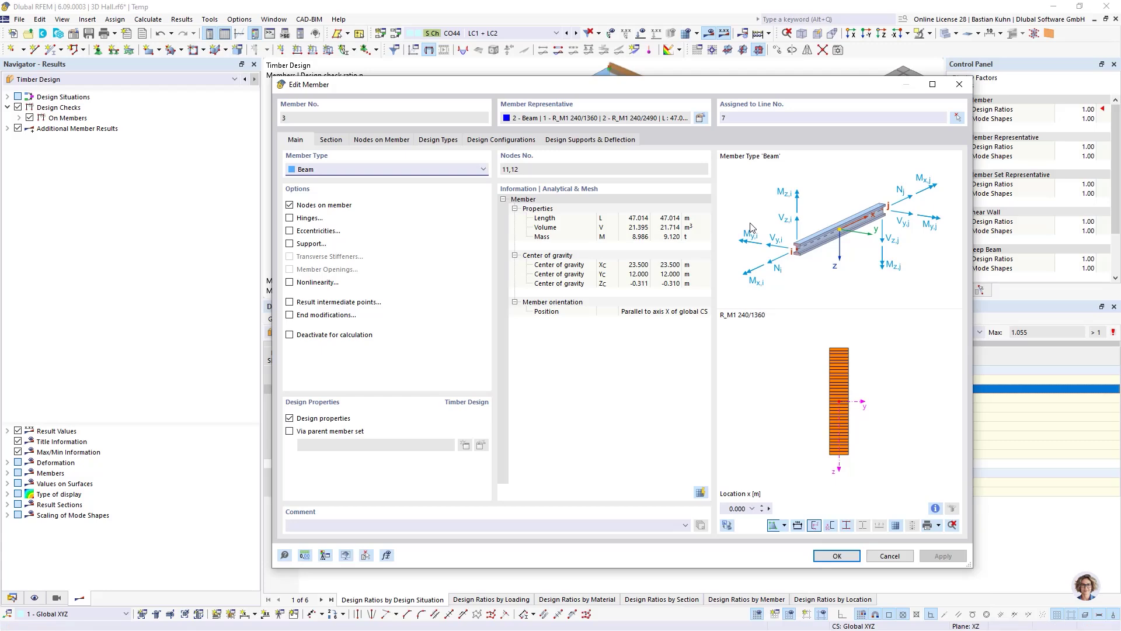
pyautogui.click(624, 141)
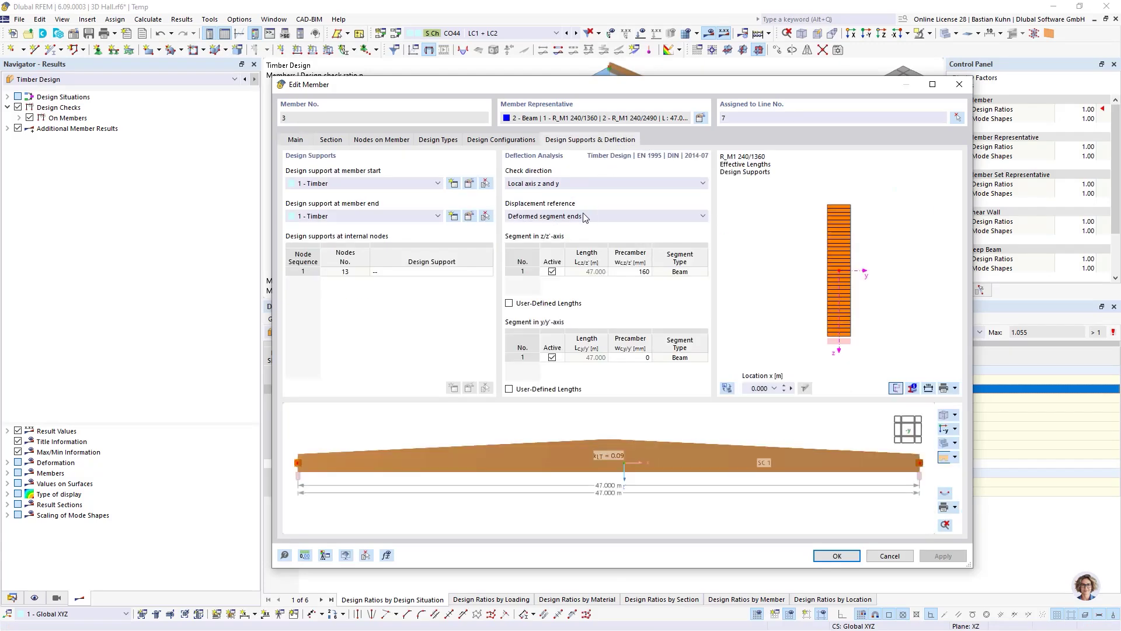
pyautogui.click(468, 185)
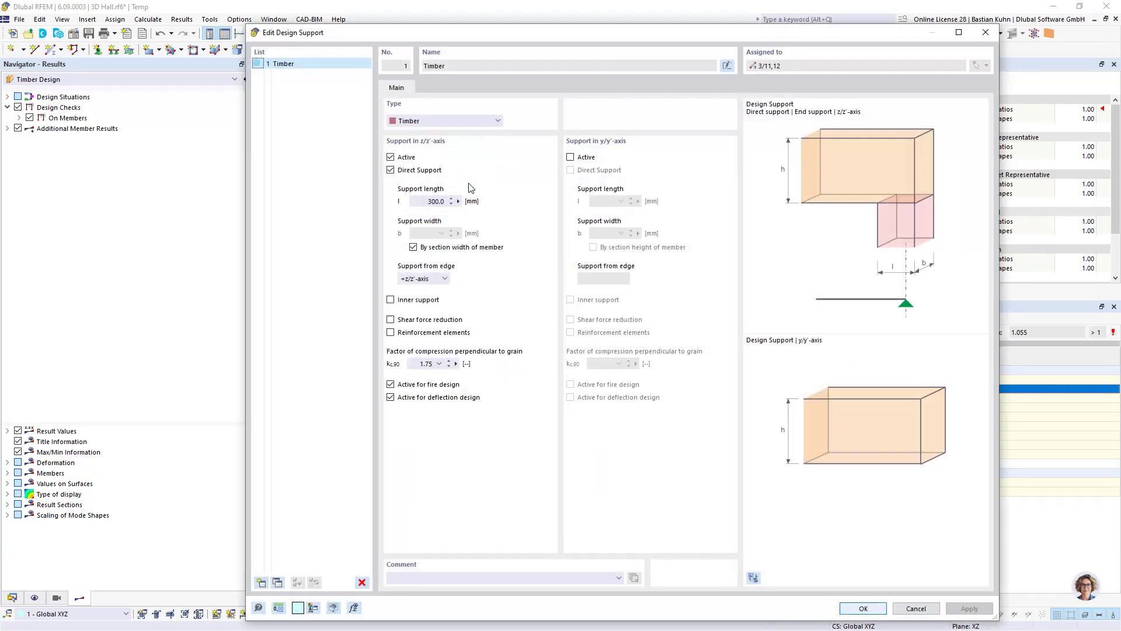
pyautogui.click(390, 332)
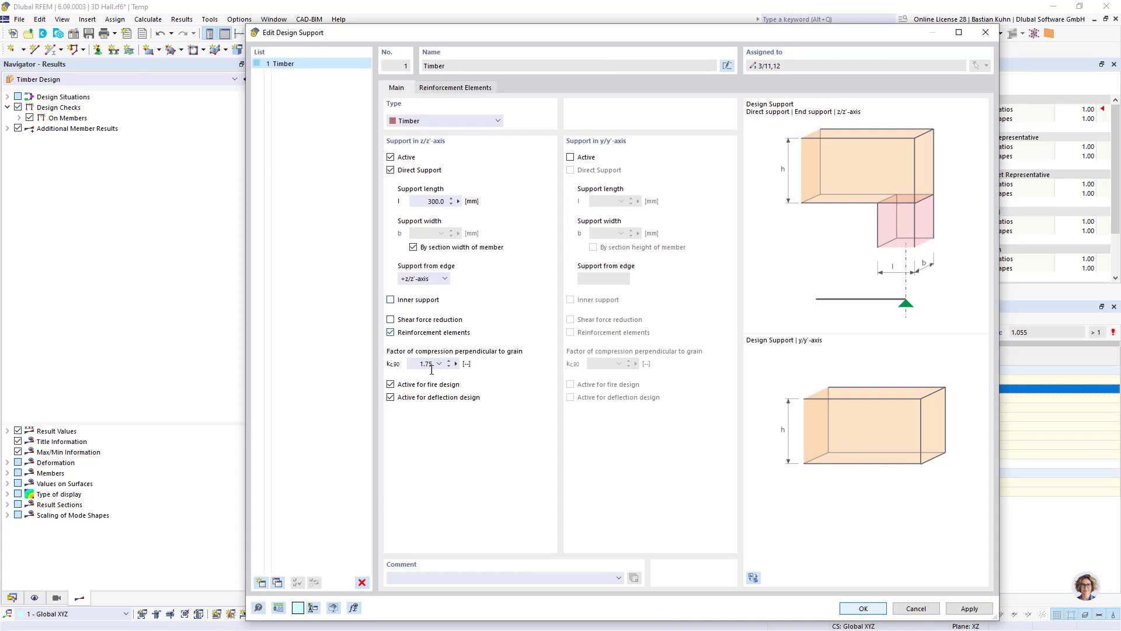
pyautogui.click(464, 88)
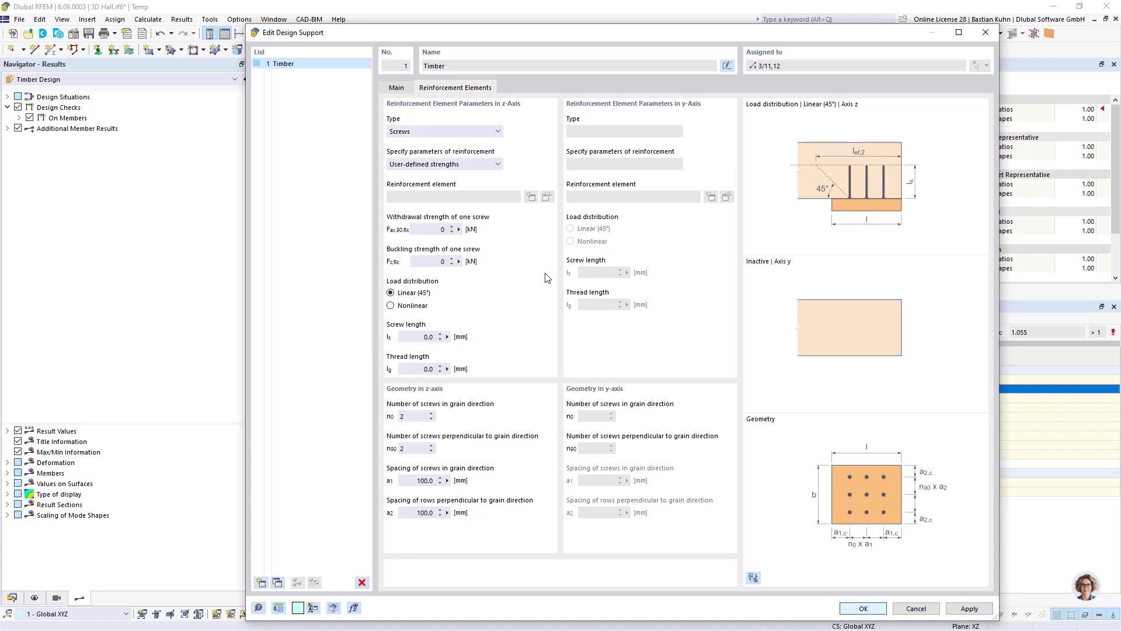
# Step: Set the screw withdrawal strength to 5 kN, buckling strength to 20 kN, screw length to 500 mm and thread length to 480 mm
pyautogui.click(430, 228)
pyautogui.click(433, 261)
pyautogui.write('20')
pyautogui.click(423, 337)
pyautogui.write('500')
pyautogui.click(418, 368)
pyautogui.write('480')
# Step: Set four screws in the grain direction and 80 mm row spacing perpendicular to grain, accepting deletion of the Timber Design results and the member edits
pyautogui.click(413, 416)
pyautogui.write('4')
pyautogui.click(412, 512)
pyautogui.write('80')
pyautogui.click(856, 608)
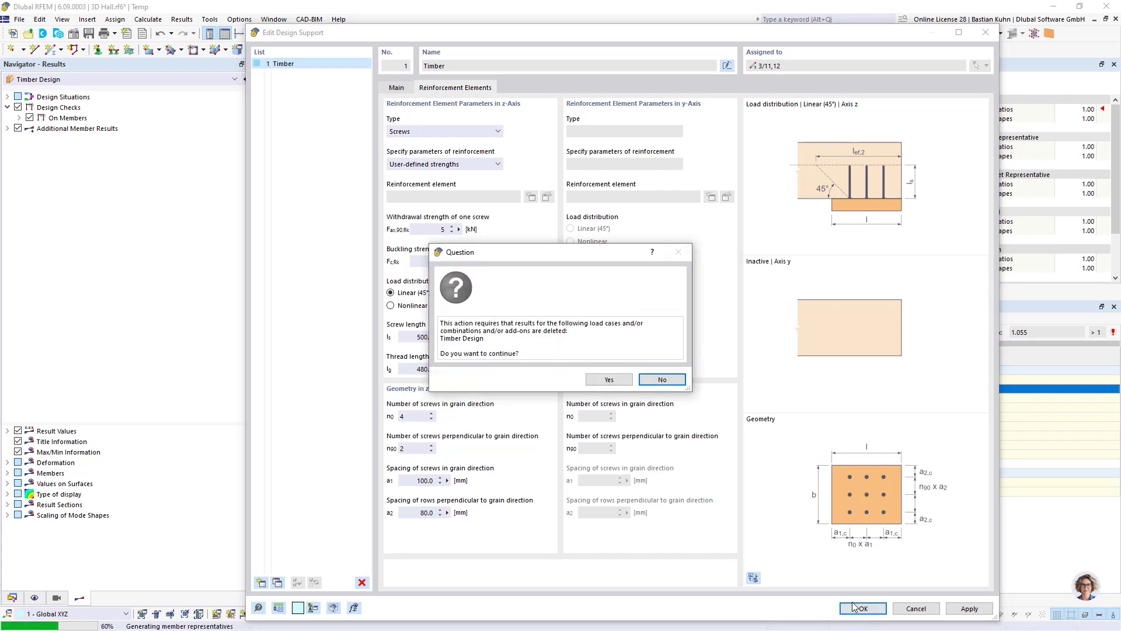
pyautogui.click(611, 380)
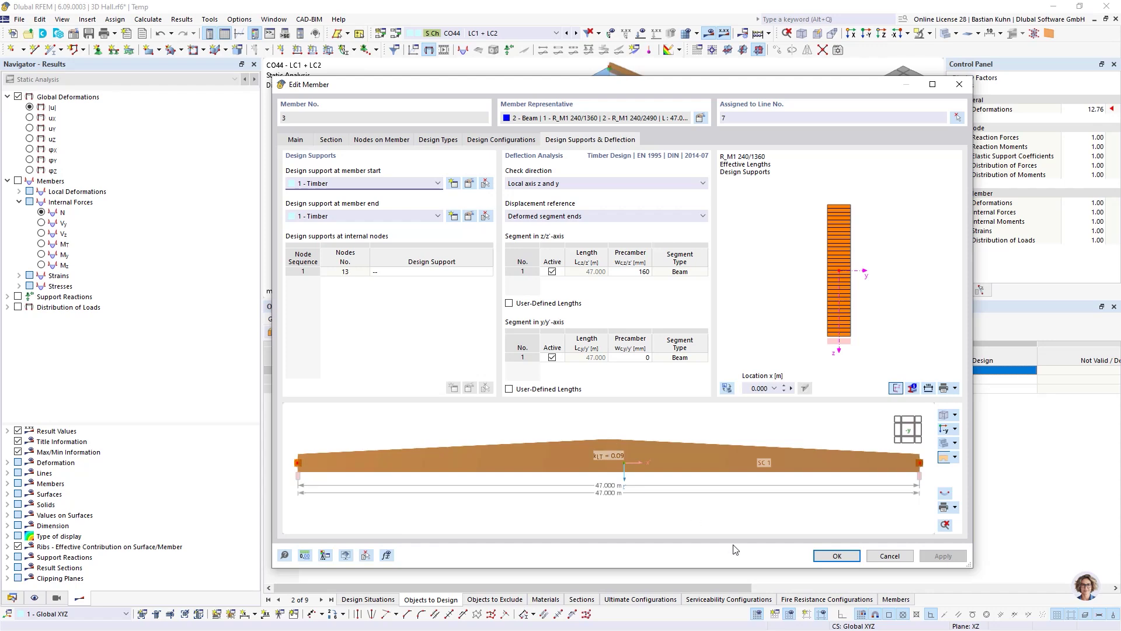
pyautogui.click(837, 556)
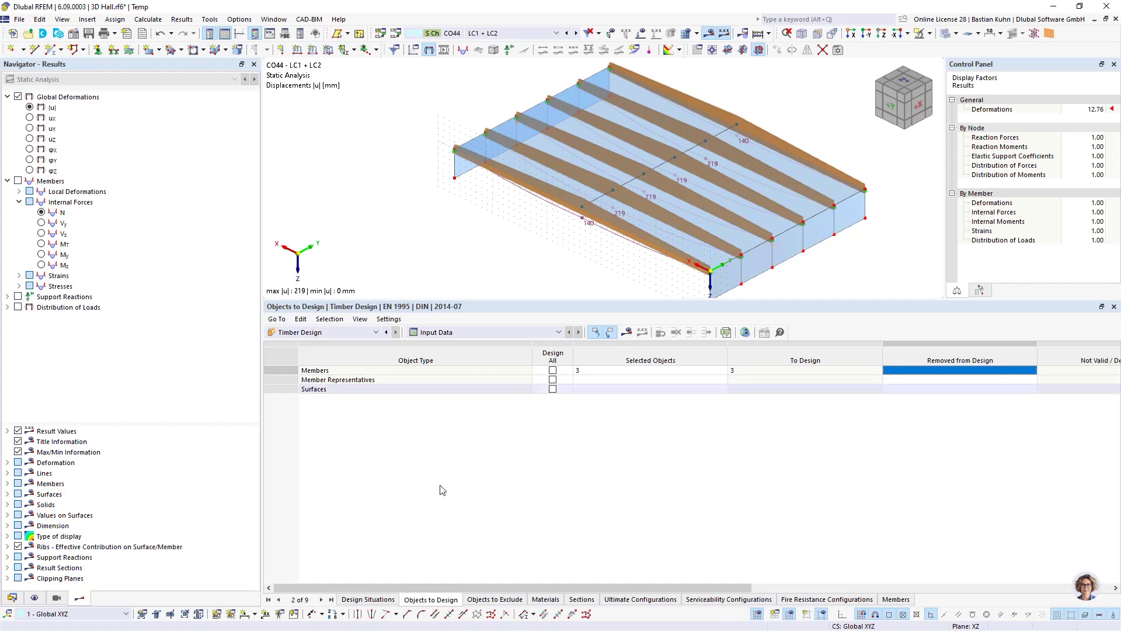
# Step: Include design situations DS3 and DS4 in the timber design and set DS2 to design all combinations
pyautogui.click(506, 604)
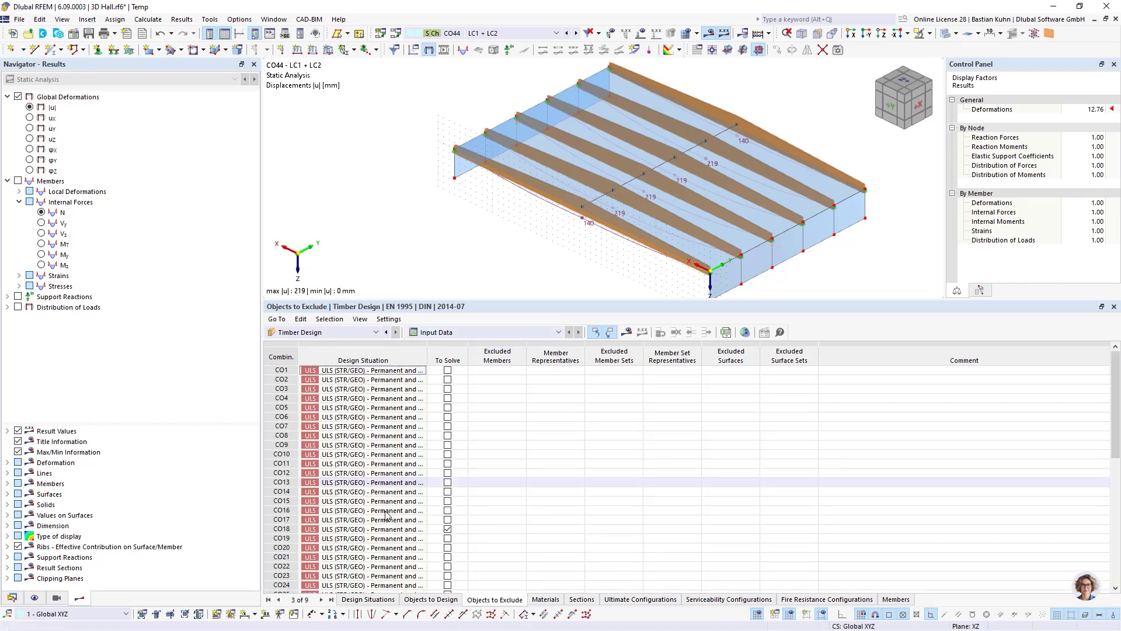
pyautogui.click(380, 599)
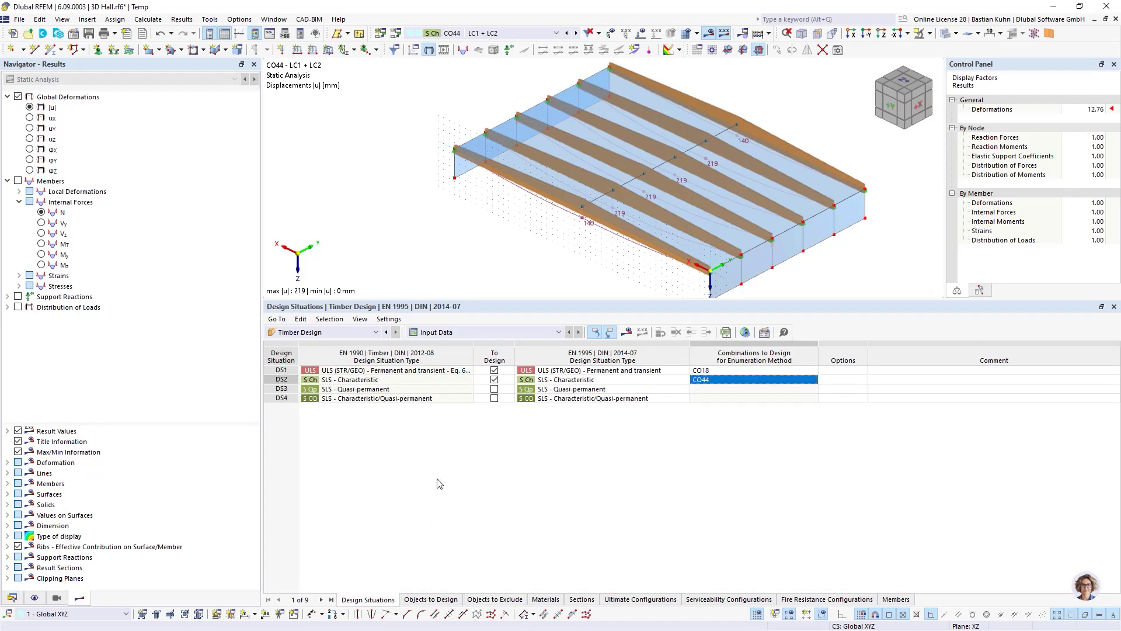
pyautogui.click(494, 390)
pyautogui.click(494, 398)
pyautogui.click(737, 381)
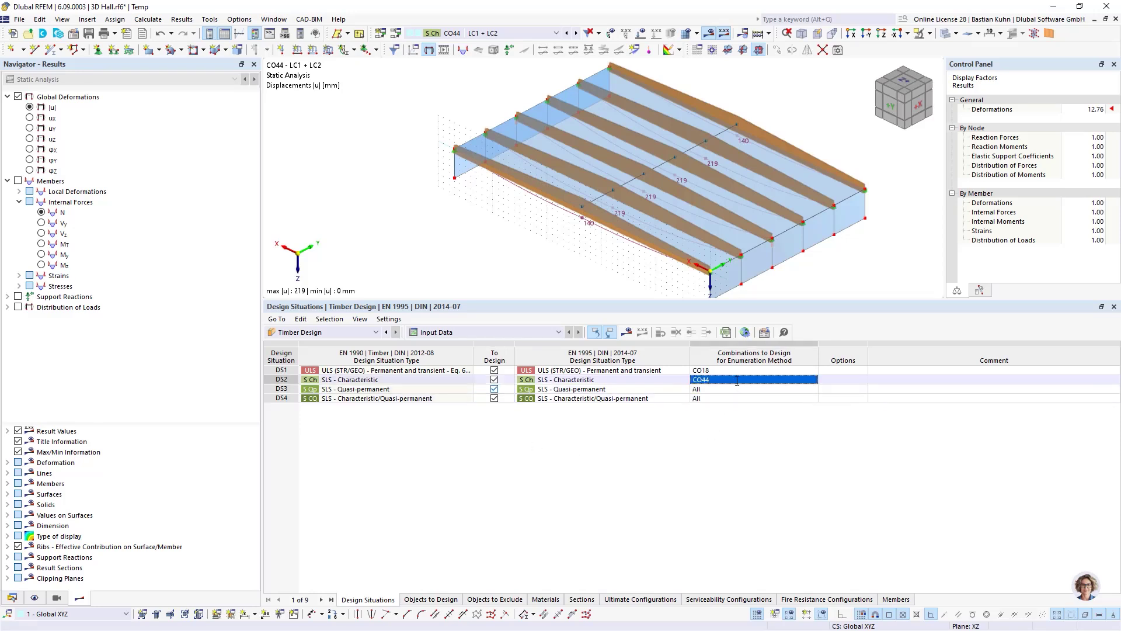
pyautogui.click(804, 379)
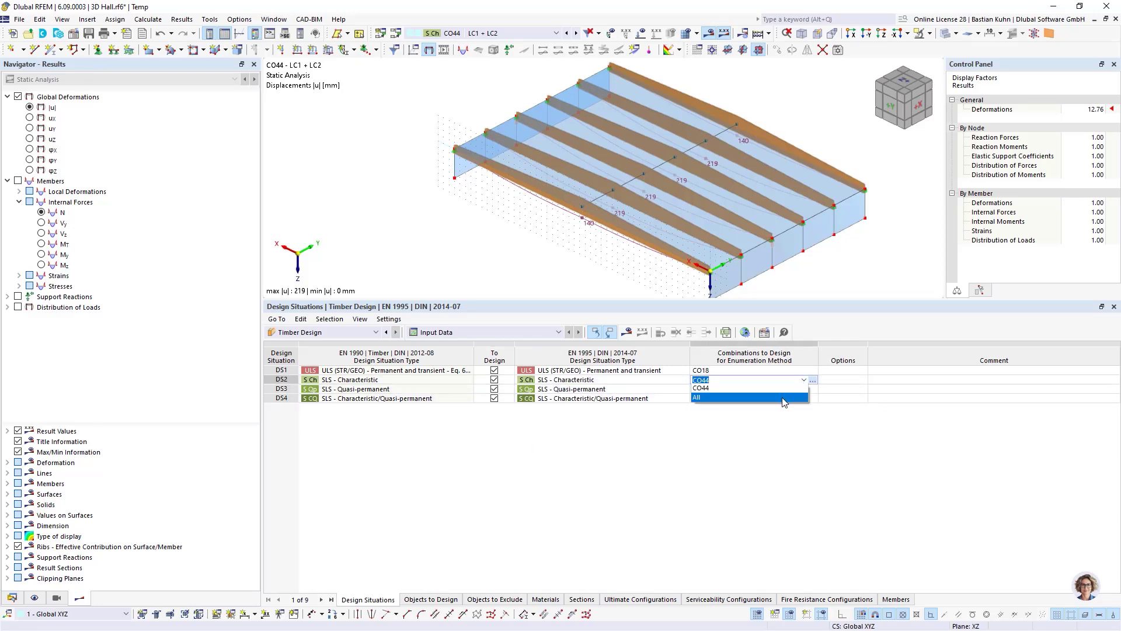
pyautogui.click(783, 397)
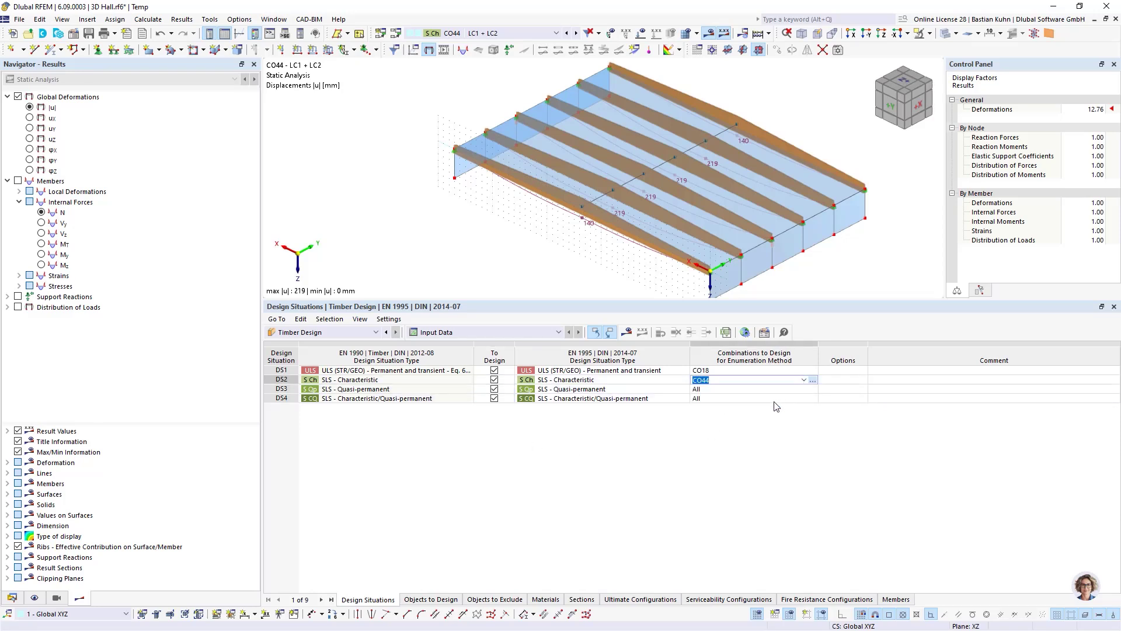
# Step: Calculate the timber design, list the design ratios on members by design situation, and locate the DS2 z-direction serviceability check
pyautogui.click(627, 332)
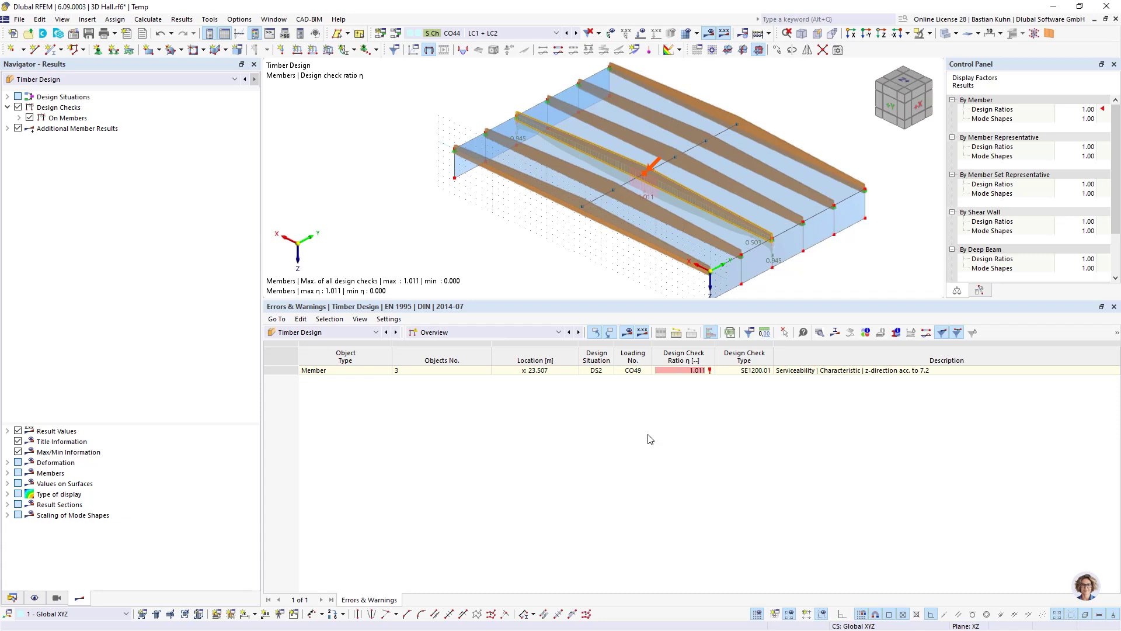
pyautogui.click(698, 372)
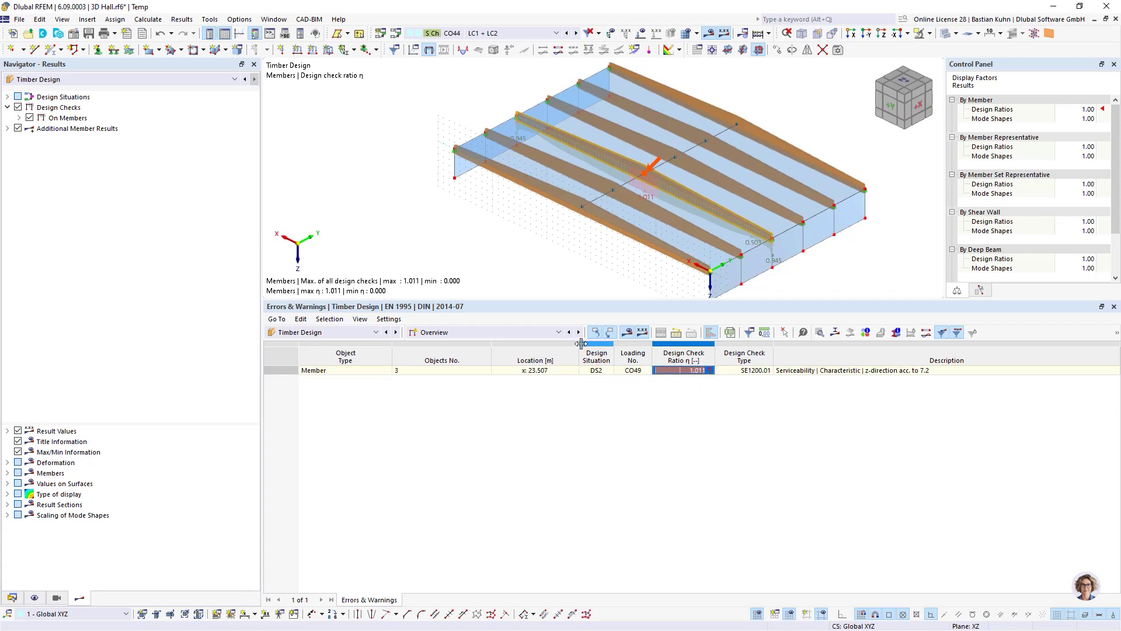
pyautogui.click(557, 333)
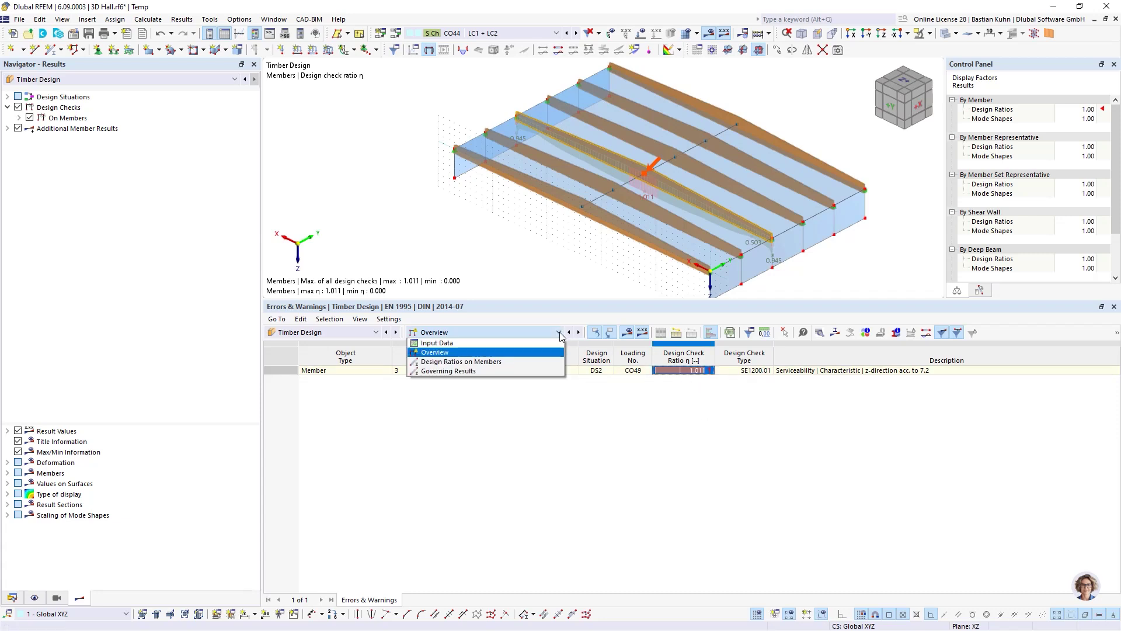
pyautogui.click(551, 363)
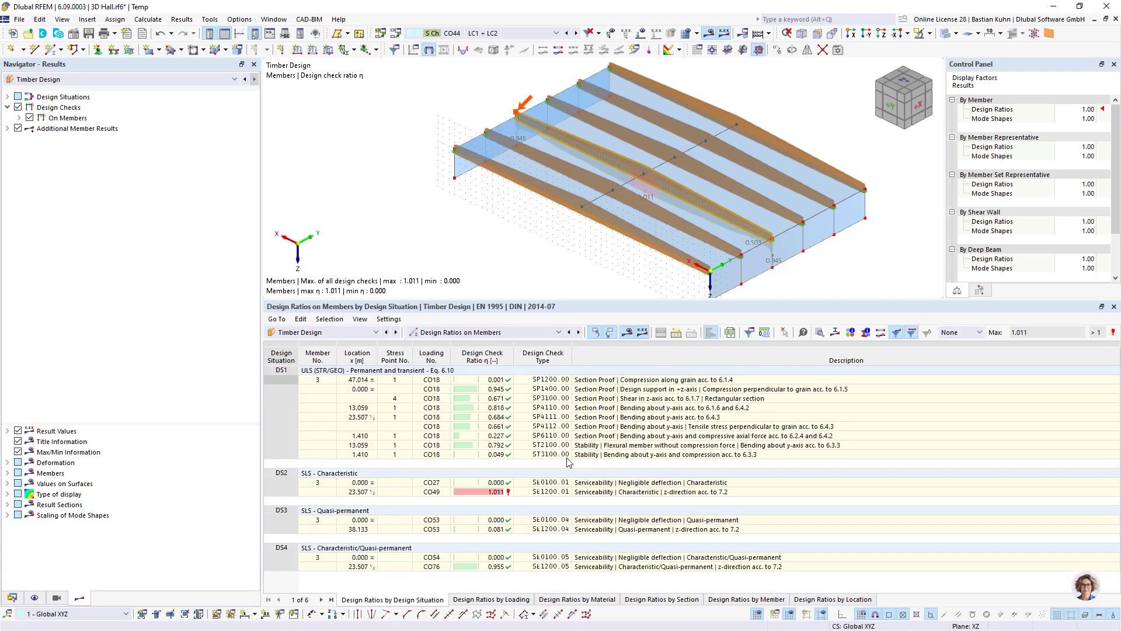
pyautogui.click(623, 493)
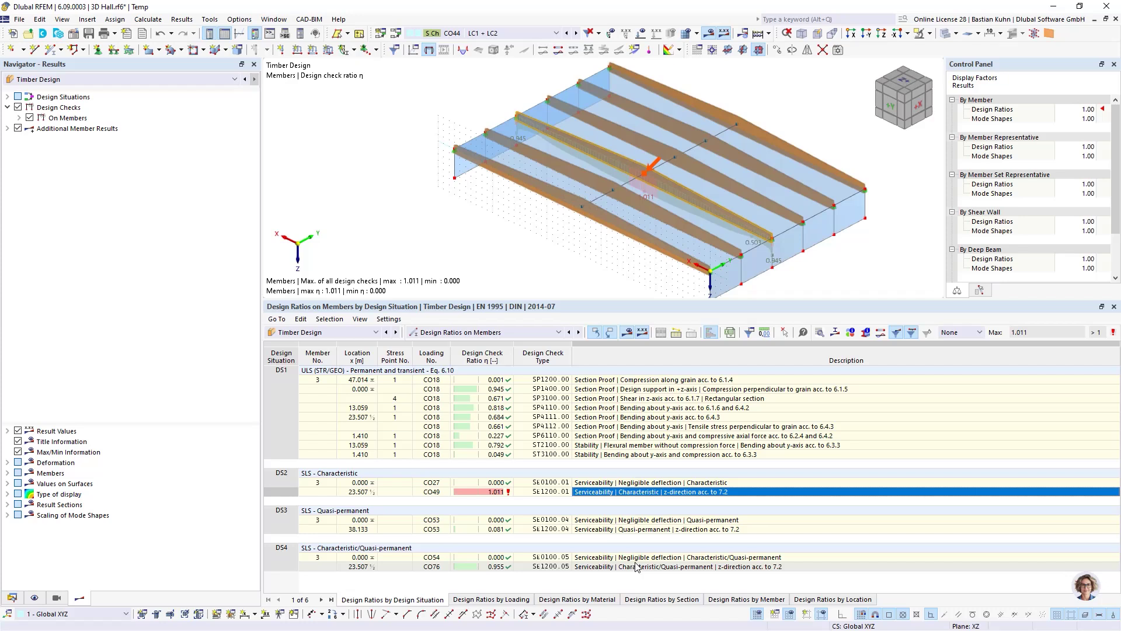
# Step: Examine the design check details for compression perpendicular to grain at the reinforced design support of member 3
pyautogui.click(740, 390)
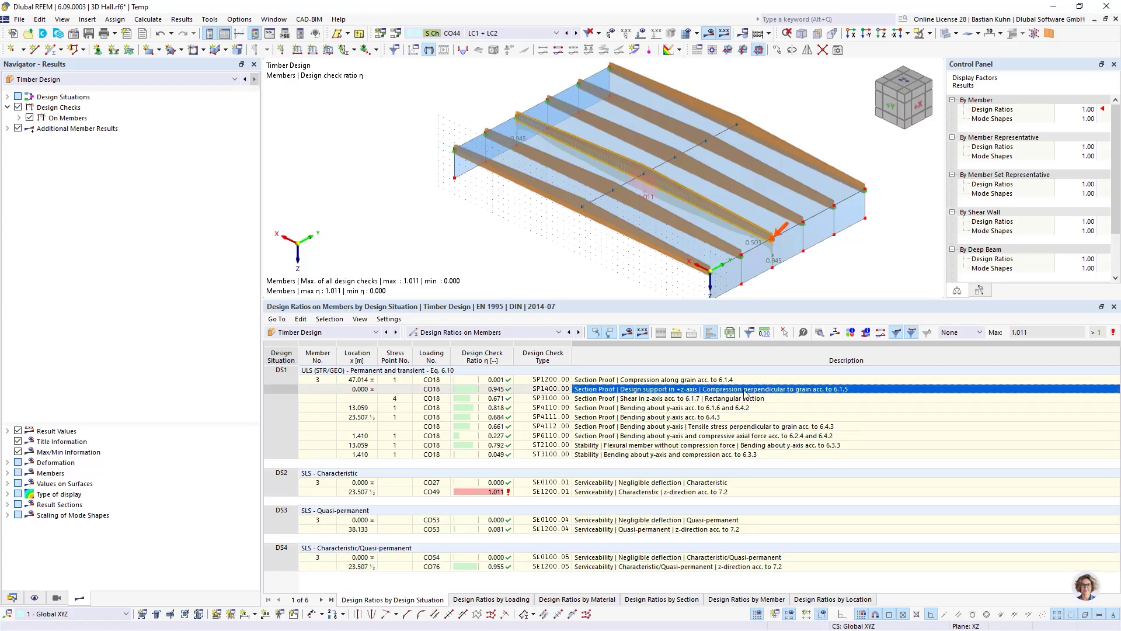
pyautogui.doubleClick(745, 390)
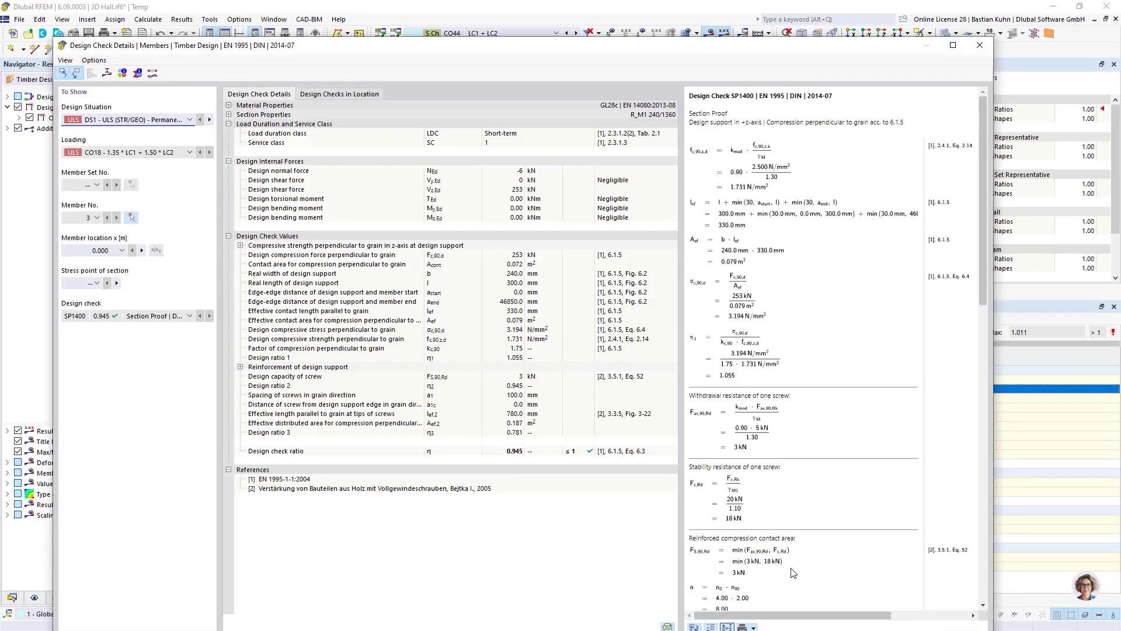
pyautogui.moveTo(818, 43); pyautogui.dragTo(837, 12)
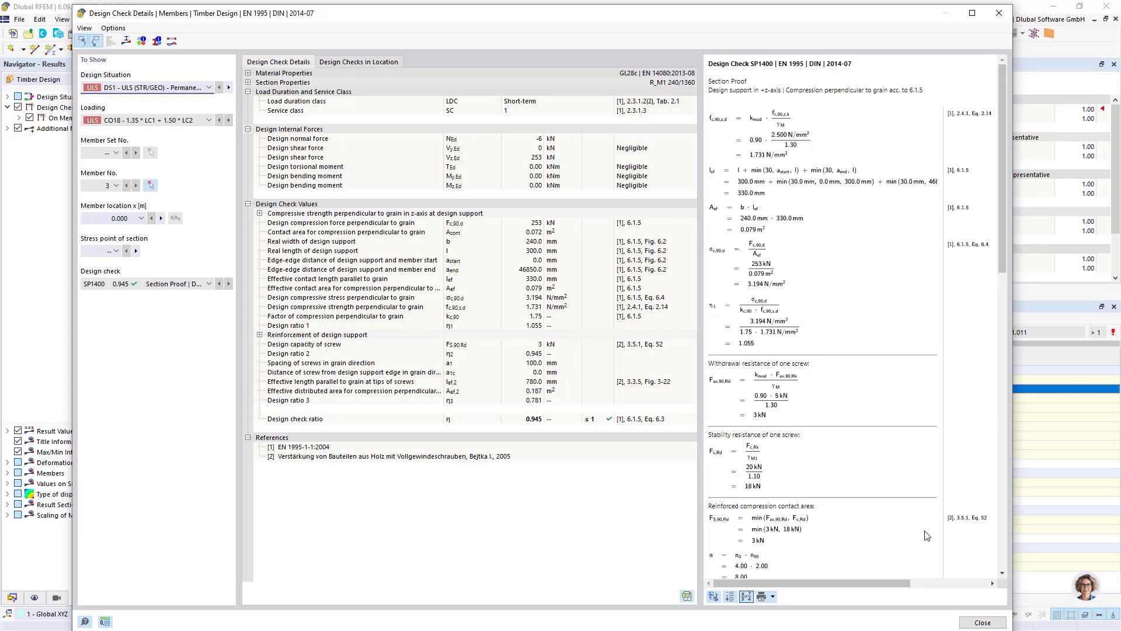
# Step: Print the SP1400 design check formulas of member 3 directly to the PDF24 printer
pyautogui.click(773, 596)
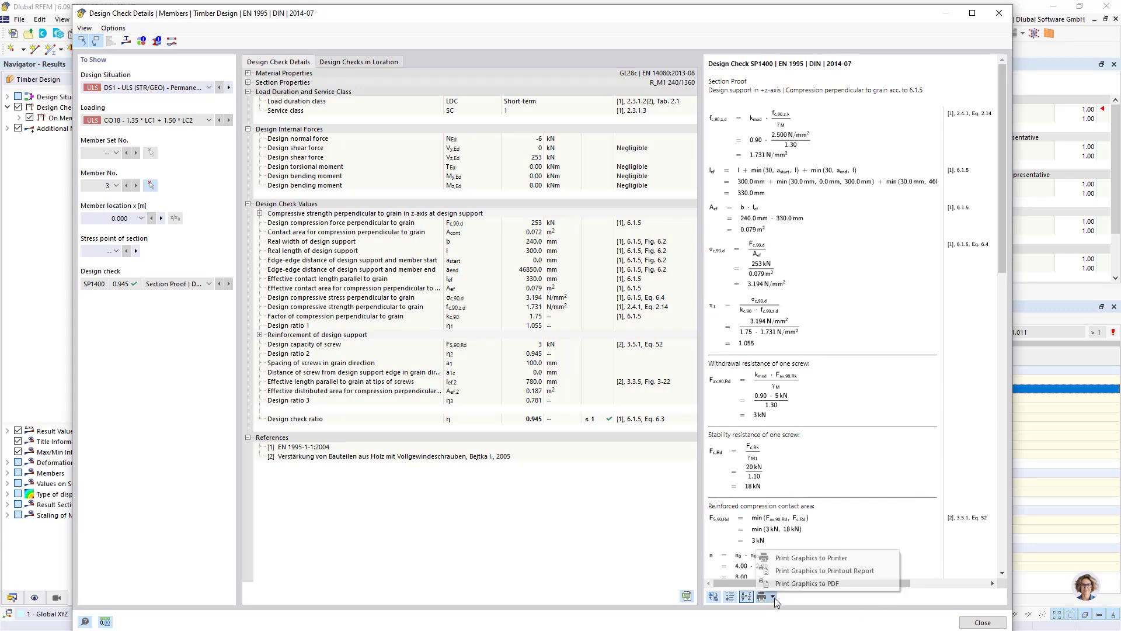
pyautogui.click(795, 558)
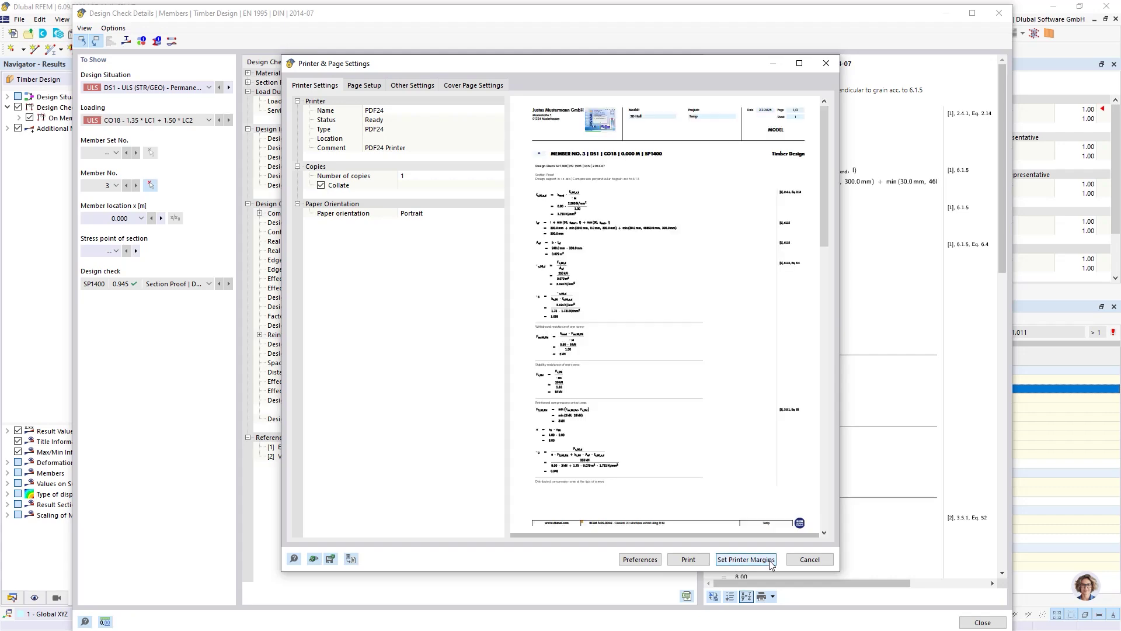
pyautogui.click(676, 561)
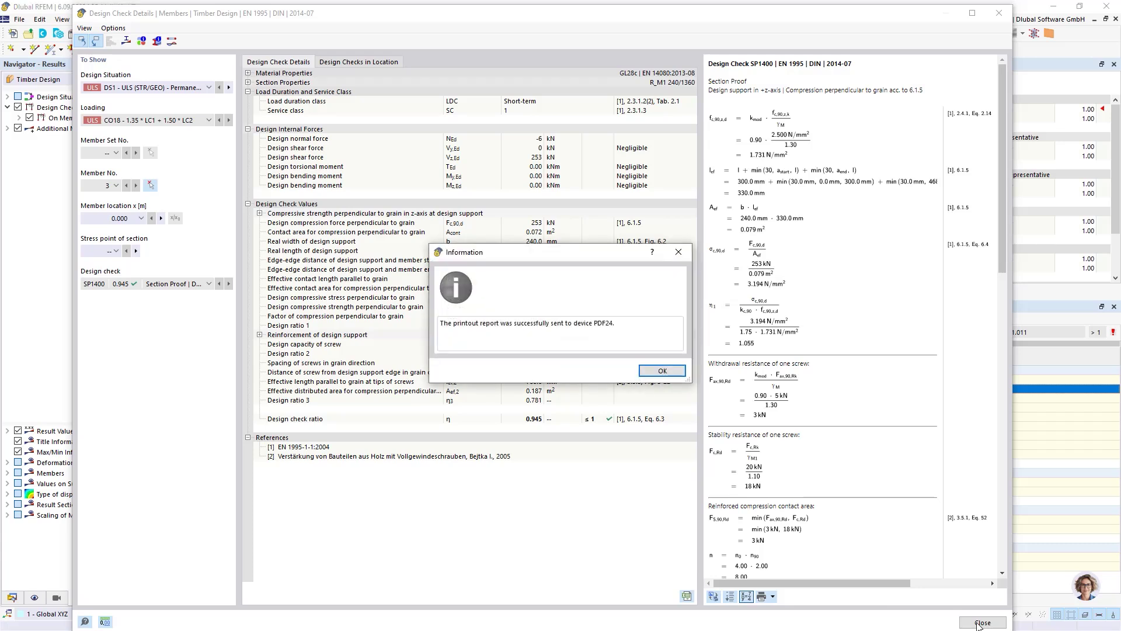
pyautogui.click(661, 372)
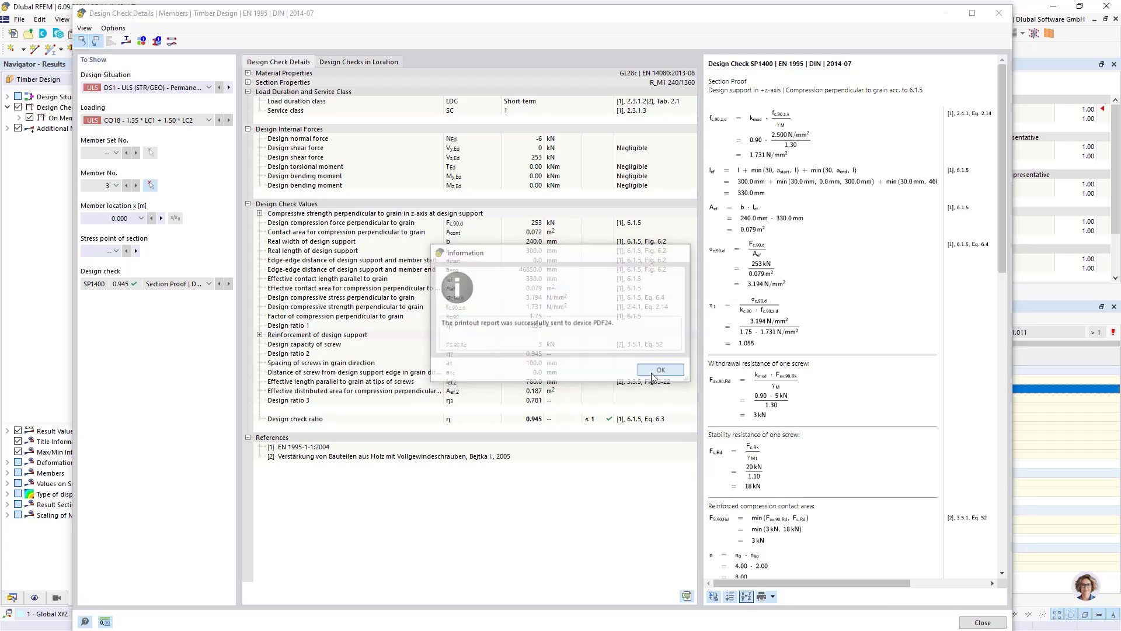
# Step: Add the SP1400 design check formulas to printout report 1, then save and show the report
pyautogui.click(773, 597)
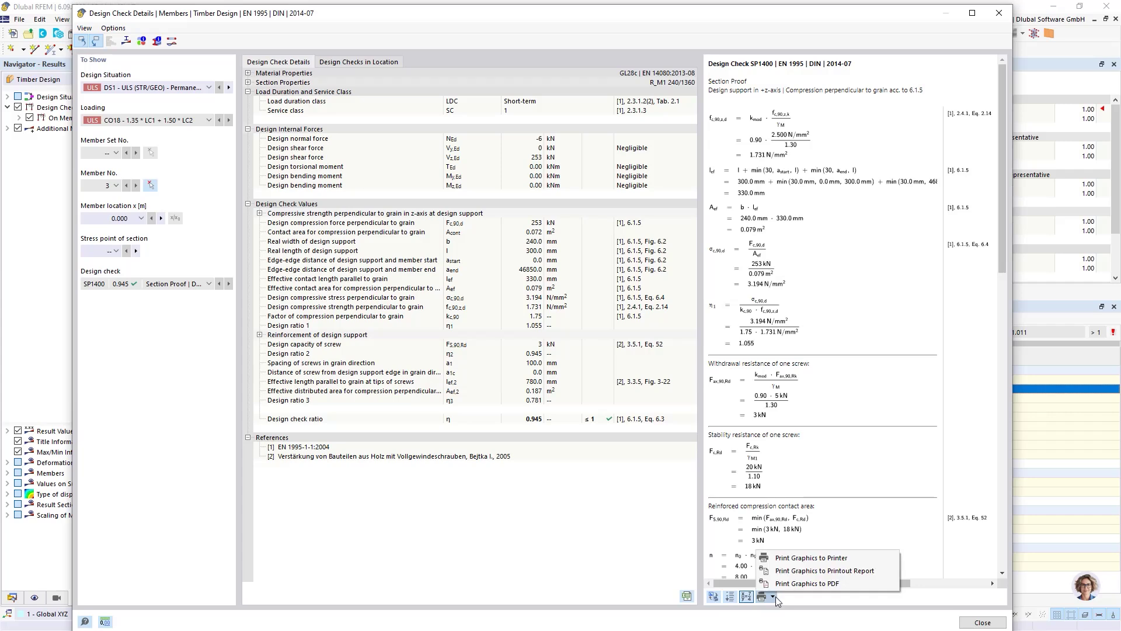
pyautogui.click(787, 571)
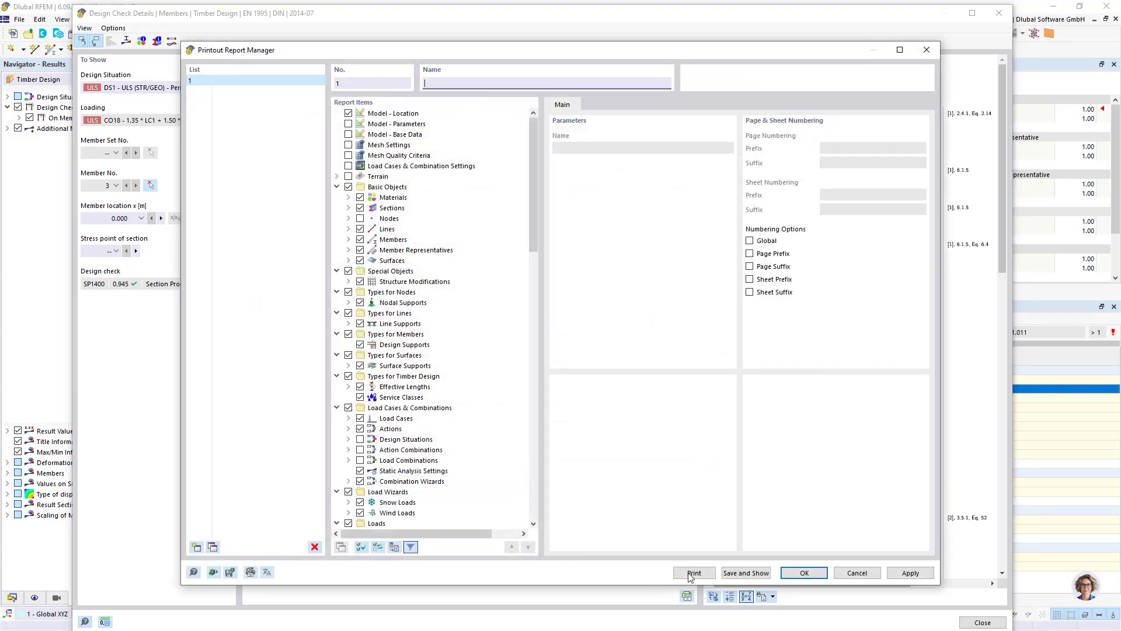
pyautogui.click(732, 573)
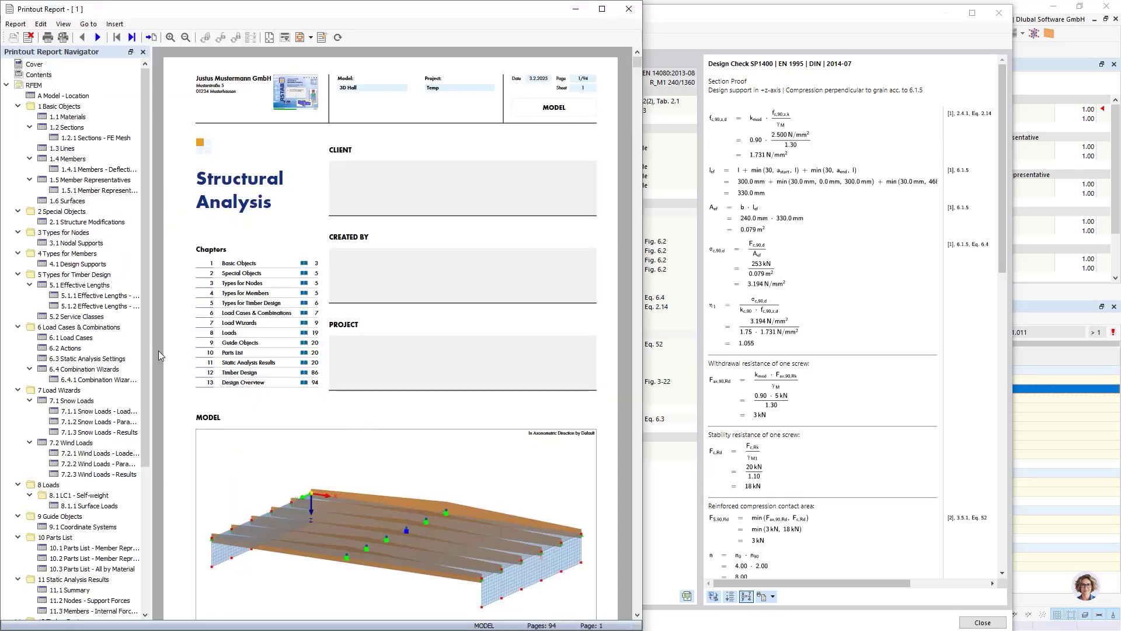
# Step: View the report chapter with the member 3 SP1400 design check, and close the design check details
pyautogui.scroll(-6, 87, 389)
pyautogui.click(93, 589)
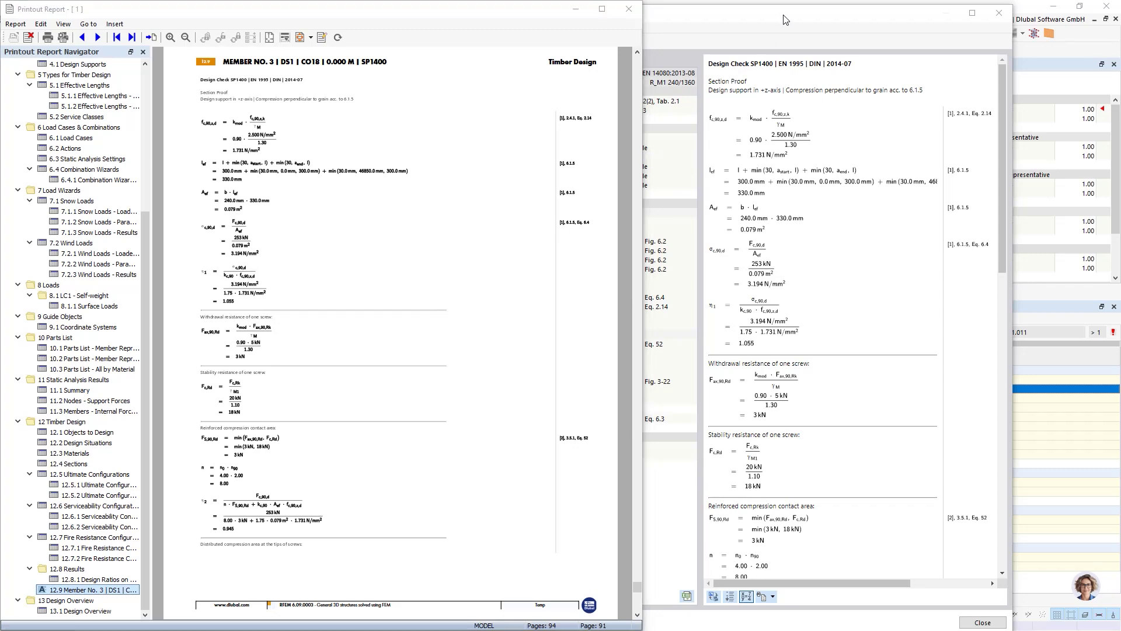
pyautogui.moveTo(781, 20); pyautogui.dragTo(823, 33)
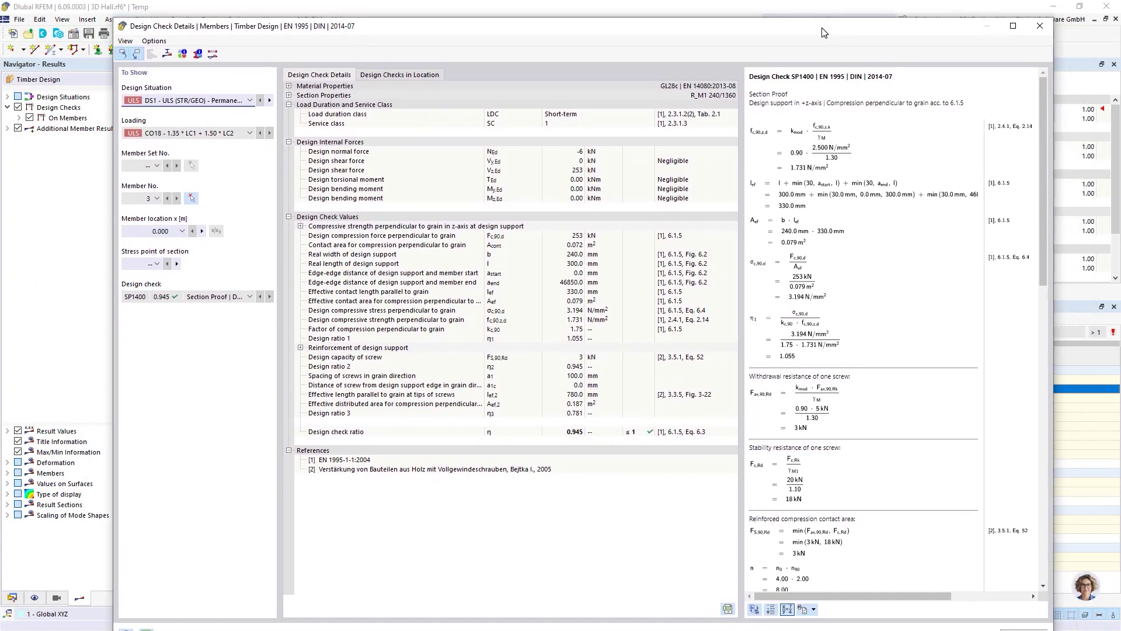
pyautogui.click(1042, 24)
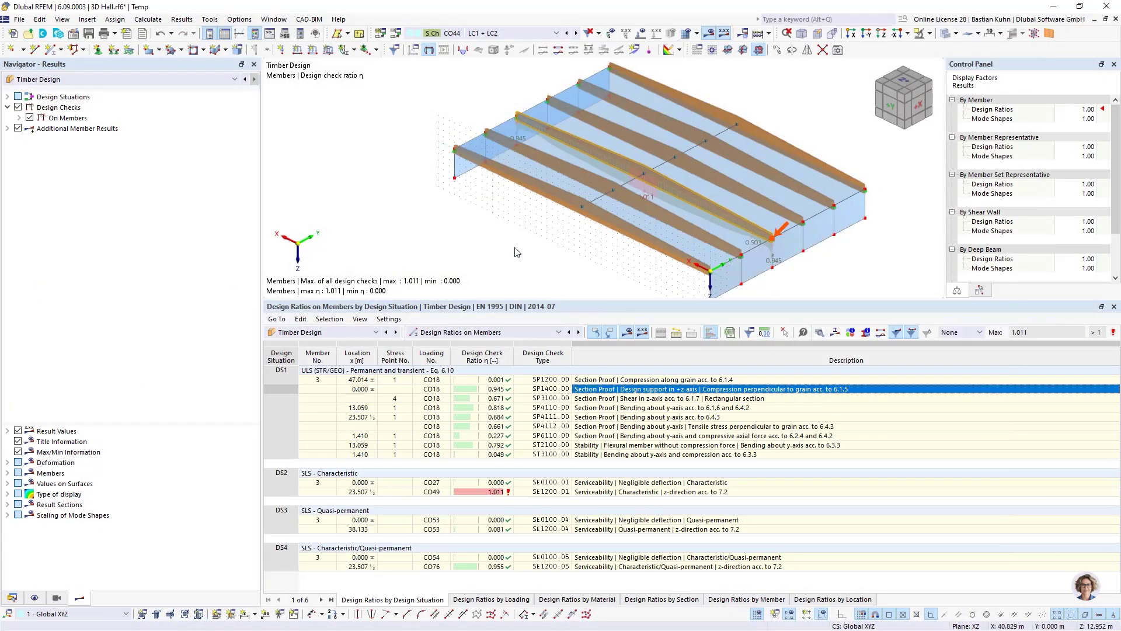
pyautogui.keyDown('ctrl'); pyautogui.moveTo(532, 240); pyautogui.dragTo(607, 170, button='middle'); pyautogui.keyUp('ctrl')
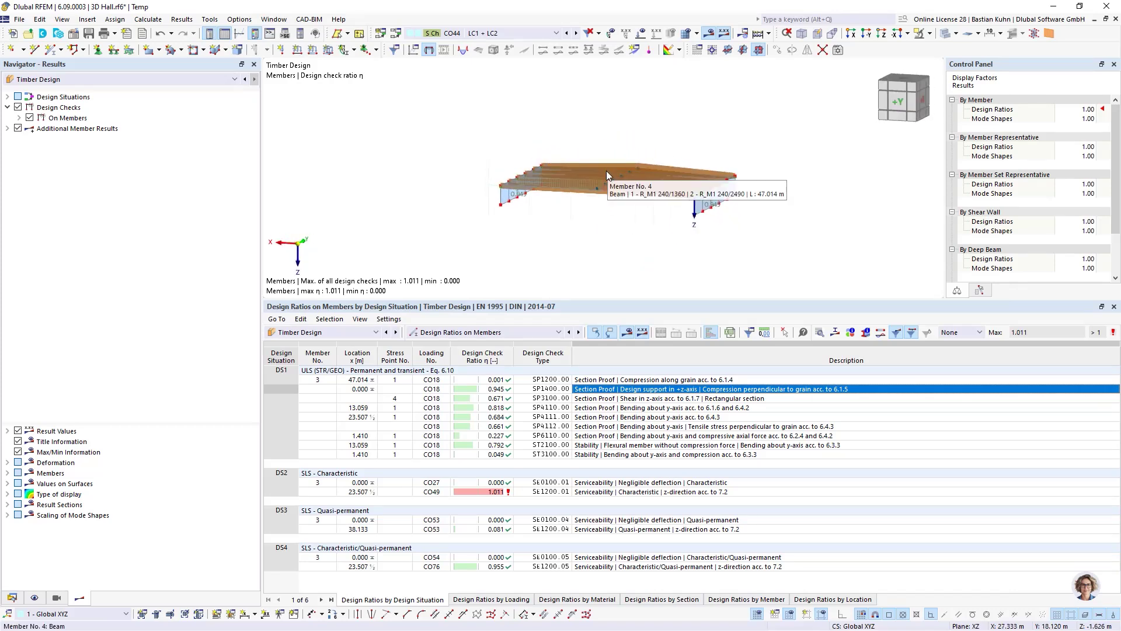